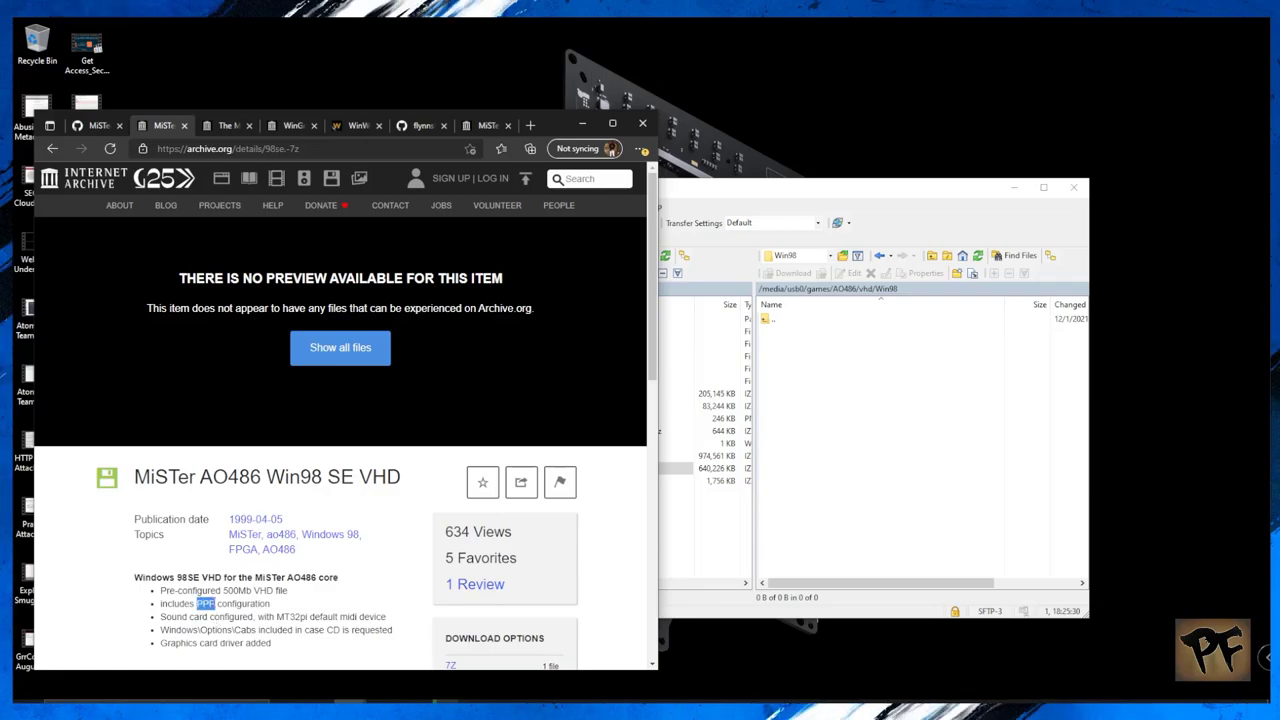
# Step: Highlight the PPP configuration and graphics-card driver notes on the Win98 VHD page, then view The Magic of MIDI V1
pyautogui.moveTo(181, 617); pyautogui.dragTo(383, 615)
pyautogui.moveTo(200, 630)
pyautogui.mouseDown()
pyautogui.moveTo(366, 630)
pyautogui.moveTo(217, 643)
pyautogui.mouseUp()
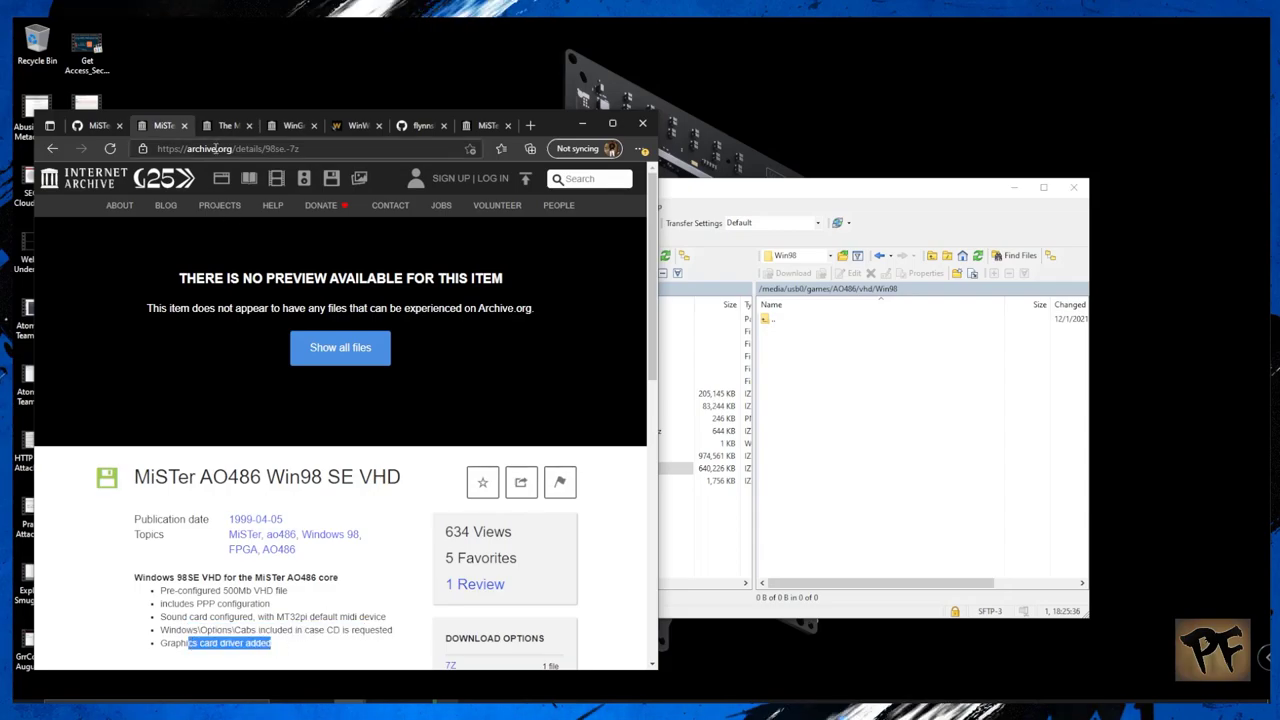
pyautogui.hotkey('ctrl', 'Tab')
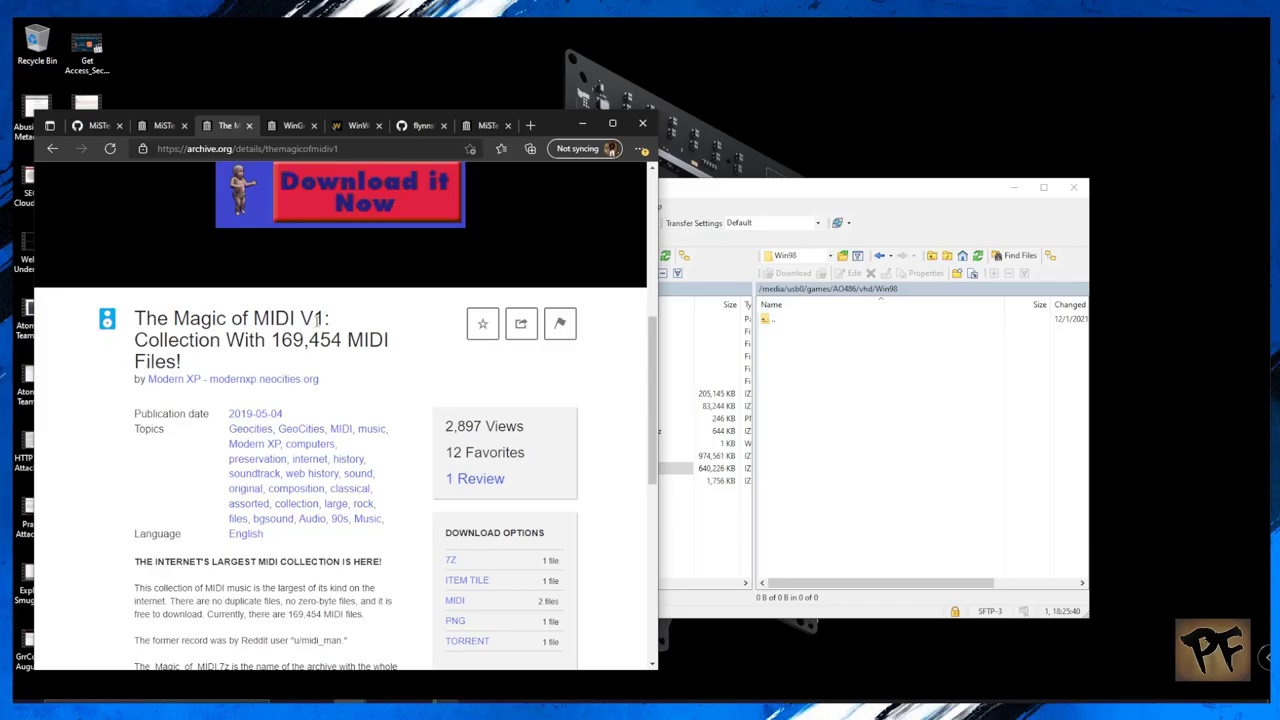
# Step: Look over the WinGroove Software Synthesizer page, scrolling down and back up
pyautogui.click(287, 127)
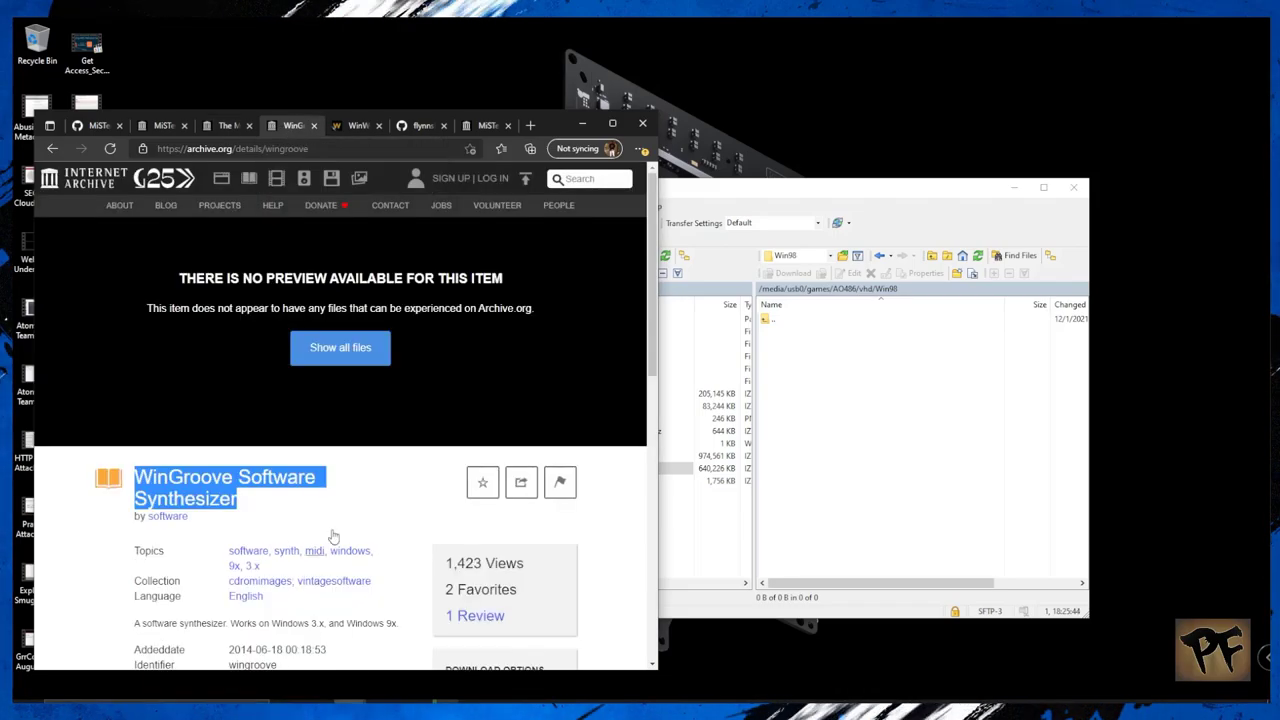
pyautogui.click(123, 546)
pyautogui.scroll(-2, 86, 553)
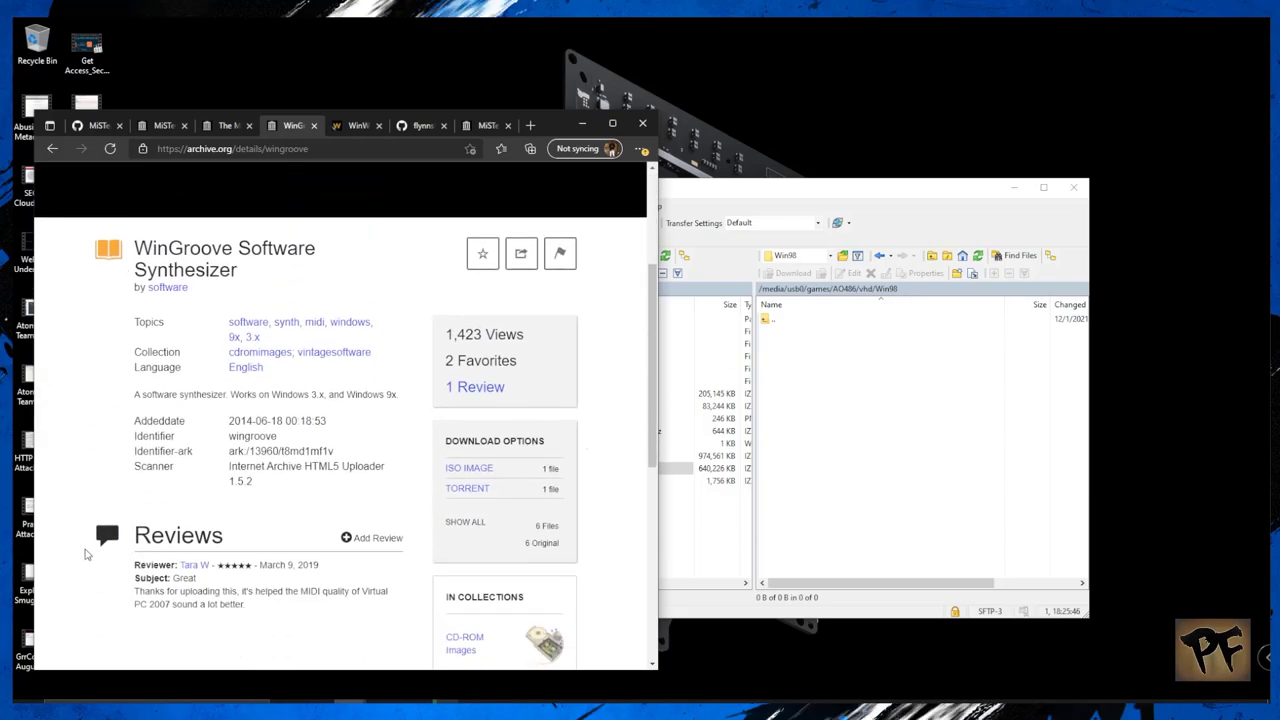
pyautogui.scroll(2, 86, 553)
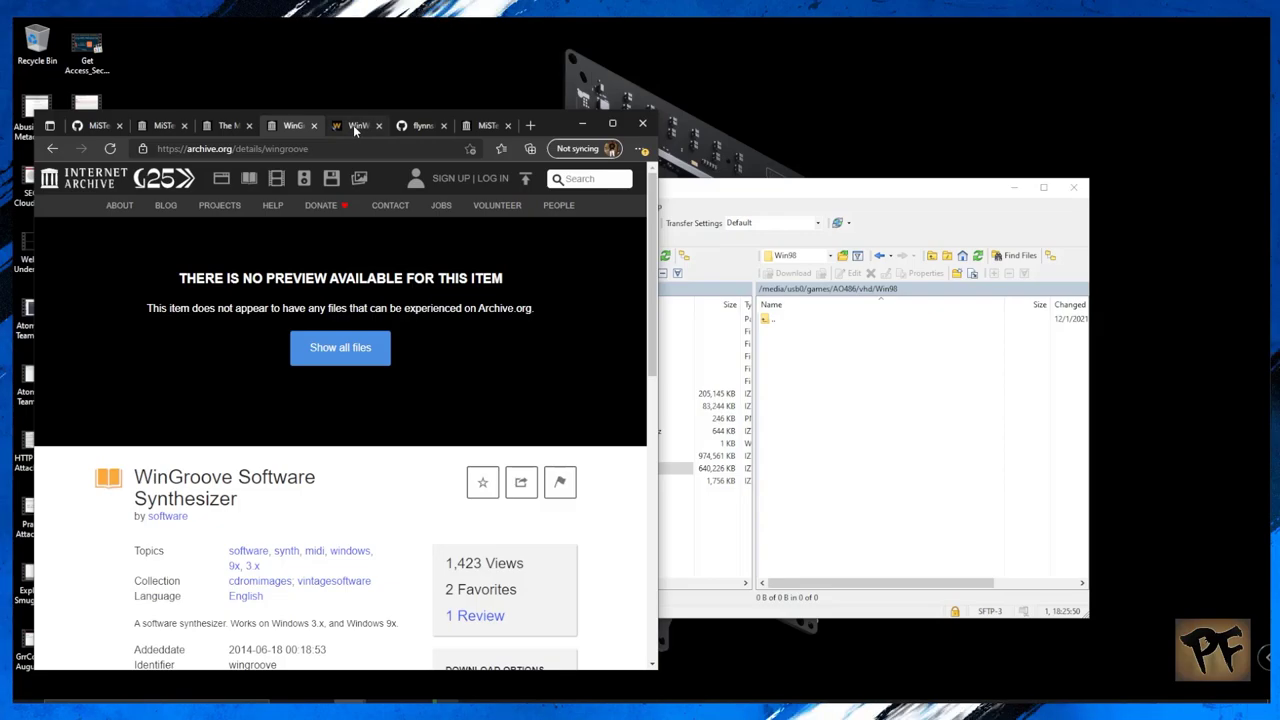
# Step: Switch to the WinWorld Microsoft Windows Boot Disk 98 SE page and briefly highlight its heading
pyautogui.click(354, 127)
pyautogui.moveTo(117, 214); pyautogui.dragTo(227, 253)
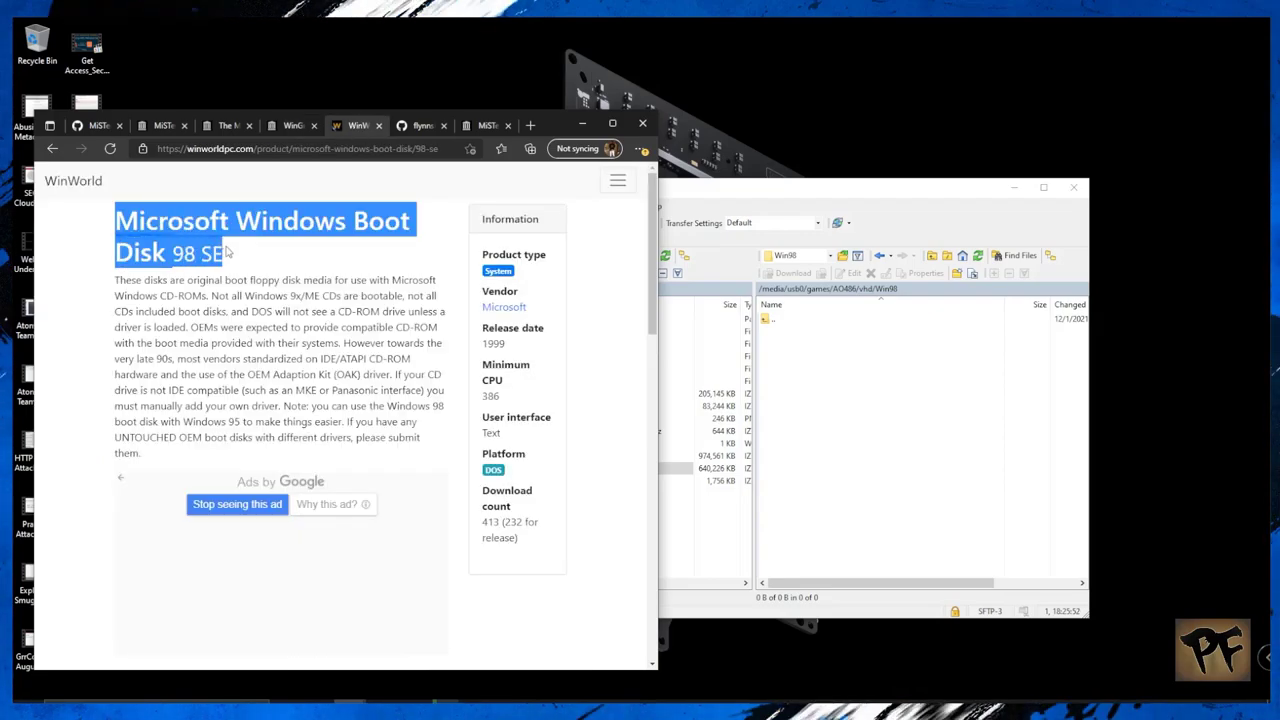
pyautogui.click(286, 260)
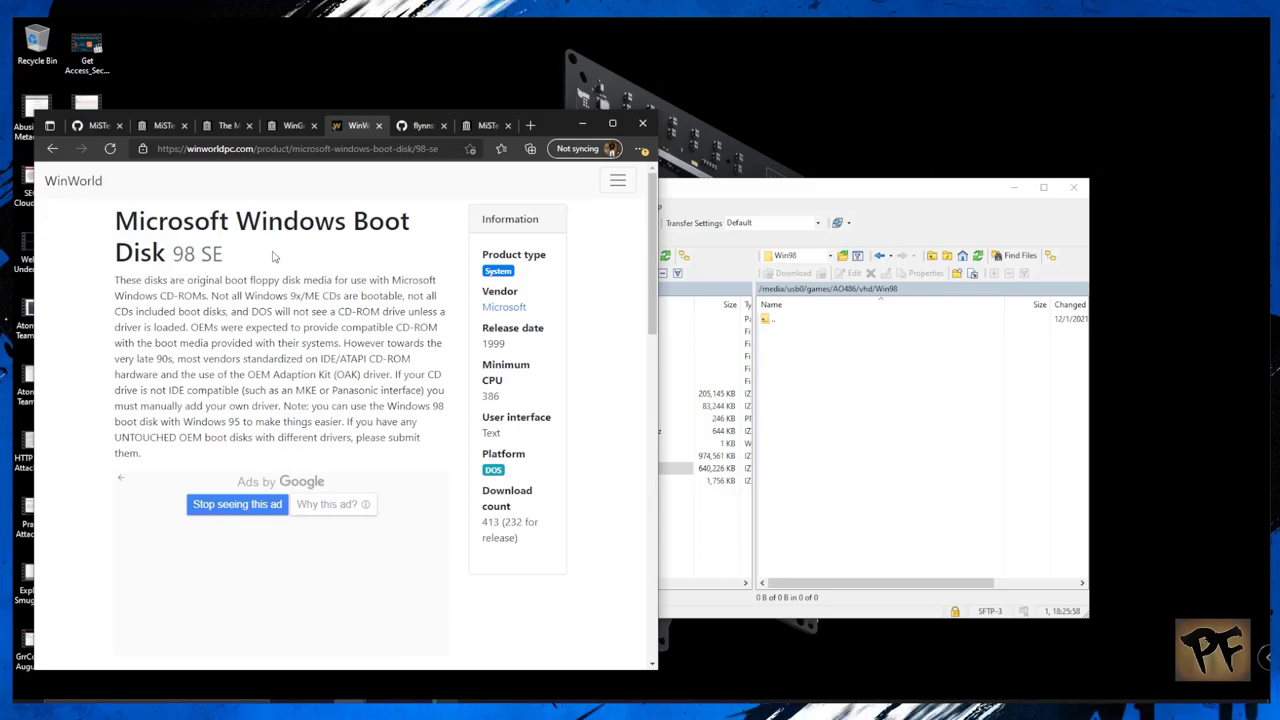
# Step: Select the whole sort.bat script on GitHub, then minimize Edge to reveal WinSCP
pyautogui.click(99, 126)
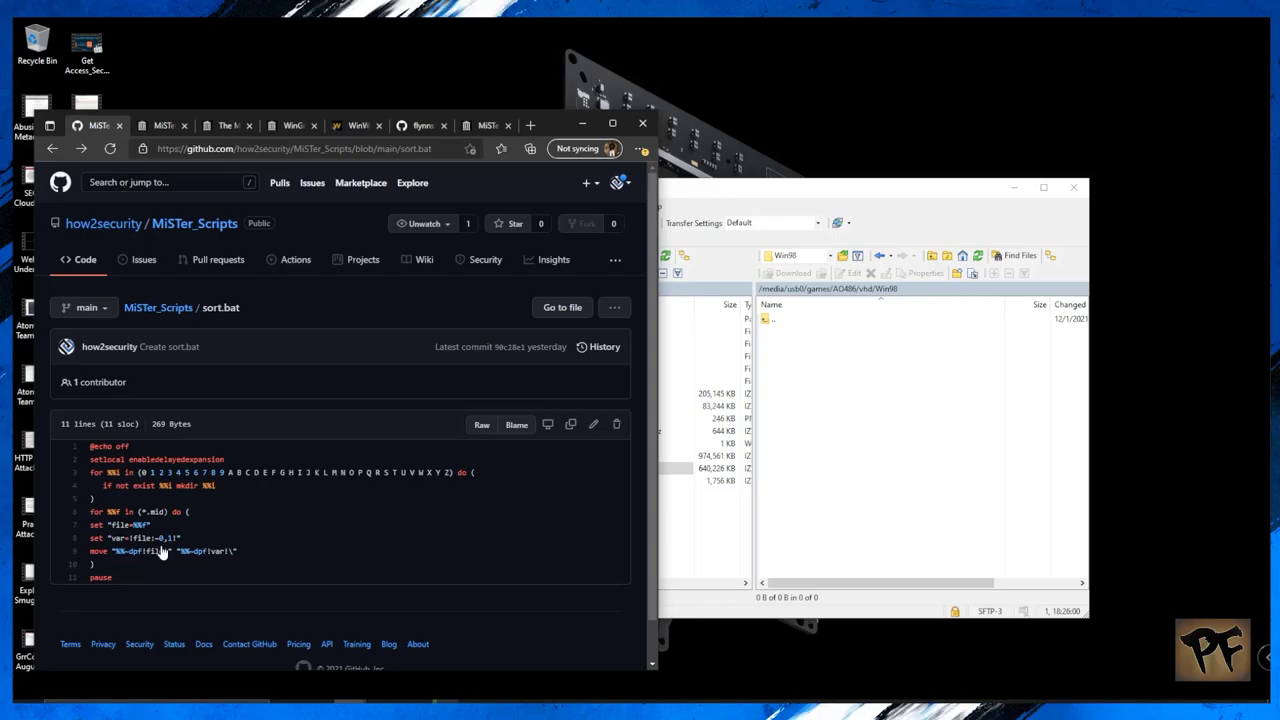
pyautogui.moveTo(128, 577); pyautogui.dragTo(68, 446)
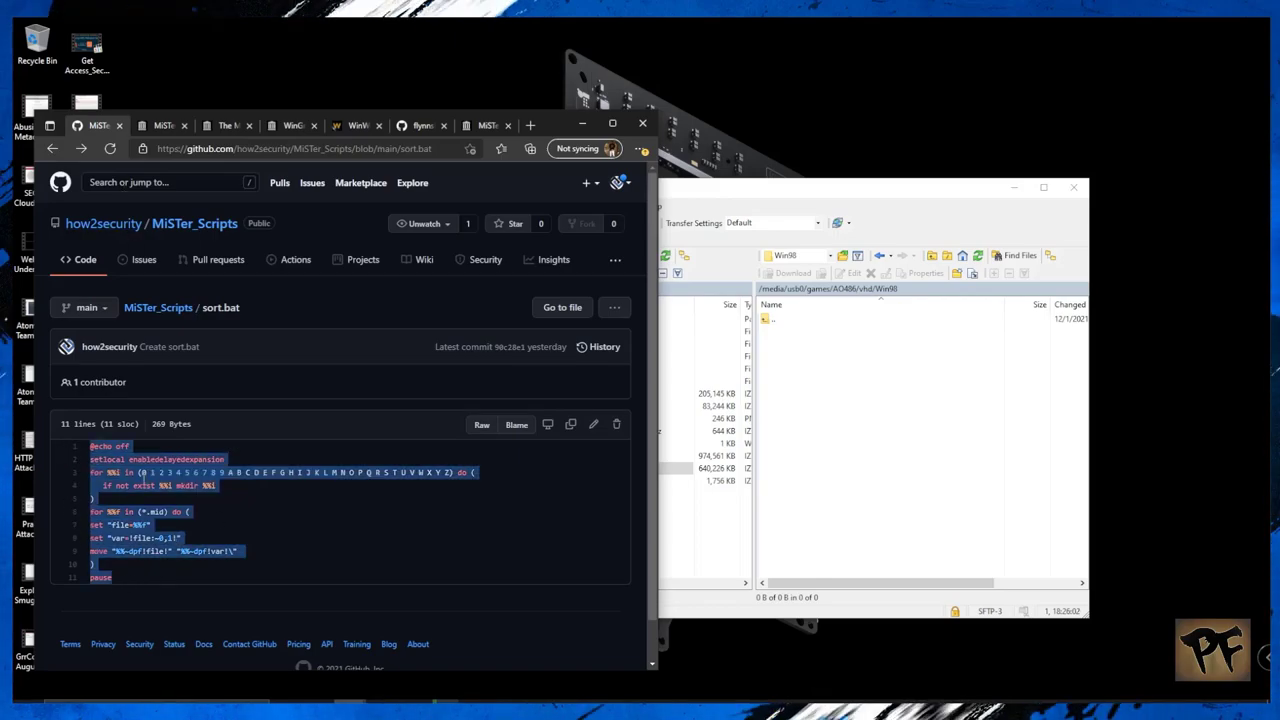
pyautogui.click(377, 515)
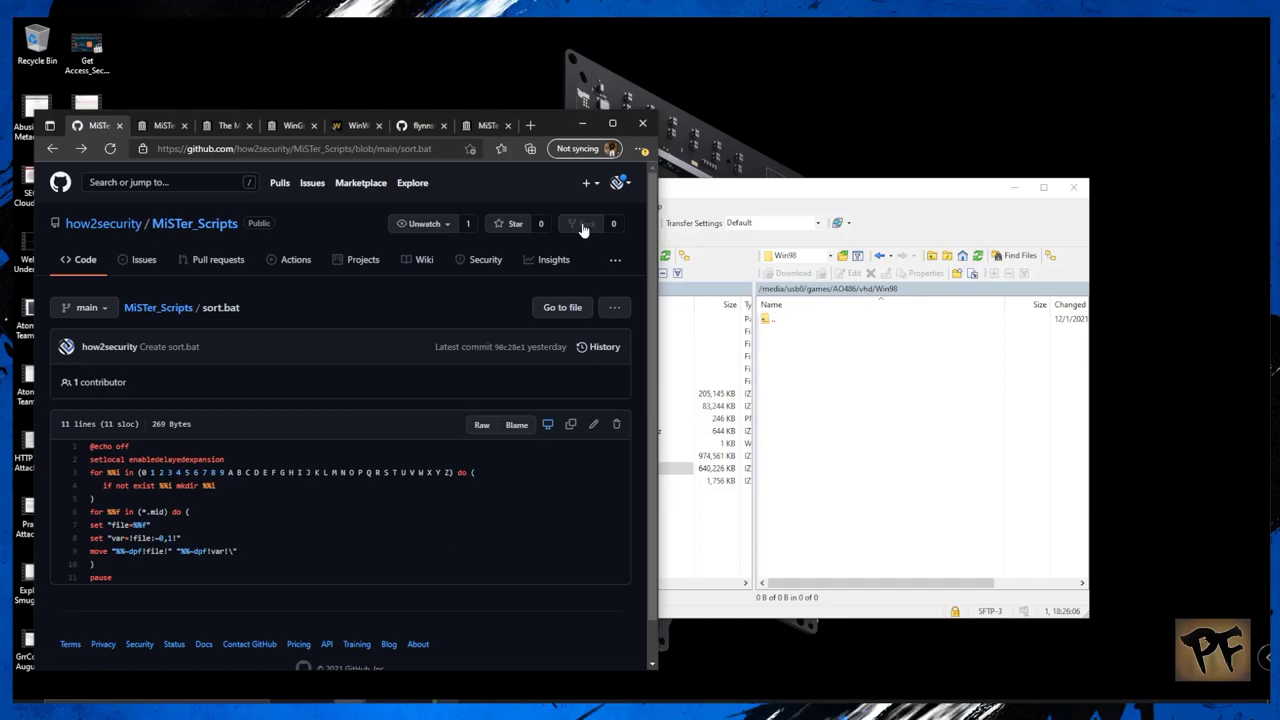
pyautogui.click(580, 120)
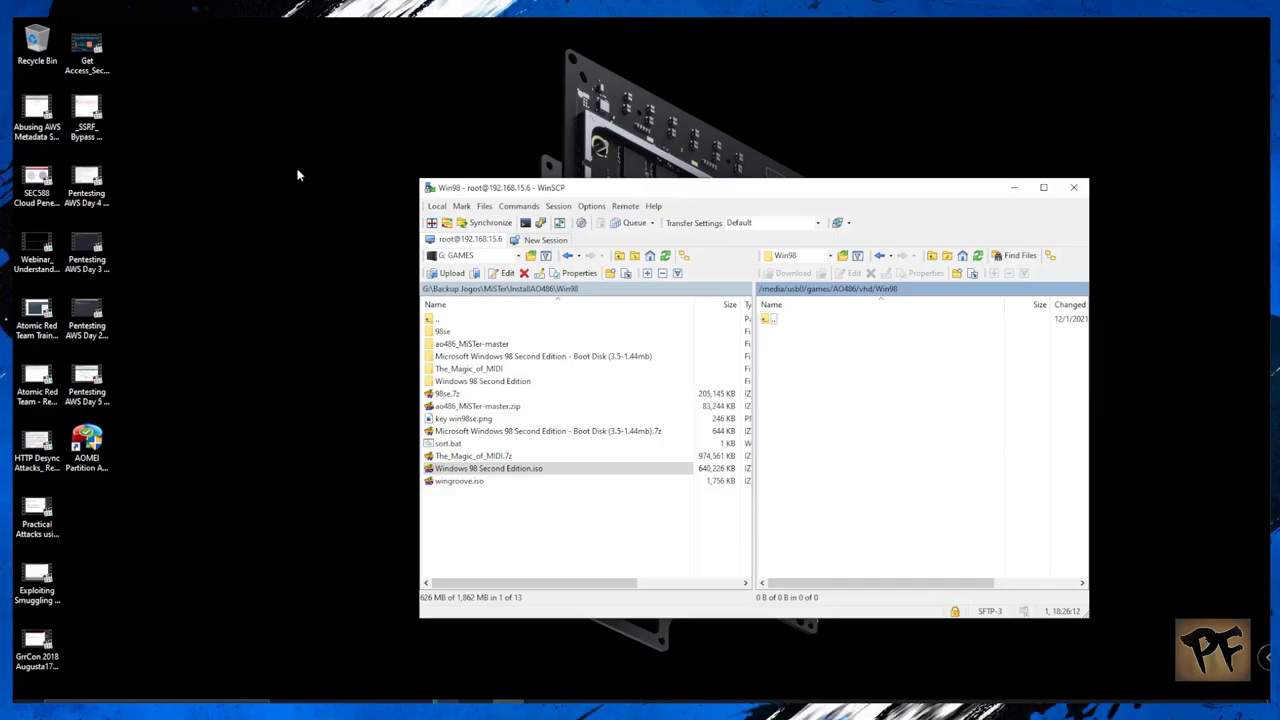
# Step: Launch Disk Management from the Start button's Win+X menu
pyautogui.click(303, 492)
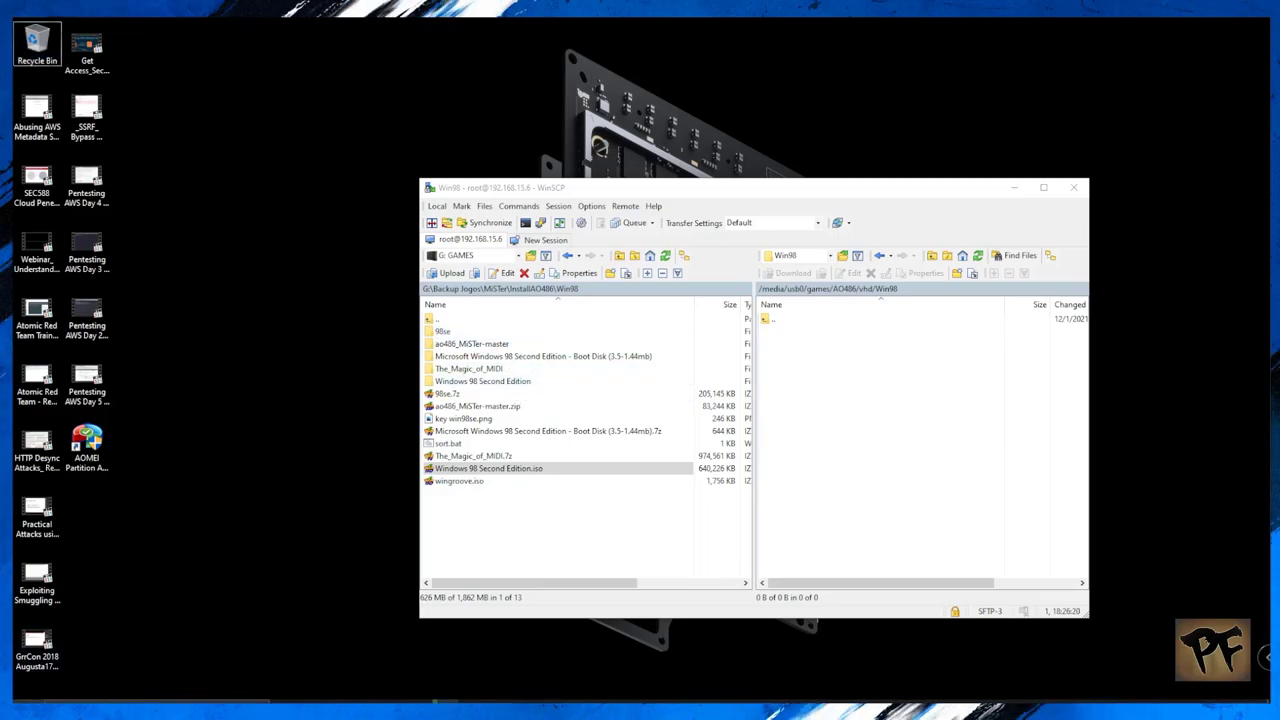
pyautogui.rightClick(45, 698)
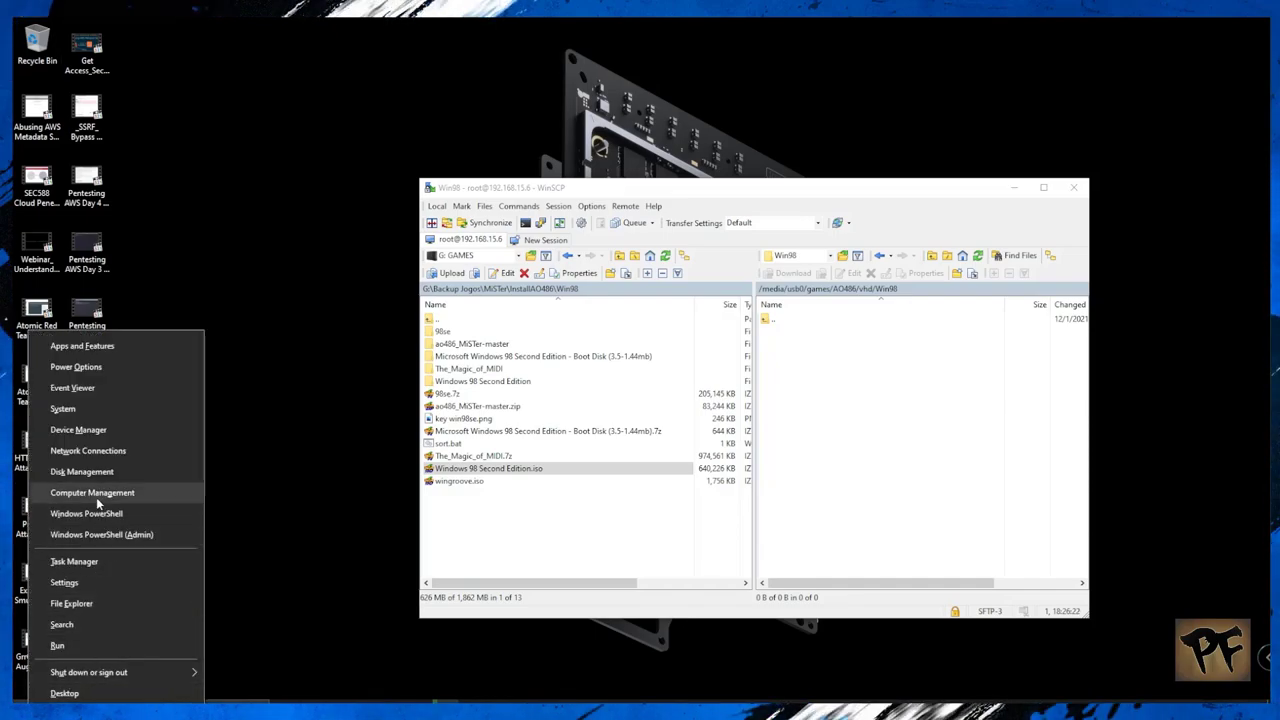
pyautogui.click(85, 471)
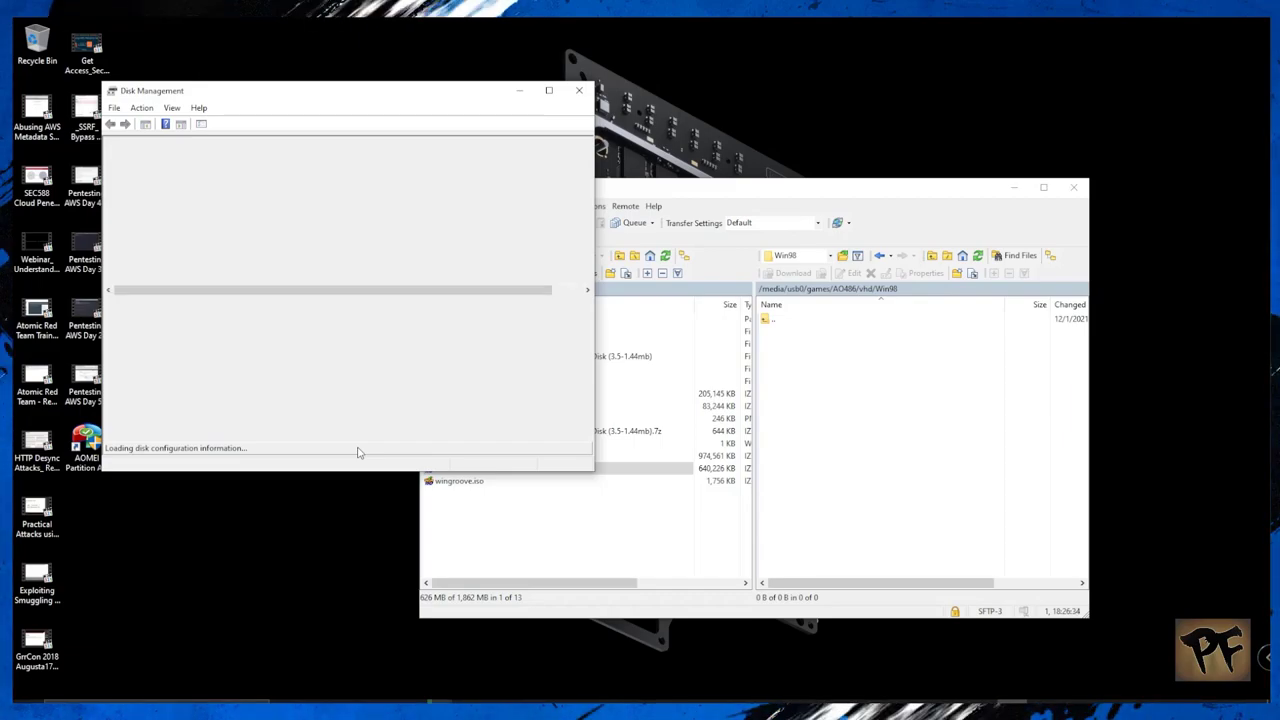
# Step: Start a new VHD saved as PC-Win98 in the InstallAO486\Win98 folder
pyautogui.click(143, 108)
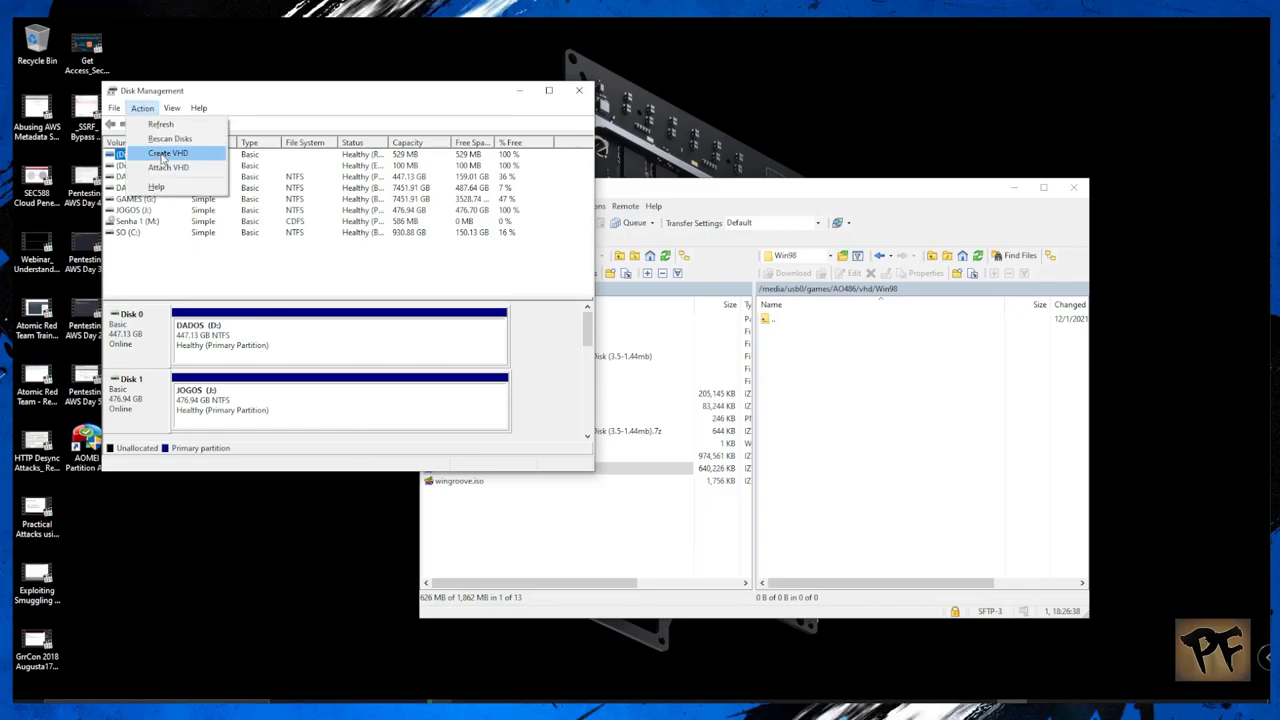
pyautogui.click(163, 155)
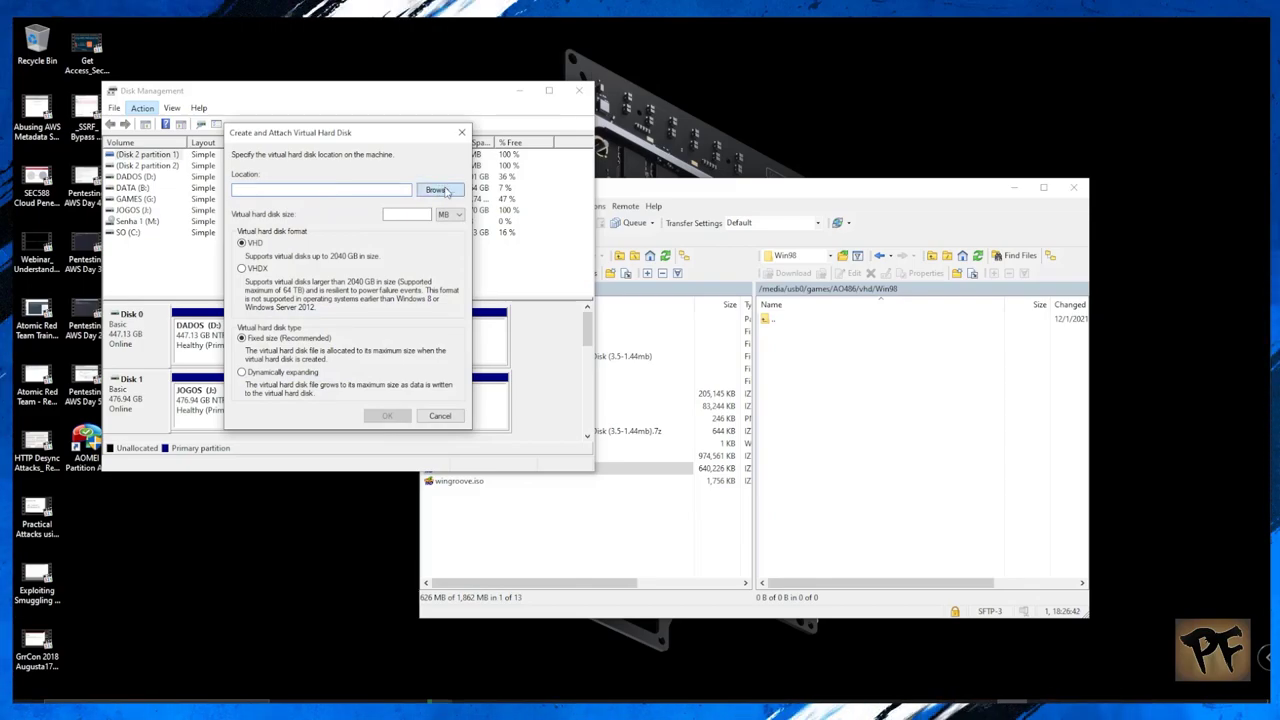
pyautogui.click(446, 191)
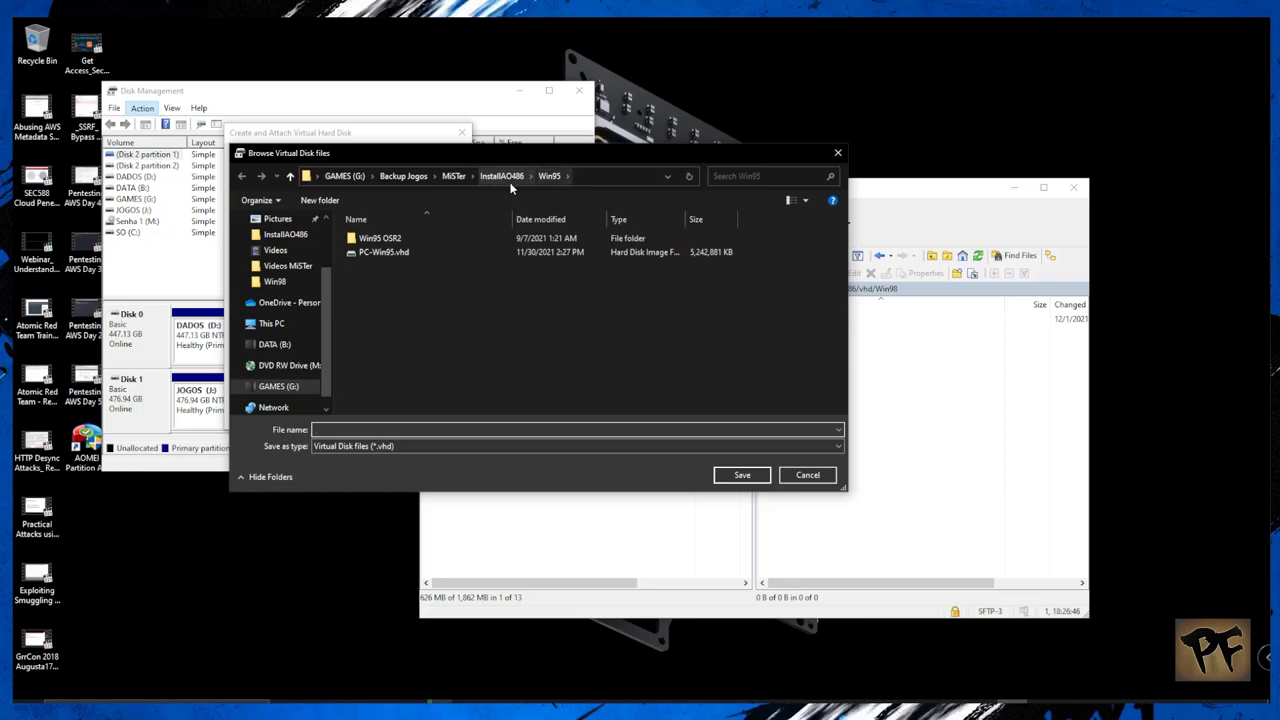
pyautogui.click(503, 176)
pyautogui.scroll(-3, 515, 273)
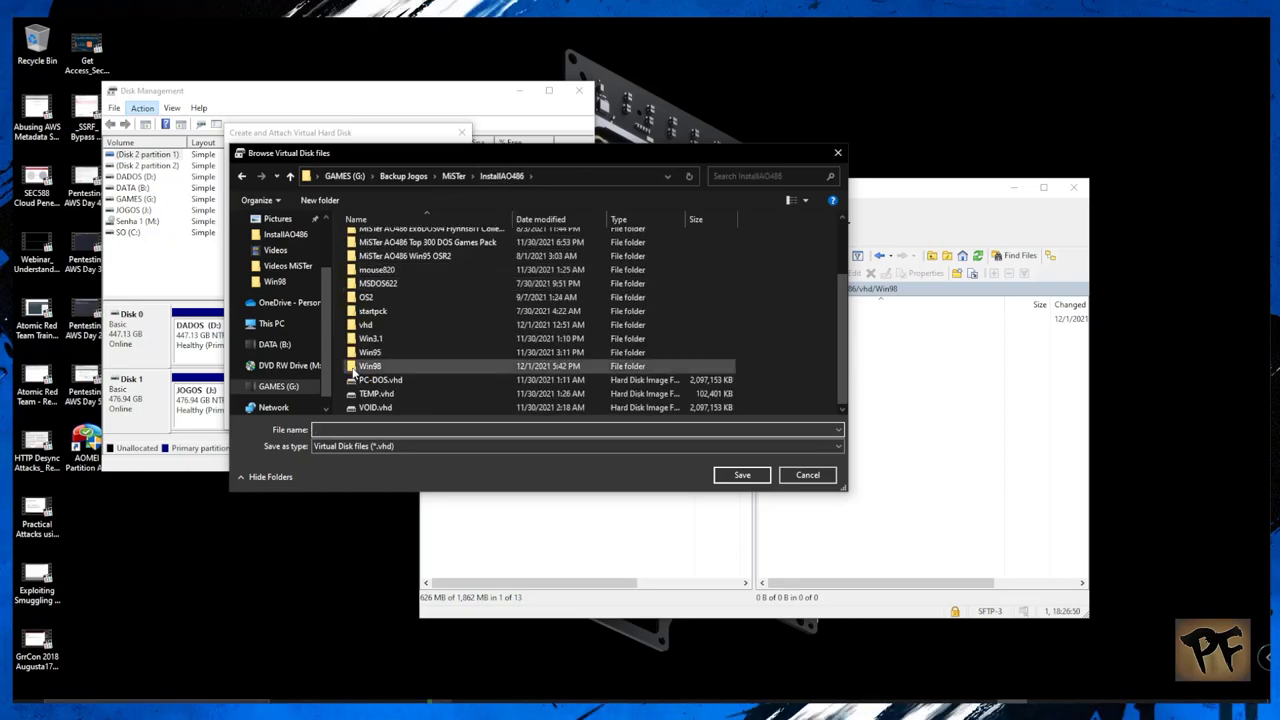
pyautogui.doubleClick(369, 367)
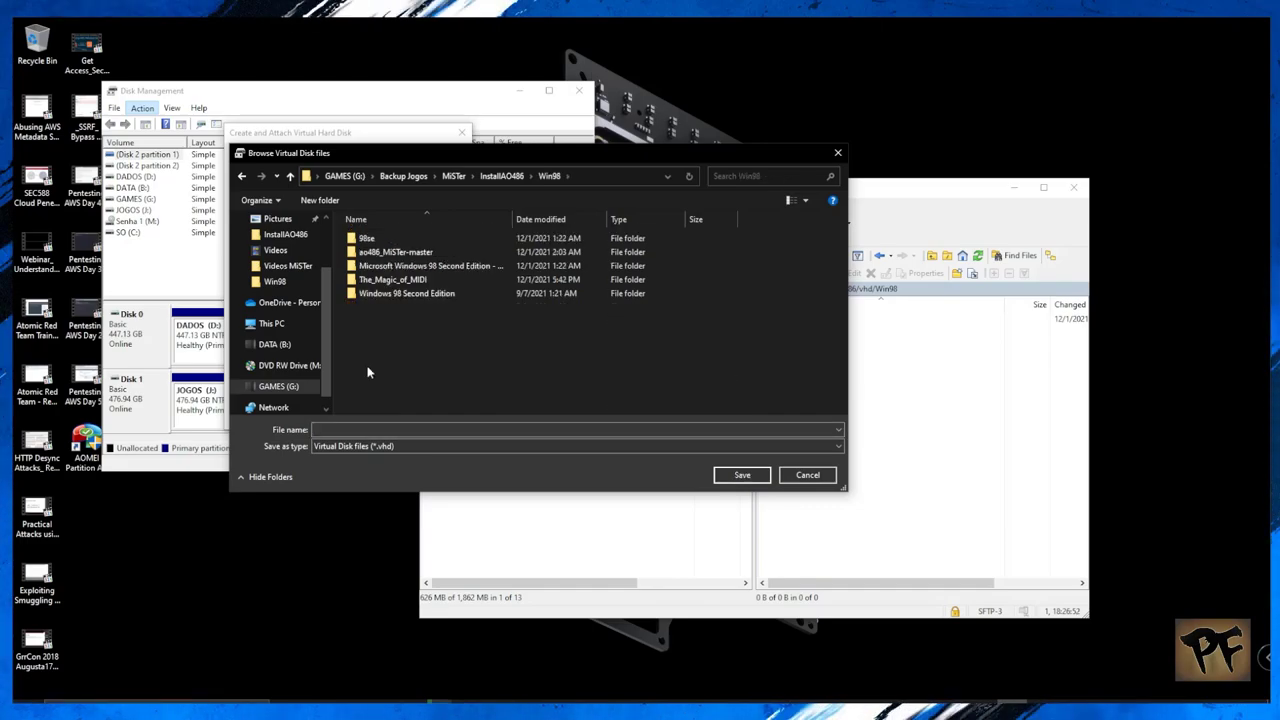
pyautogui.click(388, 431)
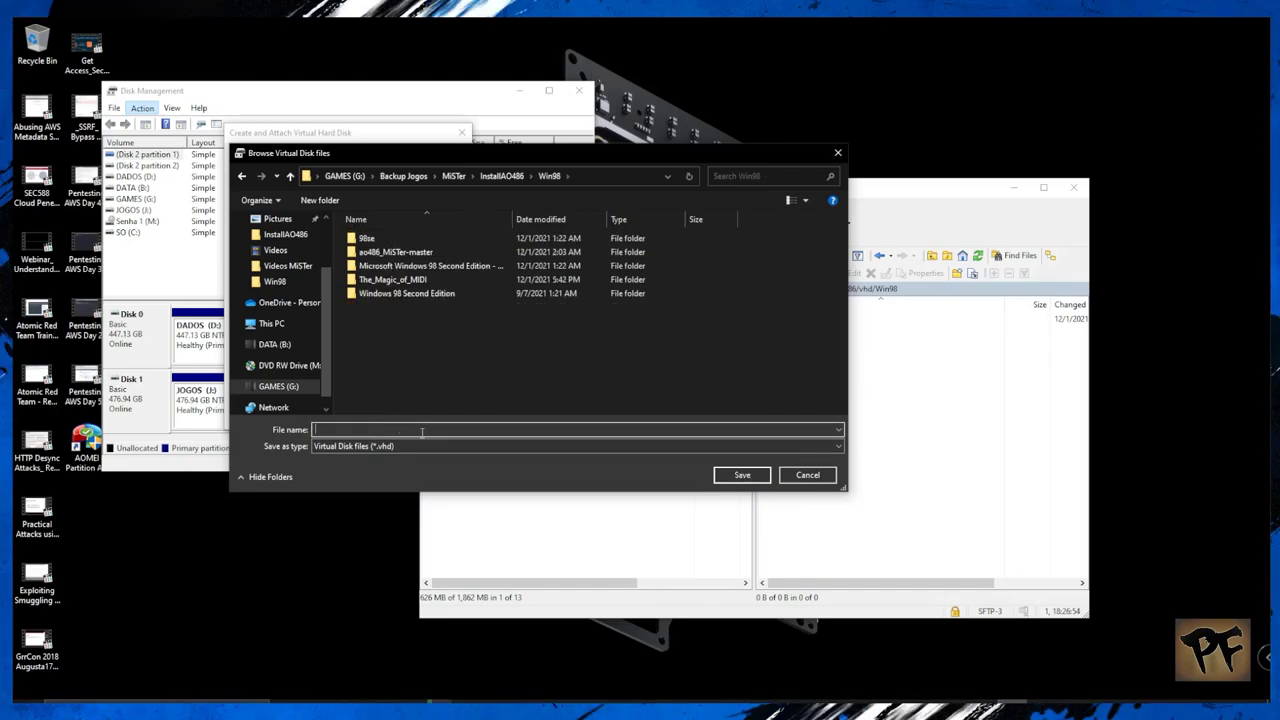
pyautogui.write('PC-Win98')
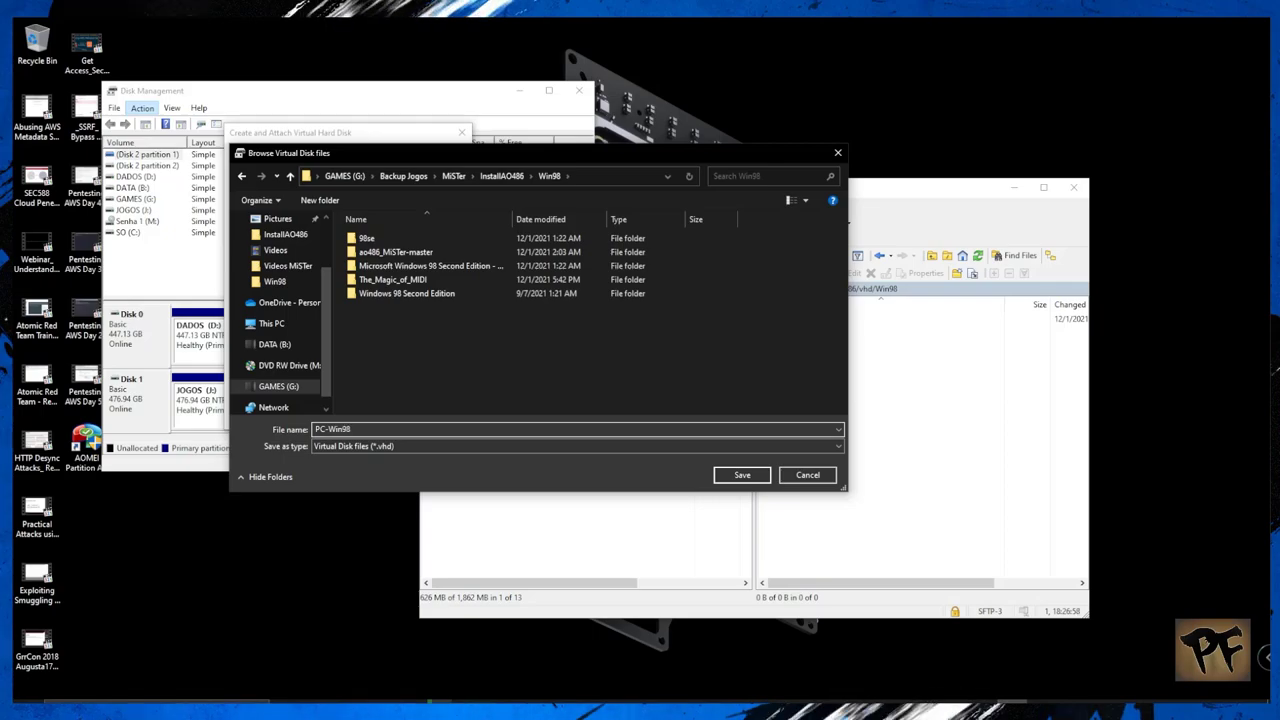
pyautogui.click(742, 475)
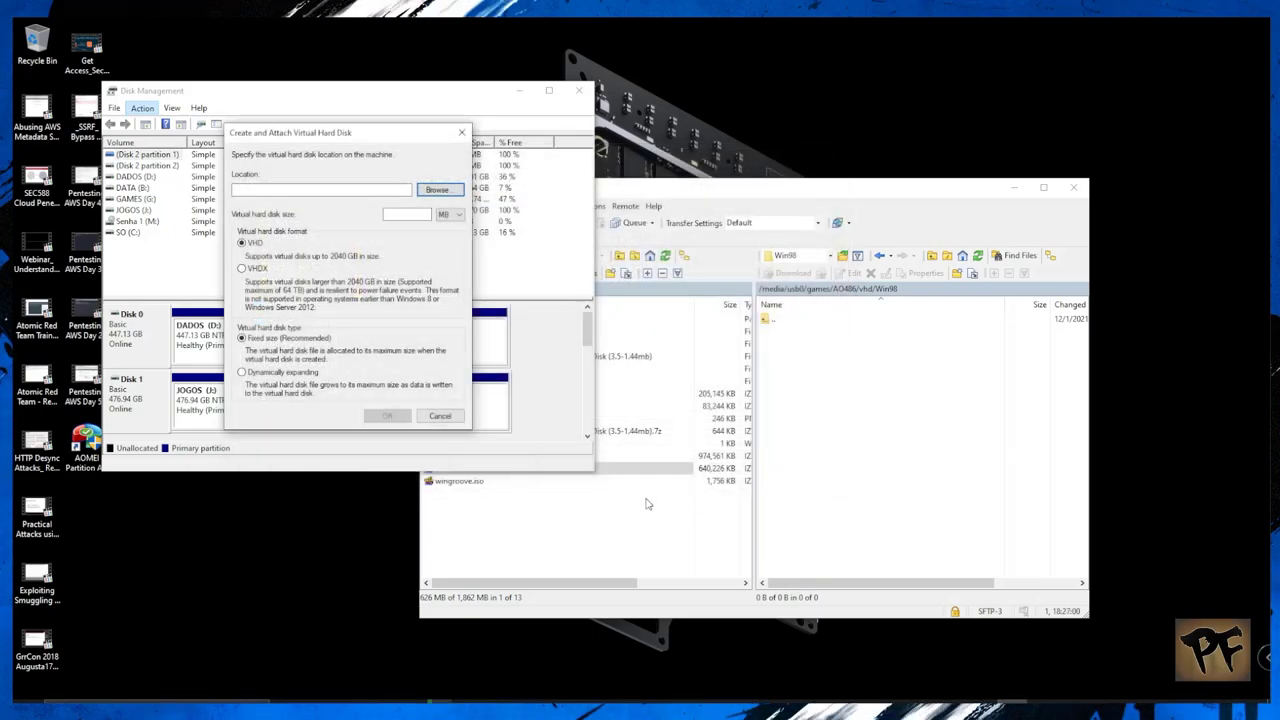
# Step: Set the virtual disk size to 5 GB and create it
pyautogui.click(449, 214)
pyautogui.click(445, 233)
pyautogui.click(419, 217)
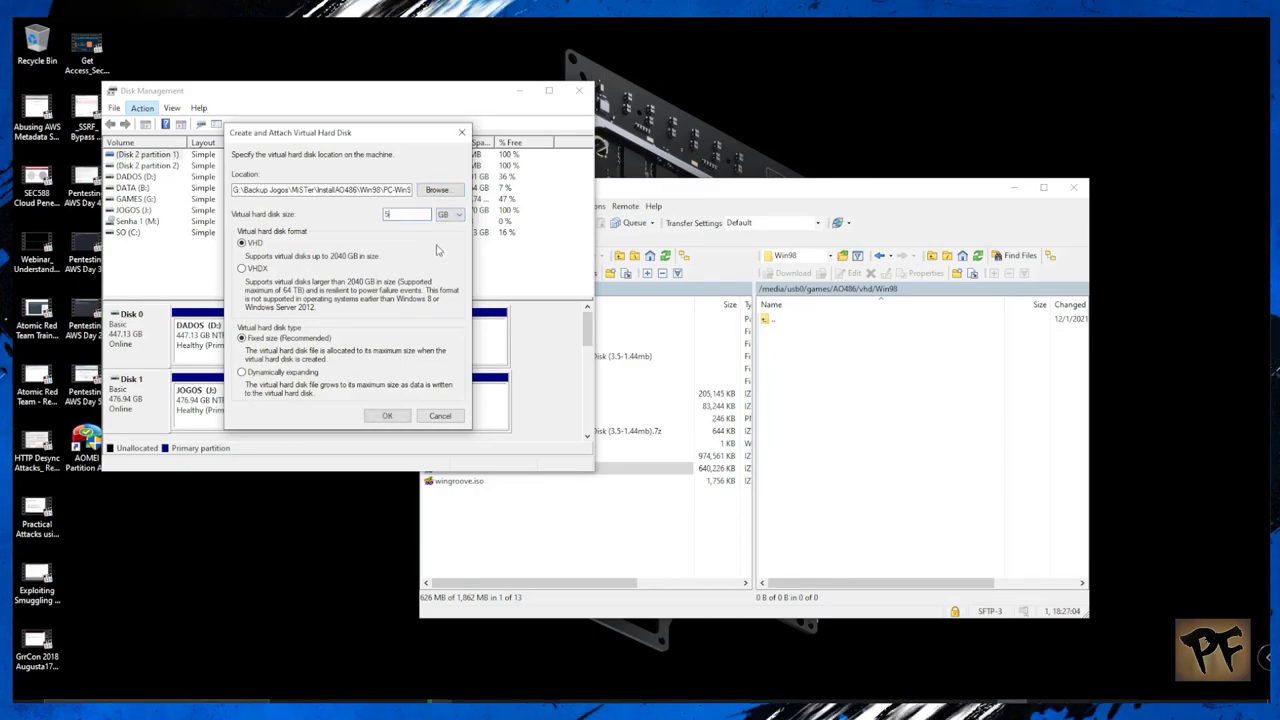
pyautogui.doubleClick(407, 214)
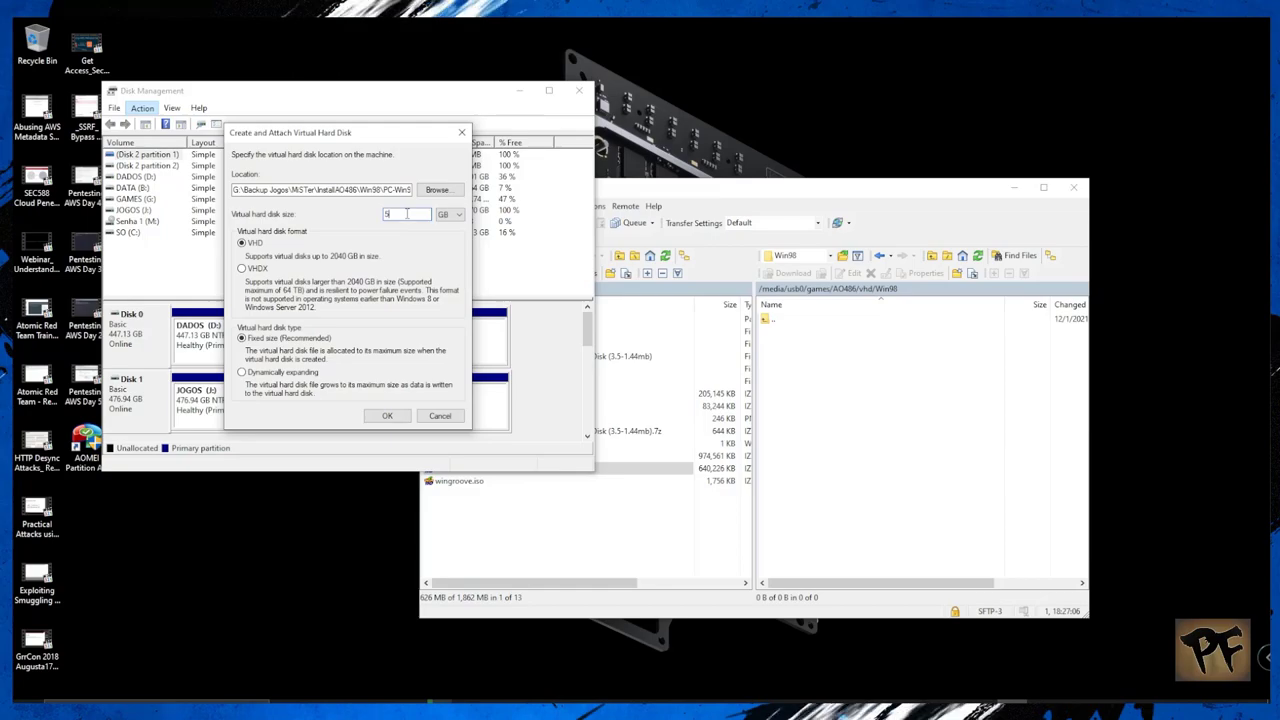
pyautogui.click(387, 416)
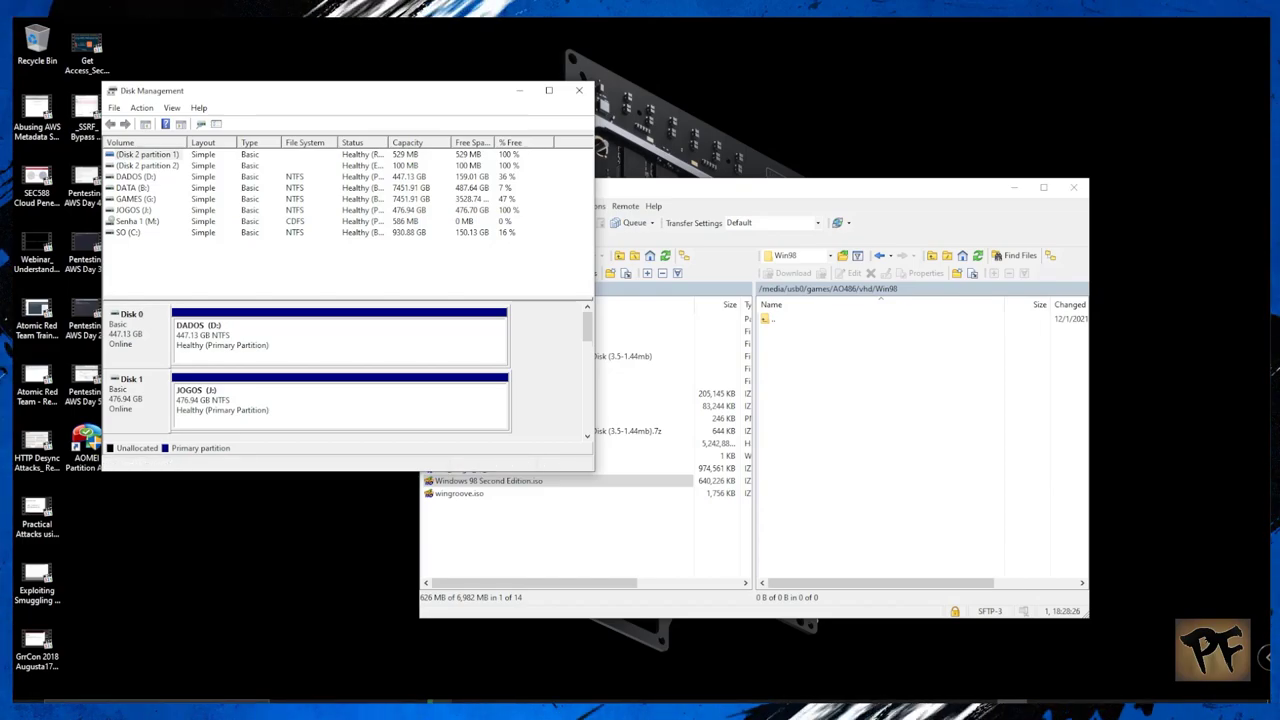
# Step: Wait for the PC-Win98 virtual disk creation to reach 100%
pyautogui.moveTo(581, 347); pyautogui.dragTo(587, 418)
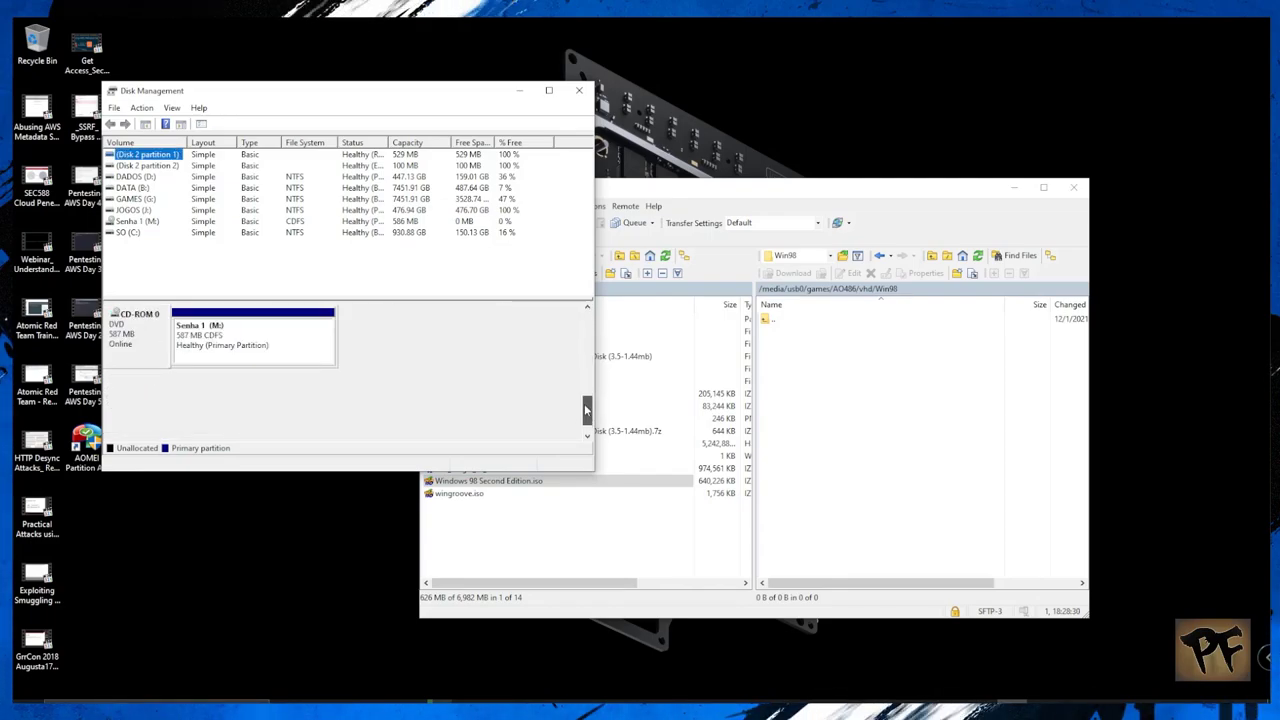
# Step: Initialize Disk 5 and start a New Simple Volume on its 5.00 GB unallocated space
pyautogui.rightClick(130, 343)
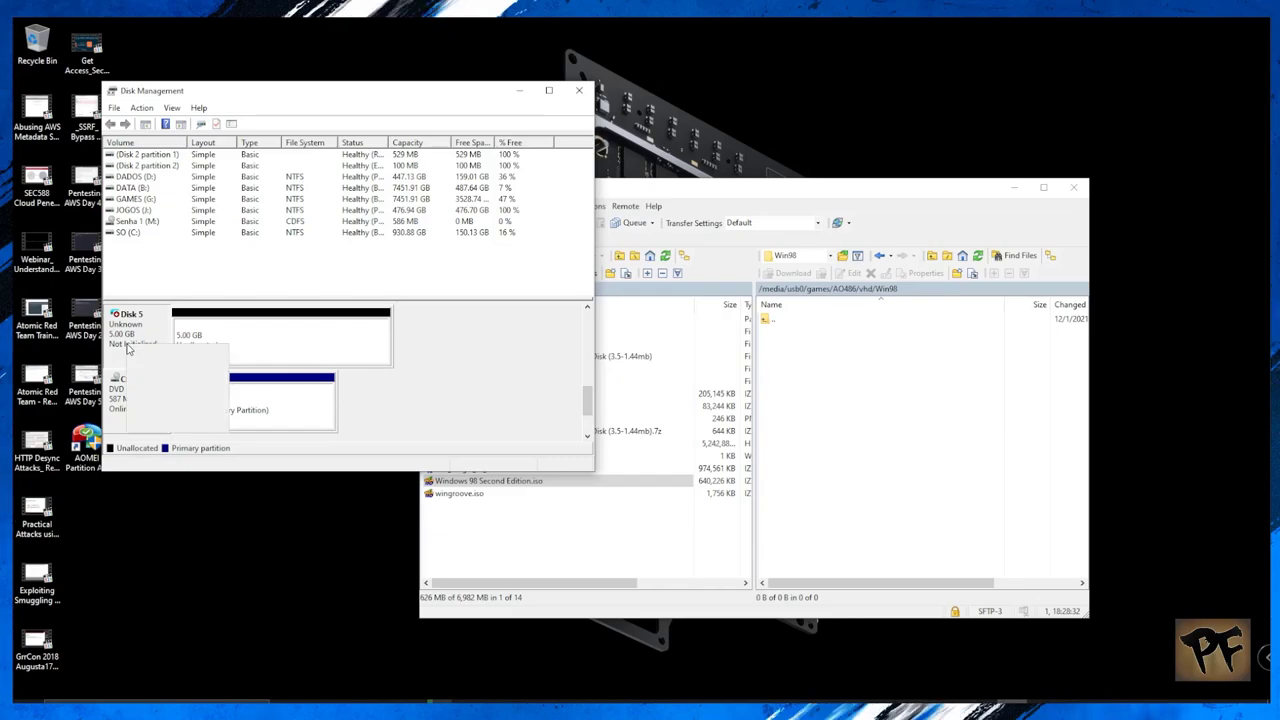
pyautogui.click(175, 355)
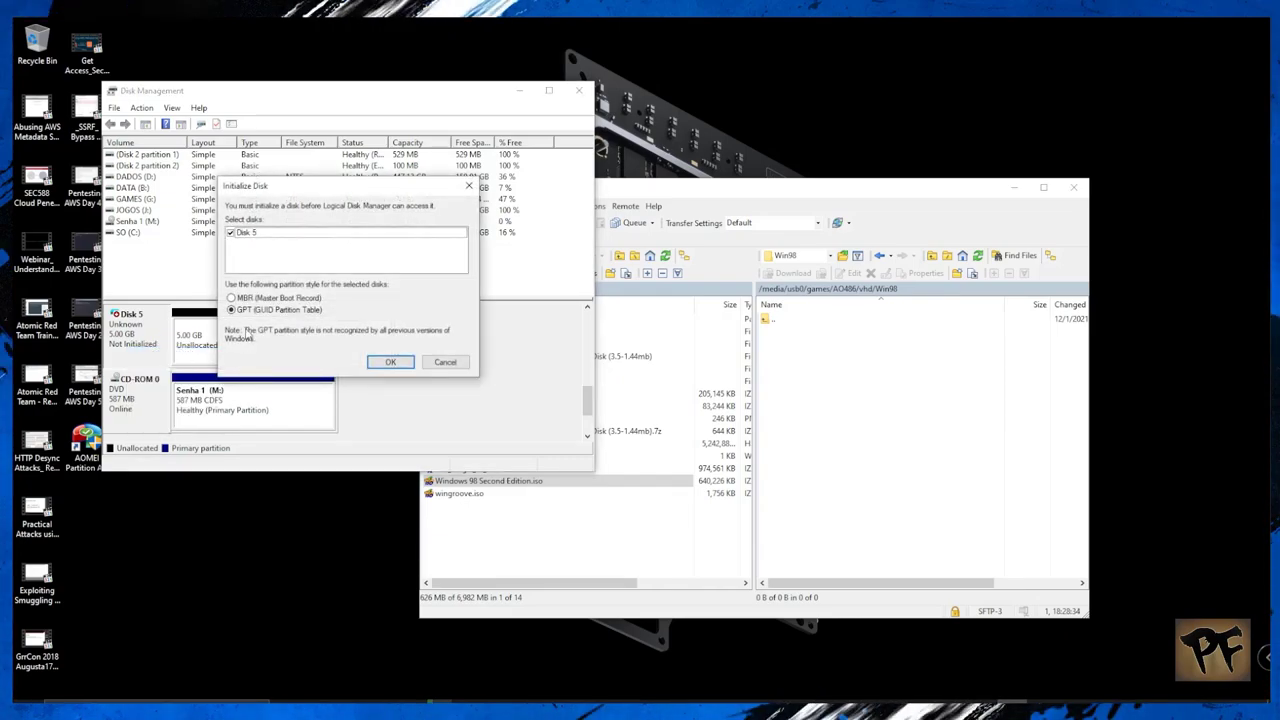
pyautogui.click(386, 362)
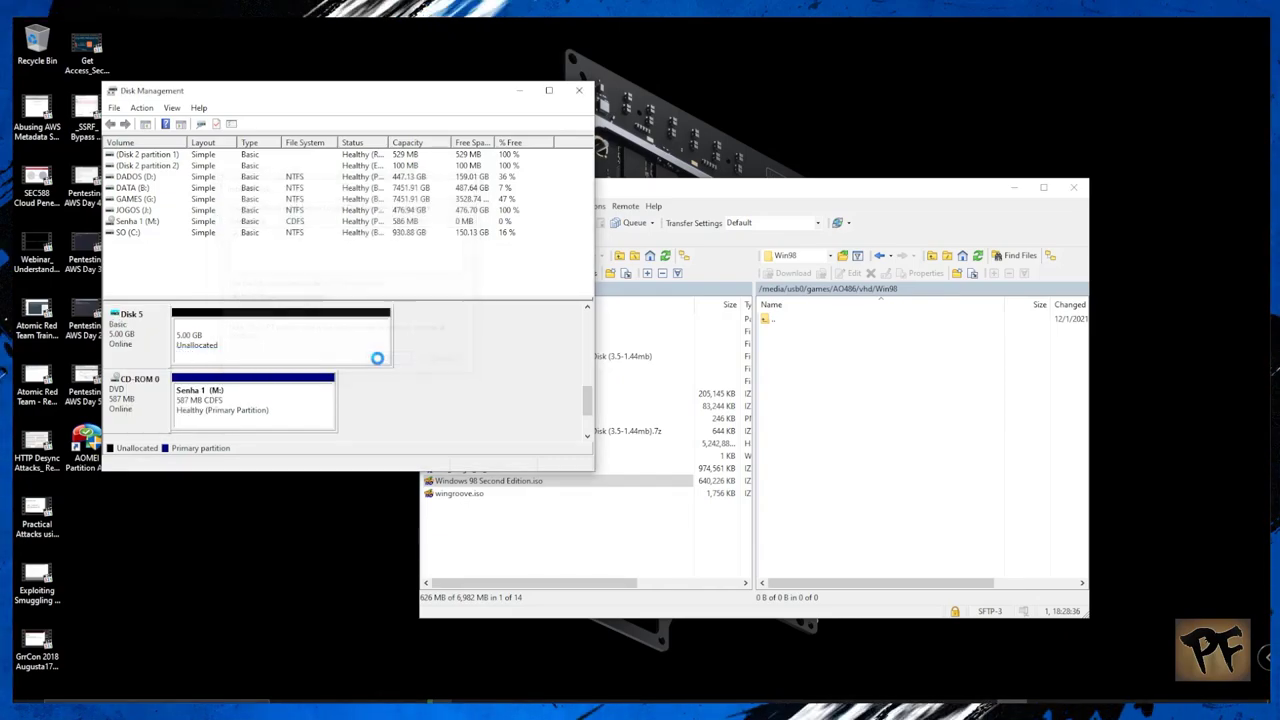
pyautogui.rightClick(324, 338)
pyautogui.click(351, 343)
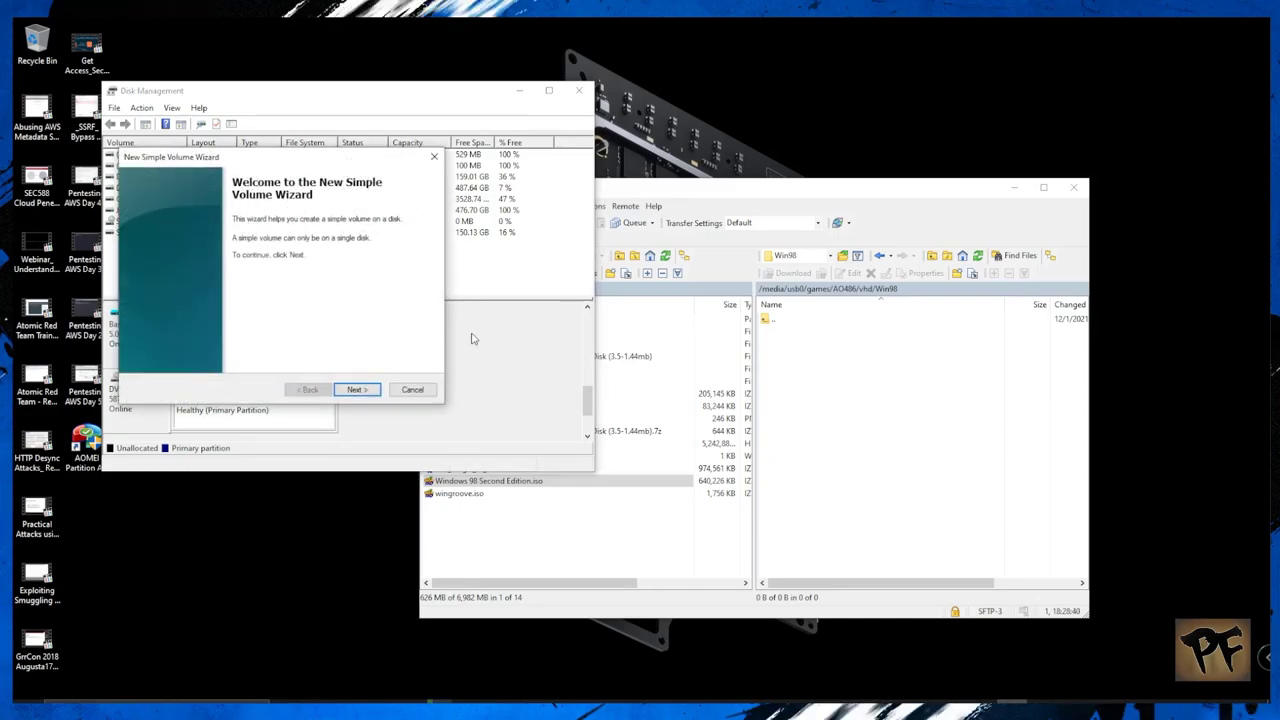
# Step: Create a 5117 MB FAT32 volume as drive E, labelled SO
pyautogui.click(370, 394)
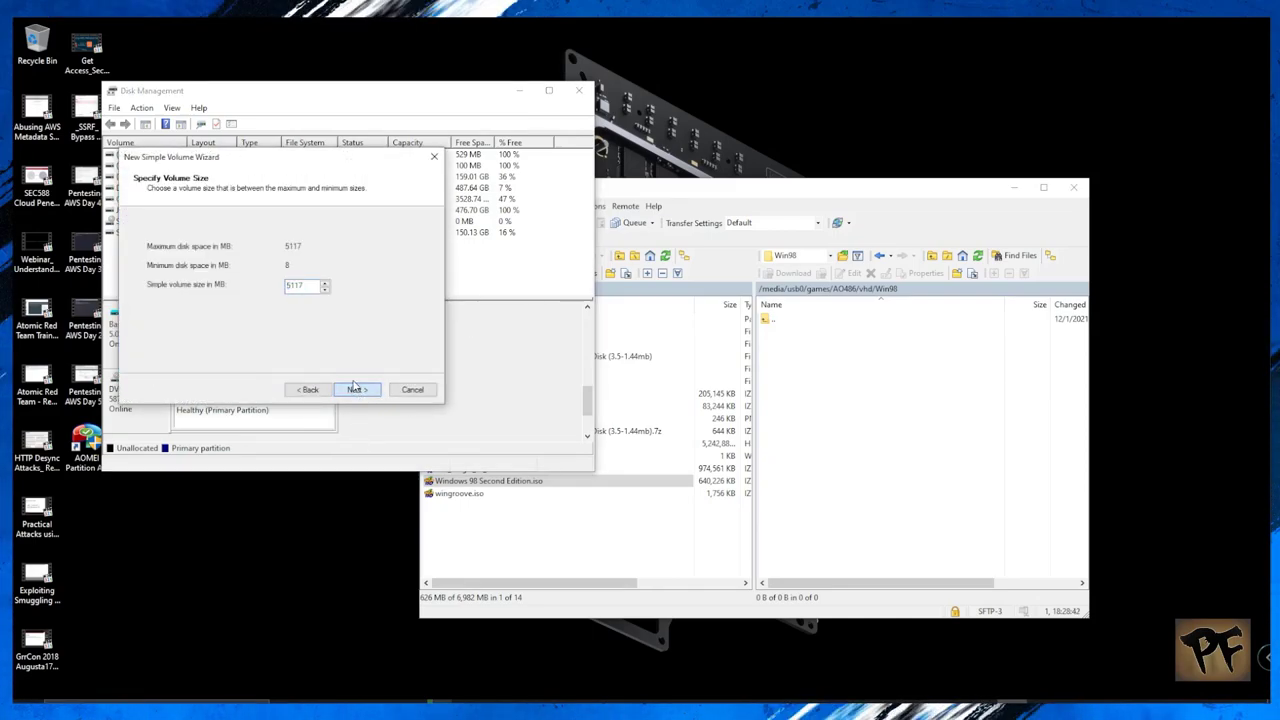
pyautogui.click(355, 389)
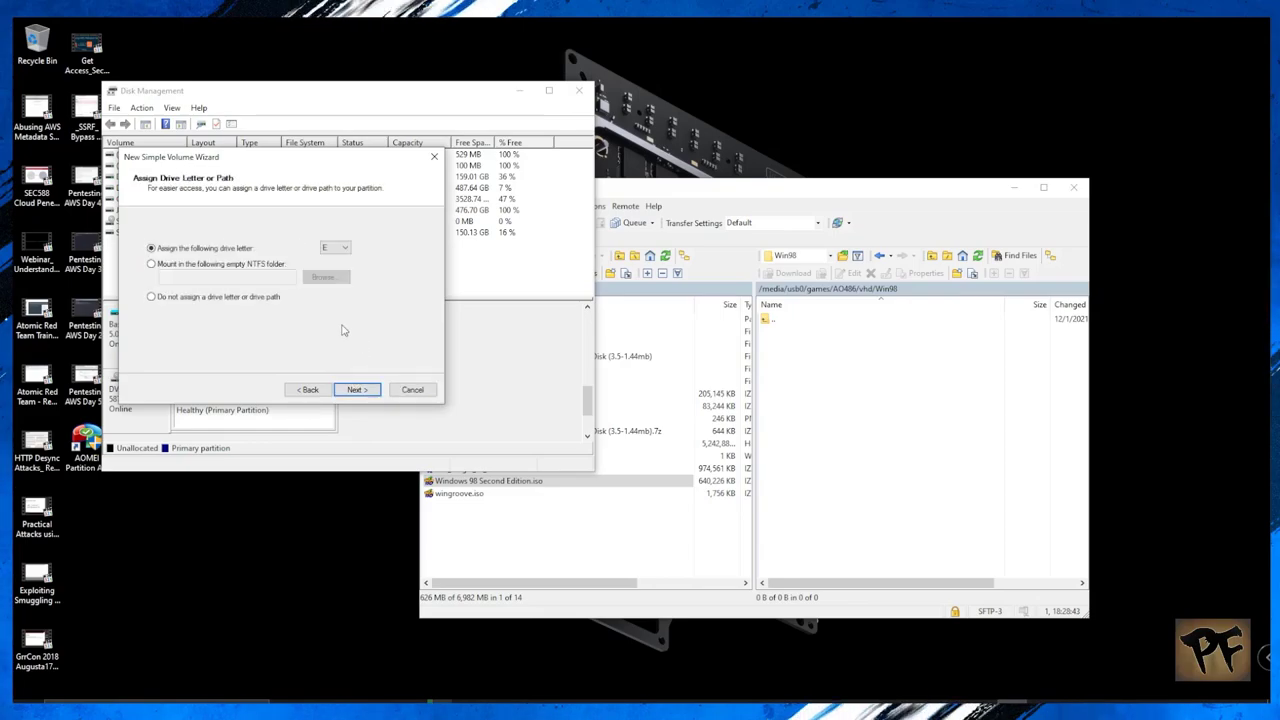
pyautogui.click(372, 389)
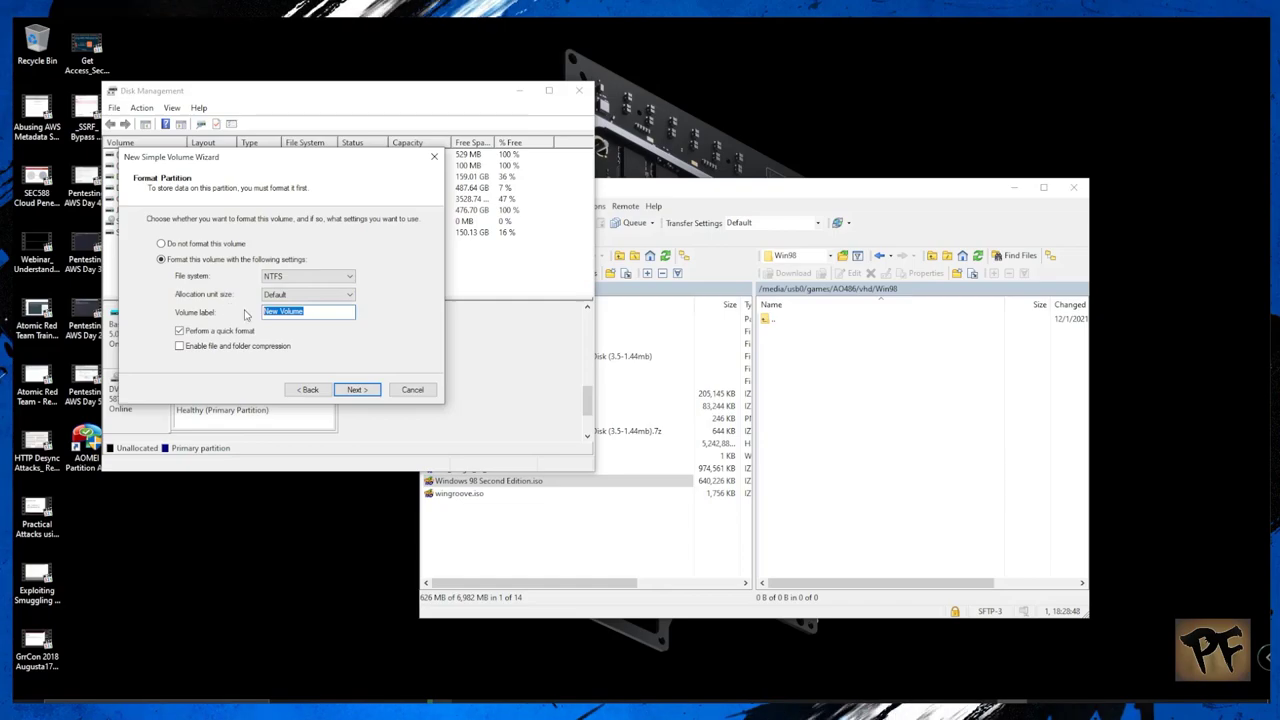
pyautogui.click(337, 280)
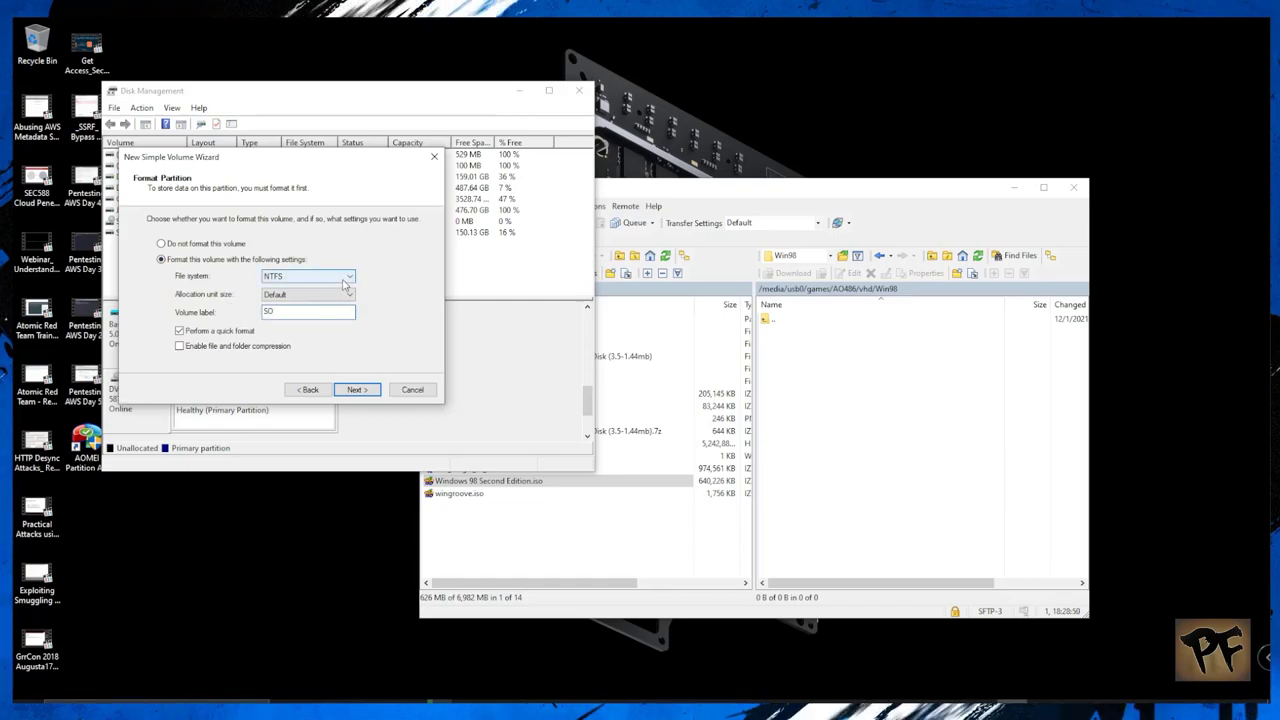
pyautogui.click(307, 288)
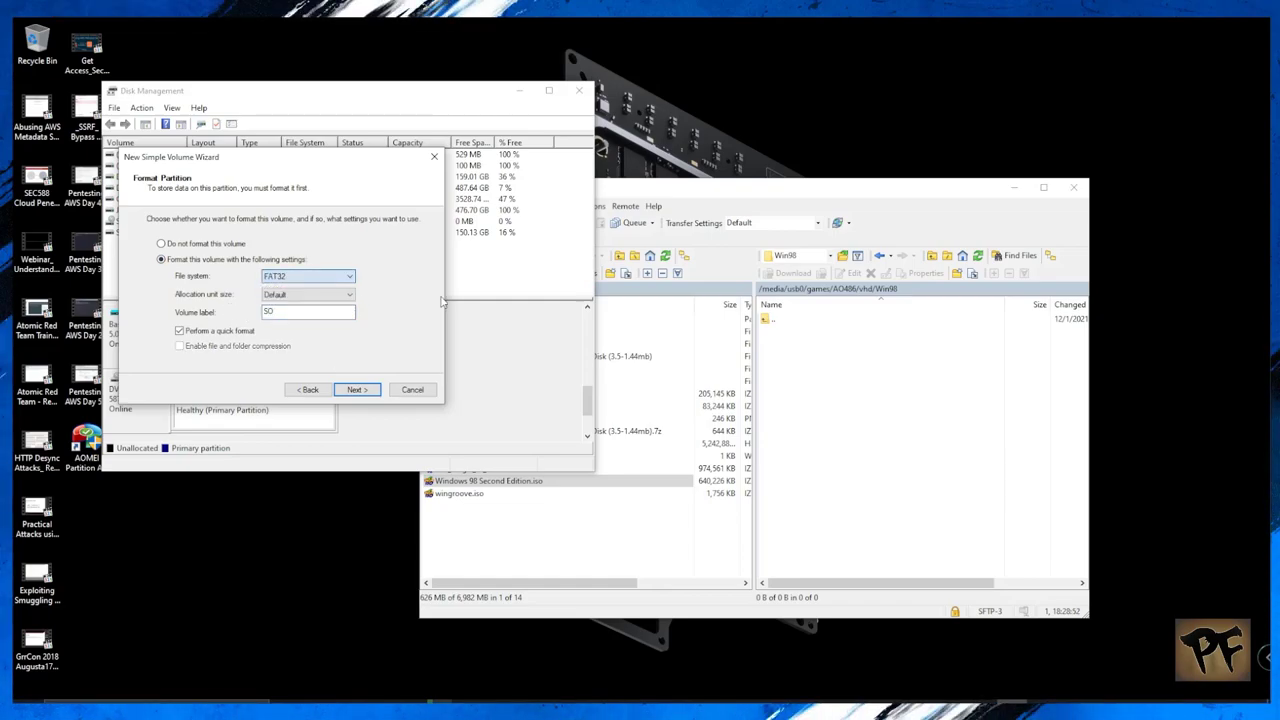
pyautogui.click(357, 389)
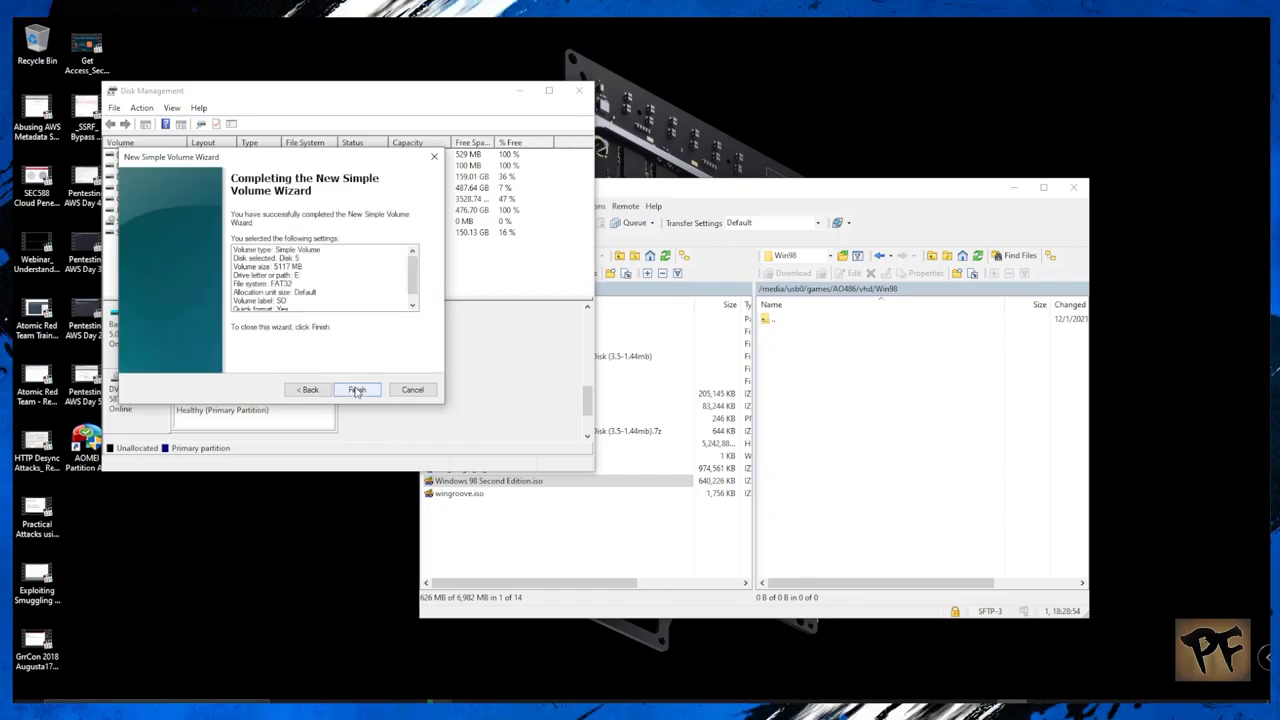
pyautogui.click(355, 388)
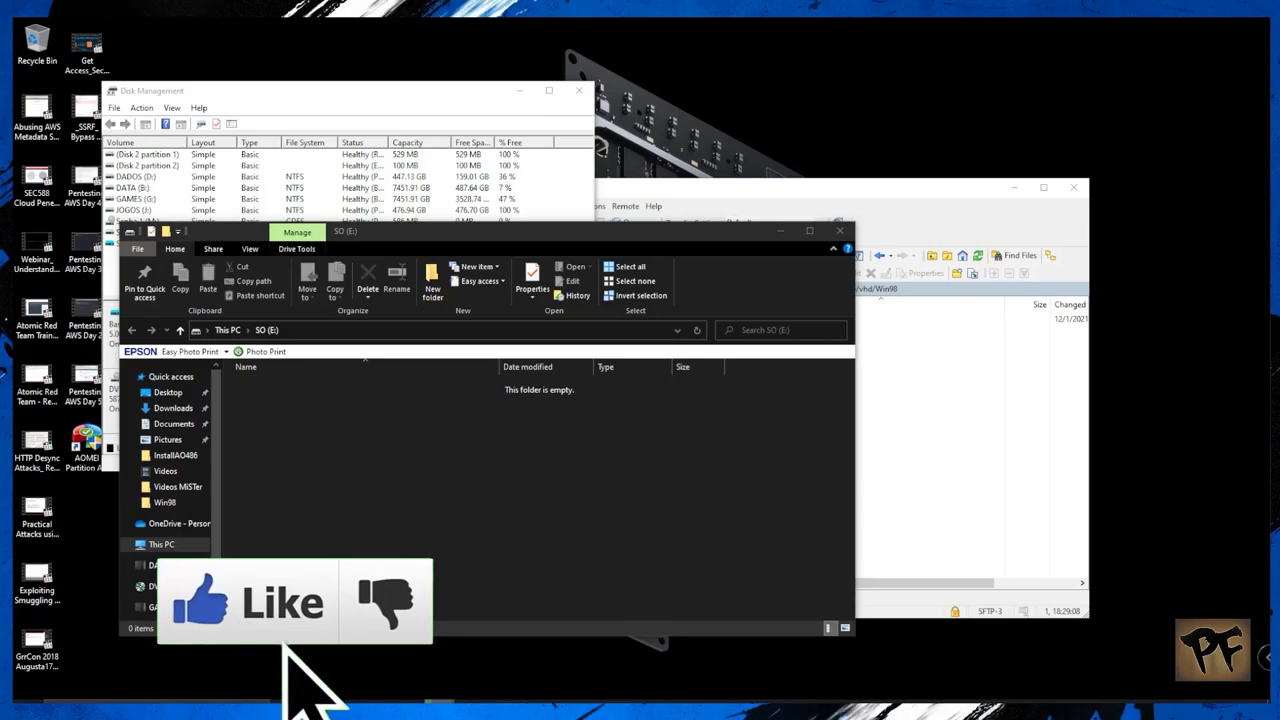
# Step: In a second Explorer window, browse into ao486_MiSTer-master\releases
pyautogui.hotkey('alt', 'Tab')
pyautogui.moveTo(1183, 123); pyautogui.dragTo(870, 63)
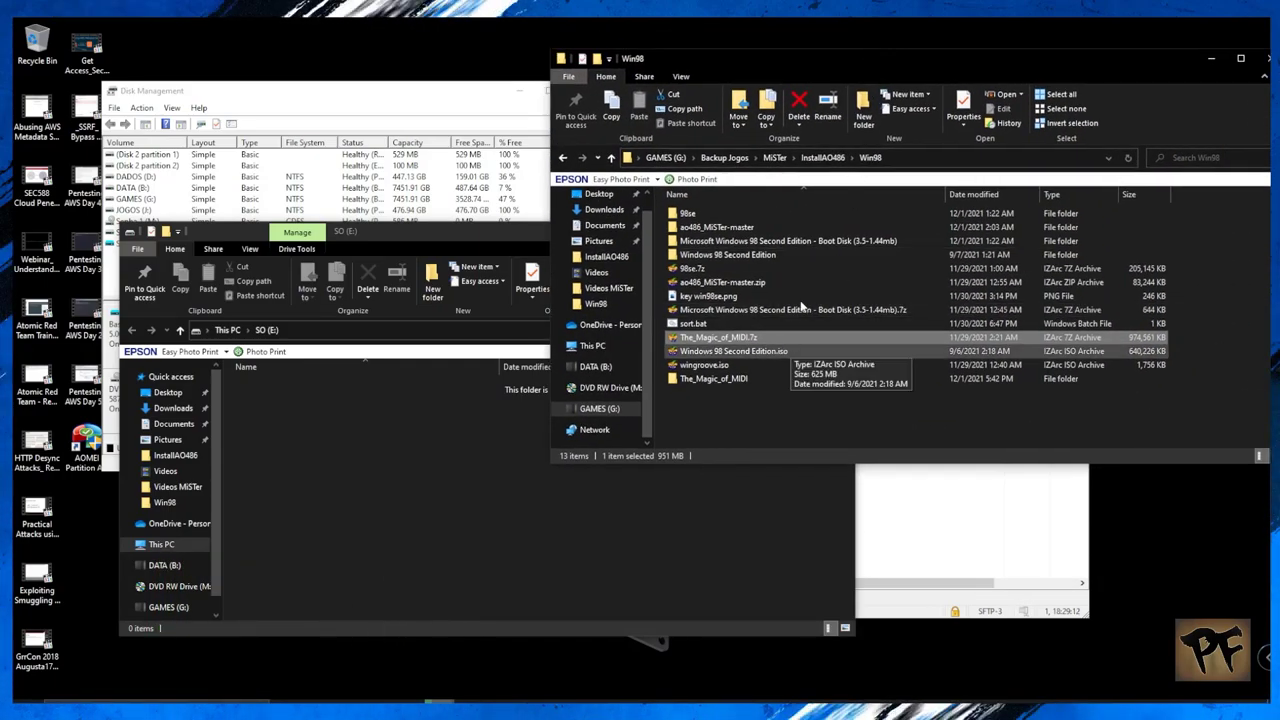
pyautogui.doubleClick(732, 229)
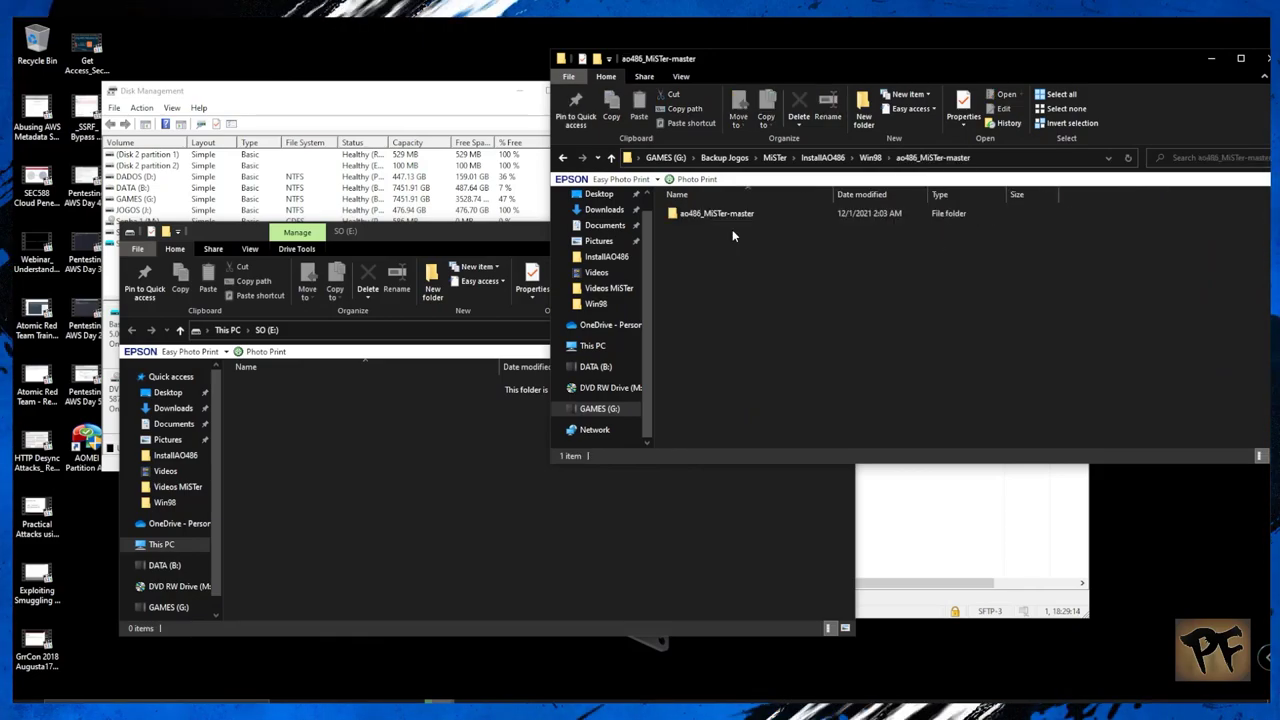
pyautogui.click(729, 216)
pyautogui.doubleClick(727, 216)
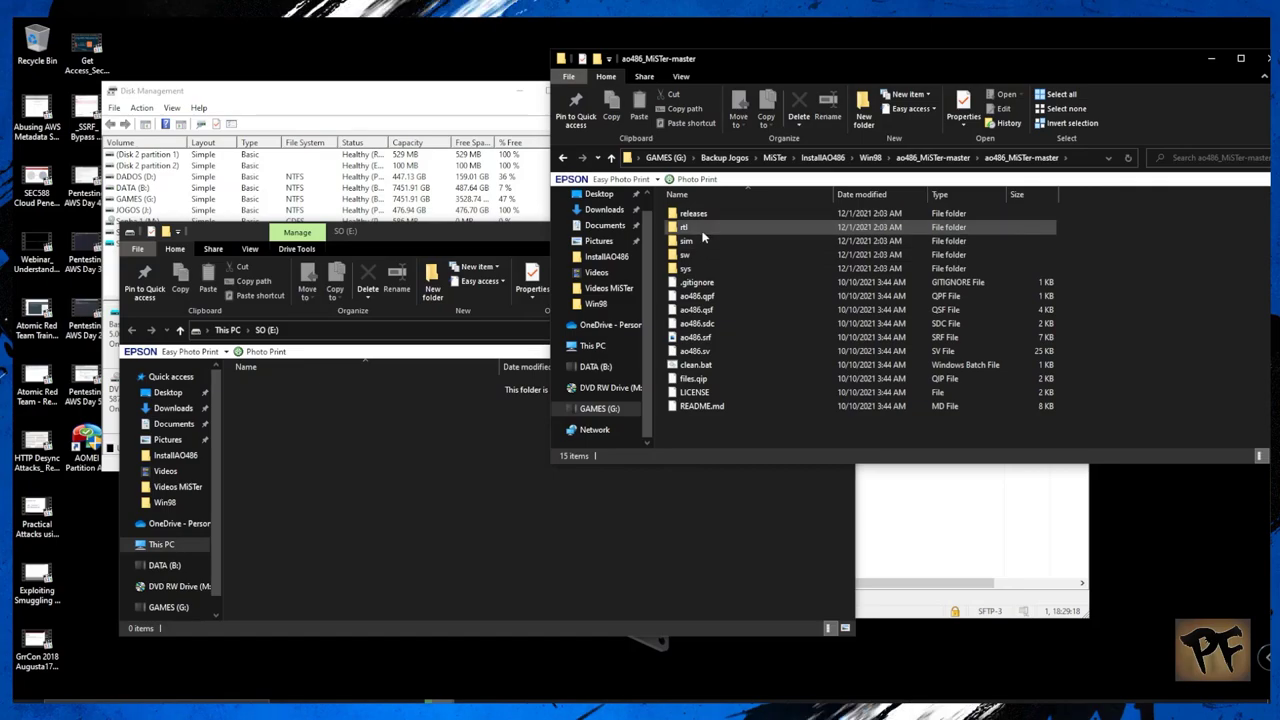
pyautogui.click(703, 215)
pyautogui.doubleClick(703, 215)
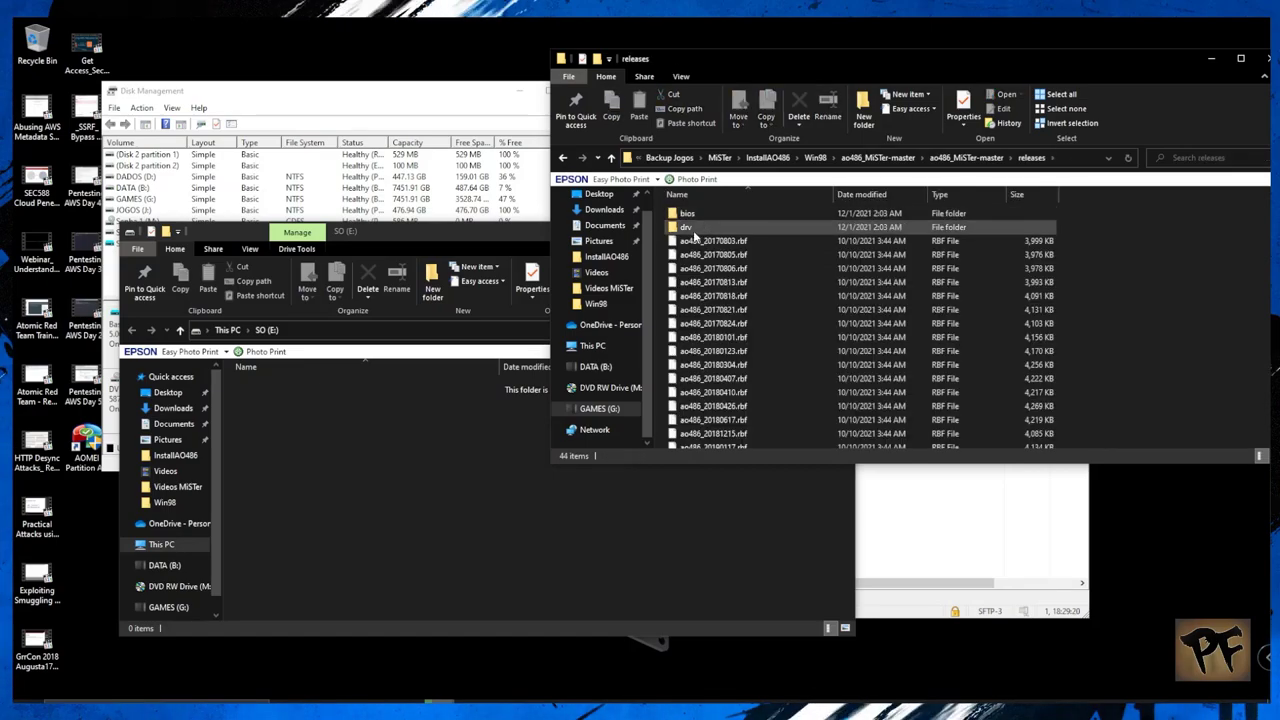
# Step: Copy the drv folder onto the SO (E:) drive
pyautogui.click(689, 229)
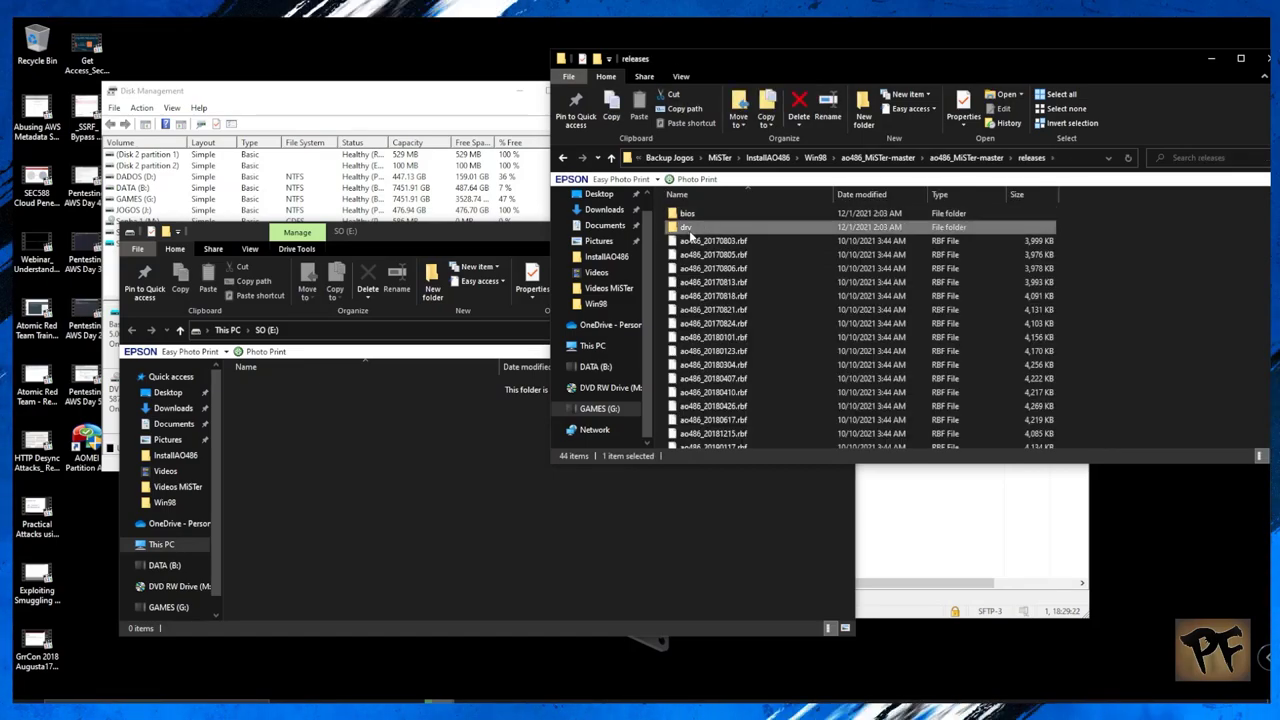
pyautogui.rightClick(690, 234)
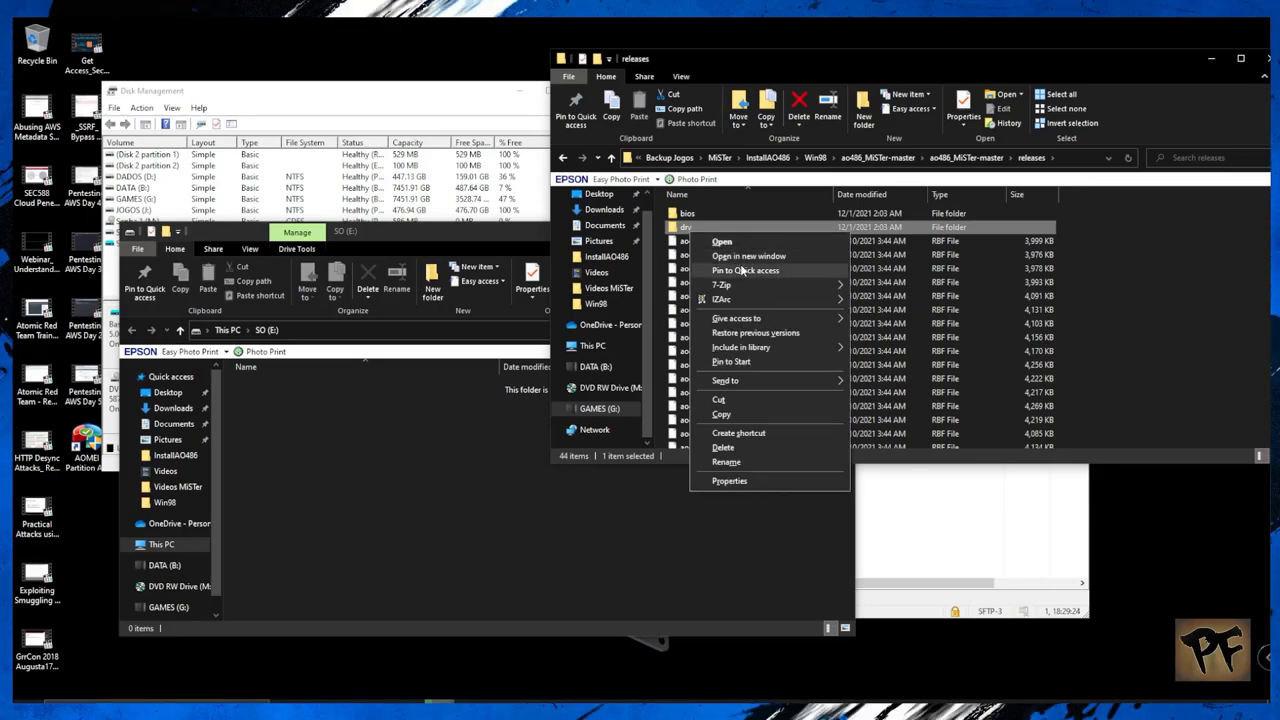
pyautogui.click(721, 414)
pyautogui.rightClick(359, 437)
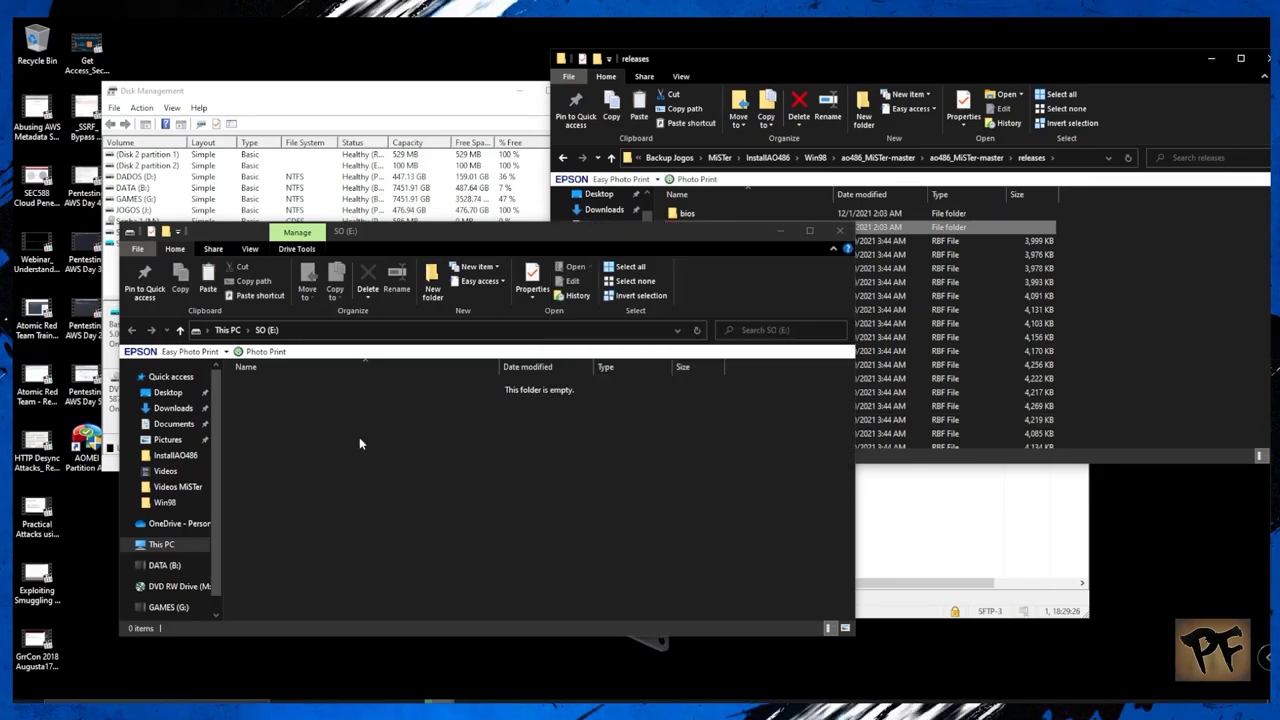
pyautogui.click(392, 548)
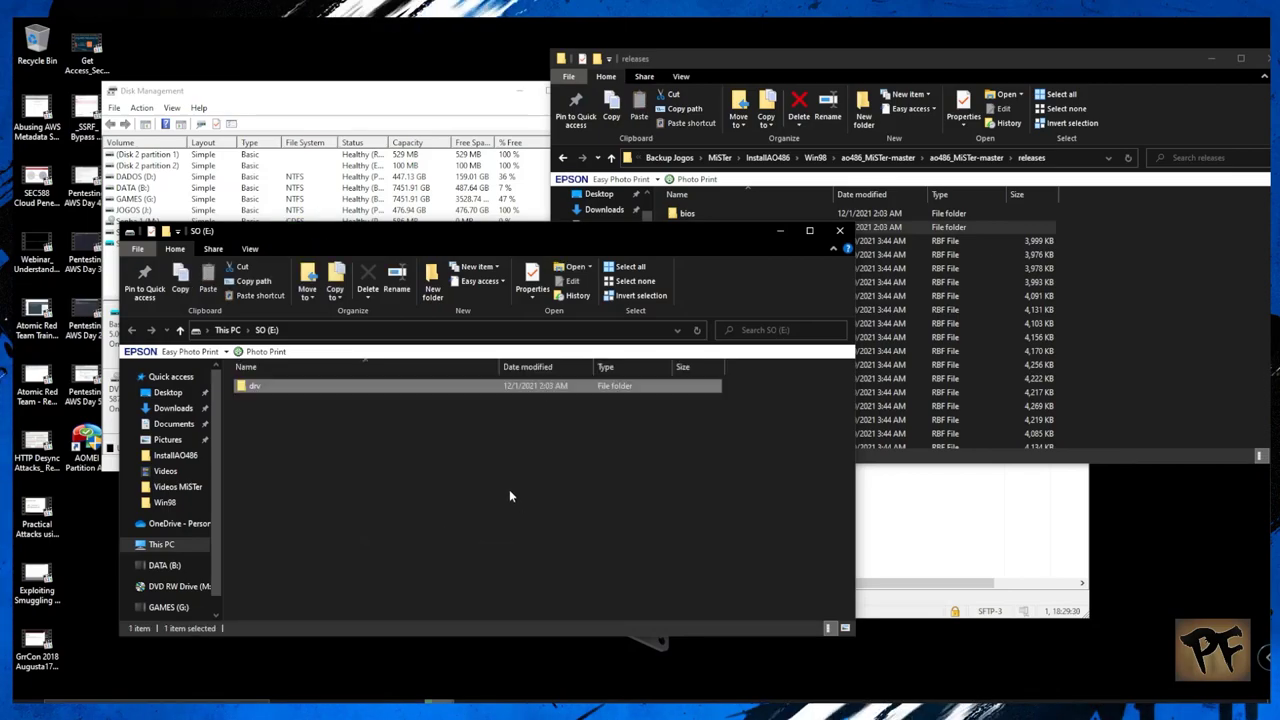
# Step: Rename the pasted drv folder to drivers
pyautogui.rightClick(259, 390)
pyautogui.click(301, 632)
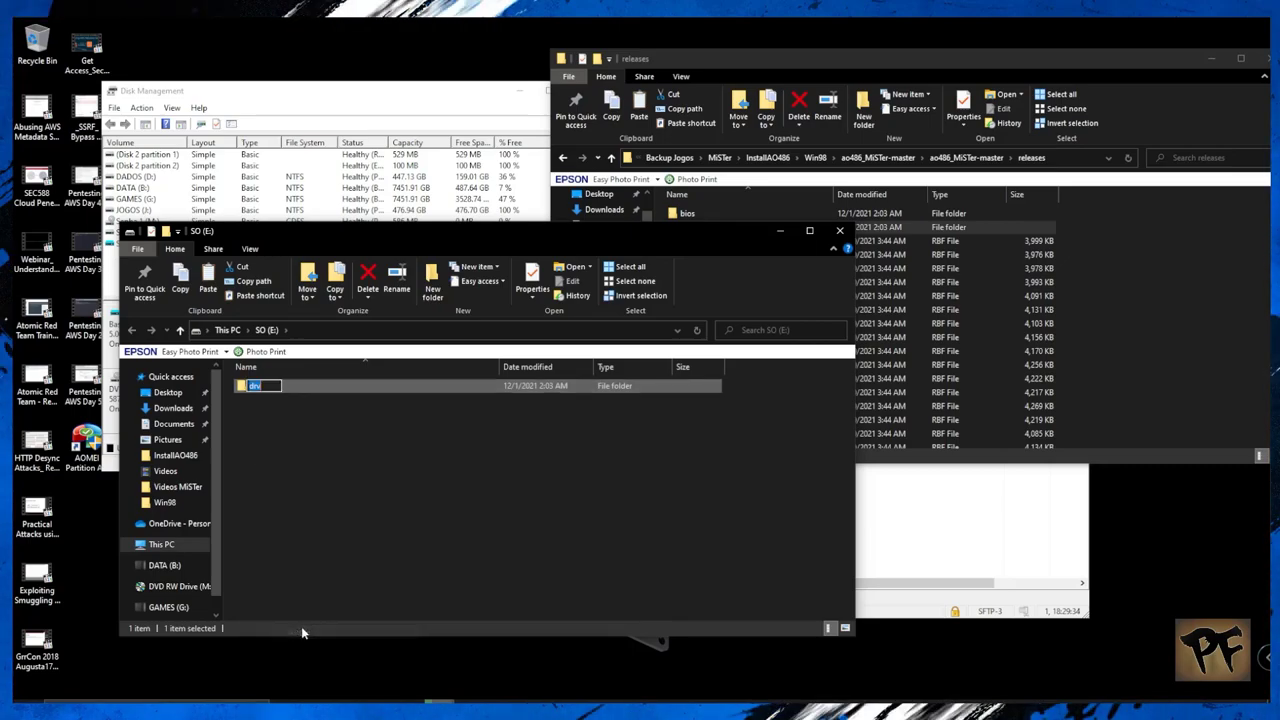
pyautogui.write('drivers')
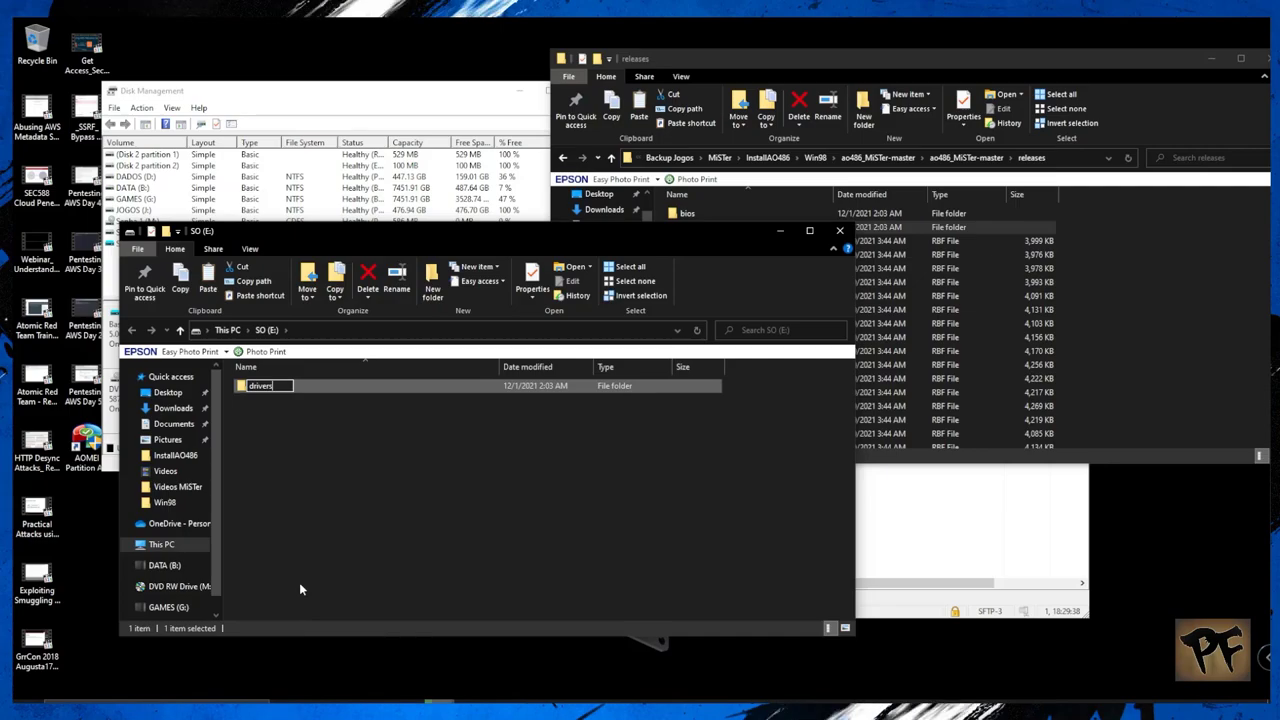
pyautogui.press('Return')
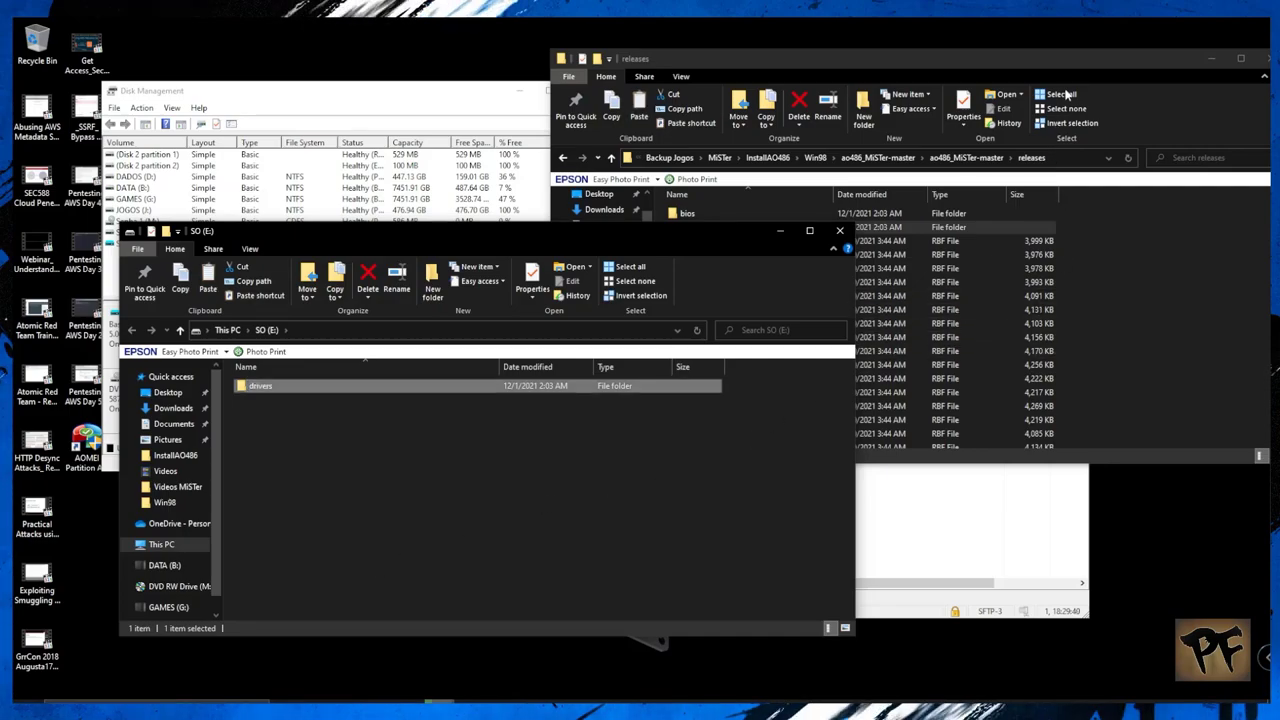
pyautogui.click(1149, 86)
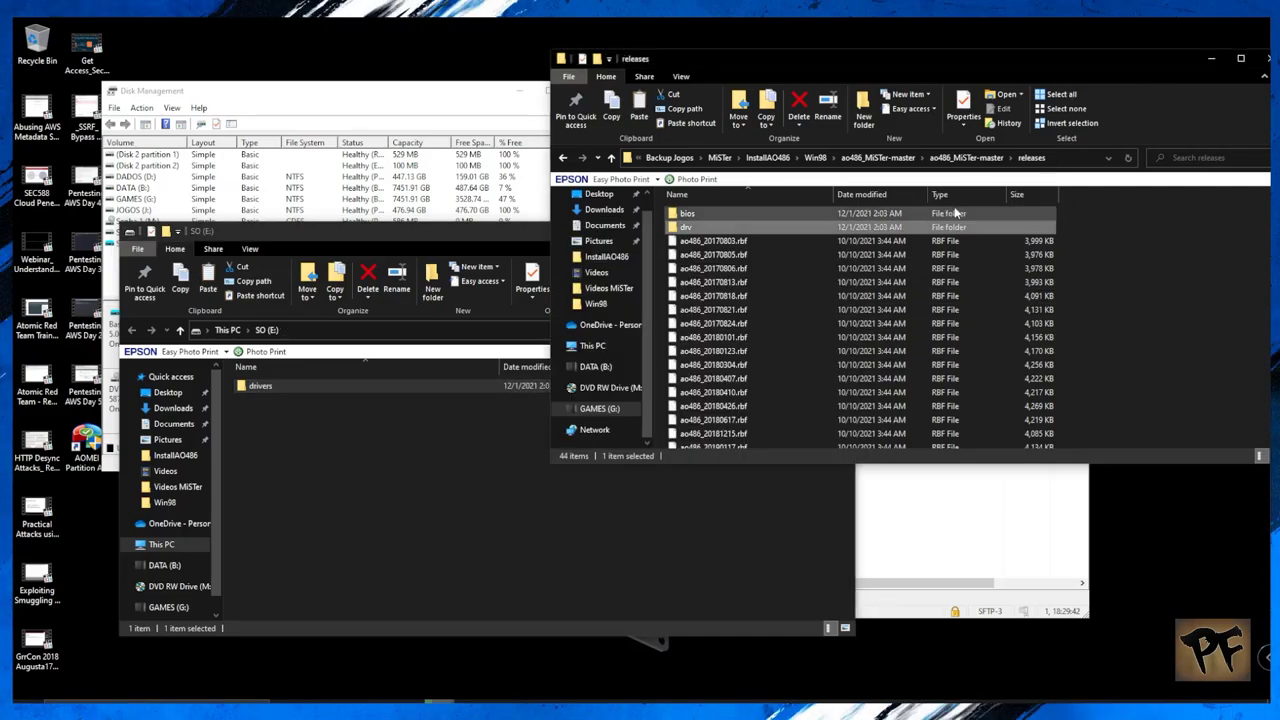
# Step: Open the Windows 98 Second Edition folder and copy its win98 folder
pyautogui.click(815, 157)
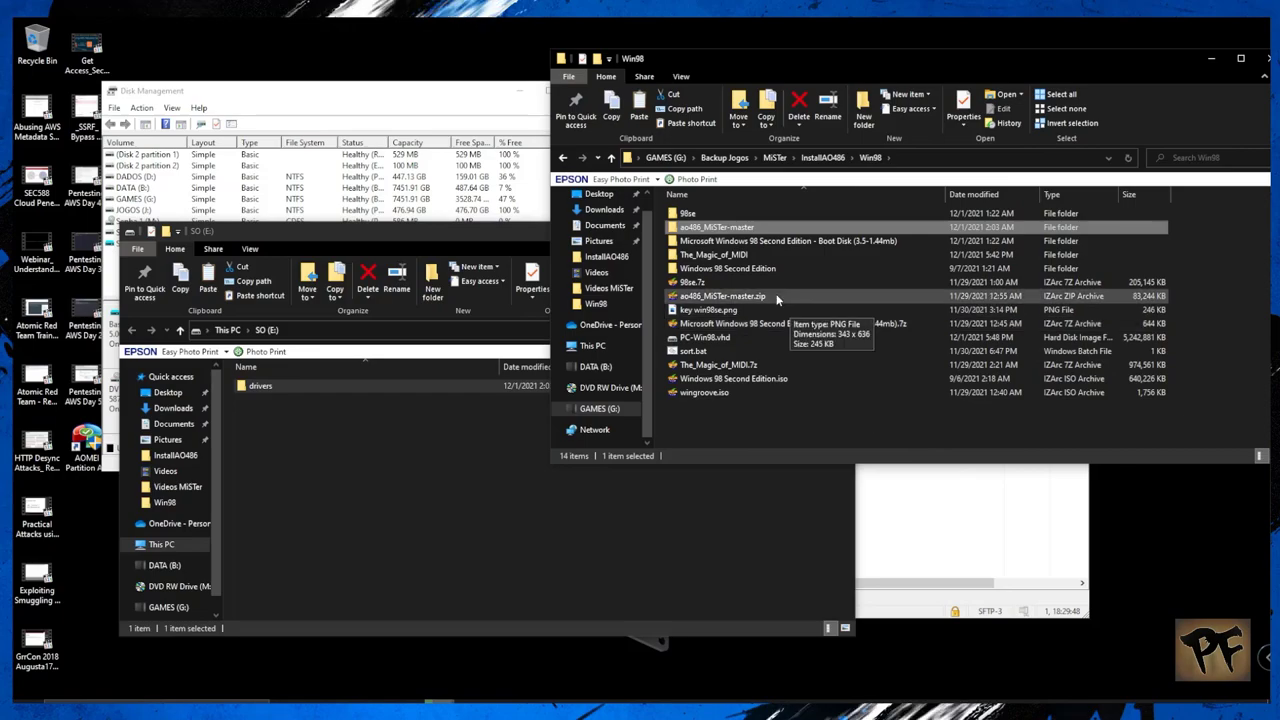
pyautogui.doubleClick(762, 269)
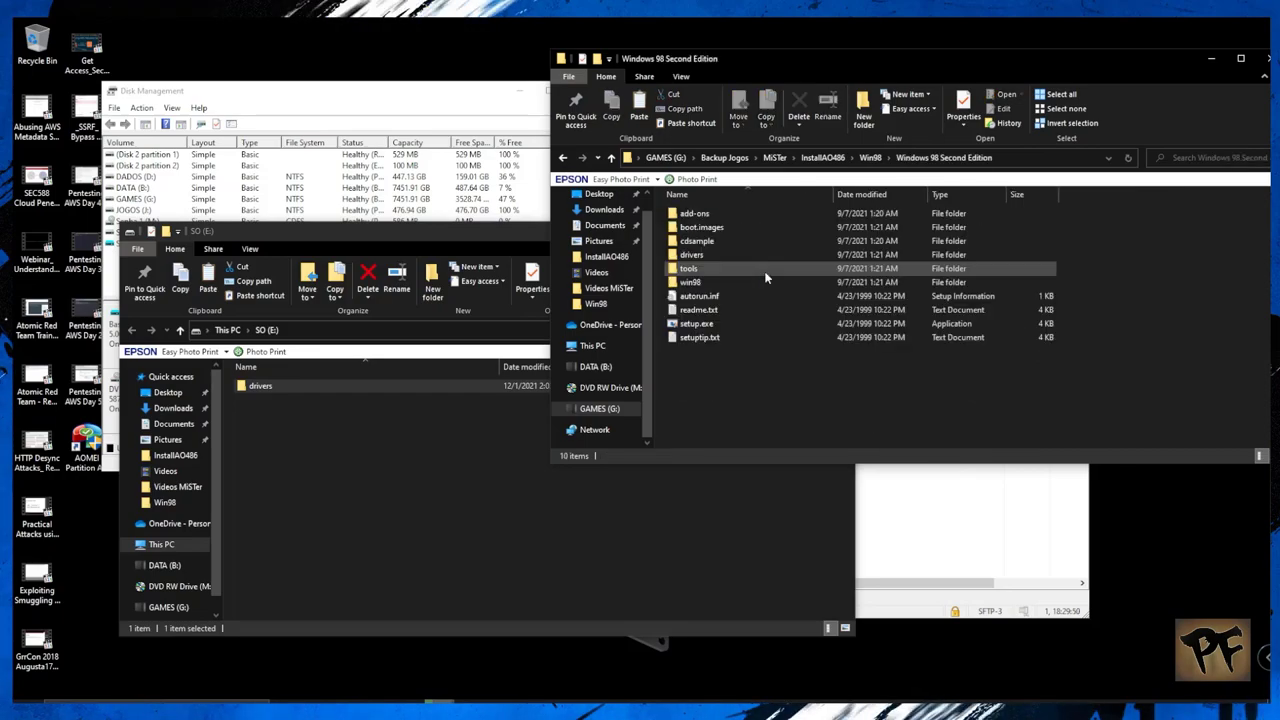
pyautogui.rightClick(686, 282)
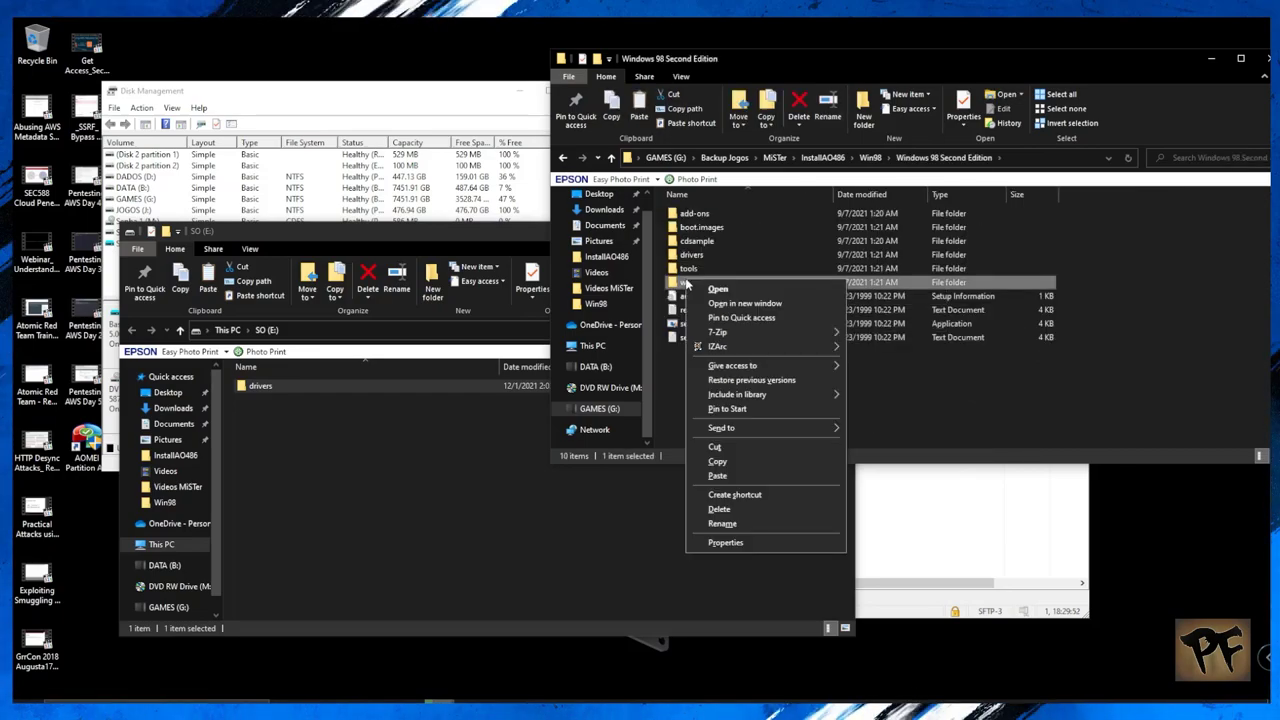
pyautogui.click(733, 463)
# Step: Paste win98 into SO (E:) and close that drive's window
pyautogui.click(372, 496)
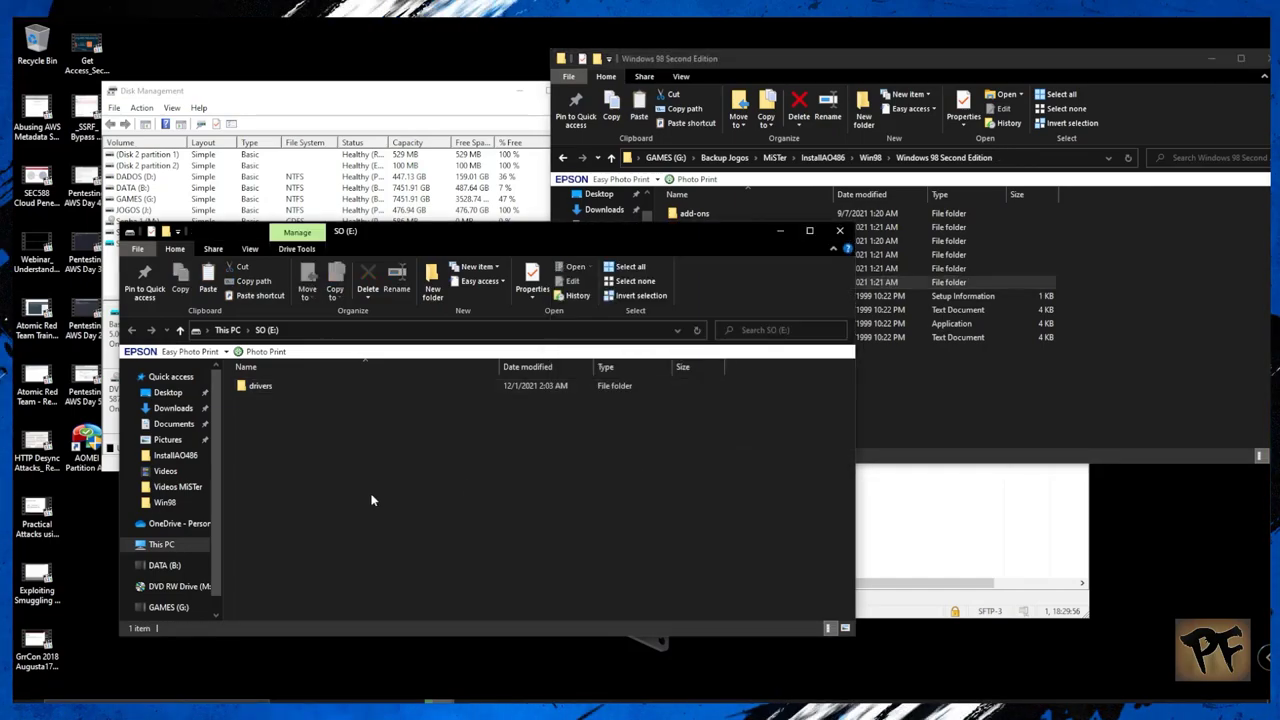
pyautogui.rightClick(368, 494)
pyautogui.click(419, 601)
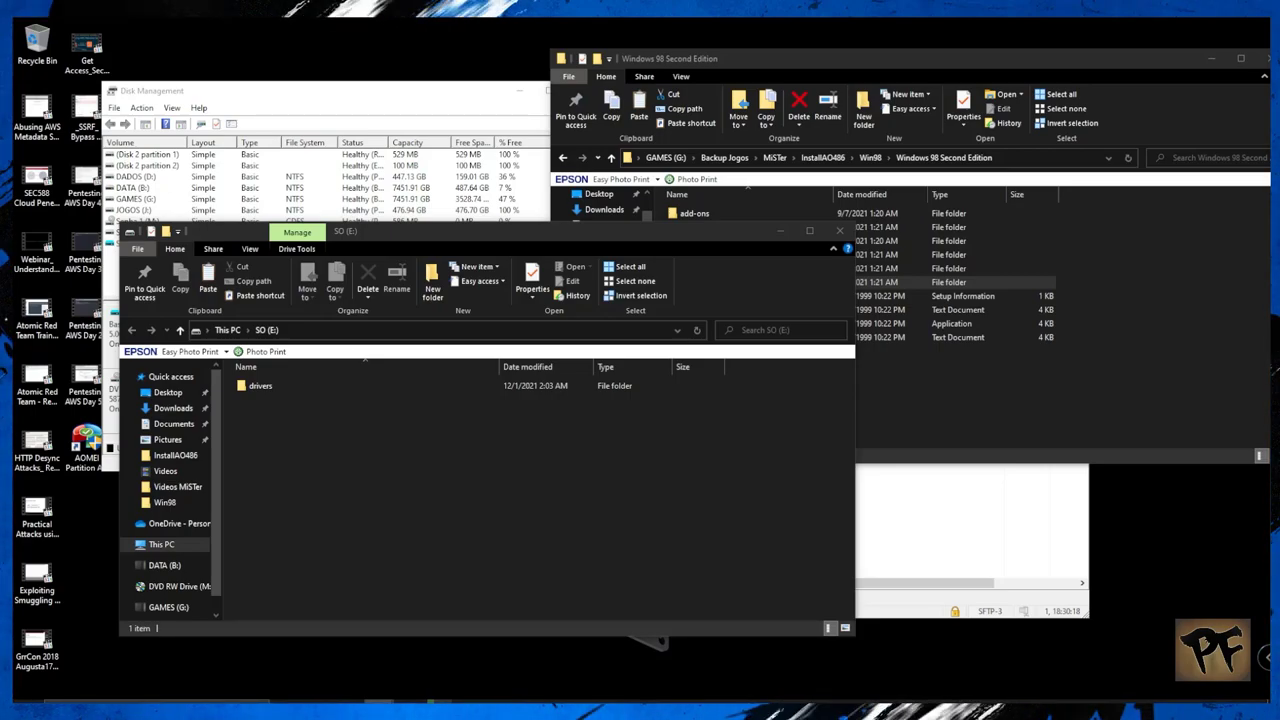
pyautogui.hotkey('ctrl', 'v')
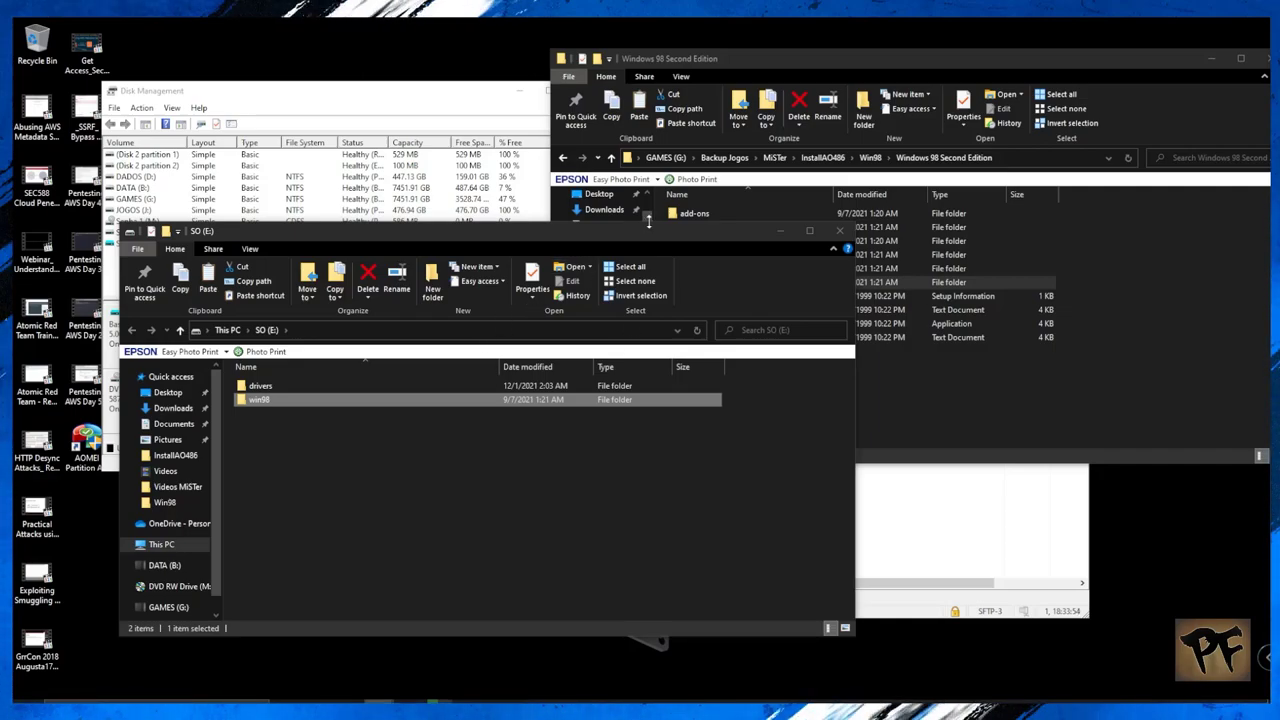
pyautogui.click(838, 233)
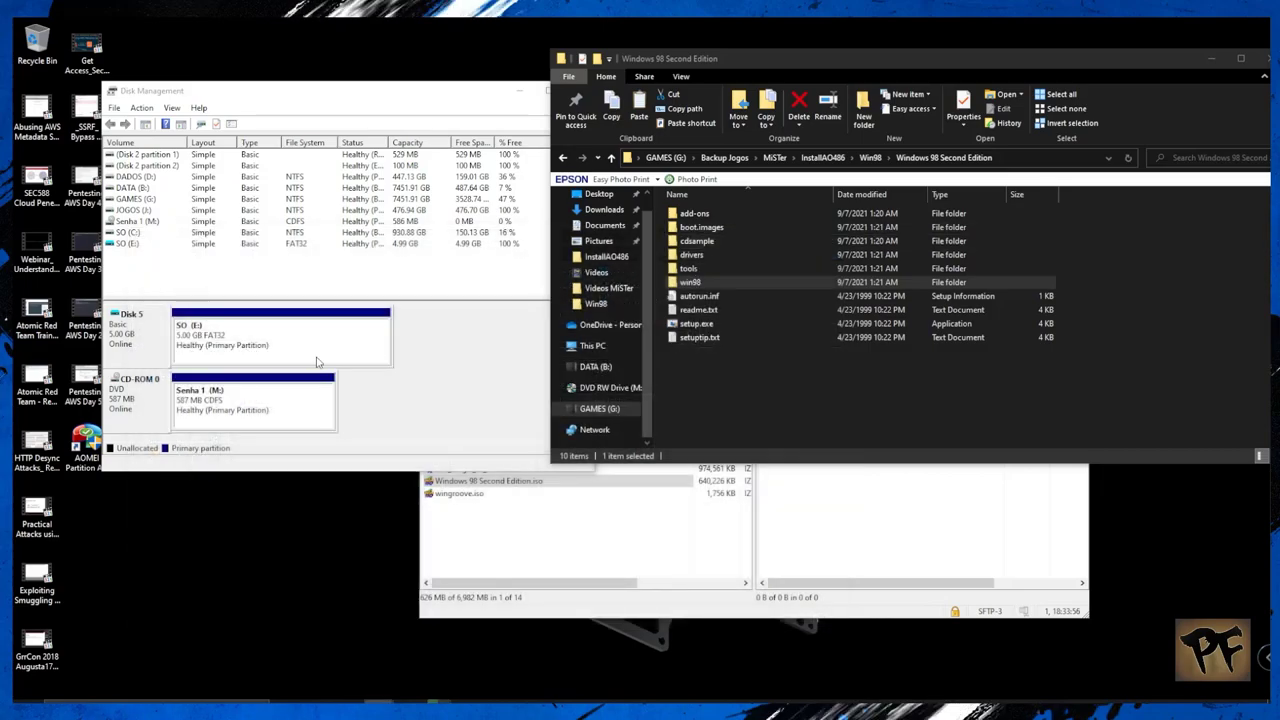
# Step: Detach the Disk 5 PC-Win98 VHD and close Disk Management
pyautogui.rightClick(141, 347)
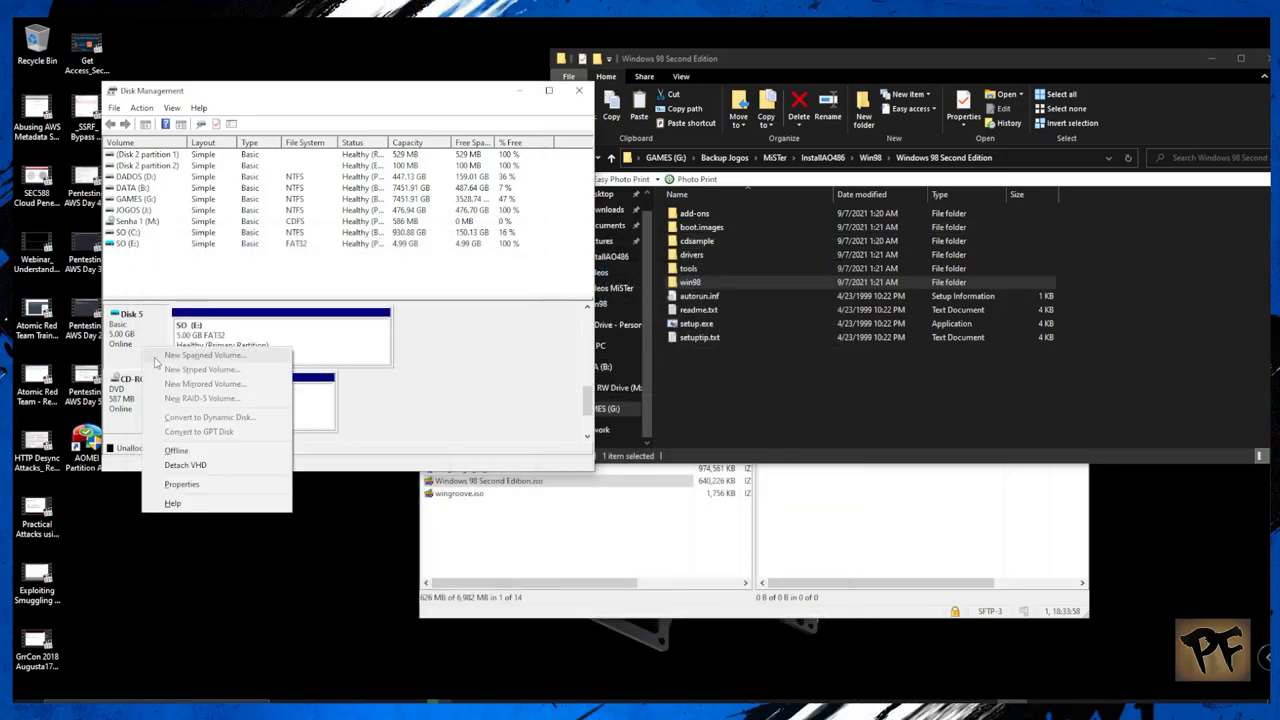
pyautogui.click(186, 465)
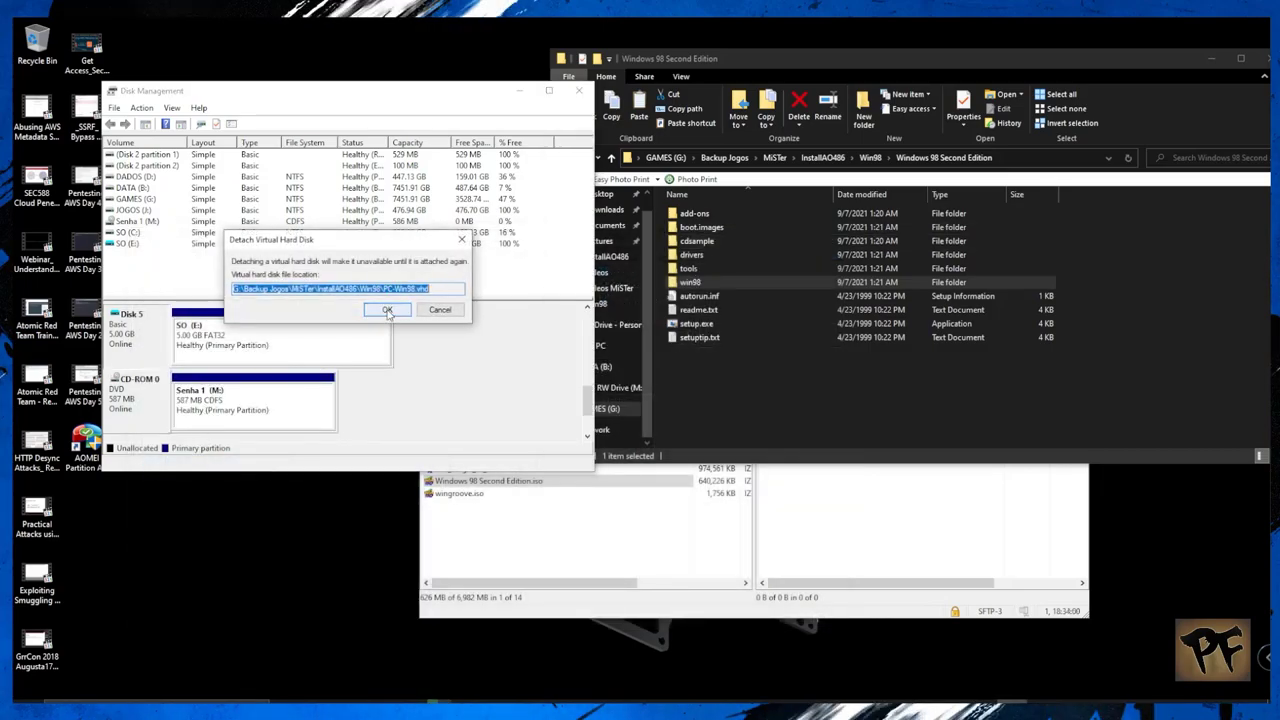
pyautogui.click(387, 310)
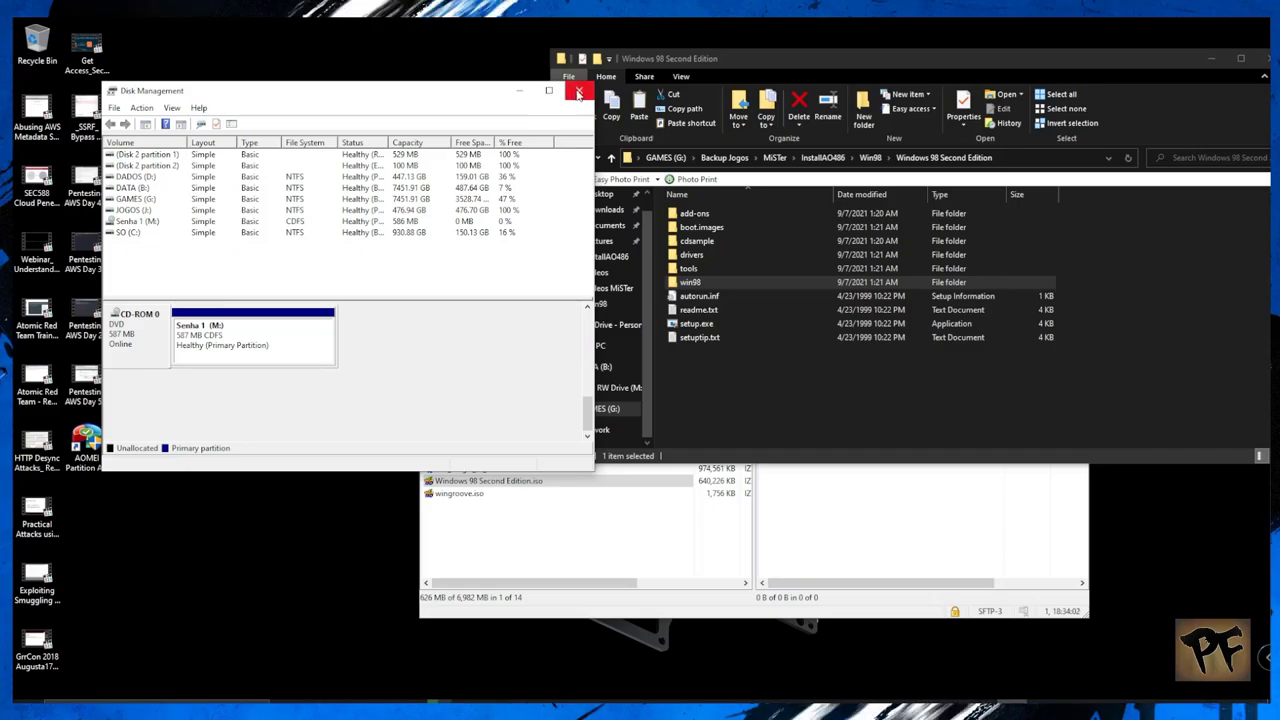
pyautogui.click(578, 92)
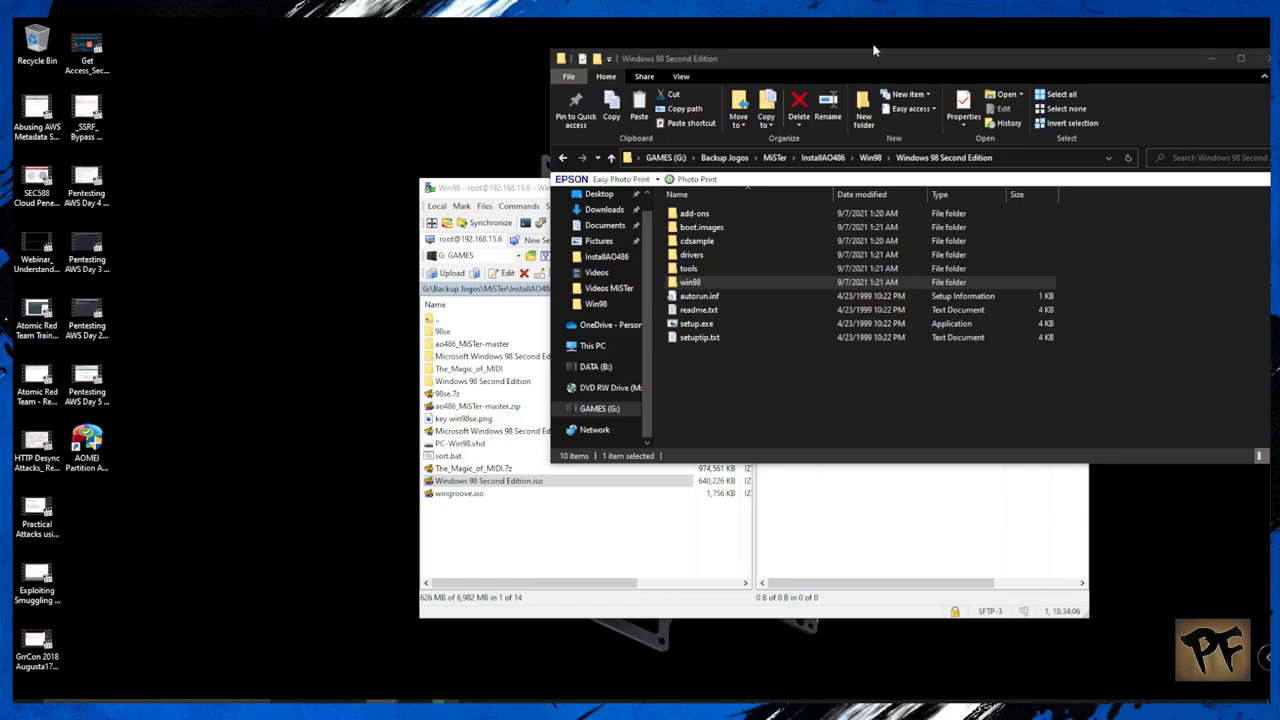
# Step: Upload PC-Win98.vhd from the refreshed local listing into the remote Win98 vhd folder
pyautogui.click(1210, 58)
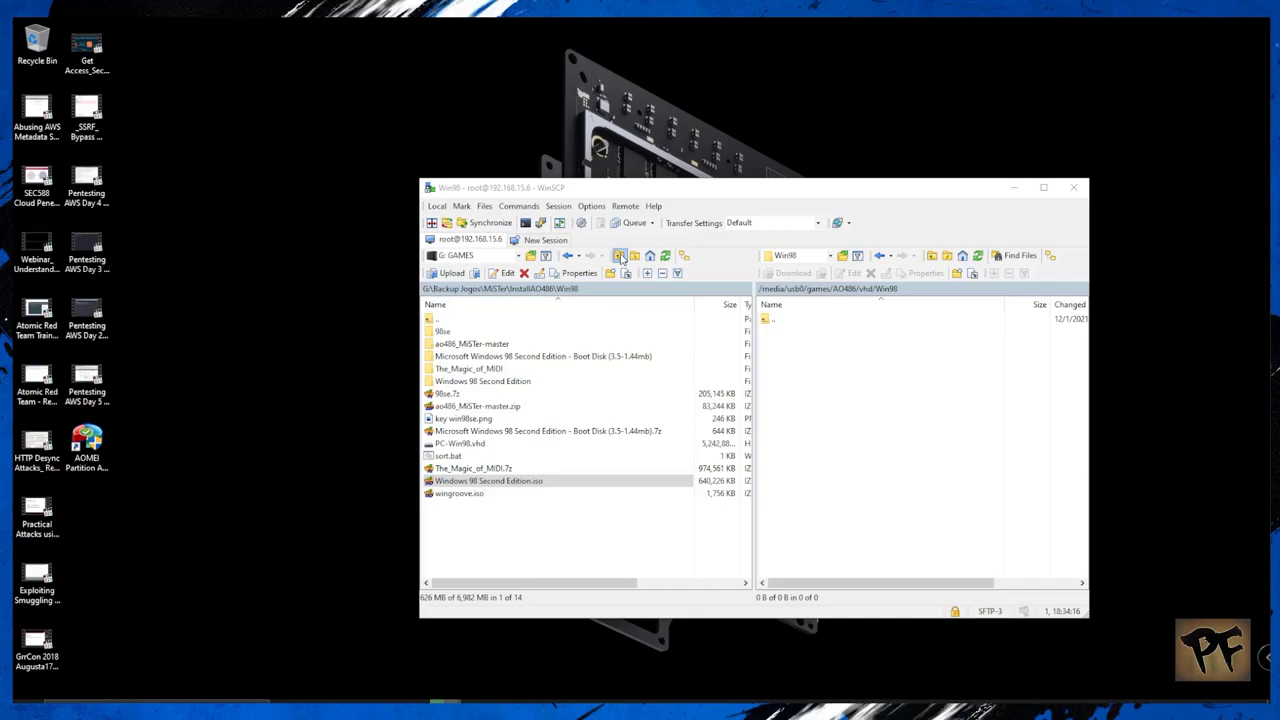
pyautogui.click(667, 258)
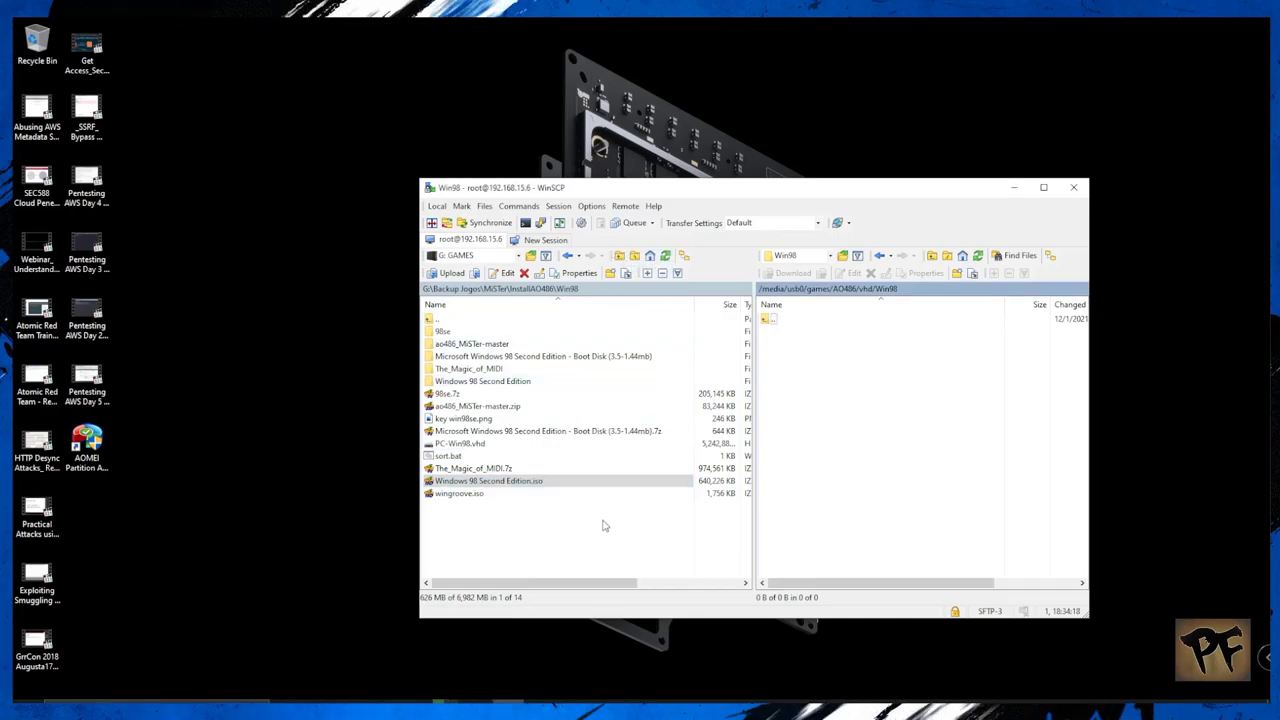
pyautogui.click(520, 443)
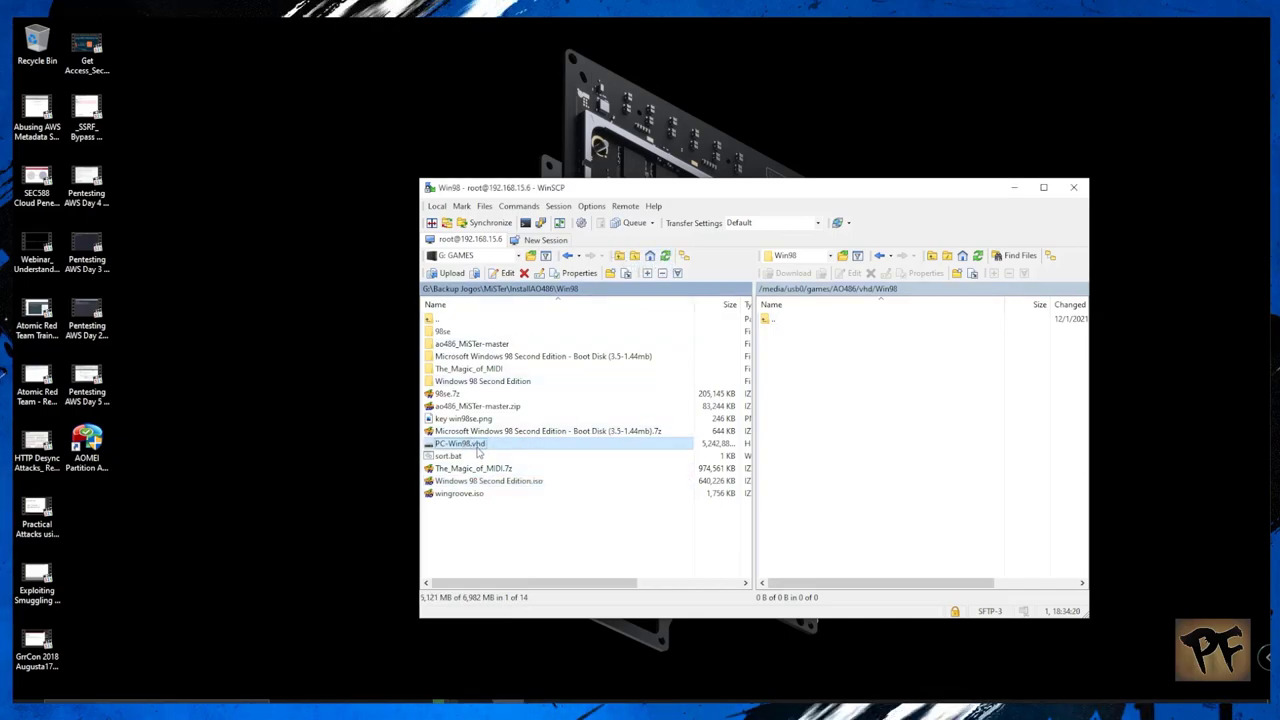
pyautogui.moveTo(470, 445); pyautogui.dragTo(828, 418)
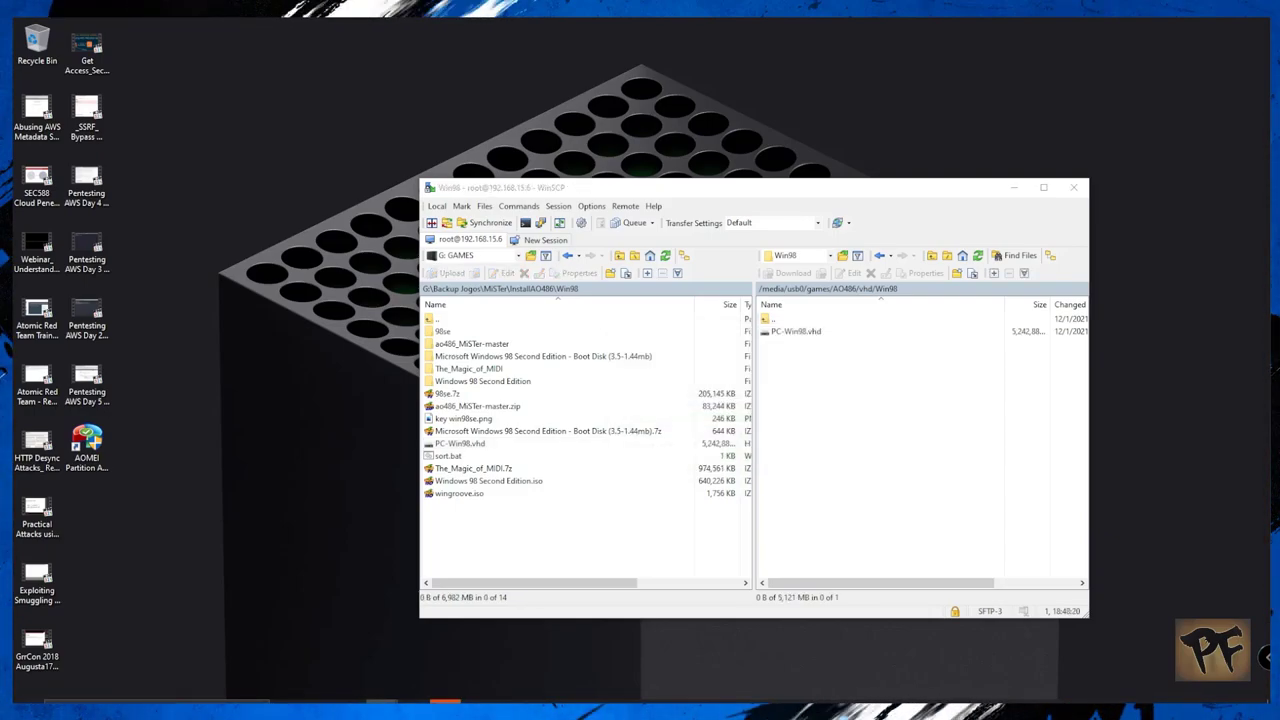
# Step: Copy Windows 98 Second Edition Boot.img into remote AO486/floppy, then return to the local Win98 folder
pyautogui.doubleClick(765, 318)
pyautogui.doubleClick(800, 368)
pyautogui.doubleClick(530, 356)
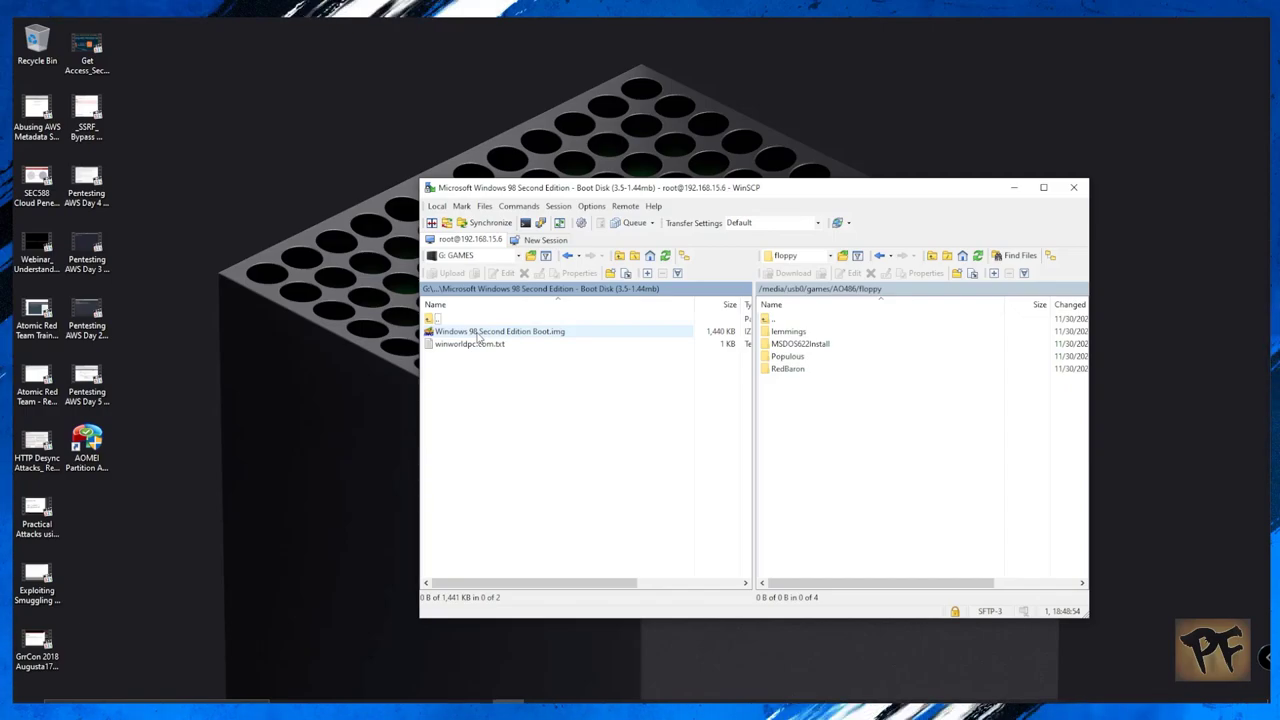
pyautogui.click(479, 333)
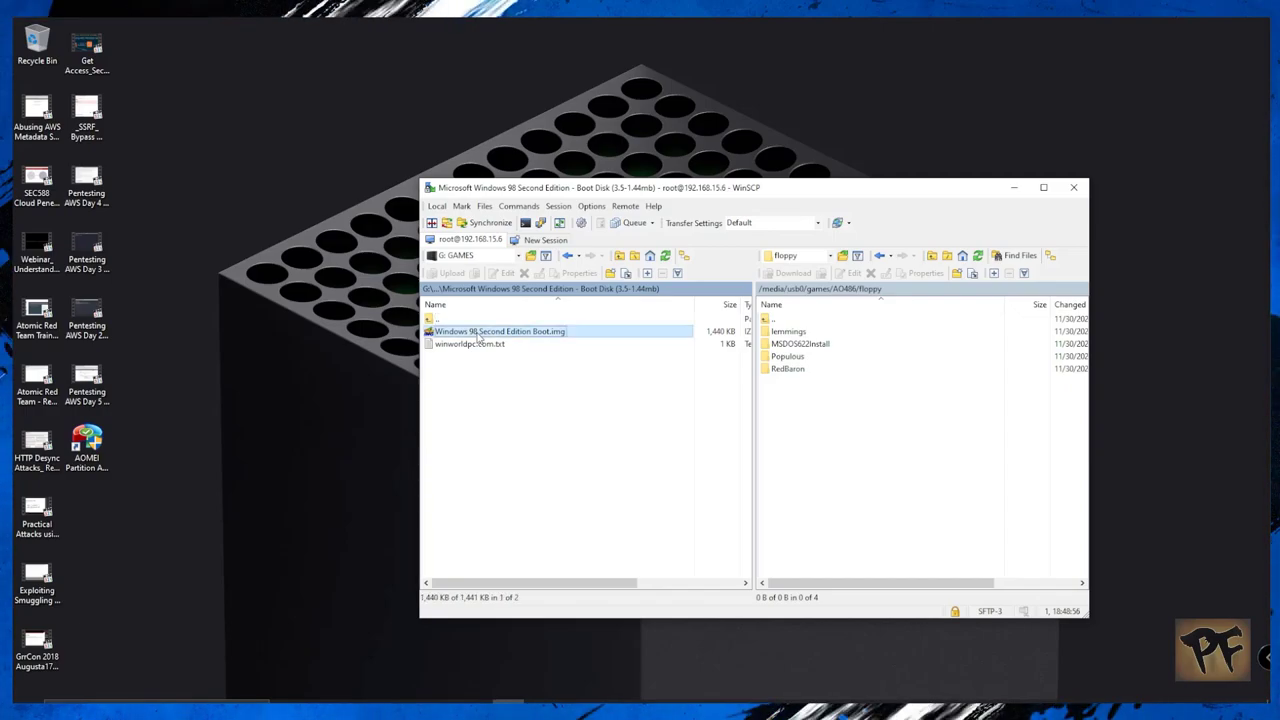
pyautogui.moveTo(479, 338); pyautogui.dragTo(807, 401)
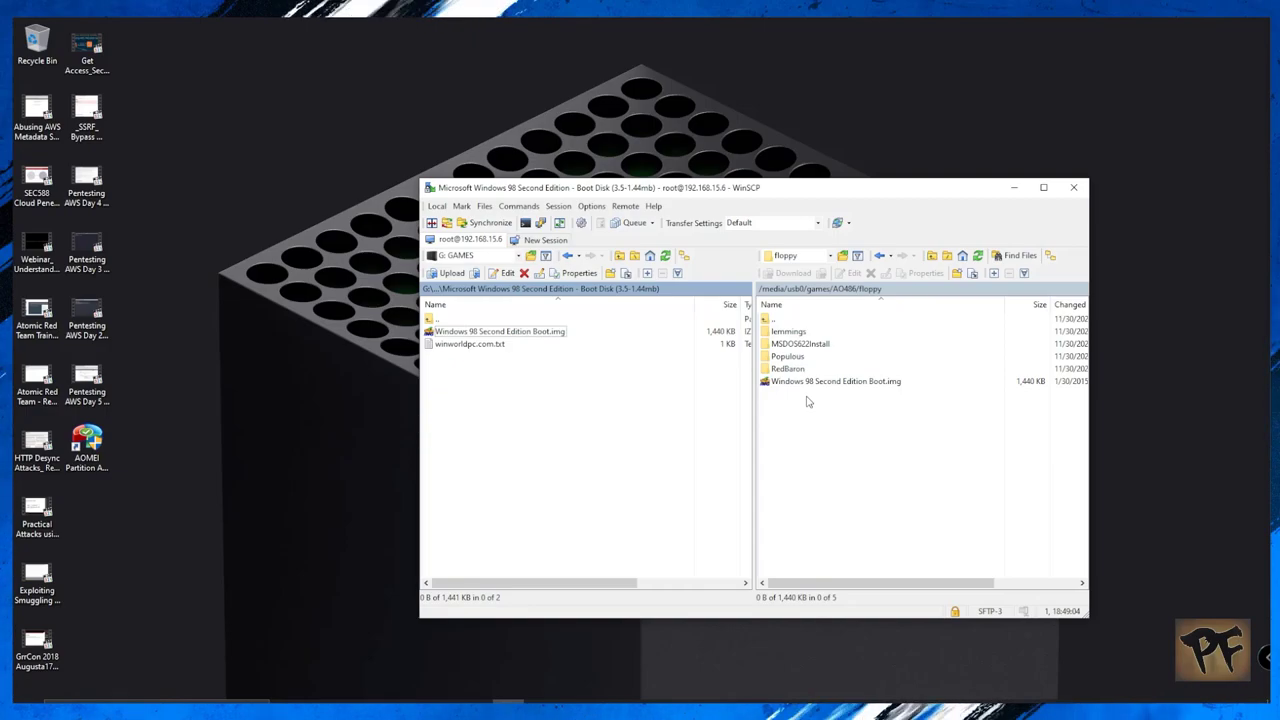
pyautogui.doubleClick(433, 319)
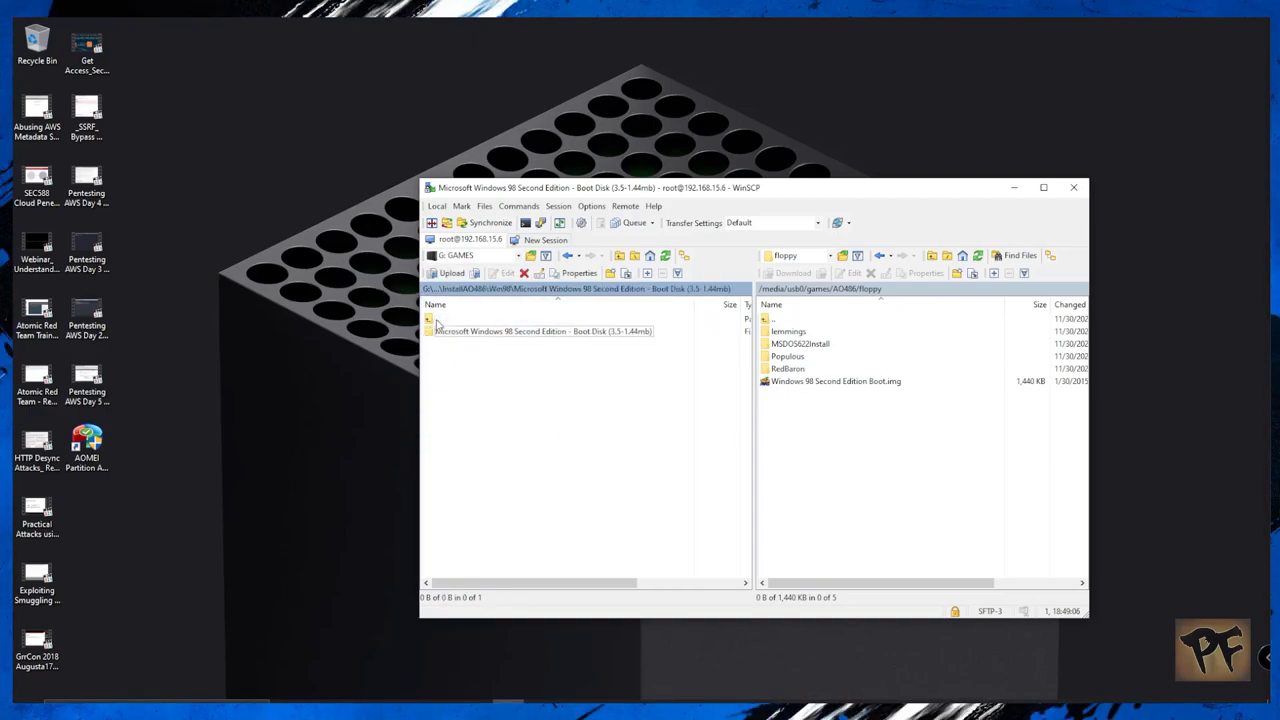
pyautogui.doubleClick(438, 320)
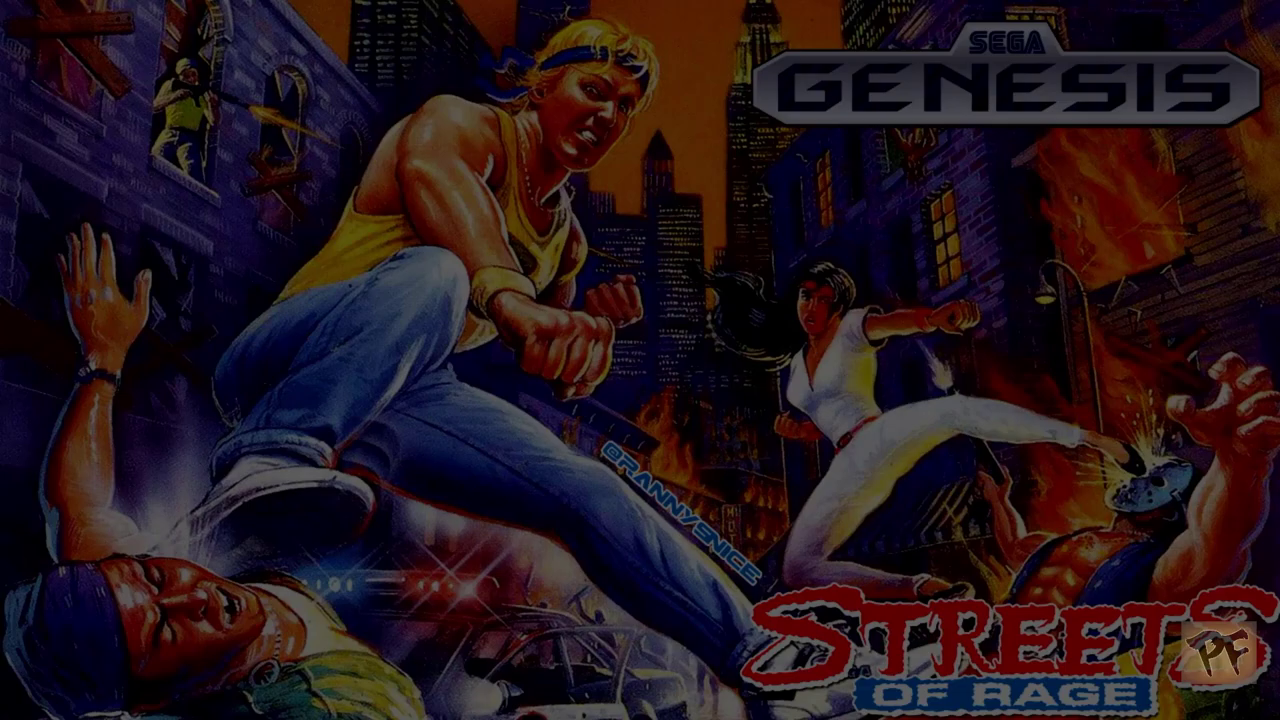
# Step: Launch the ao486 core from the Computer category
pyautogui.press('Down')
pyautogui.press('Down')
pyautogui.press('Up')
pyautogui.press('Return')
pyautogui.press('Down')
pyautogui.press('Down')
pyautogui.press('Down')
pyautogui.press('Down')
pyautogui.press('Down')
pyautogui.press('Down')
pyautogui.press('Return')
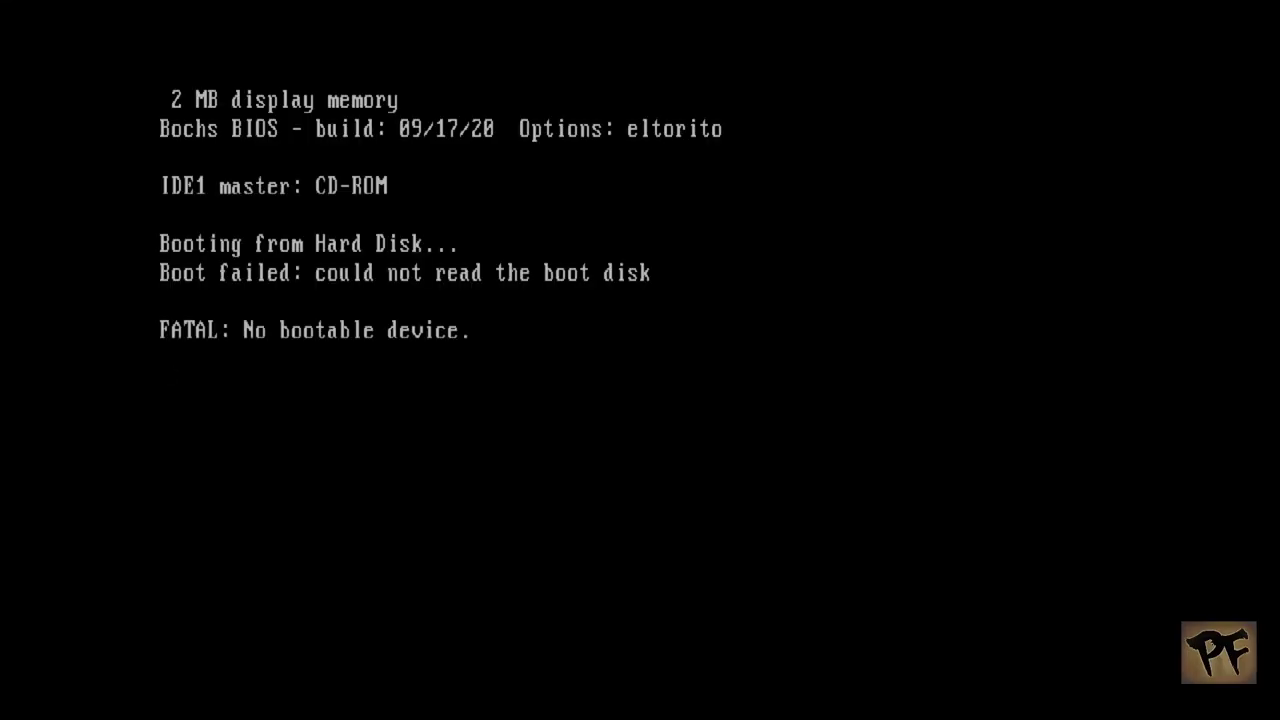
# Step: Load the Windows 98 boot image as Floppy A from the floppy folder
pyautogui.press('F12')
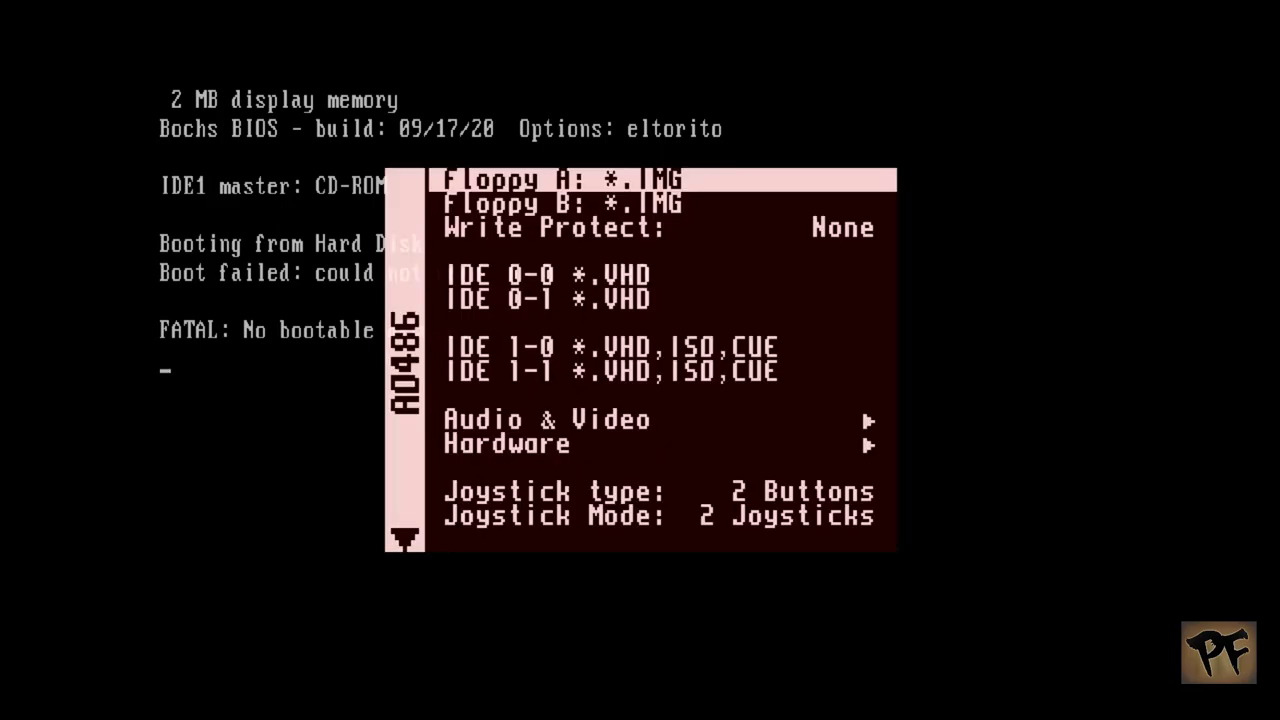
pyautogui.press('Return')
pyautogui.press('Down')
pyautogui.press('Down')
pyautogui.press('Down')
pyautogui.press('Down')
pyautogui.press('Return')
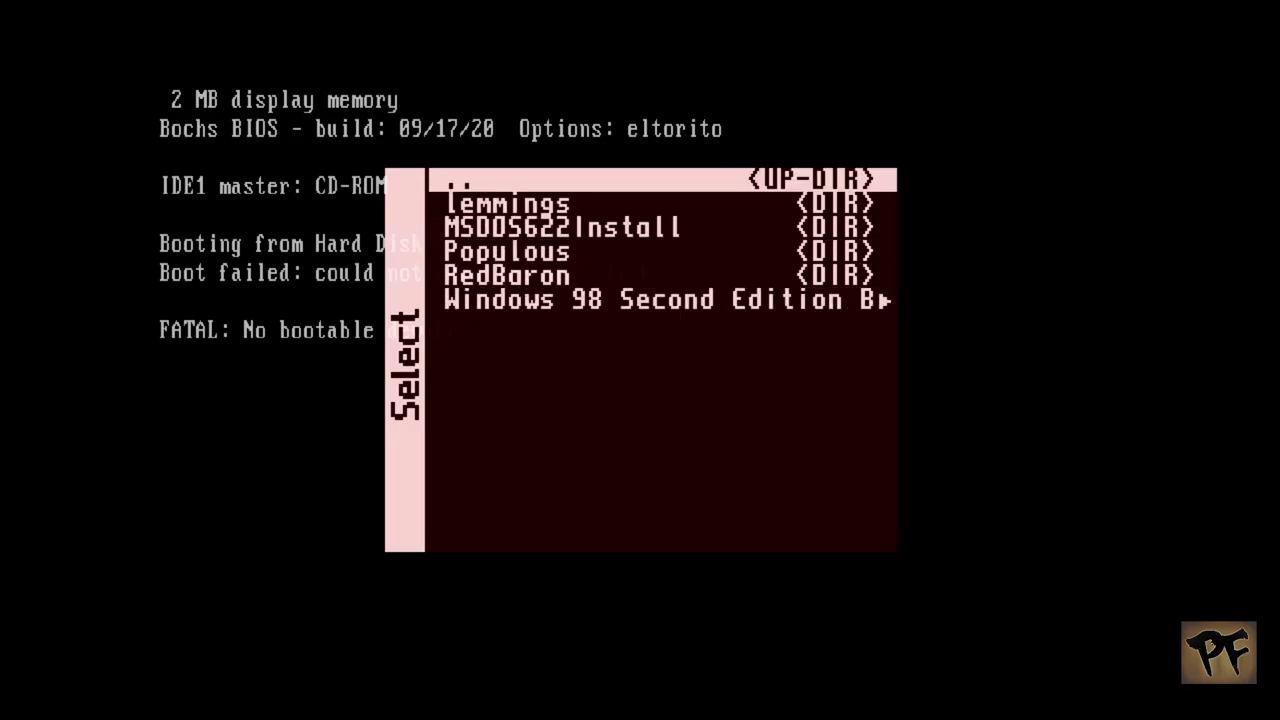
pyautogui.press('Up')
pyautogui.press('Return')
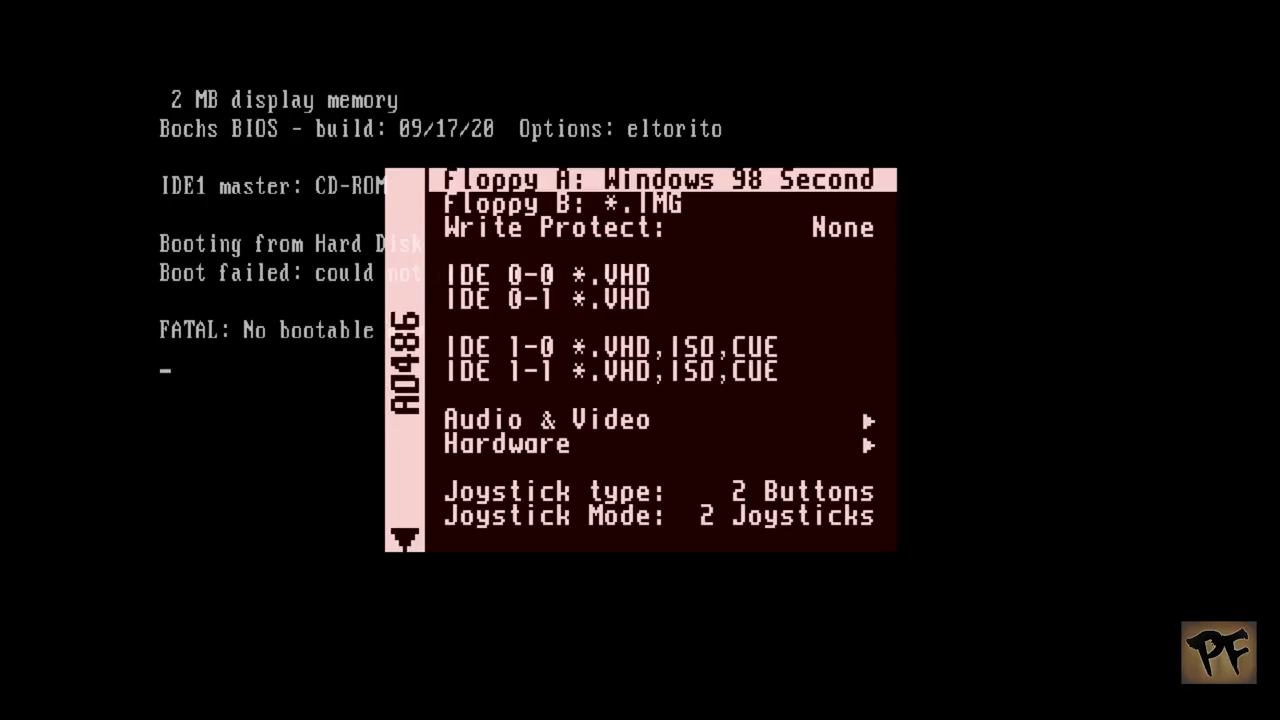
# Step: Mount vhd/Win98/PC-Win98.vhd on IDE 0-0, then reset and apply the drives
pyautogui.press('Down')
pyautogui.press('Down')
pyautogui.press('Down')
pyautogui.press('Return')
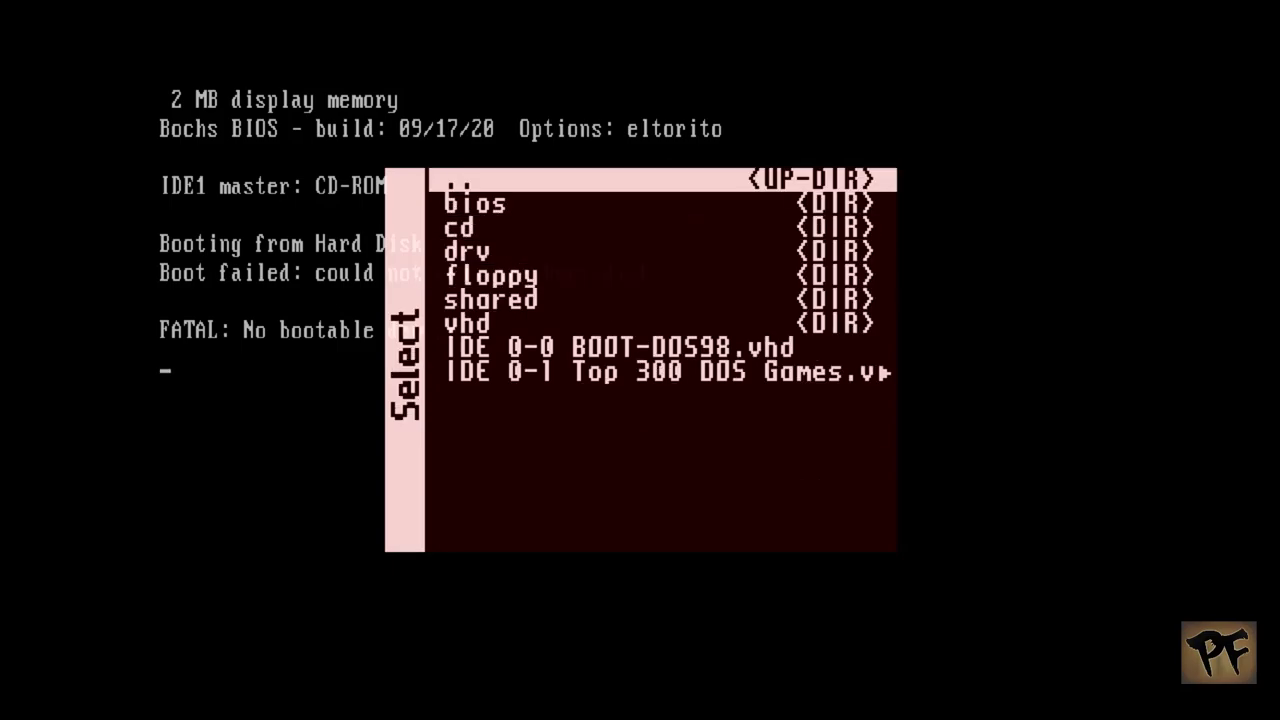
pyautogui.press('Up')
pyautogui.press('Up')
pyautogui.press('Return')
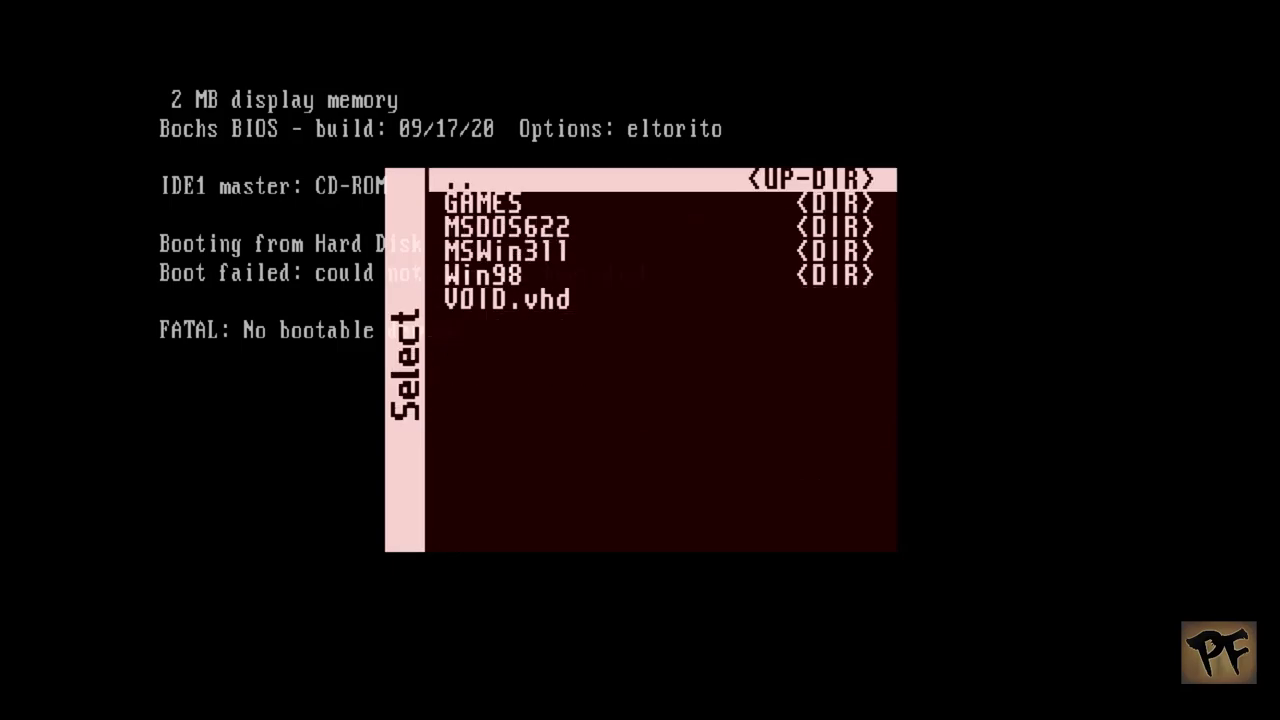
pyautogui.press('Down')
pyautogui.press('Down')
pyautogui.press('Down')
pyautogui.press('Down')
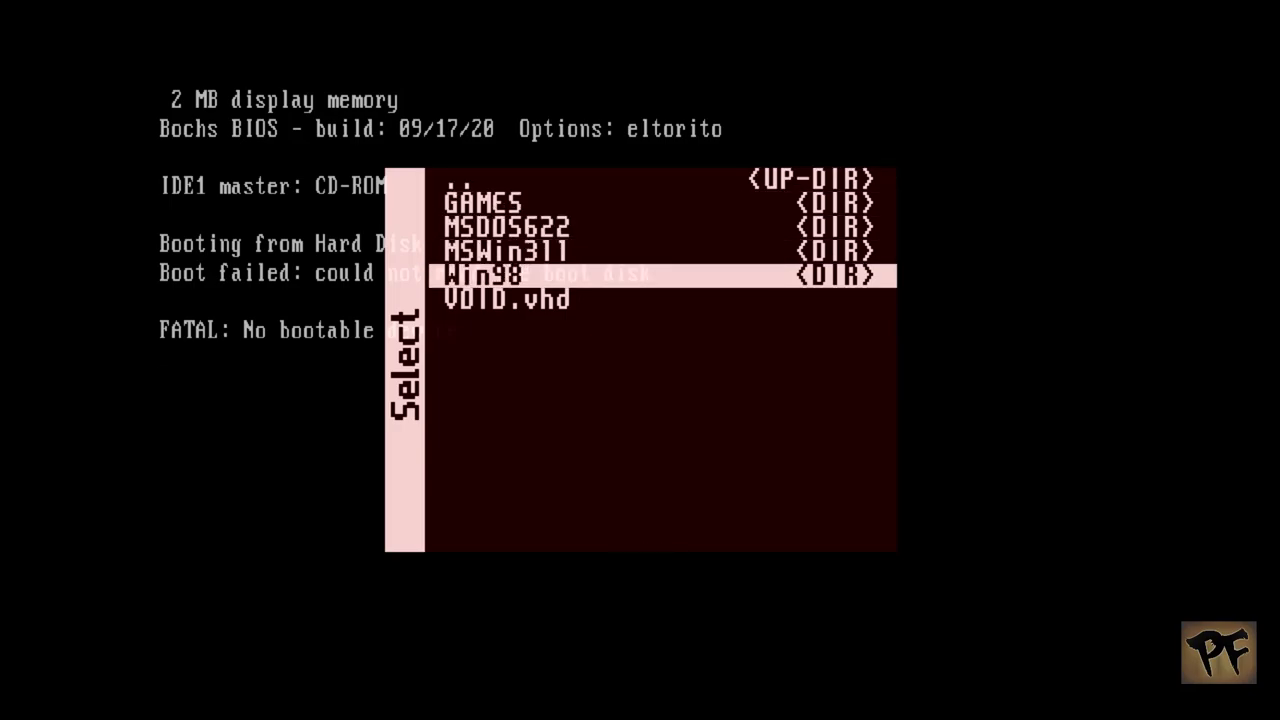
pyautogui.press('Return')
pyautogui.press('Down')
pyautogui.press('Return')
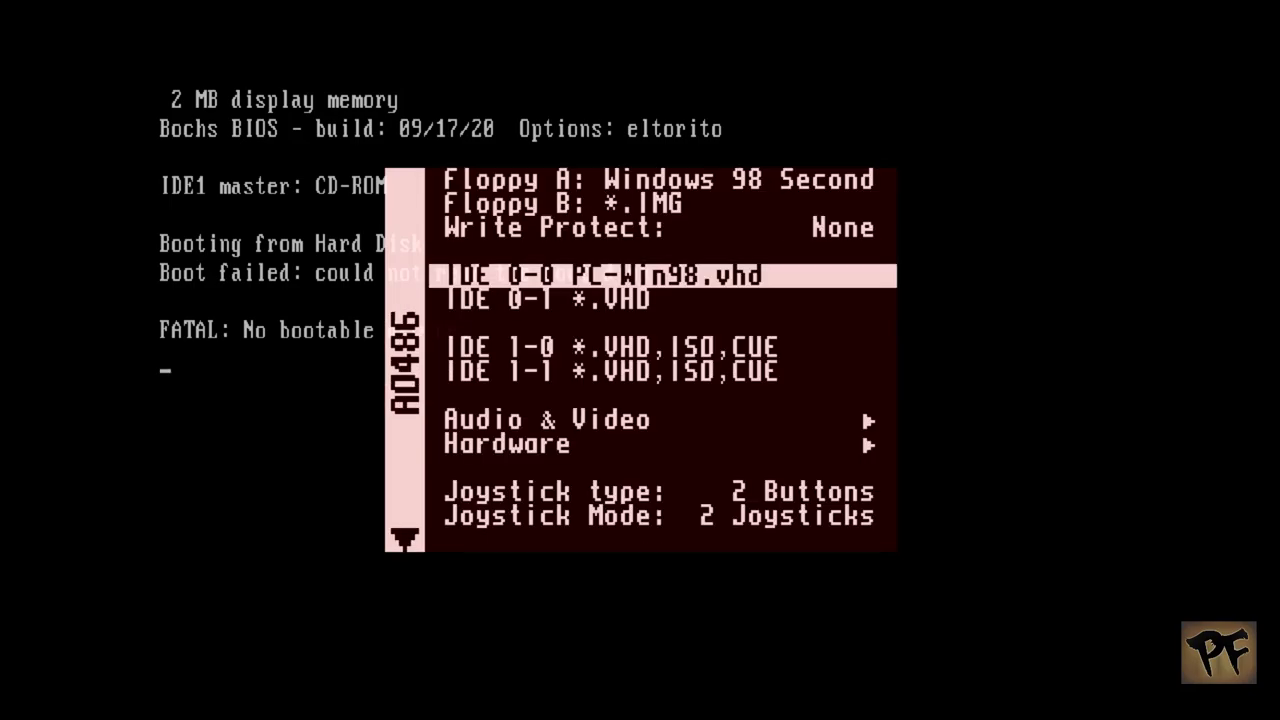
pyautogui.press('Up')
pyautogui.press('Up')
pyautogui.press('Up')
pyautogui.press('Up')
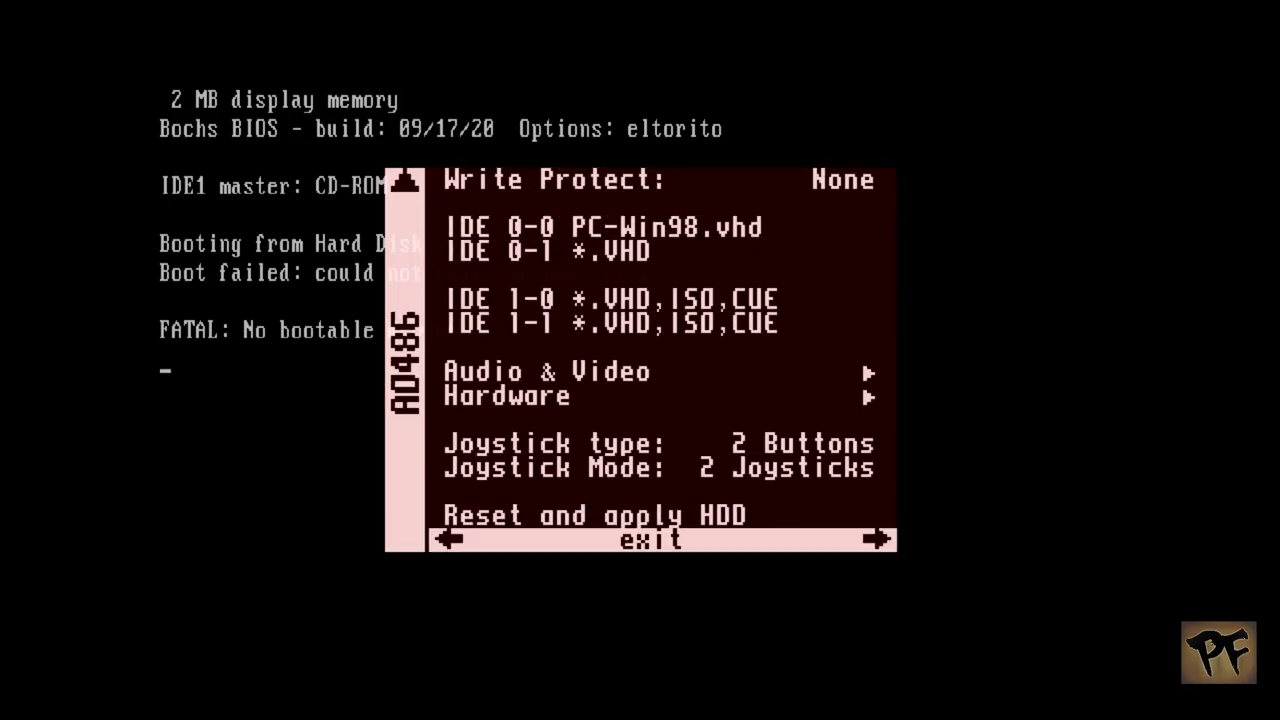
pyautogui.press('Return')
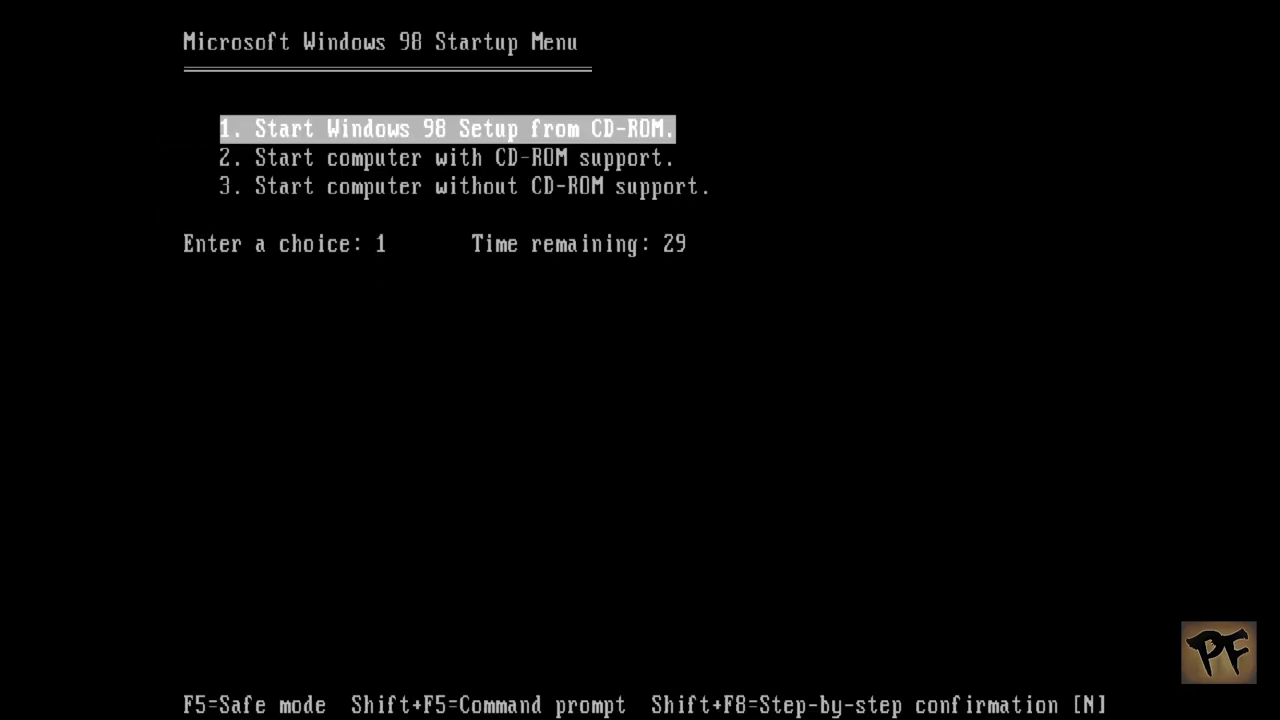
# Step: Boot the startup disk with CD-ROM support, switch to C: and list its contents
pyautogui.press('Return')
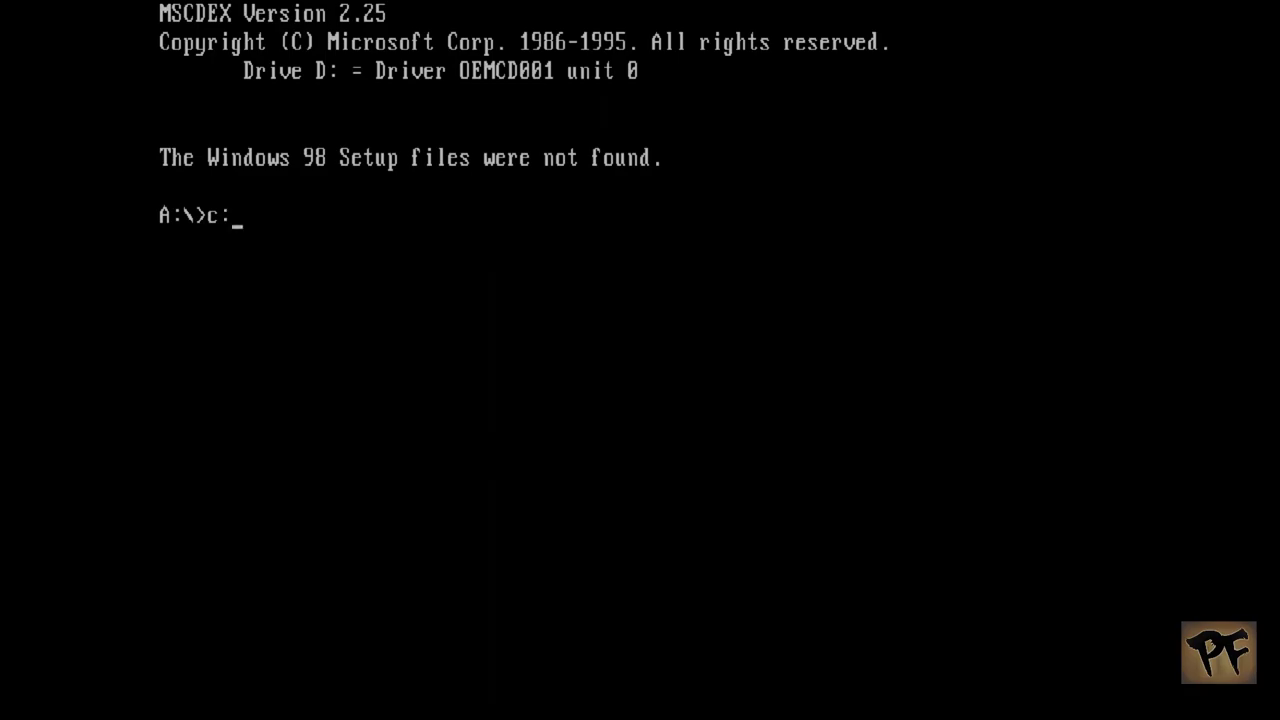
pyautogui.press('Return')
pyautogui.write('dir')
pyautogui.press('Return')
# Step: Enter the WIN98 folder, clear the screen, and start typing the setup command
pyautogui.write('cd win98')
pyautogui.press('Return')
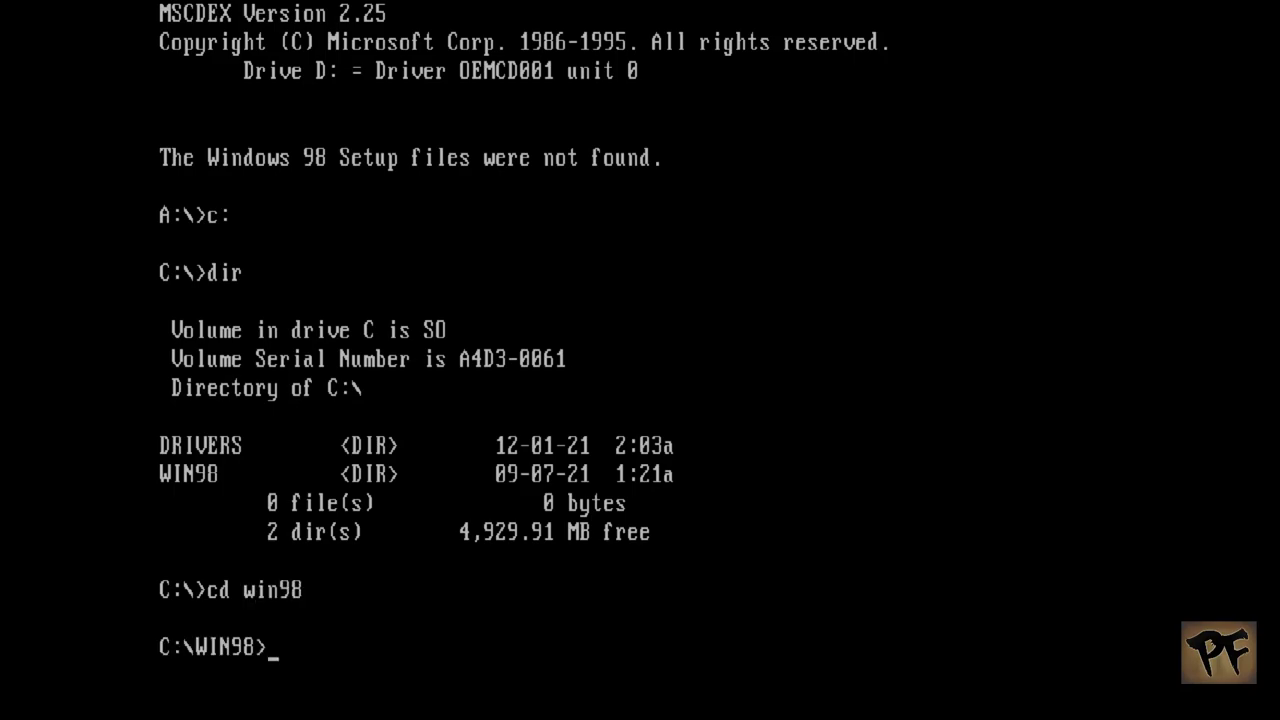
pyautogui.write('cls')
pyautogui.press('Return')
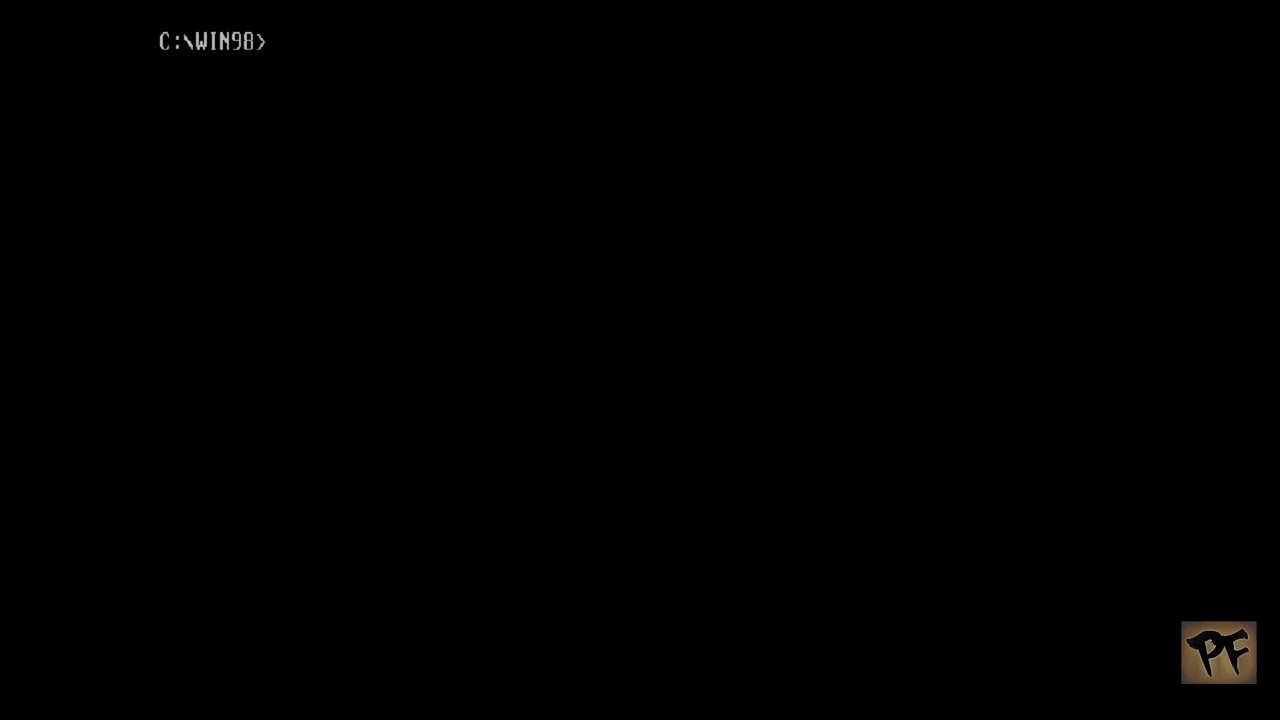
pyautogui.write('setup /NM')
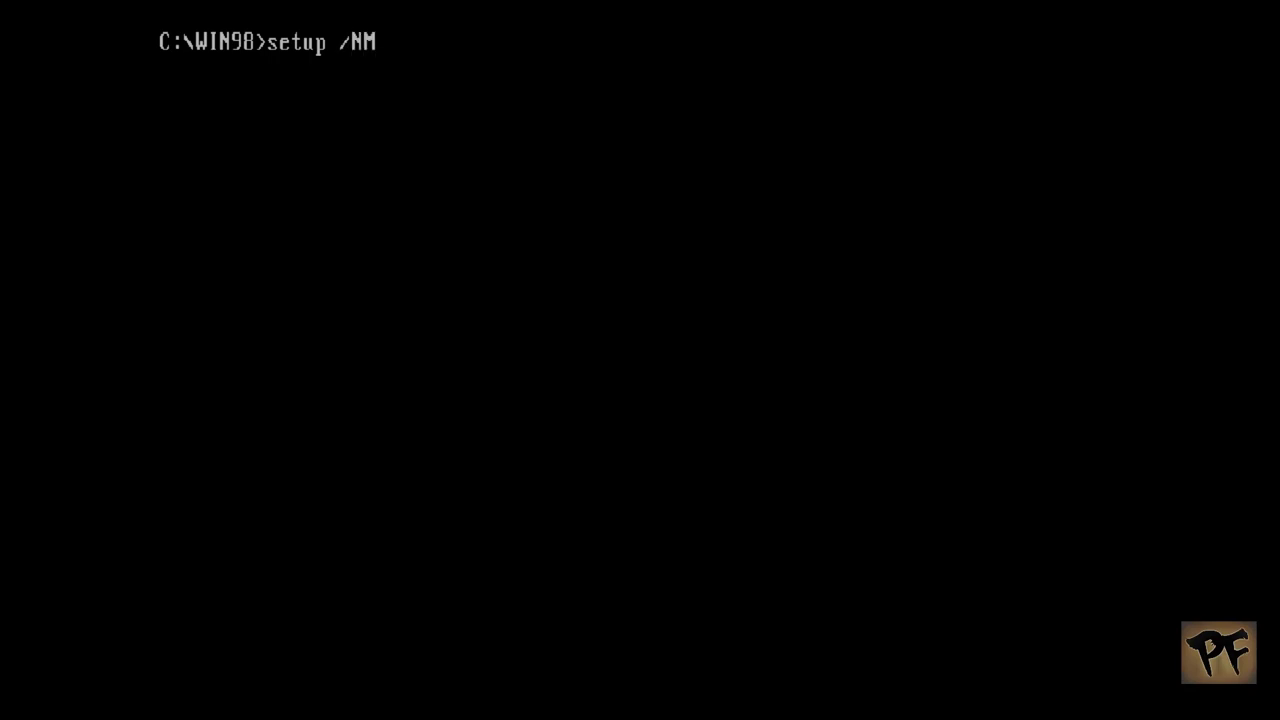
# Step: Run setup /NM and let the routine system check finish to reach the welcome screen
pyautogui.press('Return')
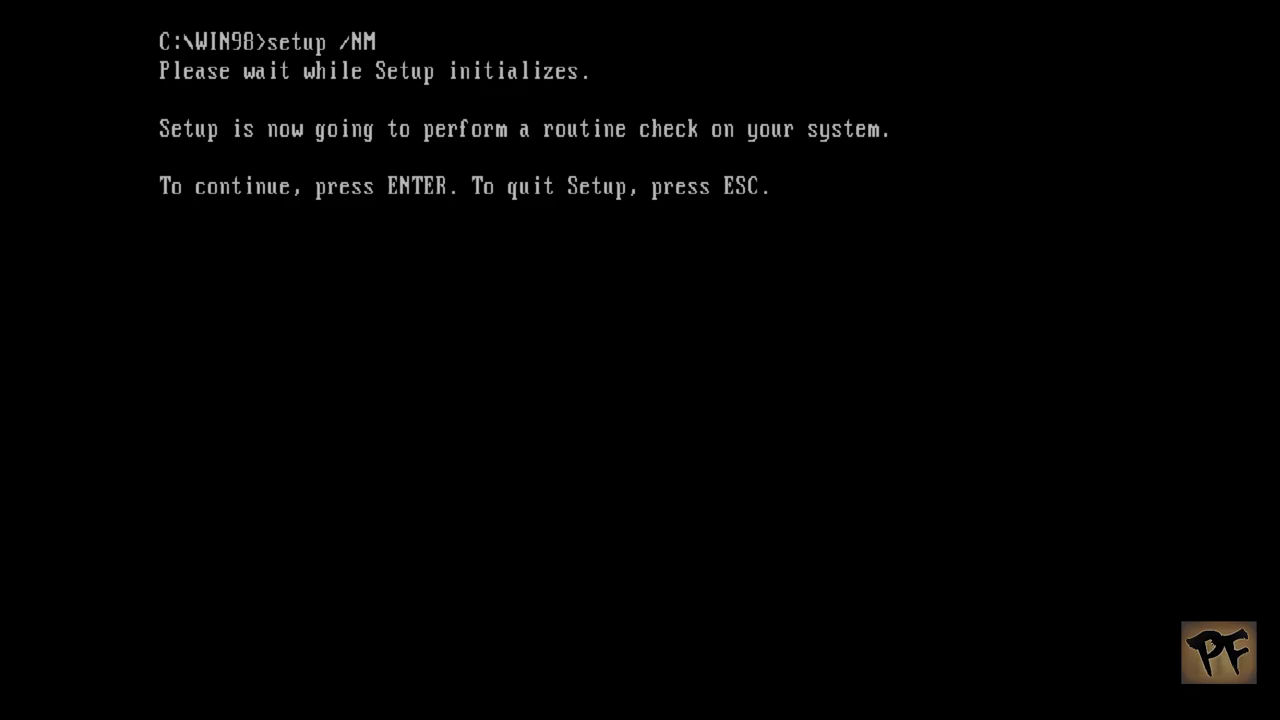
pyautogui.press('Return')
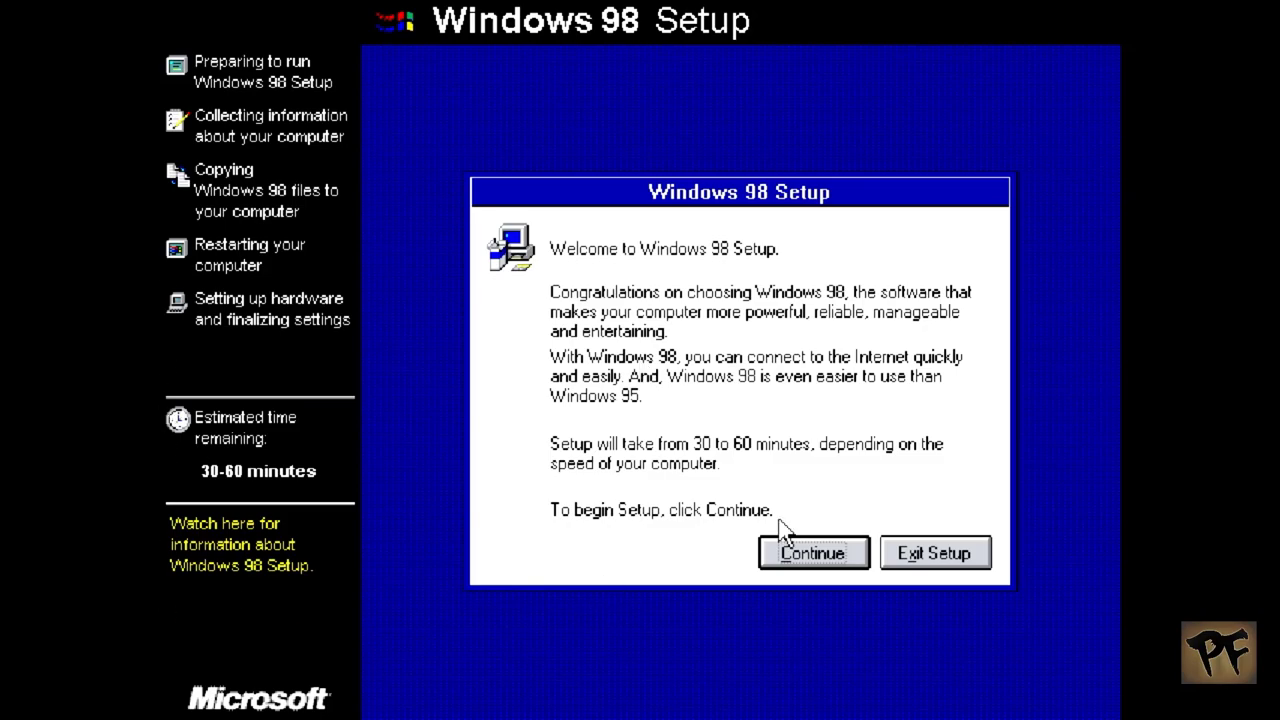
# Step: Continue from the welcome dialog and accept the default installation directory
pyautogui.click(818, 557)
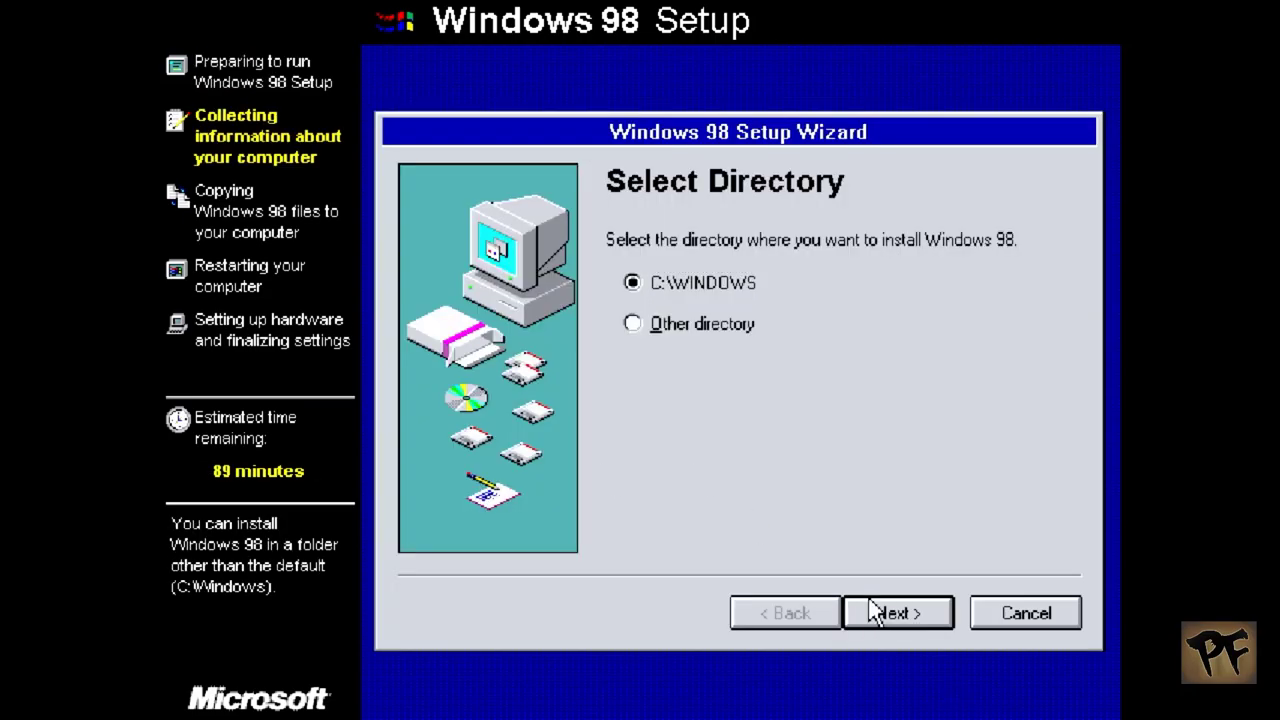
pyautogui.click(872, 610)
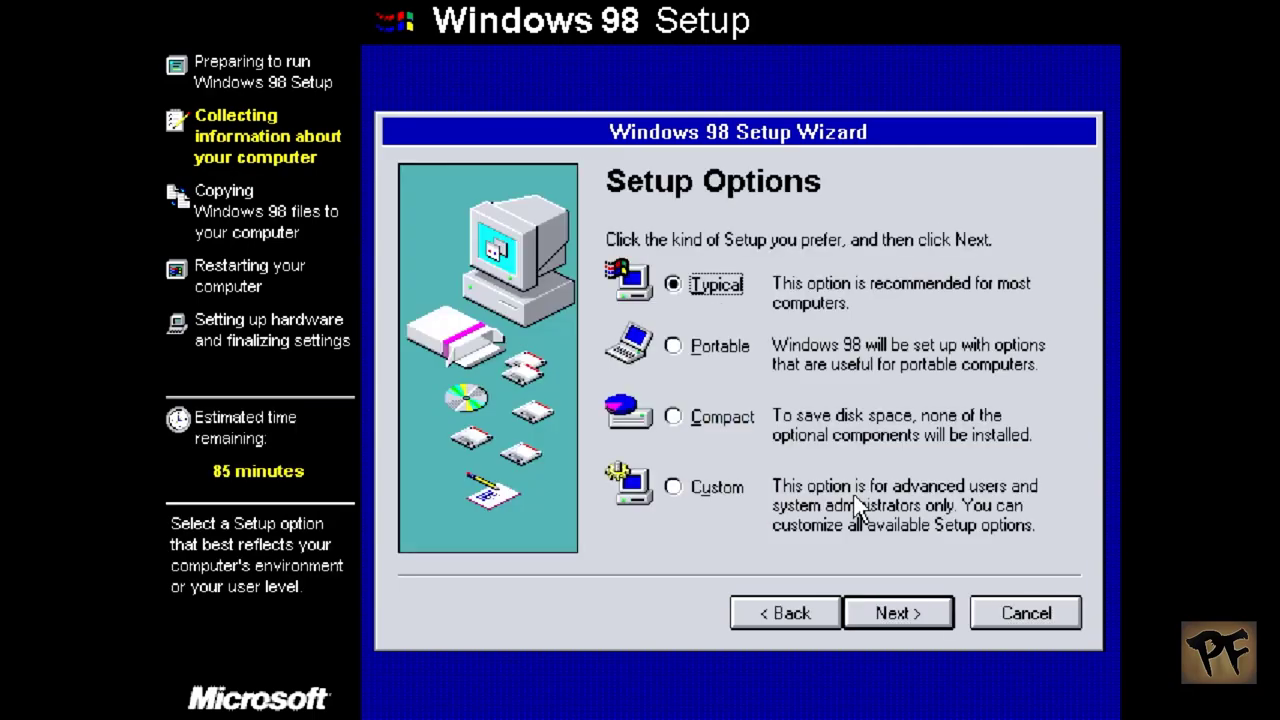
# Step: Choose Custom setup and add Dial-Up Server to the Communications components
pyautogui.click(692, 498)
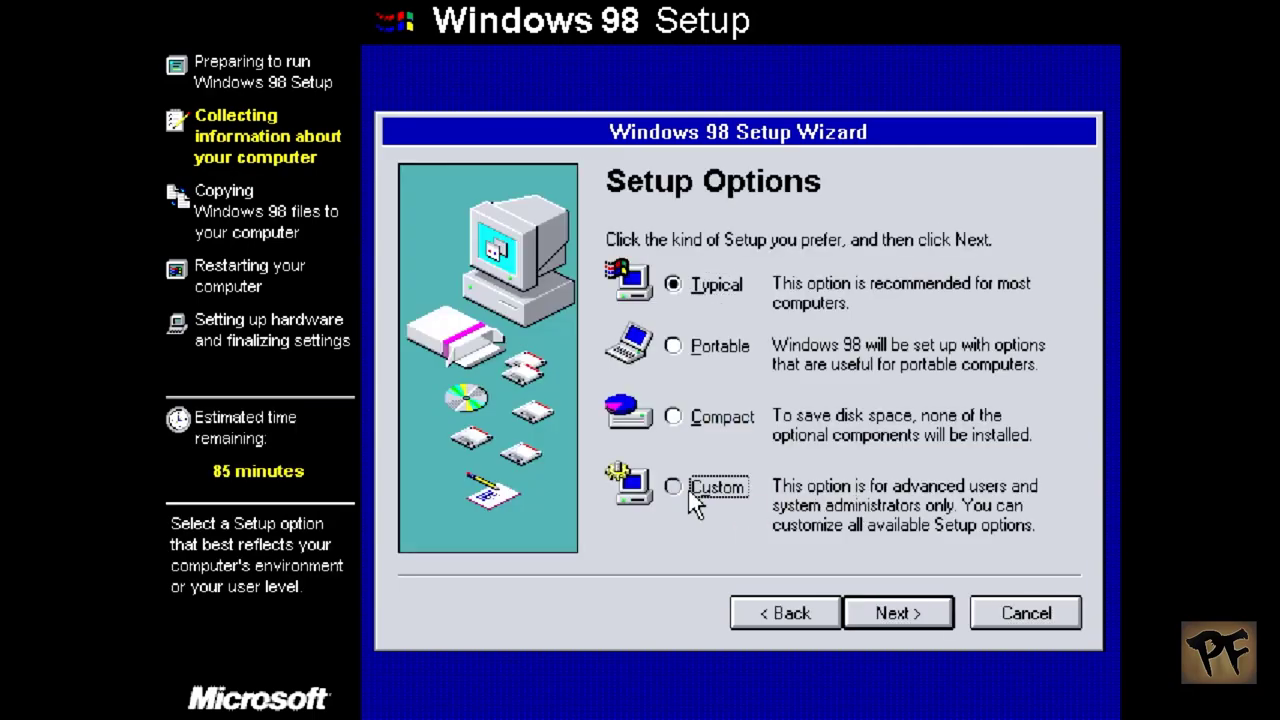
pyautogui.click(896, 613)
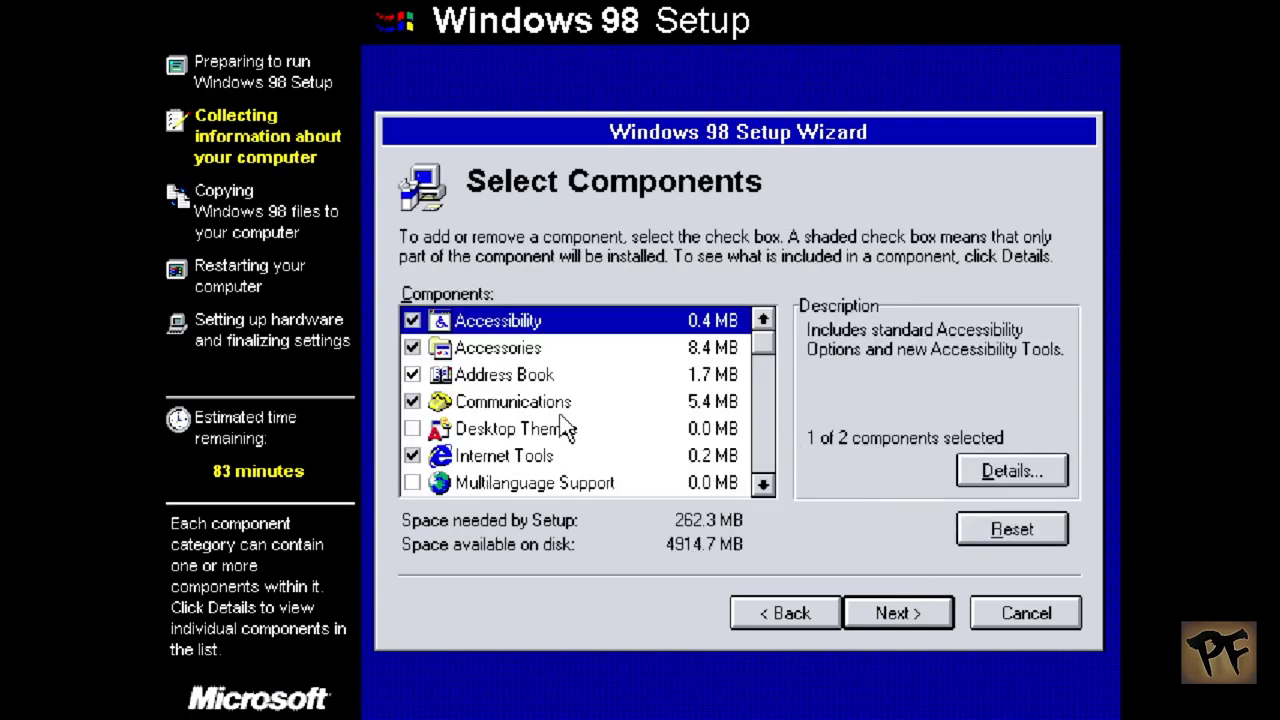
pyautogui.click(531, 404)
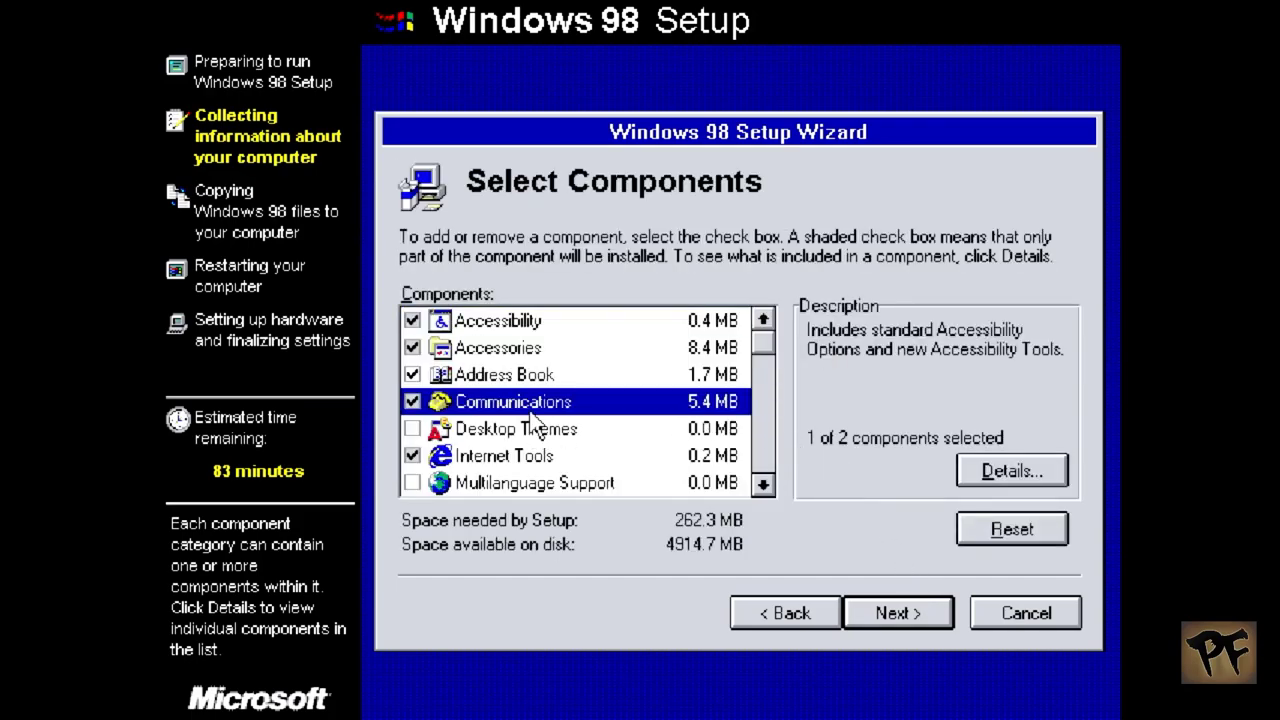
pyautogui.click(1003, 470)
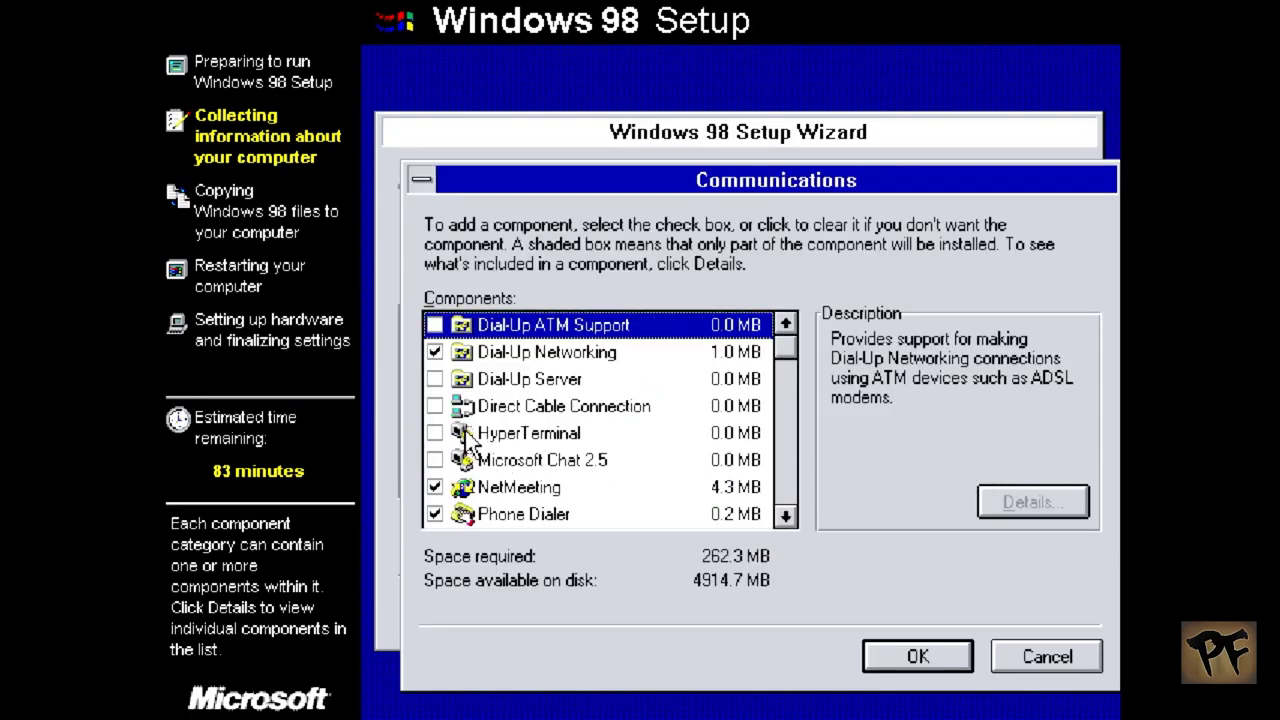
pyautogui.click(432, 380)
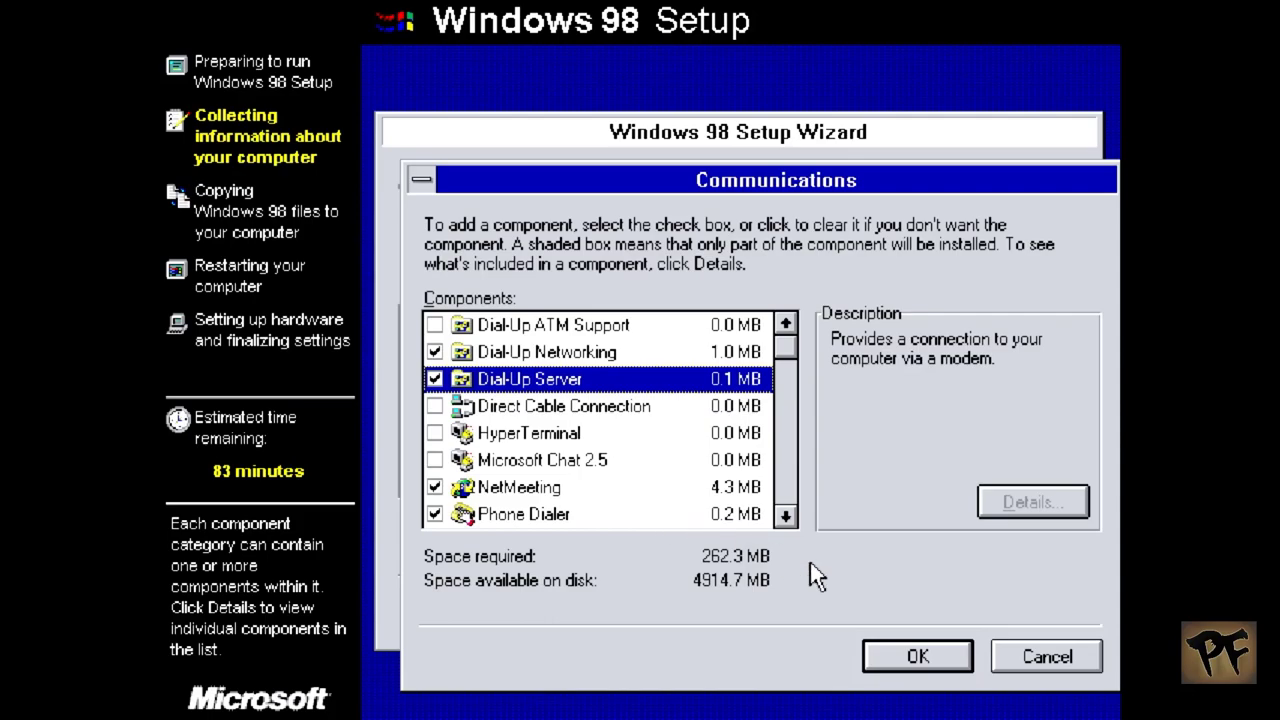
pyautogui.click(880, 655)
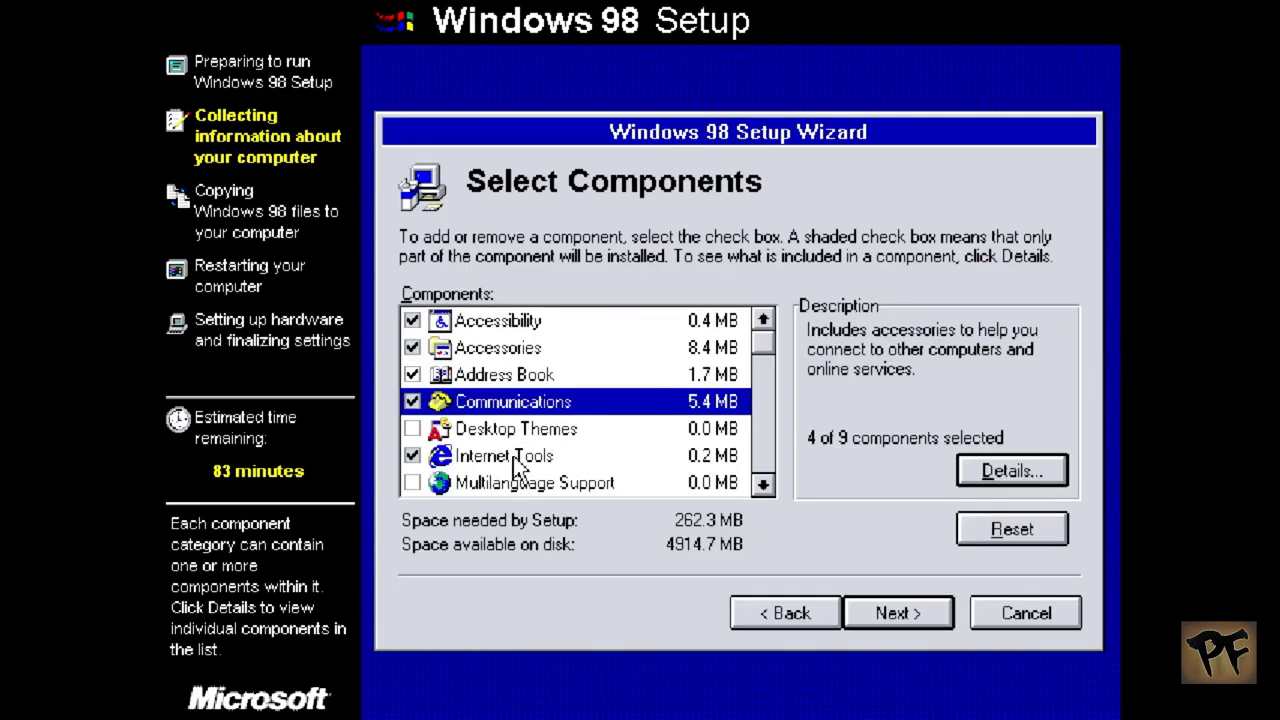
# Step: Add Games, Desktop Wallpaper, Briefcase and Mouse Pointers to the Accessories components
pyautogui.click(507, 350)
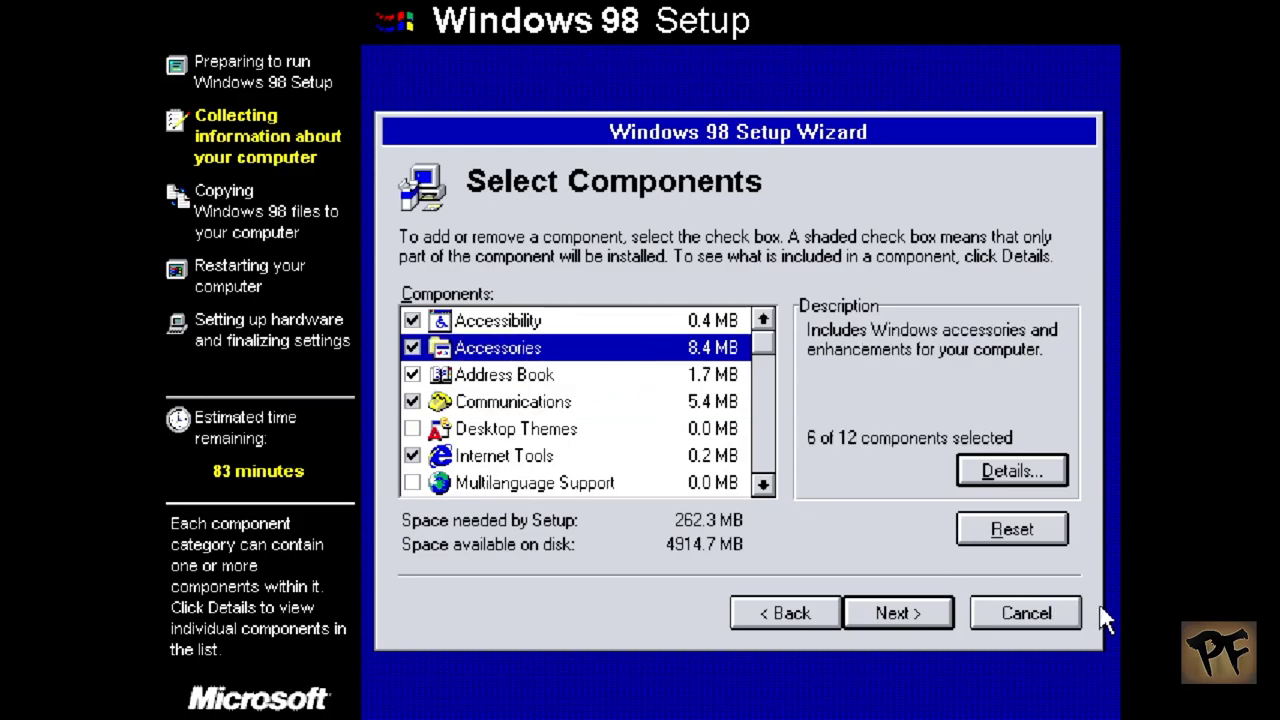
pyautogui.click(1050, 474)
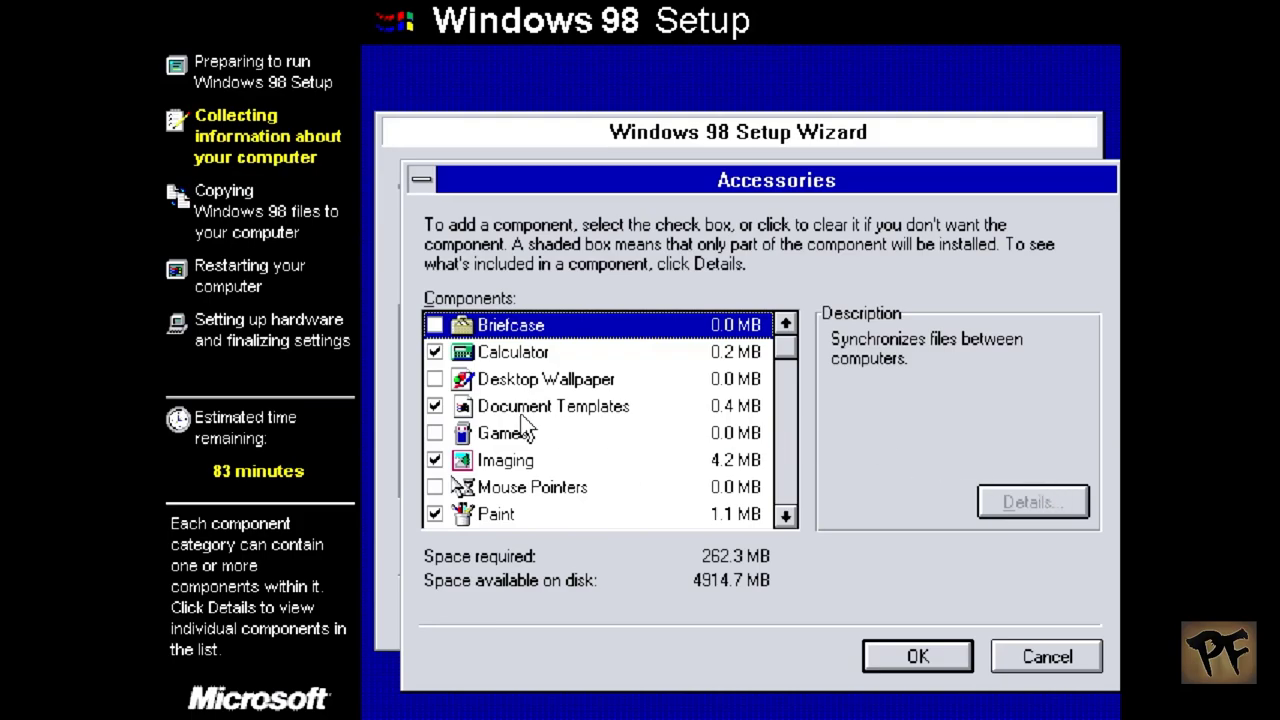
pyautogui.click(436, 433)
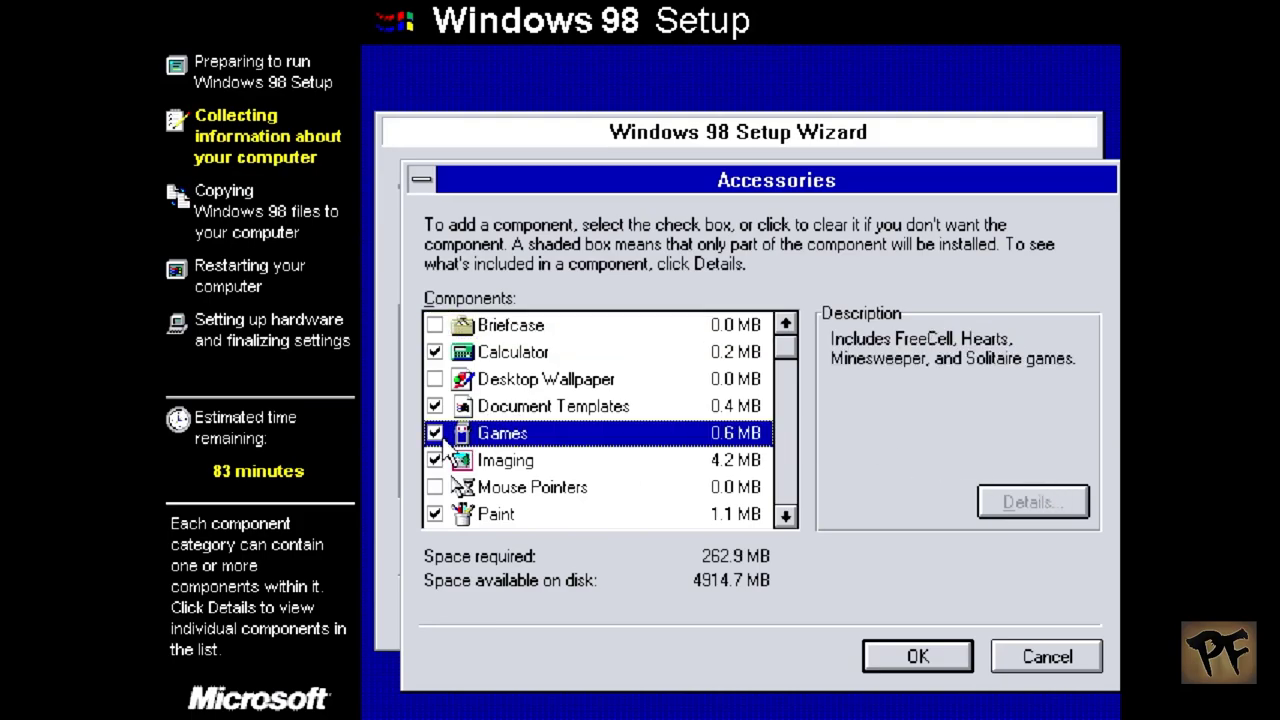
pyautogui.click(435, 380)
pyautogui.click(439, 329)
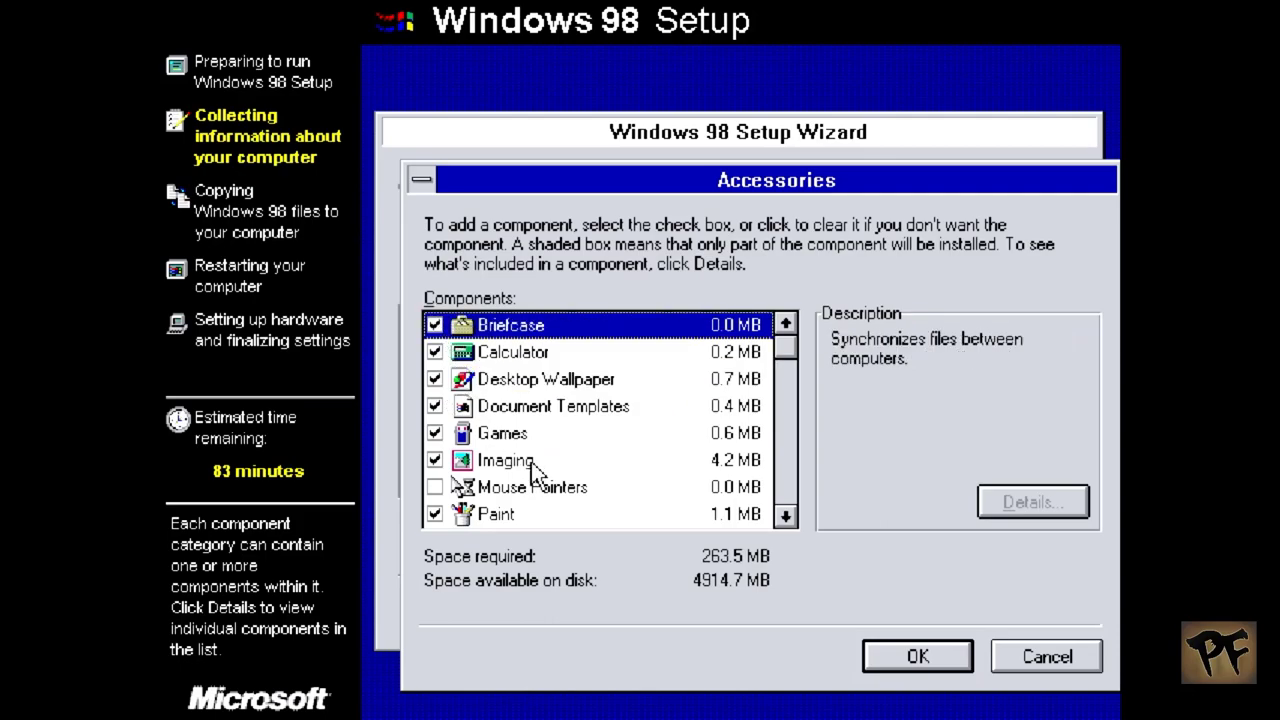
pyautogui.click(435, 488)
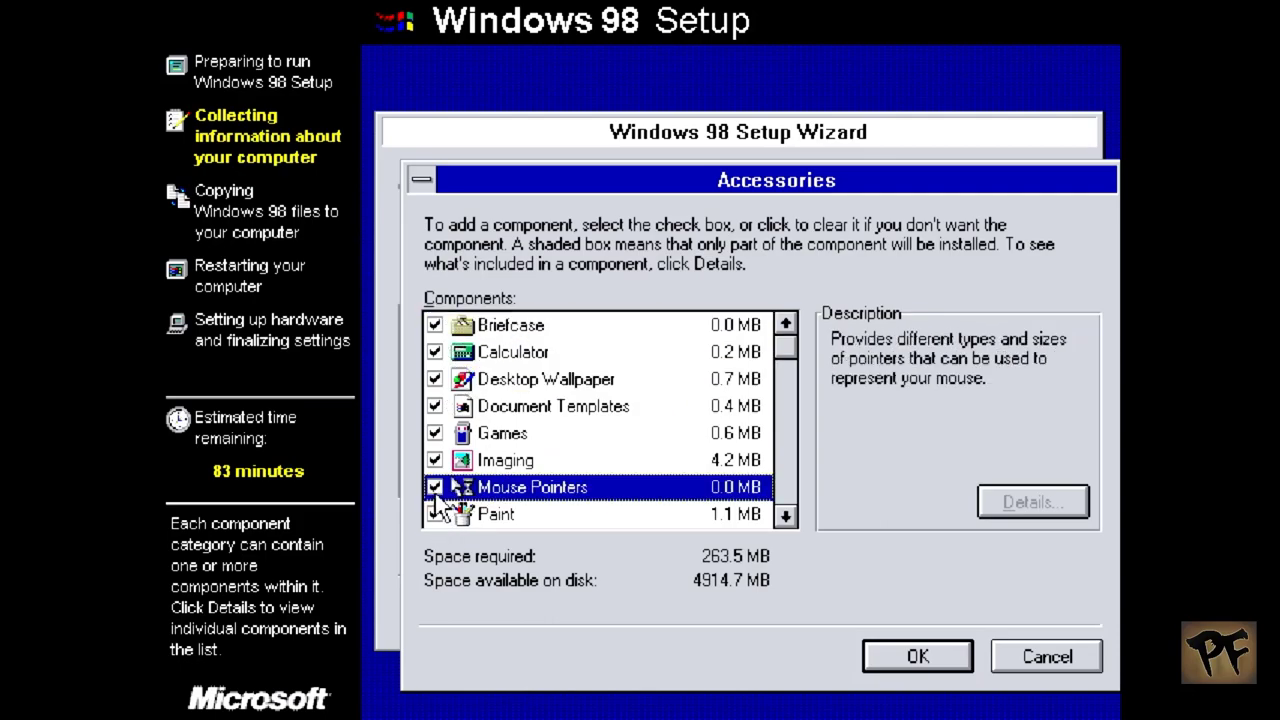
pyautogui.click(784, 505)
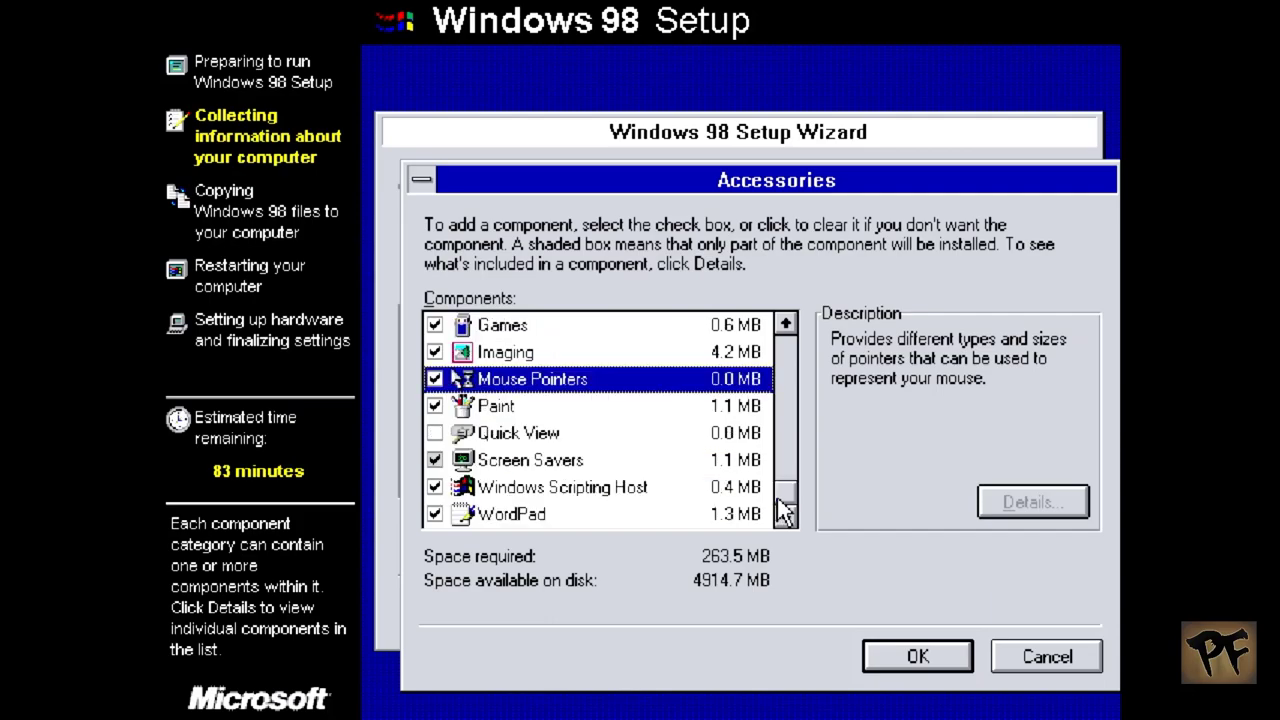
pyautogui.click(918, 657)
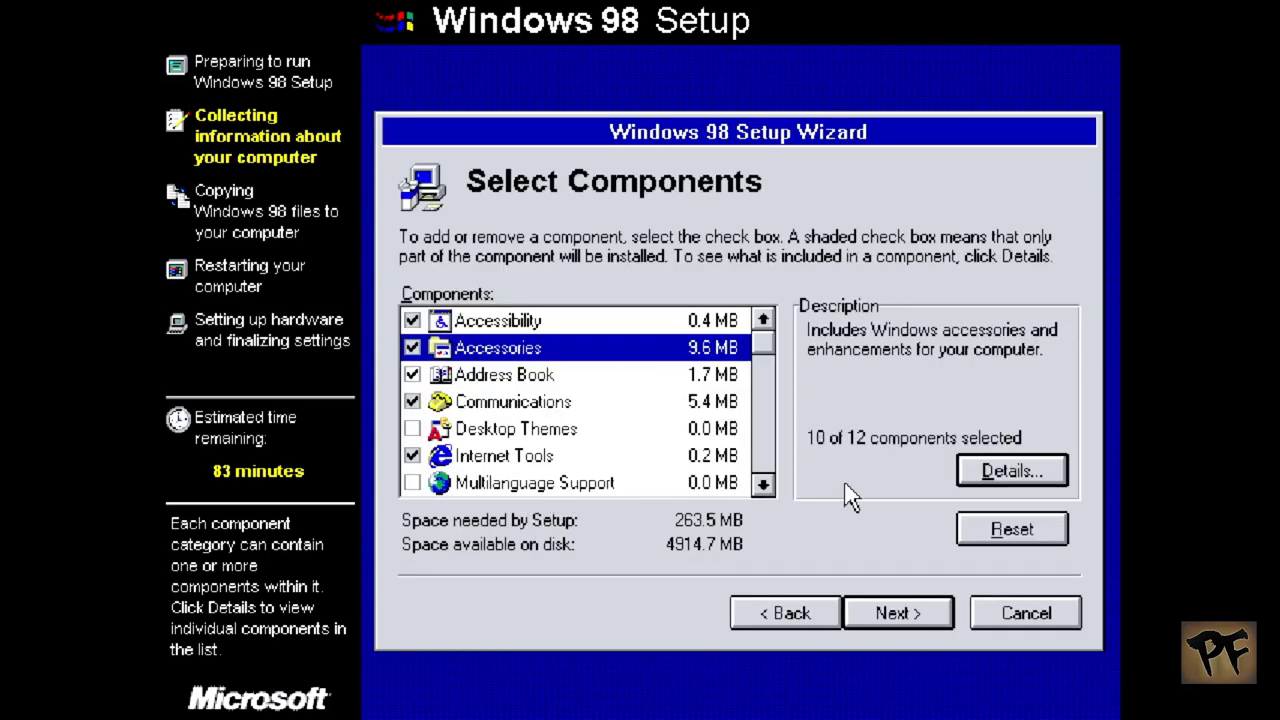
# Step: Limit System Tools to Disk compression tools and Drive Converter (FAT32), then continue
pyautogui.click(765, 484)
pyautogui.click(766, 485)
pyautogui.click(766, 488)
pyautogui.click(766, 489)
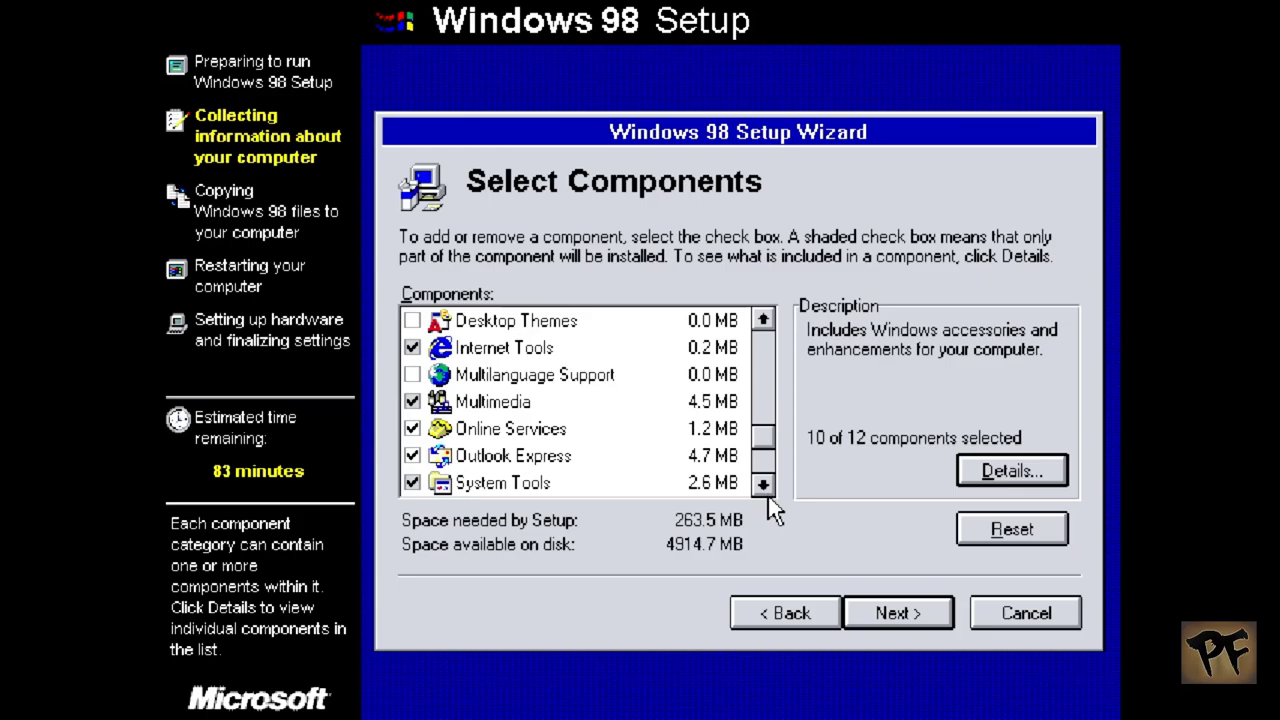
pyautogui.click(558, 484)
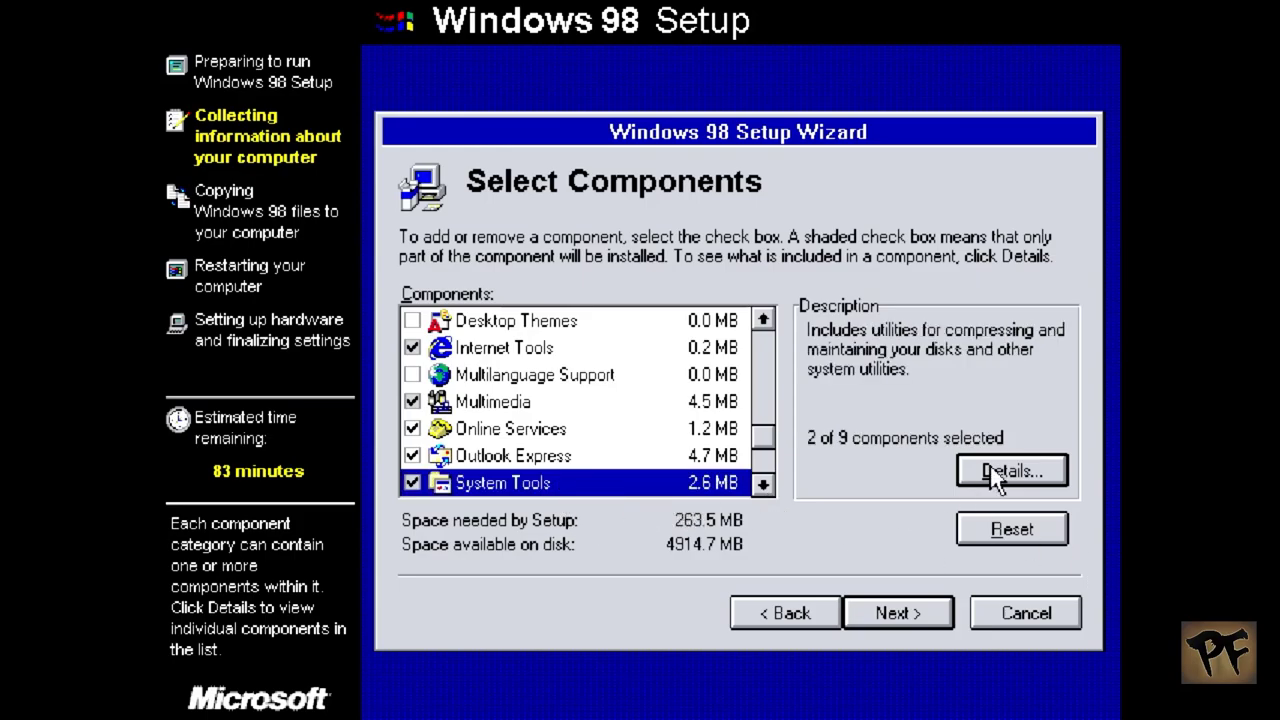
pyautogui.click(990, 466)
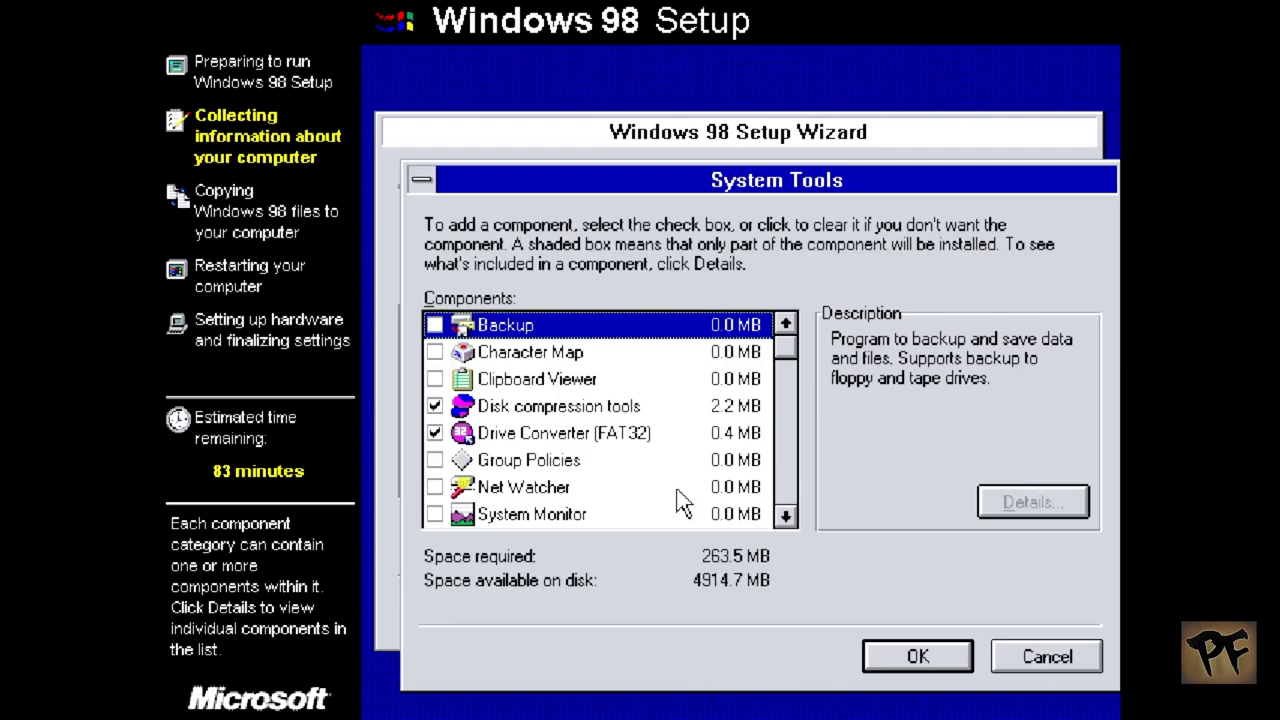
pyautogui.click(786, 516)
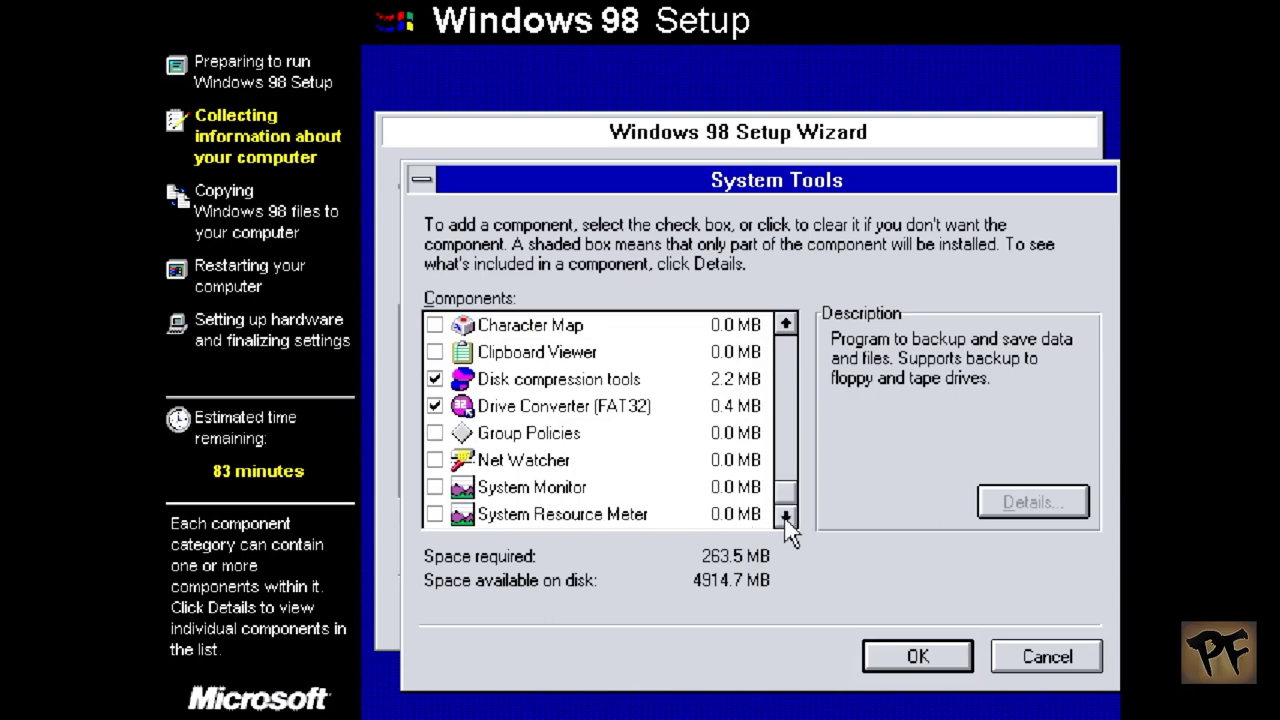
pyautogui.click(786, 516)
pyautogui.click(966, 663)
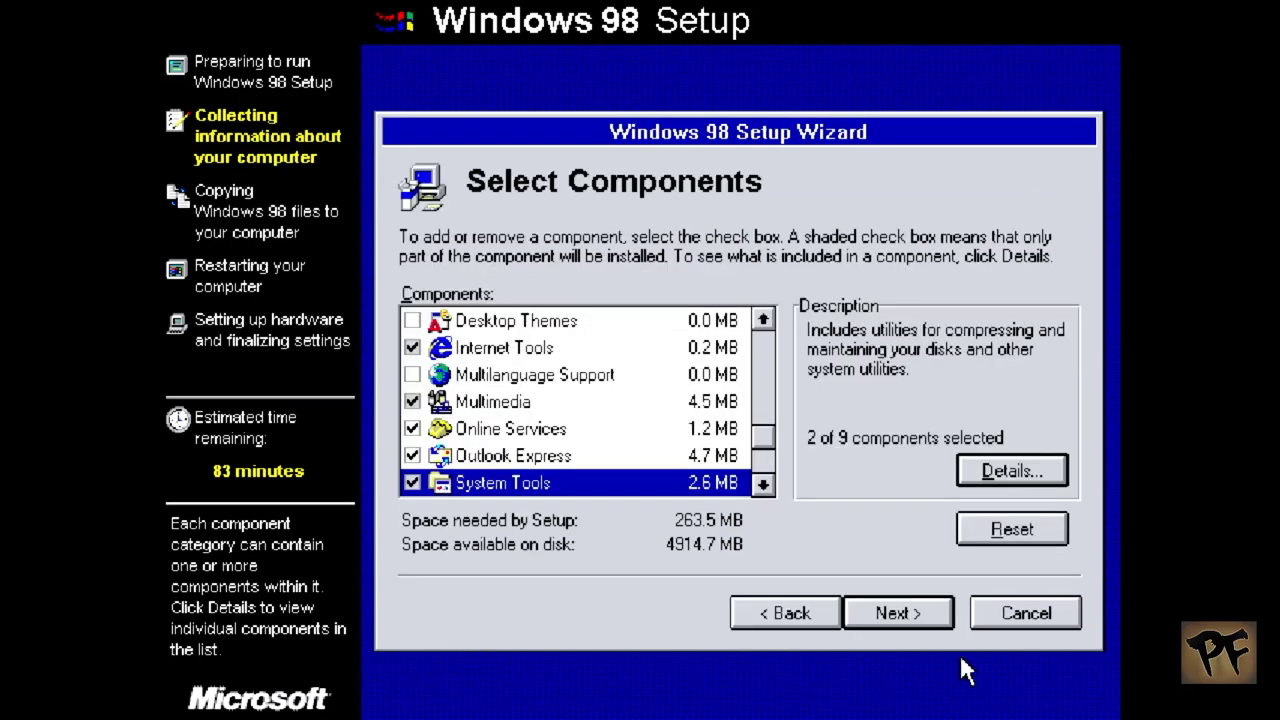
pyautogui.click(858, 613)
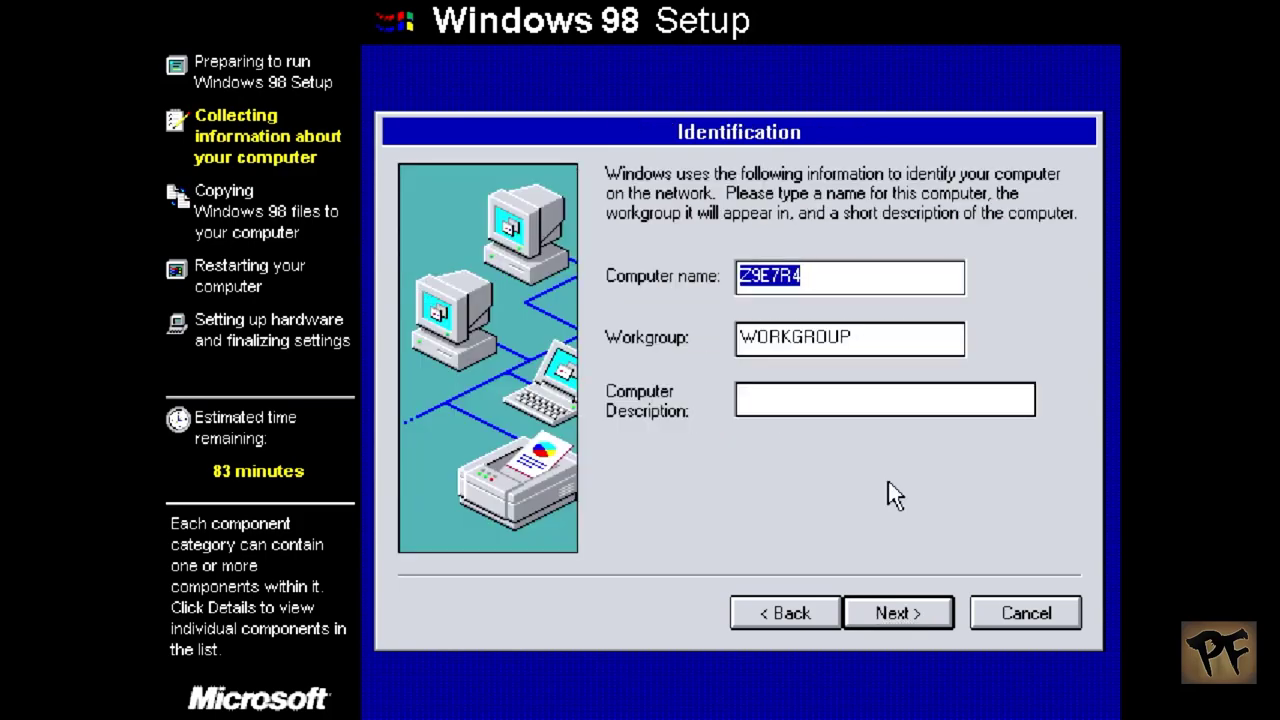
# Step: Identify the computer as PC-WIN98 in the HOW2SEC workgroup
pyautogui.write('PC-')
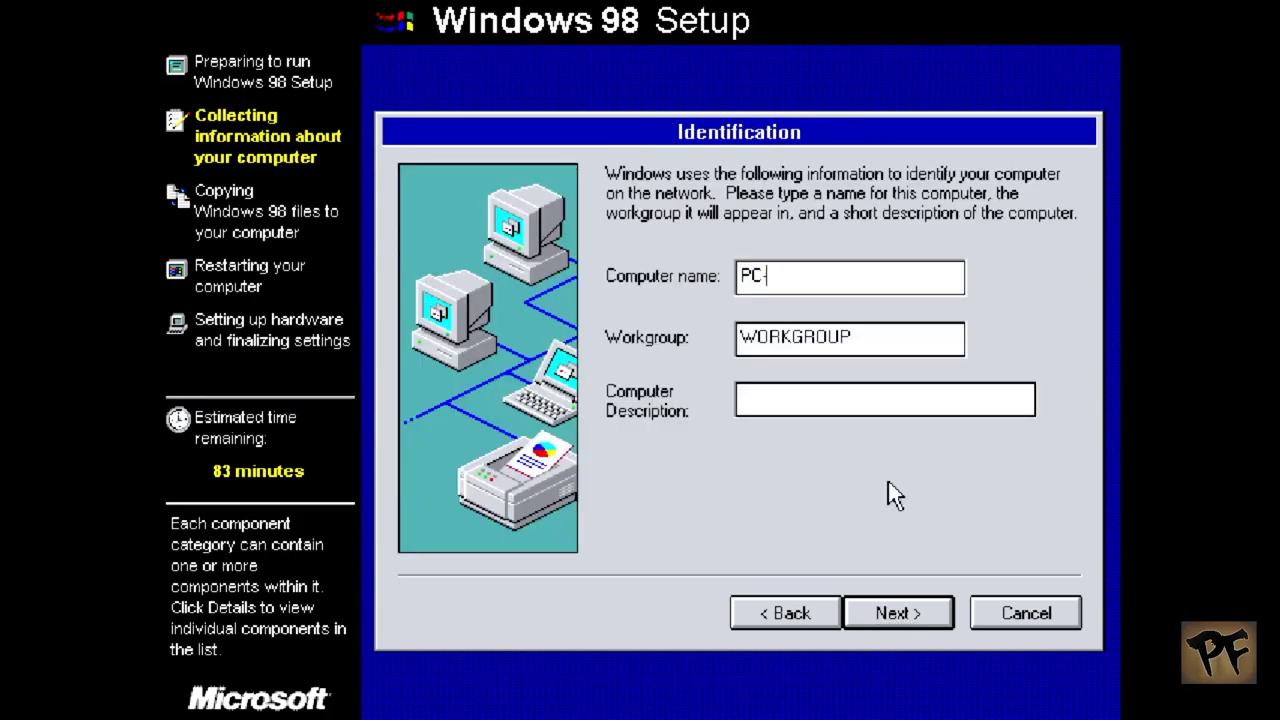
pyautogui.write('WIN98')
pyautogui.press('Tab')
pyautogui.write('H')
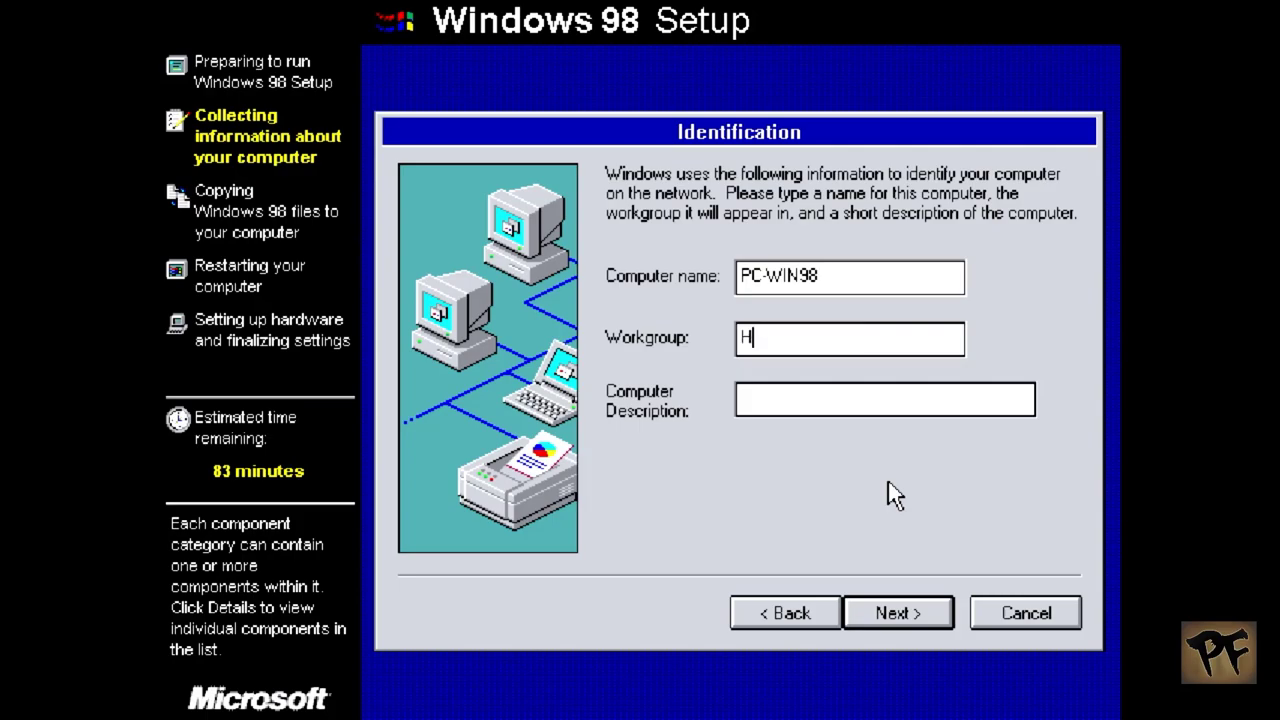
pyautogui.write('OW2SEC')
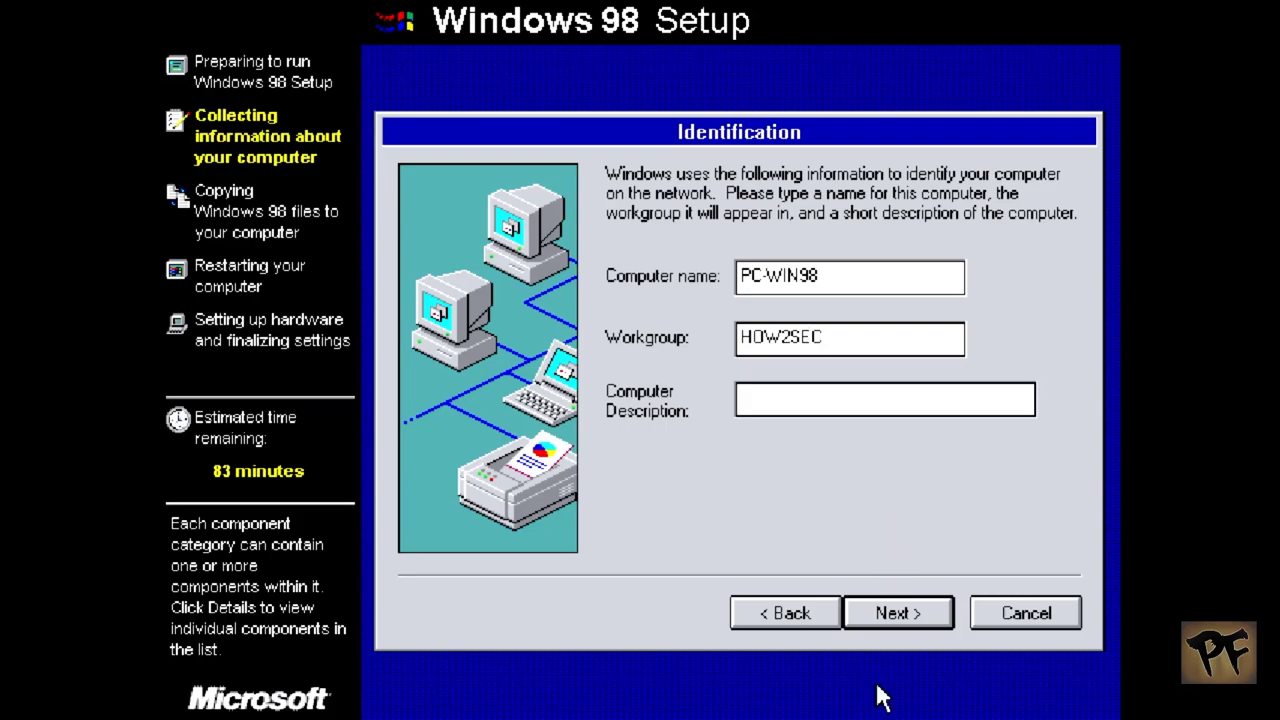
pyautogui.click(891, 614)
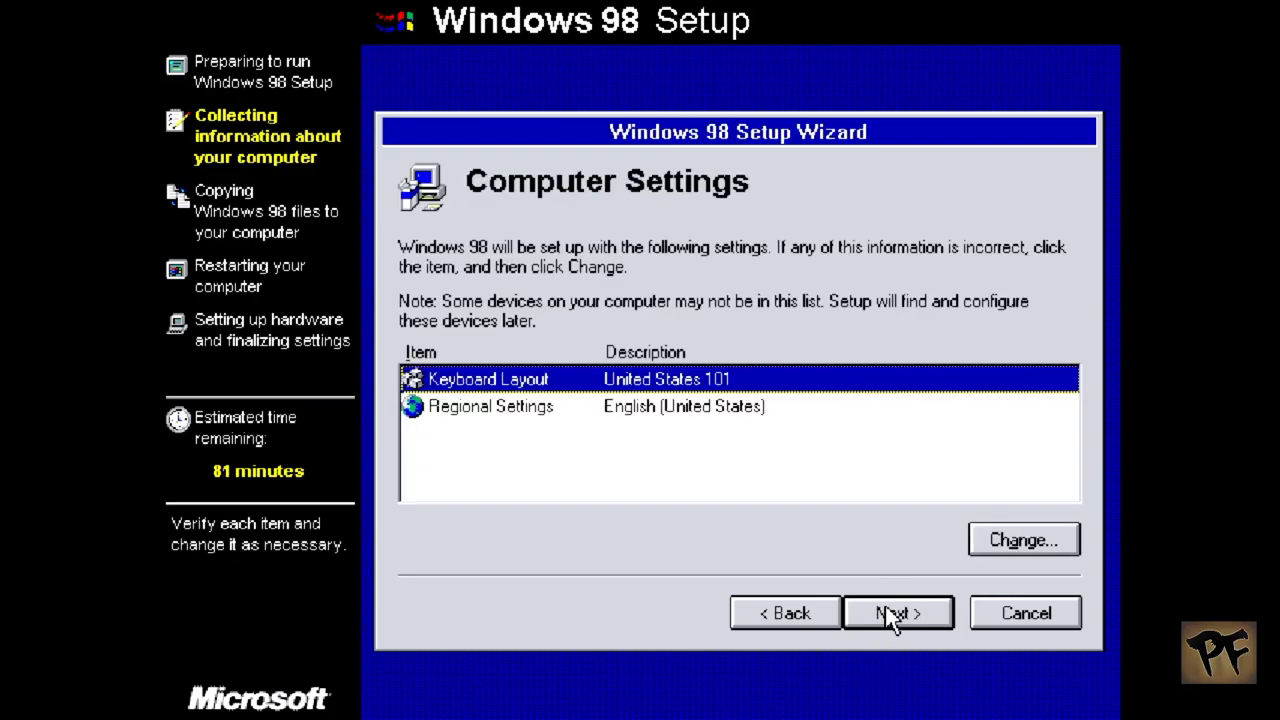
# Step: Switch the keyboard layout to Portuguese (Brazilian ABNT2) and accept the computer settings
pyautogui.click(1021, 546)
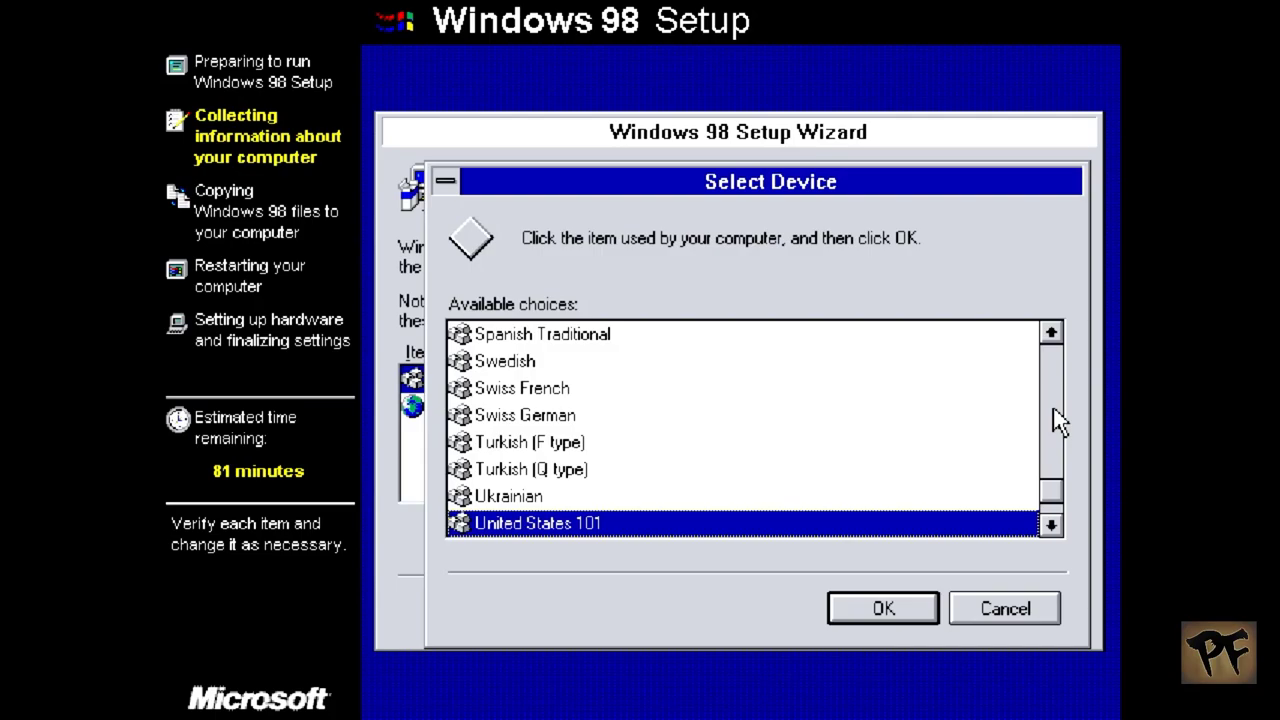
pyautogui.click(1050, 333)
pyautogui.click(1048, 336)
pyautogui.click(1048, 336)
pyautogui.click(1048, 336)
pyautogui.click(1048, 336)
pyautogui.click(1049, 334)
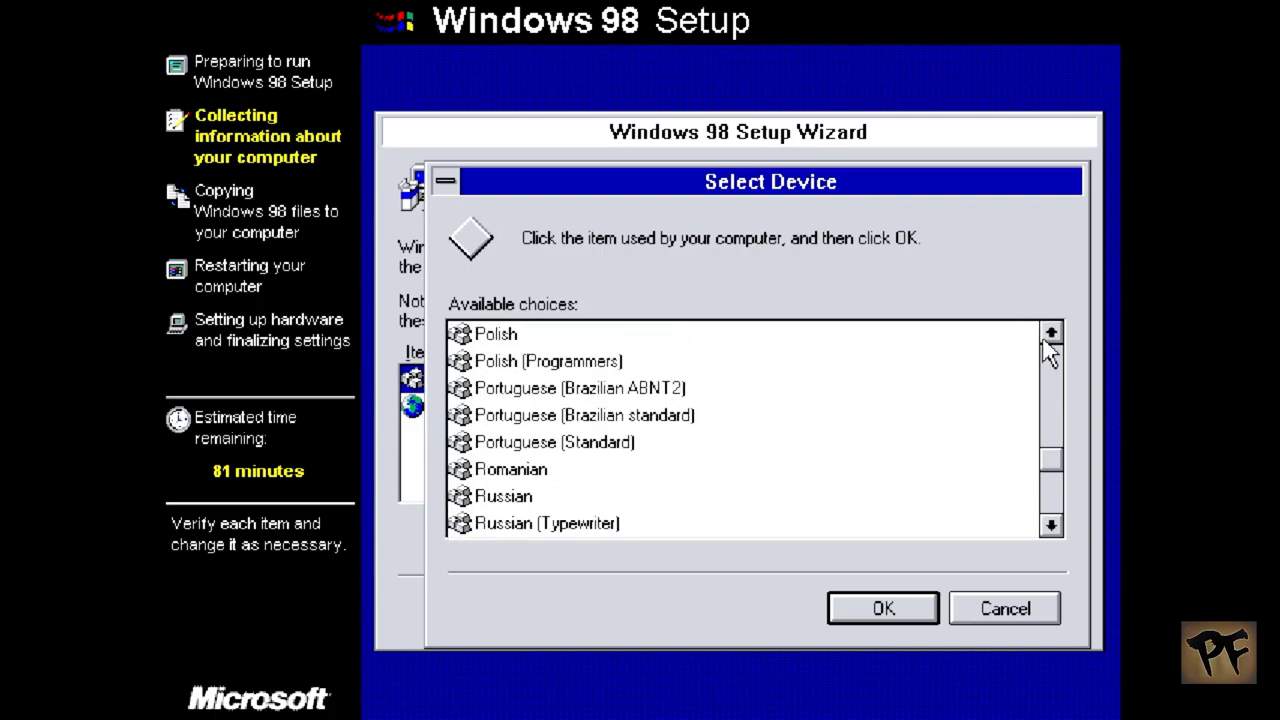
pyautogui.click(578, 388)
pyautogui.click(884, 608)
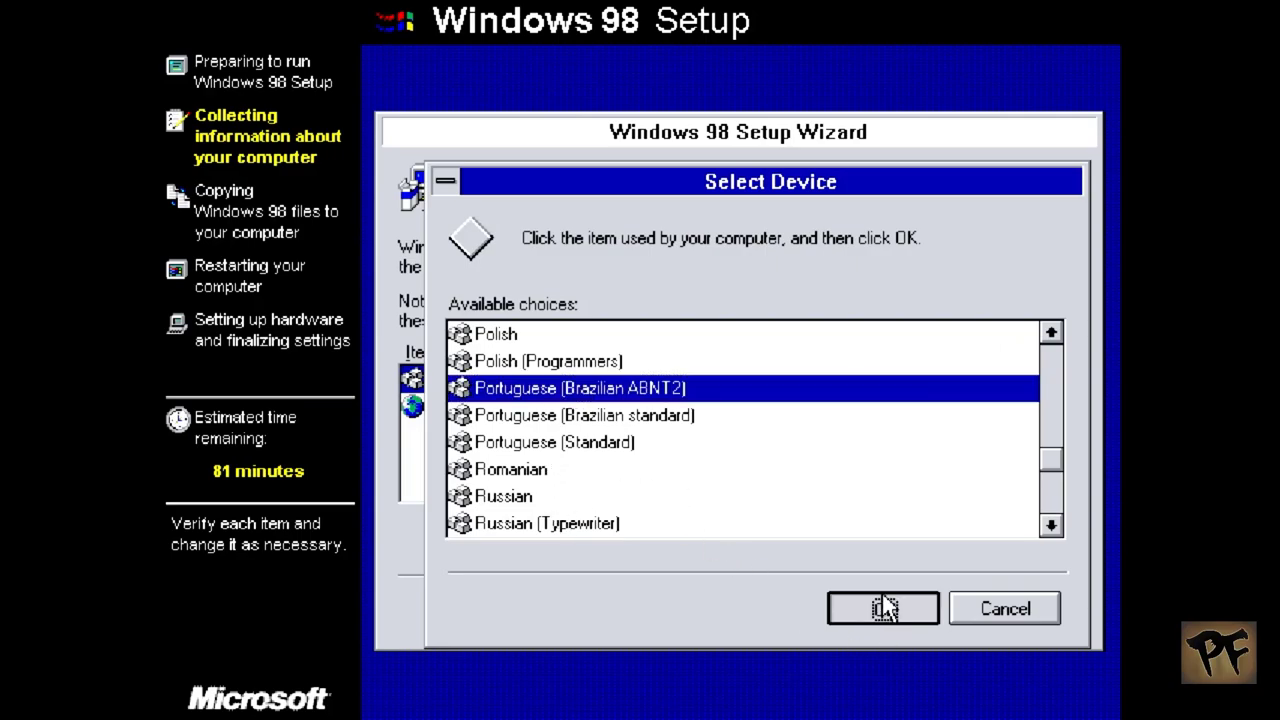
pyautogui.click(893, 614)
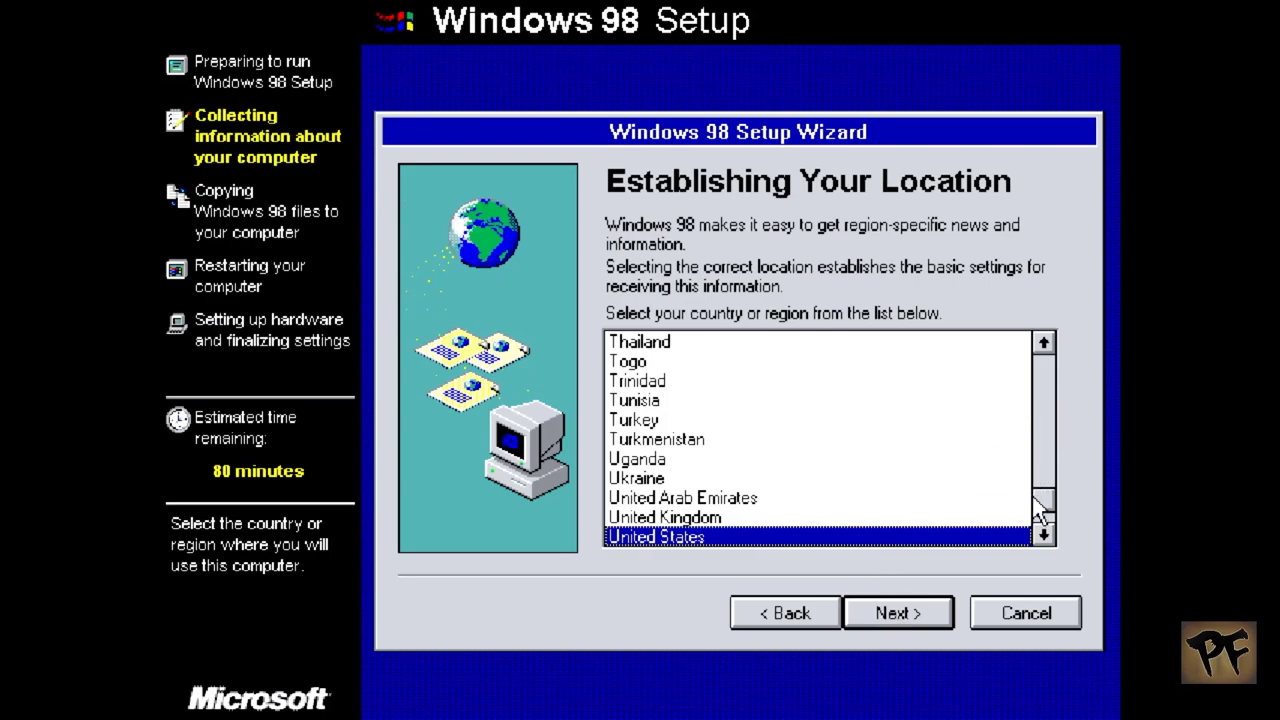
# Step: Scroll the country list, select Brazil, and continue to Startup Disk creation
pyautogui.moveTo(1040, 509); pyautogui.dragTo(1040, 370)
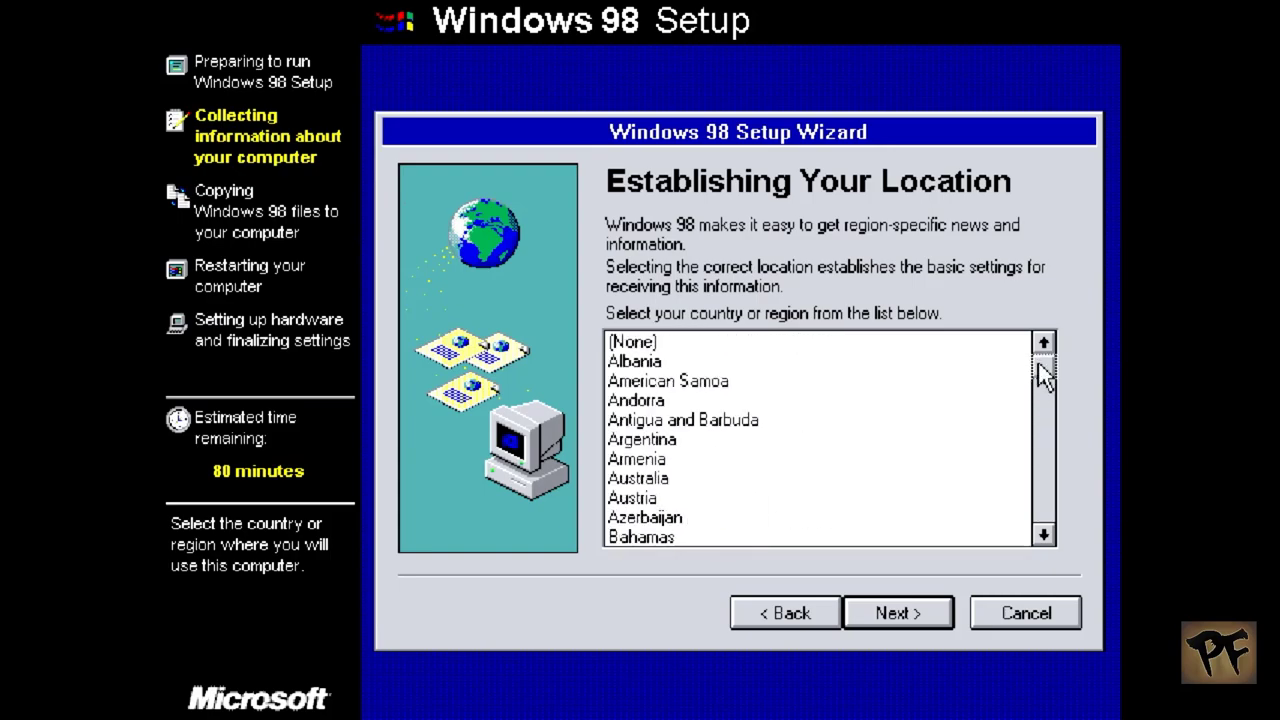
pyautogui.click(1043, 533)
pyautogui.click(1043, 535)
pyautogui.doubleClick(1043, 535)
pyautogui.tripleClick(1043, 535)
pyautogui.tripleClick(1043, 535)
pyautogui.click(1043, 535)
pyautogui.doubleClick(1043, 535)
pyautogui.doubleClick(1043, 535)
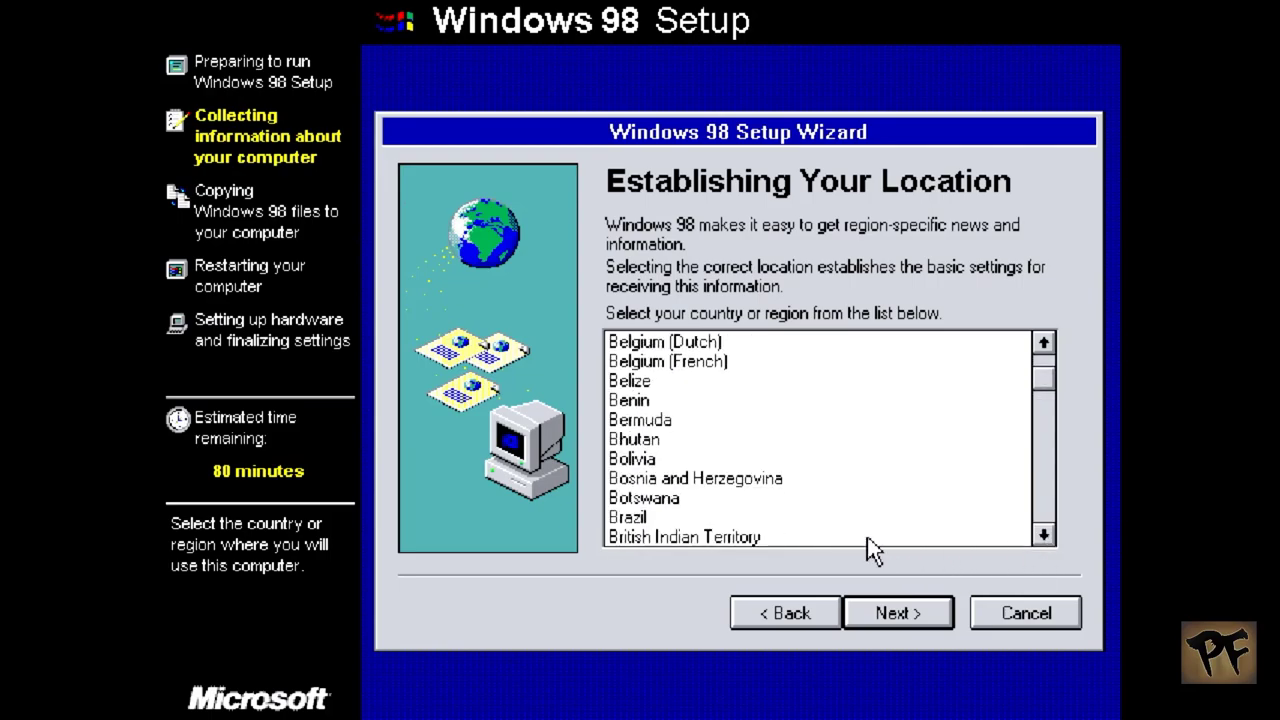
pyautogui.click(841, 522)
pyautogui.click(908, 617)
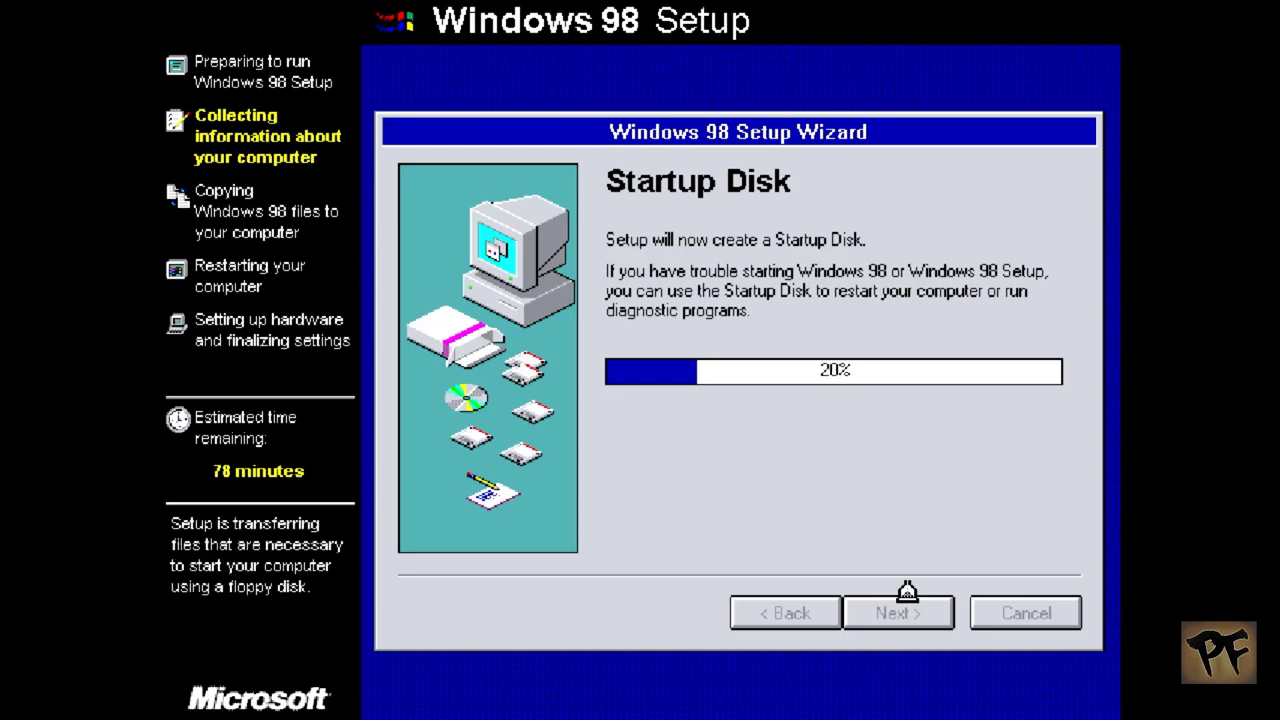
# Step: Cancel the Insert Disk prompt so no startup disk is created
pyautogui.click(927, 452)
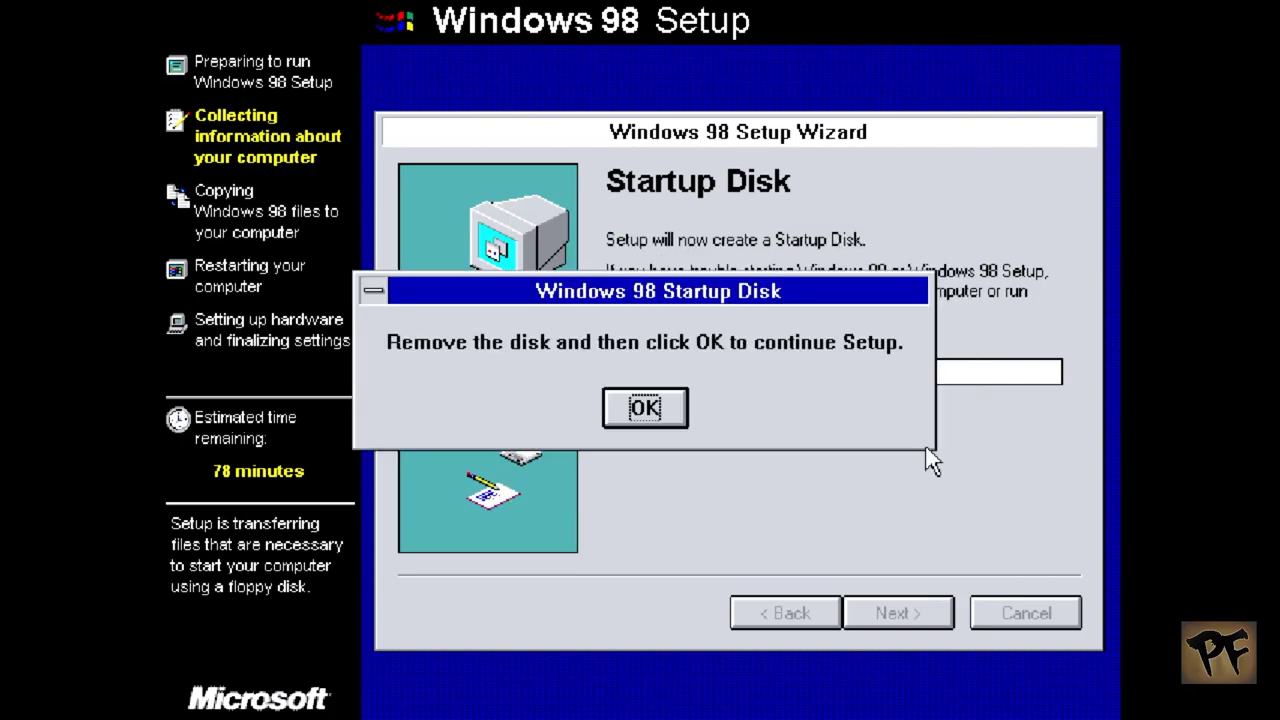
# Step: Dismiss the remove-disk prompt, copy the Windows 98 files, and restart once copying finishes
pyautogui.click(645, 408)
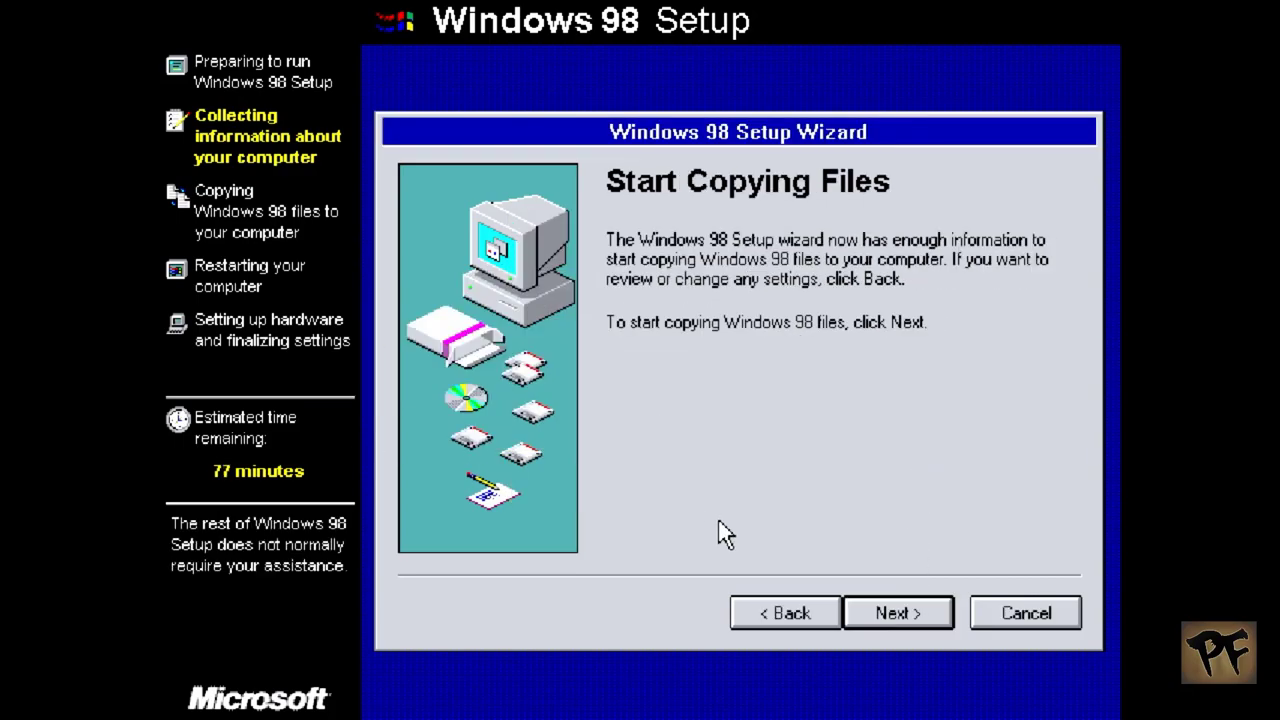
pyautogui.click(898, 614)
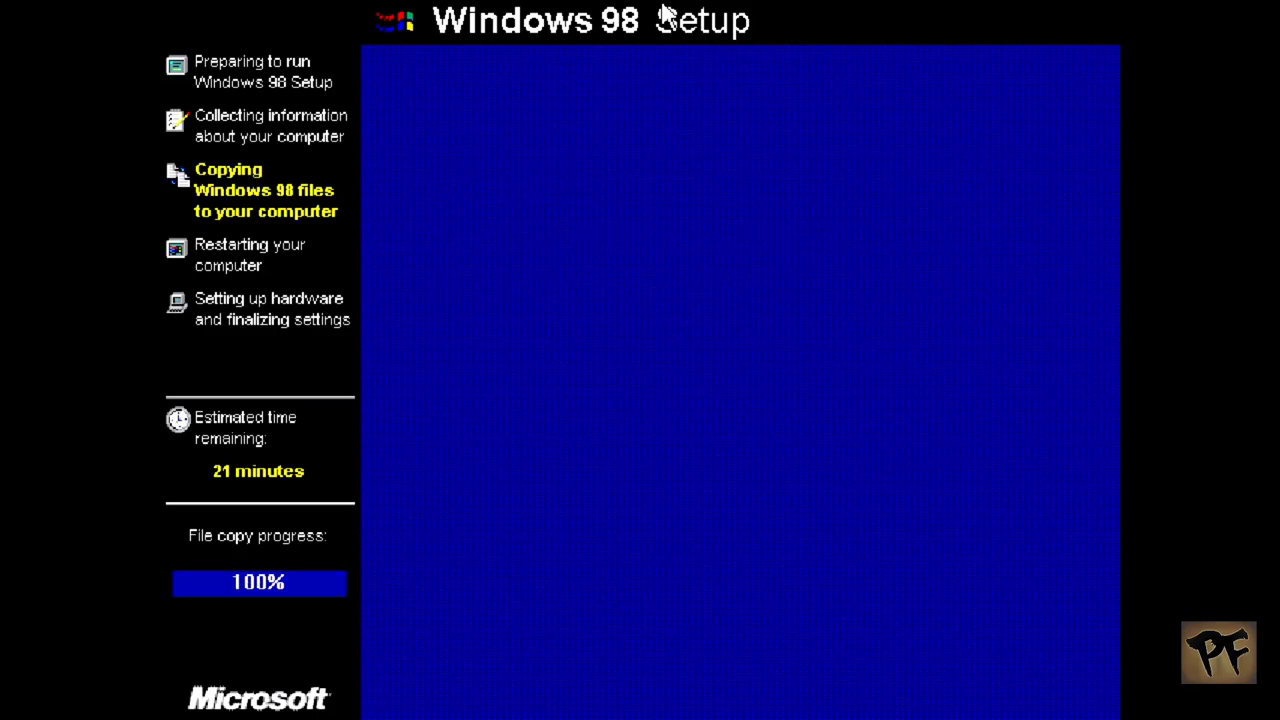
pyautogui.press('Return')
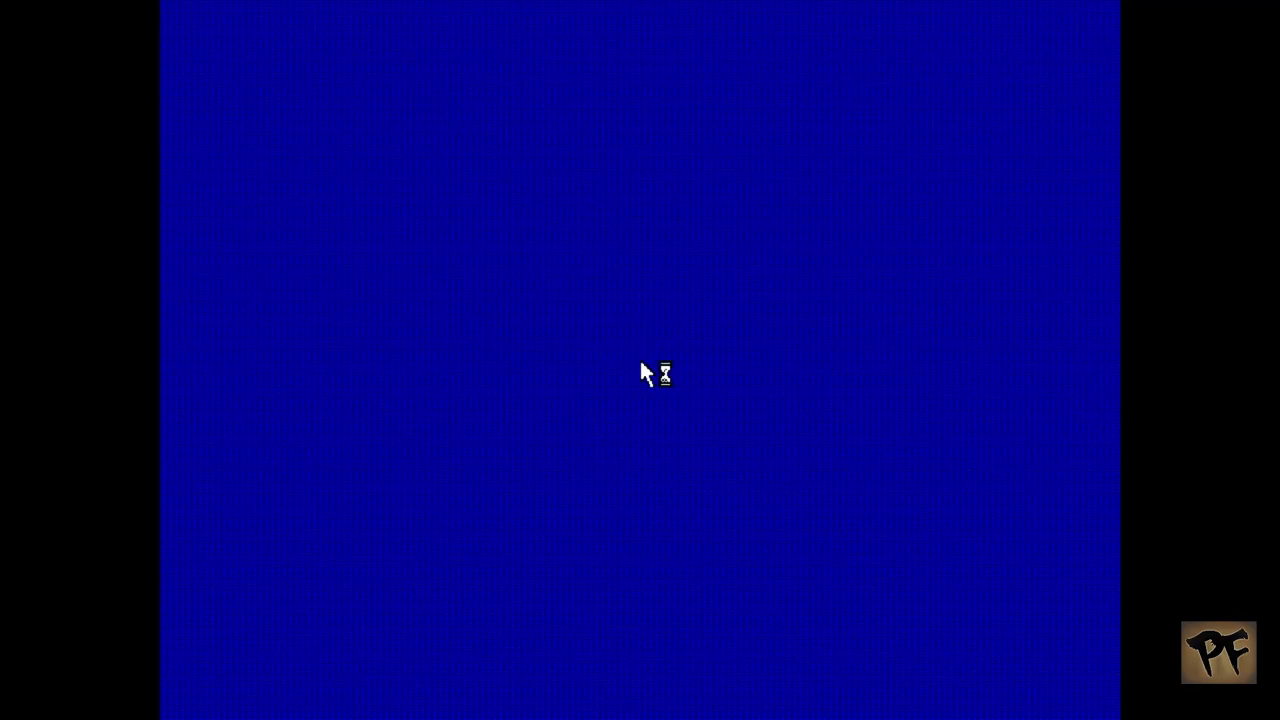
# Step: Enter the user's name and the company name 'New2' as the user information
pyautogui.write('Pandora')
pyautogui.press('Tab')
pyautogui.write('New2')
pyautogui.press('Return')
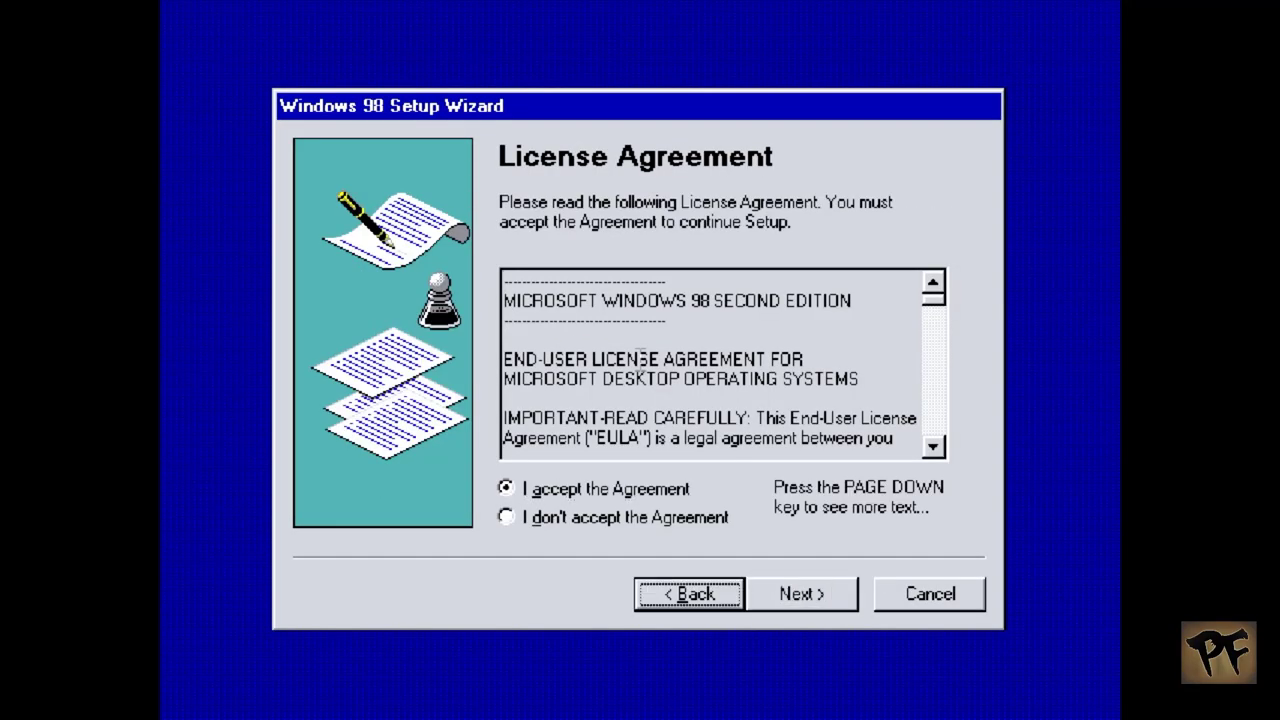
# Step: Accept the license agreement and confirm the product key to continue setup
pyautogui.press('Return')
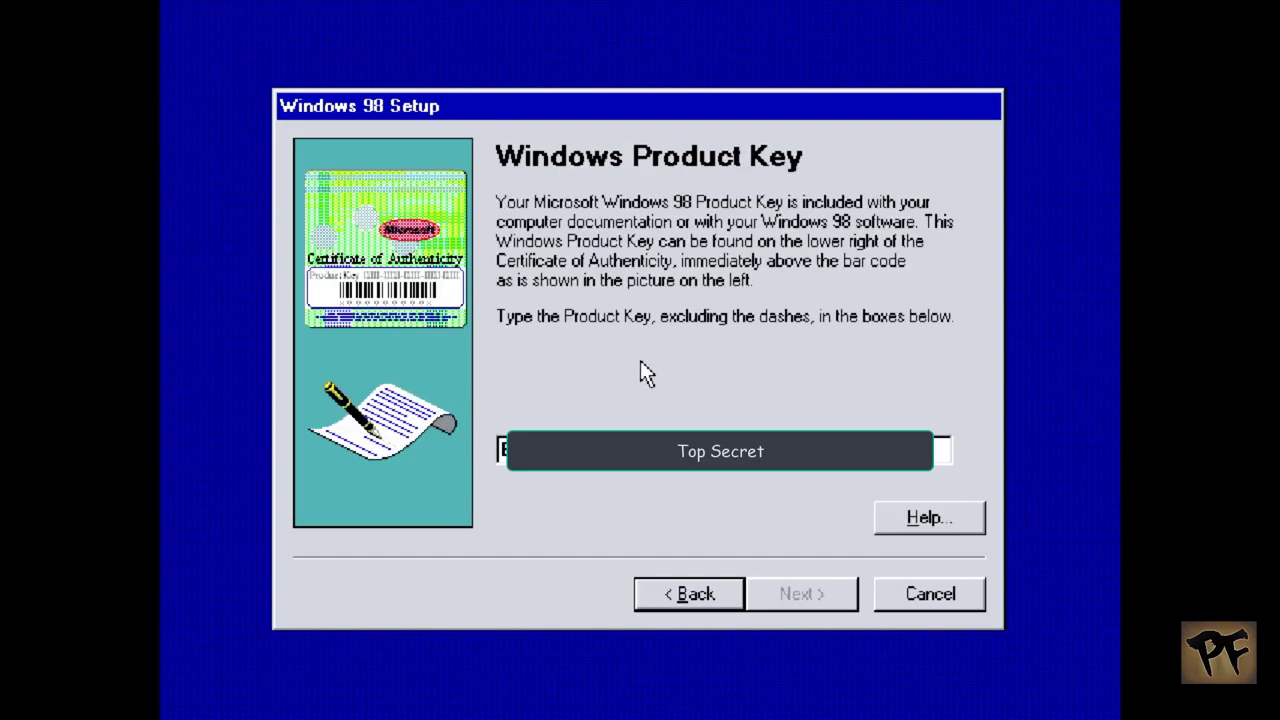
pyautogui.press('Return')
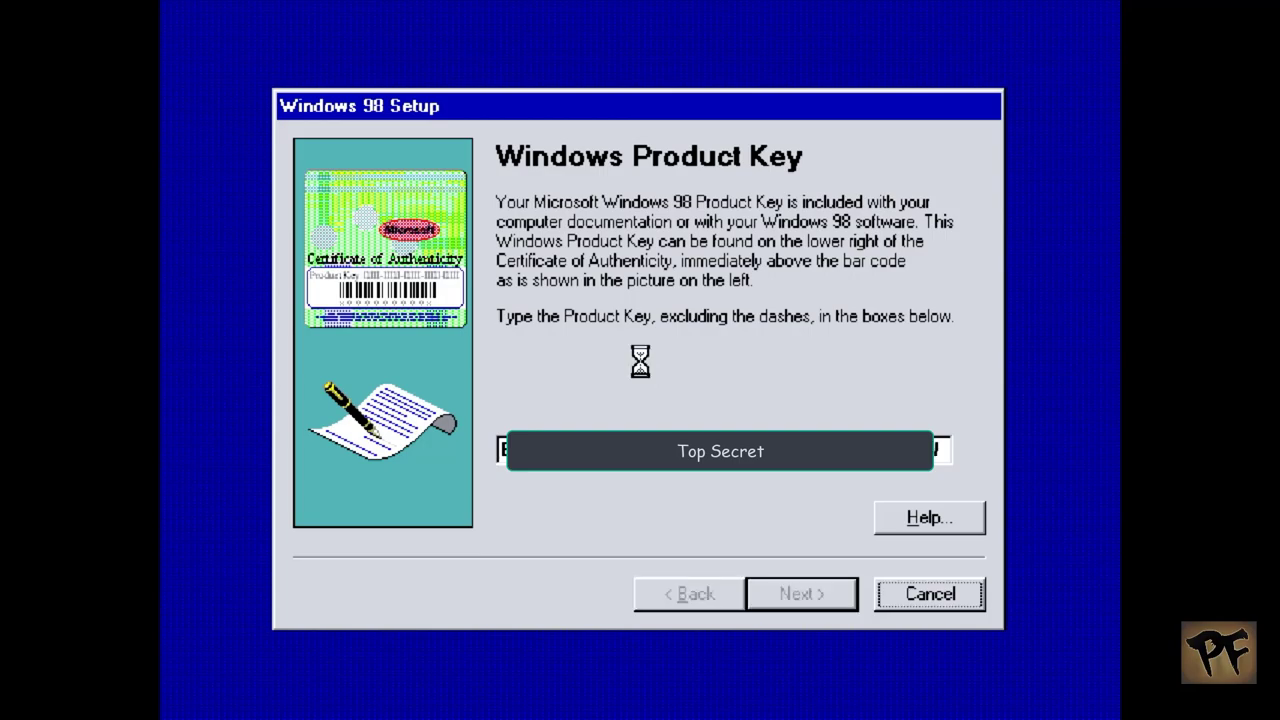
pyautogui.press('Return')
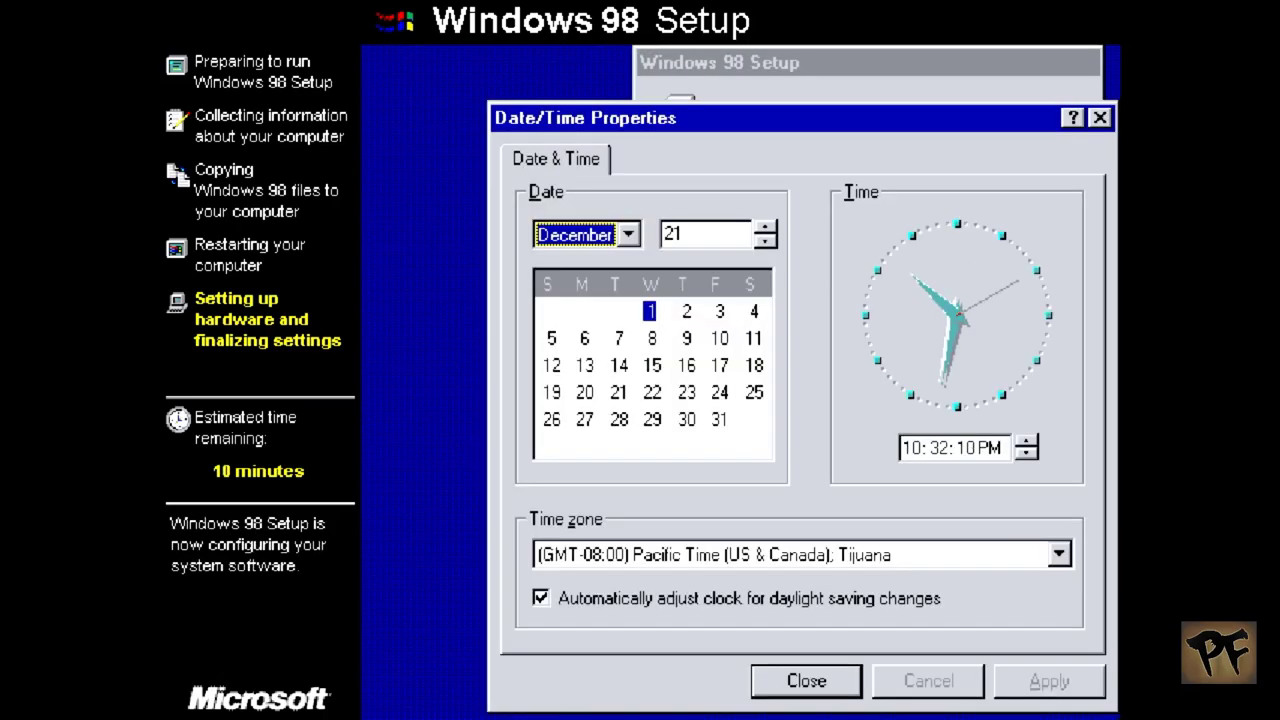
# Step: Use the (GMT-03:00) Brasilia time zone without daylight saving, set the clock to 7:32 PM, and confirm
pyautogui.click(843, 554)
pyautogui.click(841, 516)
pyautogui.click(715, 598)
pyautogui.click(990, 448)
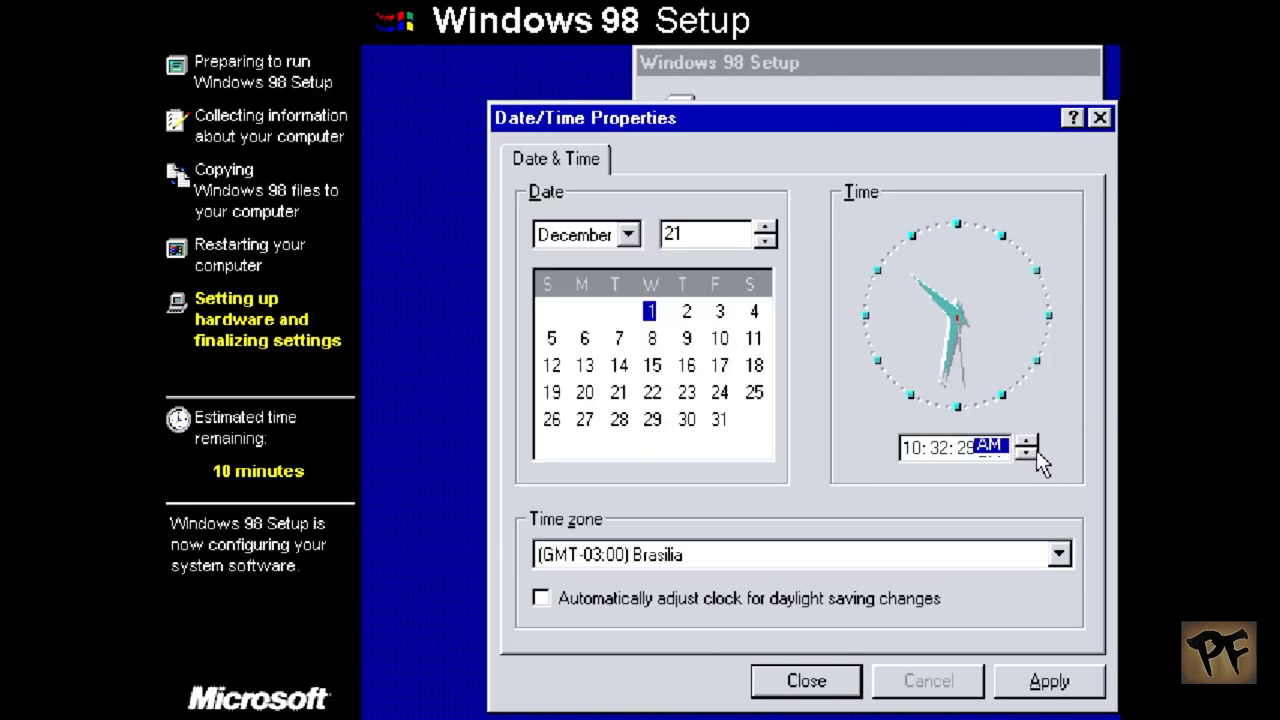
pyautogui.click(915, 445)
pyautogui.write('7')
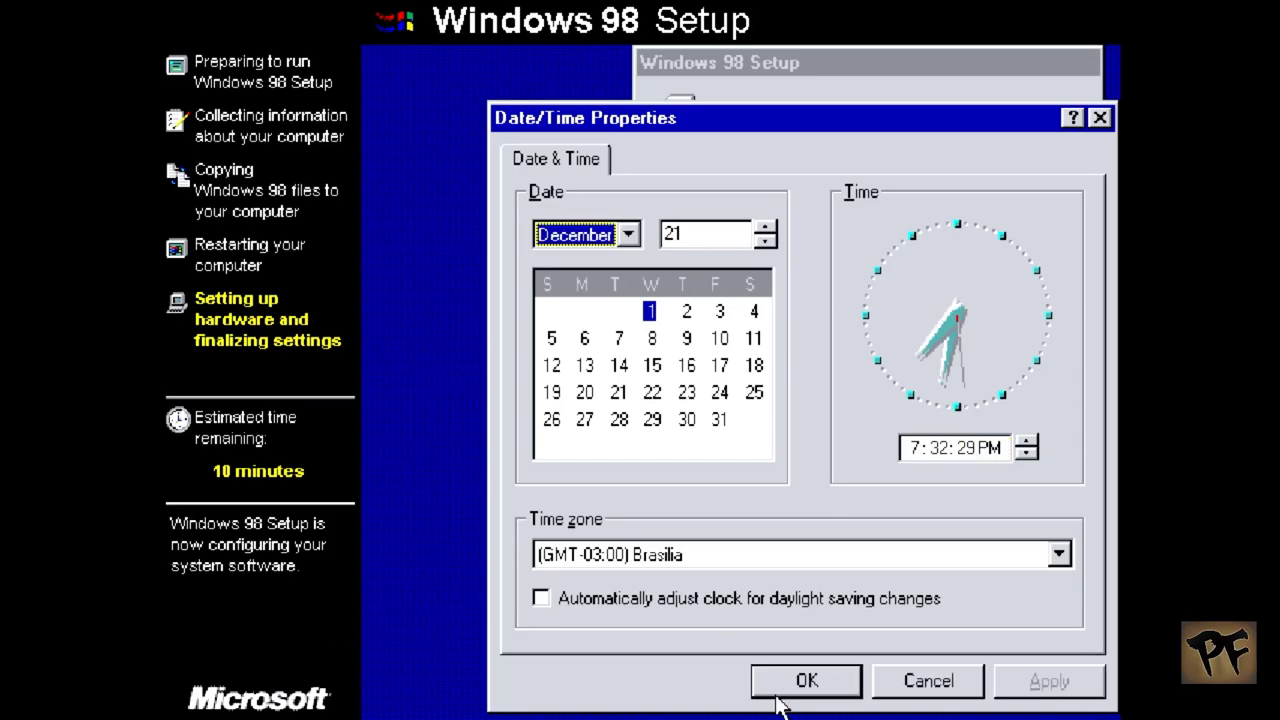
pyautogui.click(800, 681)
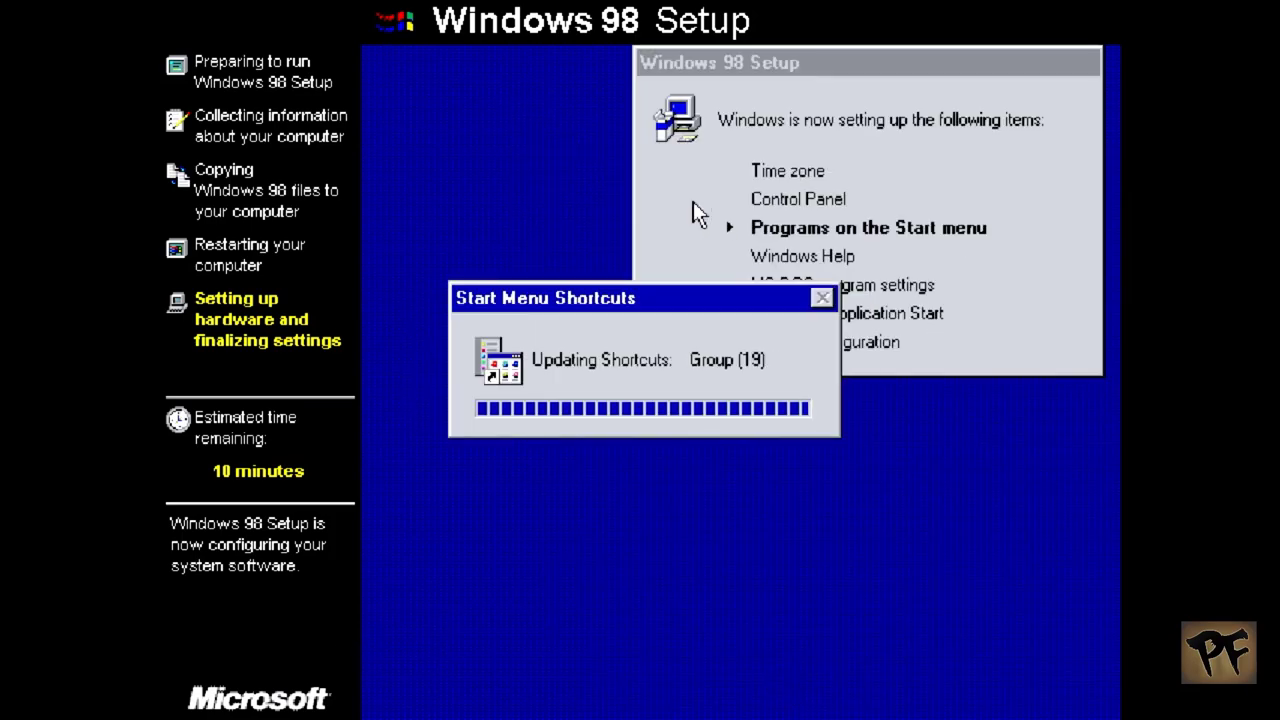
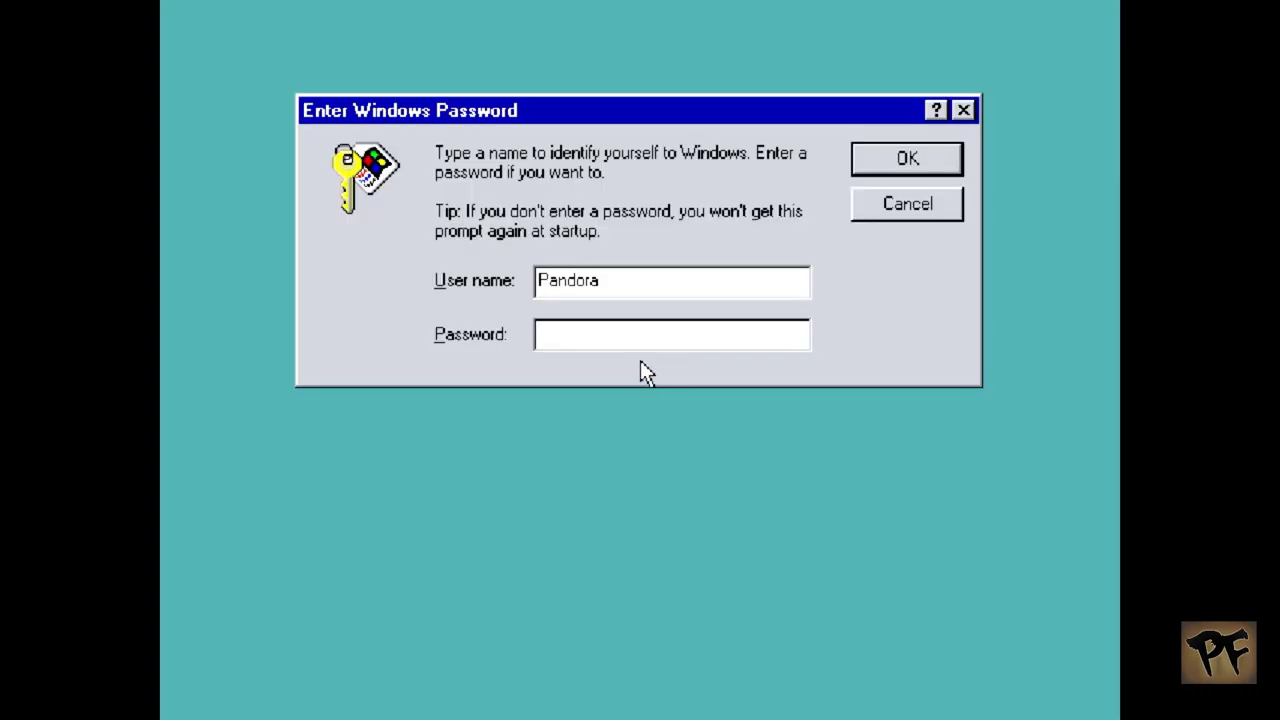
# Step: Log on to Windows 98 without a password and close the Welcome to Windows 98 screen
pyautogui.press('Return')
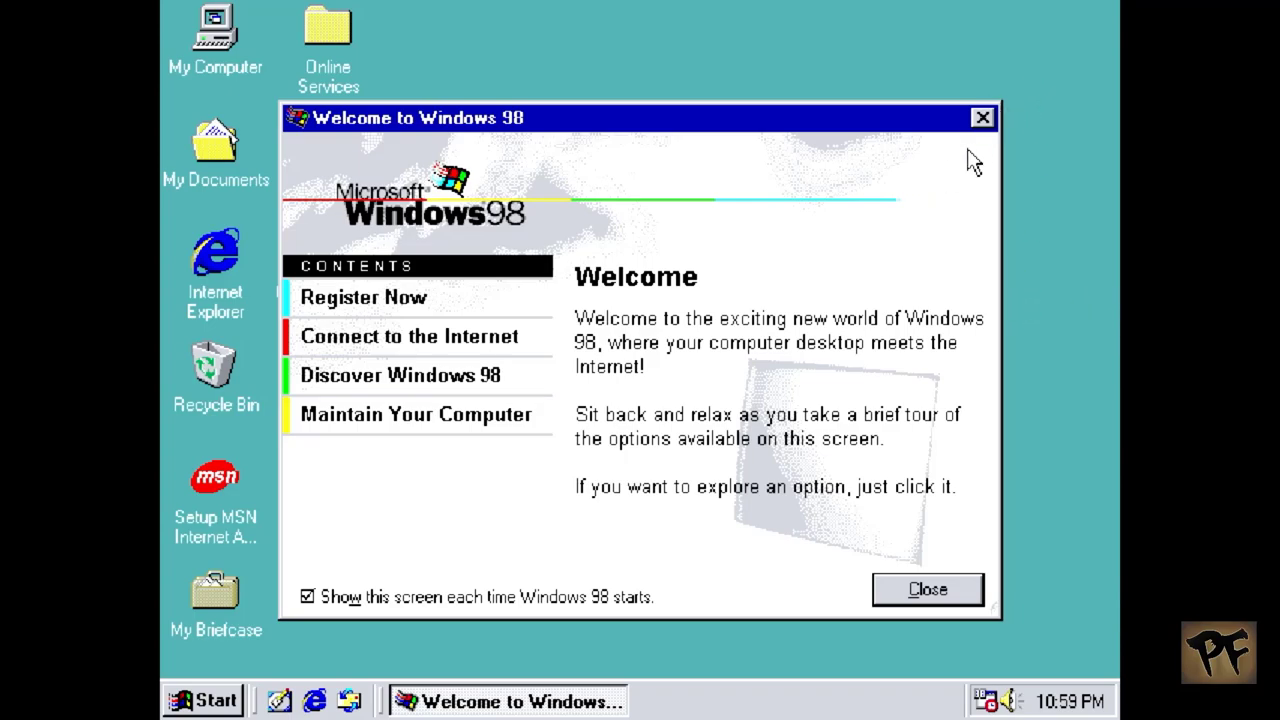
pyautogui.click(983, 119)
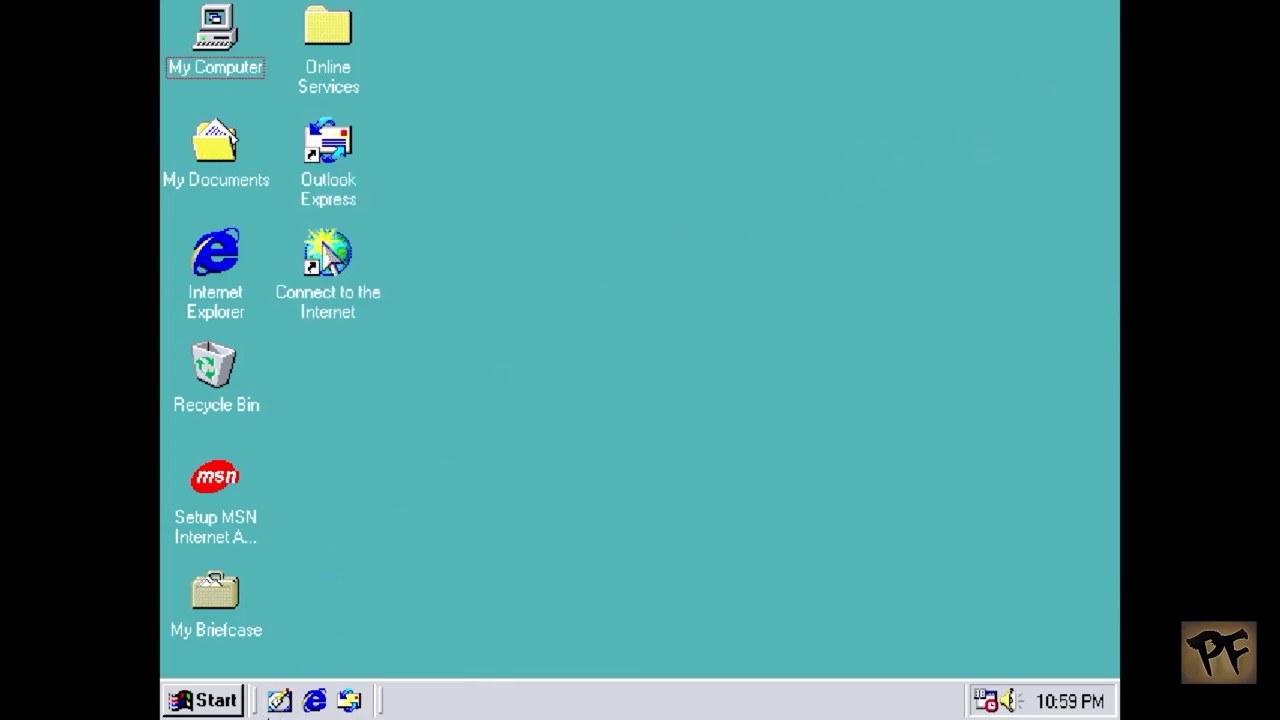
# Step: Open the Control Panel through the Start menu's Settings submenu
pyautogui.click(205, 700)
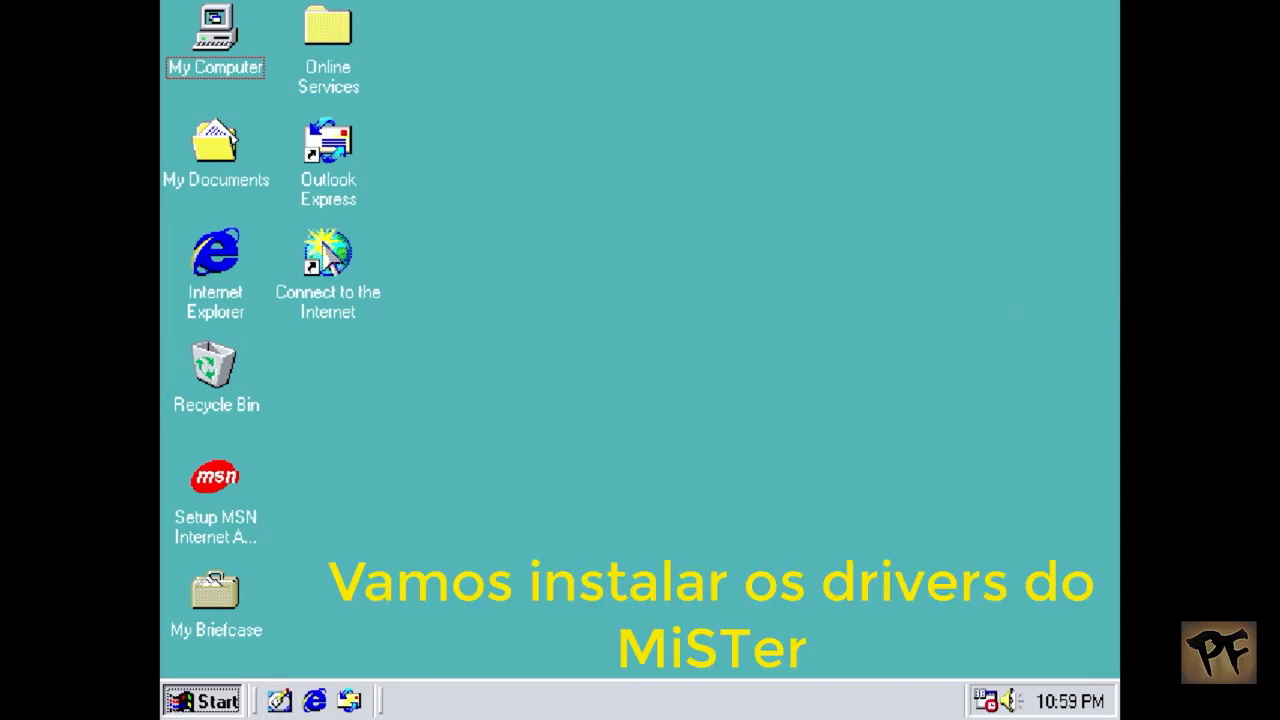
pyautogui.moveTo(366, 463)
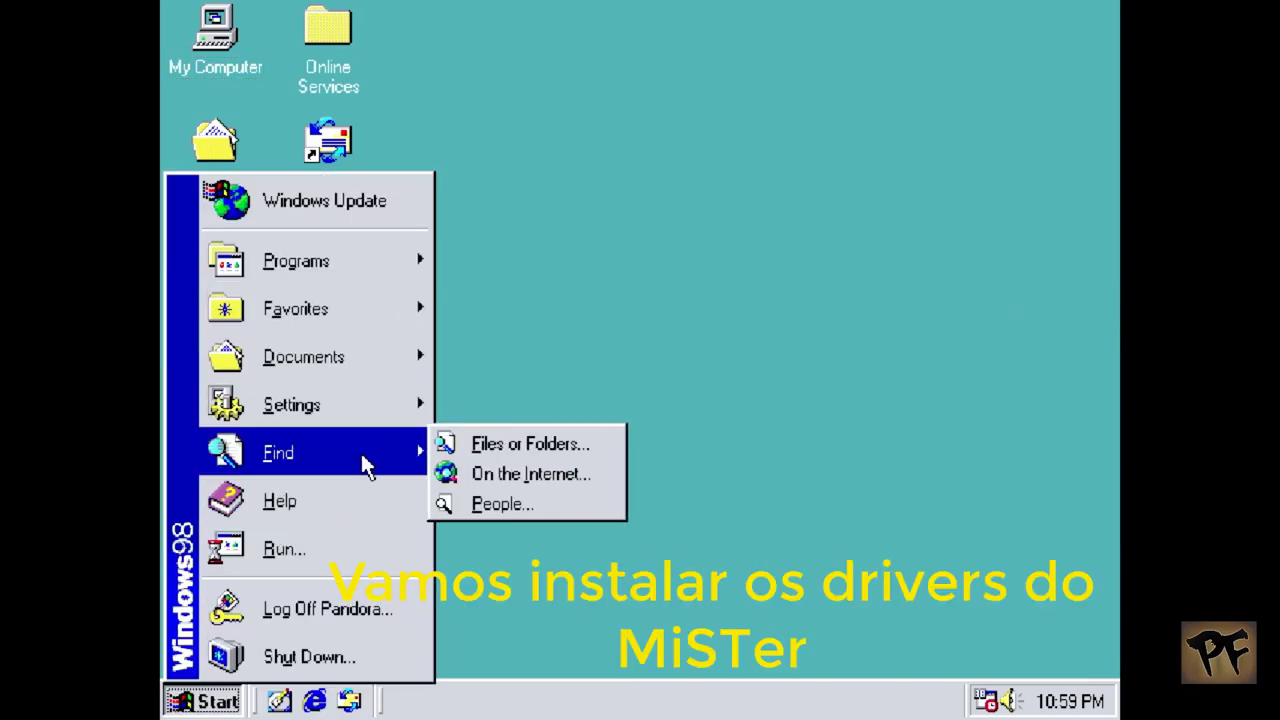
pyautogui.moveTo(366, 416)
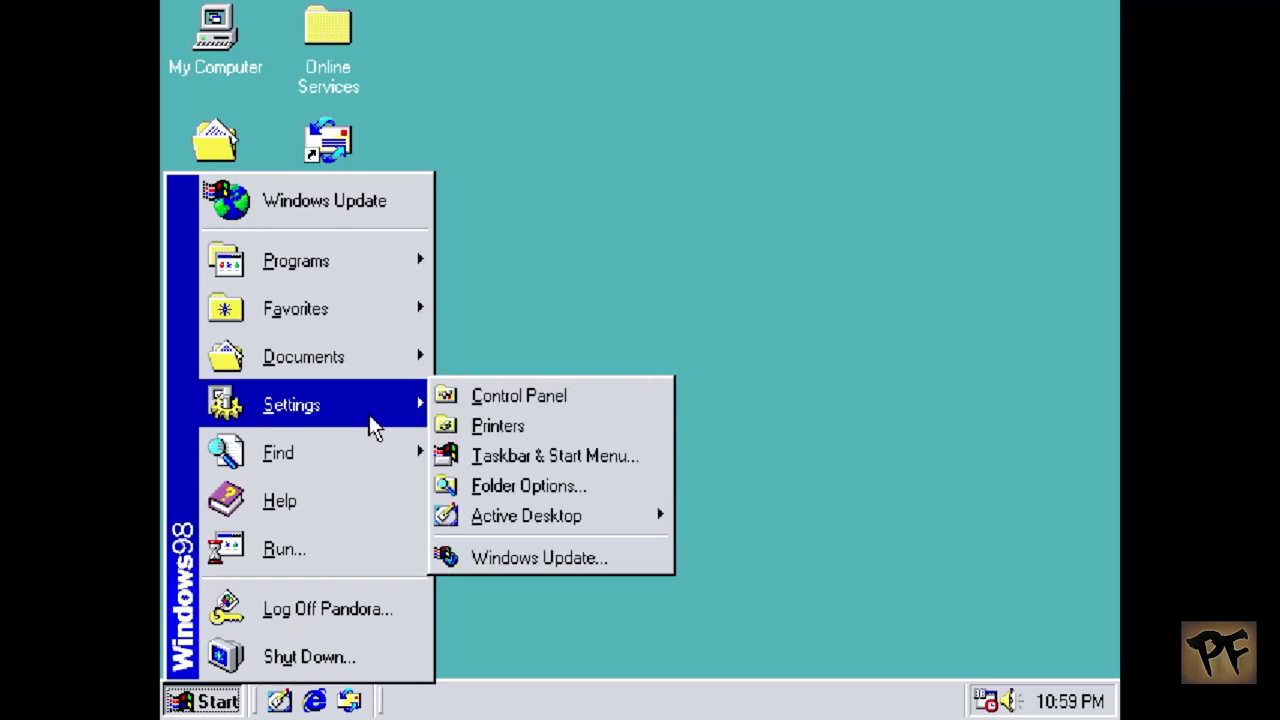
pyautogui.click(476, 398)
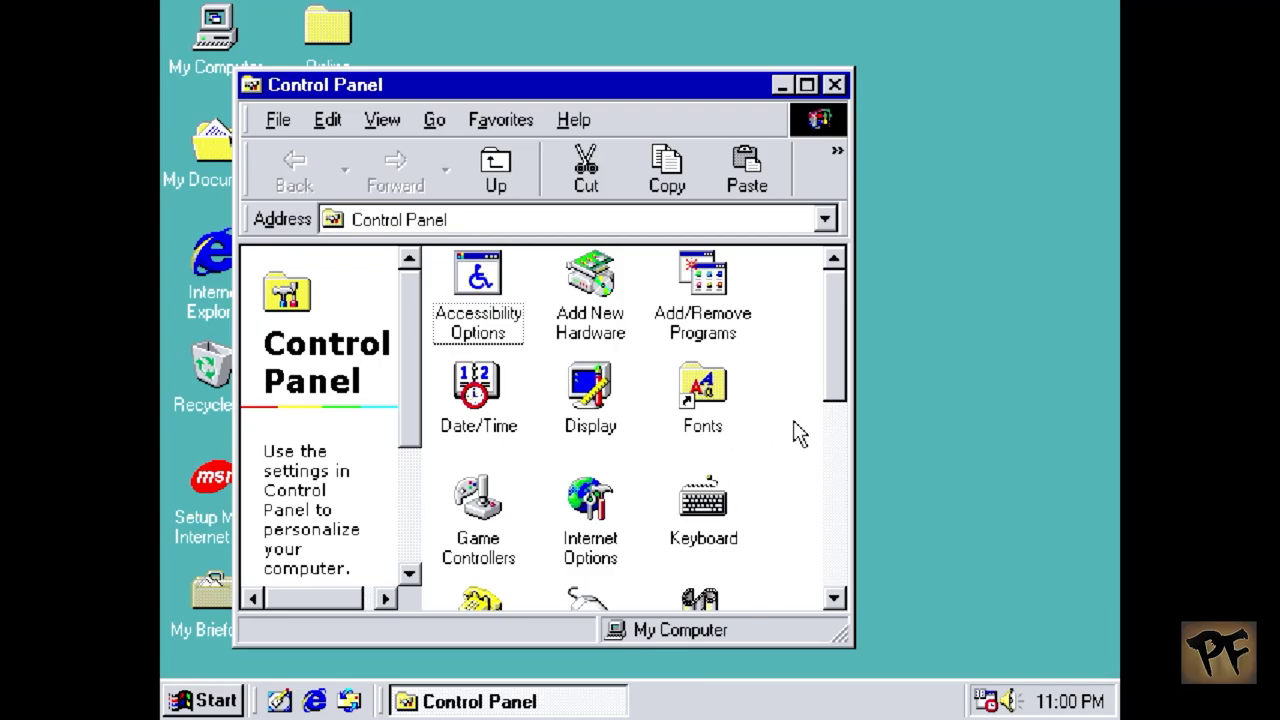
# Step: Open System's Device Manager and select Tseng Labs ET4000 under Display adapters
pyautogui.moveTo(841, 327); pyautogui.dragTo(862, 612)
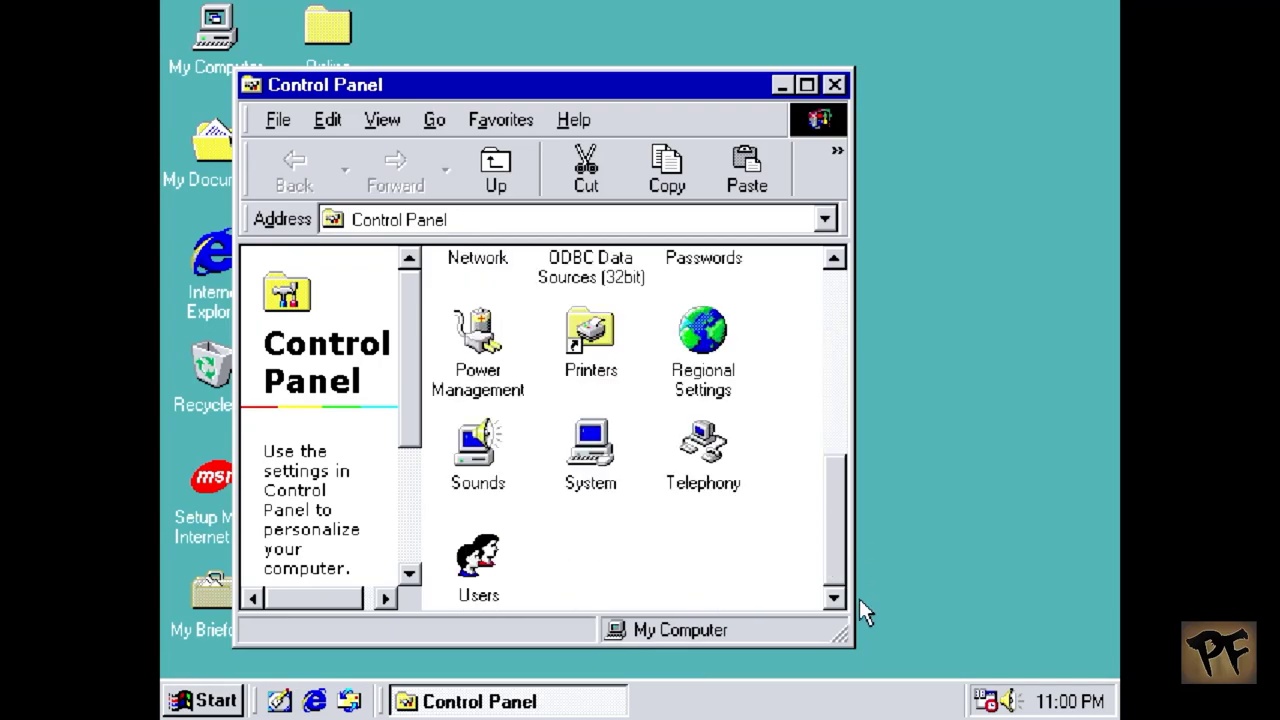
pyautogui.doubleClick(591, 450)
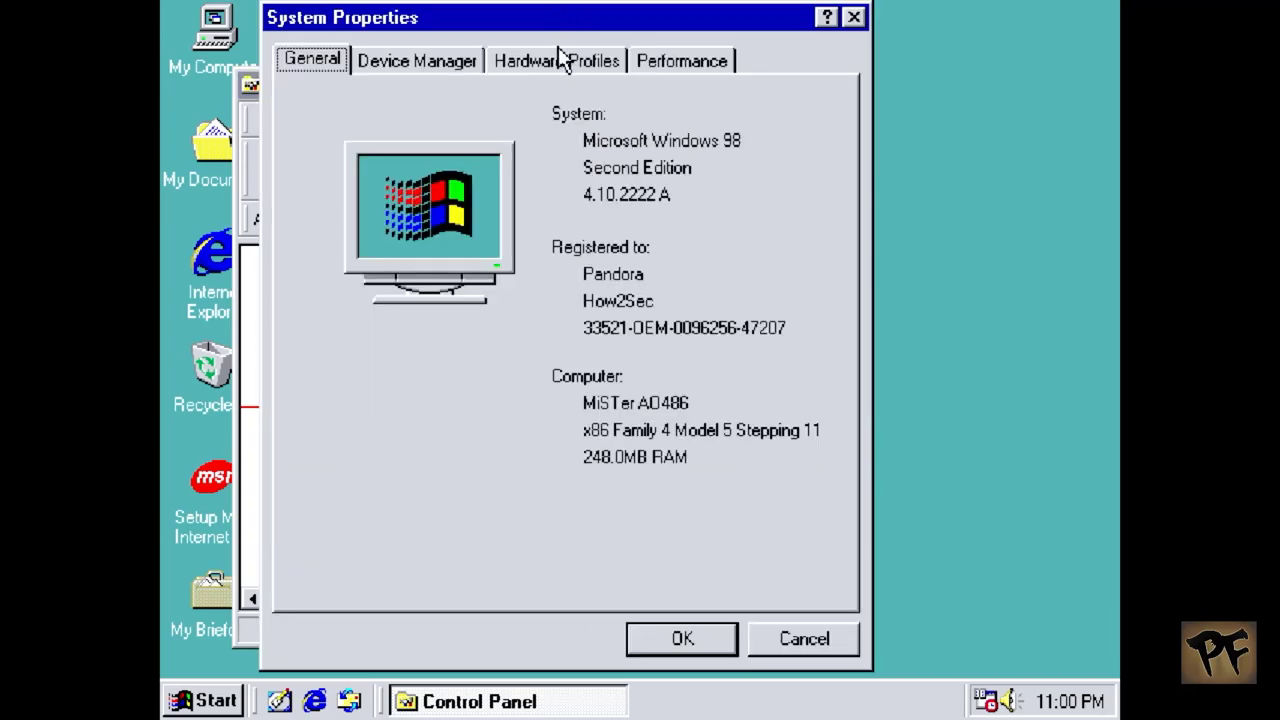
pyautogui.click(455, 61)
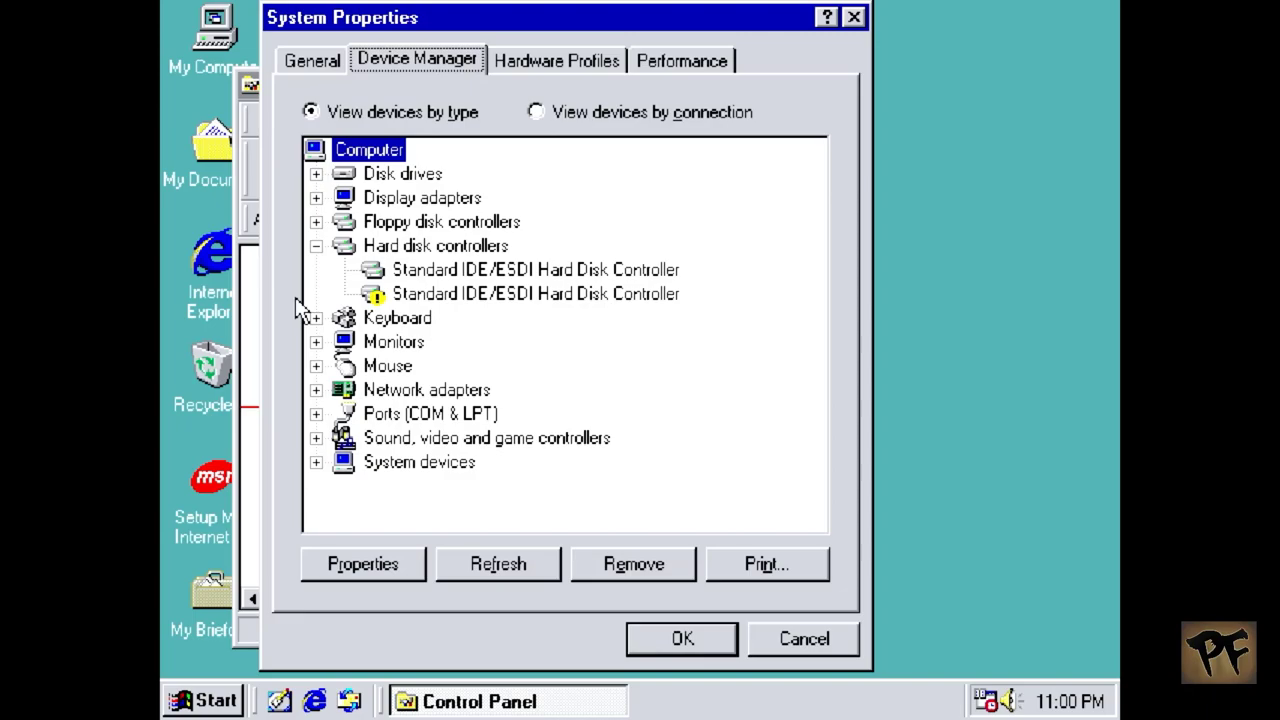
pyautogui.doubleClick(410, 198)
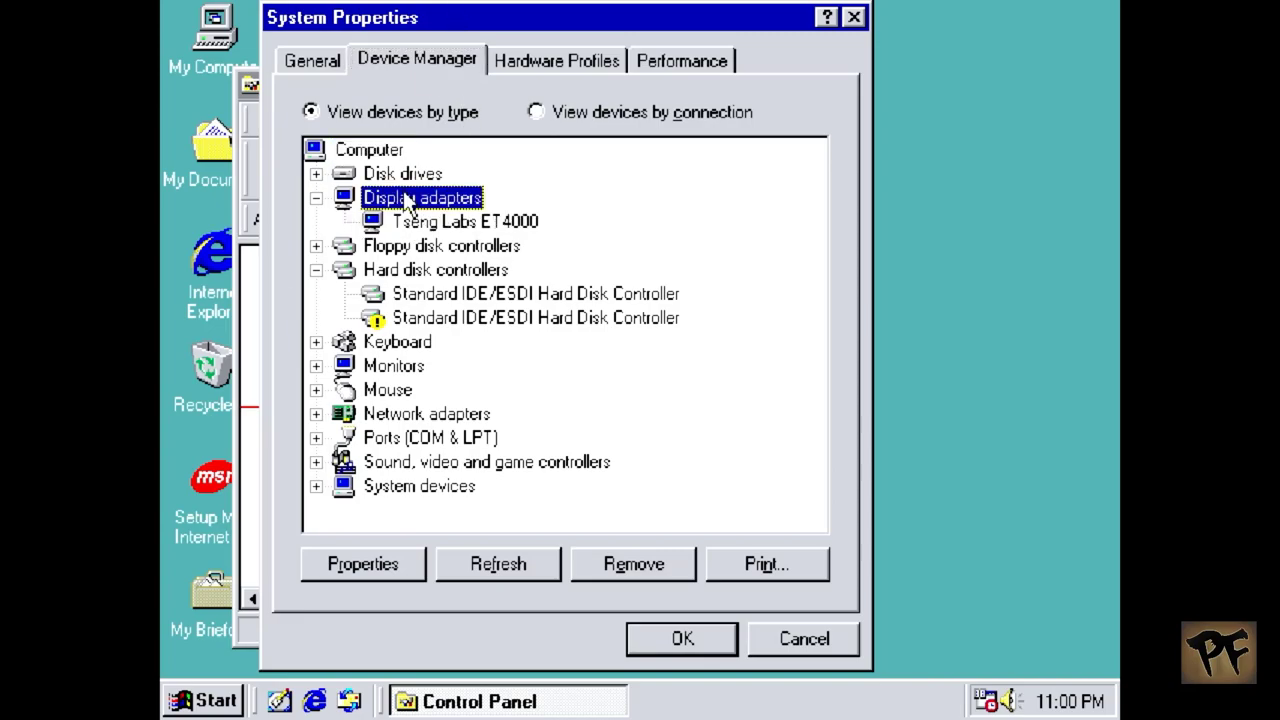
pyautogui.click(484, 227)
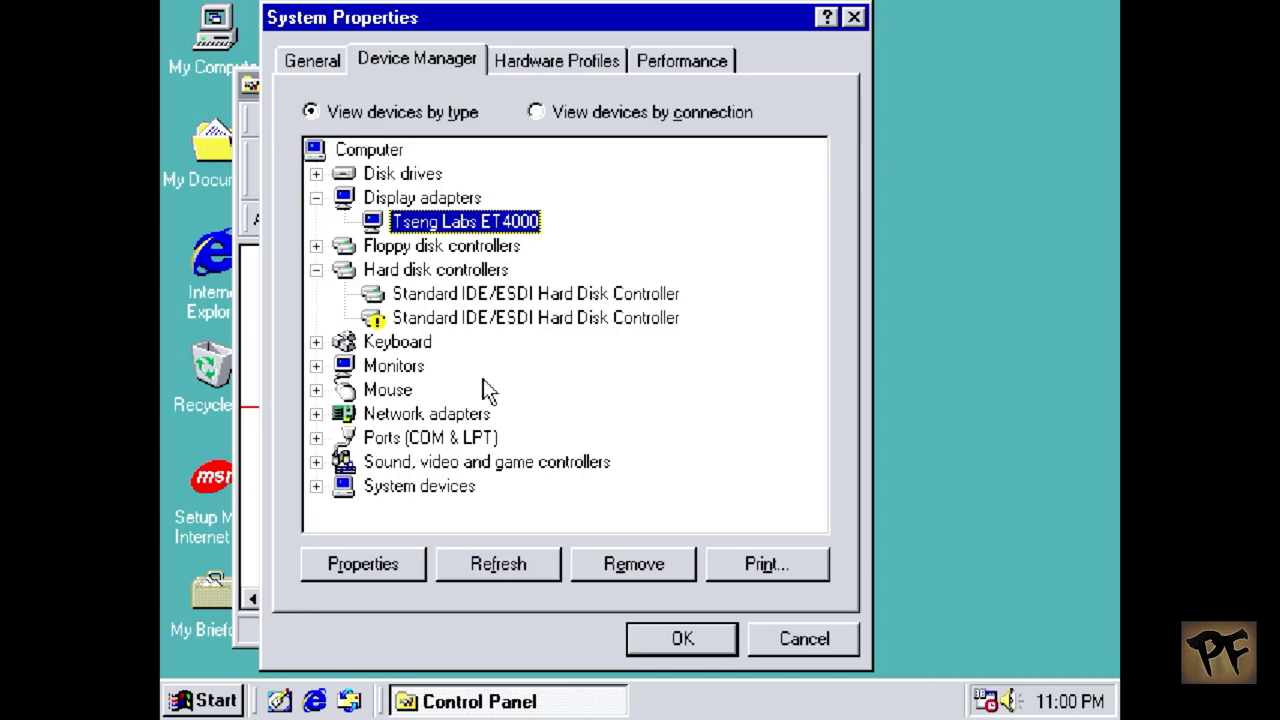
# Step: Start a driver update for the Tseng Labs ET4000, picking from a list via Have Disk
pyautogui.click(388, 567)
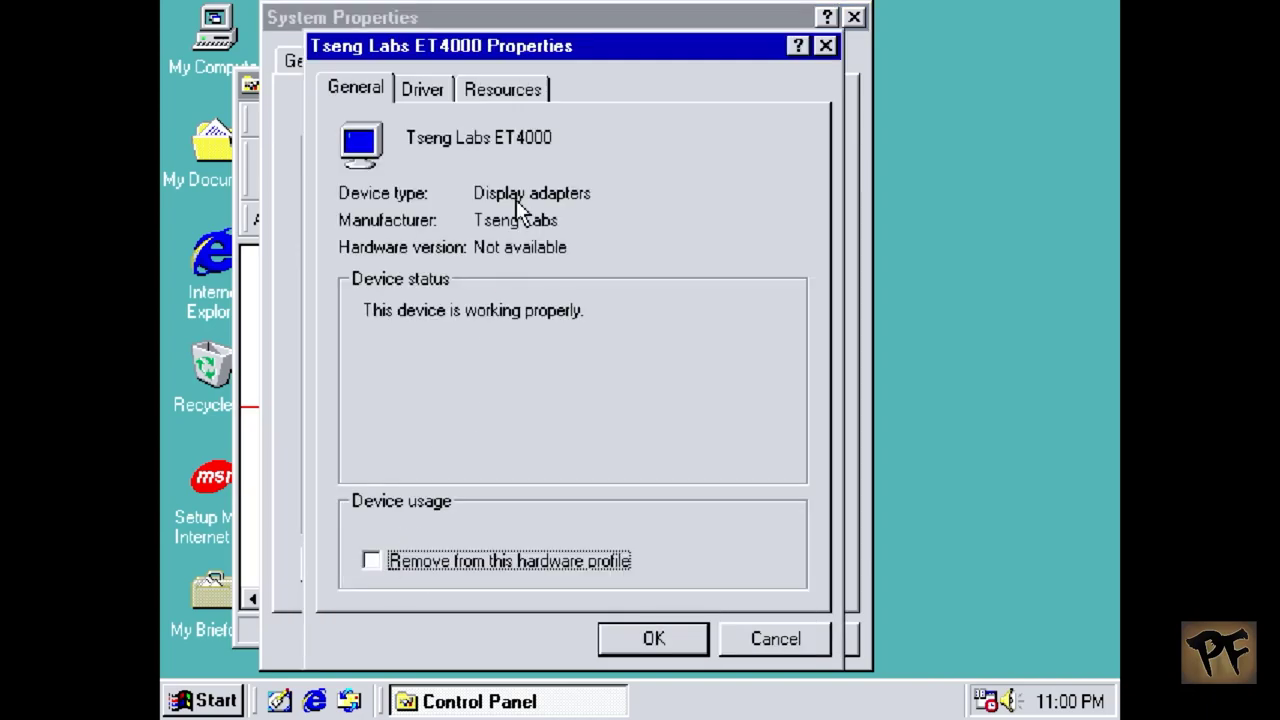
pyautogui.click(422, 88)
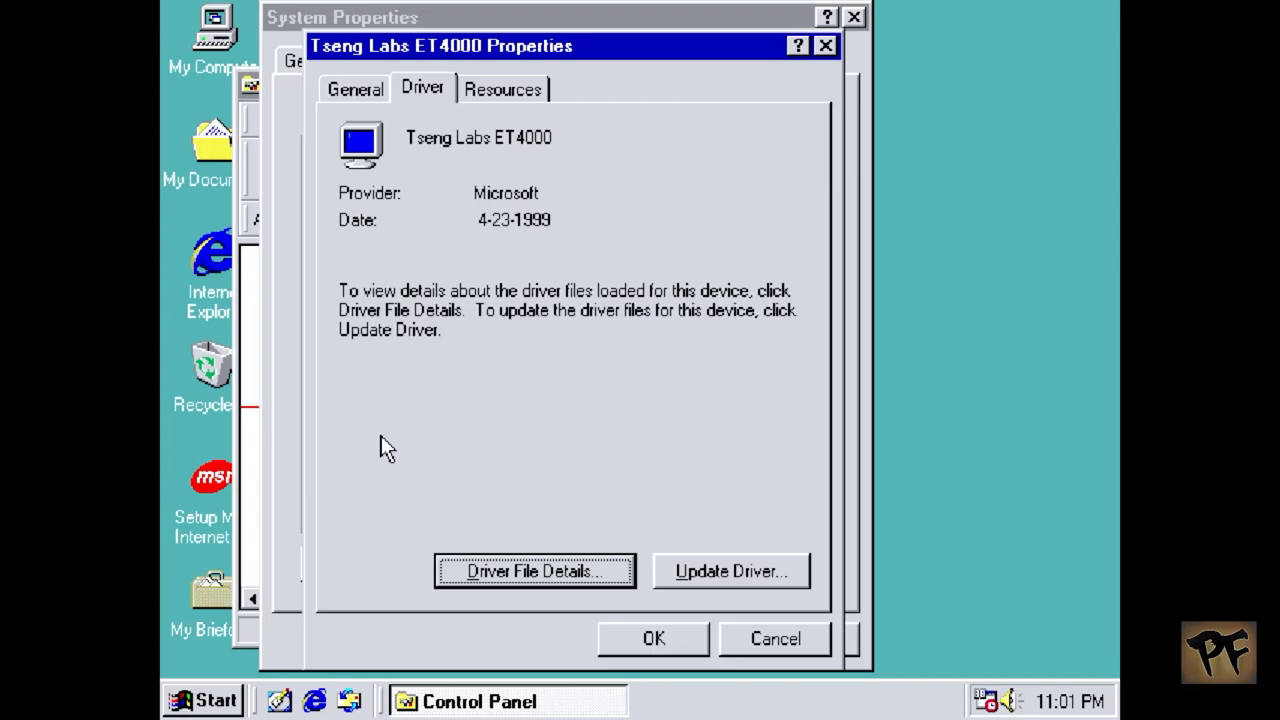
pyautogui.click(724, 586)
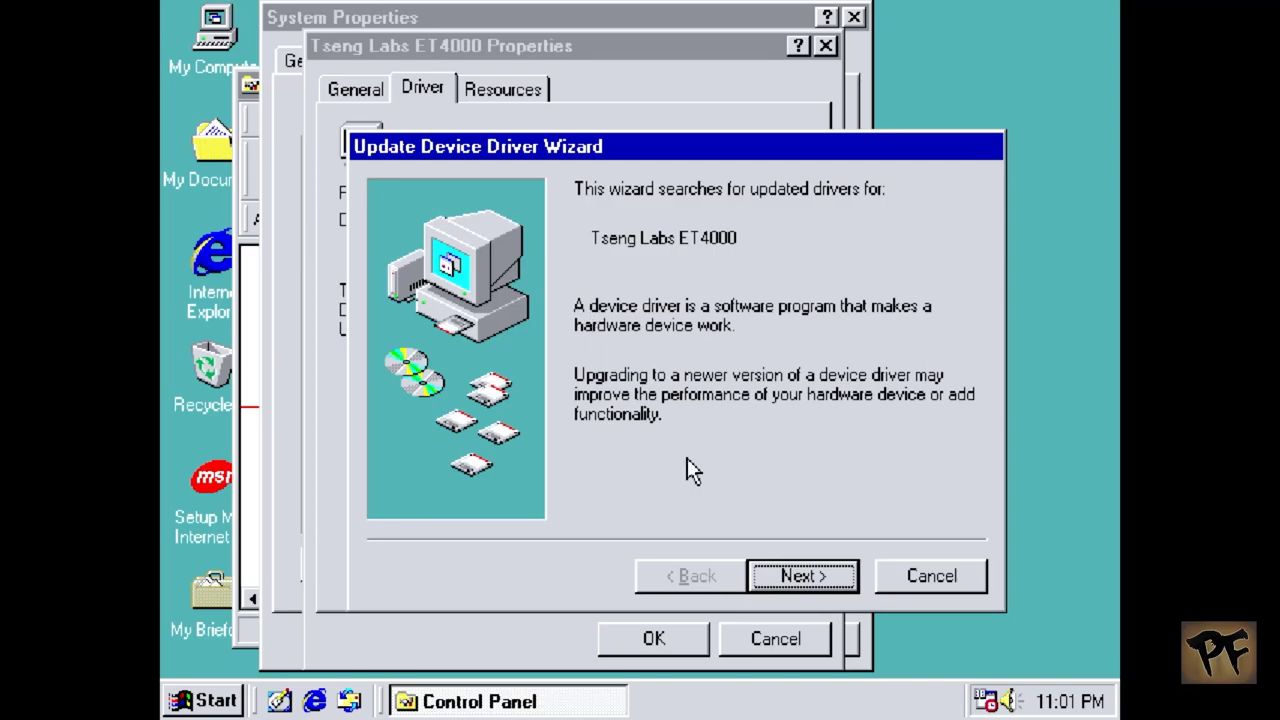
pyautogui.click(838, 588)
pyautogui.click(629, 308)
pyautogui.click(832, 583)
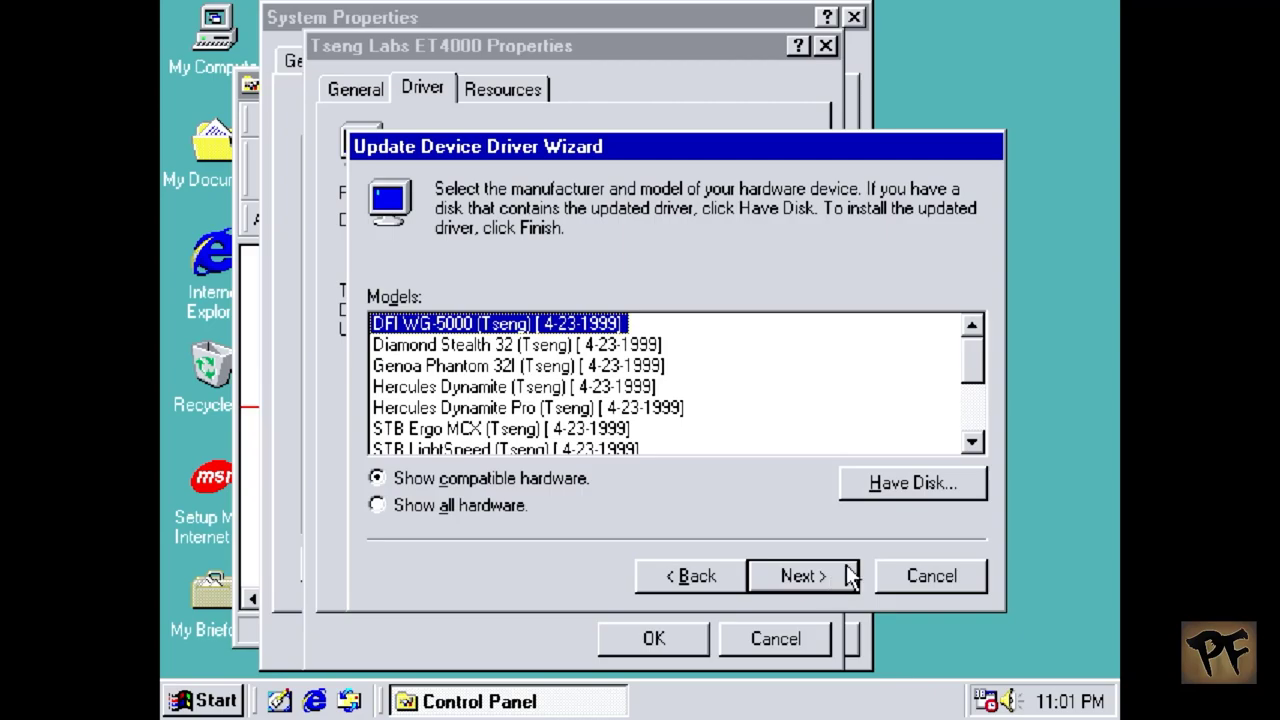
pyautogui.click(879, 485)
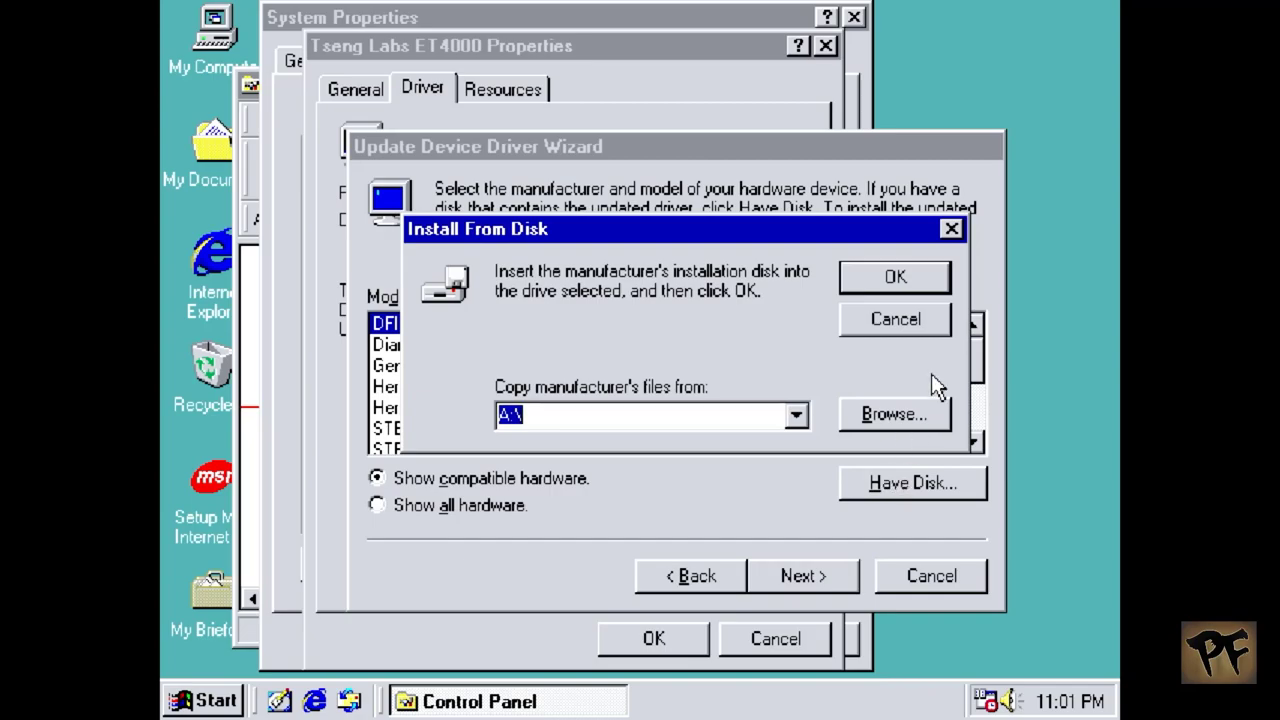
# Step: Point the installer to misterfb.inf in C:\drivers
pyautogui.click(928, 418)
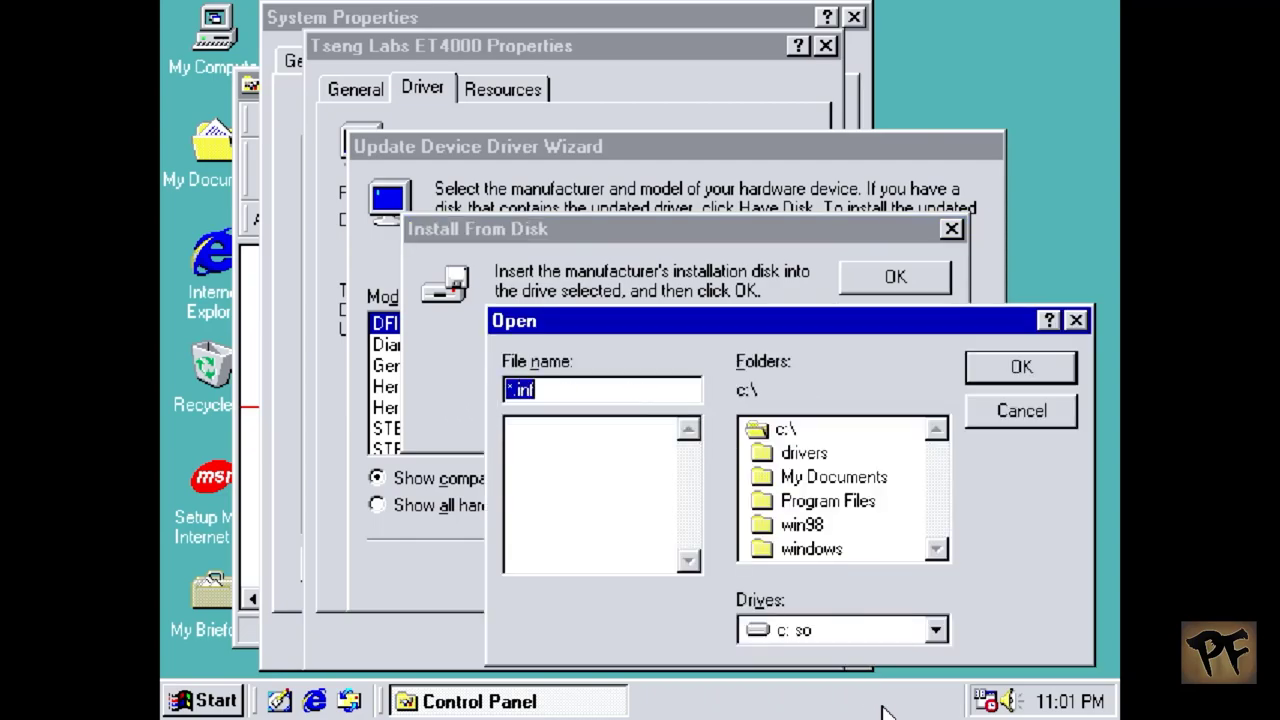
pyautogui.click(795, 460)
pyautogui.doubleClick(795, 460)
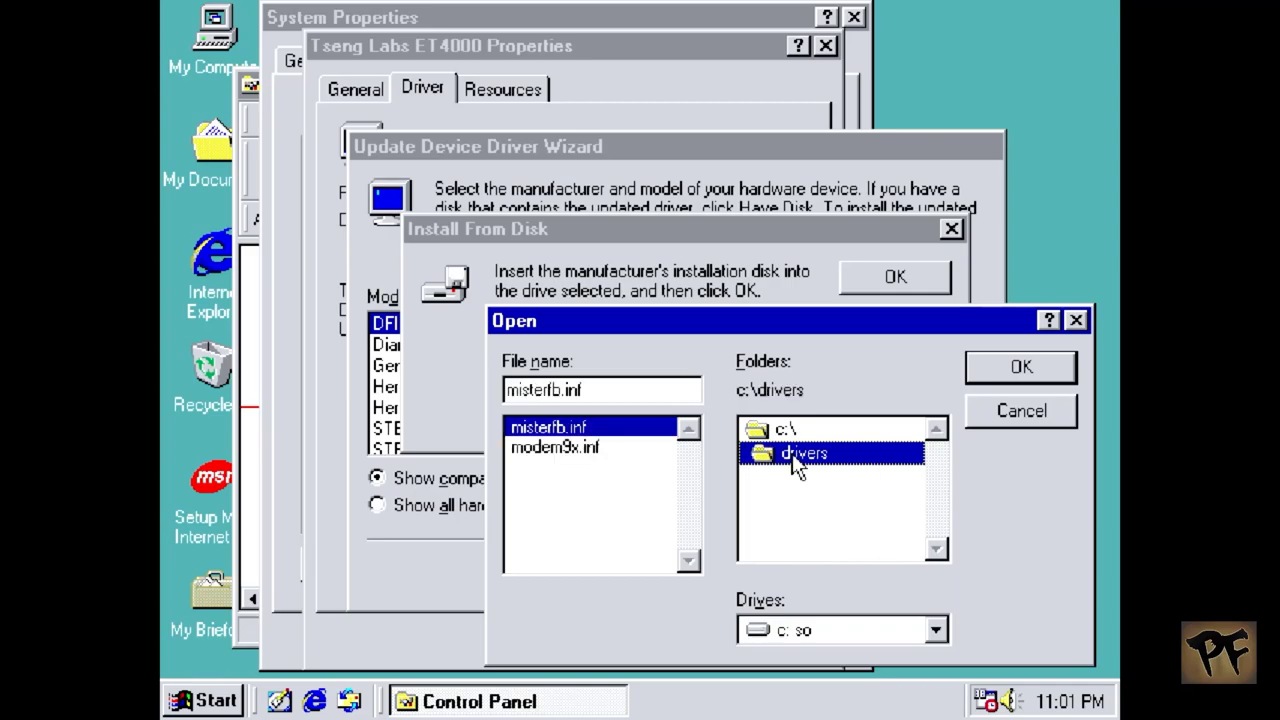
pyautogui.click(988, 360)
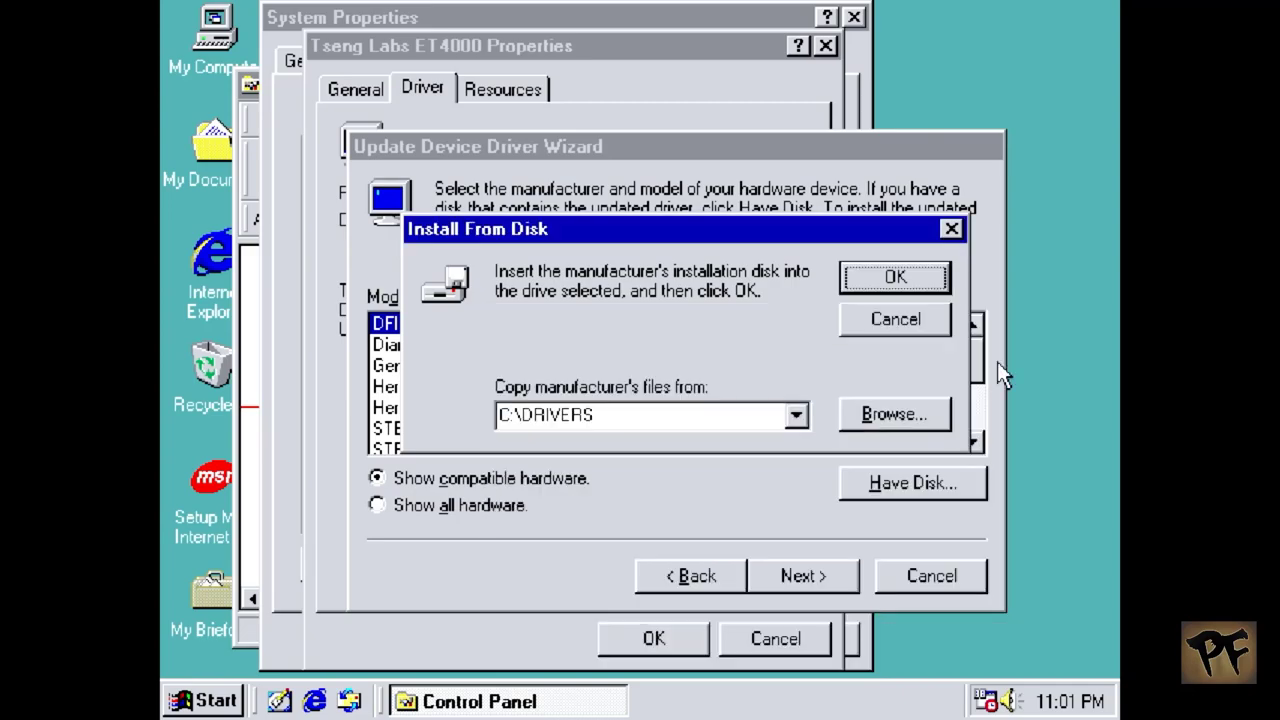
pyautogui.click(915, 280)
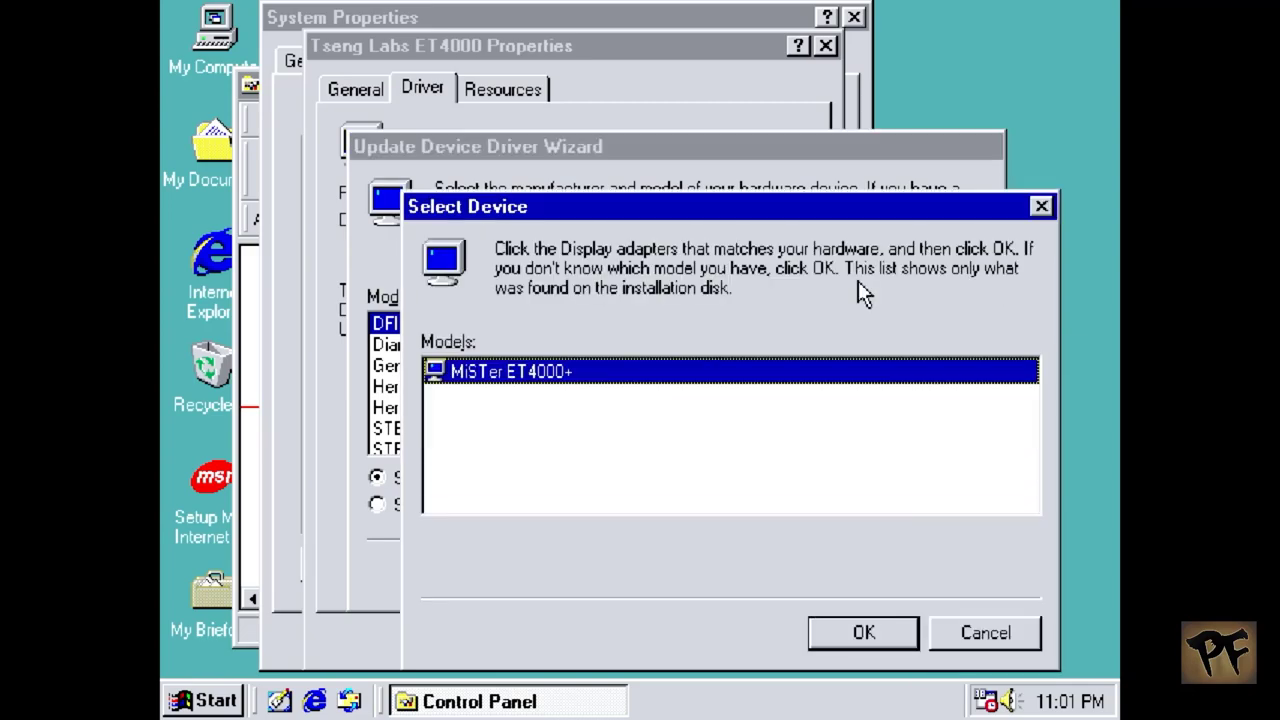
# Step: Install the MiSTer ET4000+ driver, accepting the warning, and restart the computer
pyautogui.click(849, 643)
pyautogui.click(556, 432)
pyautogui.click(805, 576)
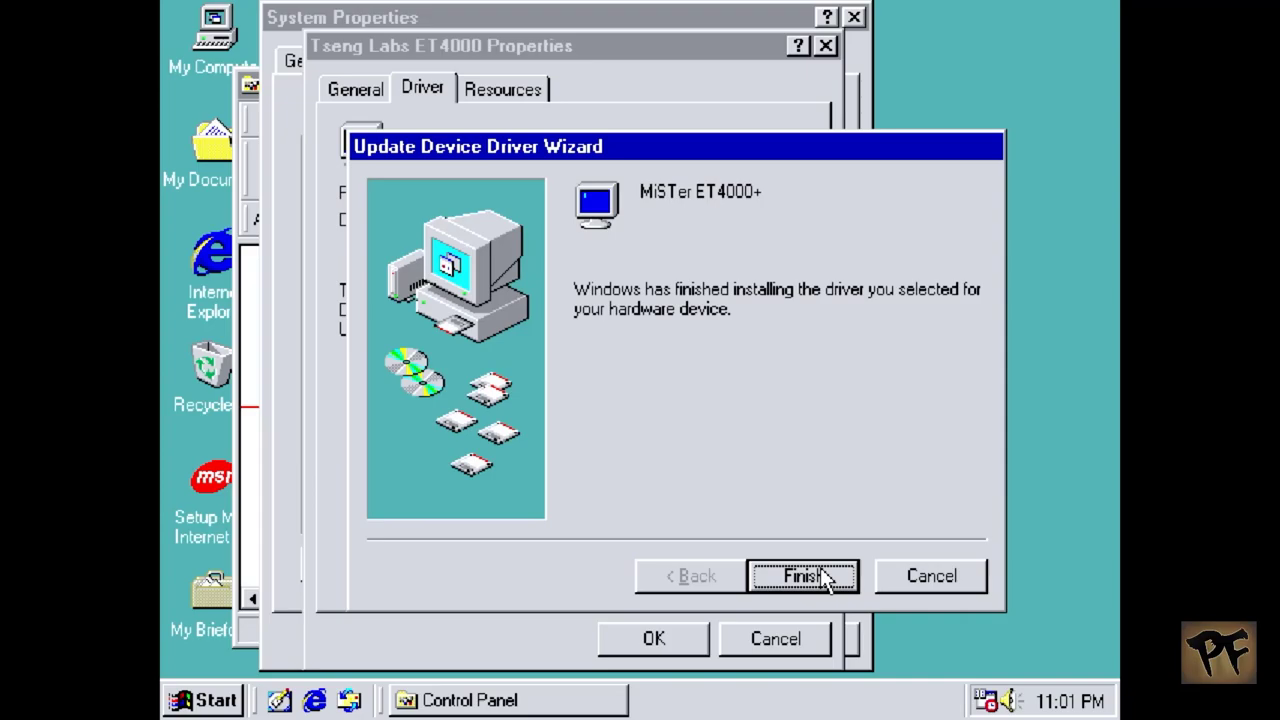
pyautogui.click(822, 577)
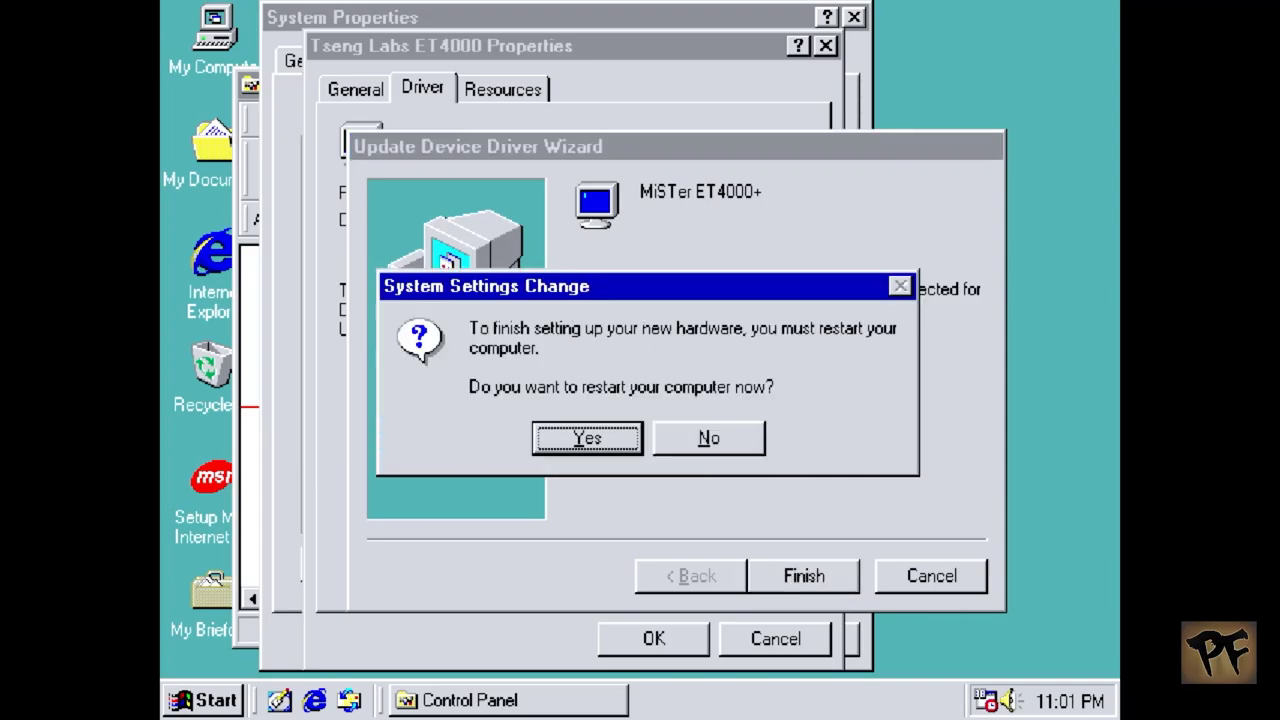
pyautogui.click(634, 450)
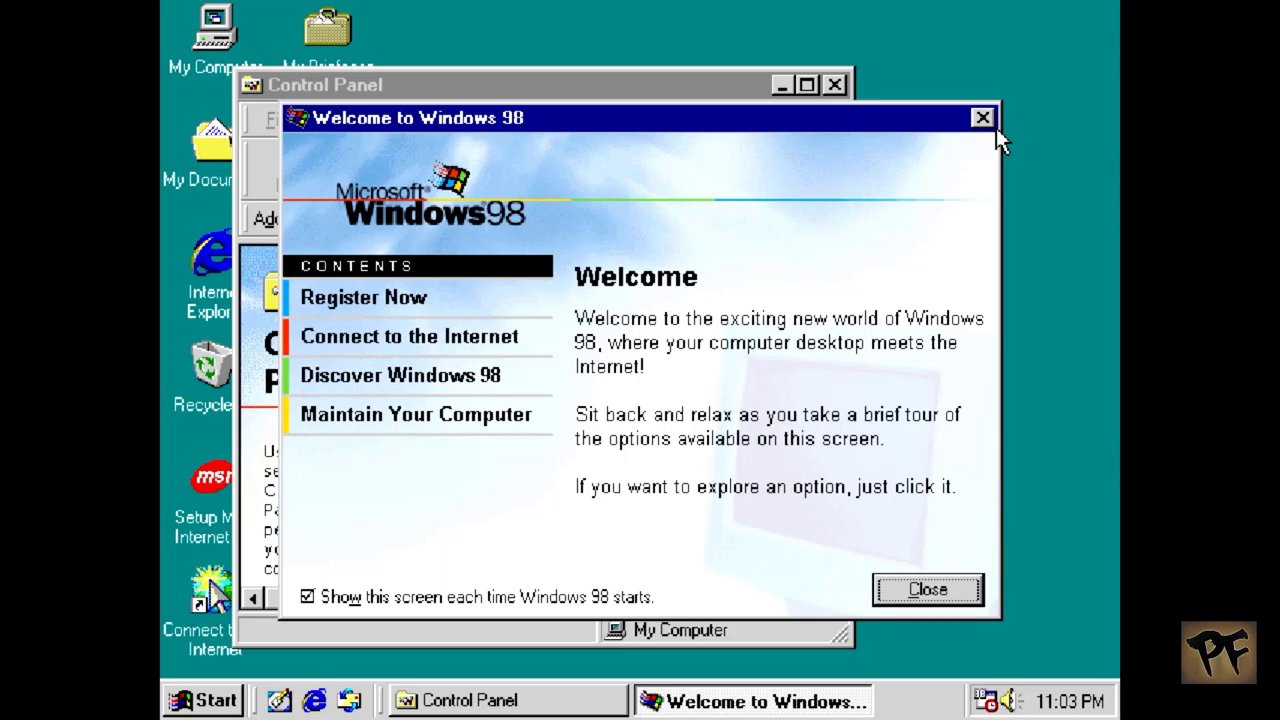
# Step: After the reboot, open Display Properties from the desktop's right-click menu
pyautogui.click(1043, 208)
pyautogui.rightClick(1043, 210)
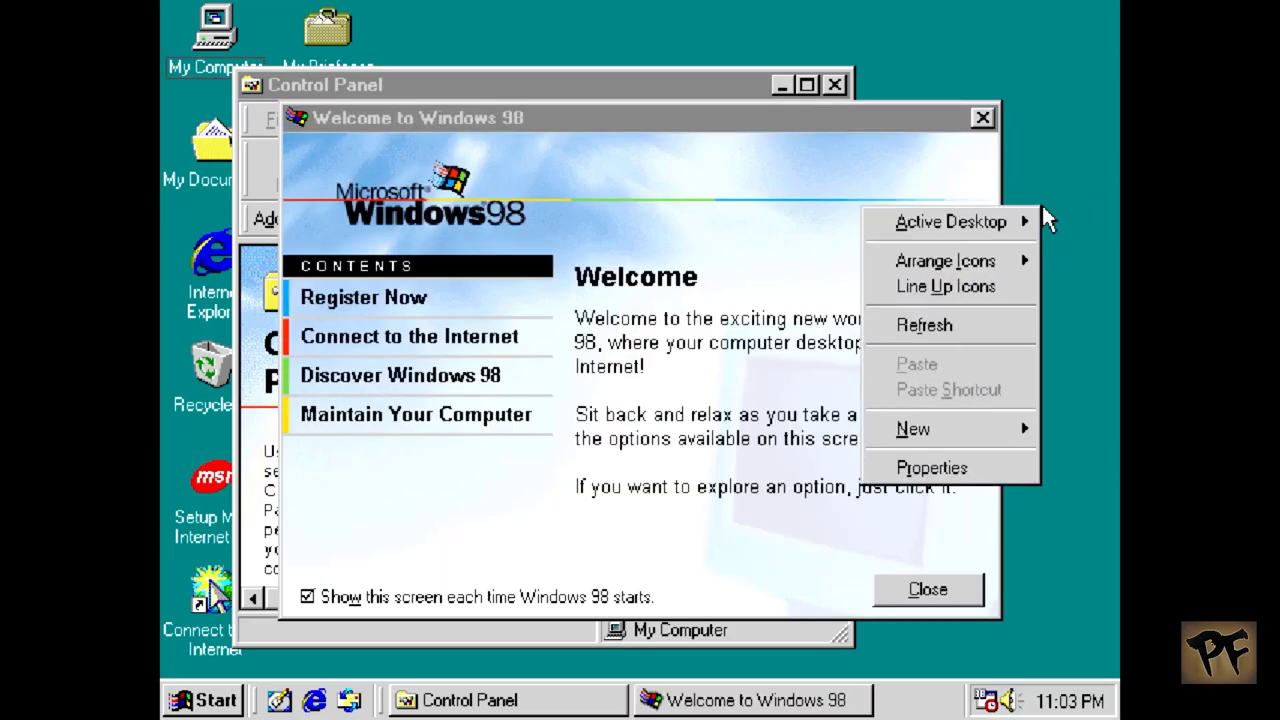
pyautogui.click(985, 468)
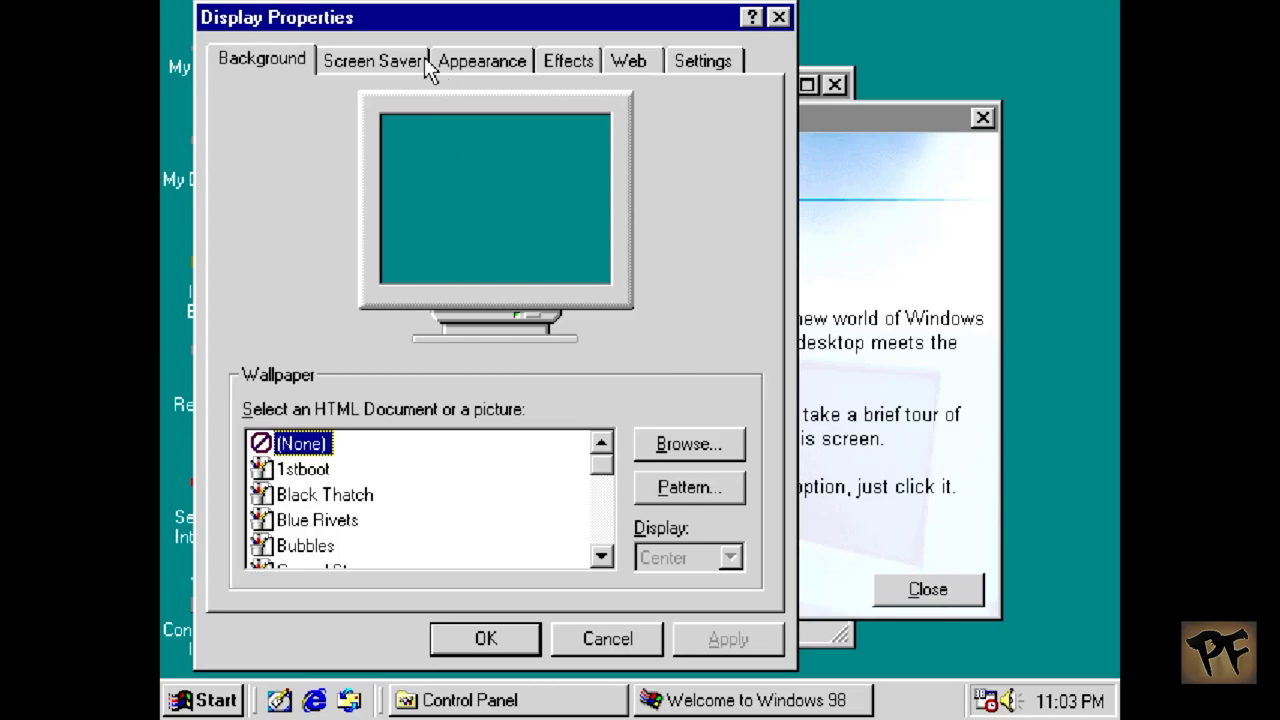
# Step: Set colour depth to High Color (16 bit), applying it without restarting
pyautogui.click(670, 56)
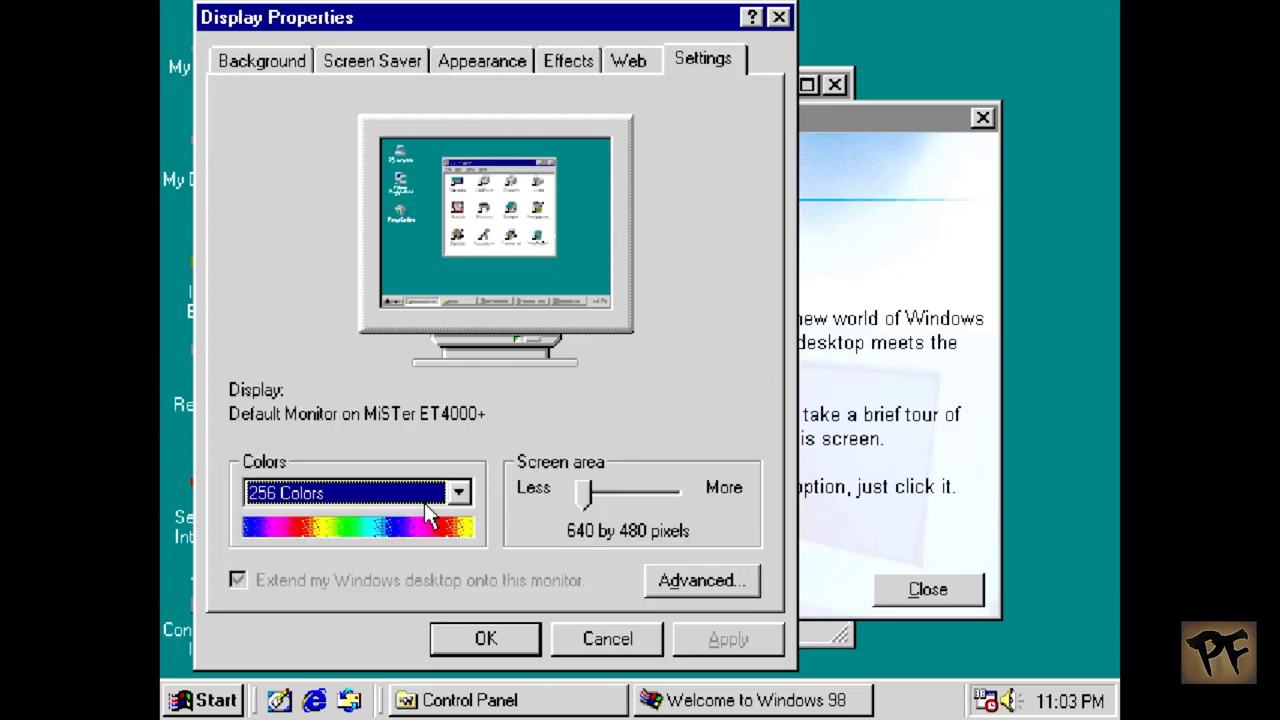
pyautogui.click(458, 492)
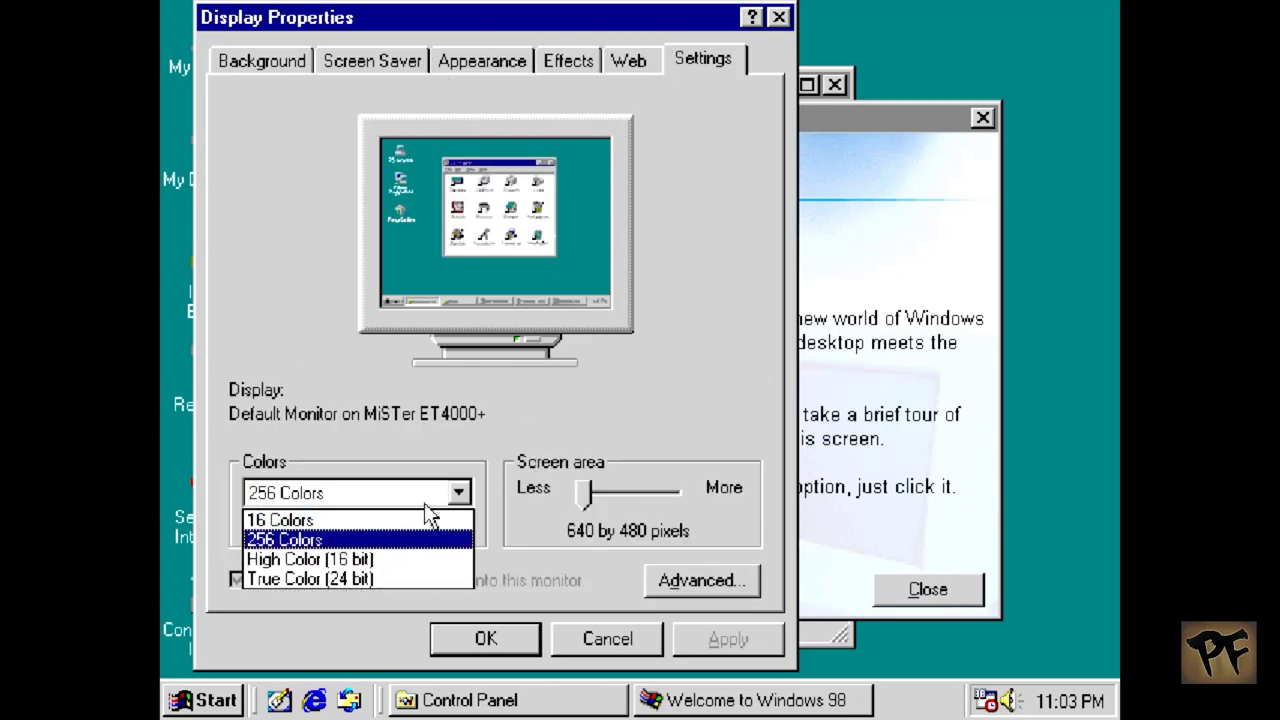
pyautogui.click(410, 560)
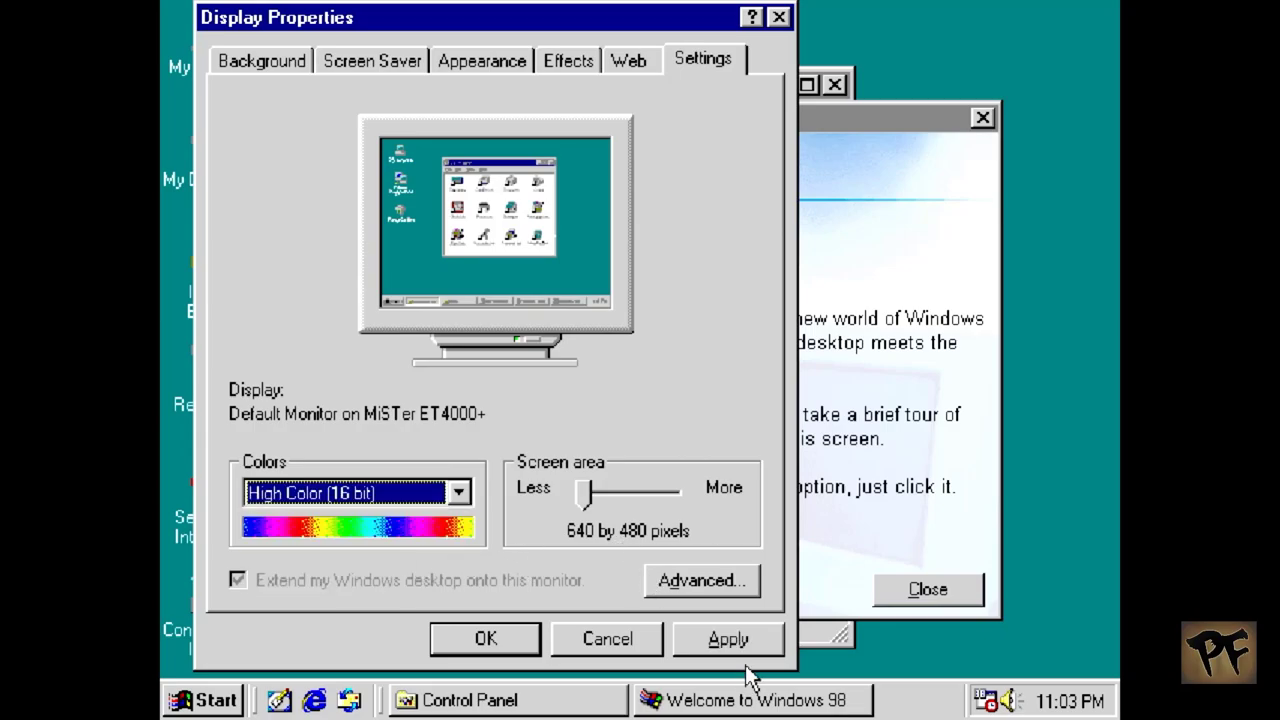
pyautogui.click(752, 630)
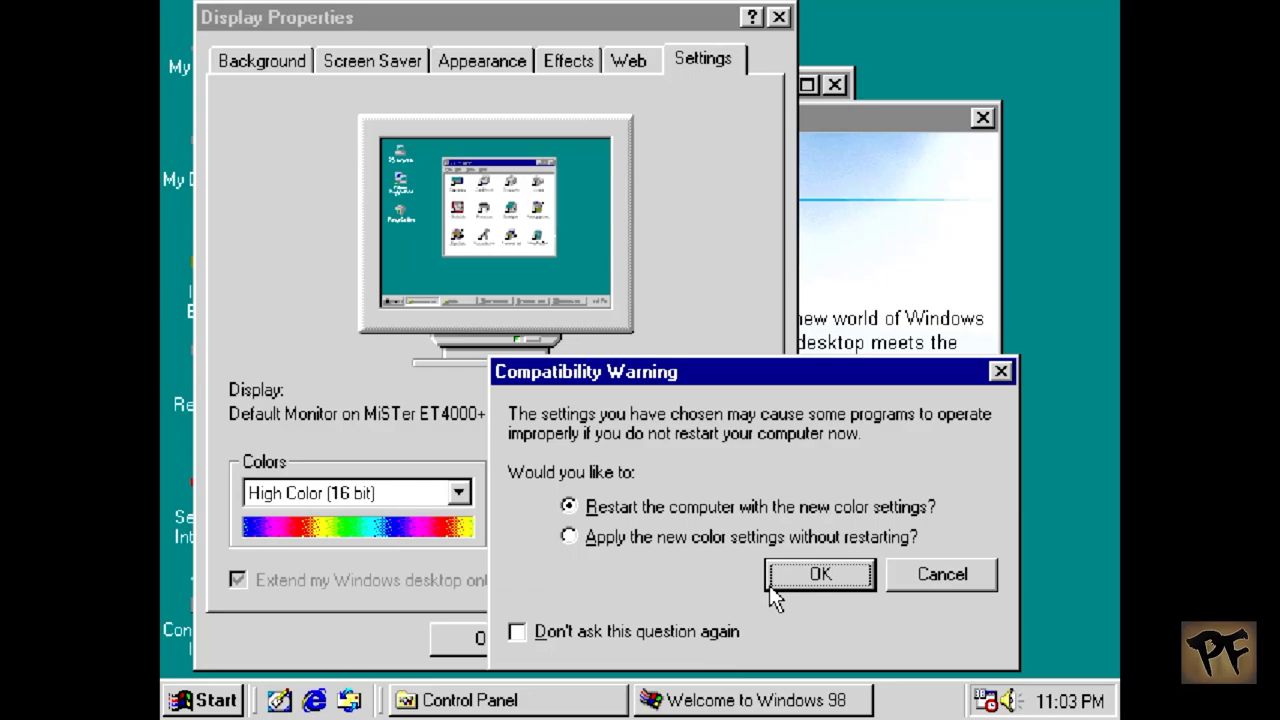
pyautogui.click(721, 541)
pyautogui.click(812, 576)
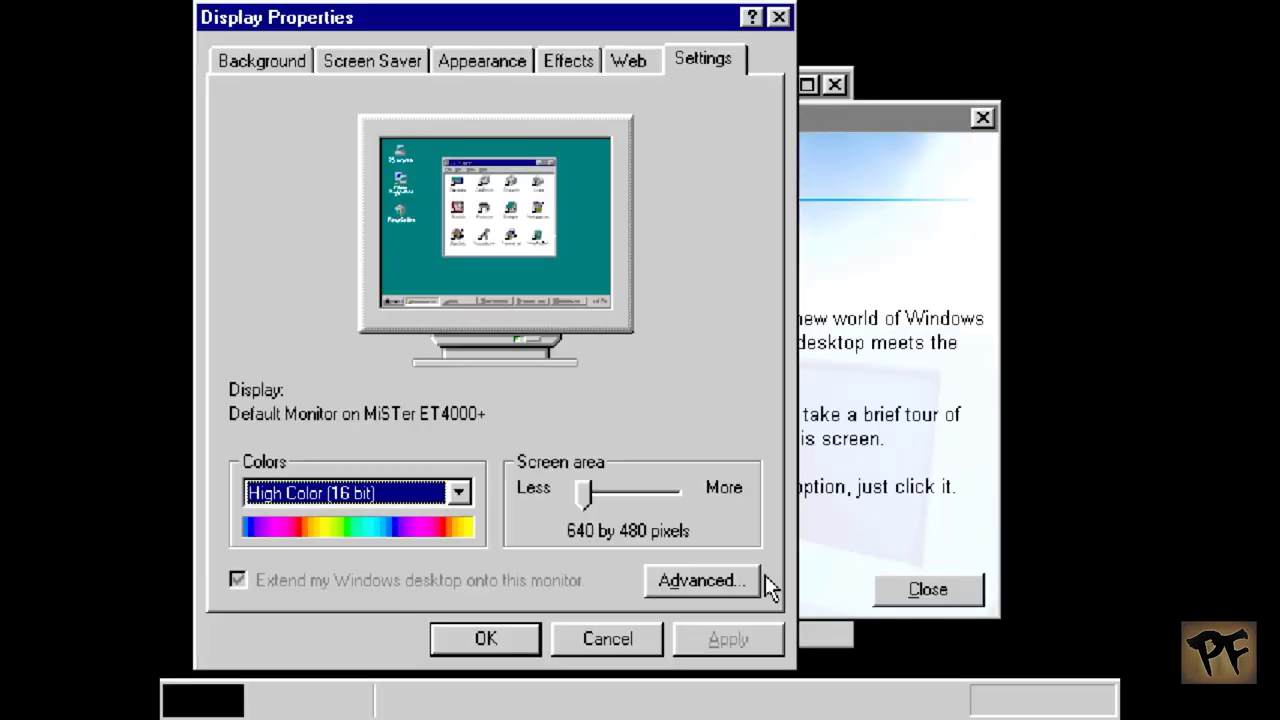
# Step: Set the screen area to 800 by 600 pixels, keep it, and close Display Properties
pyautogui.moveTo(597, 492); pyautogui.dragTo(613, 494)
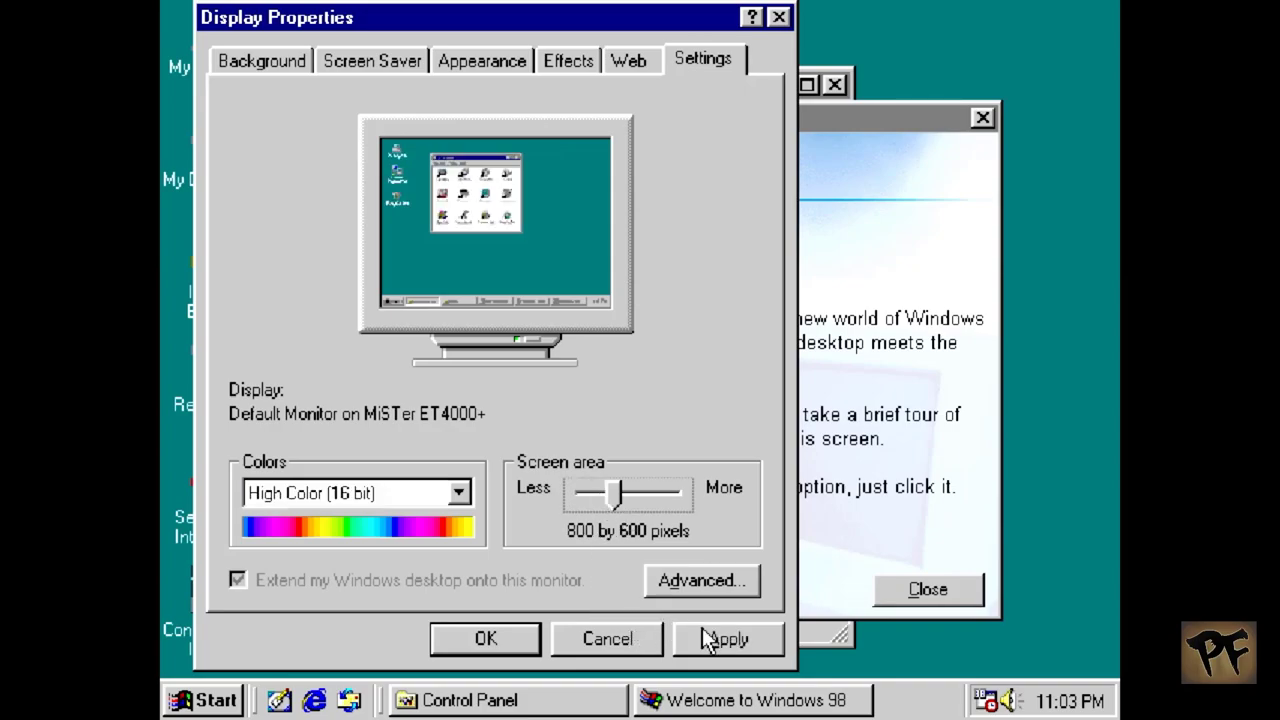
pyautogui.click(706, 640)
pyautogui.click(588, 439)
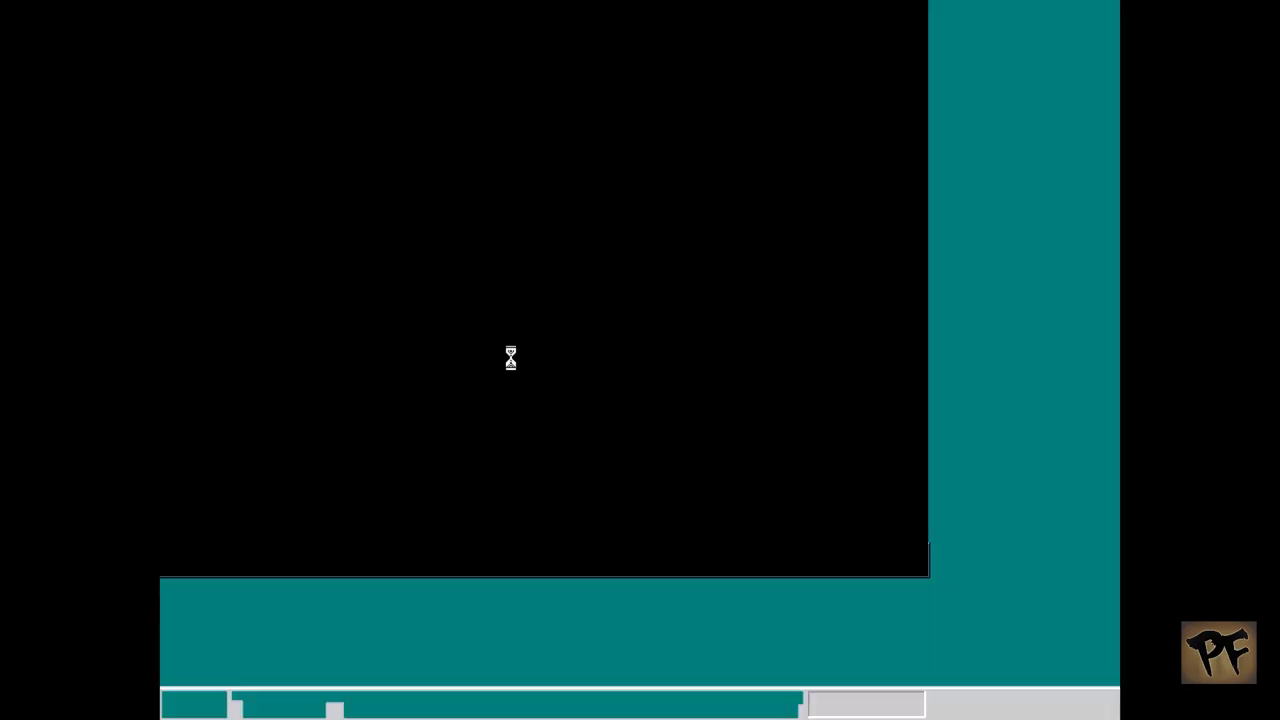
pyautogui.click(493, 195)
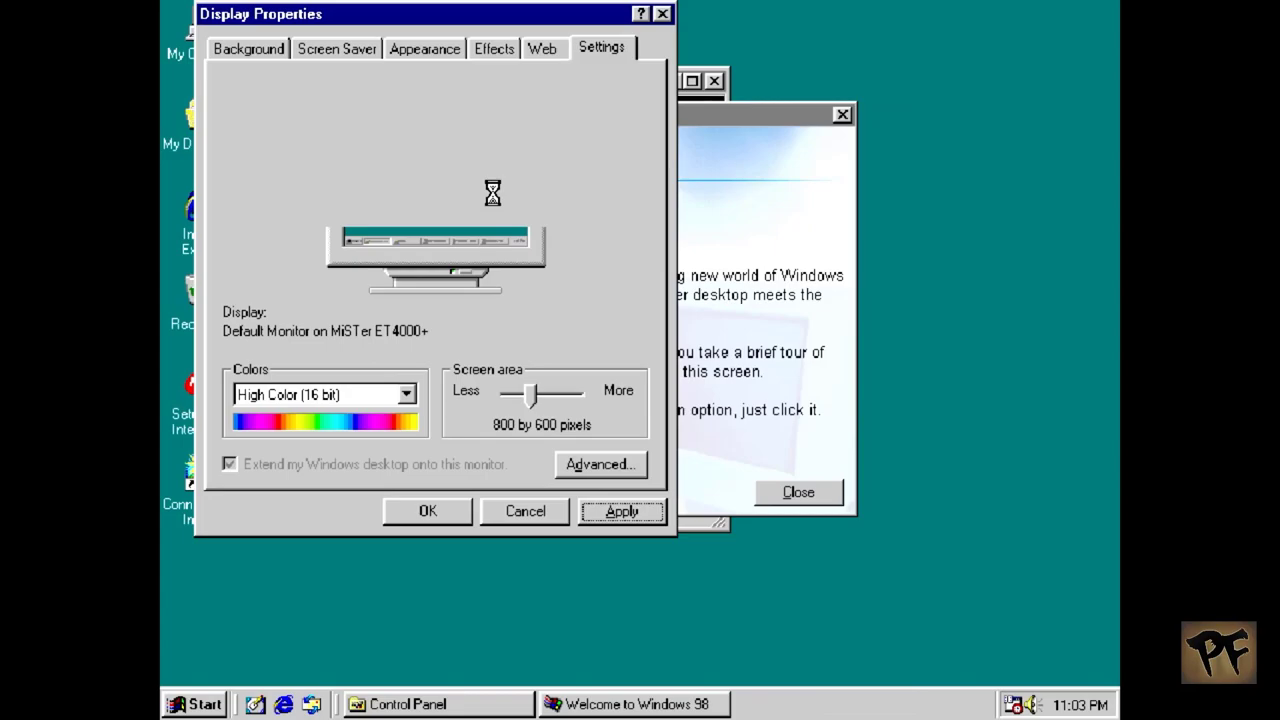
pyautogui.click(427, 511)
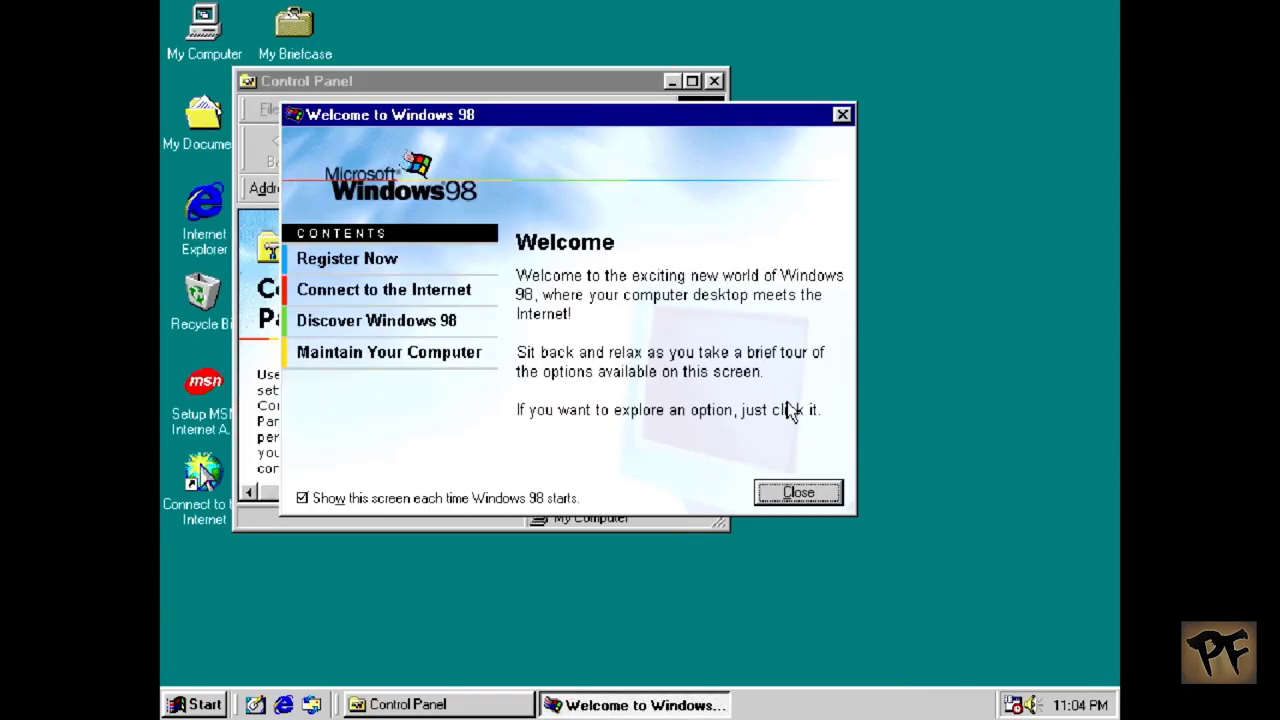
# Step: Close the Welcome window and Control Panel, then restart Windows from Shut Down
pyautogui.click(841, 116)
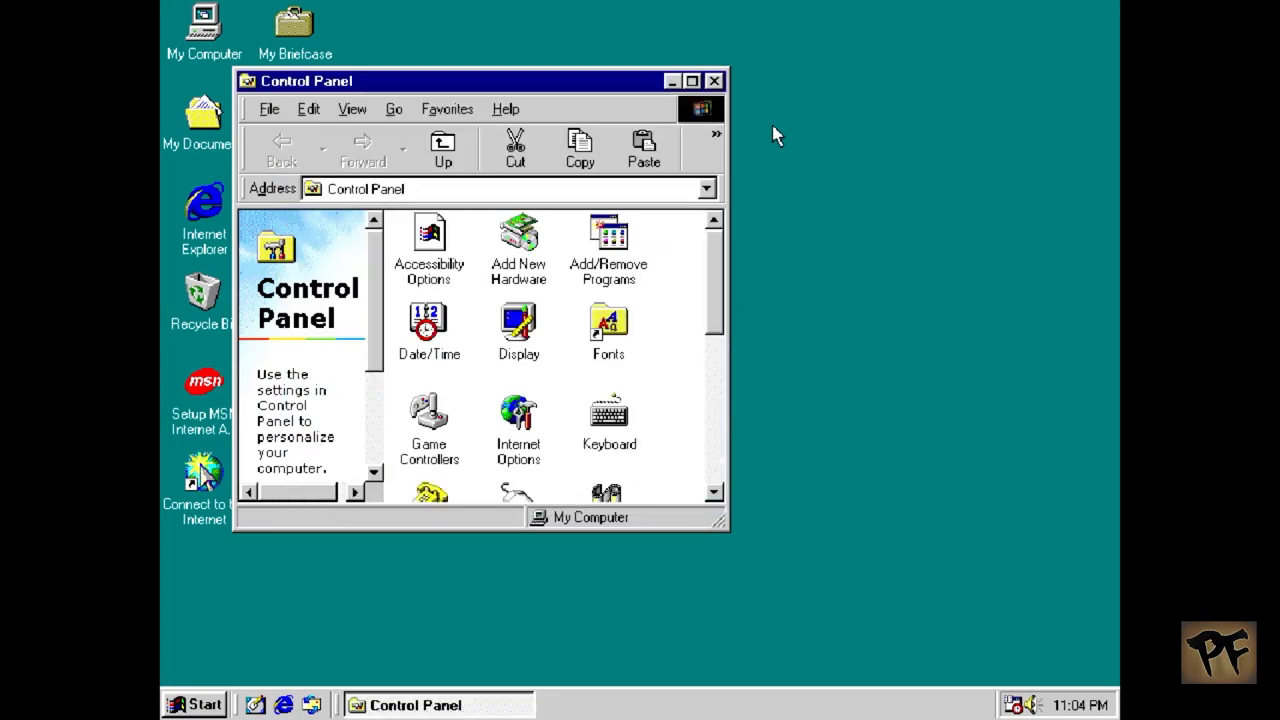
pyautogui.click(714, 81)
pyautogui.click(205, 706)
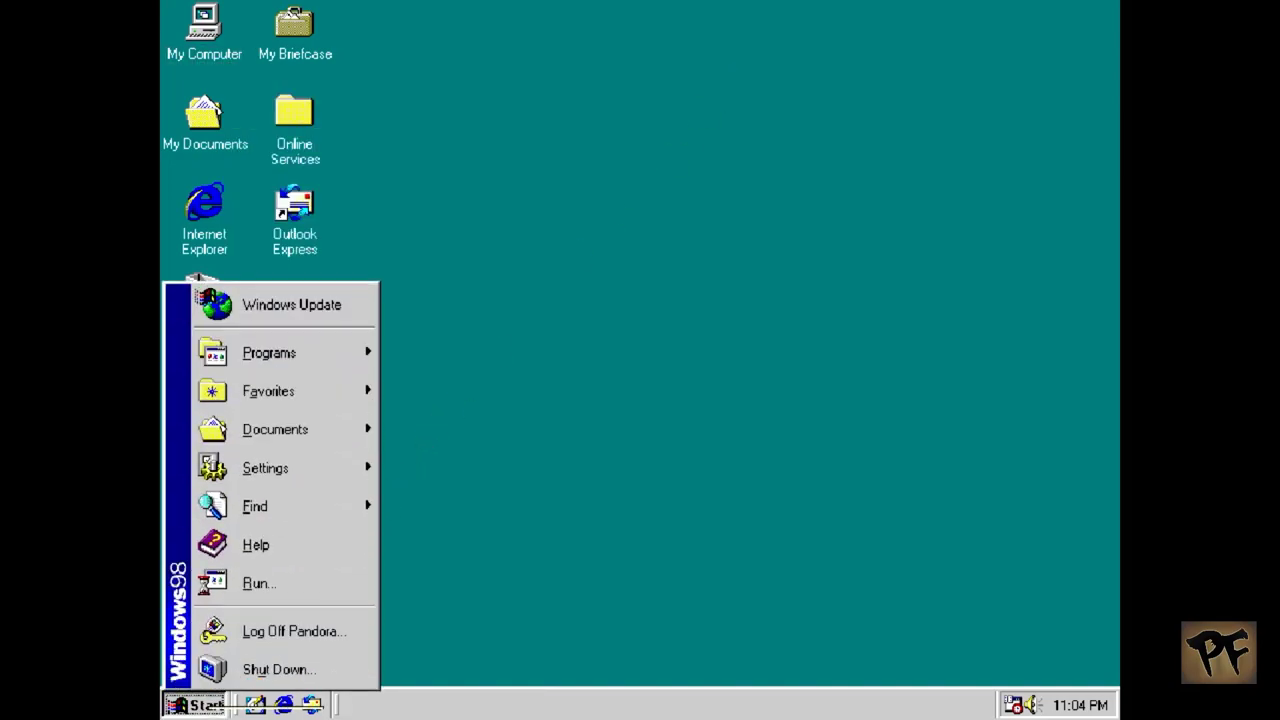
pyautogui.click(270, 669)
pyautogui.click(550, 305)
pyautogui.click(526, 371)
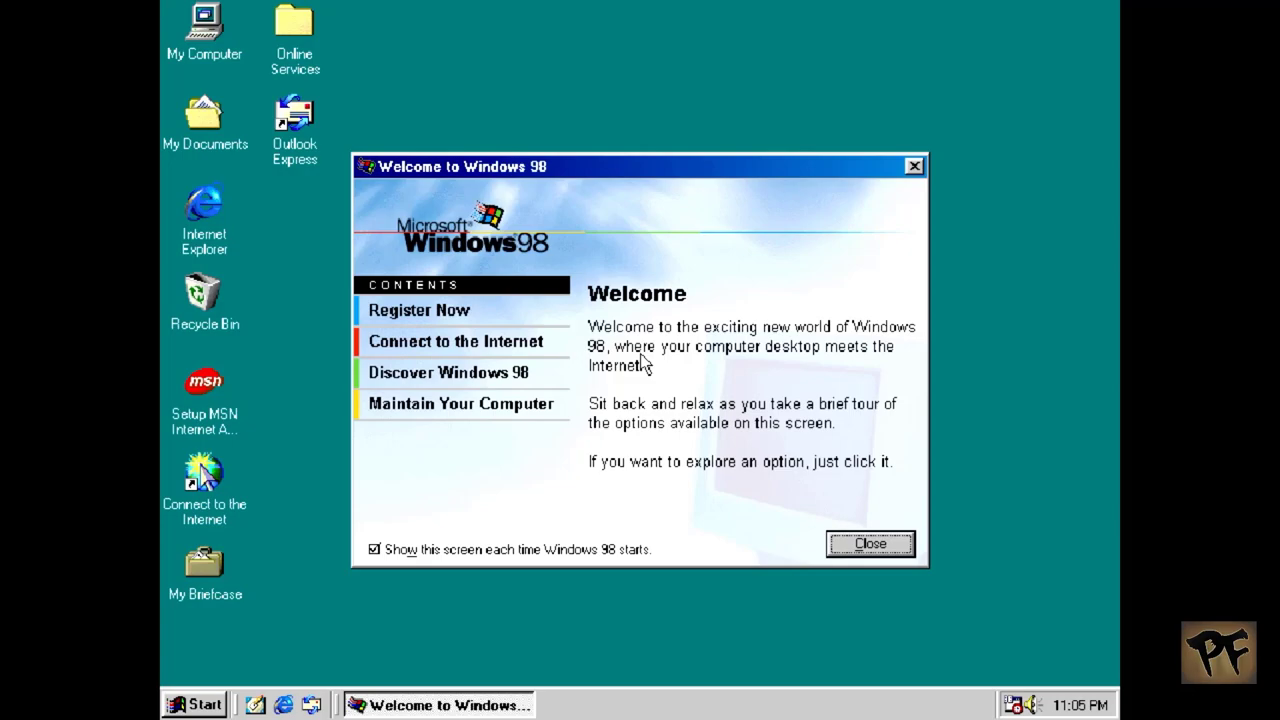
# Step: Close the Welcome window and open the Control Panel from the Start menu
pyautogui.click(914, 166)
pyautogui.rightClick(779, 230)
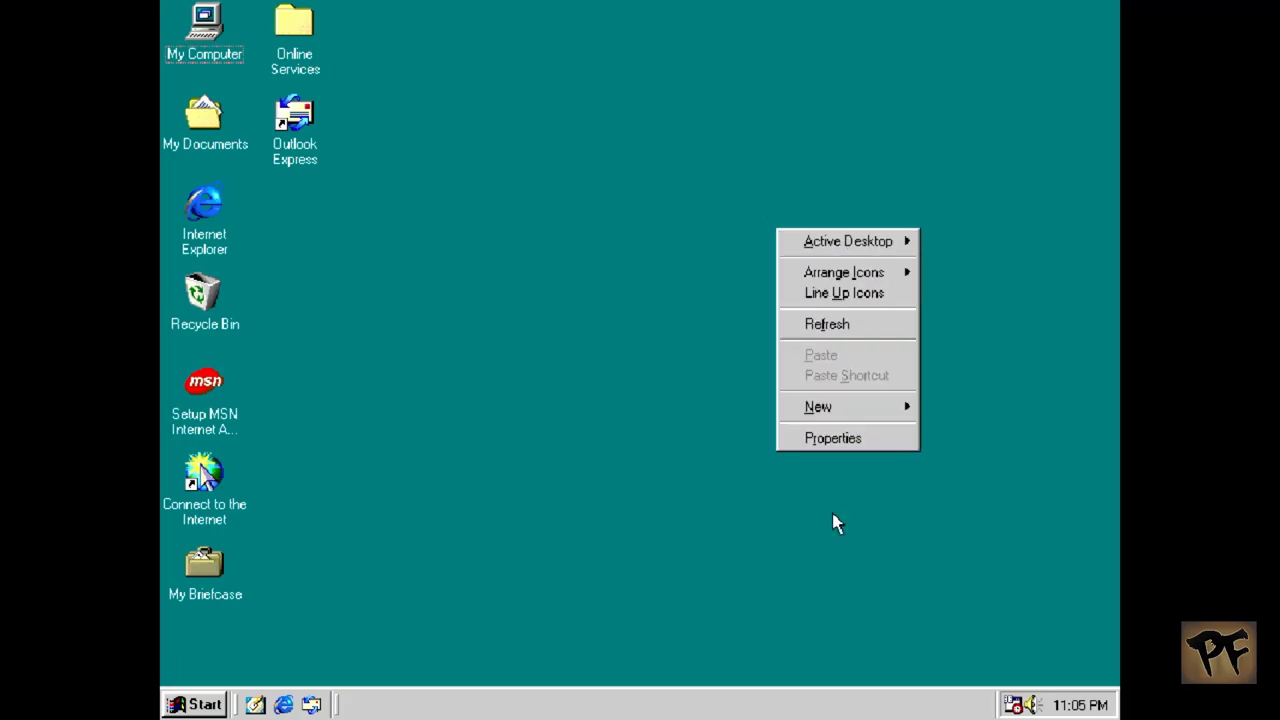
pyautogui.click(641, 528)
pyautogui.click(205, 705)
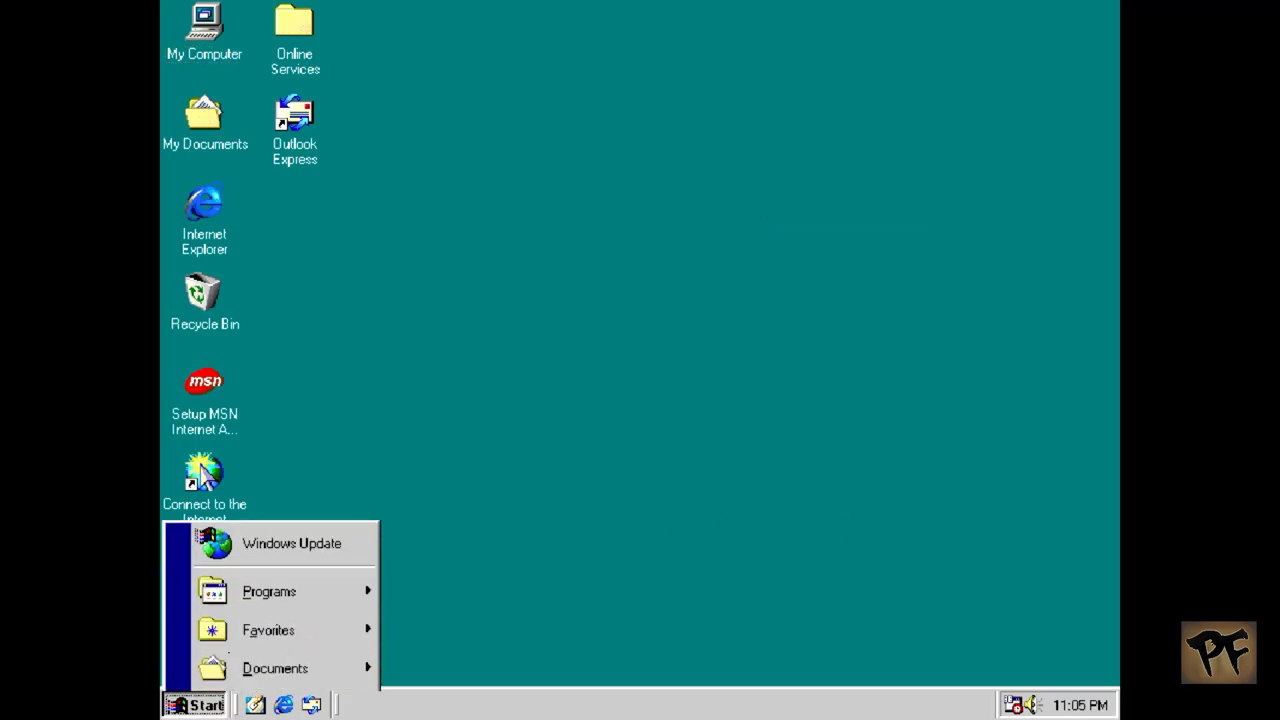
pyautogui.moveTo(313, 475)
pyautogui.click(446, 470)
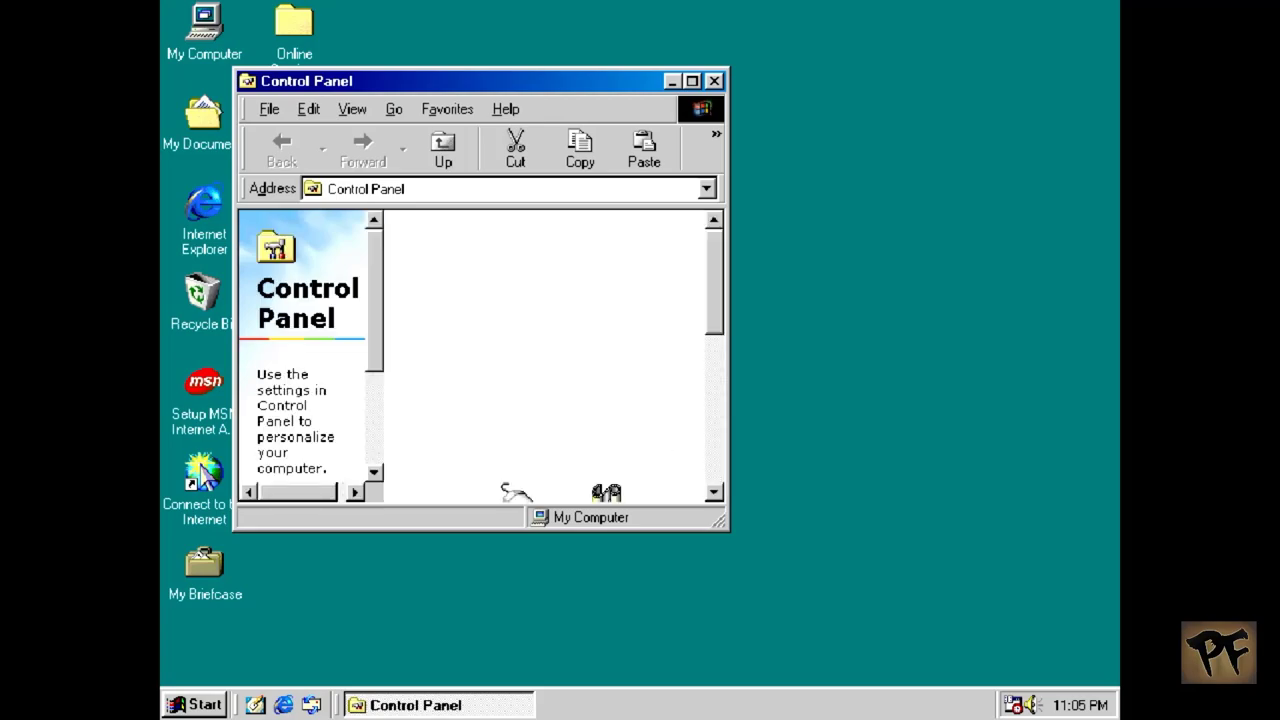
# Step: Open System Properties and its Device Manager tab
pyautogui.click(717, 463)
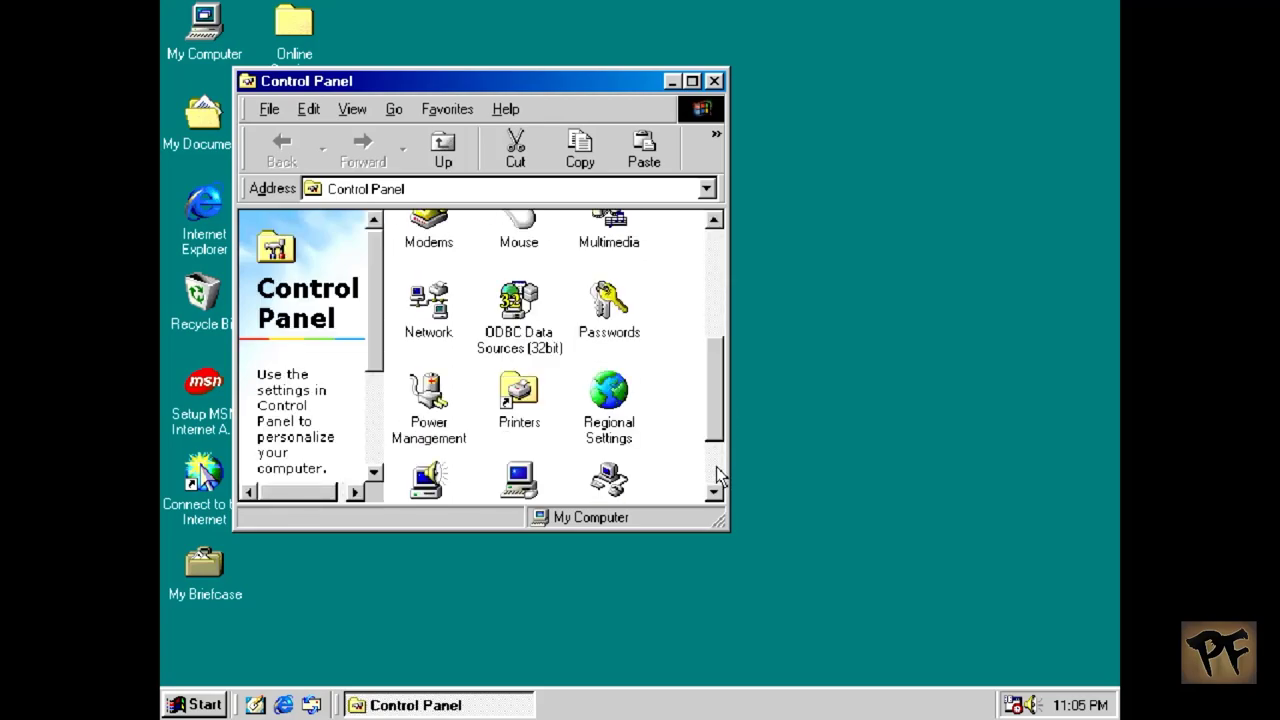
pyautogui.click(717, 463)
pyautogui.doubleClick(505, 405)
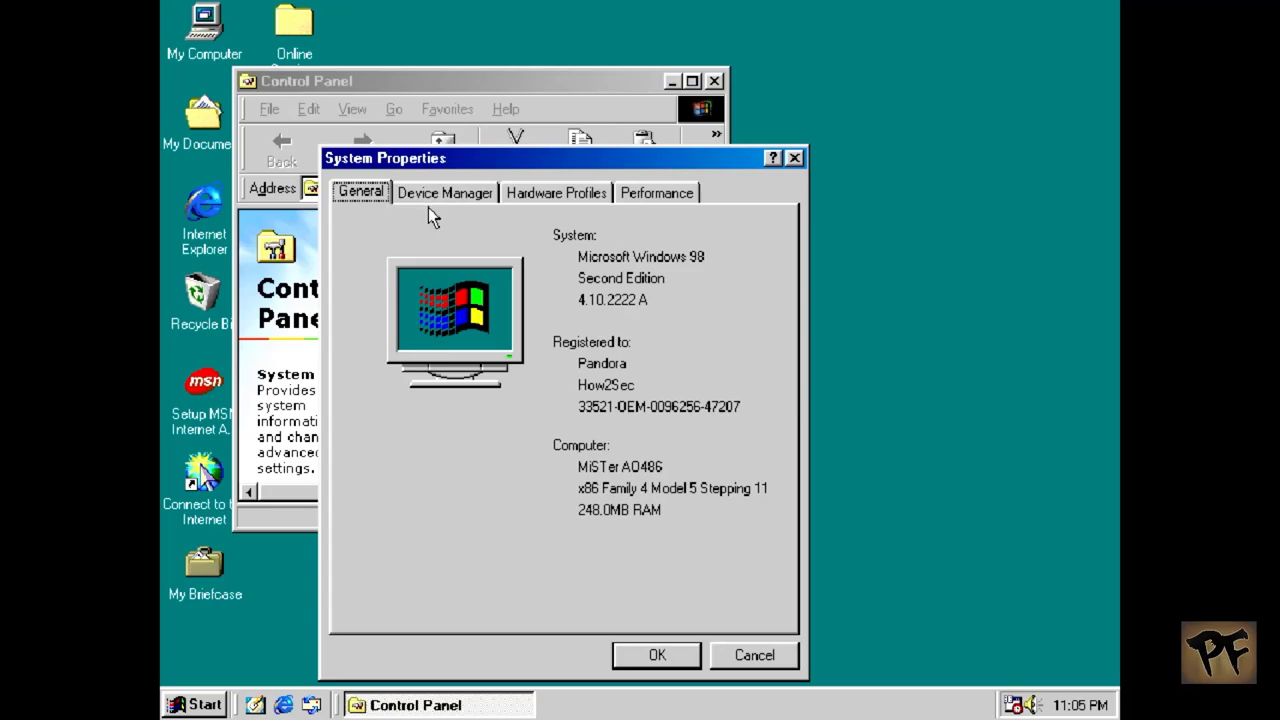
pyautogui.click(440, 196)
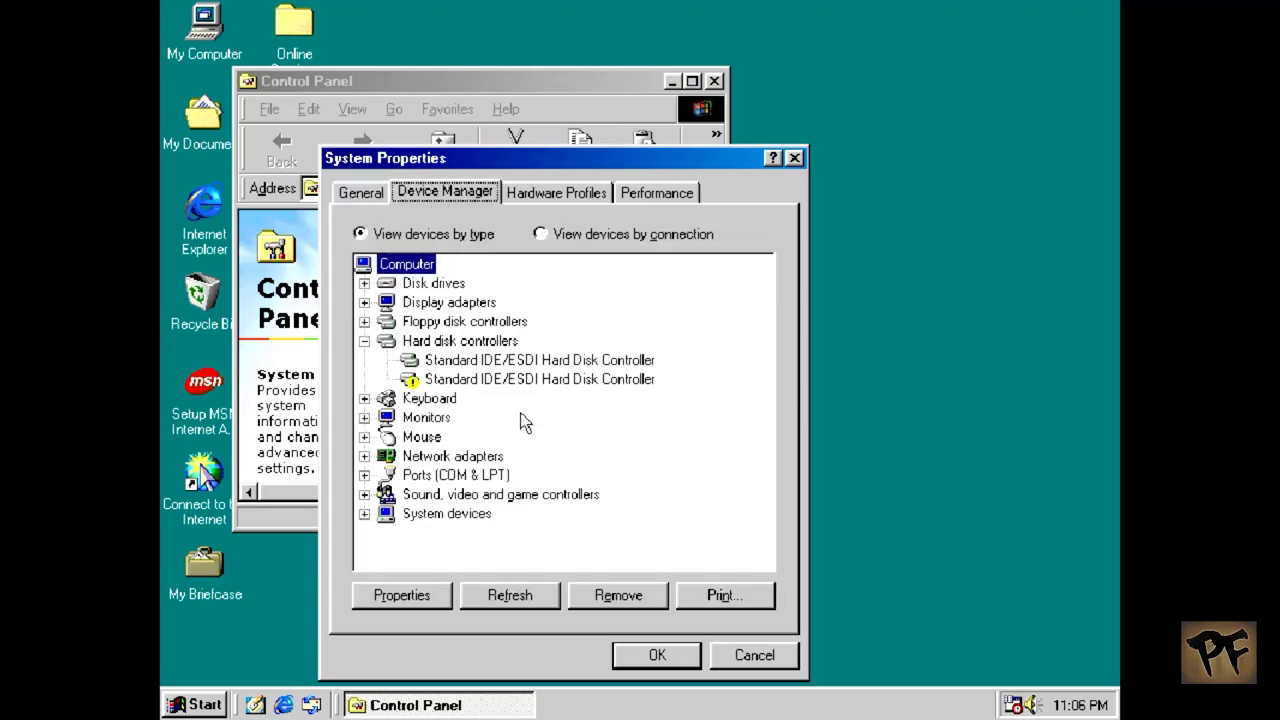
# Step: Check the first Standard IDE/ESDI controller's Driver and Resources tabs, then view Performance's MS-DOS compatibility note
pyautogui.click(527, 362)
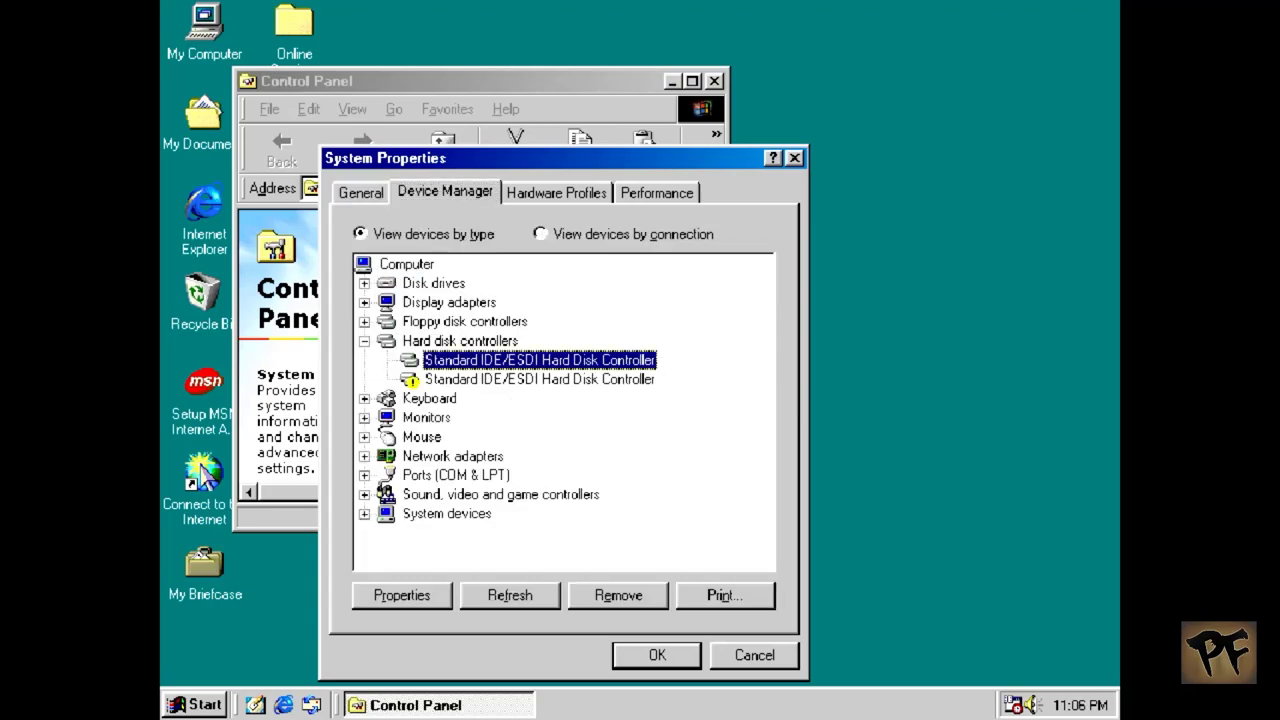
pyautogui.doubleClick(527, 362)
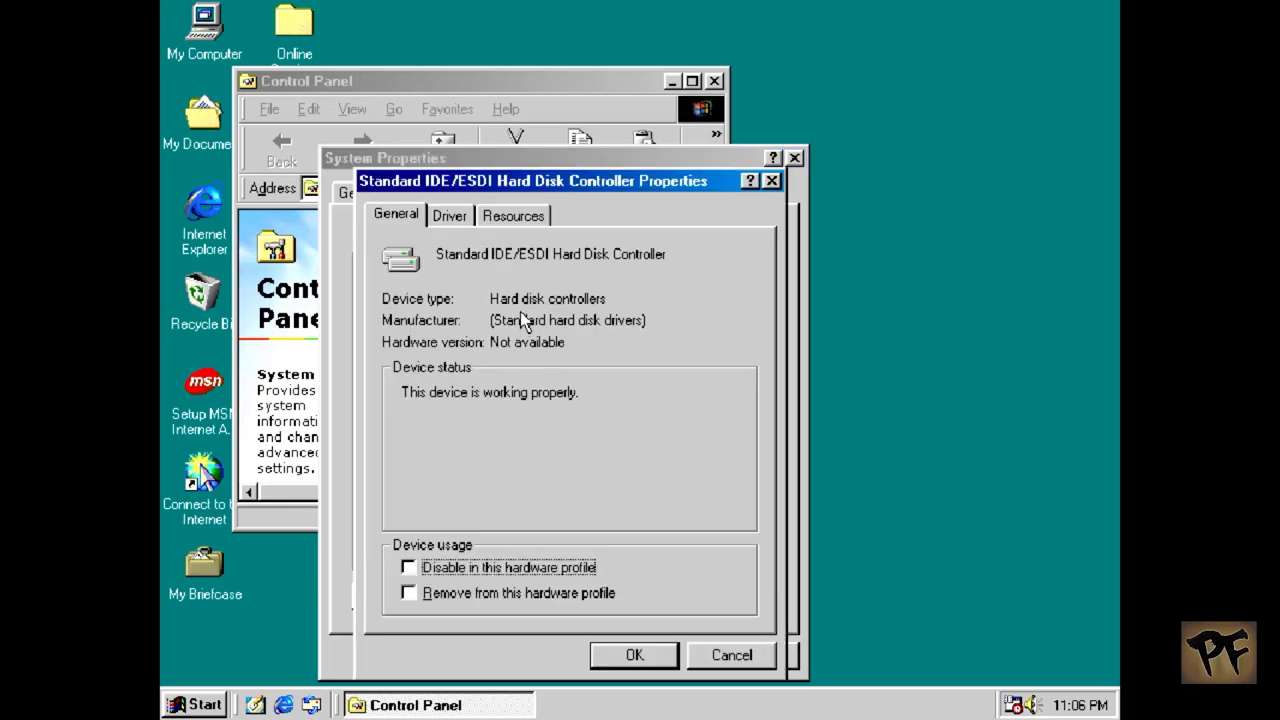
pyautogui.click(447, 218)
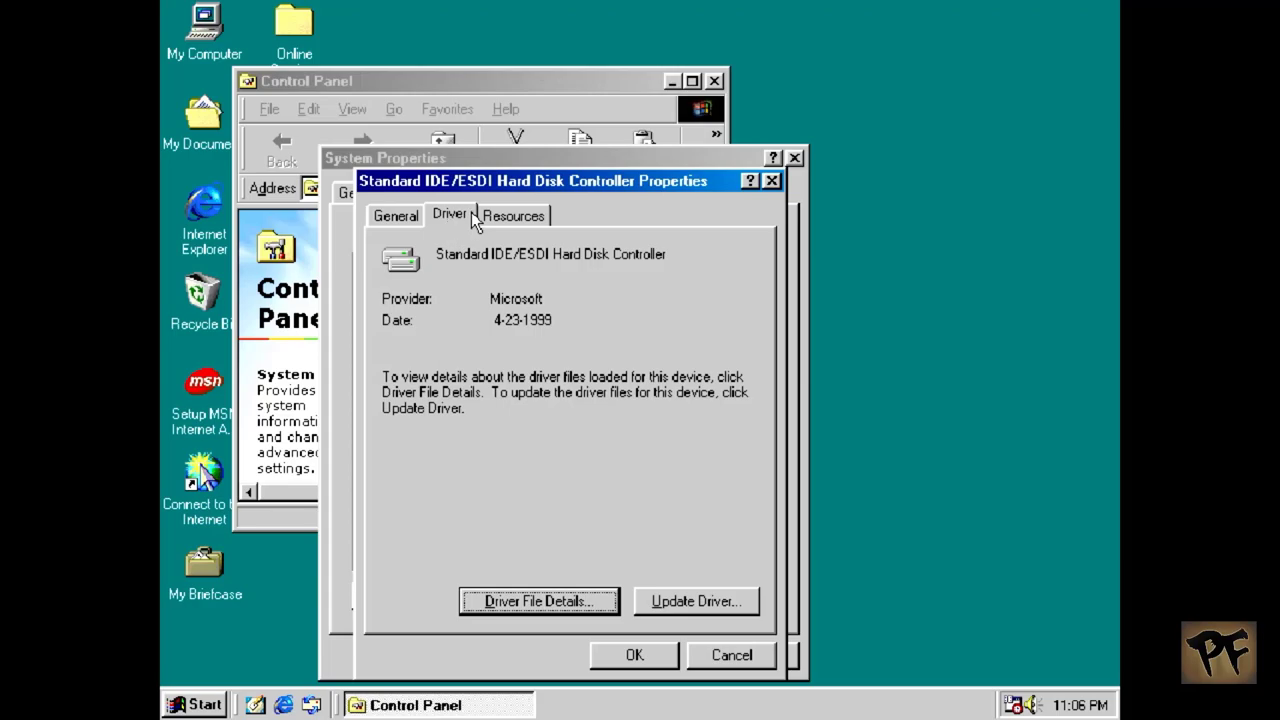
pyautogui.click(513, 215)
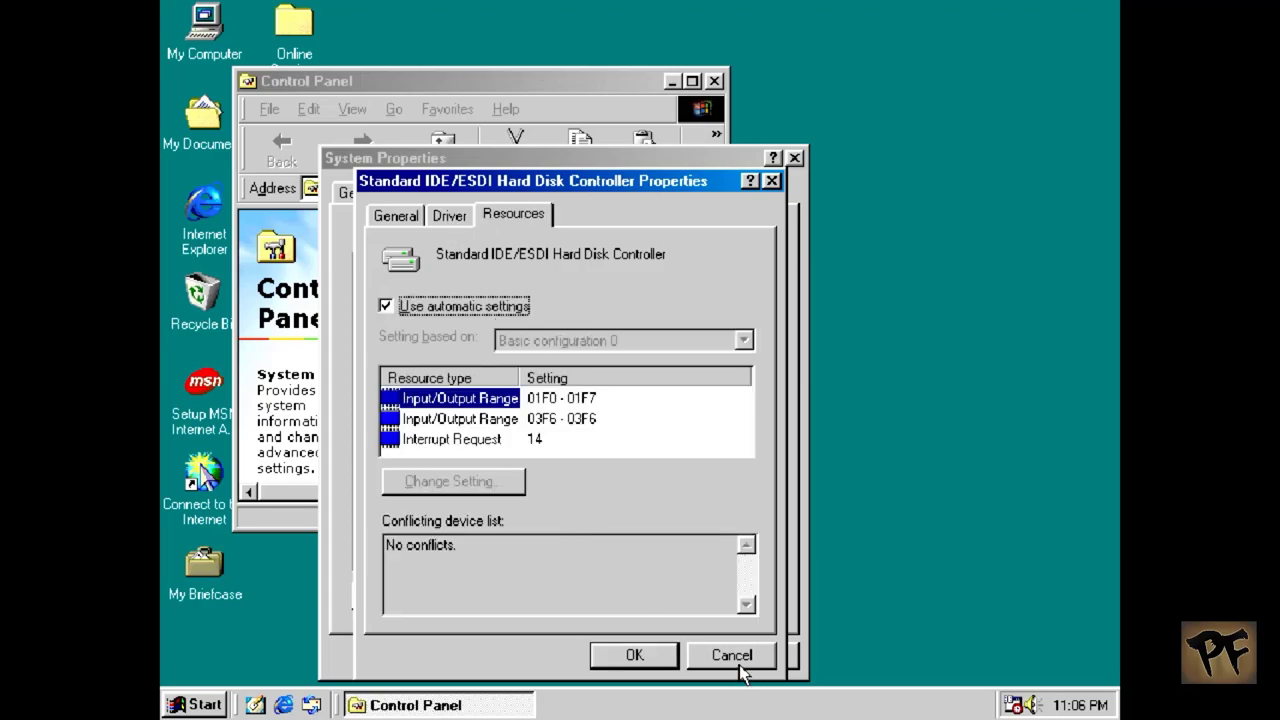
pyautogui.click(730, 655)
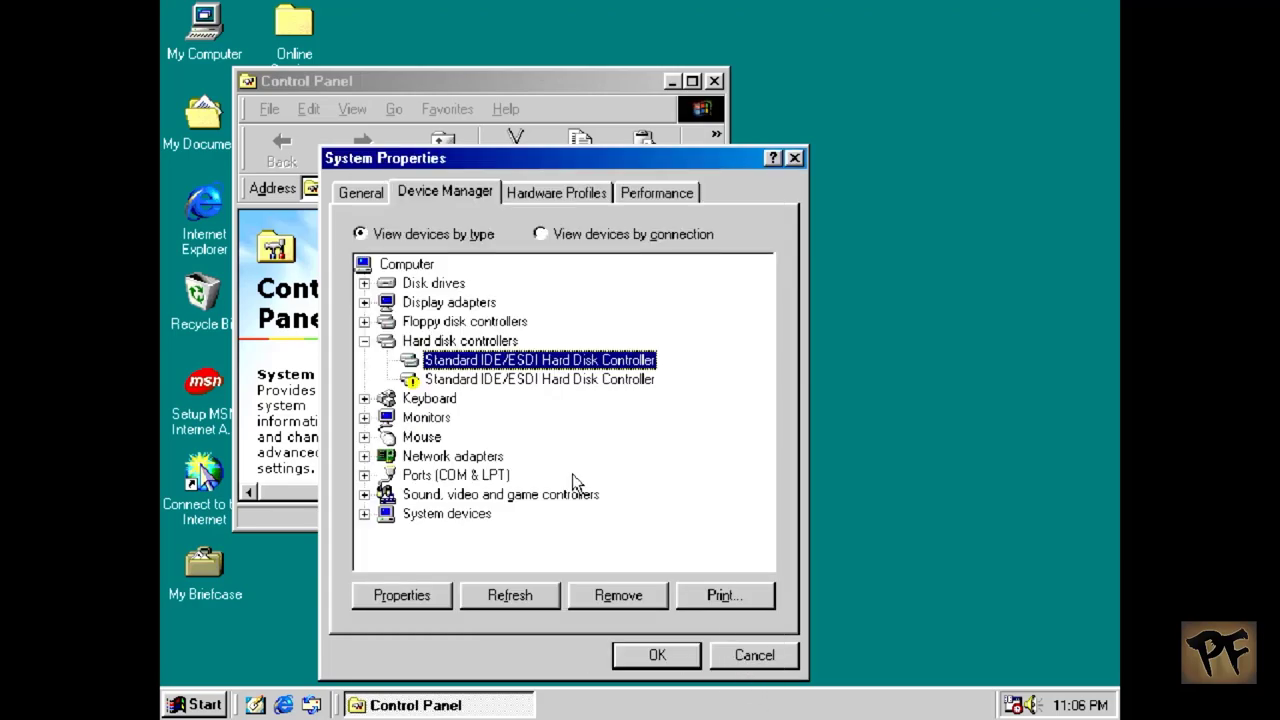
pyautogui.click(632, 191)
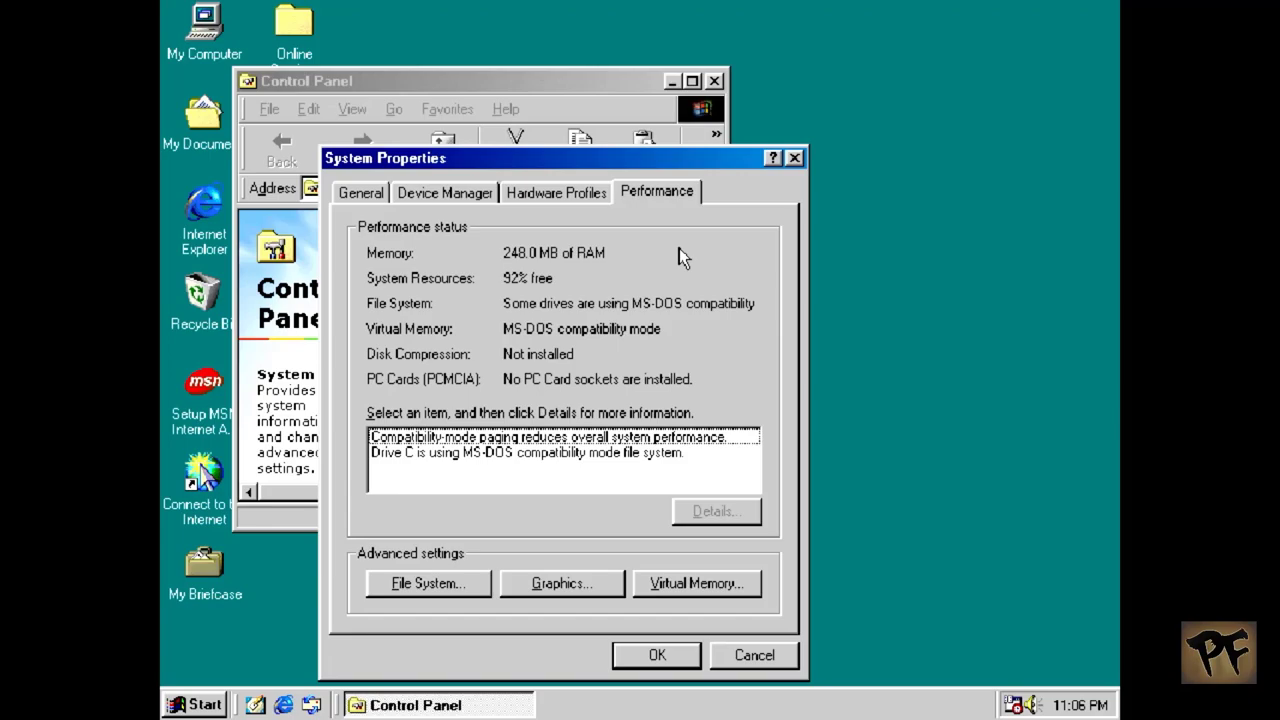
pyautogui.click(556, 459)
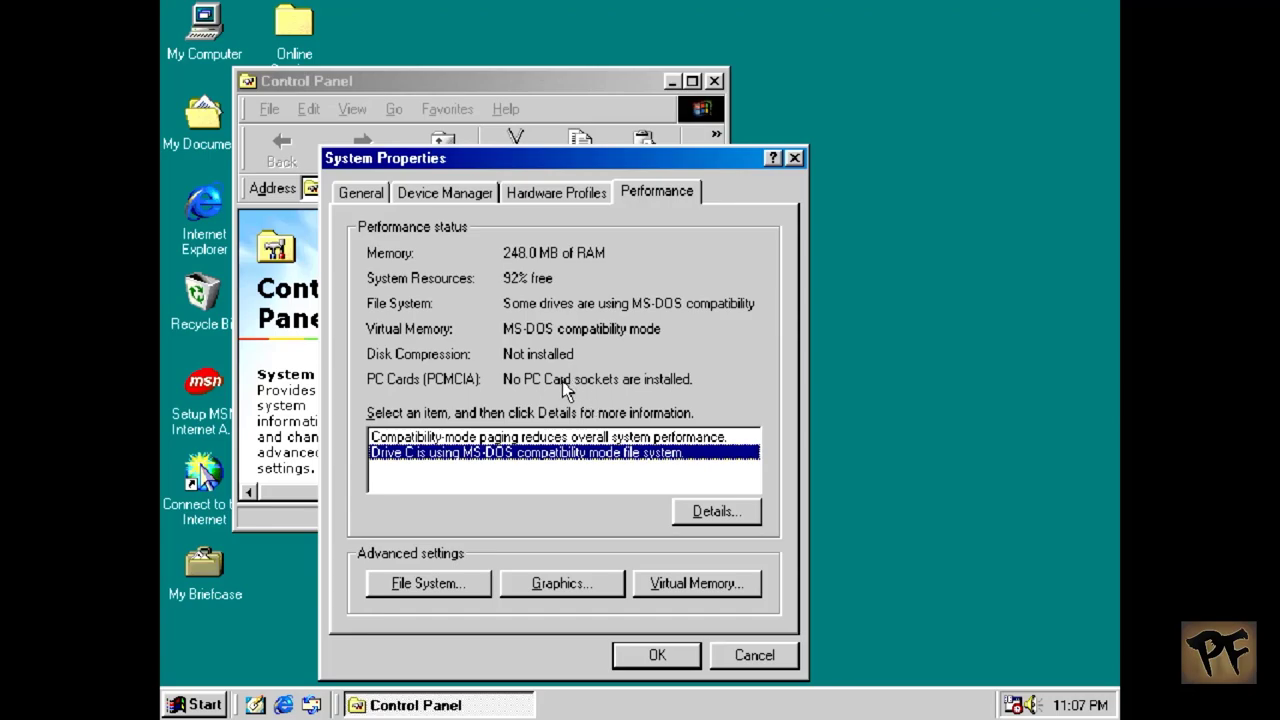
# Step: Remove the warning-marked and the remaining Standard IDE/ESDI Hard Disk Controller, then return to Performance
pyautogui.click(463, 192)
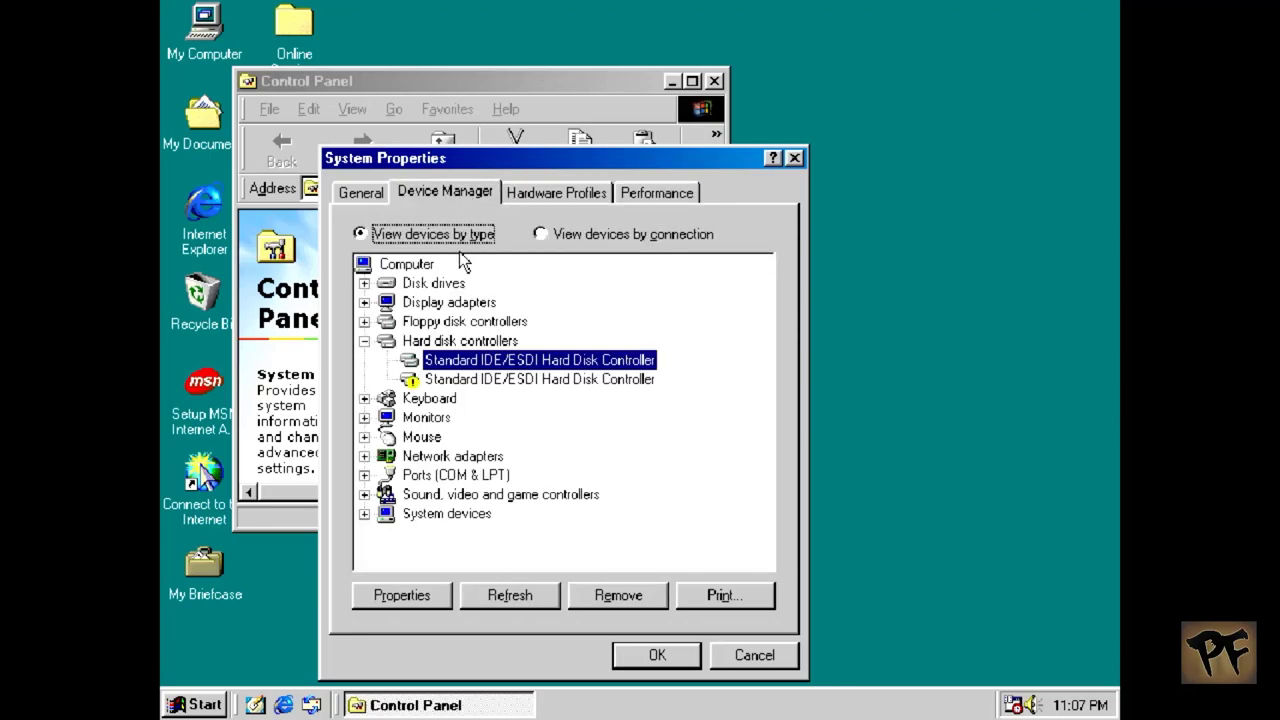
pyautogui.click(473, 382)
pyautogui.click(584, 594)
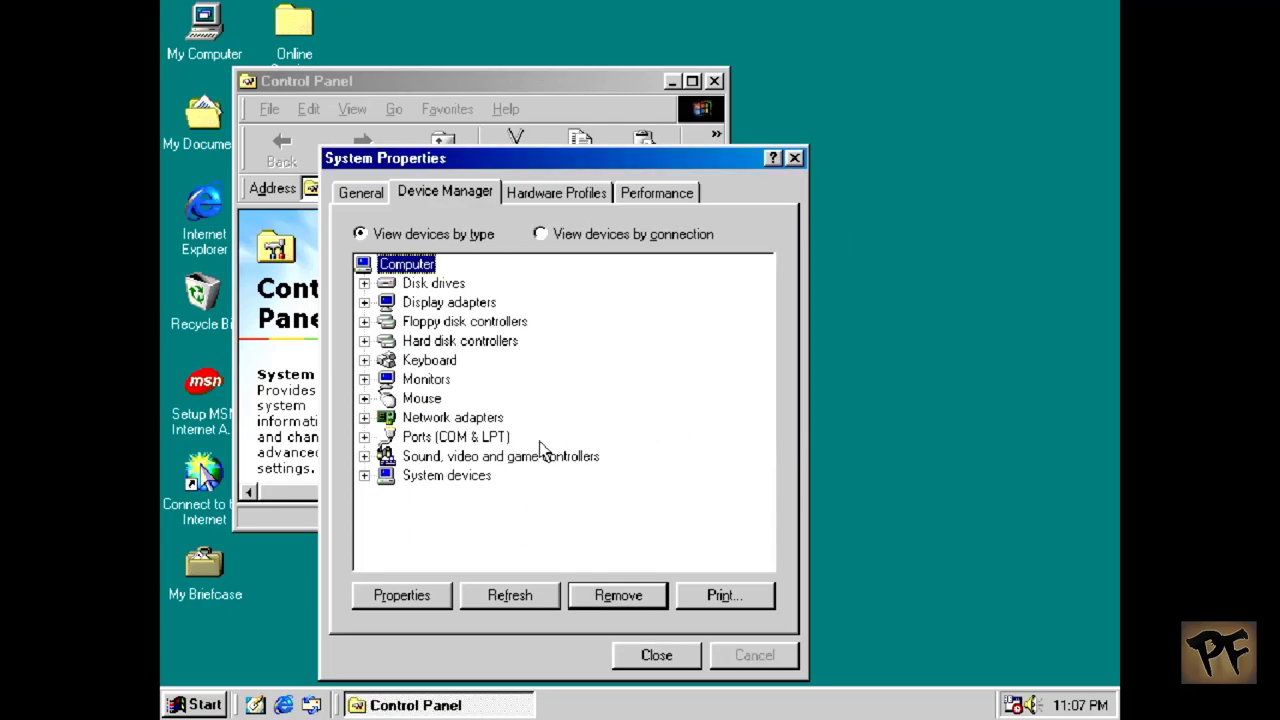
pyautogui.doubleClick(450, 342)
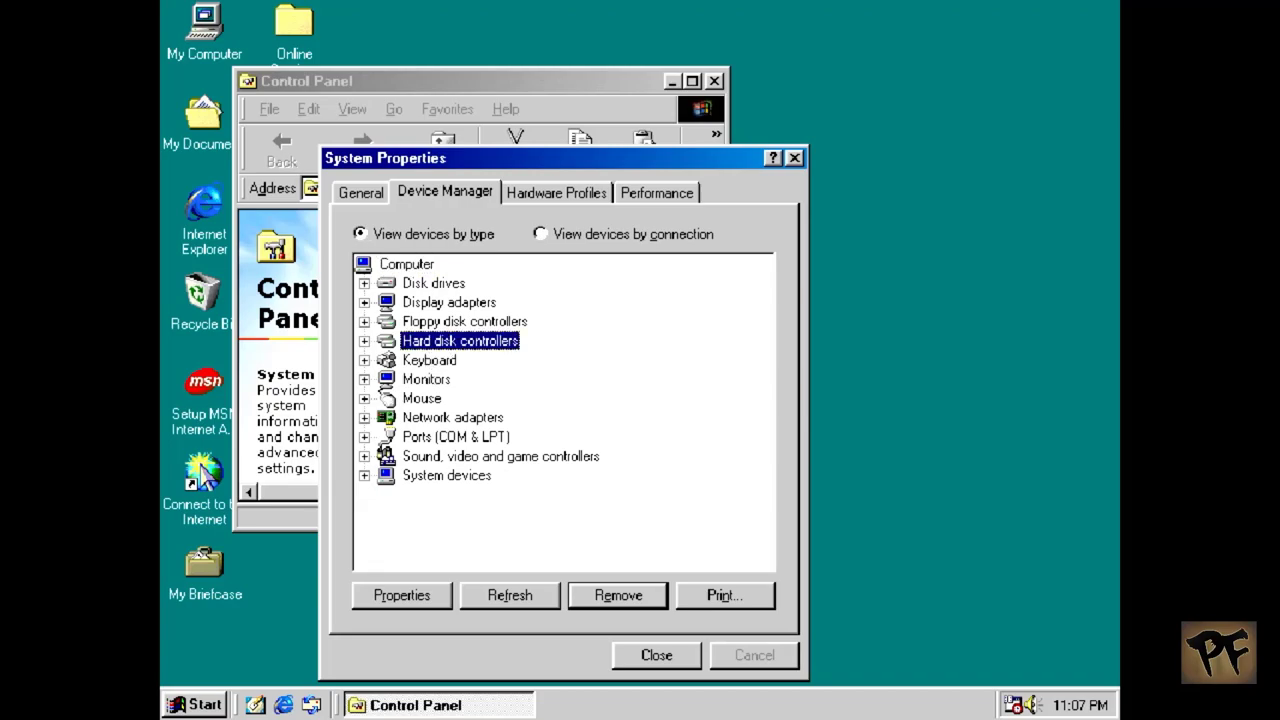
pyautogui.click(452, 360)
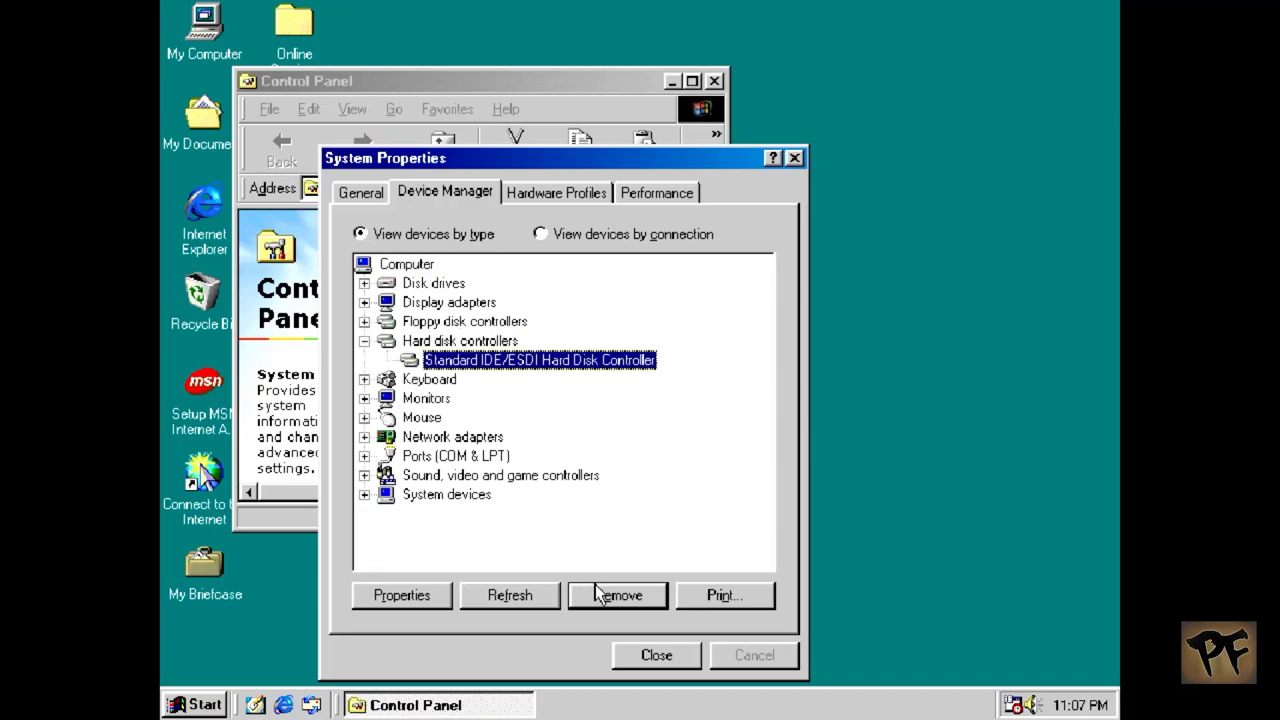
pyautogui.click(596, 590)
pyautogui.click(686, 424)
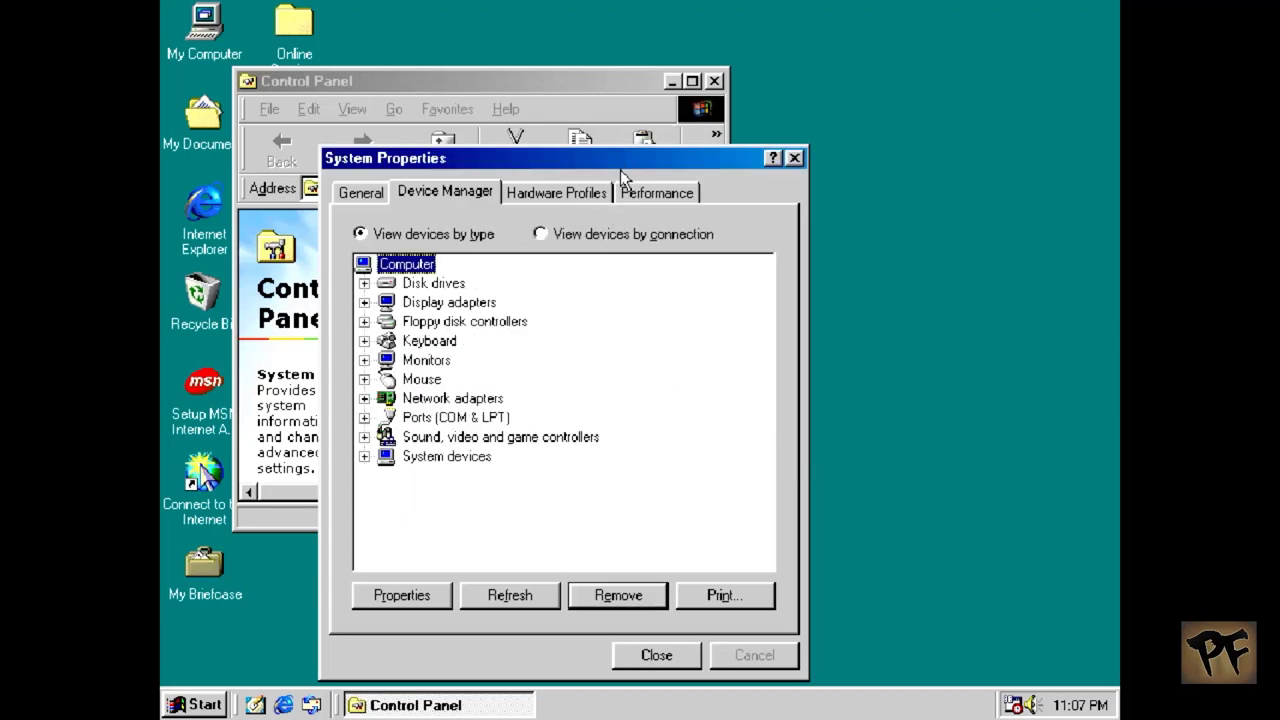
pyautogui.click(626, 192)
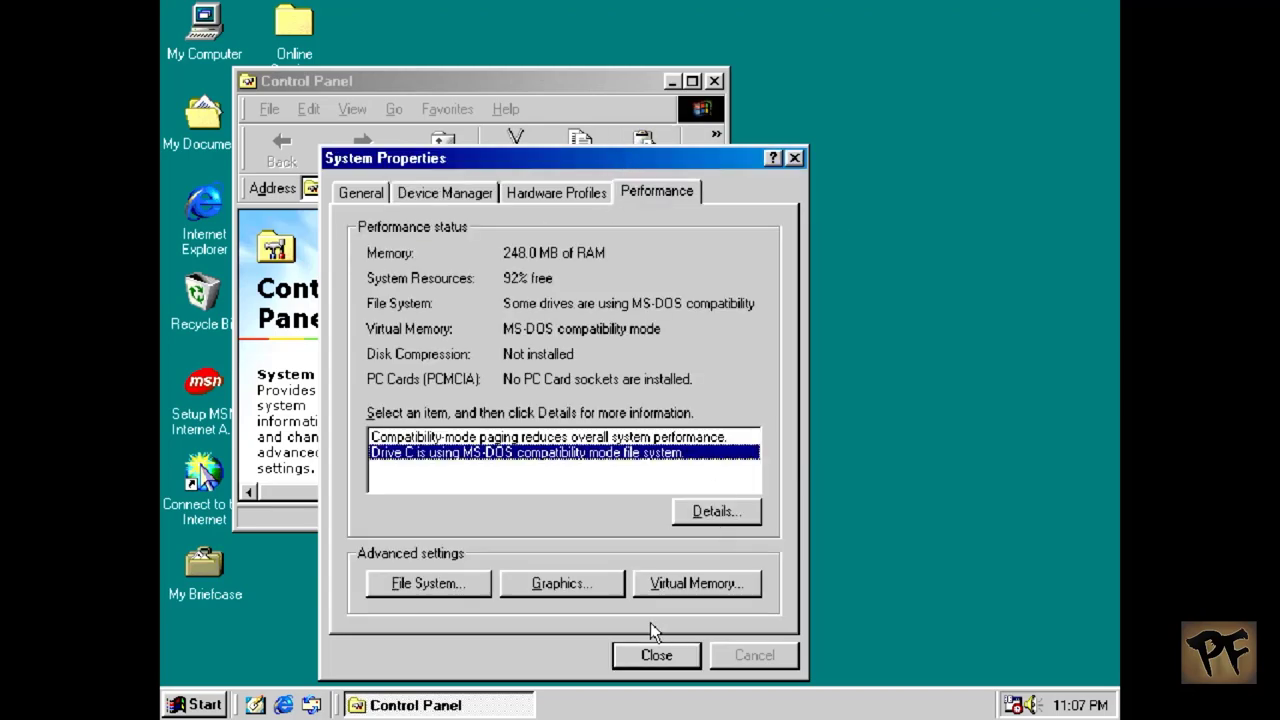
# Step: Set virtual memory manually to disabled, accept the warning, and close System Properties
pyautogui.click(662, 595)
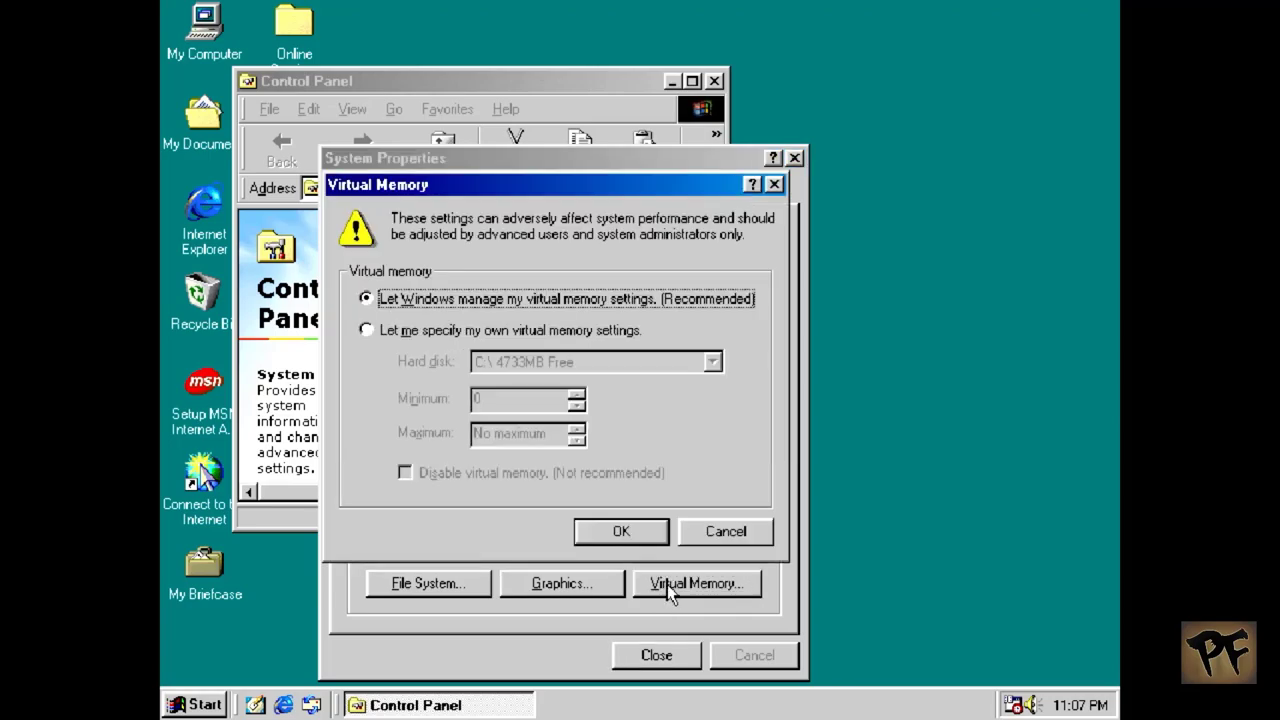
pyautogui.click(438, 330)
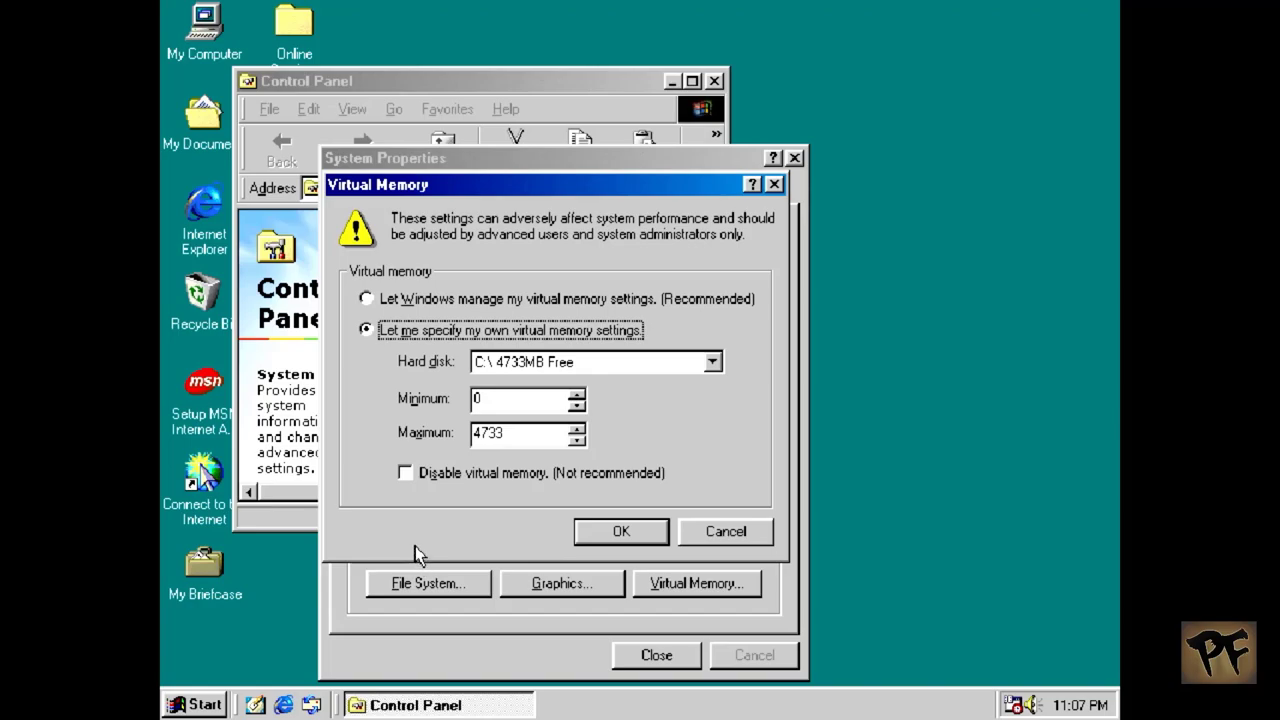
pyautogui.click(423, 478)
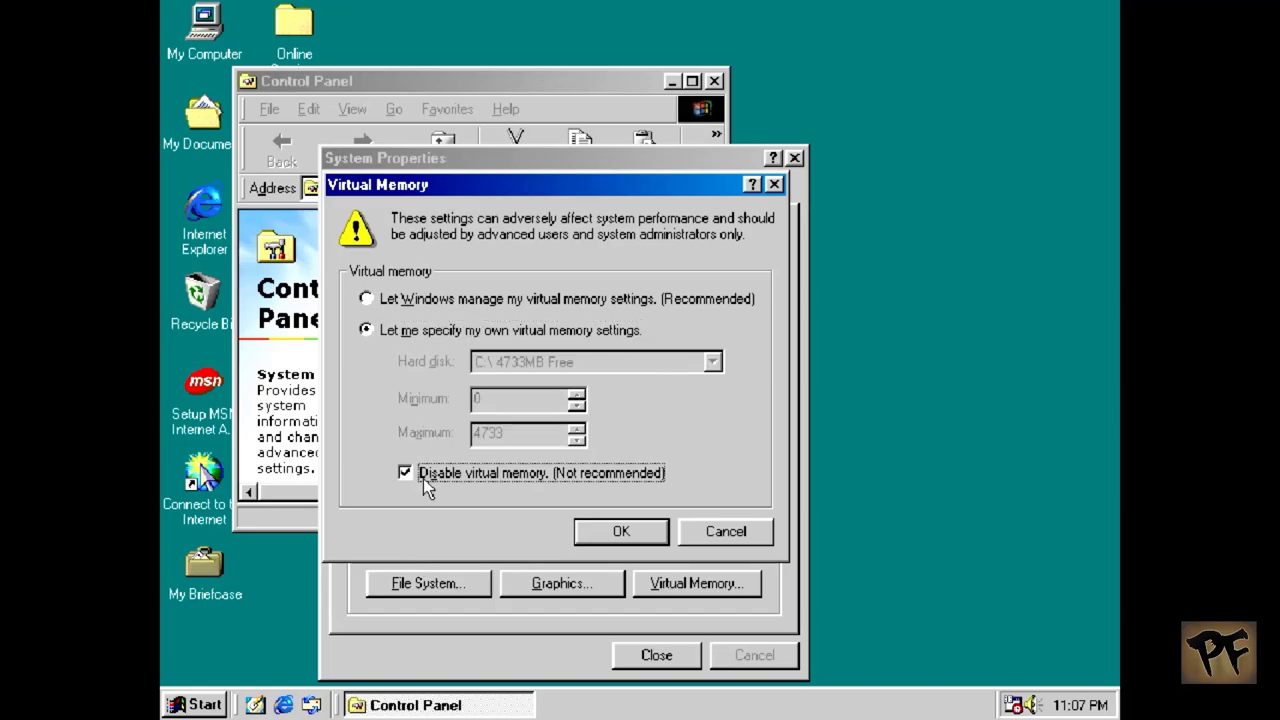
pyautogui.click(621, 531)
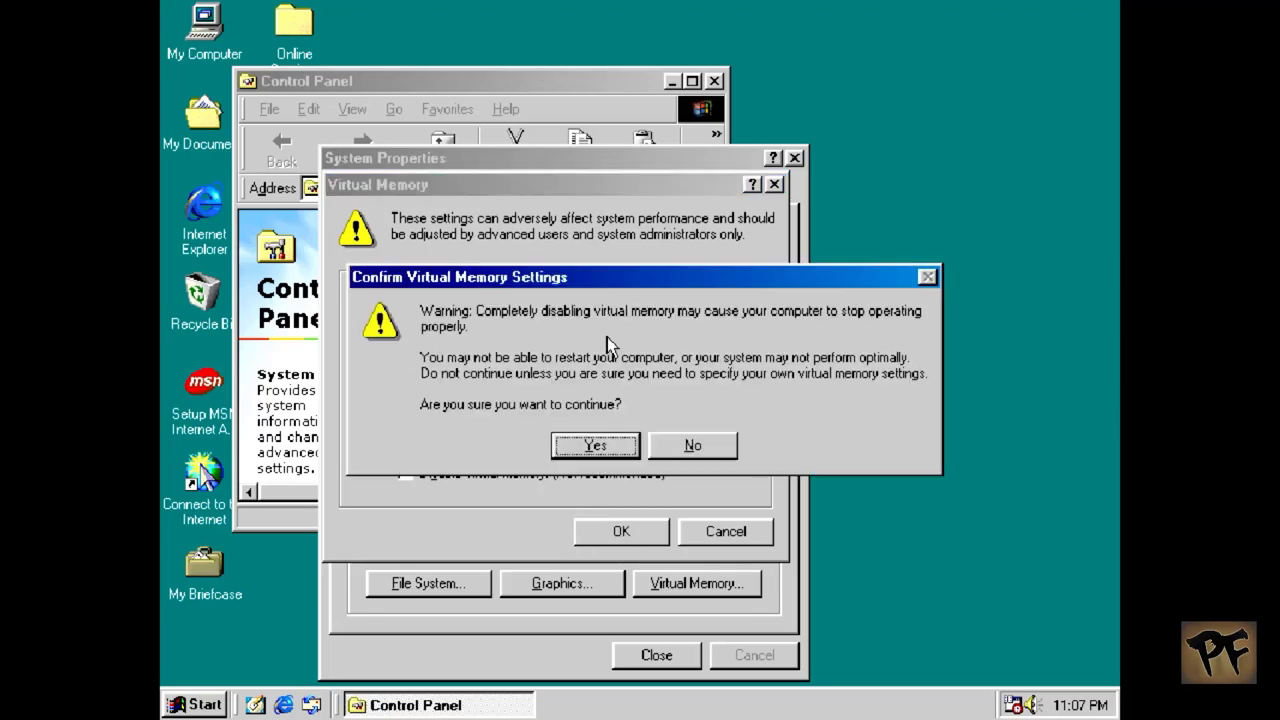
pyautogui.click(603, 447)
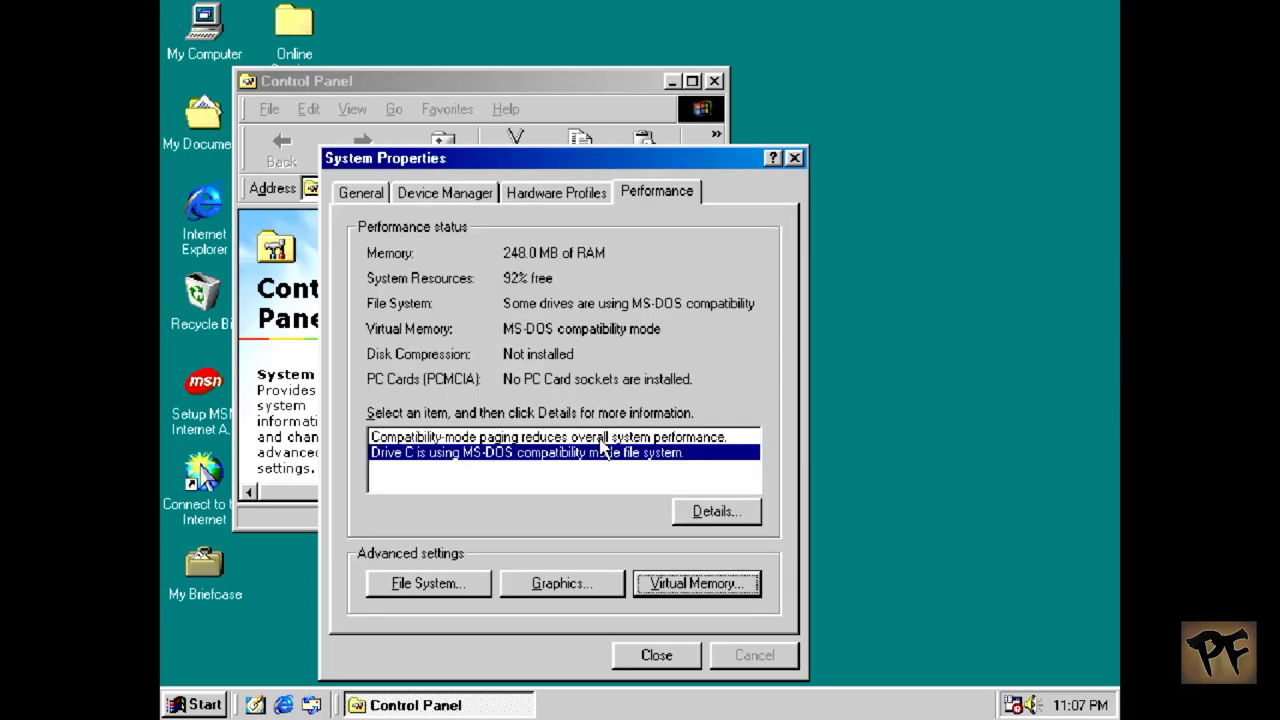
pyautogui.click(651, 656)
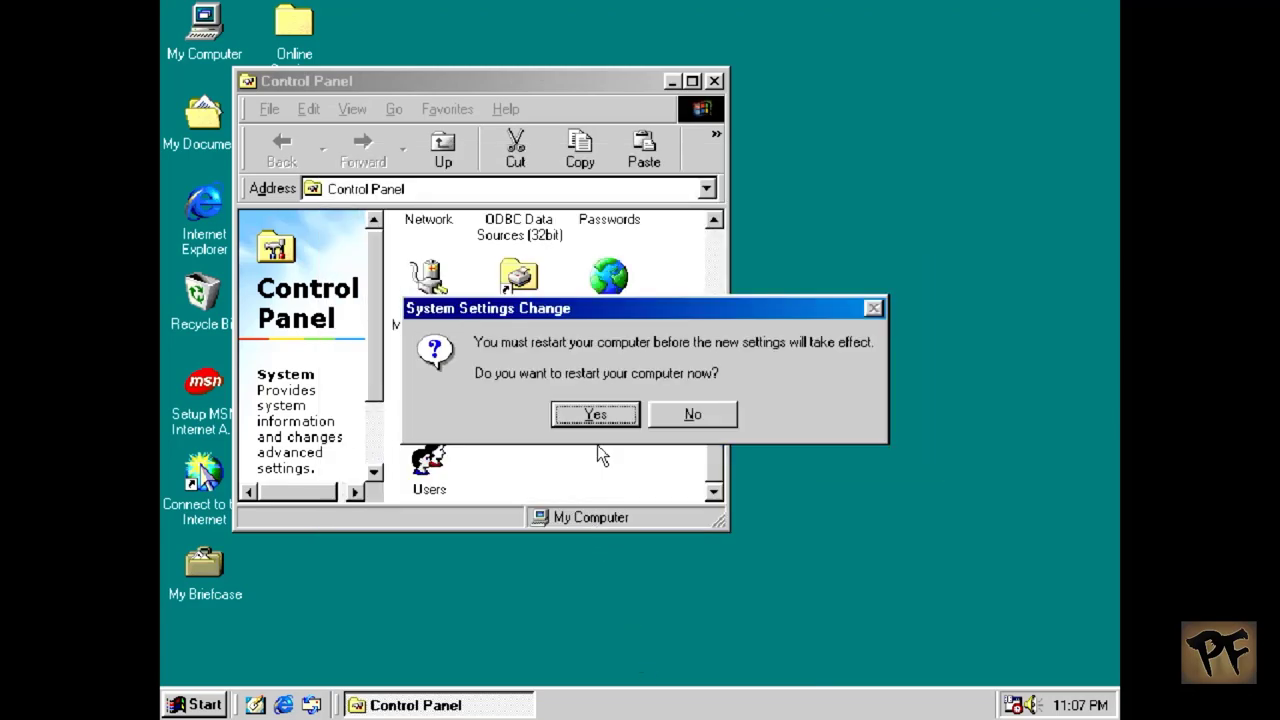
# Step: Accept the System Settings Change prompt to restart Windows 98 now
pyautogui.click(595, 414)
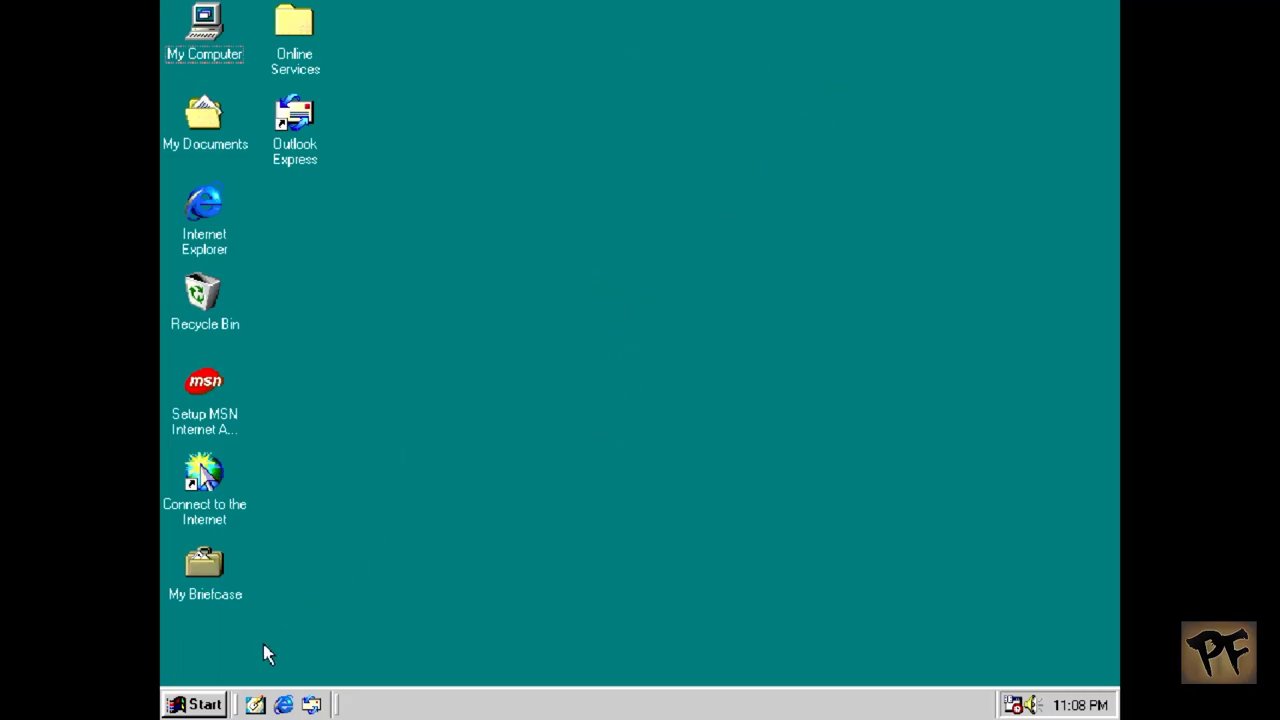
# Step: Close the empty Control Panel window and launch Windows Explorer from Start > Programs
pyautogui.click(210, 704)
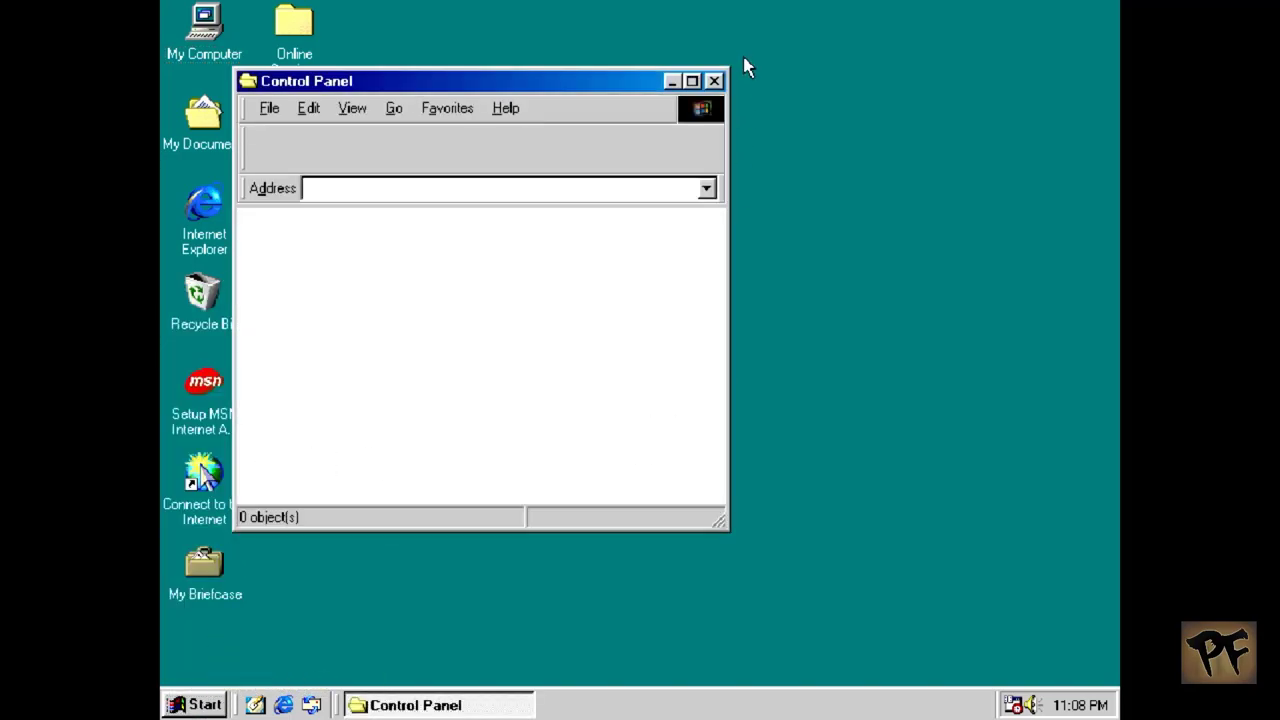
pyautogui.click(716, 80)
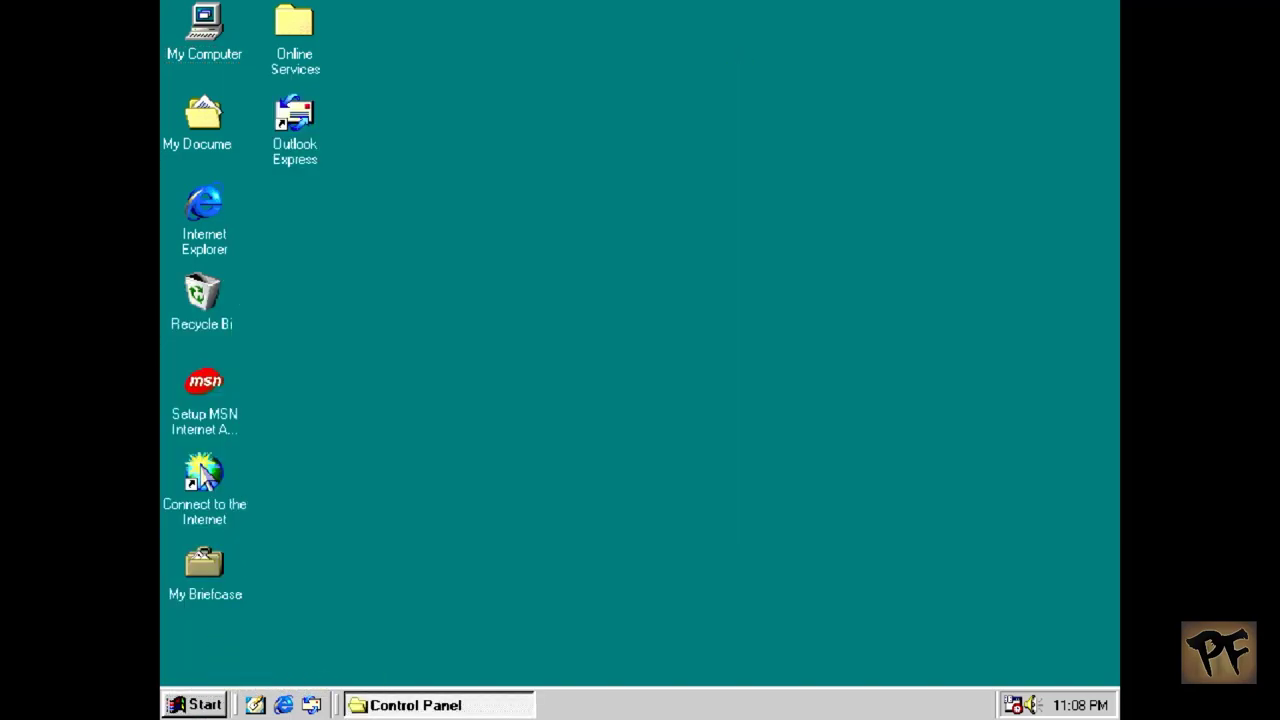
pyautogui.click(170, 704)
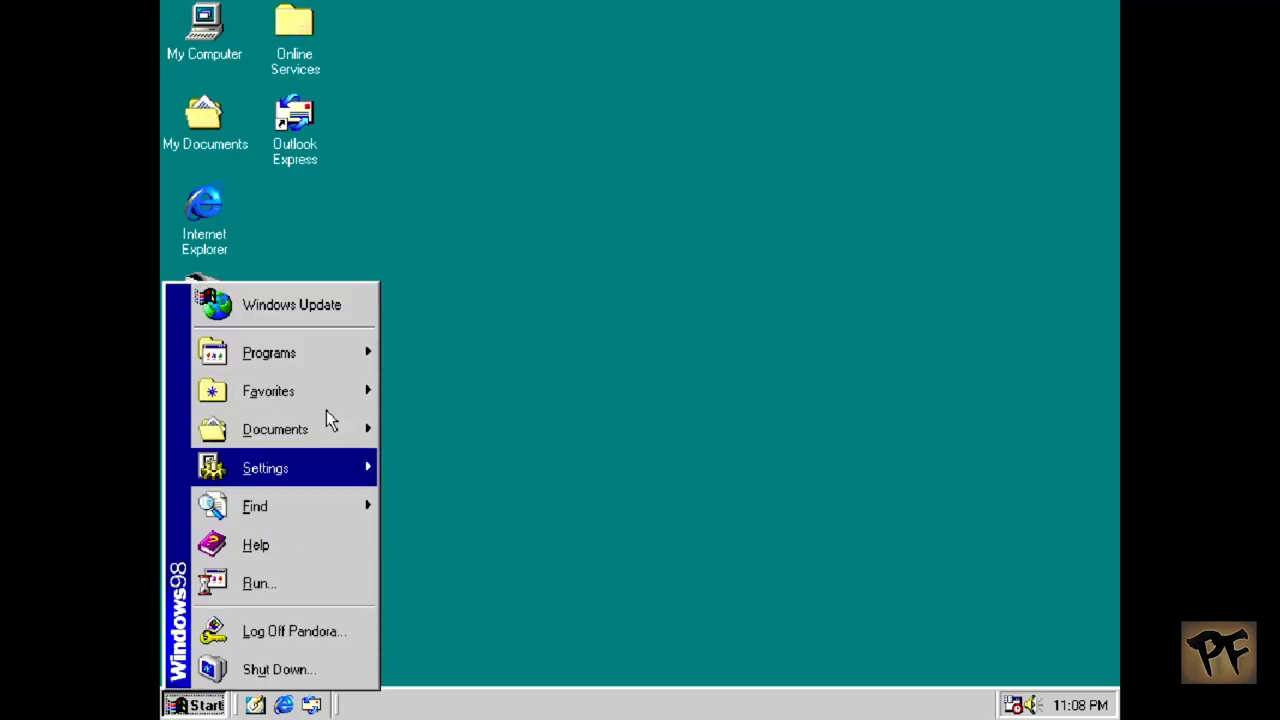
pyautogui.moveTo(352, 363)
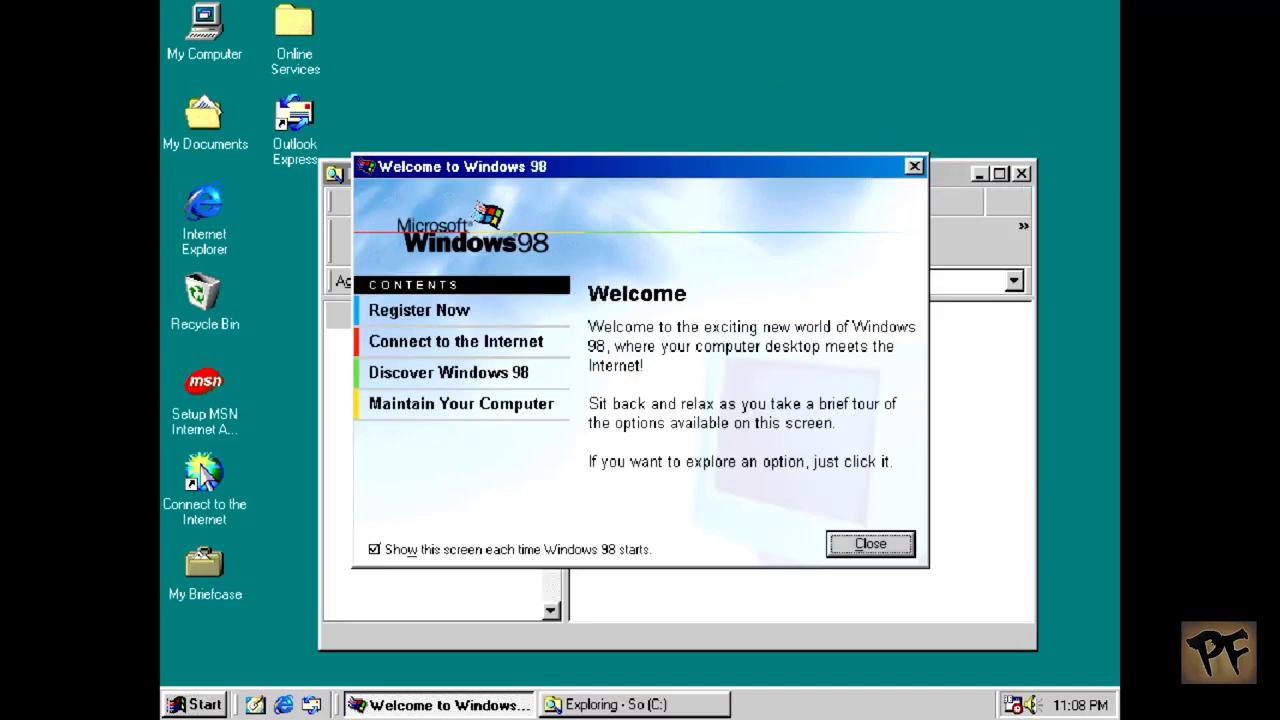
pyautogui.click(915, 167)
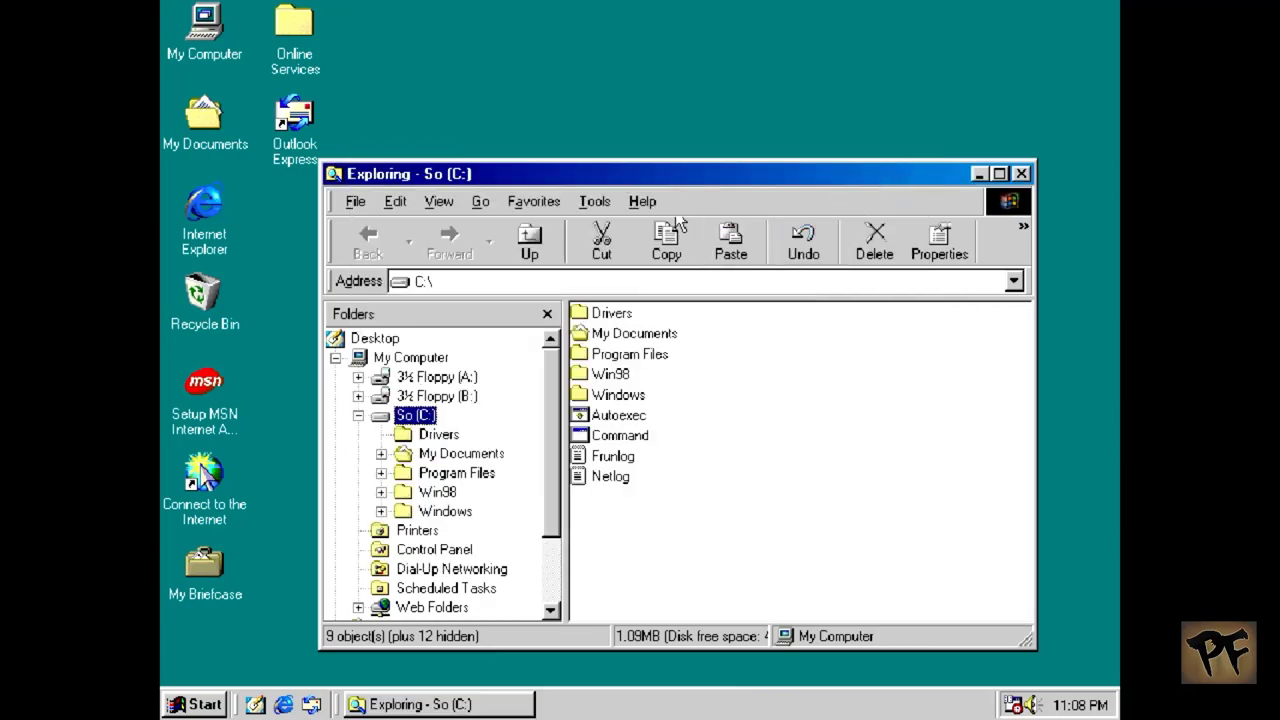
# Step: In Folder Options' View settings, show file extensions and all files, then apply
pyautogui.click(438, 203)
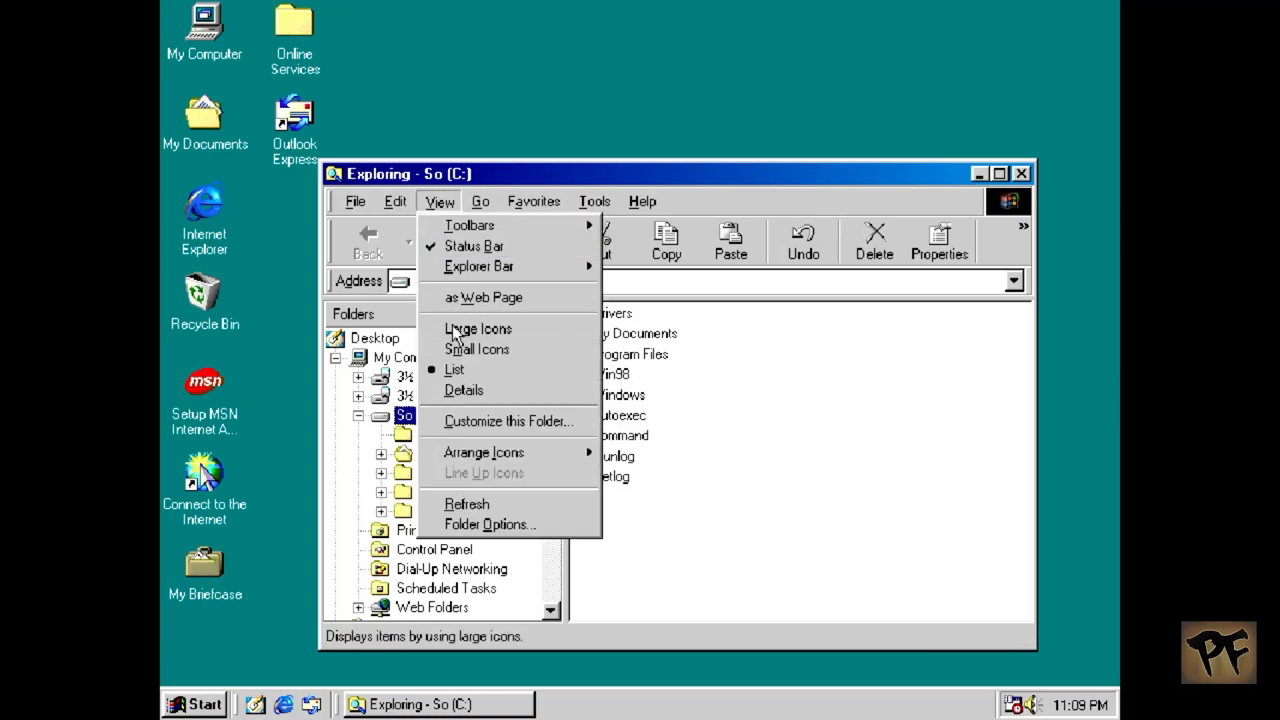
pyautogui.click(464, 526)
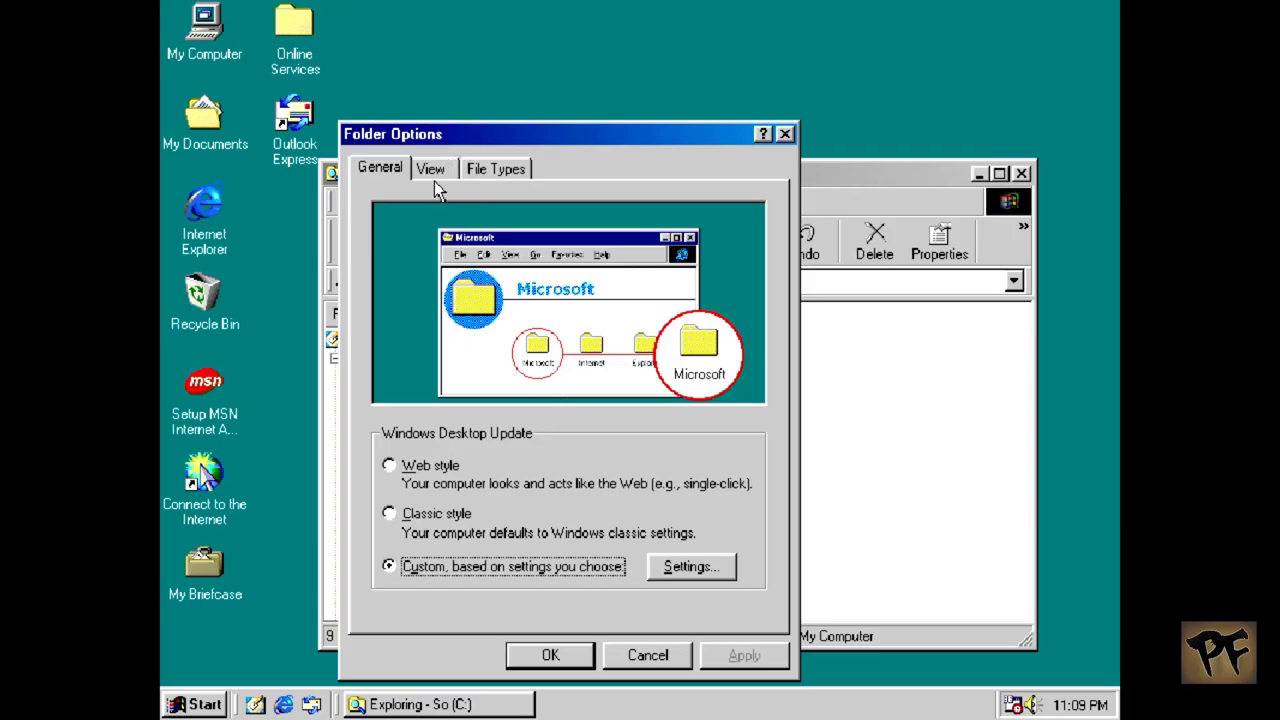
pyautogui.click(442, 166)
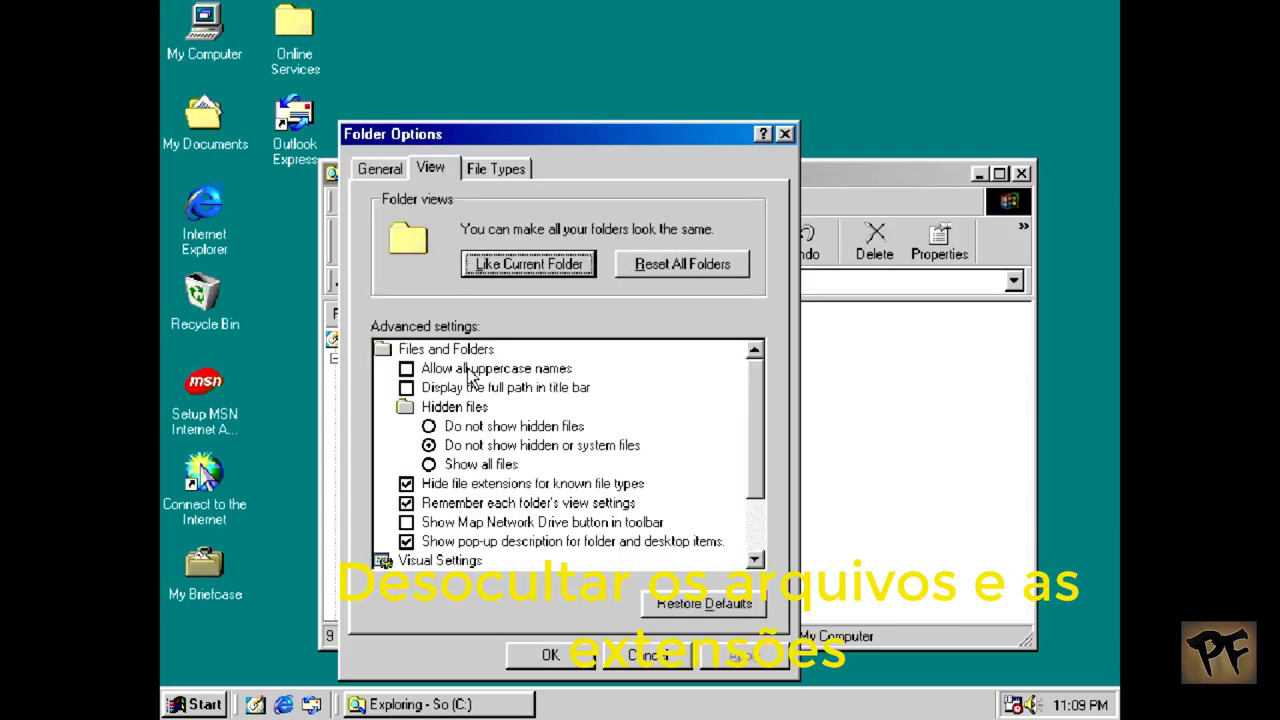
pyautogui.click(448, 490)
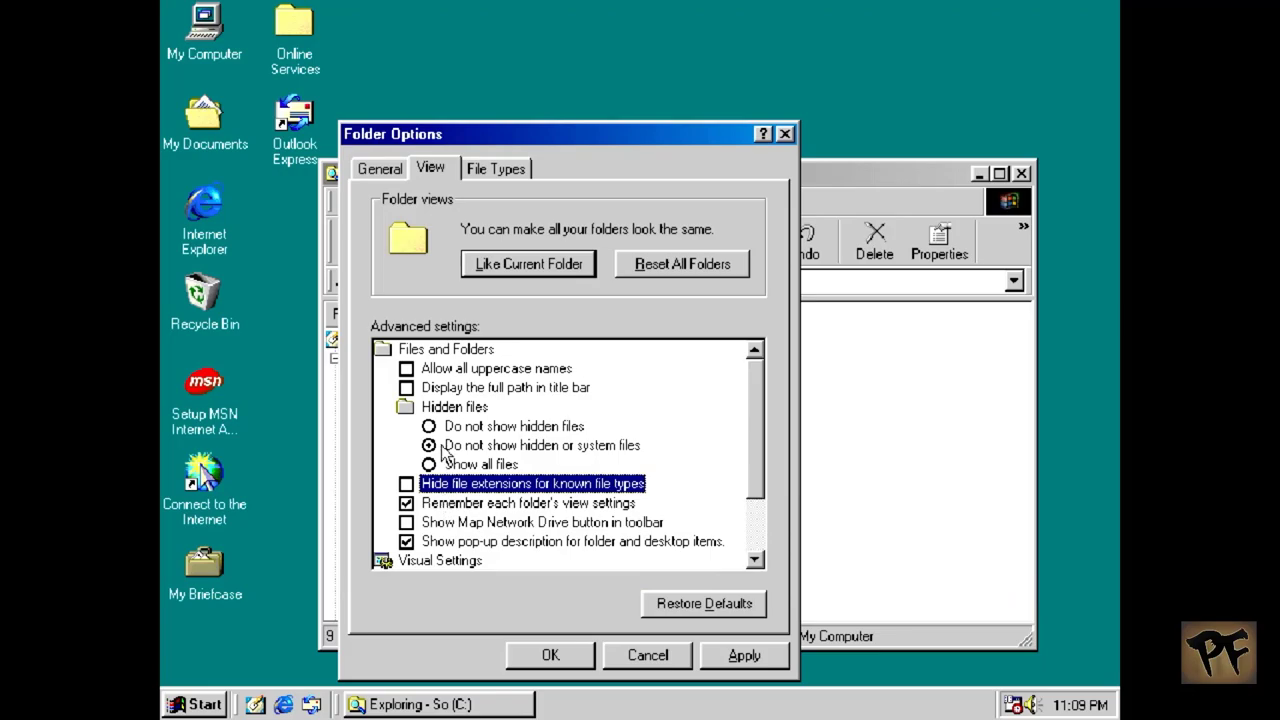
pyautogui.click(447, 464)
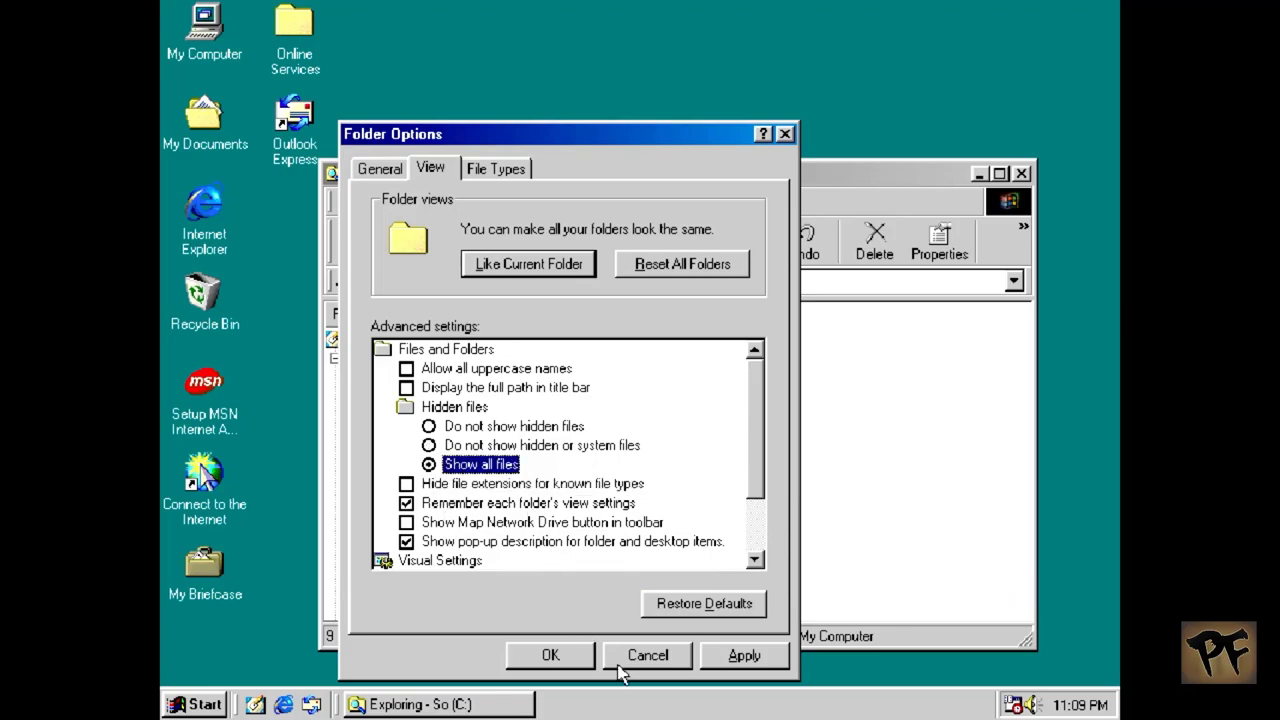
pyautogui.click(740, 656)
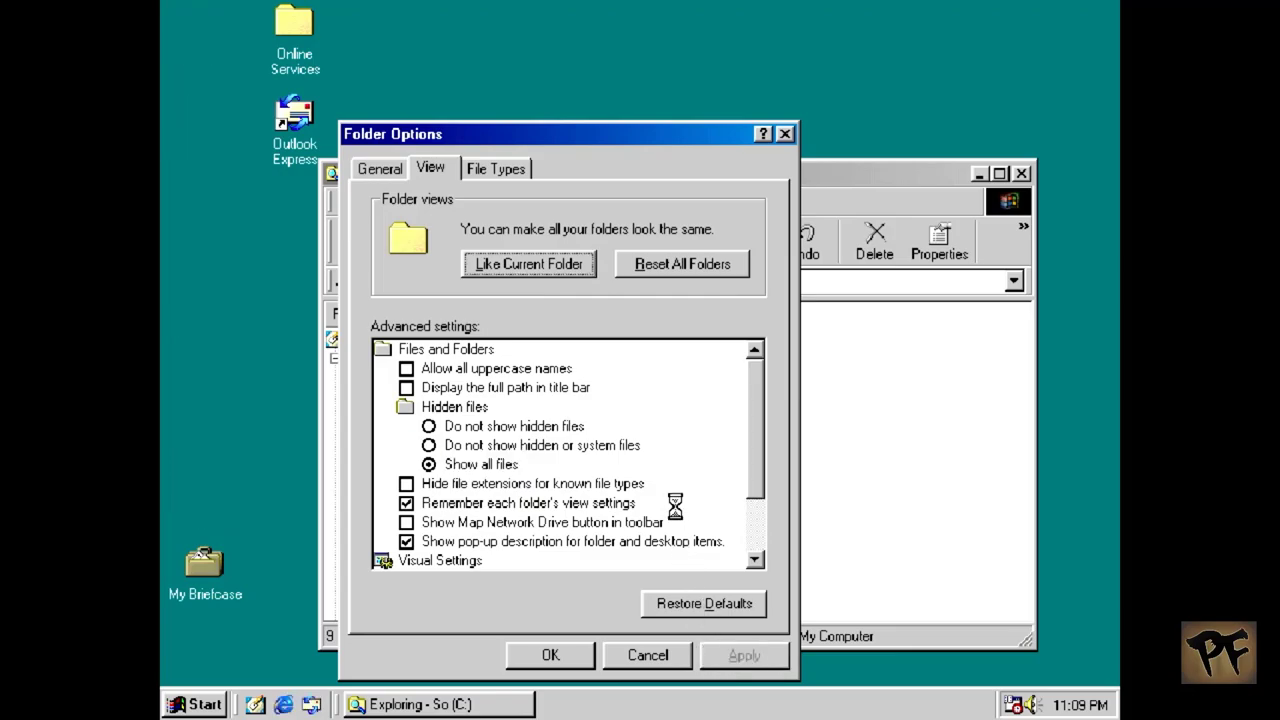
pyautogui.click(553, 656)
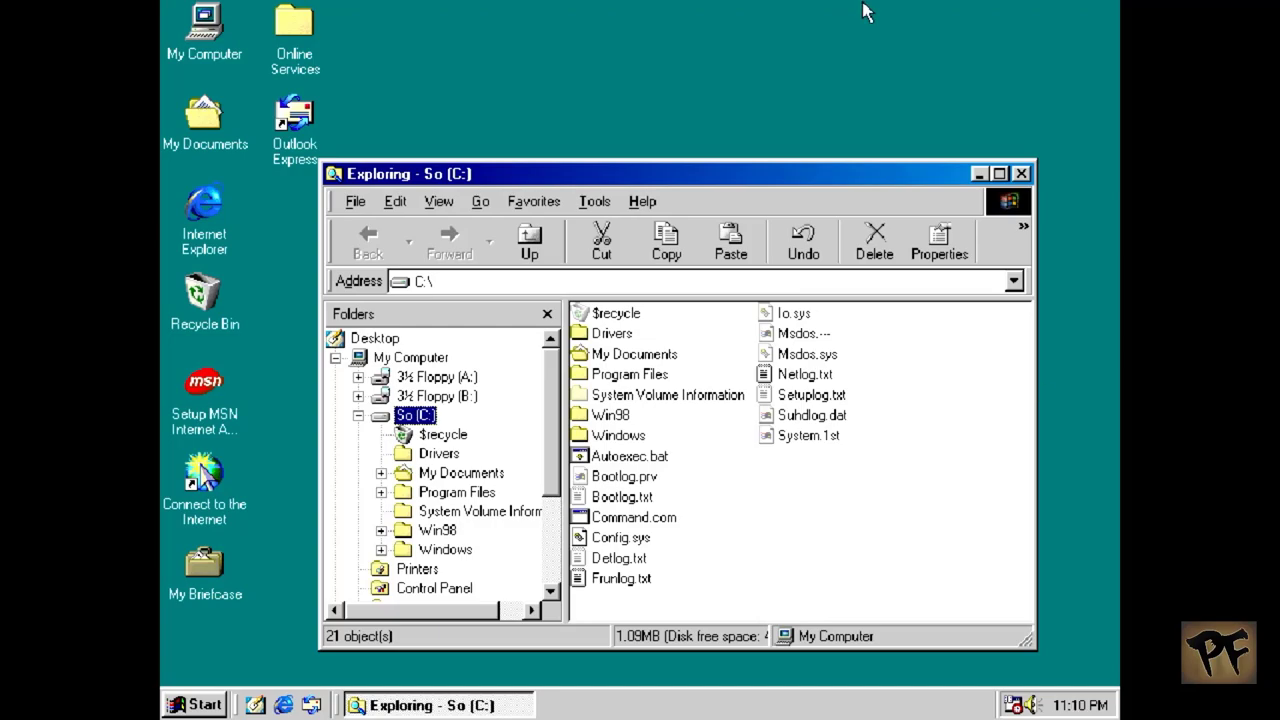
# Step: Load the Windows 98 Second Edition Boot.img from the floppy folder into MiSTer's Floppy A
pyautogui.press('F12')
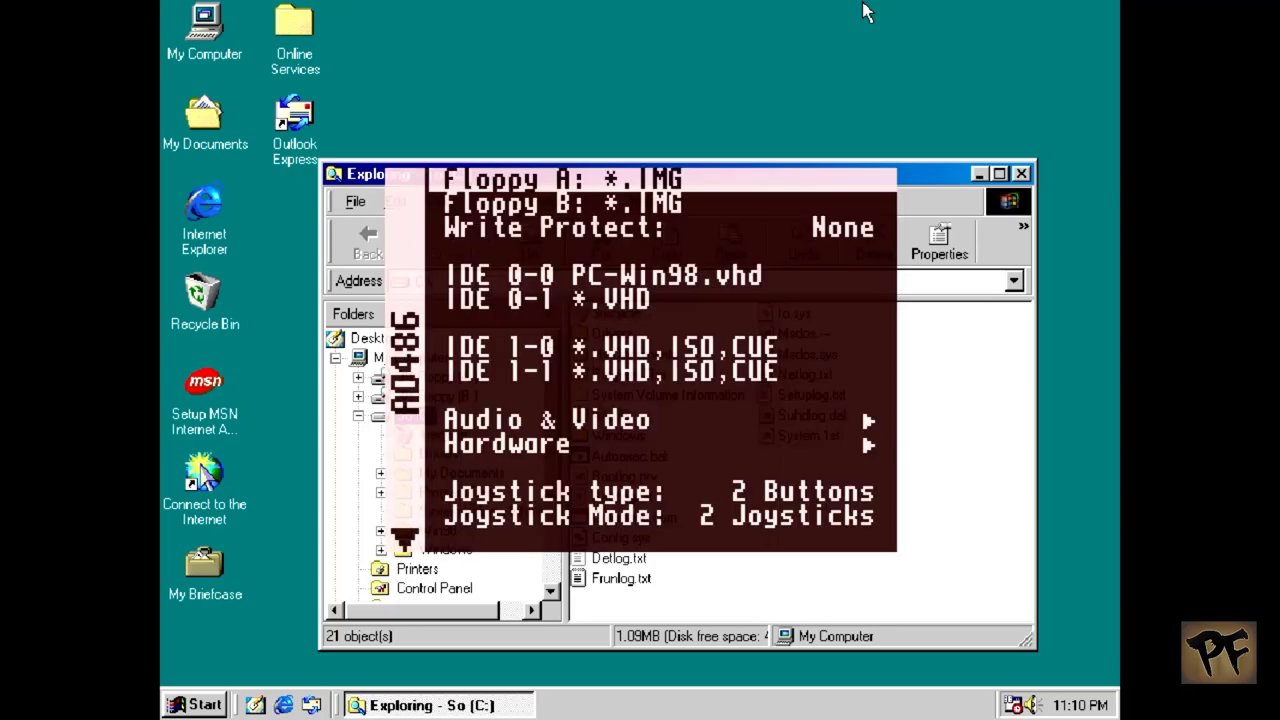
pyautogui.press('Return')
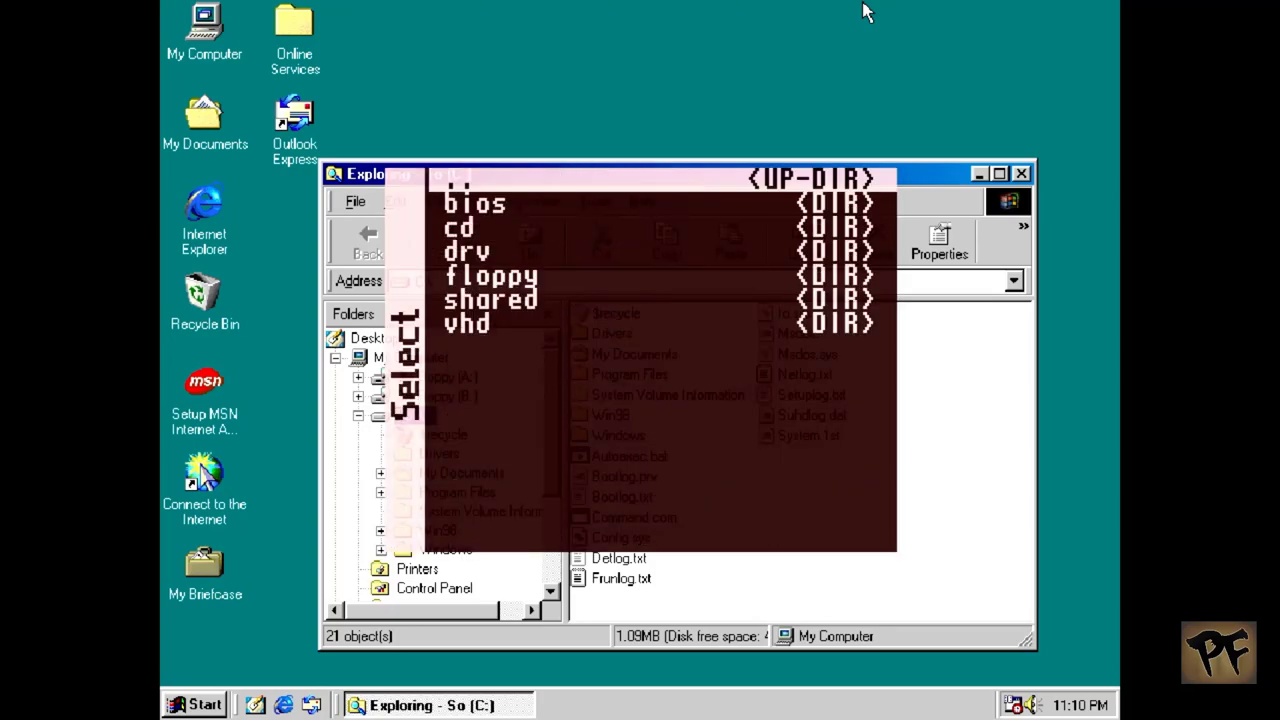
pyautogui.press('Down')
pyautogui.press('Down')
pyautogui.press('Down')
pyautogui.press('Down')
pyautogui.press('Return')
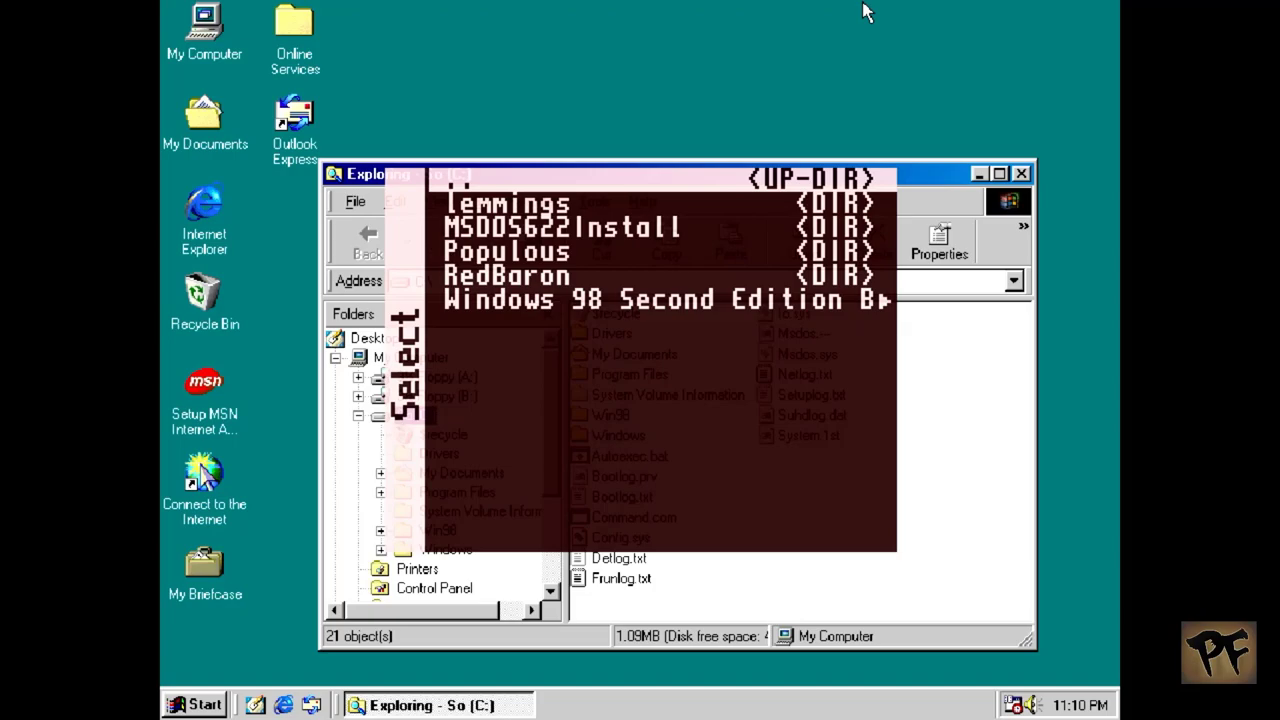
pyautogui.press('Up')
pyautogui.press('Return')
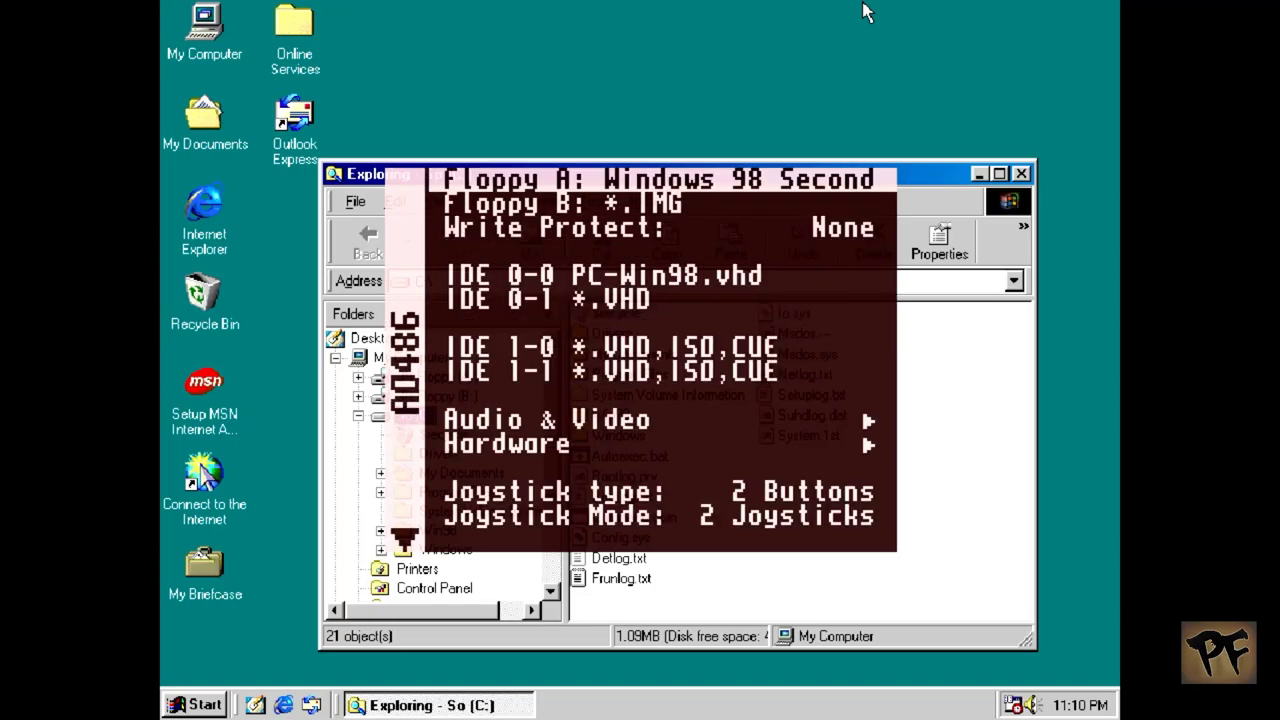
pyautogui.press('F12')
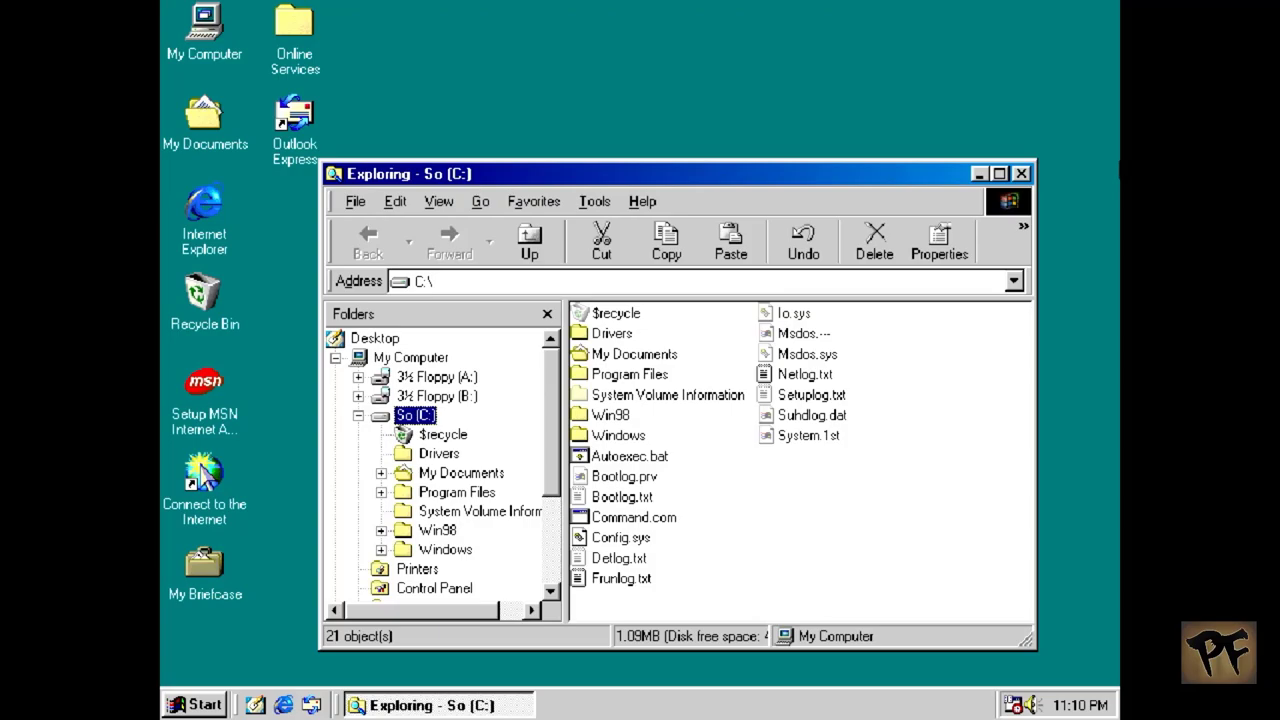
# Step: Show the 3½ Floppy (A:) contents and edit its Autoexec.bat in Notepad
pyautogui.click(463, 379)
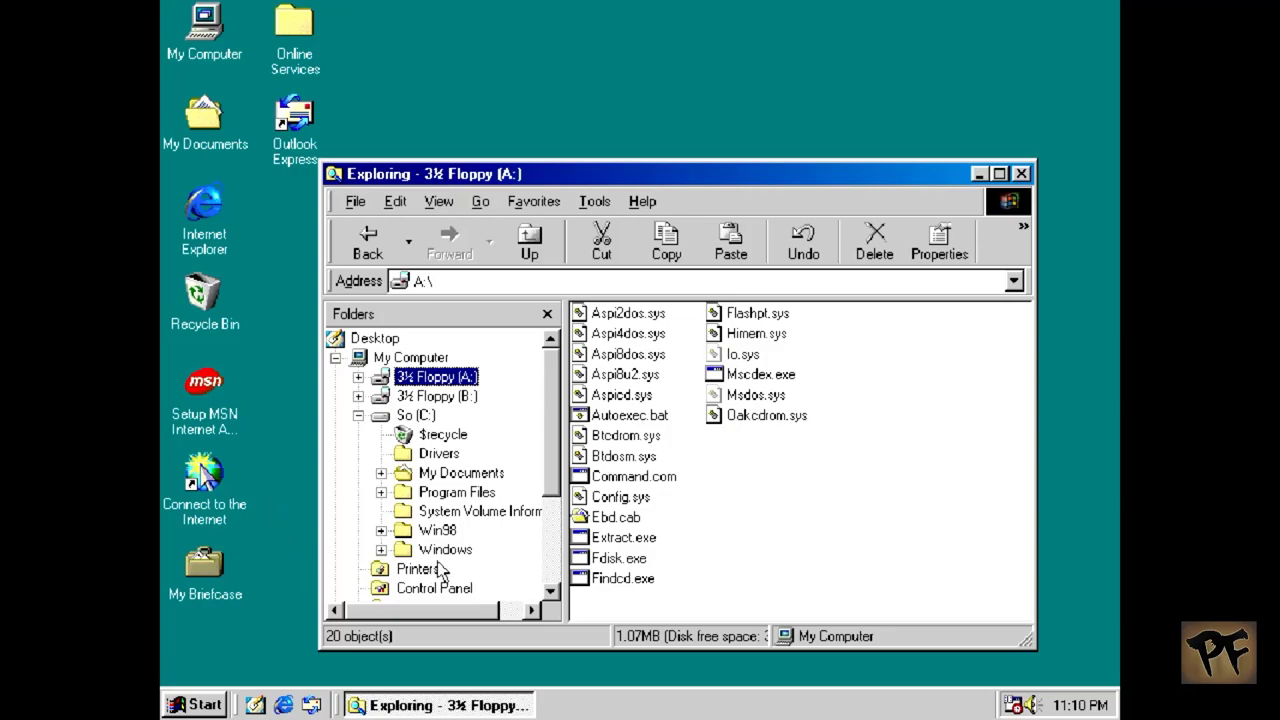
pyautogui.click(624, 414)
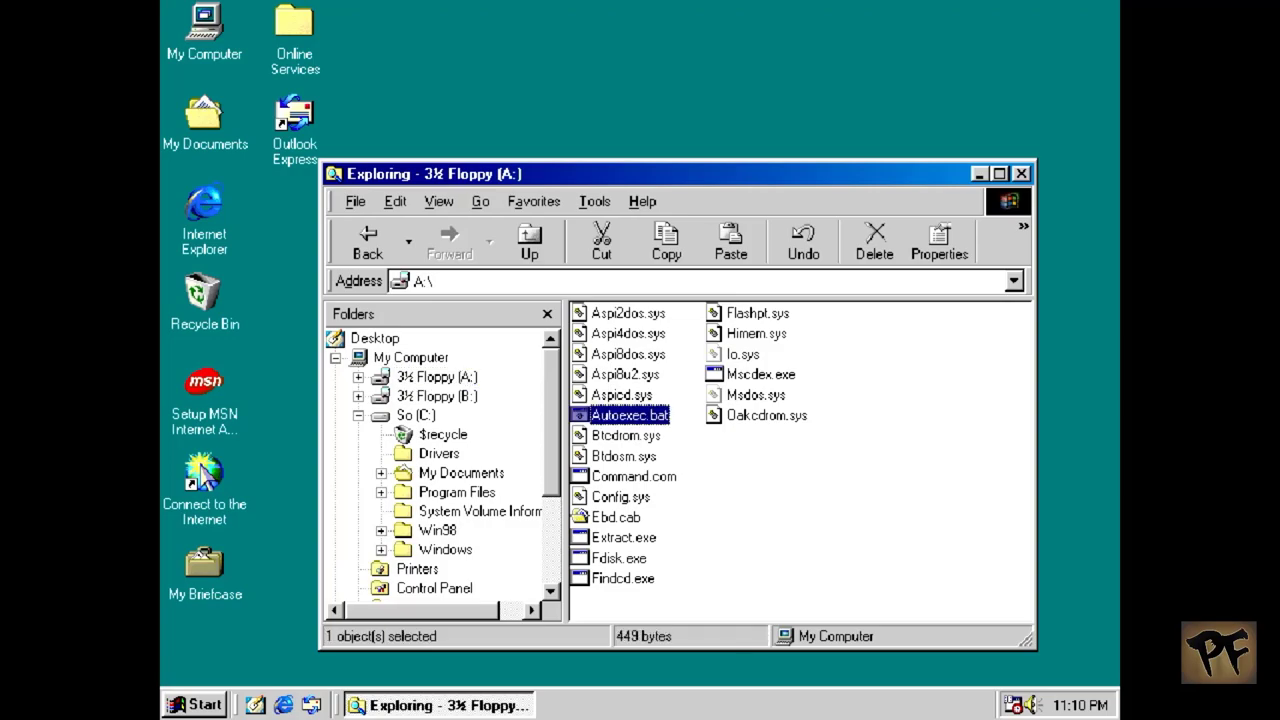
pyautogui.rightClick(625, 408)
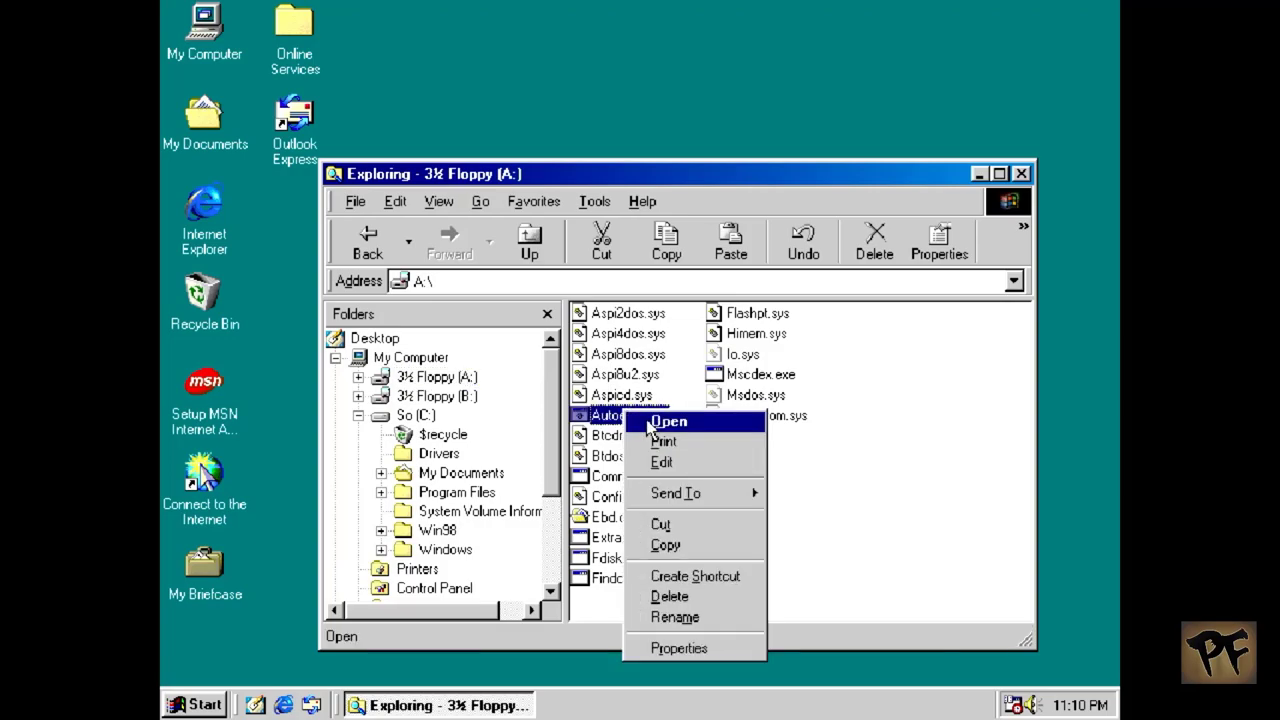
pyautogui.click(673, 463)
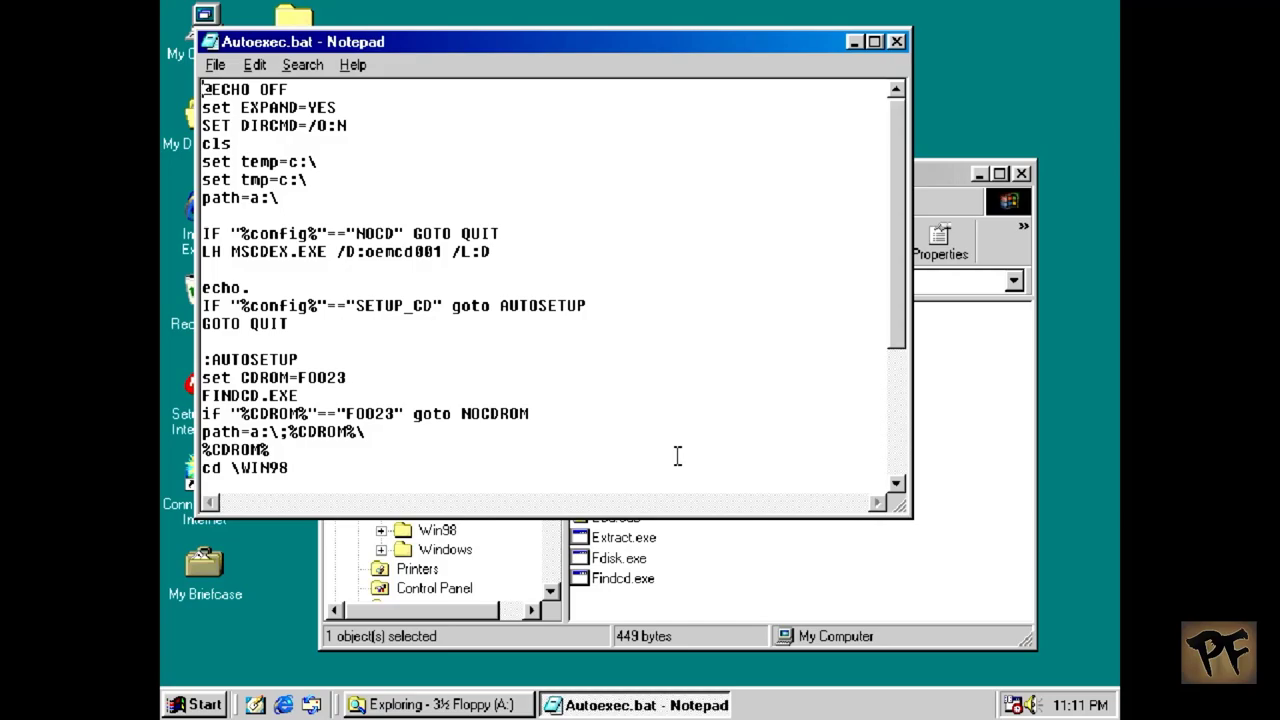
# Step: Copy the MSCDEX line from the floppy's Autoexec.bat, then close Notepad
pyautogui.click(488, 252)
pyautogui.hotkey('shift', 'Home')
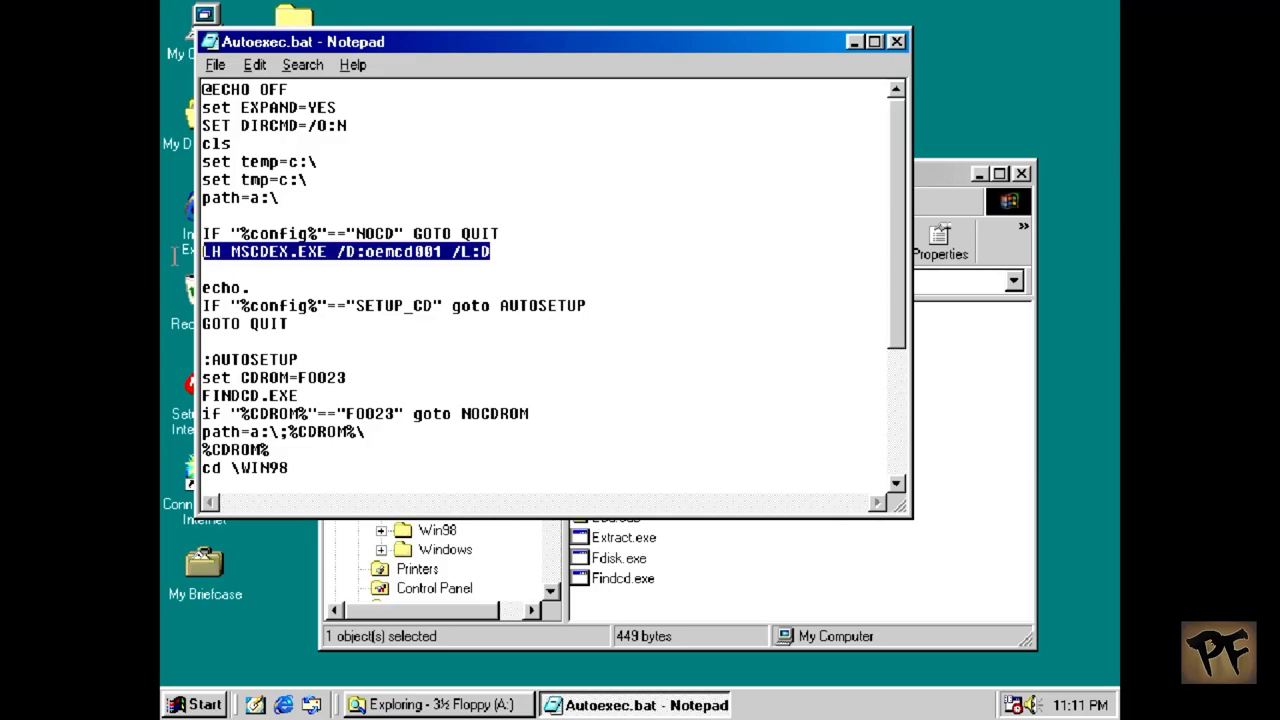
pyautogui.rightClick(235, 251)
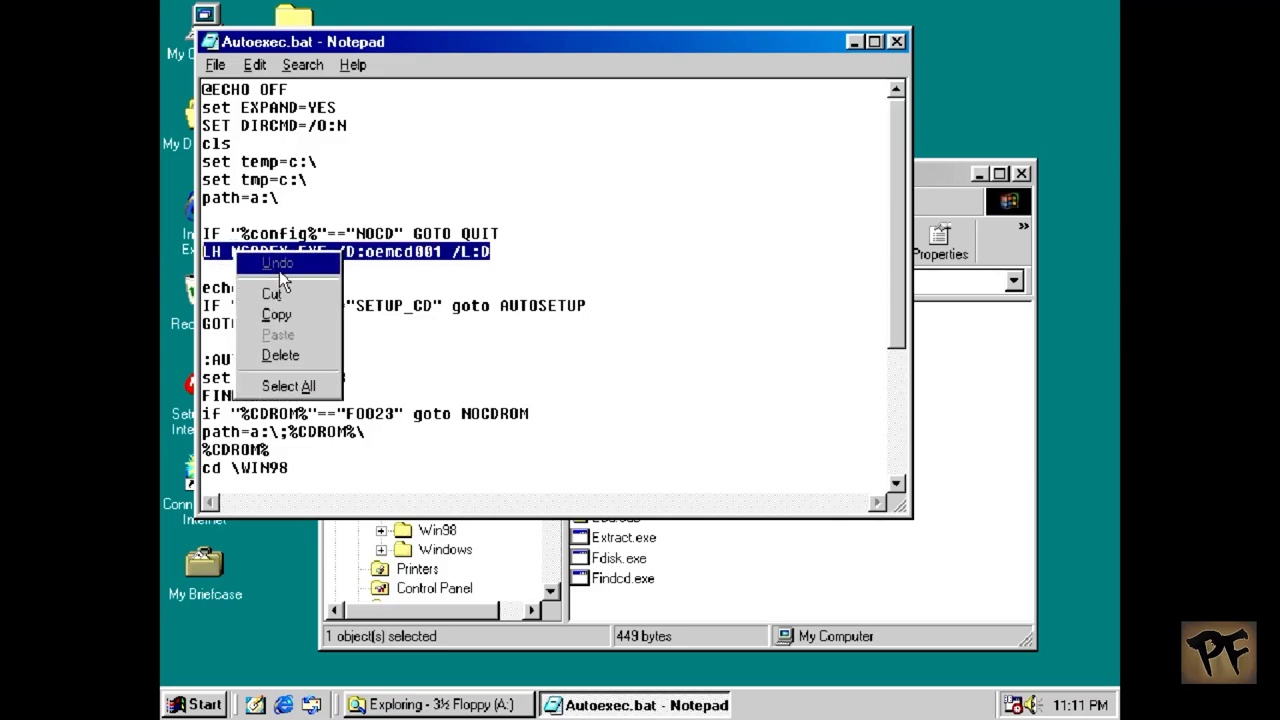
pyautogui.click(292, 316)
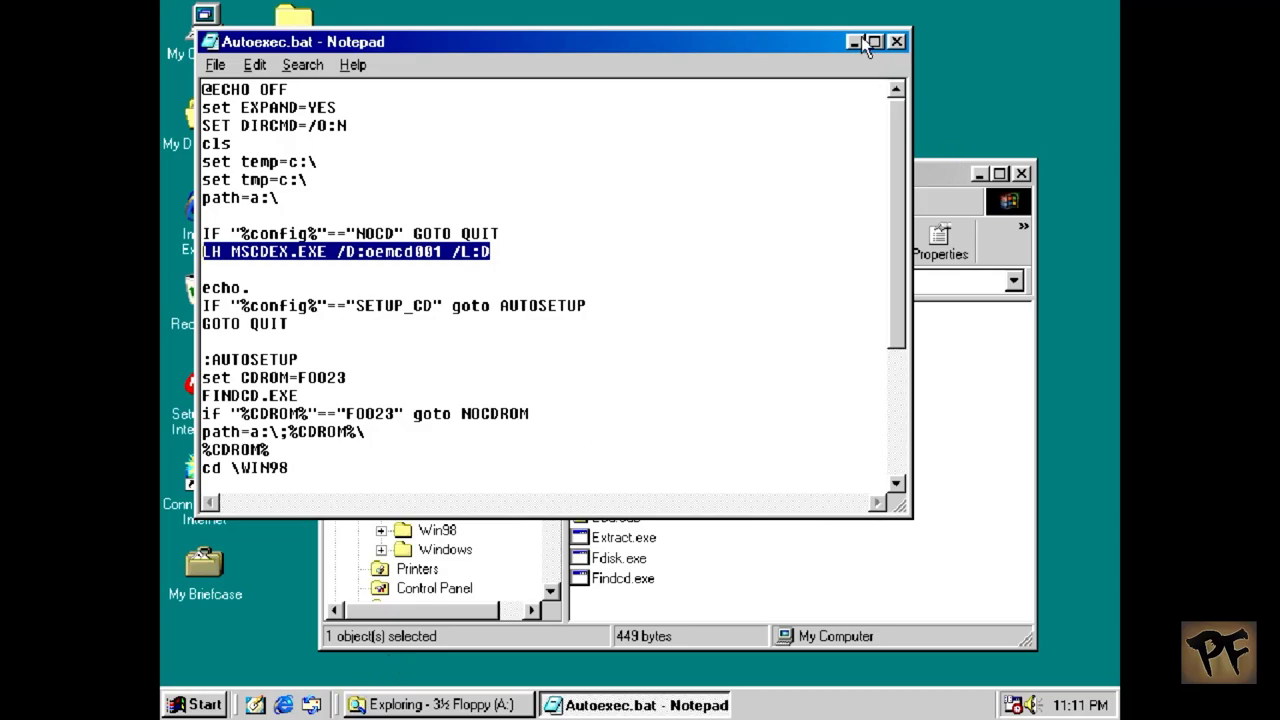
pyautogui.click(896, 43)
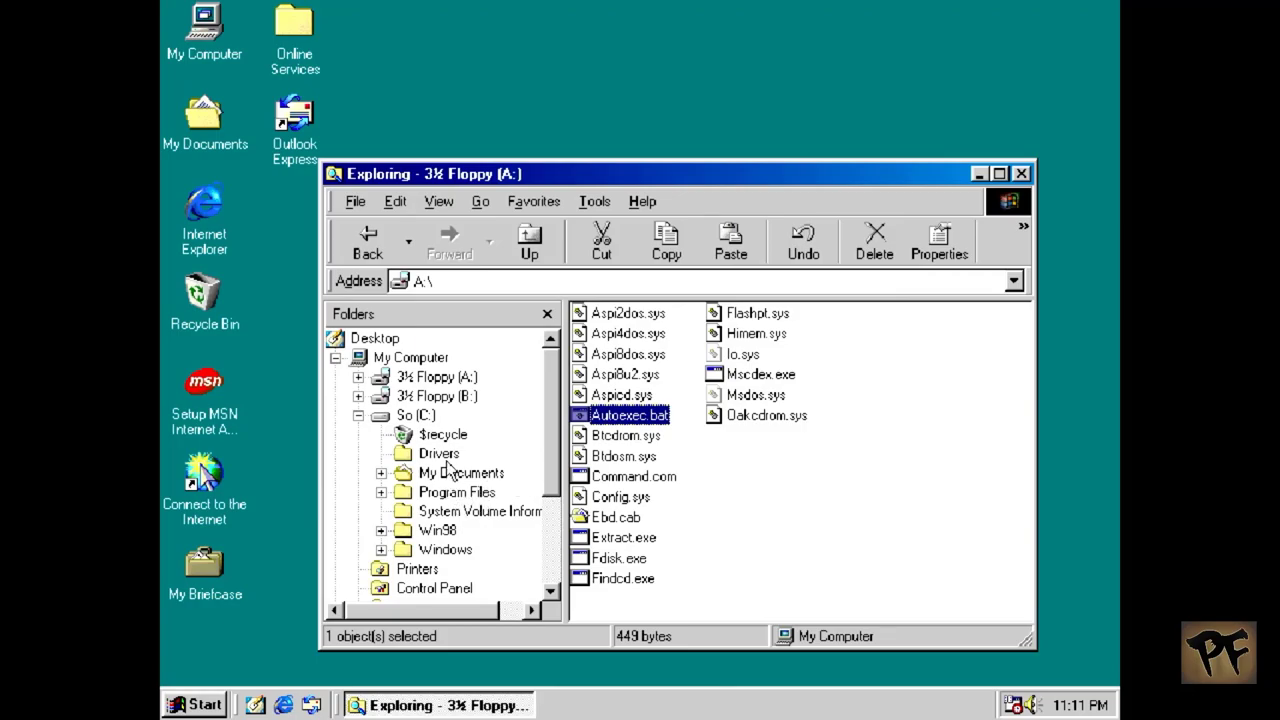
# Step: Show drive C: contents and edit its Autoexec.bat in Notepad
pyautogui.click(415, 415)
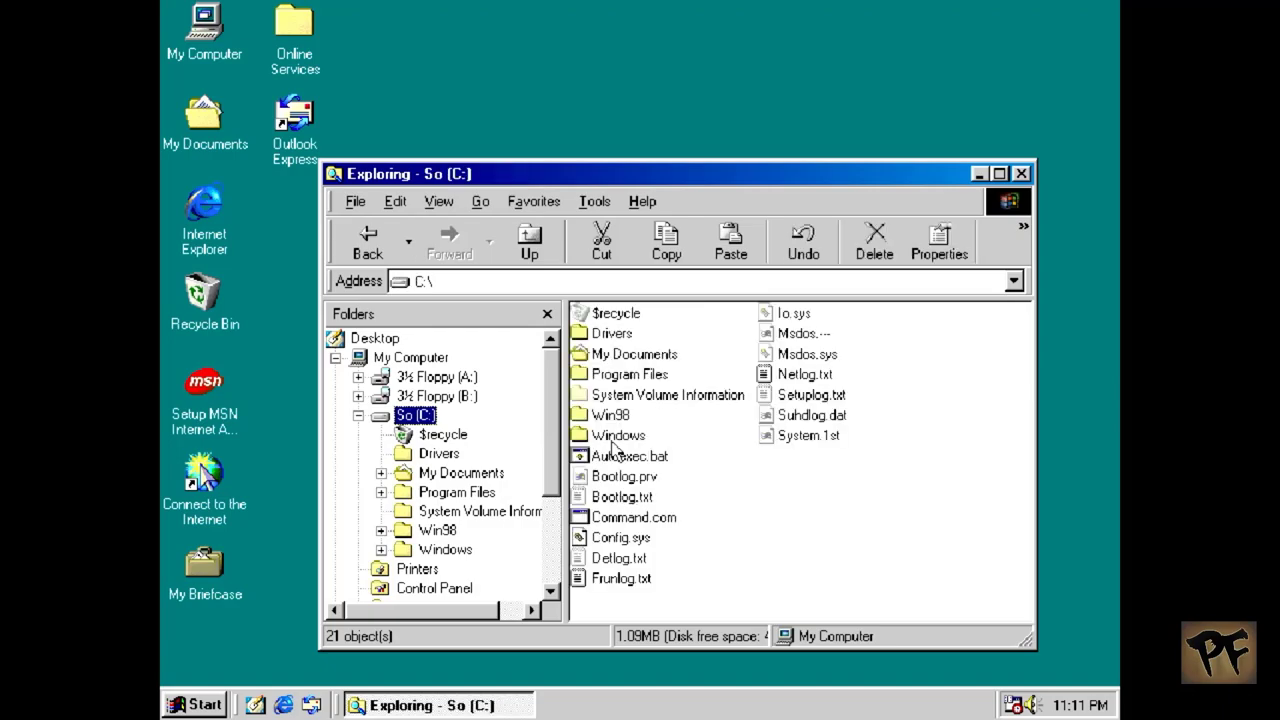
pyautogui.click(621, 458)
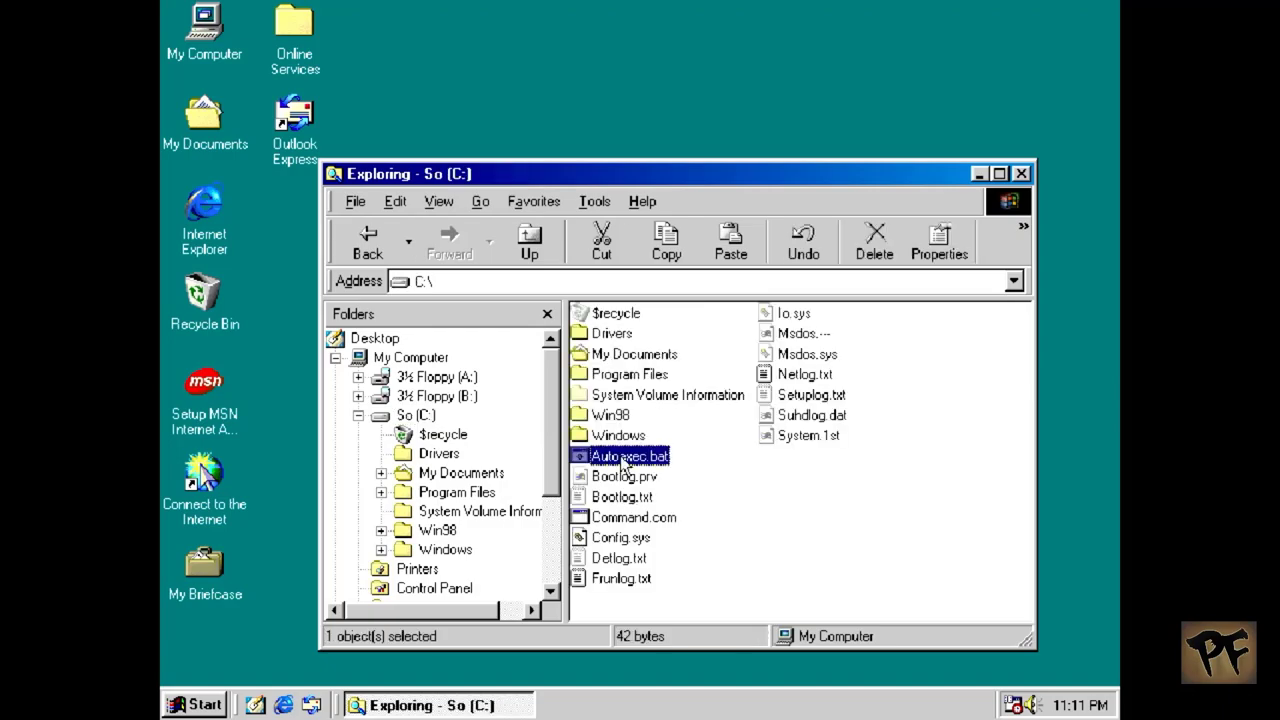
pyautogui.rightClick(621, 458)
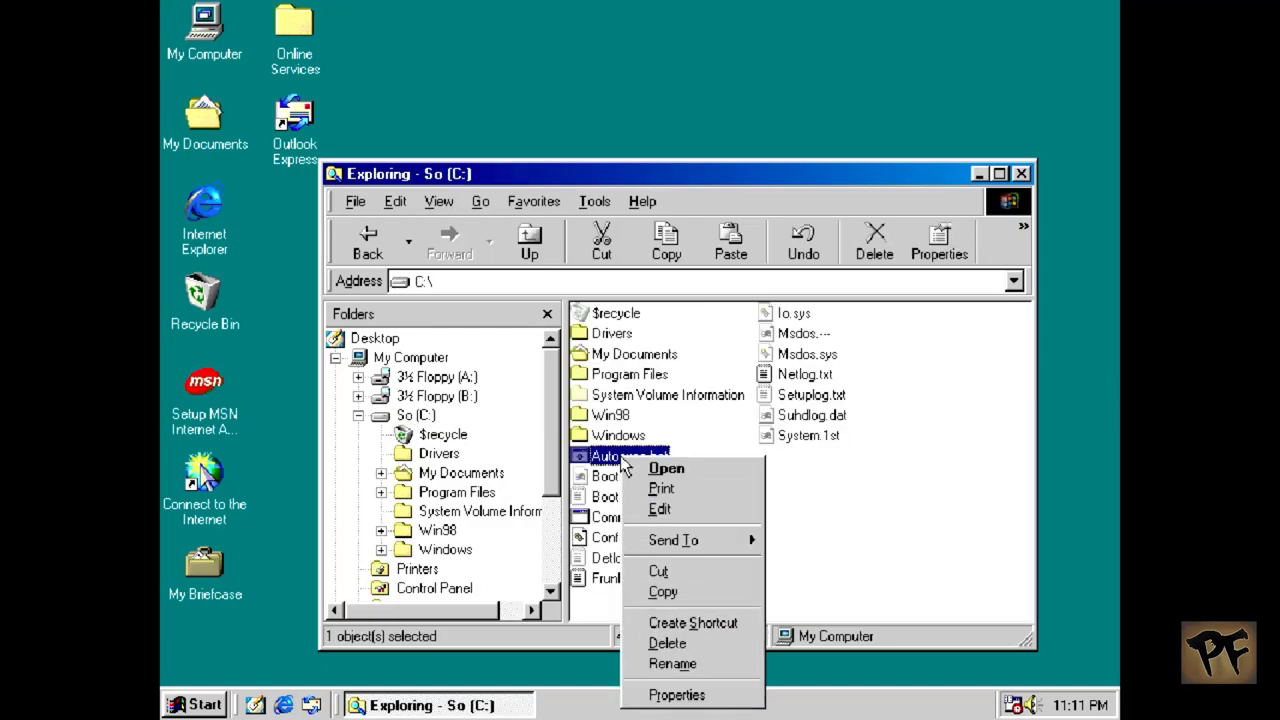
pyautogui.click(681, 515)
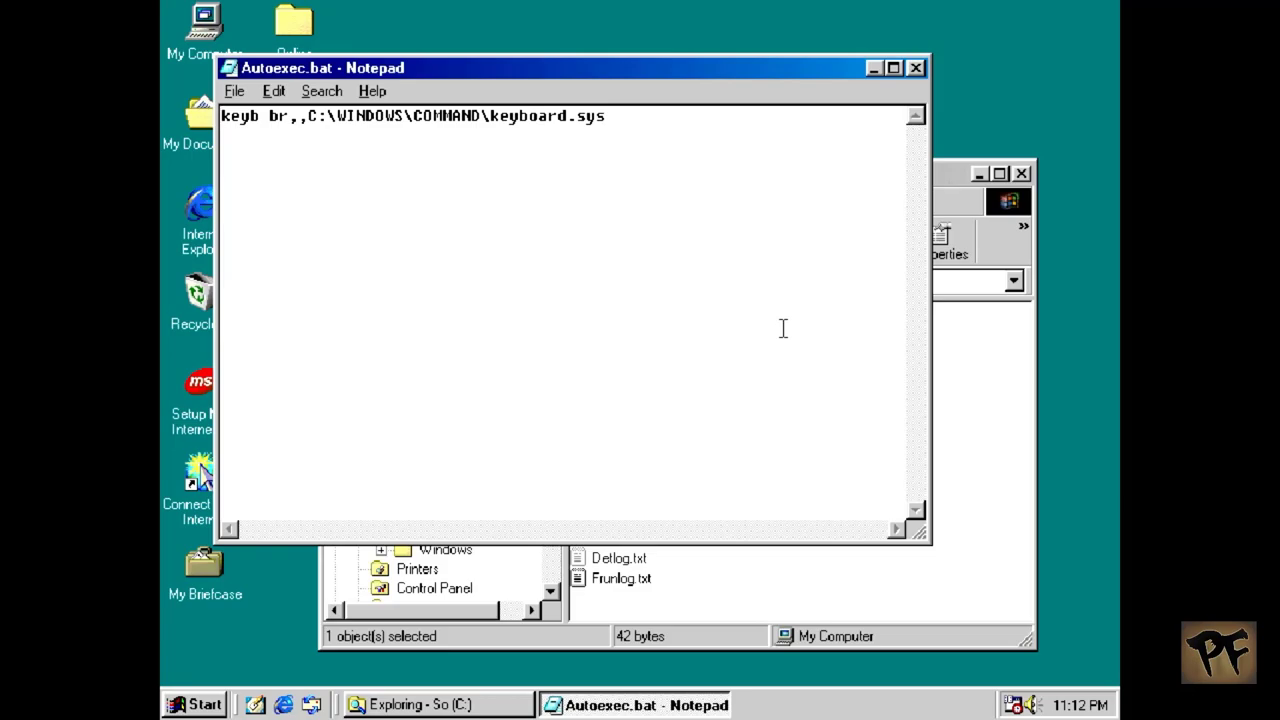
# Step: Paste the LH MSCDEX.EXE /D:oemcd001 /L:D line onto line 2 of C:'s Autoexec.bat and save it
pyautogui.click(783, 321)
pyautogui.rightClick(802, 232)
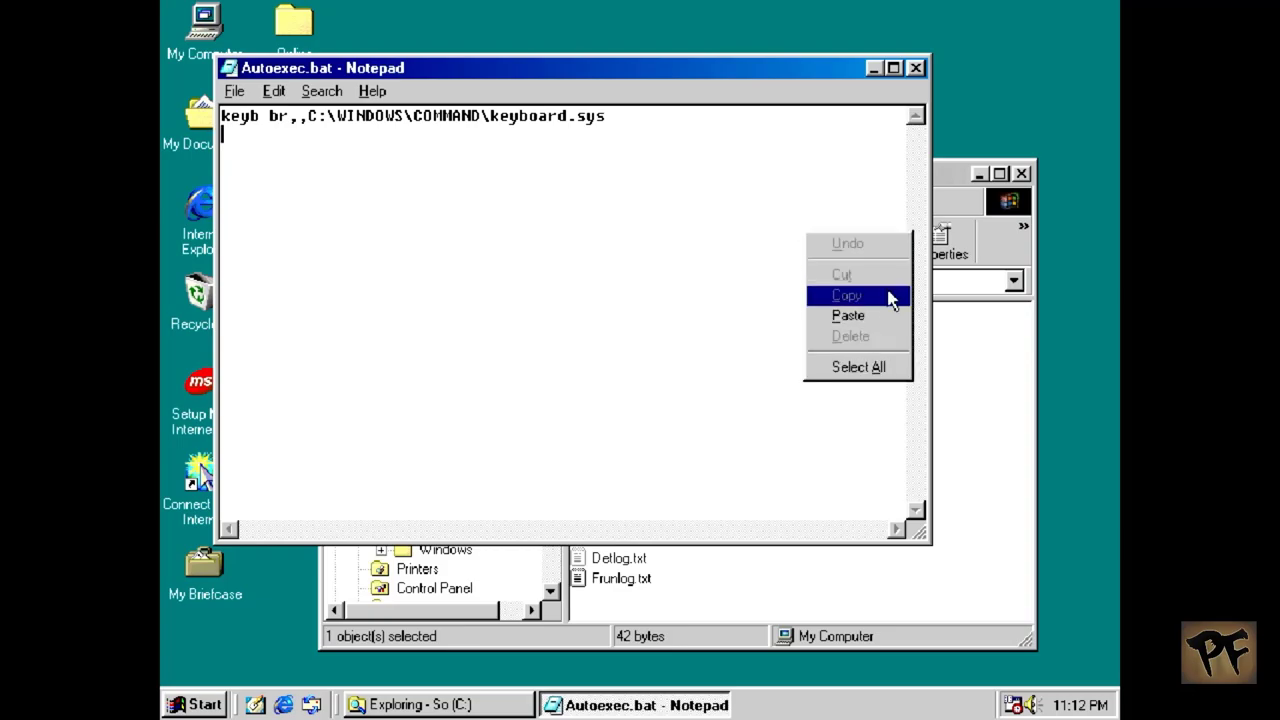
pyautogui.click(889, 316)
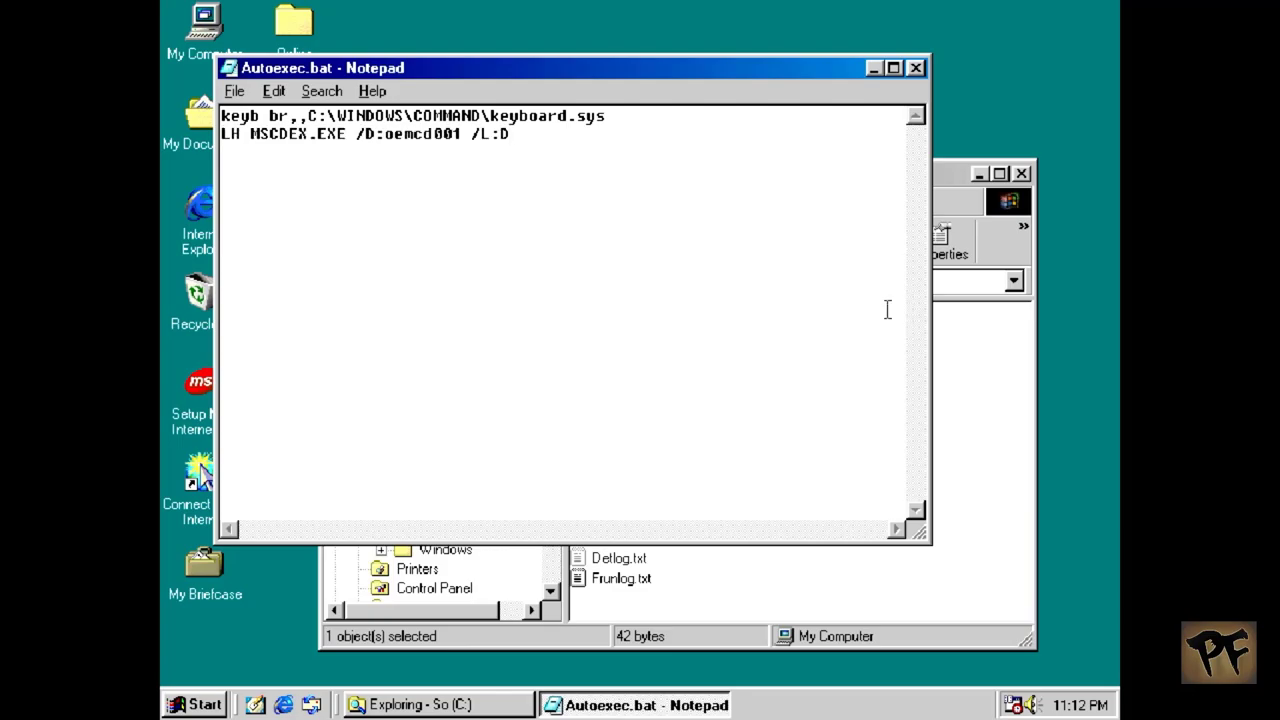
pyautogui.click(914, 74)
pyautogui.click(555, 416)
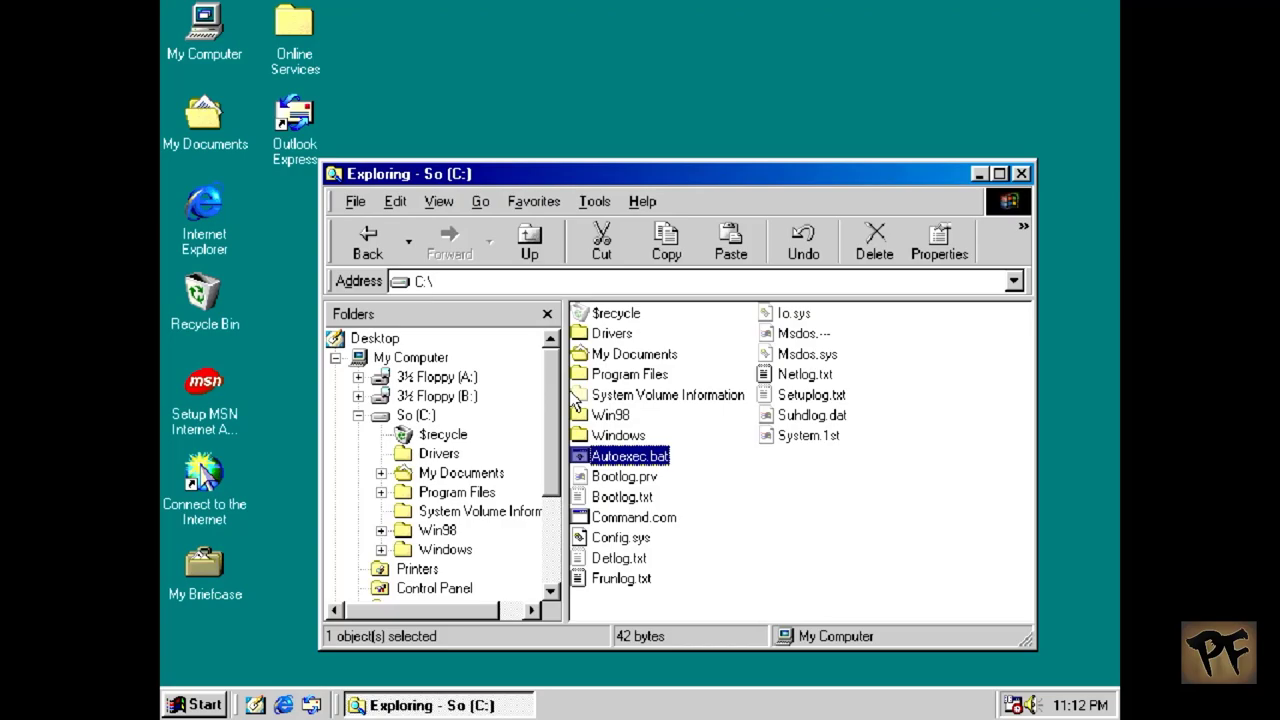
# Step: Open the A: floppy's Config.sys in Notepad using Open With
pyautogui.click(468, 377)
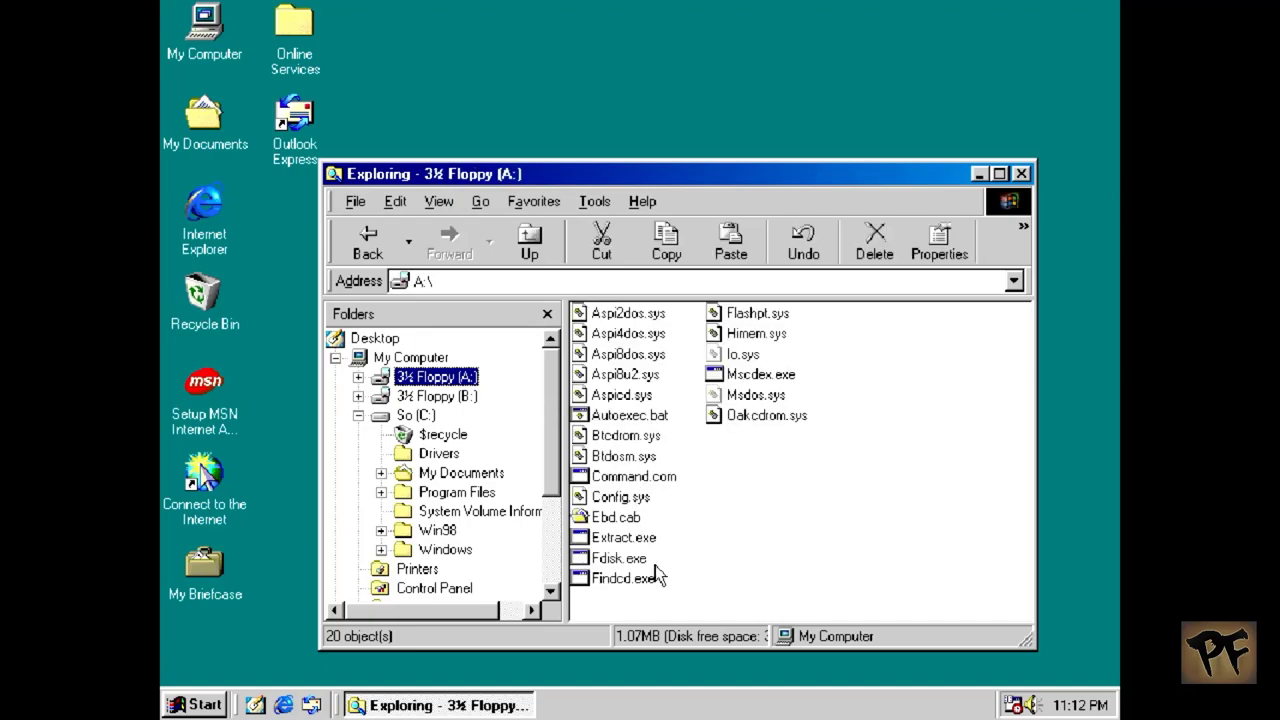
pyautogui.click(627, 498)
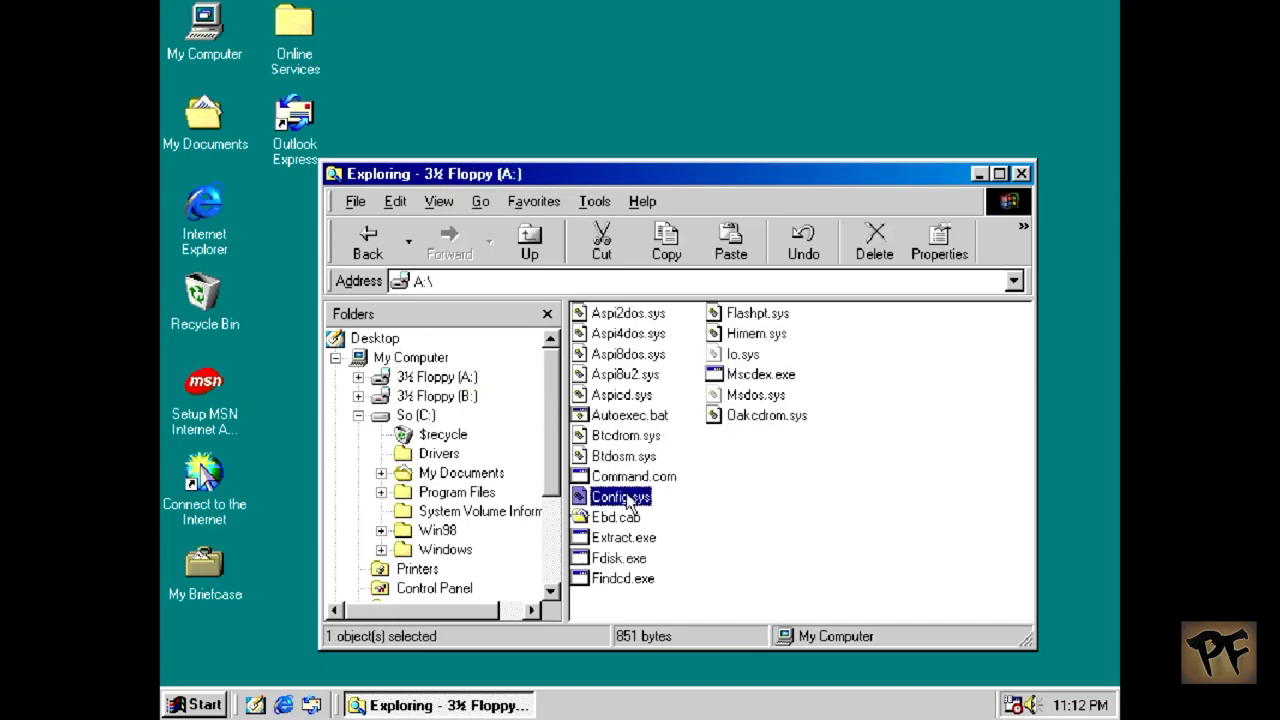
pyautogui.doubleClick(625, 496)
pyautogui.rightClick(625, 494)
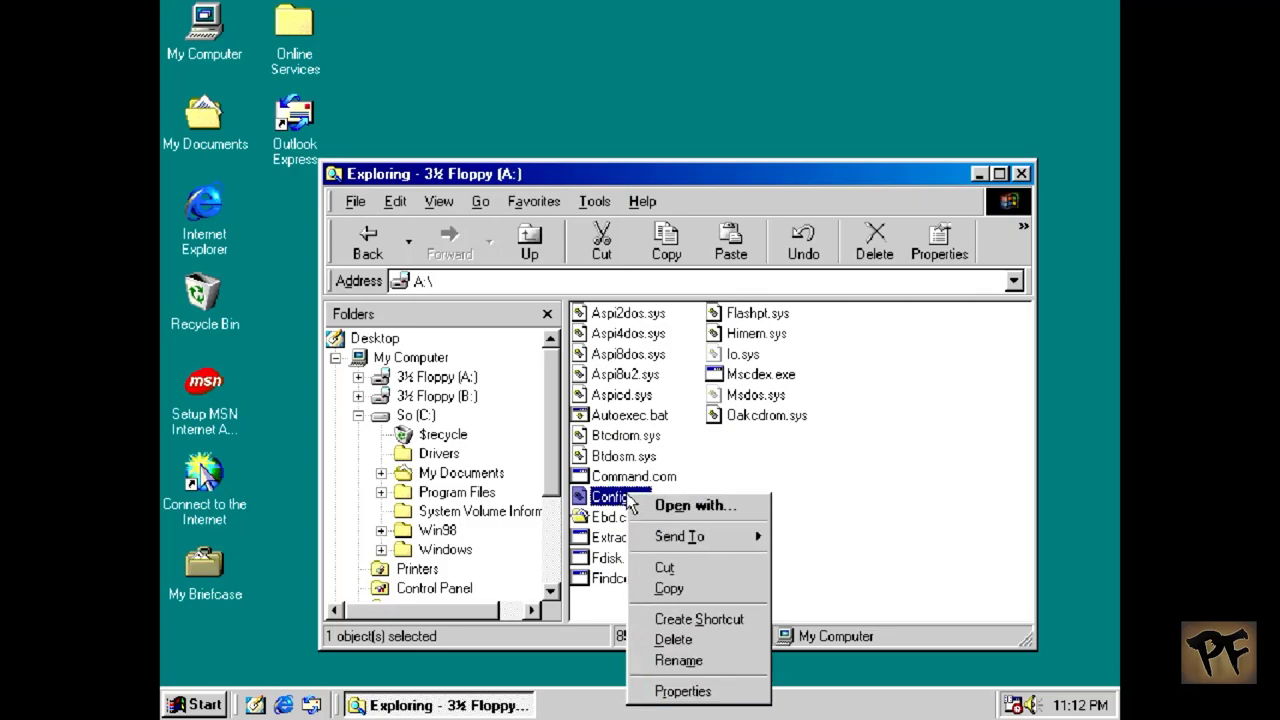
pyautogui.click(651, 506)
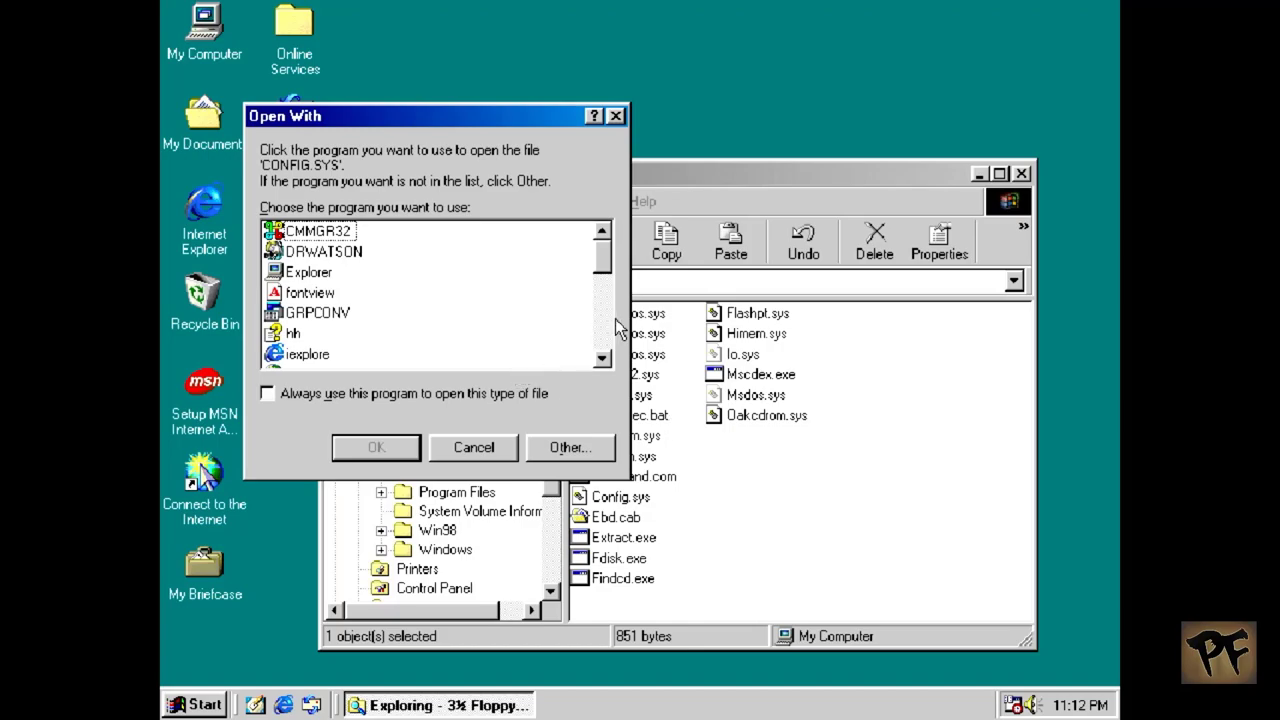
pyautogui.moveTo(603, 250); pyautogui.dragTo(602, 320)
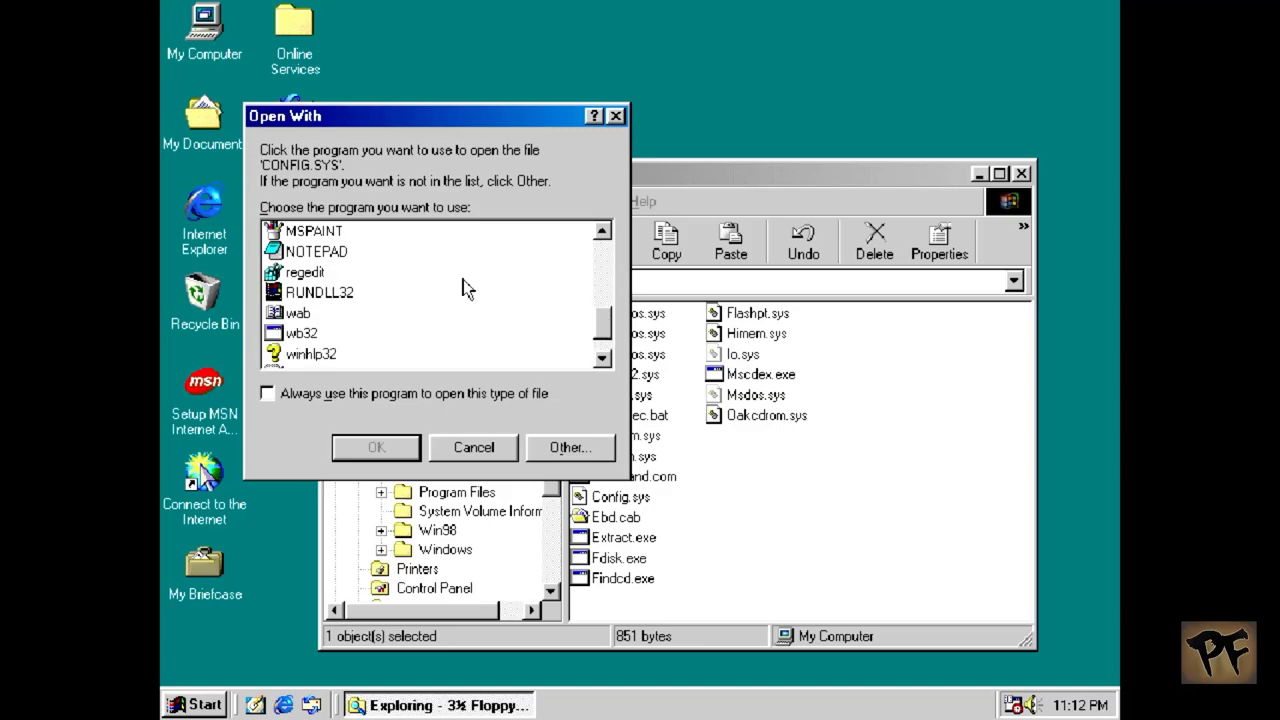
pyautogui.click(300, 254)
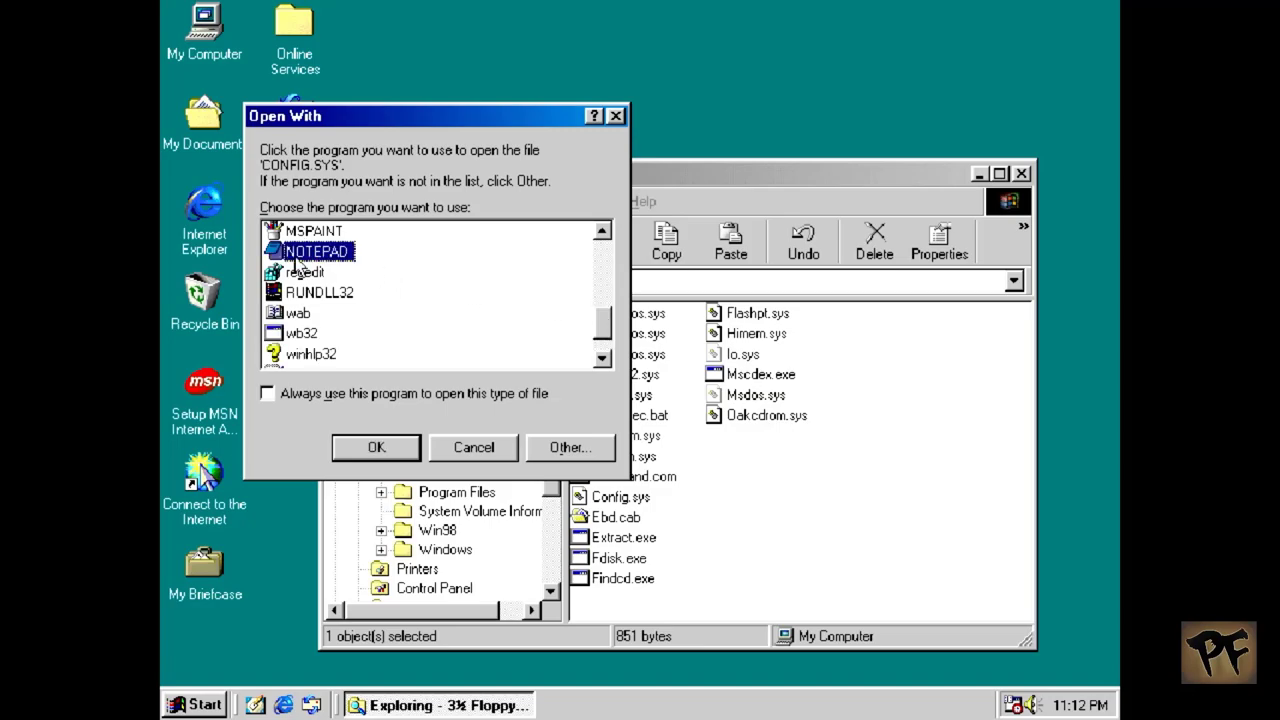
pyautogui.click(370, 452)
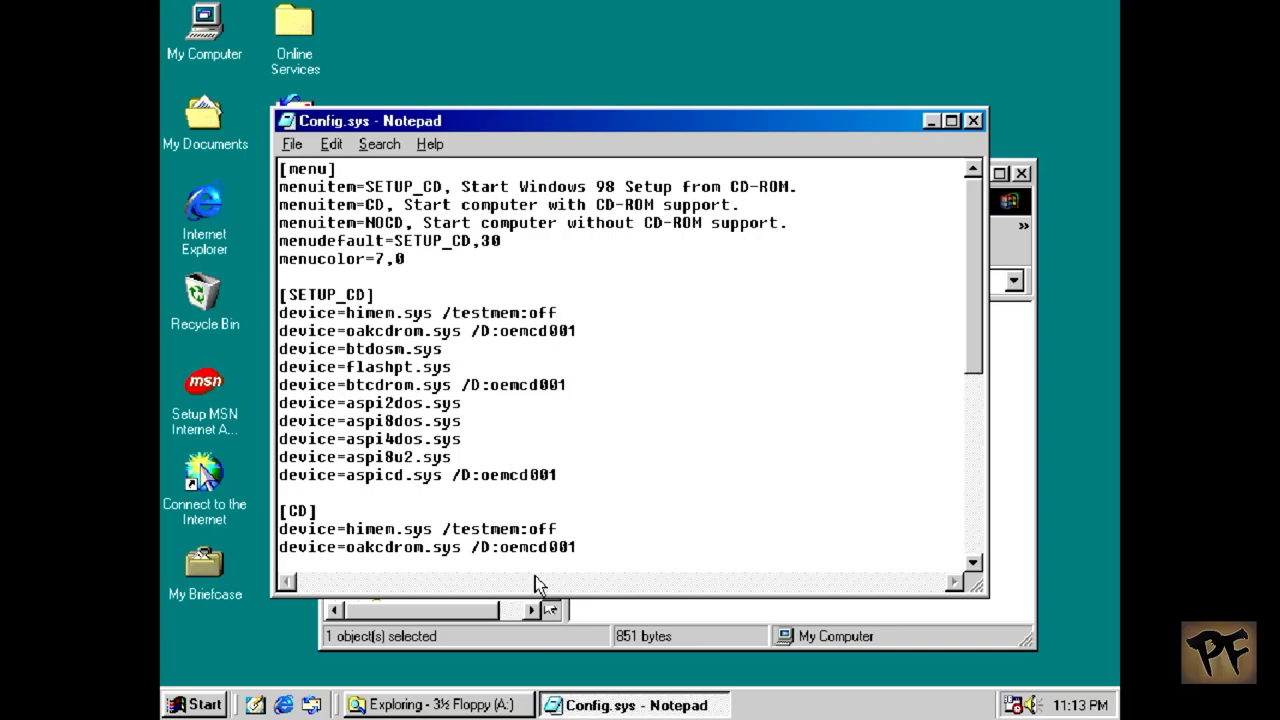
# Step: Copy the device=oakcdrom.sys line, close the floppy's Config.sys, and show drive C:
pyautogui.moveTo(580, 547); pyautogui.dragTo(161, 350)
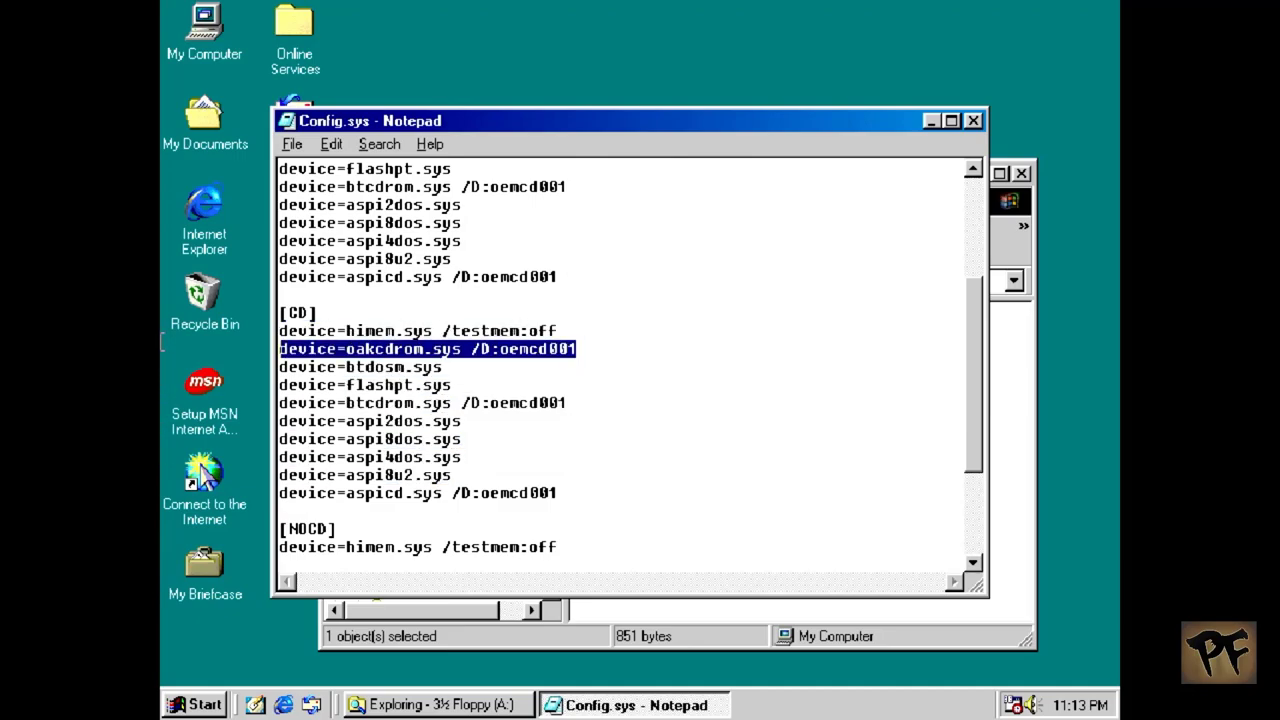
pyautogui.rightClick(476, 356)
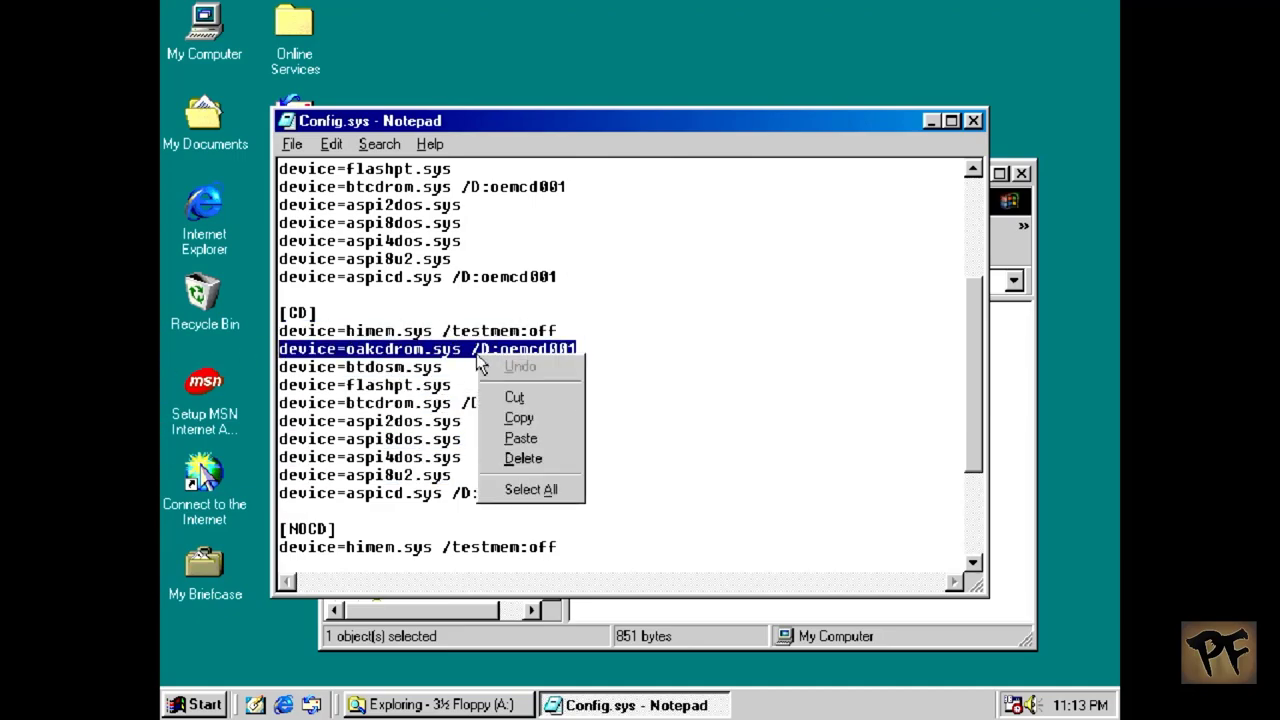
pyautogui.click(530, 420)
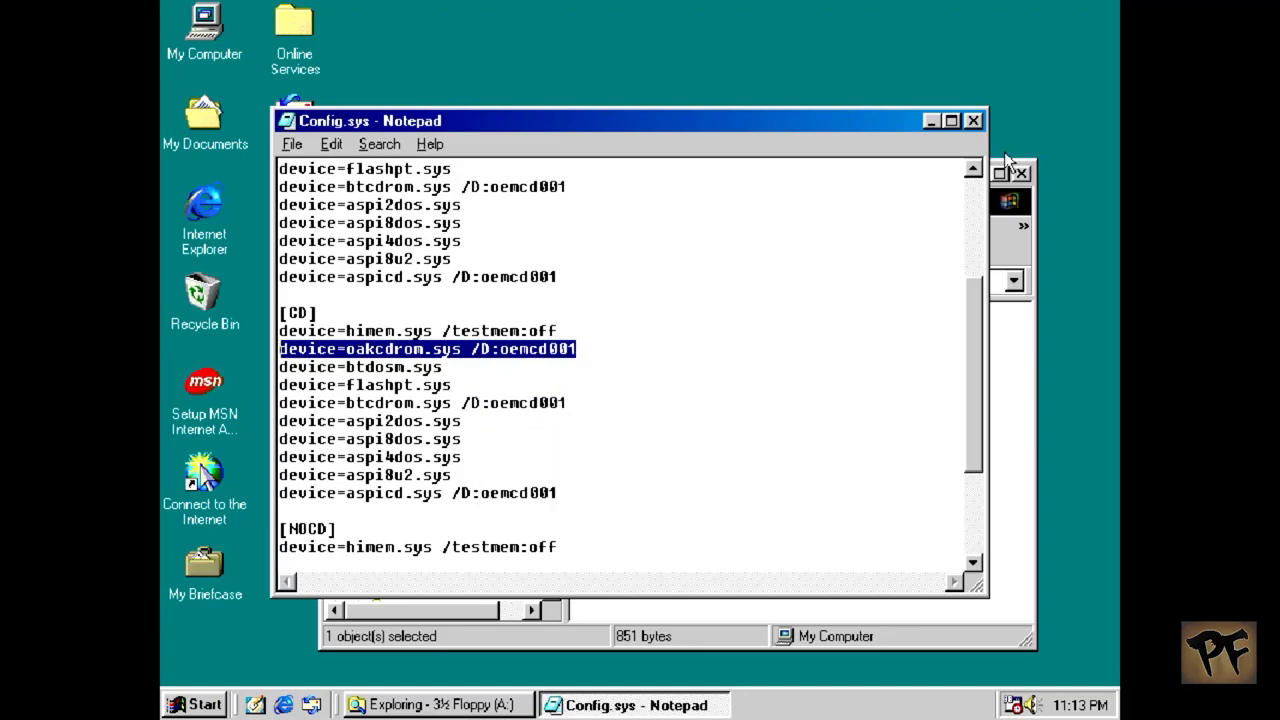
pyautogui.click(973, 120)
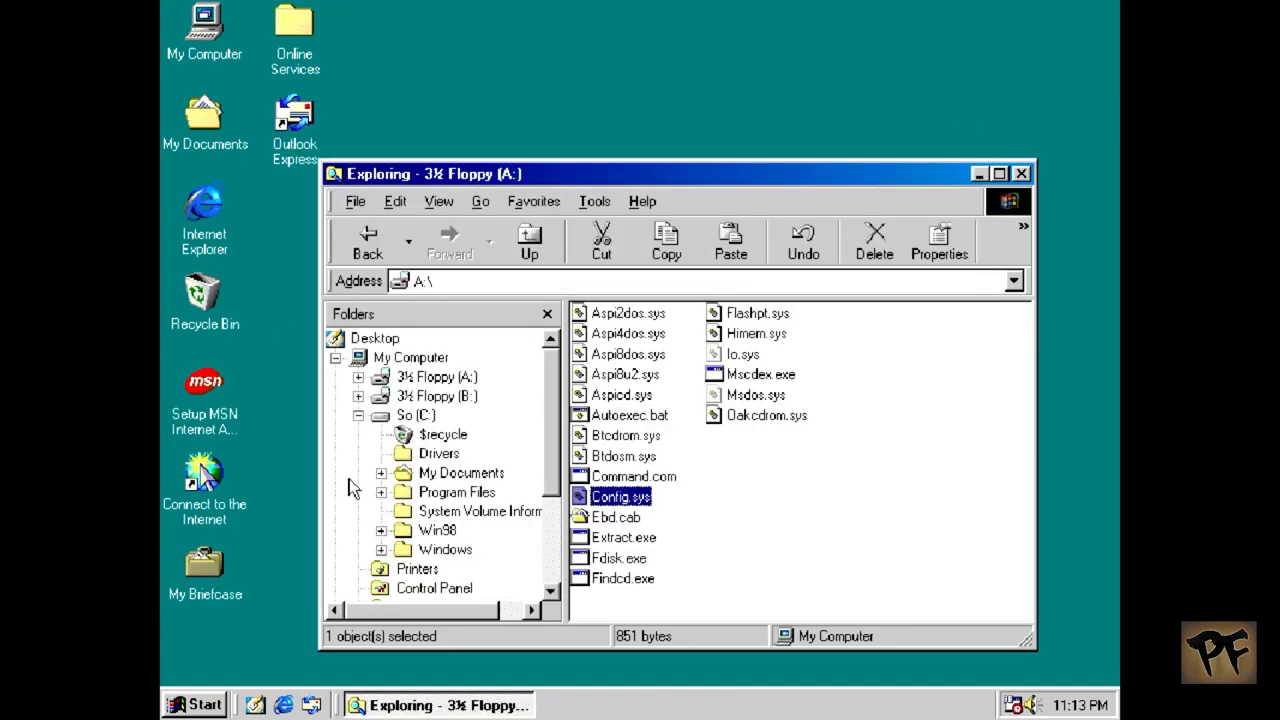
pyautogui.click(410, 415)
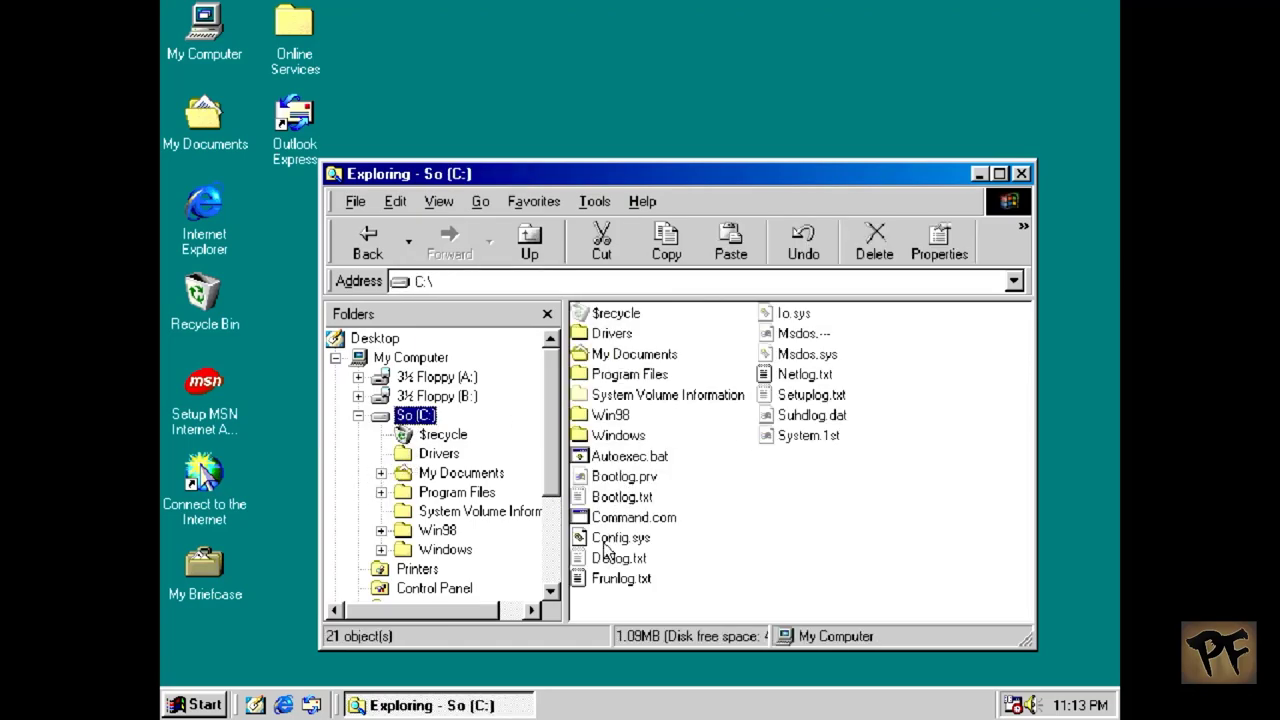
# Step: Open drive C:'s empty Config.sys in Notepad using Open With
pyautogui.click(615, 538)
pyautogui.rightClick(605, 540)
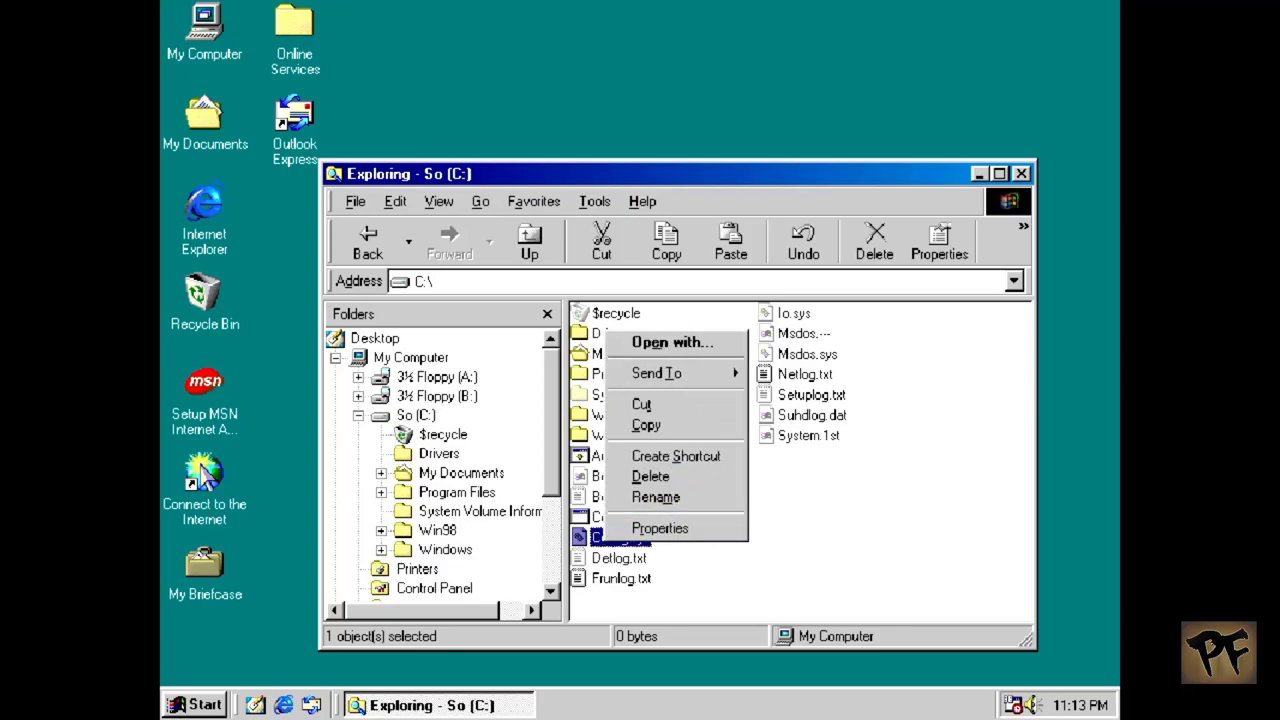
pyautogui.click(663, 344)
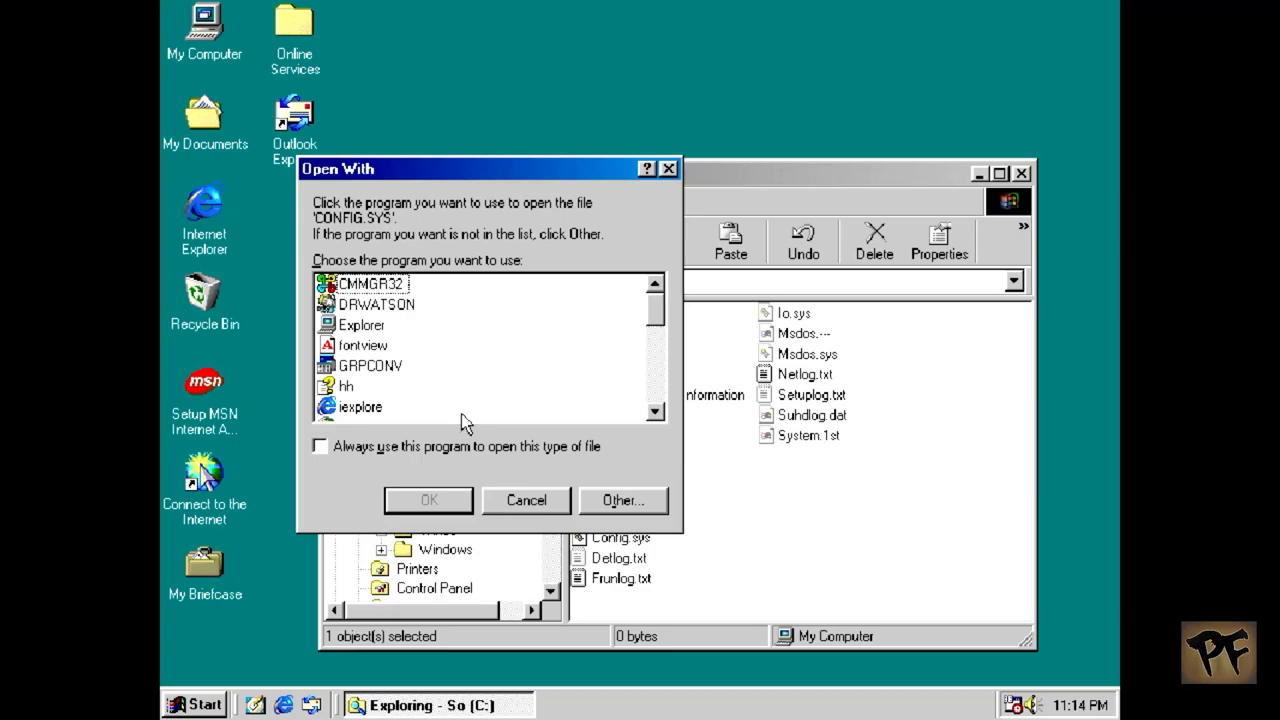
pyautogui.click(663, 369)
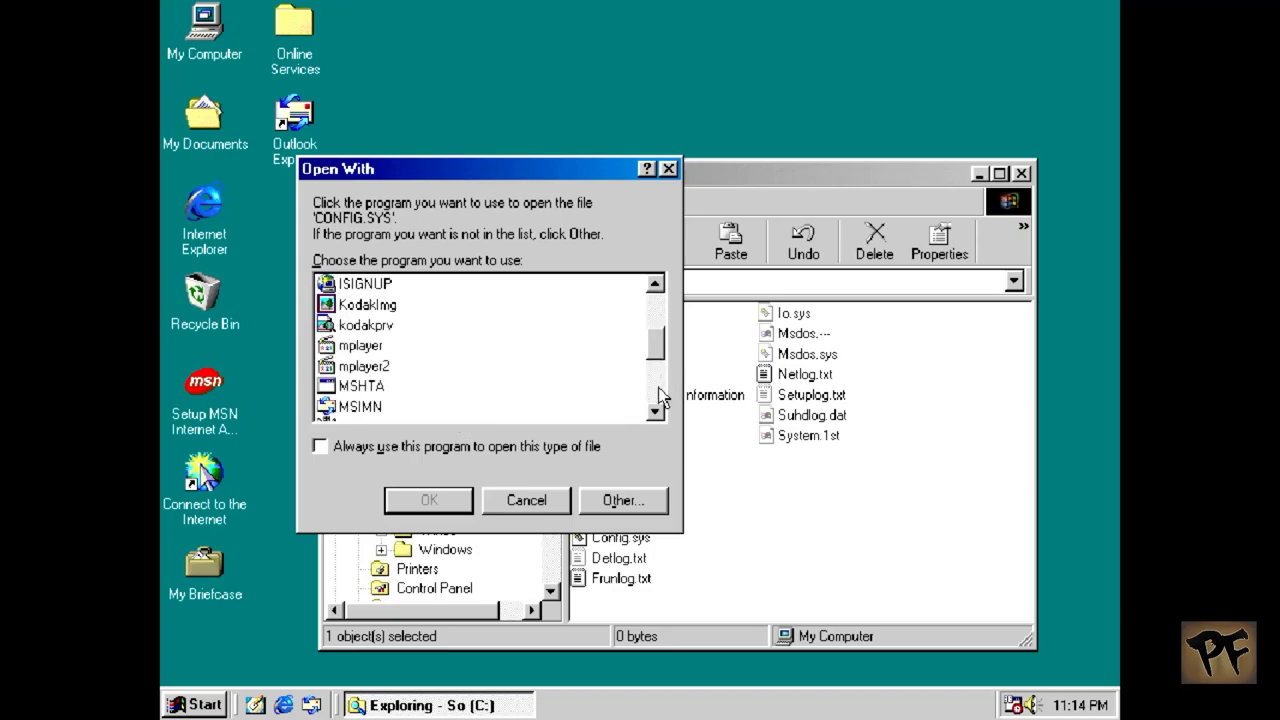
pyautogui.click(659, 397)
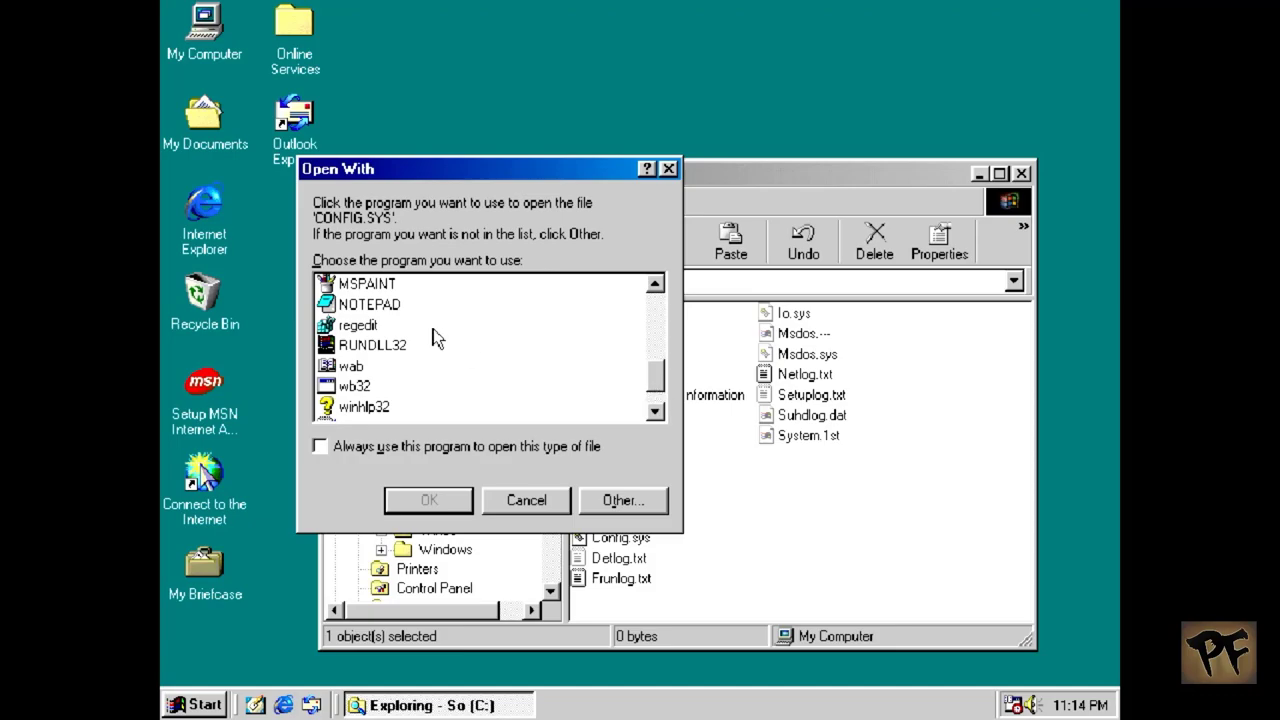
pyautogui.click(372, 308)
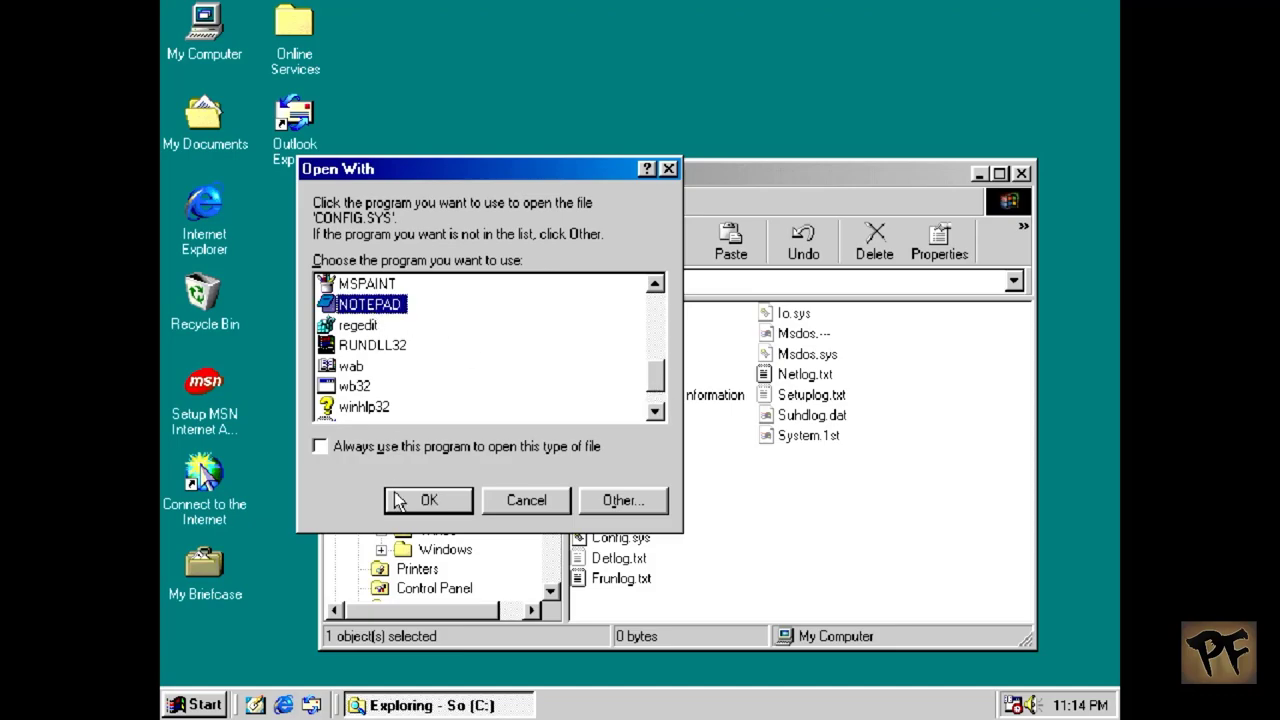
pyautogui.click(399, 501)
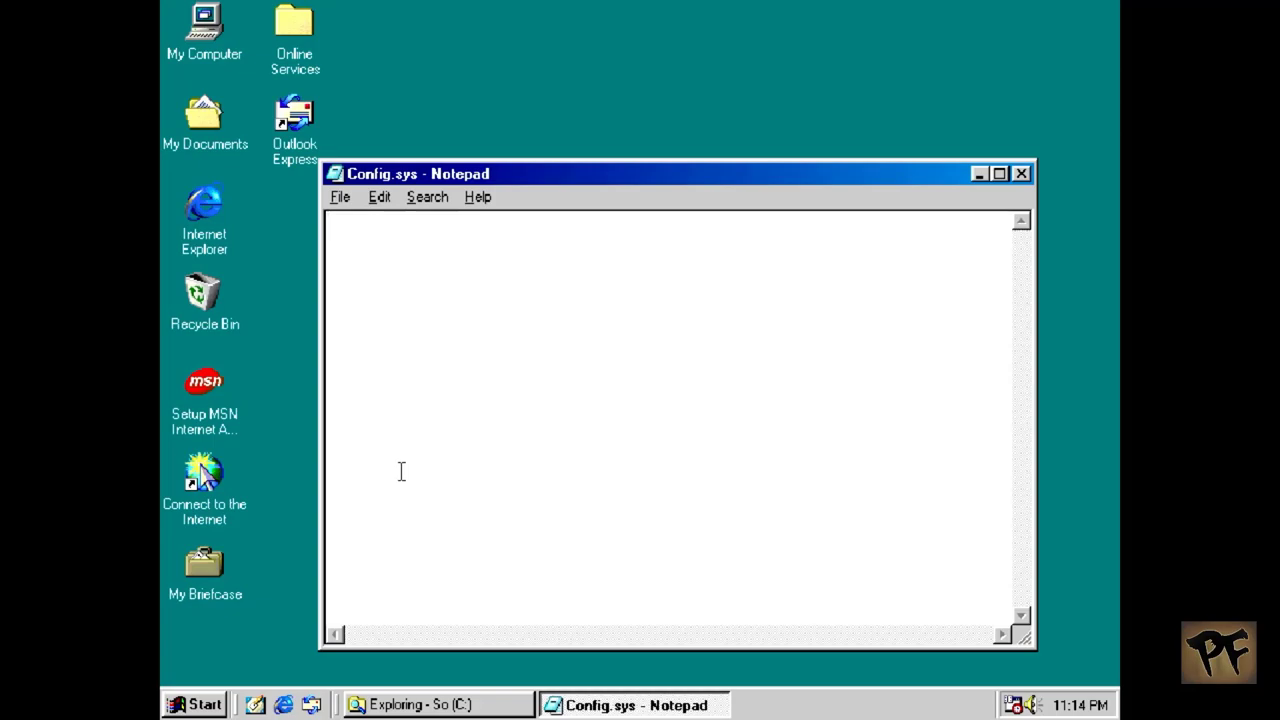
# Step: Paste the device=oakcdrom.sys /D:oemcd001 line into C:'s Config.sys, save, and close Notepad
pyautogui.rightClick(403, 470)
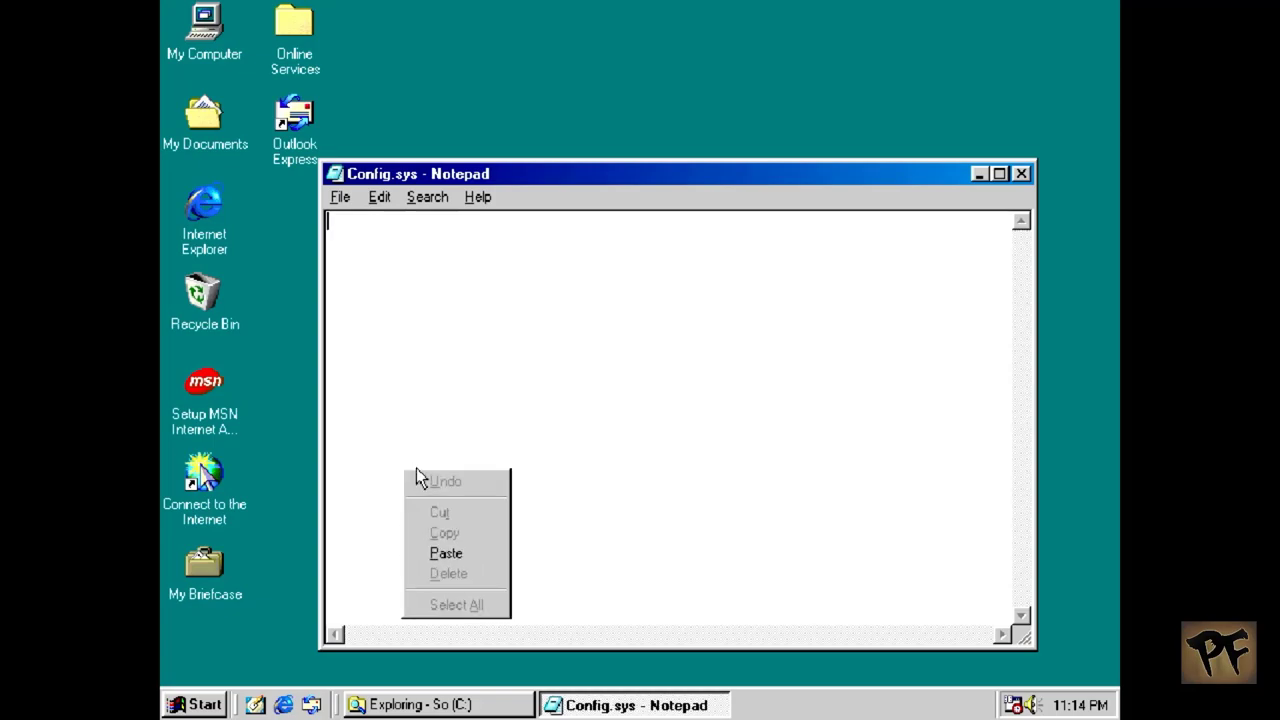
pyautogui.click(477, 555)
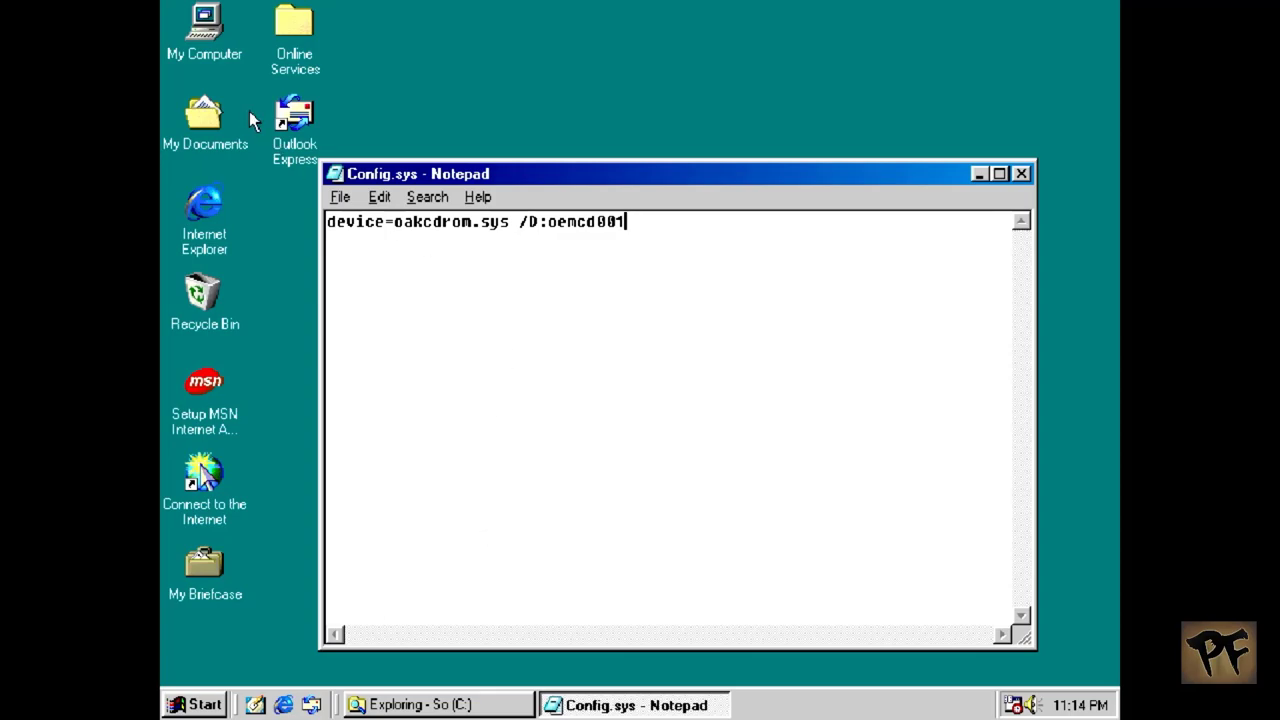
pyautogui.click(340, 197)
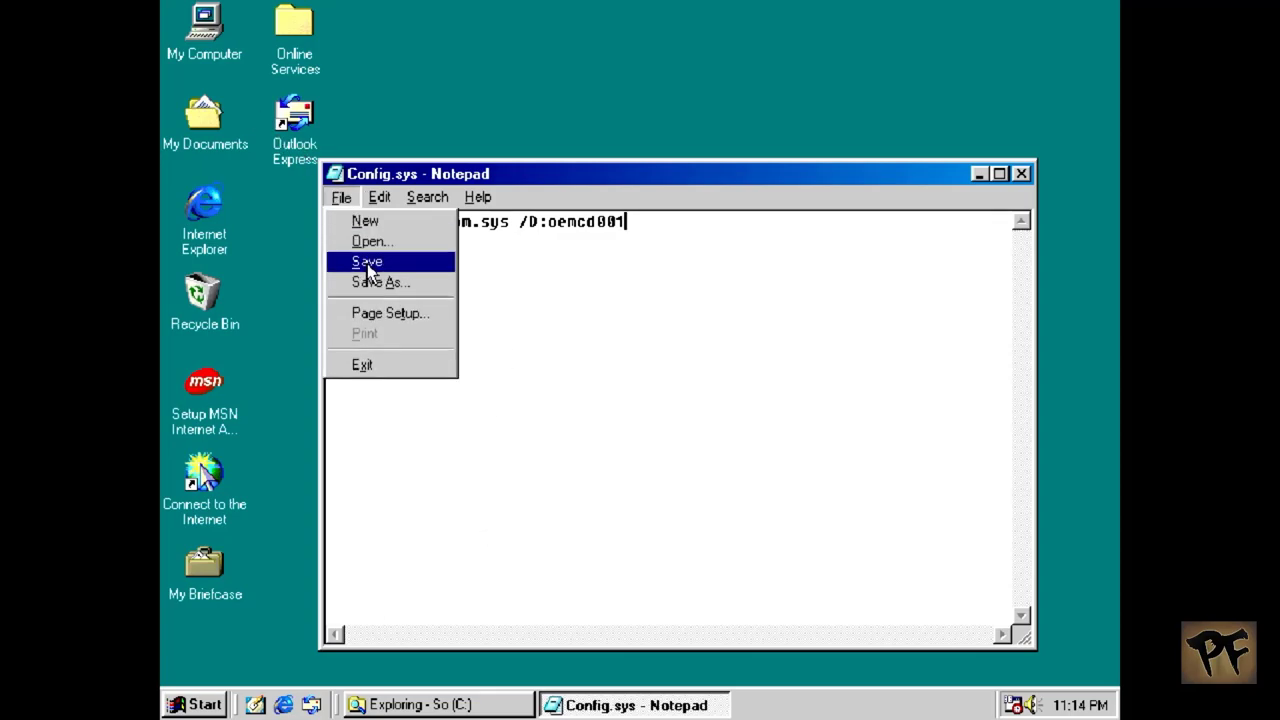
pyautogui.click(367, 262)
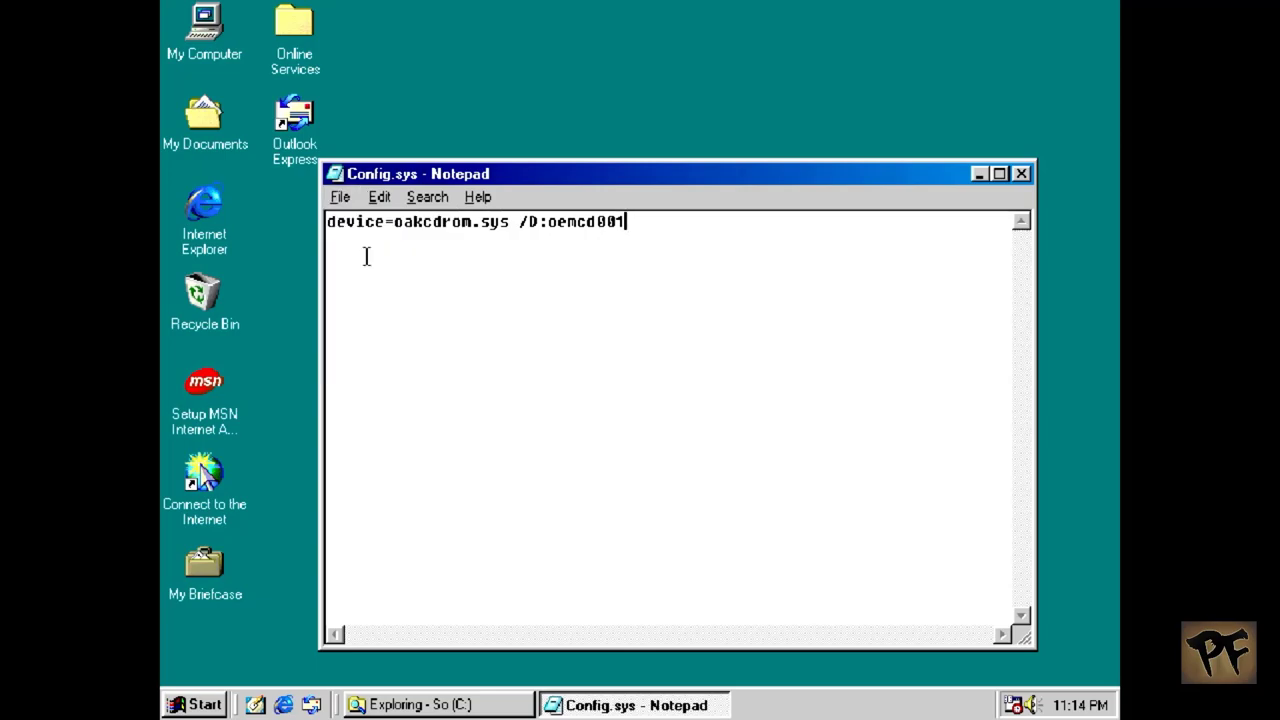
pyautogui.click(1000, 175)
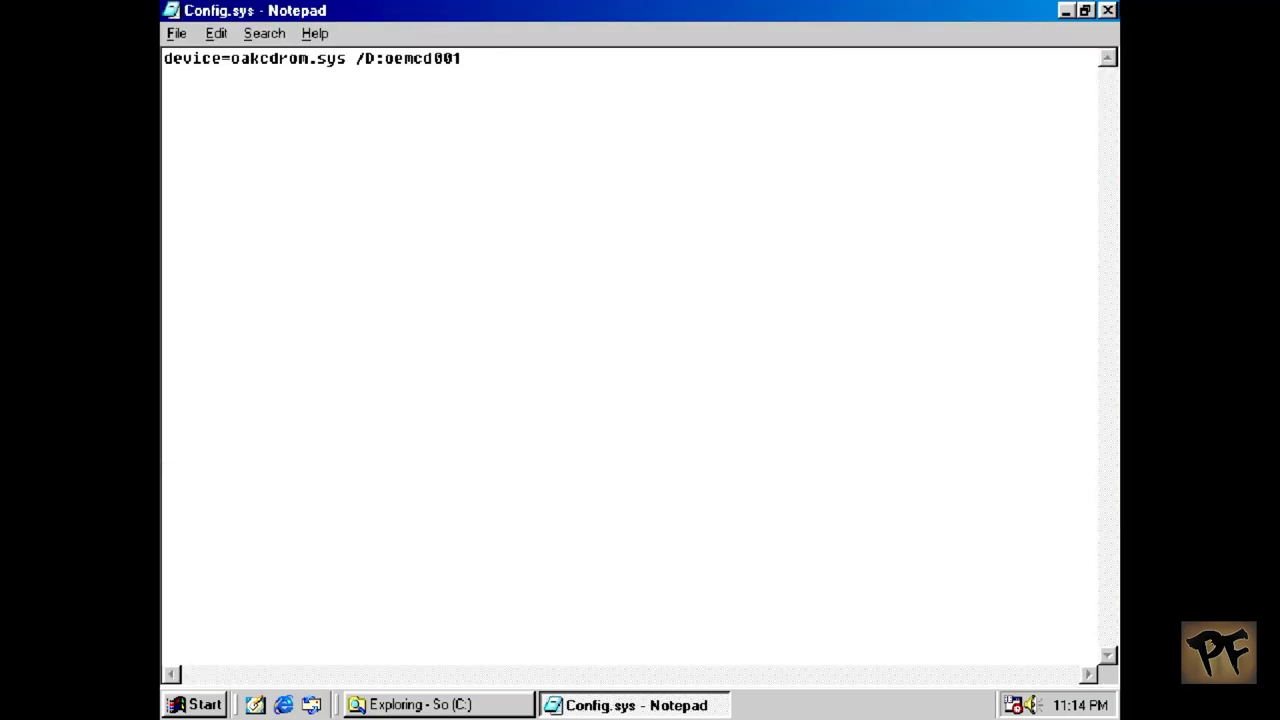
pyautogui.click(1085, 10)
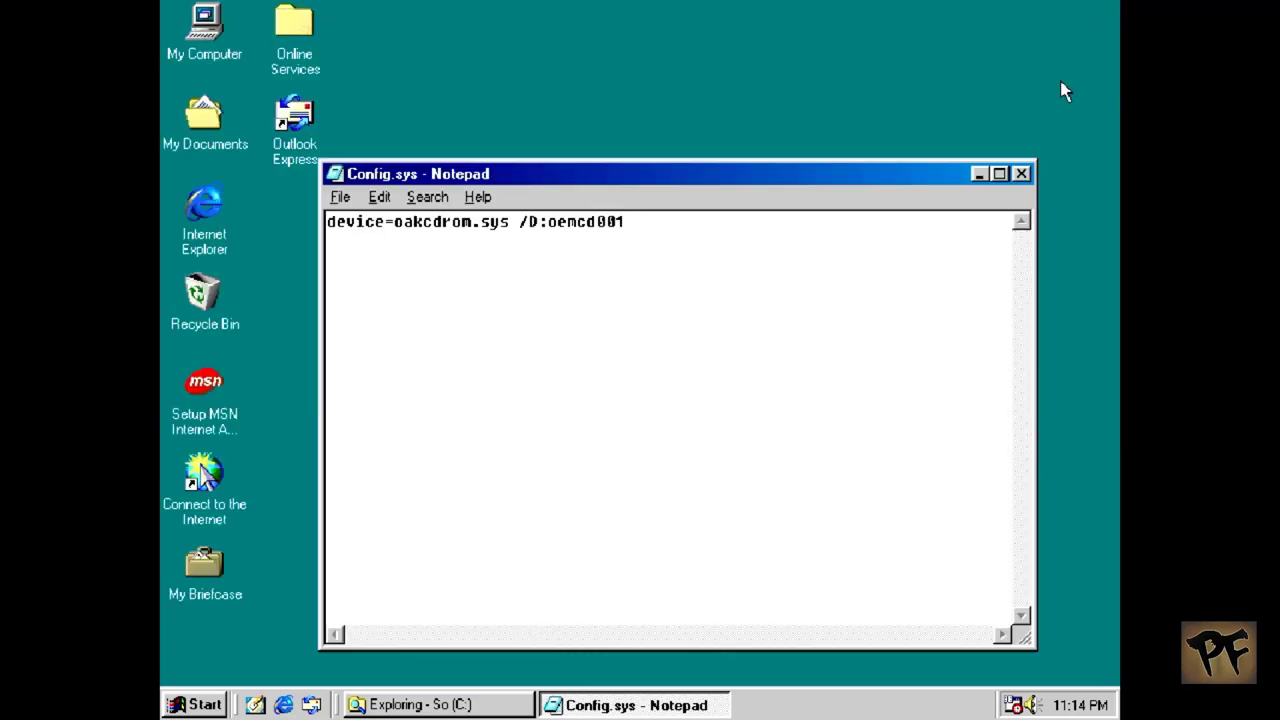
pyautogui.click(1021, 174)
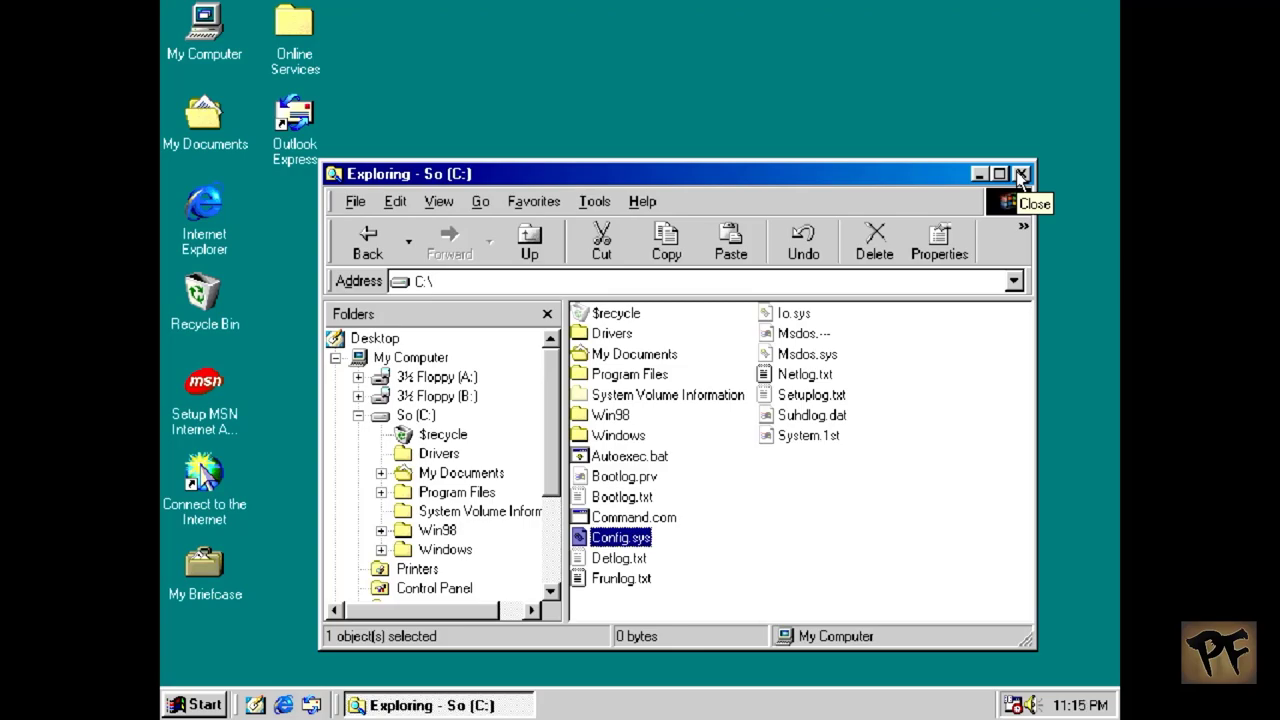
# Step: Dismiss the B: drive error, then copy Oakcdrom.sys and Mscdex.exe from the A: floppy
pyautogui.moveTo(432, 402); pyautogui.dragTo(430, 371)
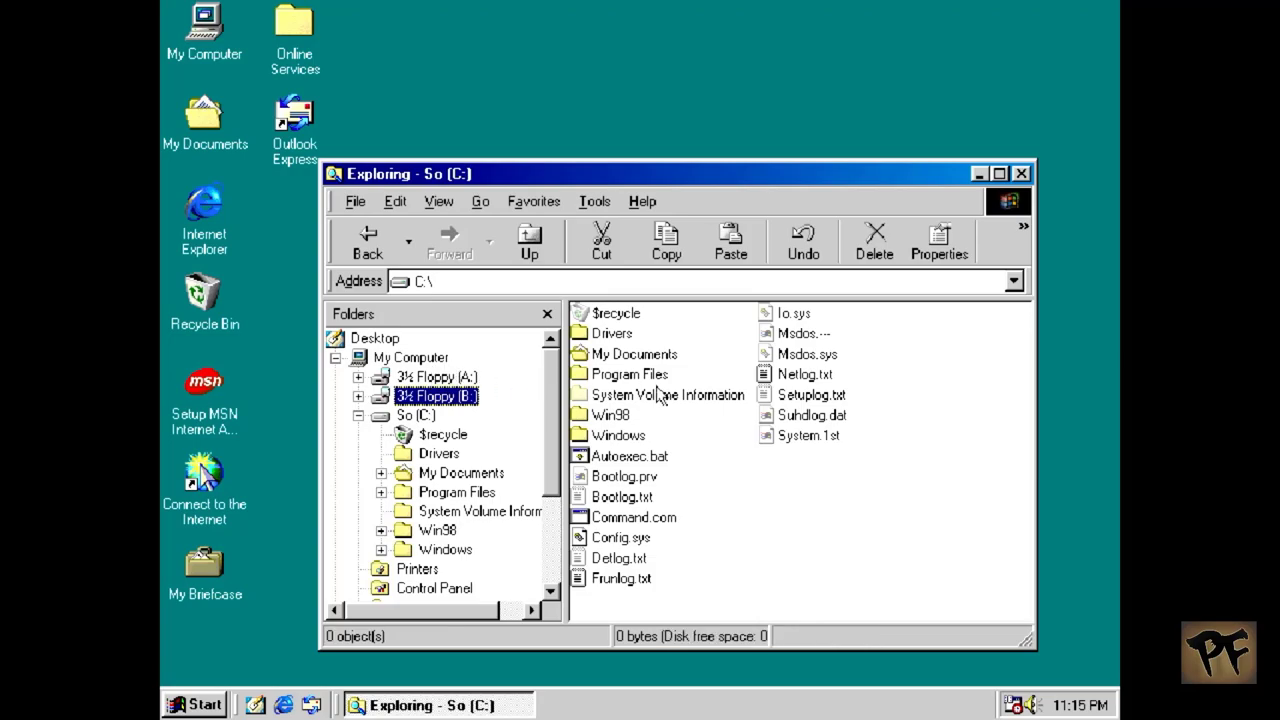
pyautogui.click(704, 413)
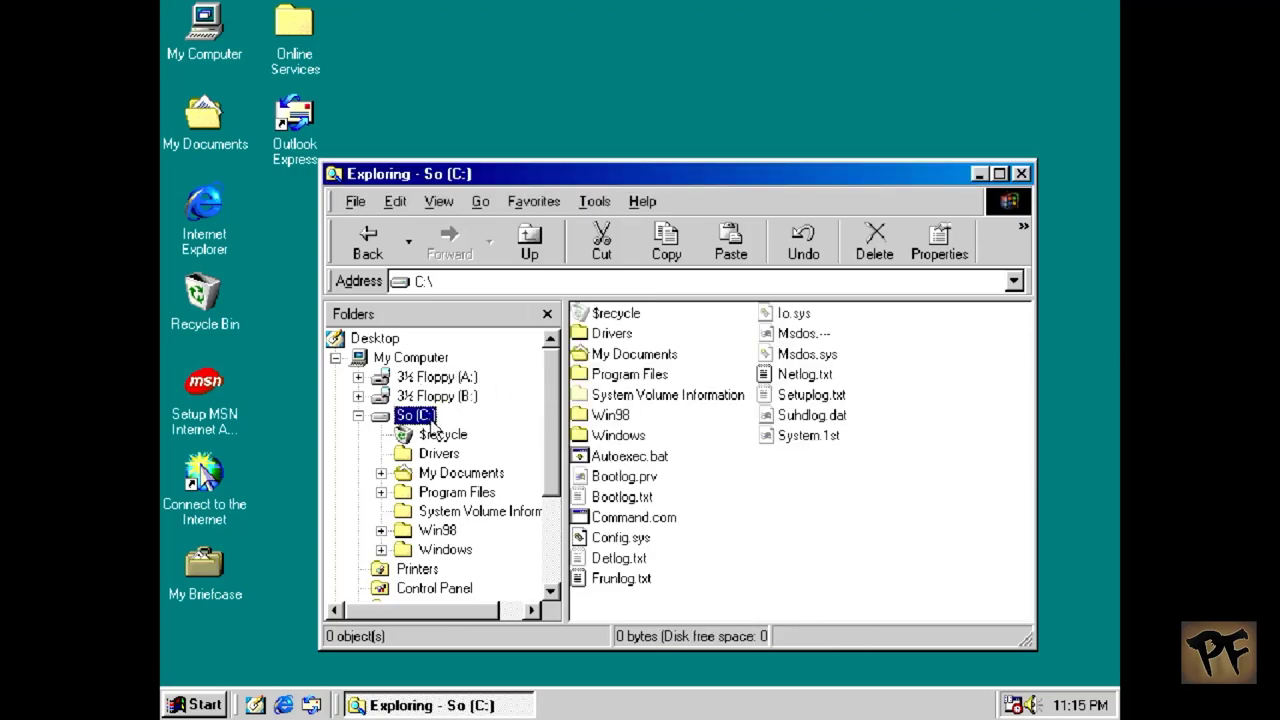
pyautogui.click(438, 380)
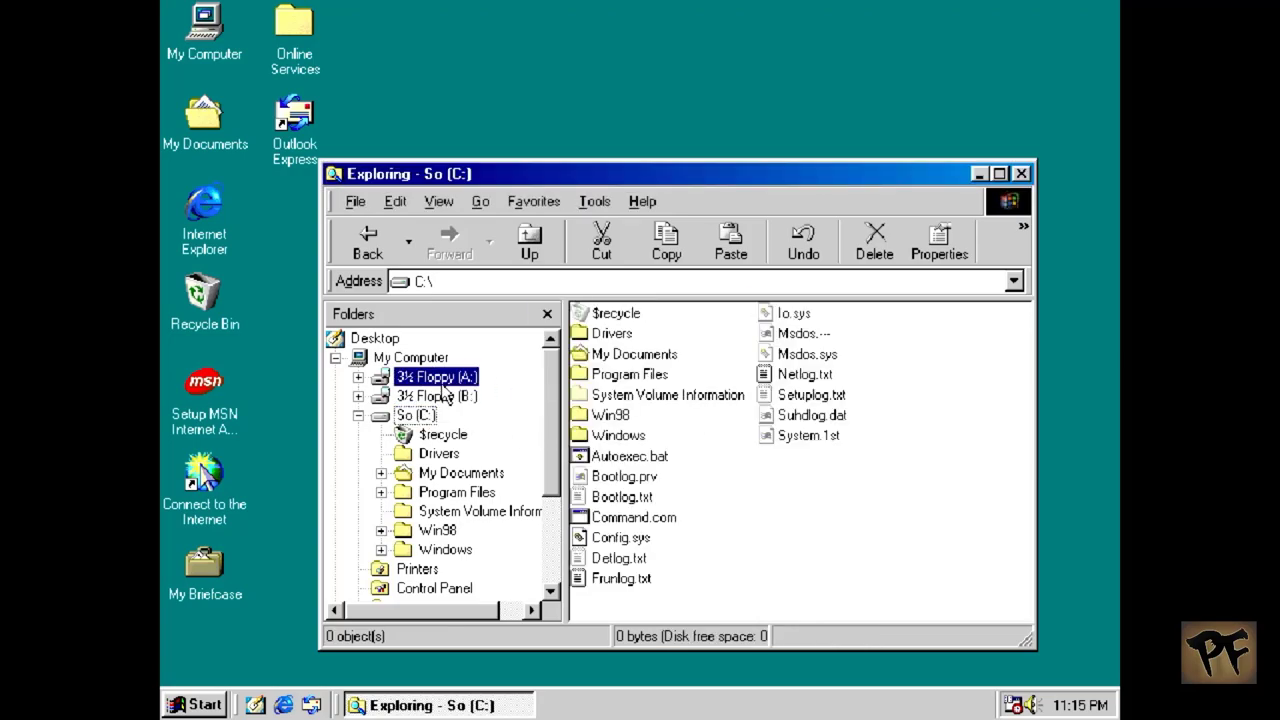
pyautogui.click(767, 416)
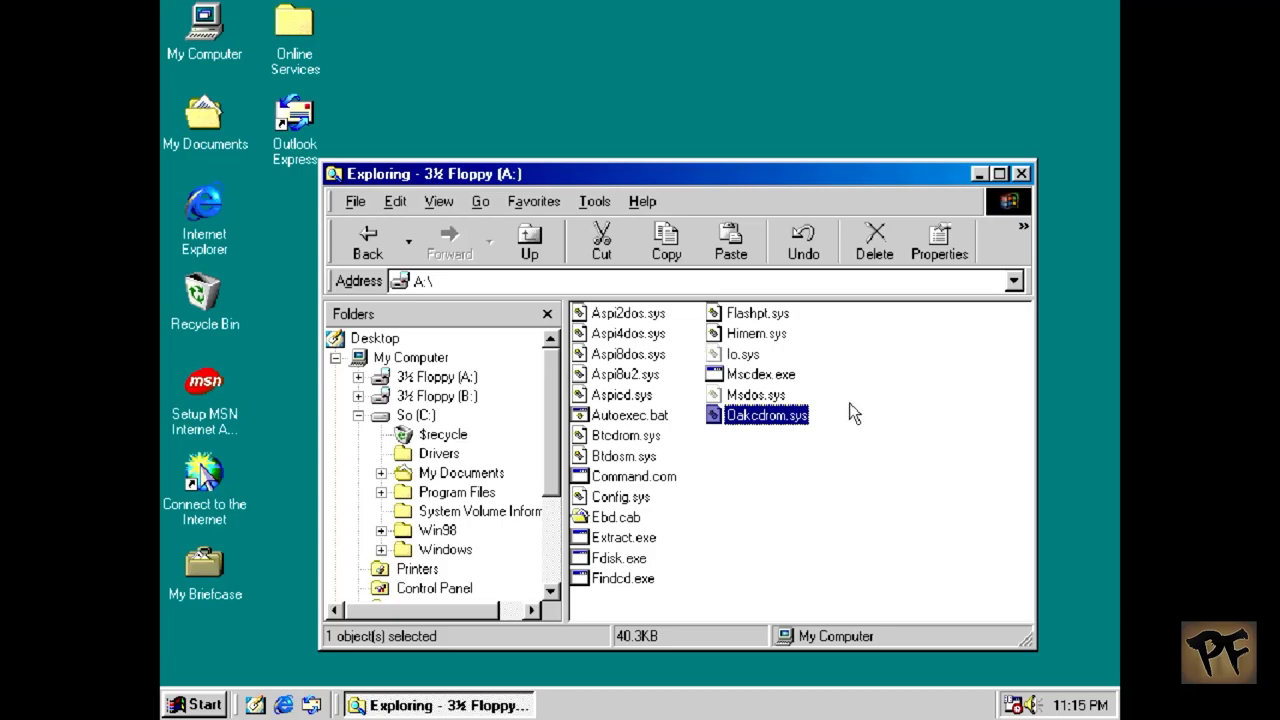
pyautogui.keyDown('ctrl'); pyautogui.click(798, 376); pyautogui.keyUp('ctrl')
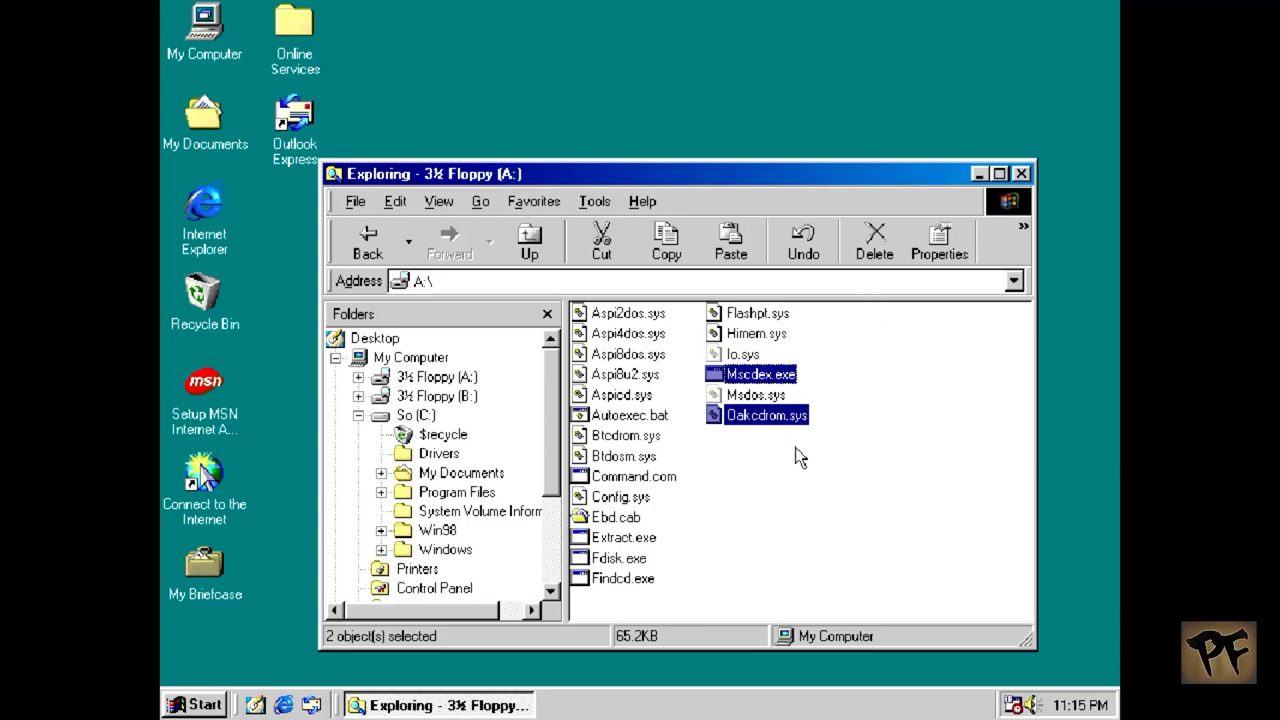
pyautogui.rightClick(800, 414)
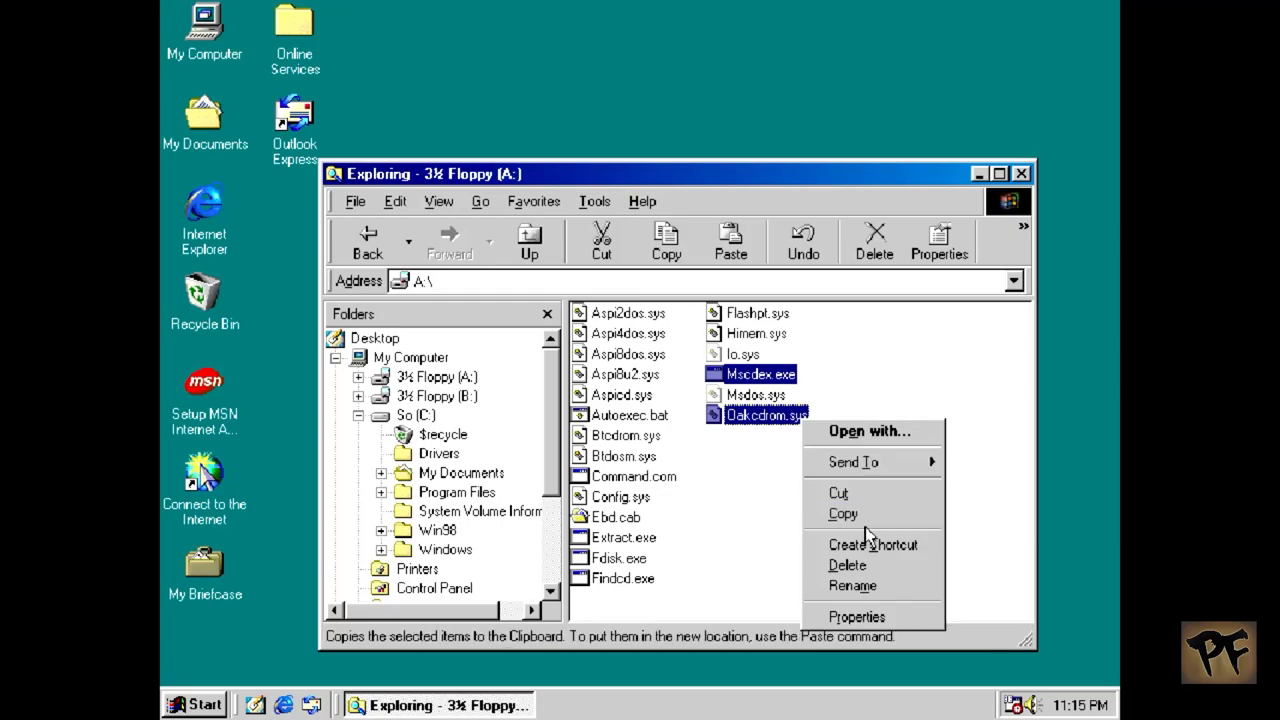
pyautogui.click(878, 514)
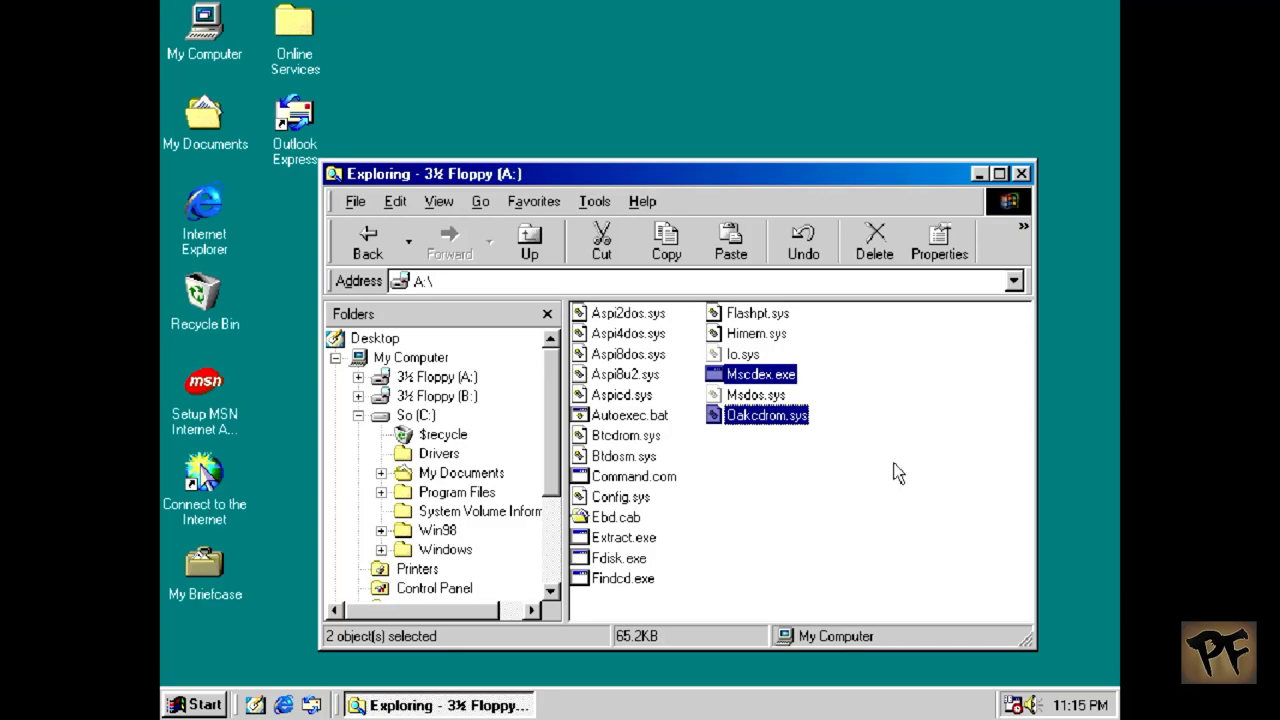
# Step: Paste the copied Oakcdrom.sys and Mscdex.exe into the So (C:) root folder
pyautogui.click(415, 414)
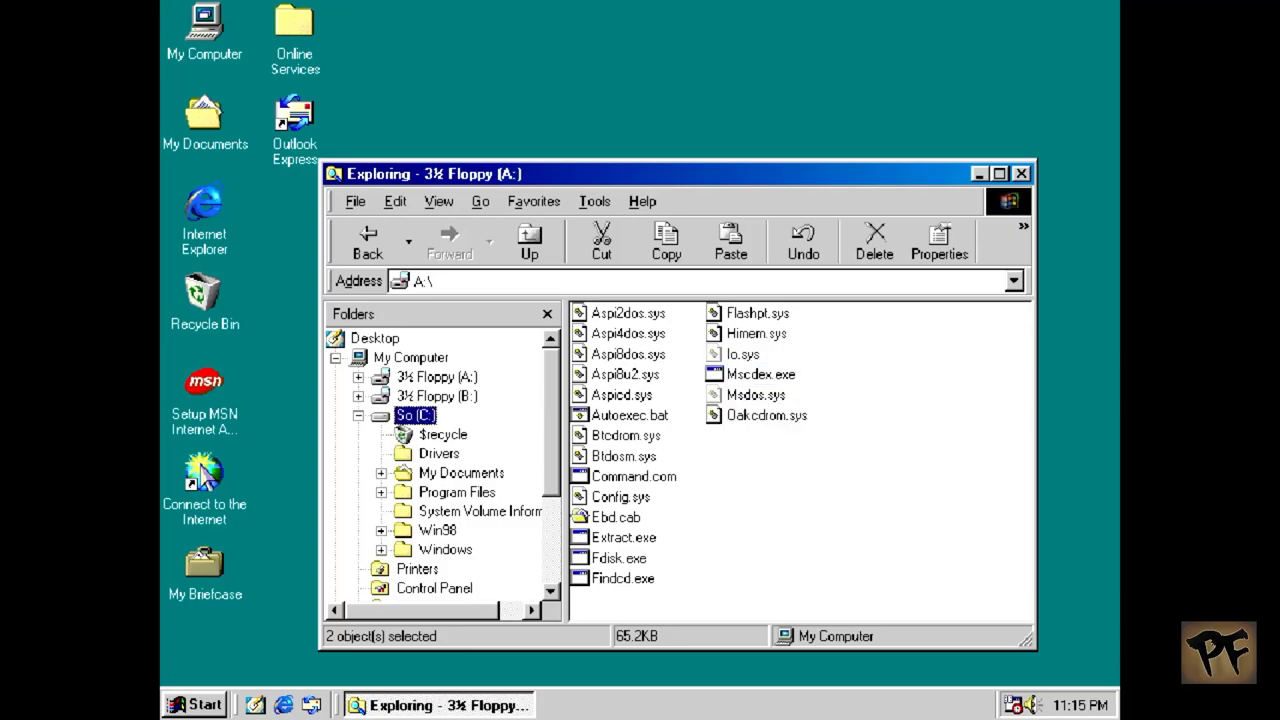
pyautogui.rightClick(829, 506)
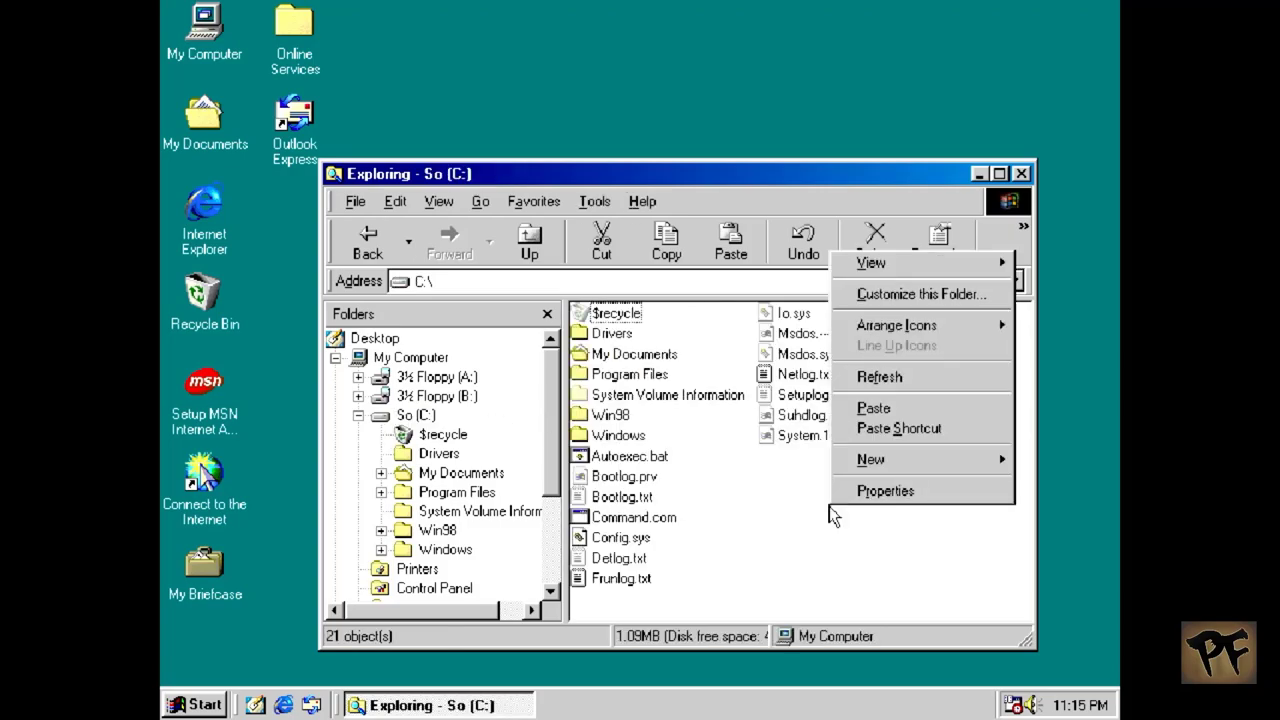
pyautogui.click(878, 410)
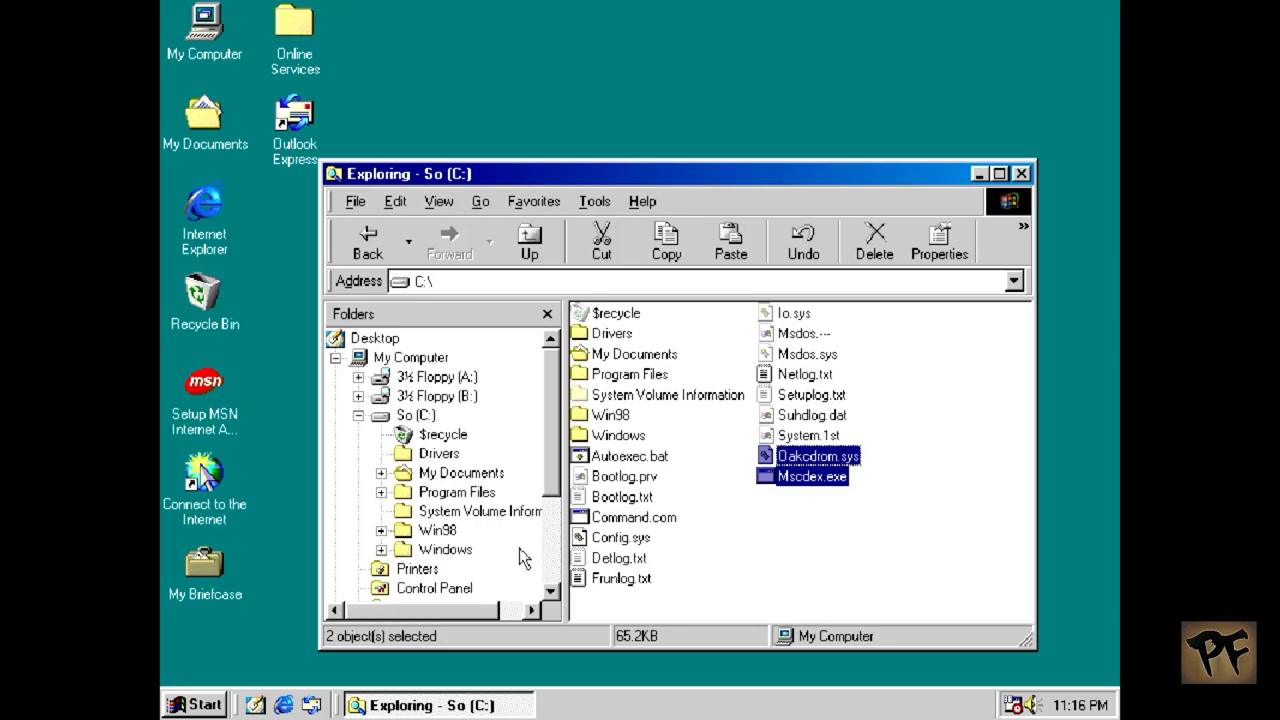
# Step: Unmount the Floppy A image from the MiSTer on-screen menu
pyautogui.press('F12')
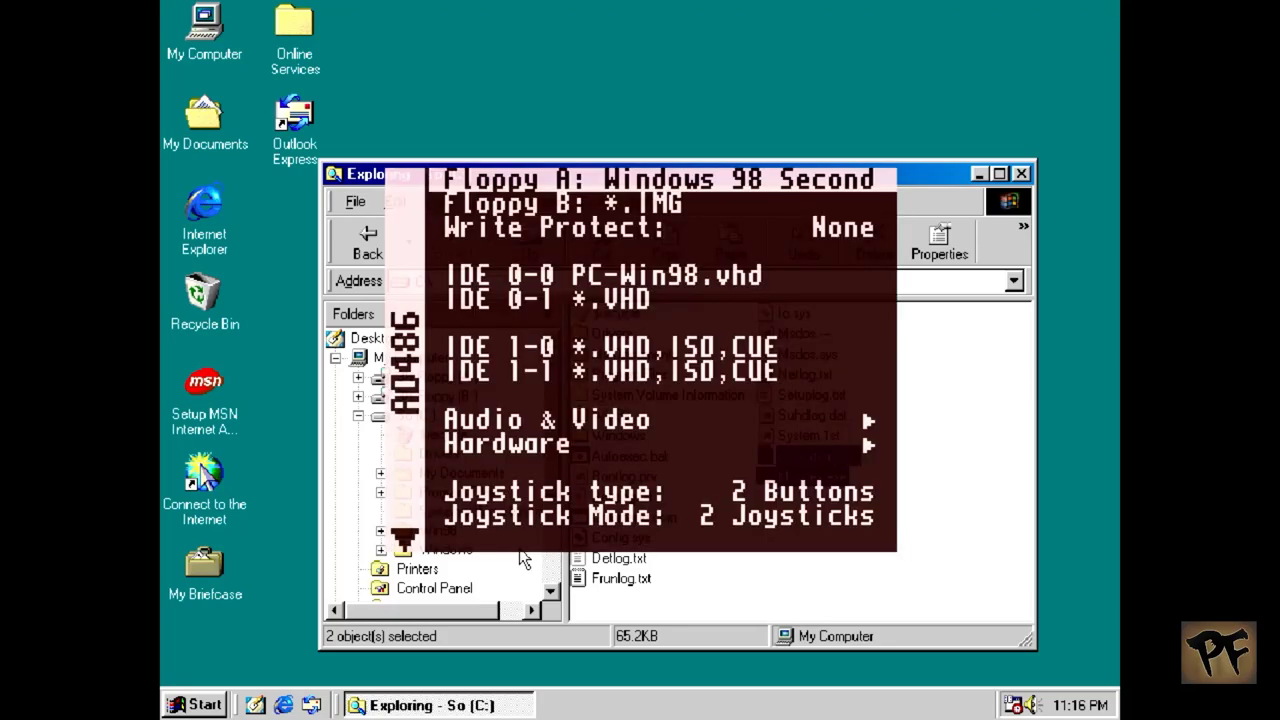
pyautogui.press('Return')
pyautogui.press('BackSpace')
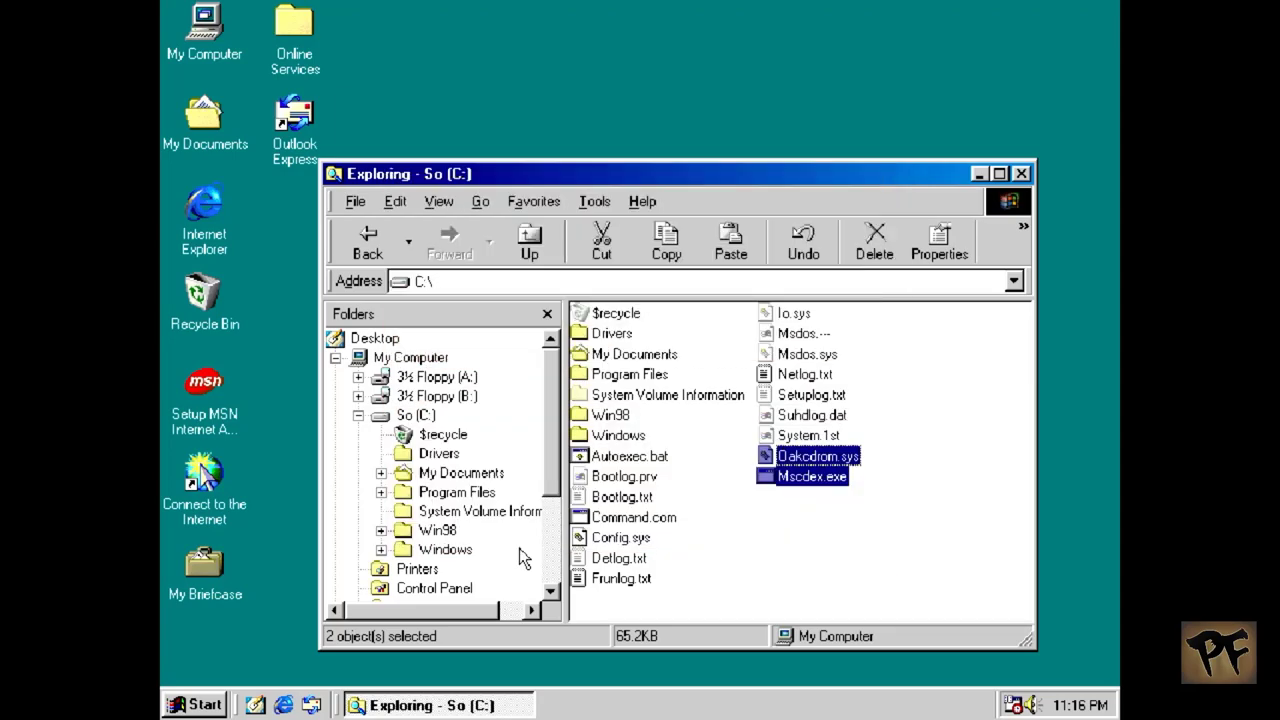
# Step: Restart Windows 98 through the Start menu's Shut Down options
pyautogui.hotkey('ctrl', 'Escape')
pyautogui.press('Up')
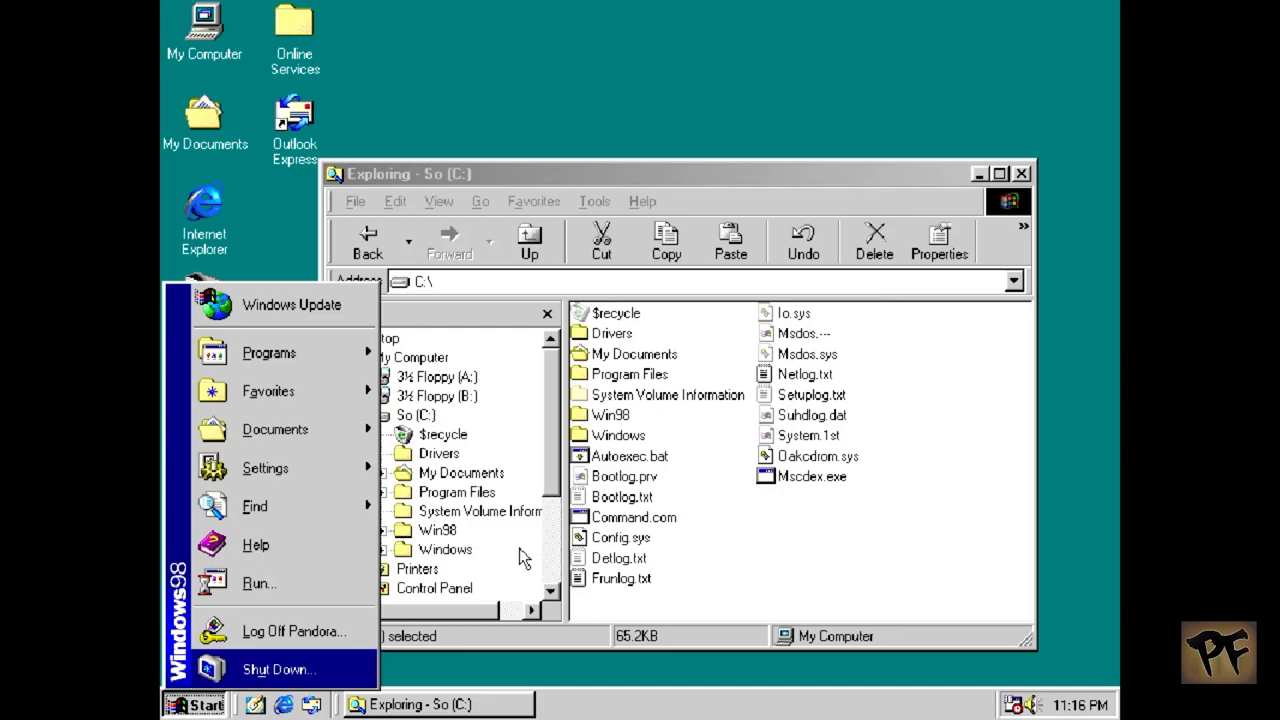
pyautogui.press('Return')
pyautogui.press('Return')
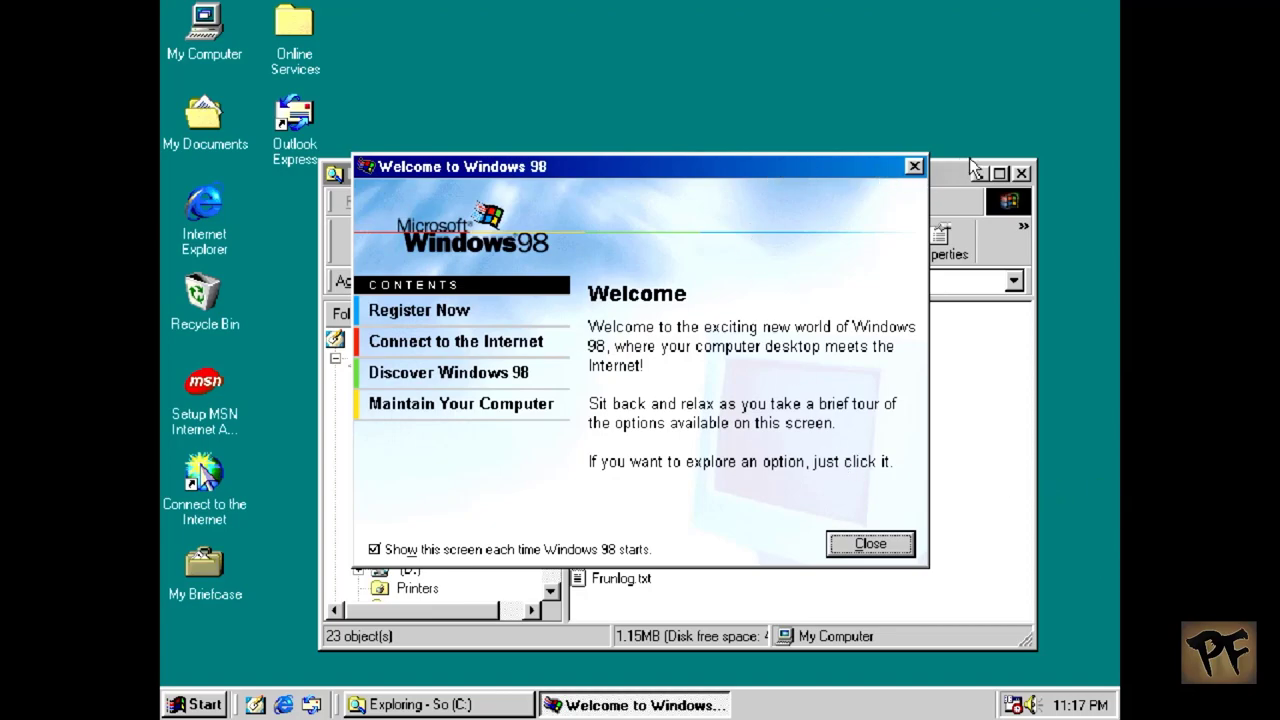
# Step: Close the Welcome screen and delete the $recycle folder from C:
pyautogui.click(914, 166)
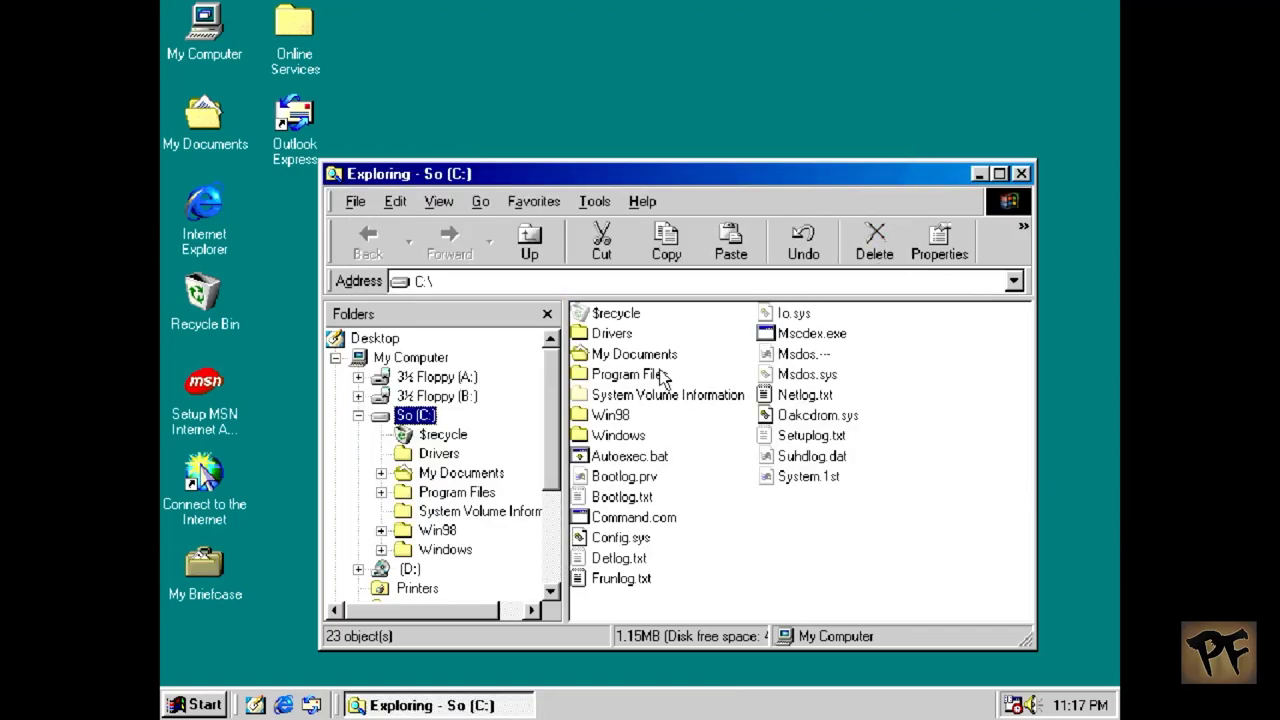
pyautogui.click(616, 313)
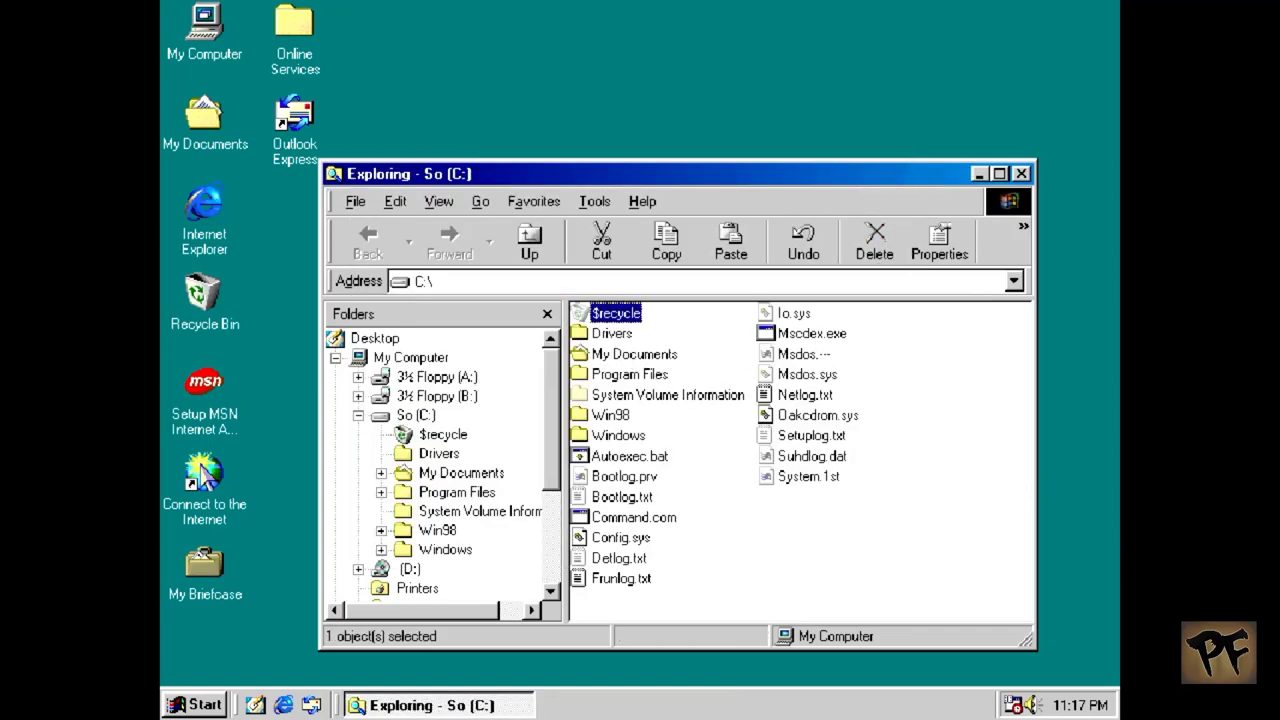
pyautogui.rightClick(616, 313)
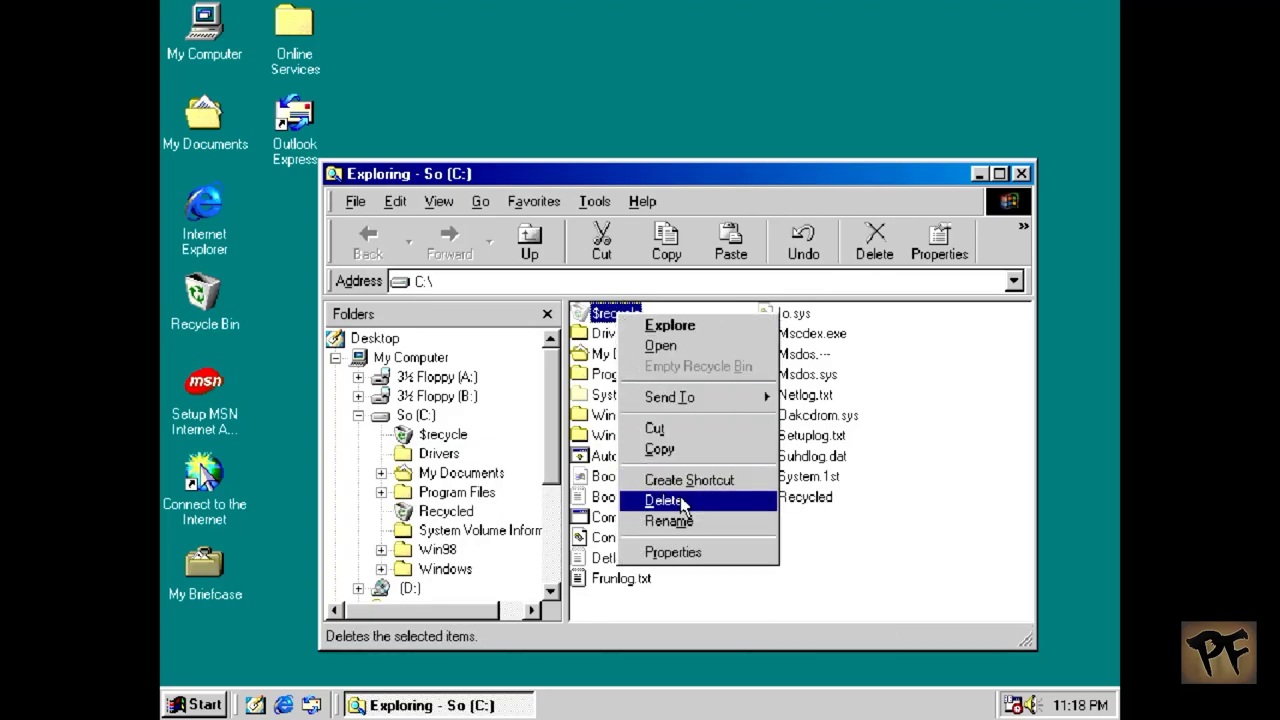
pyautogui.click(664, 500)
pyautogui.click(737, 421)
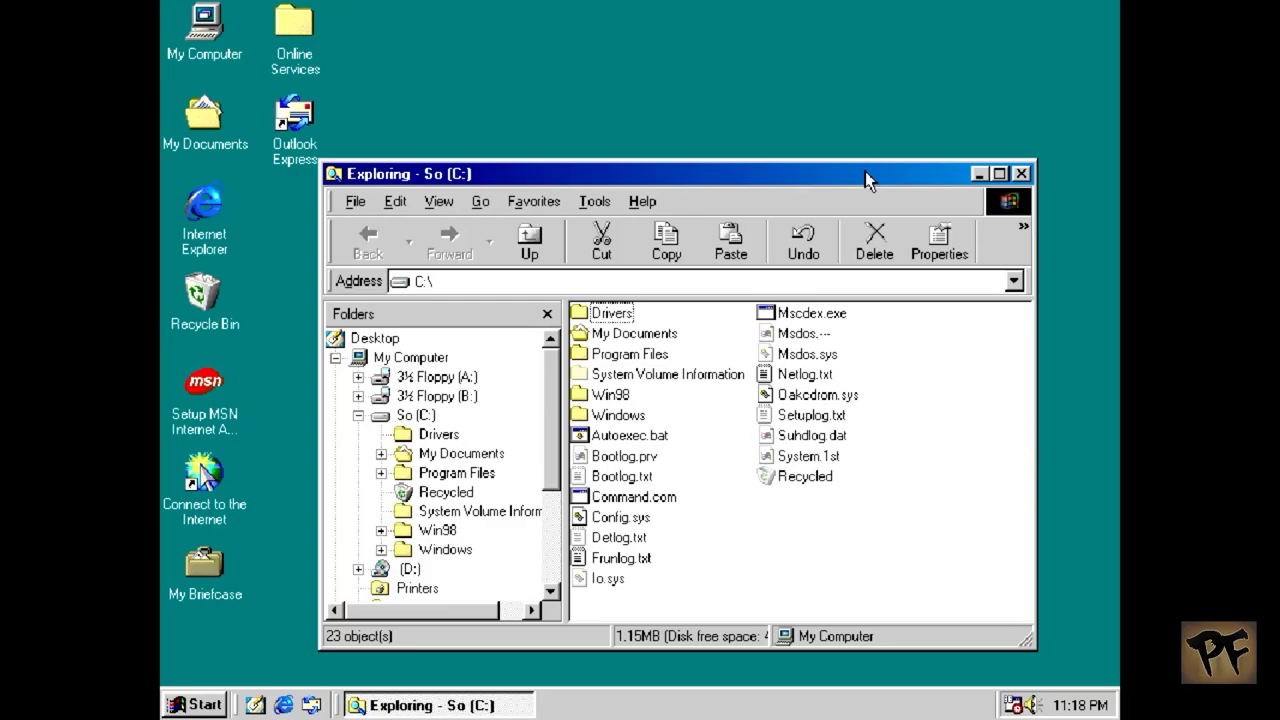
# Step: Choose Delete on the System Volume Information folder
pyautogui.click(655, 377)
pyautogui.rightClick(651, 377)
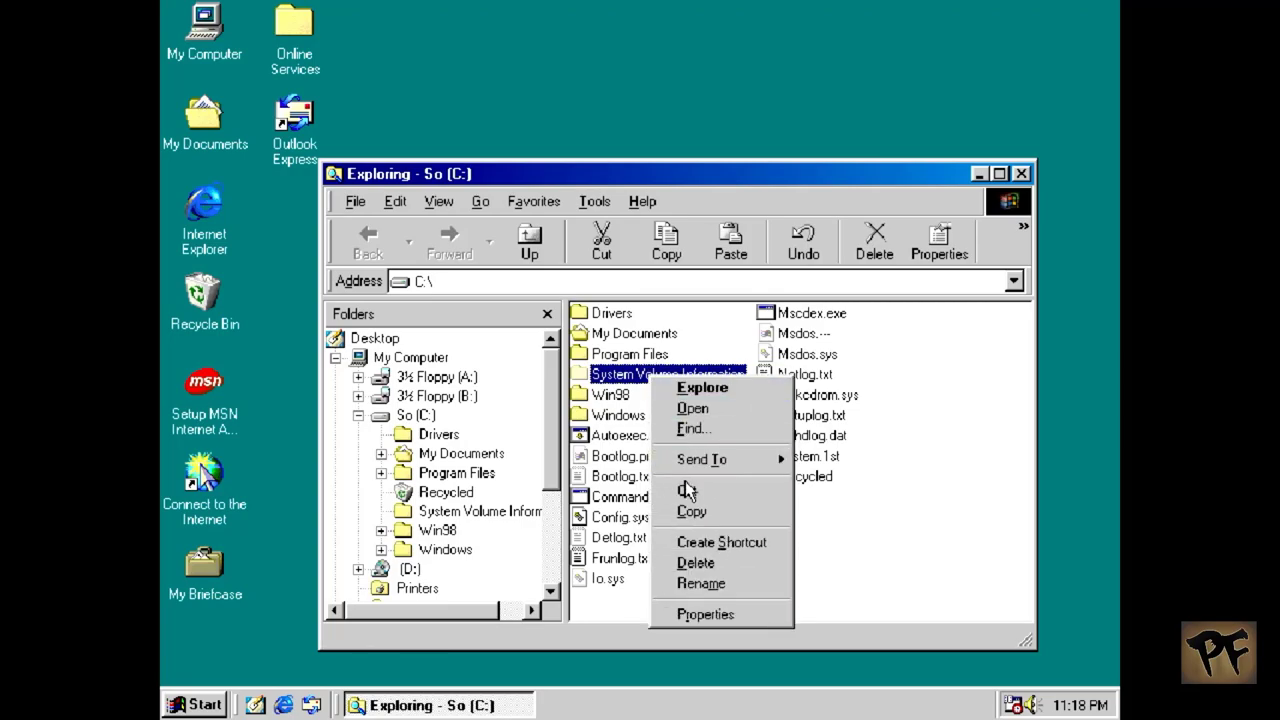
pyautogui.click(696, 565)
# Step: Confirm deleting System Volume Information, empty the Recycle Bin, and close the Exploring window
pyautogui.click(703, 423)
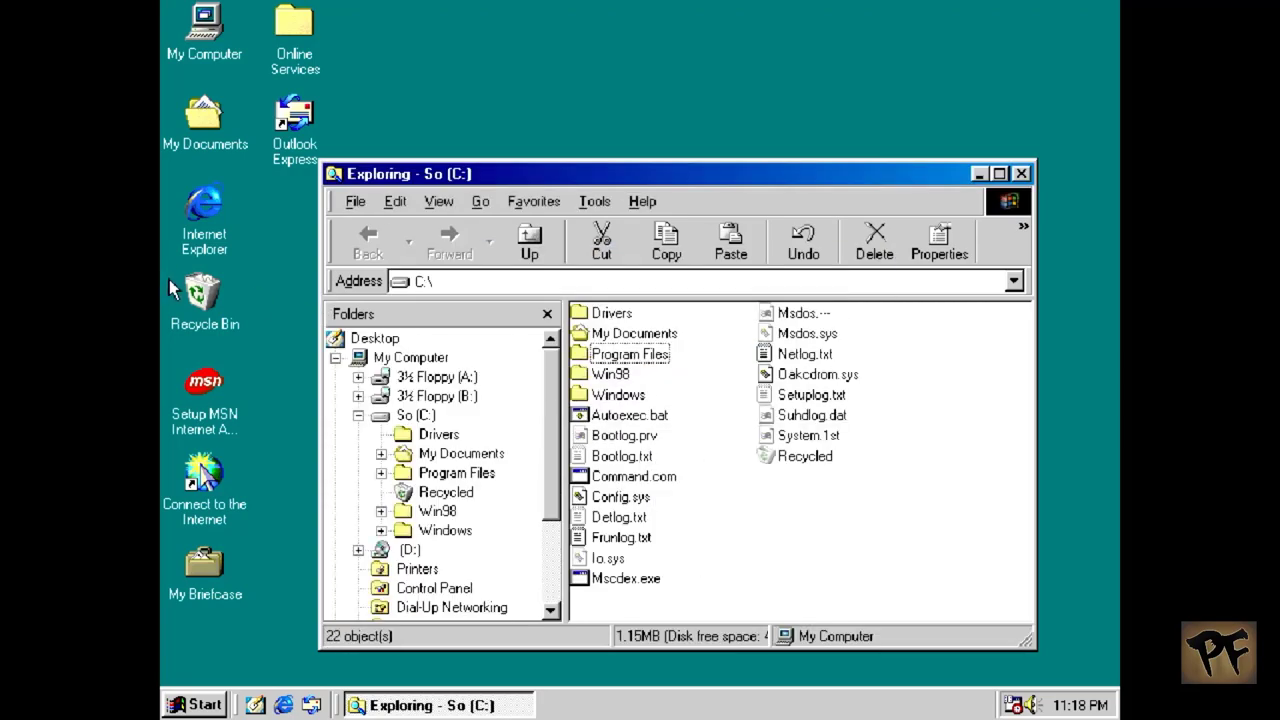
pyautogui.rightClick(186, 281)
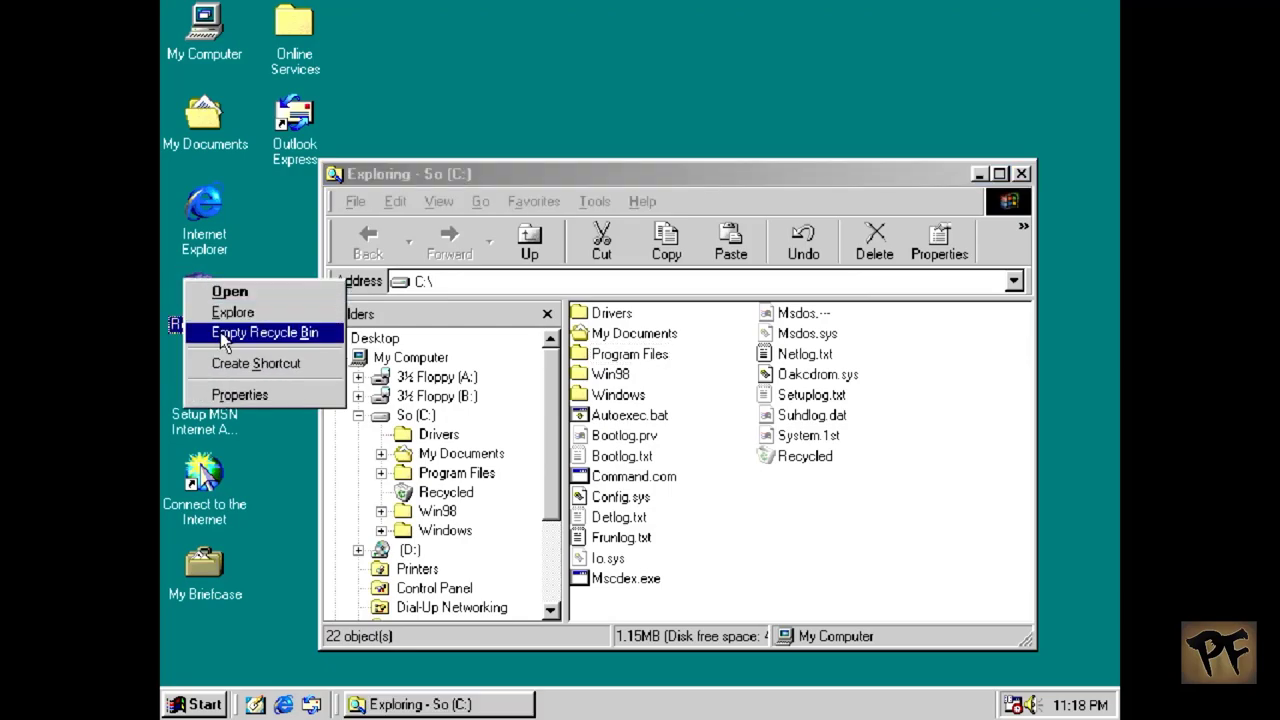
pyautogui.click(223, 335)
pyautogui.click(745, 392)
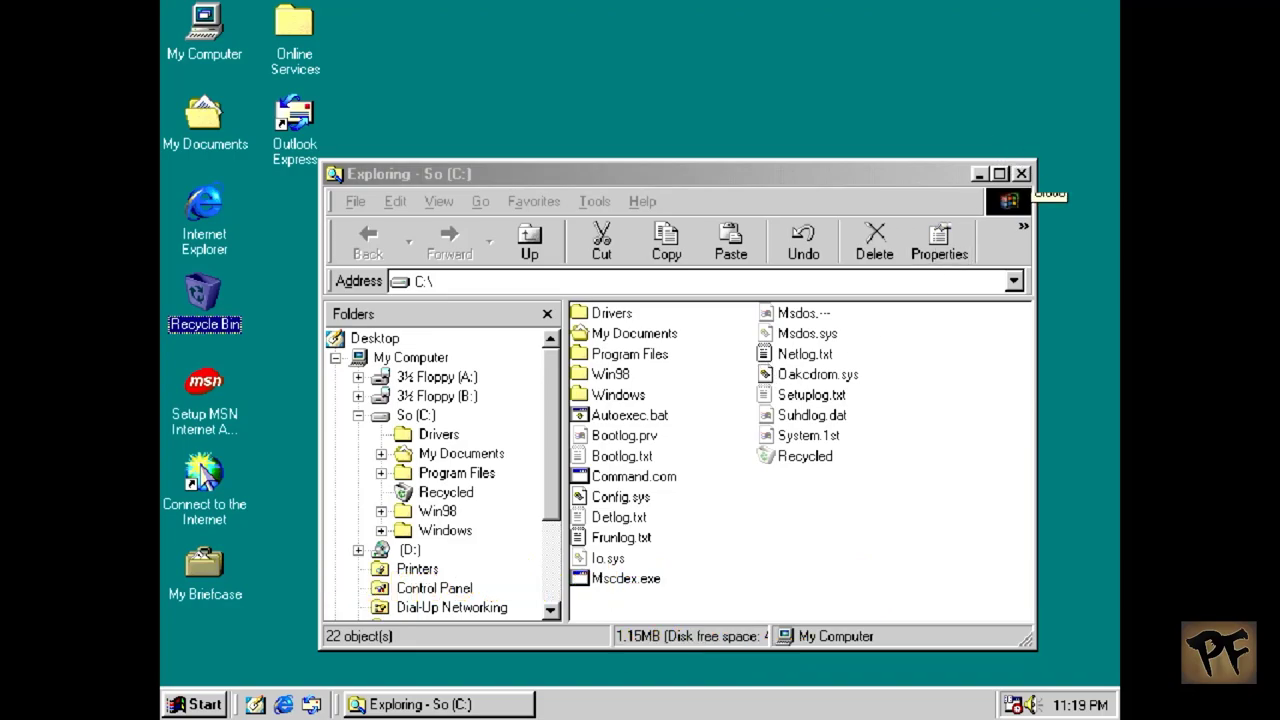
pyautogui.click(1022, 174)
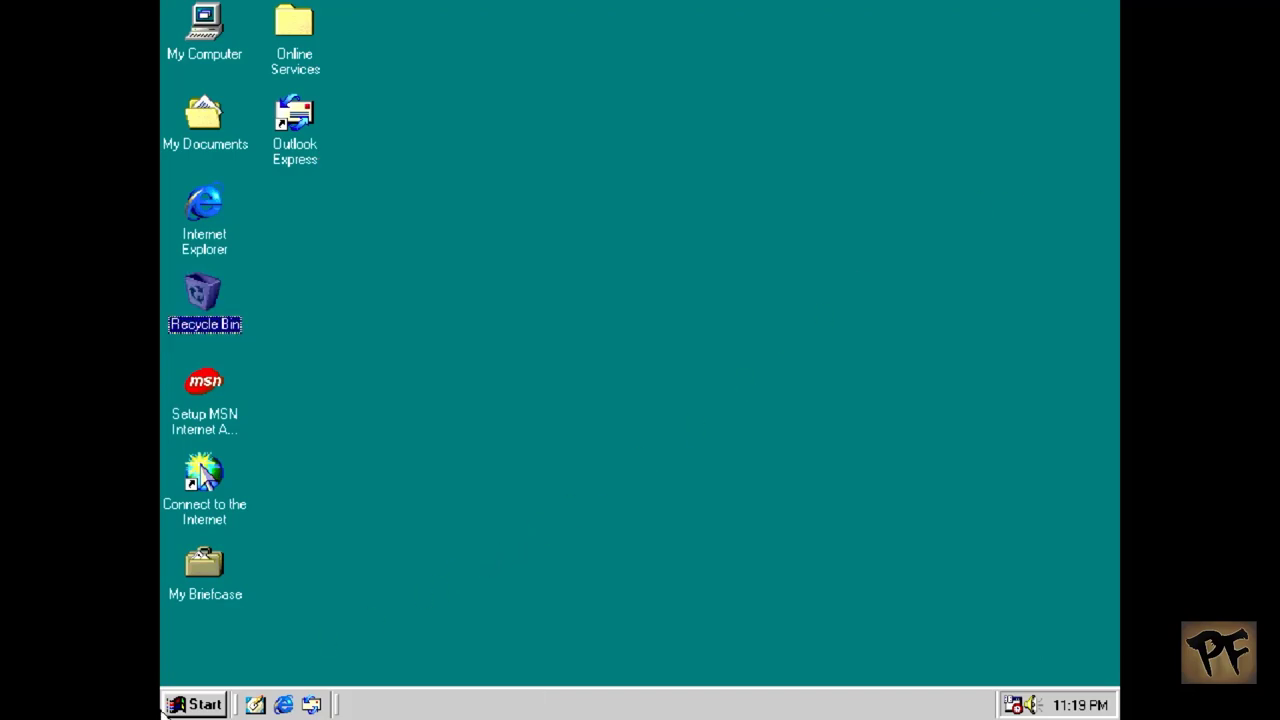
# Step: Open Control Panel from the Start menu and launch Modems to start the Install New Modem wizard
pyautogui.click(165, 705)
pyautogui.moveTo(356, 470)
pyautogui.click(412, 466)
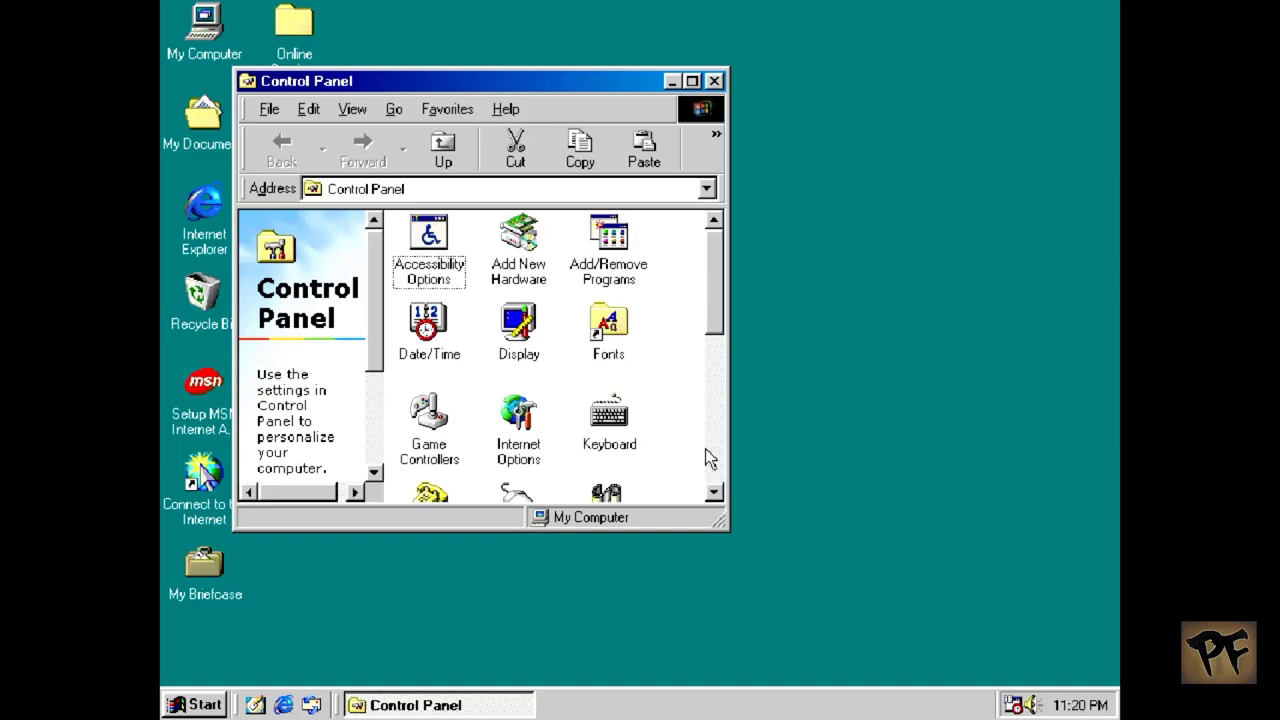
pyautogui.click(705, 448)
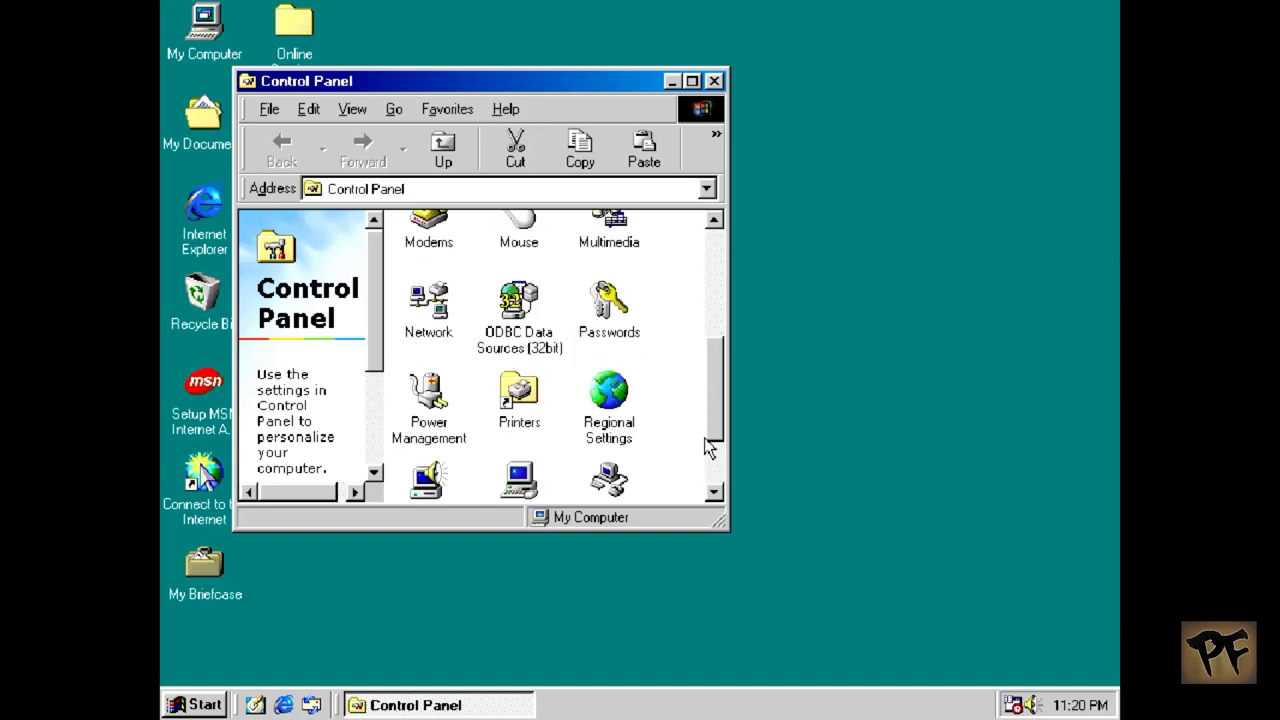
pyautogui.click(445, 238)
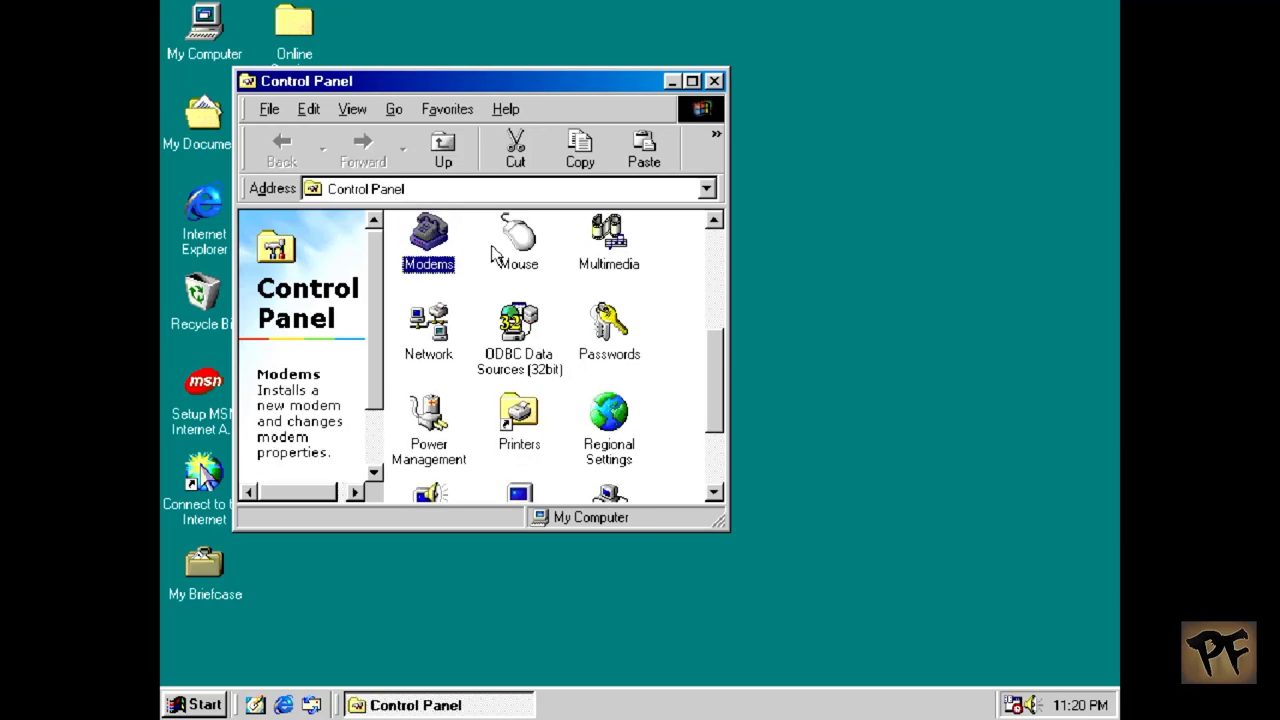
pyautogui.doubleClick(445, 238)
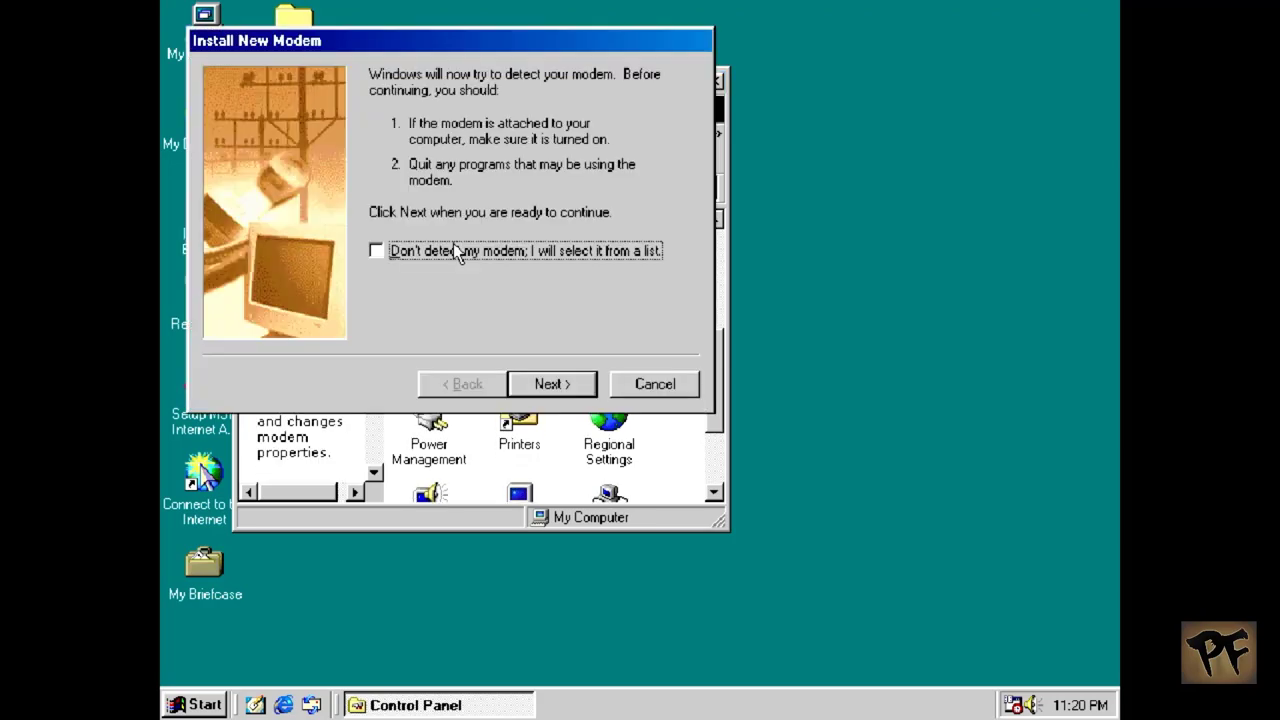
# Step: Skip modem detection and load Generic NULL Modem from C:\drivers\modem9x.inf via Have Disk
pyautogui.click(428, 248)
pyautogui.click(556, 386)
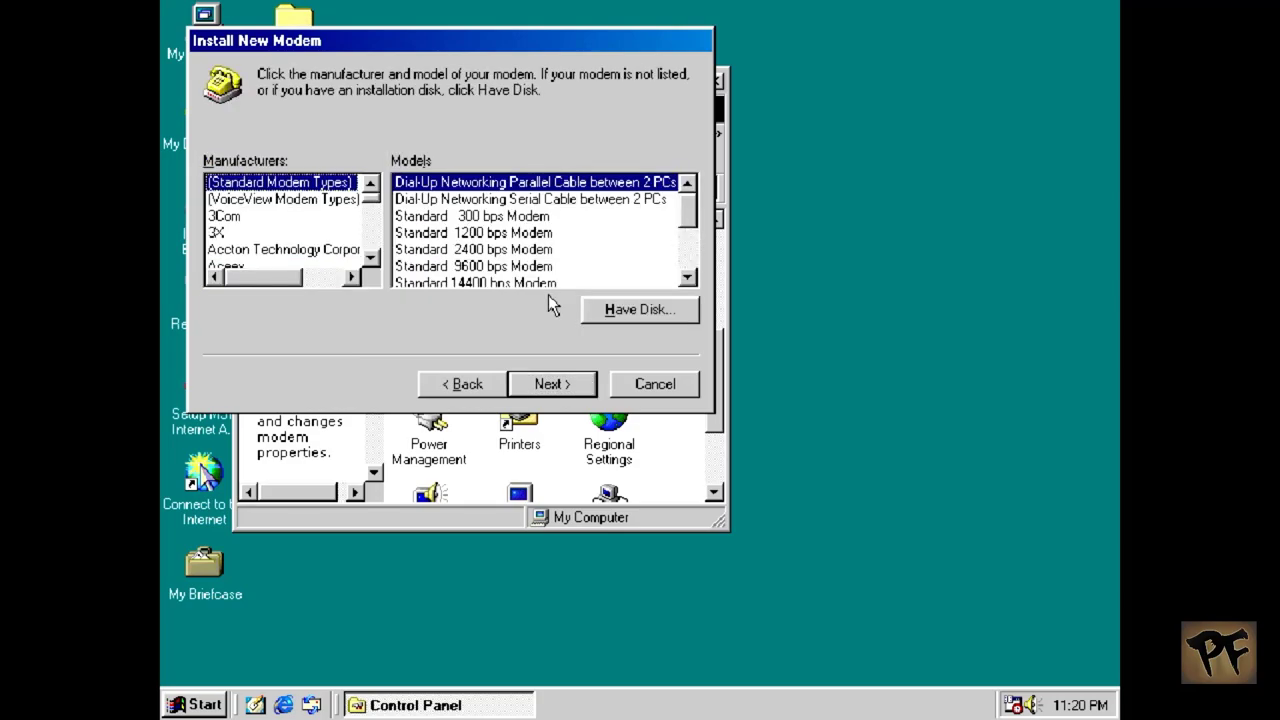
pyautogui.click(594, 310)
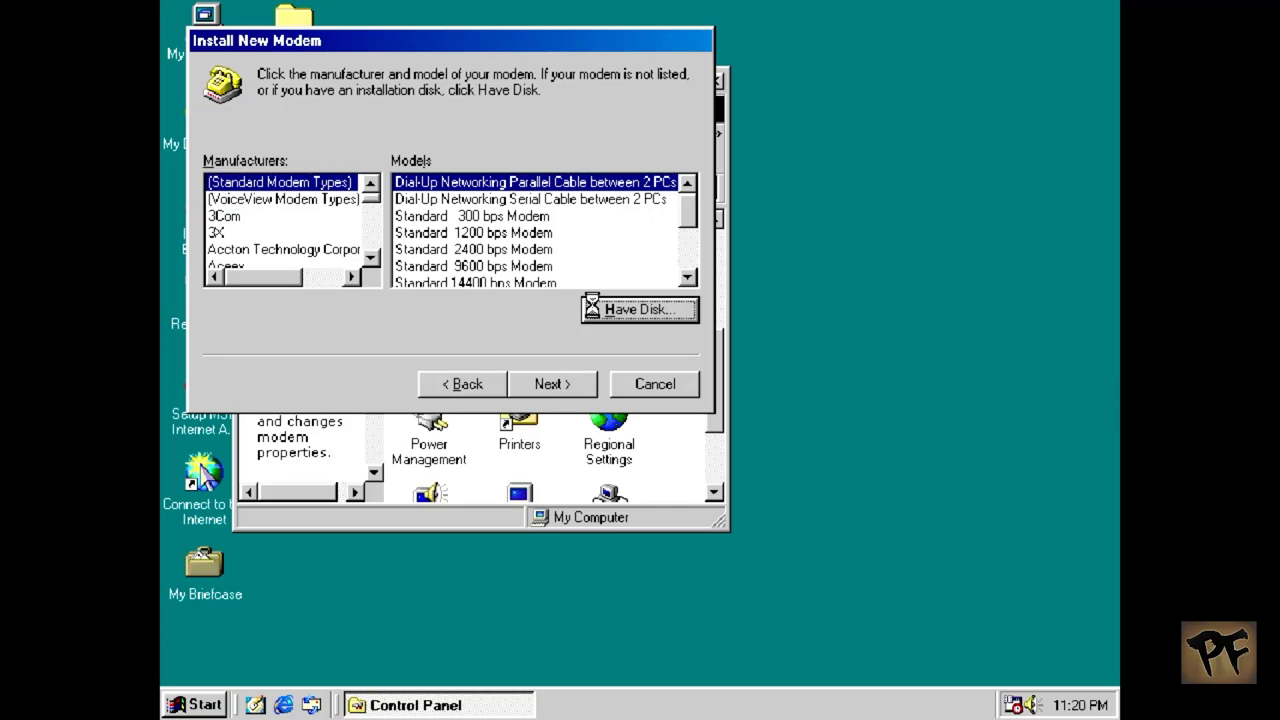
pyautogui.click(617, 255)
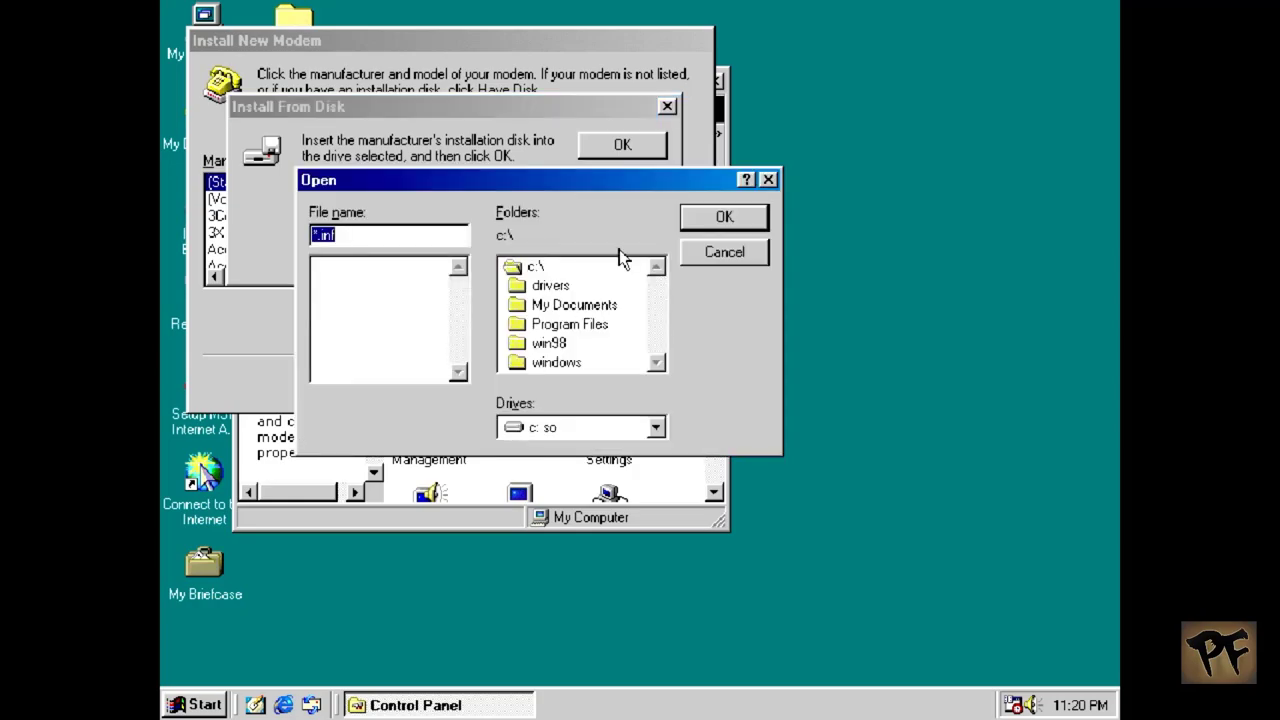
pyautogui.doubleClick(553, 286)
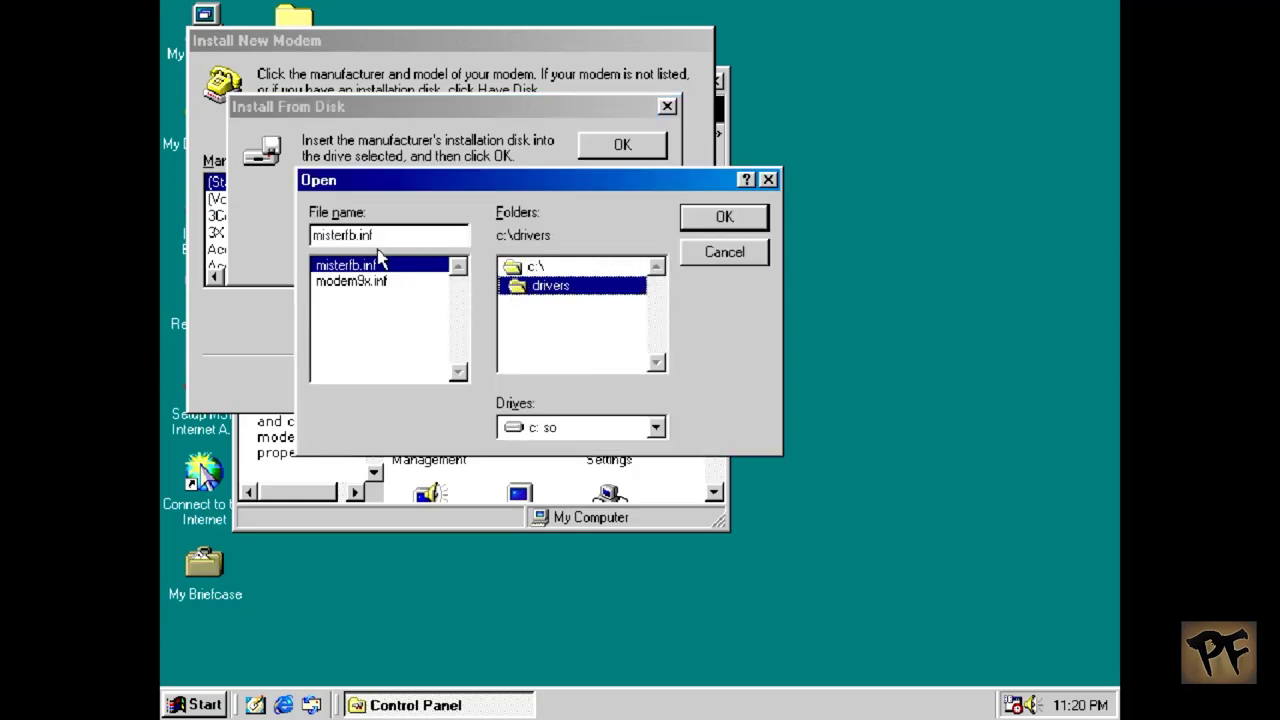
pyautogui.click(350, 281)
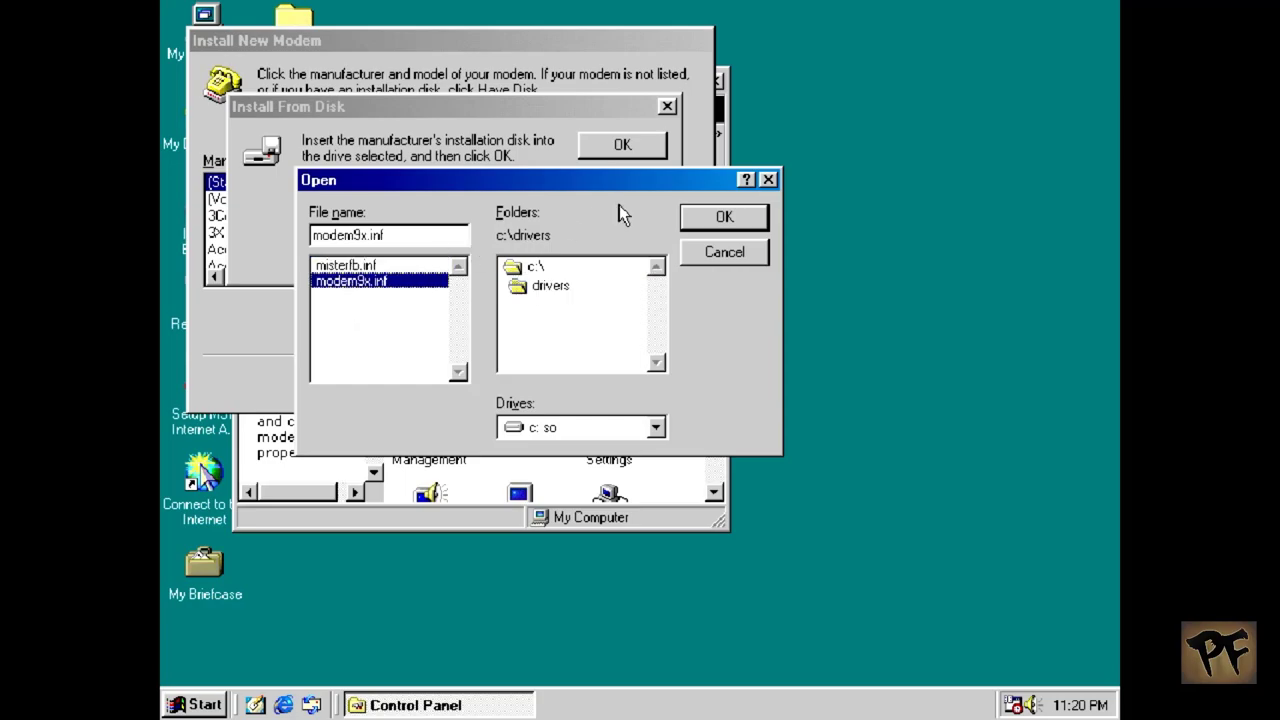
pyautogui.click(690, 220)
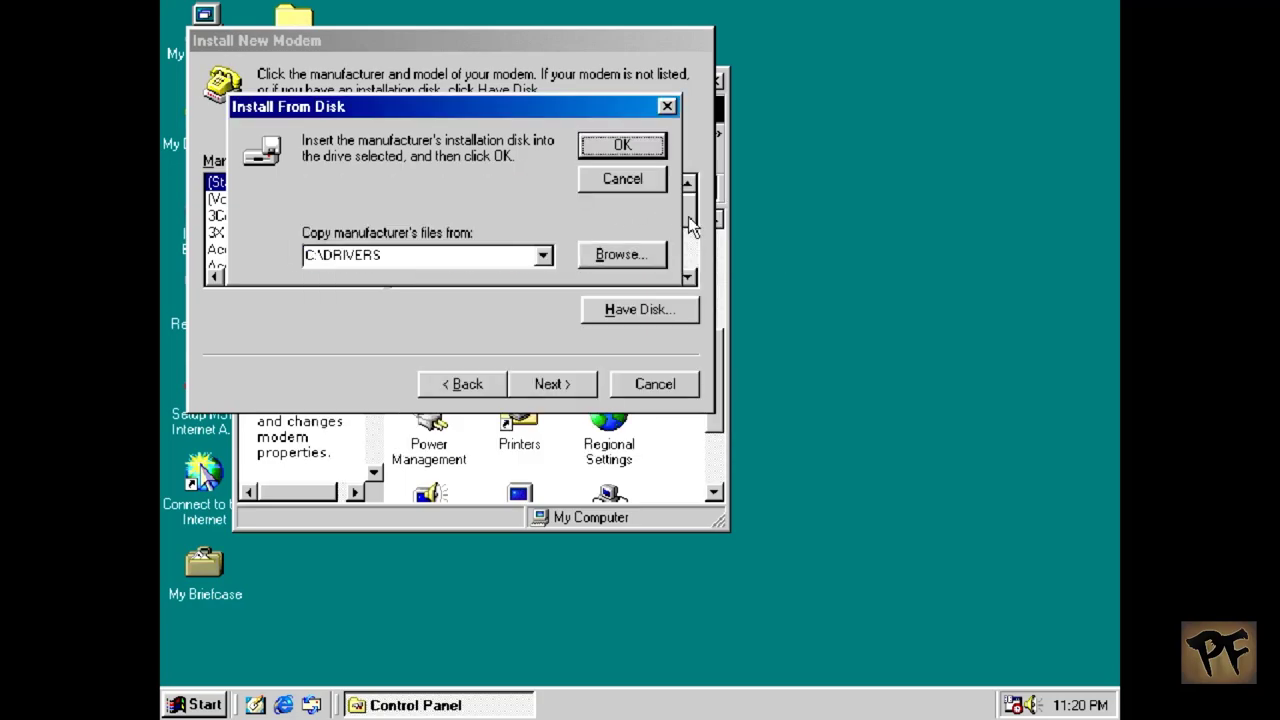
pyautogui.click(636, 142)
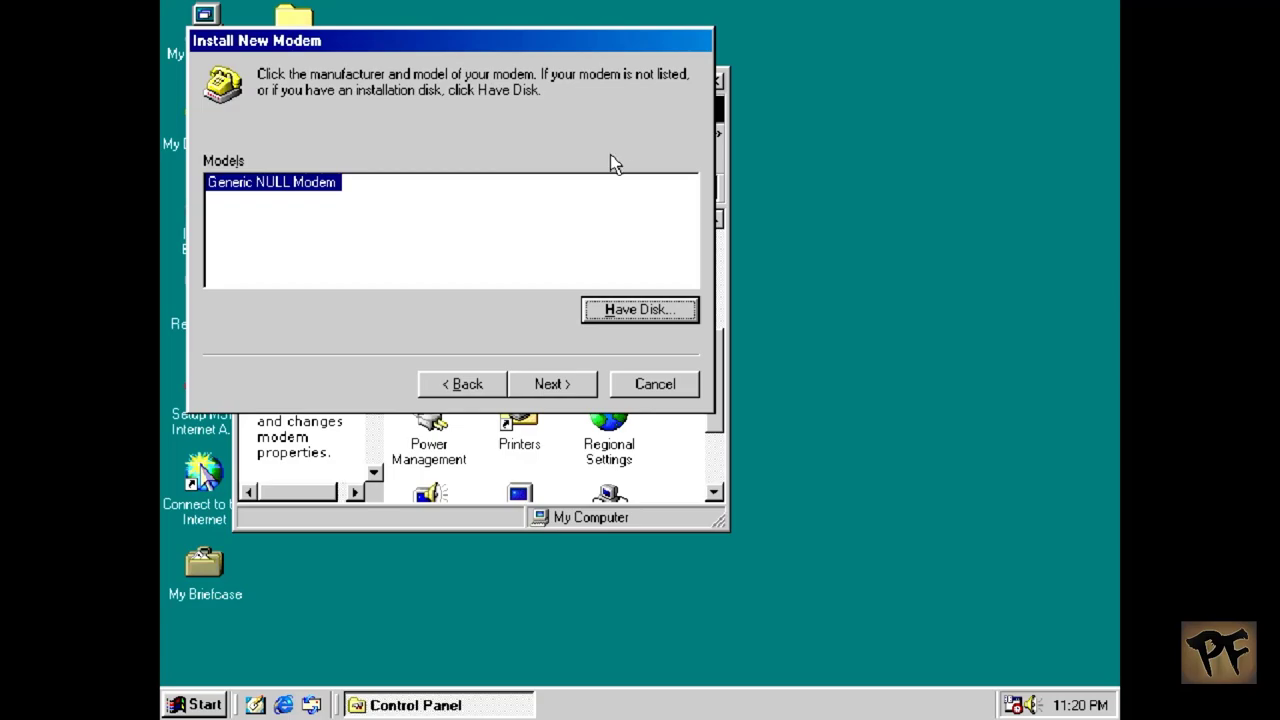
pyautogui.click(582, 384)
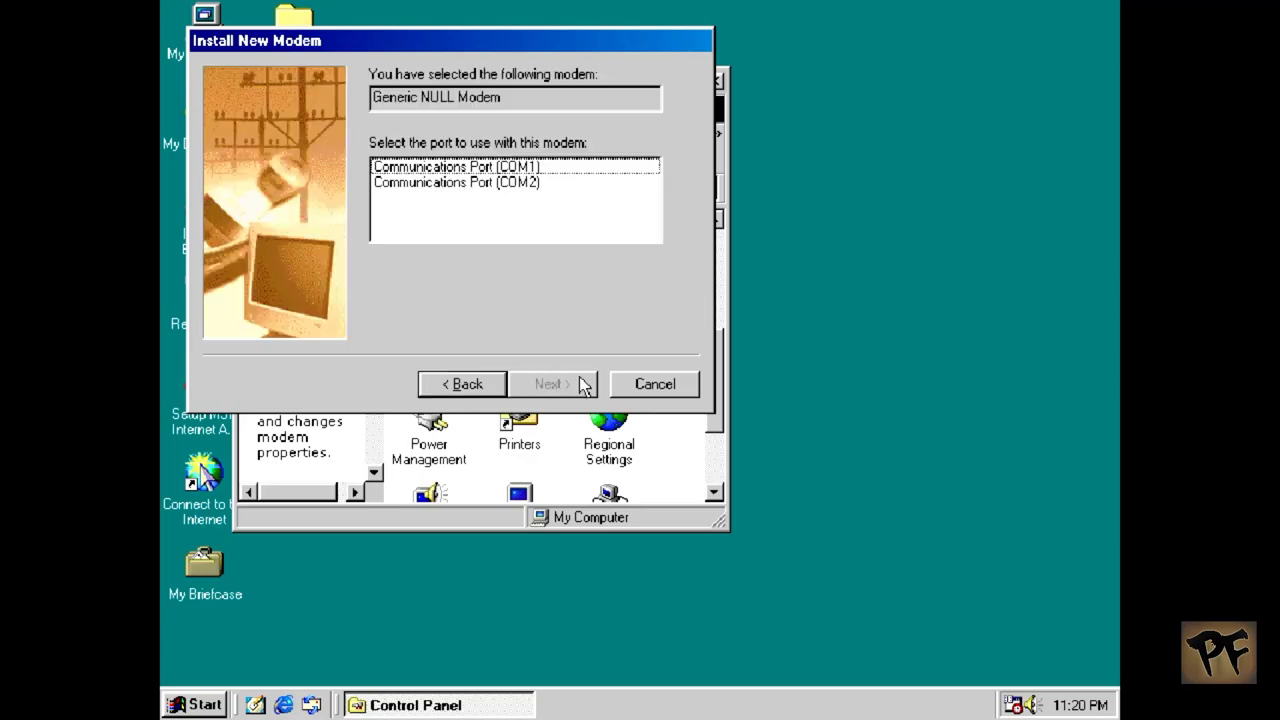
# Step: Assign the Generic NULL Modem to Communications Port (COM1) and install it
pyautogui.click(534, 170)
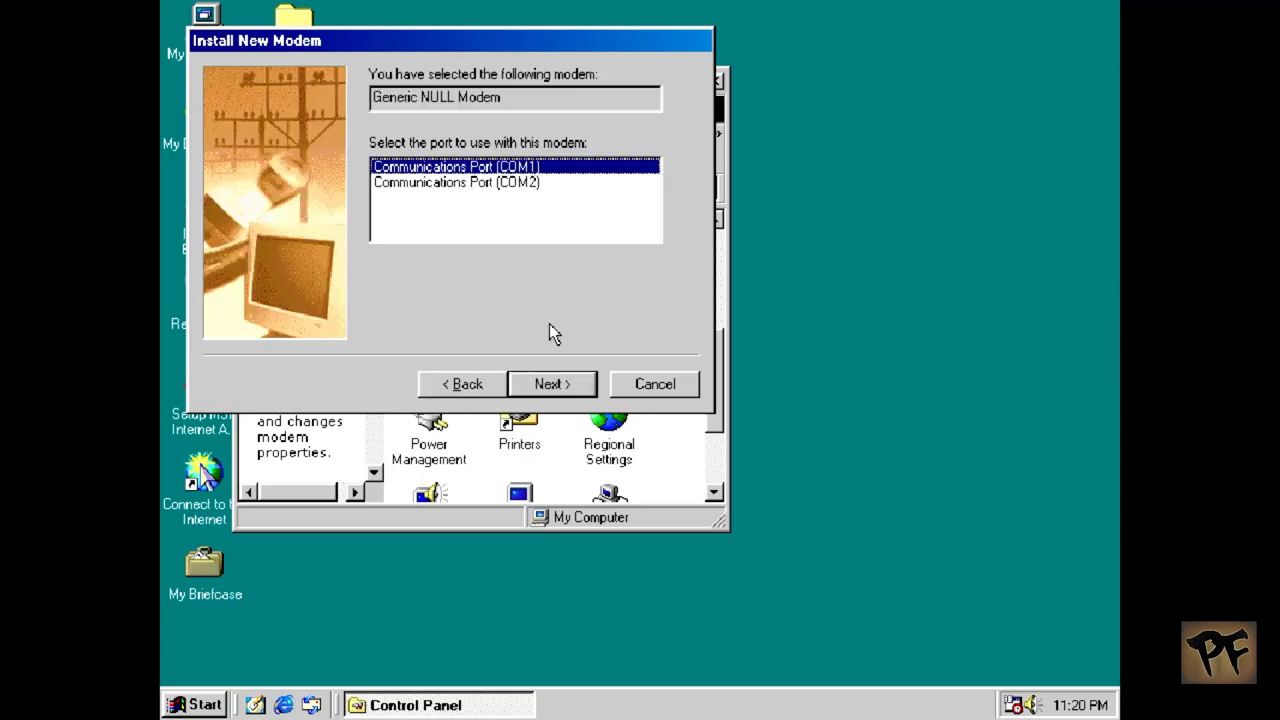
pyautogui.click(553, 388)
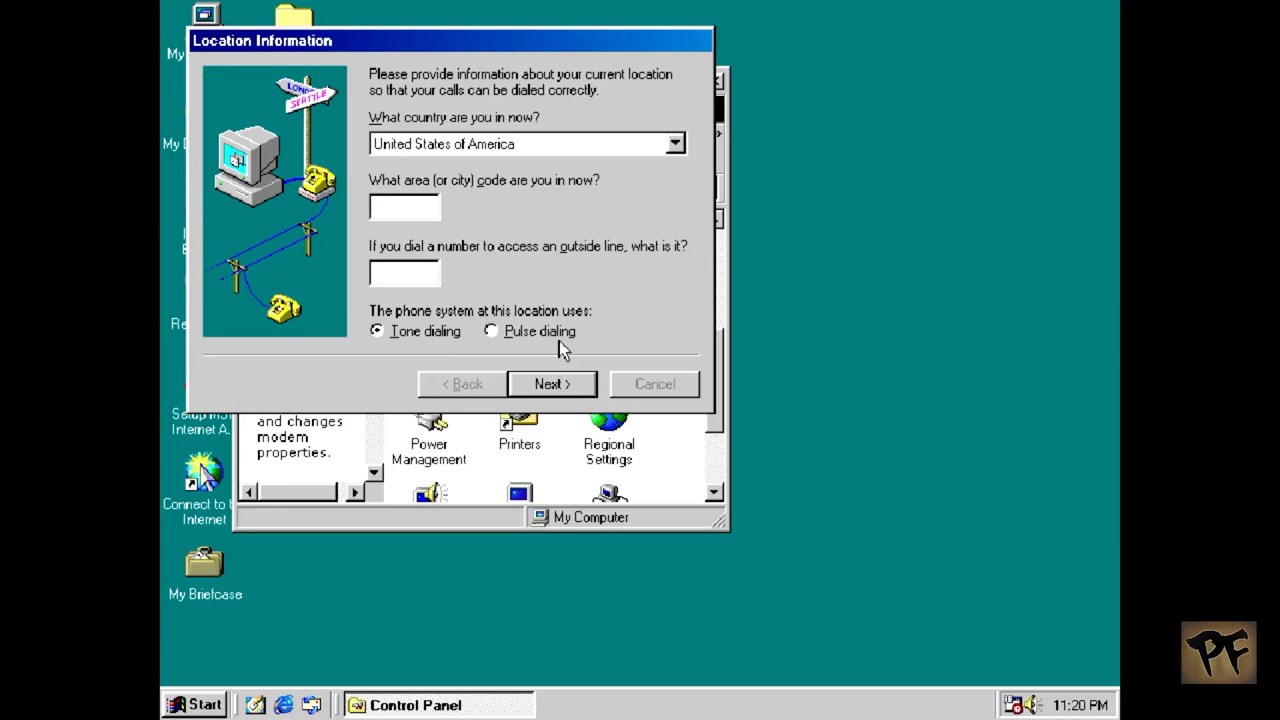
# Step: Select Brazil as the country in the Location Information country list
pyautogui.write('55')
pyautogui.click(581, 150)
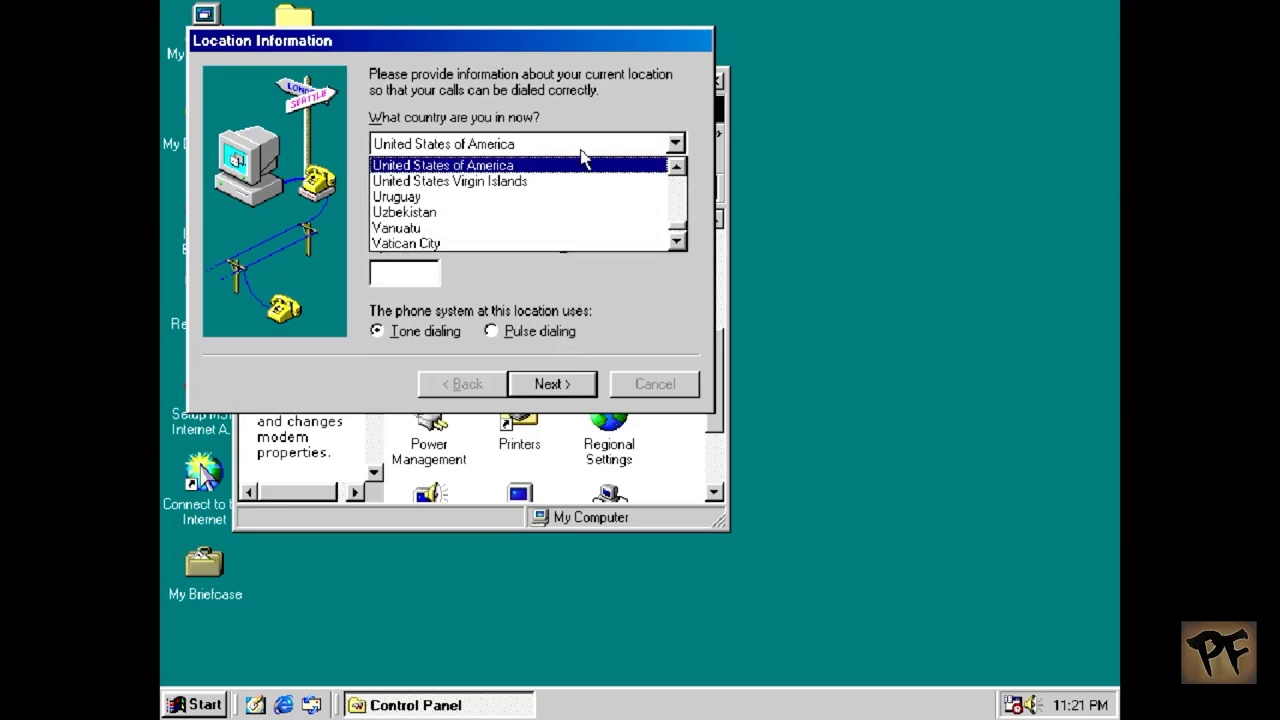
pyautogui.click(678, 195)
pyautogui.moveTo(678, 195); pyautogui.dragTo(677, 194)
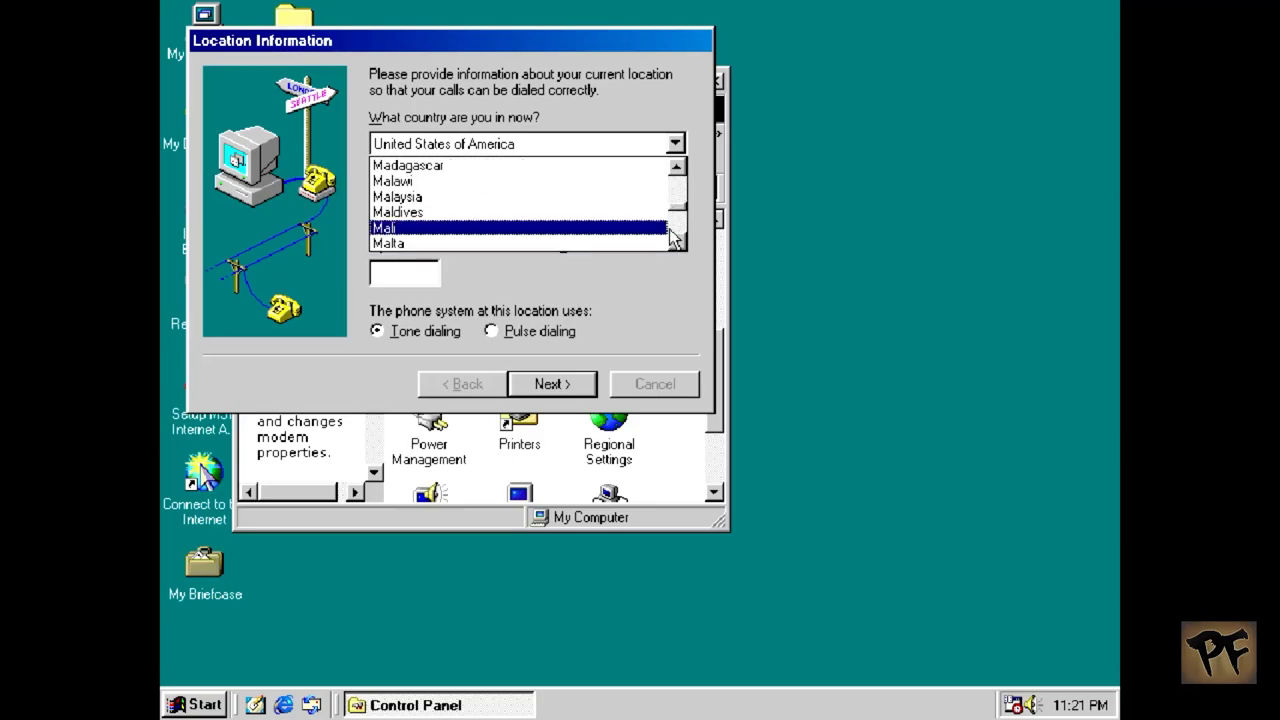
pyautogui.click(677, 218)
pyautogui.moveTo(677, 174); pyautogui.dragTo(677, 190)
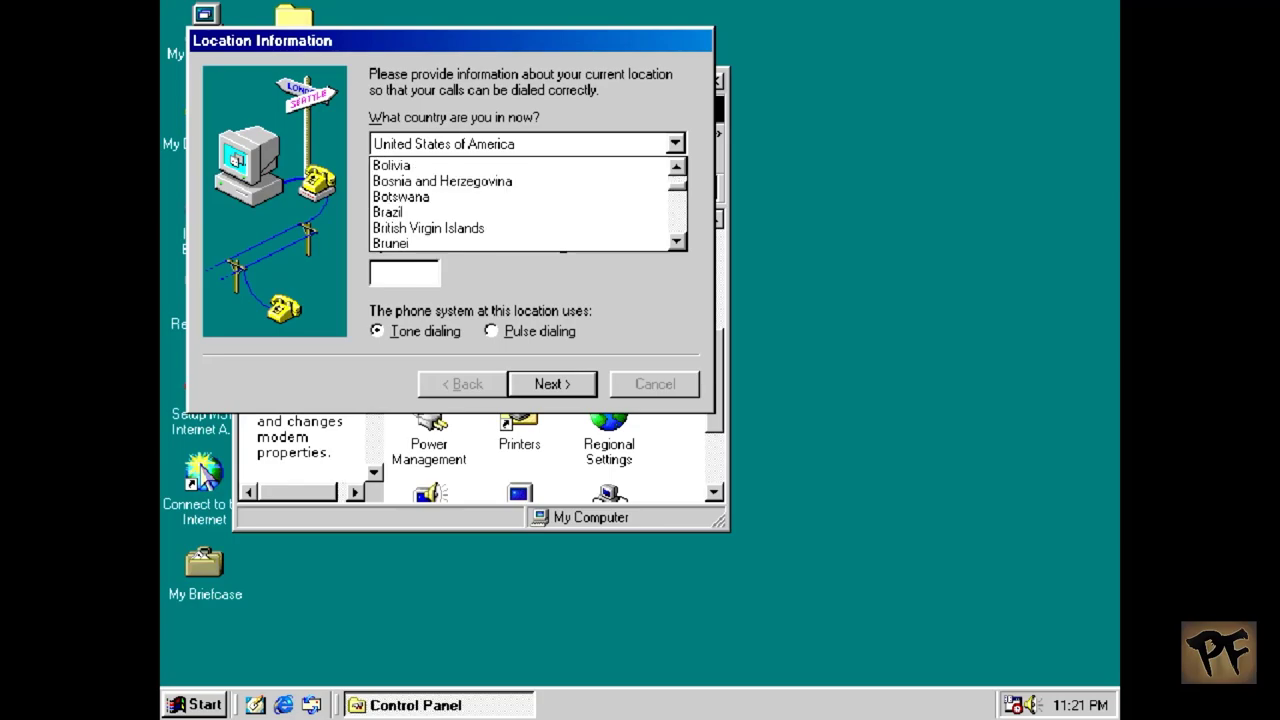
pyautogui.click(590, 214)
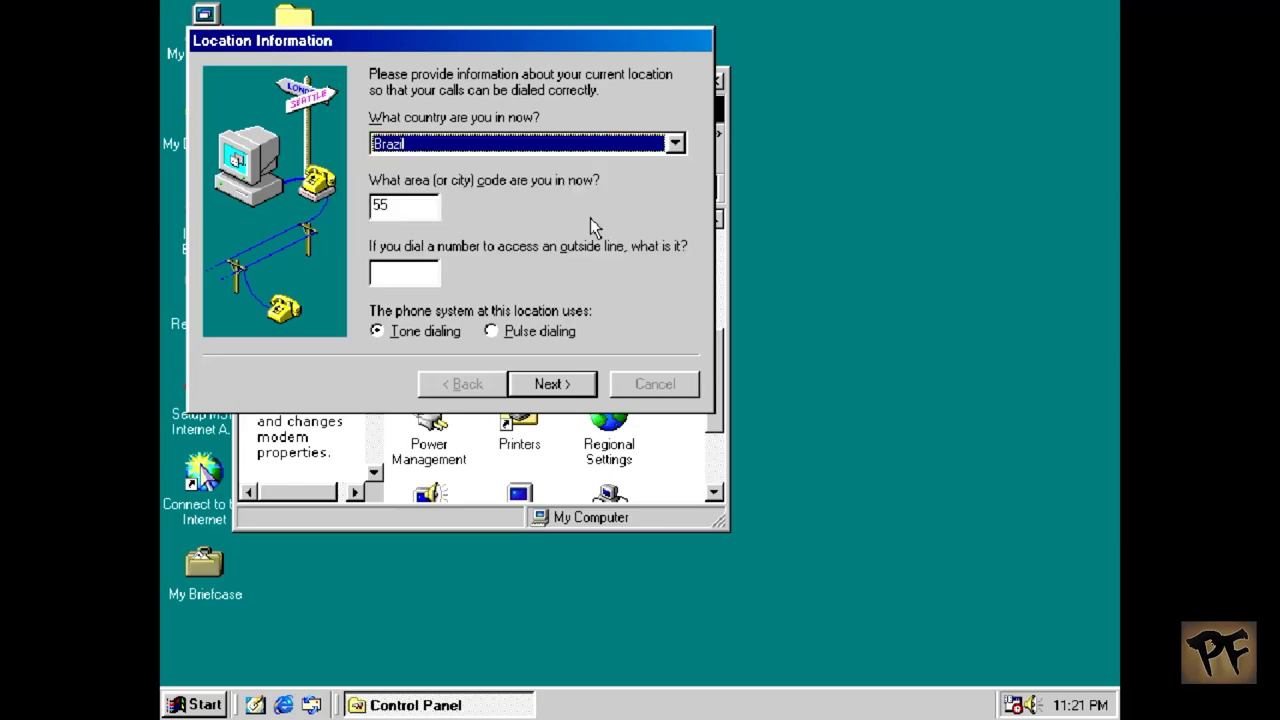
# Step: Set the area code to 11
pyautogui.click(398, 212)
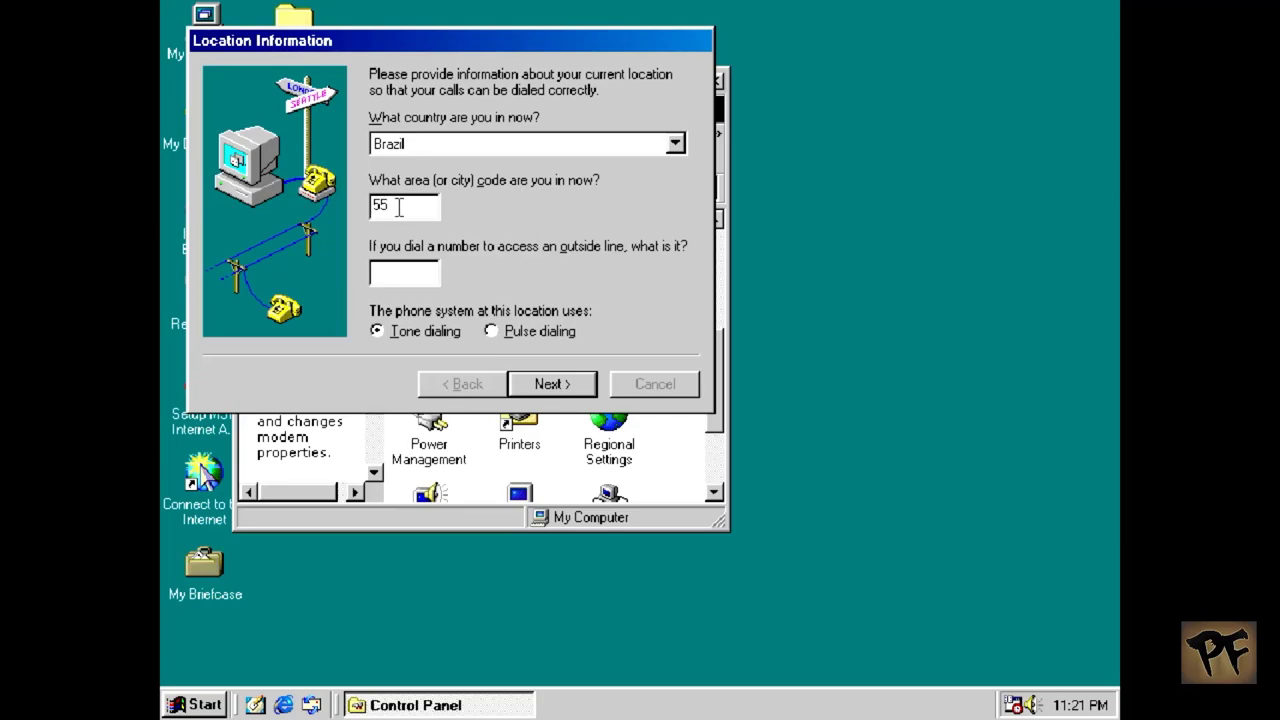
pyautogui.press('BackSpace')
pyautogui.press('BackSpace')
pyautogui.write('11')
pyautogui.press('BackSpace')
pyautogui.press('BackSpace')
pyautogui.write('55')
pyautogui.press('BackSpace')
pyautogui.press('BackSpace')
pyautogui.write('11')
# Step: Accept the location details and finish the Install New Modem wizard
pyautogui.click(560, 390)
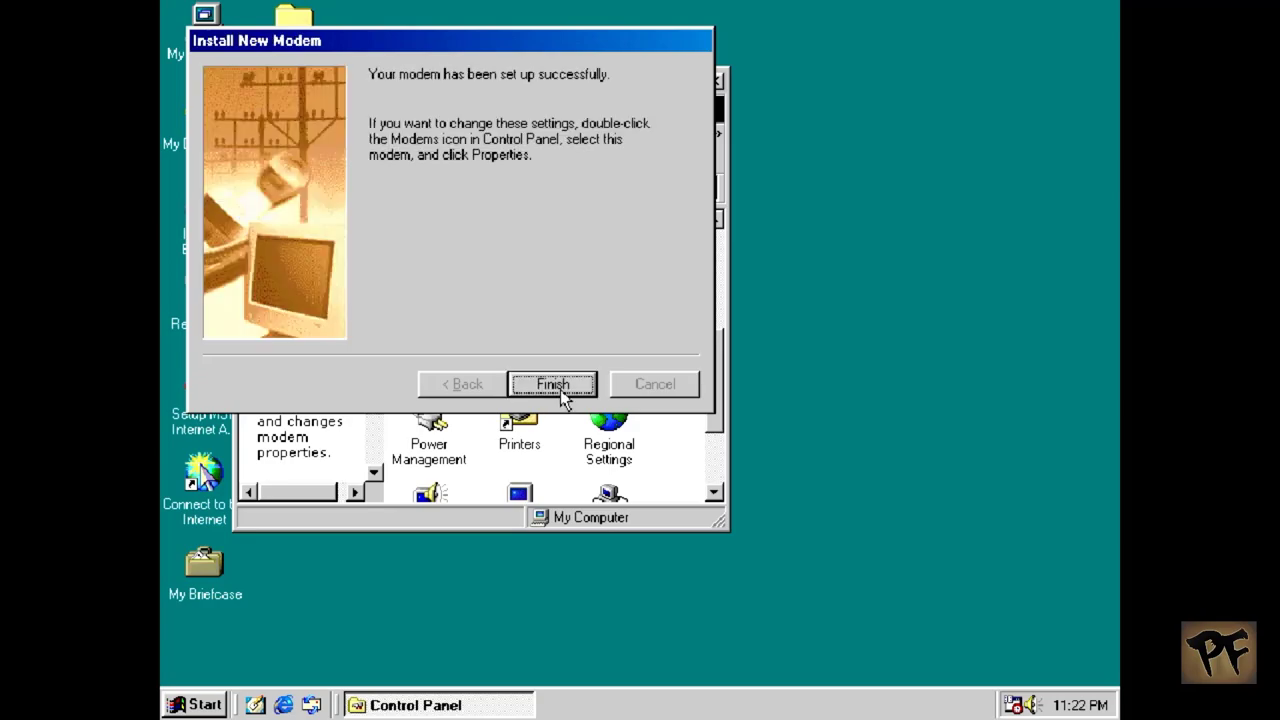
pyautogui.click(552, 385)
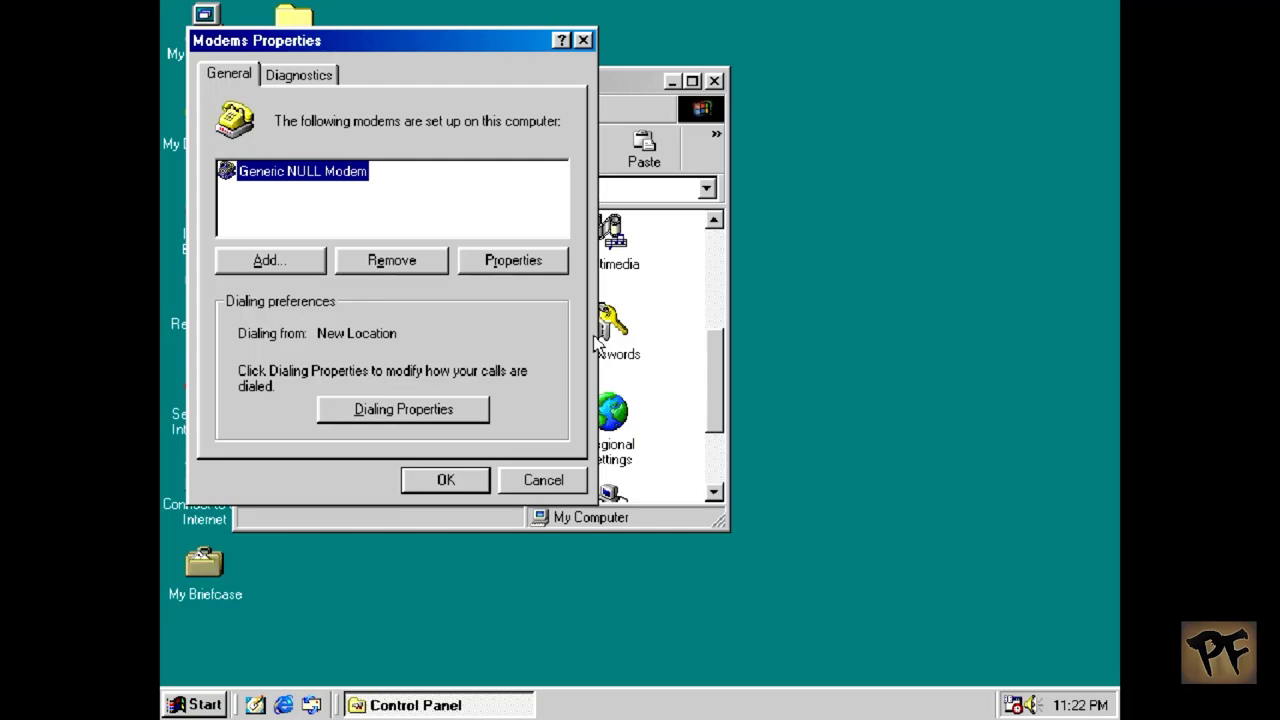
pyautogui.click(543, 264)
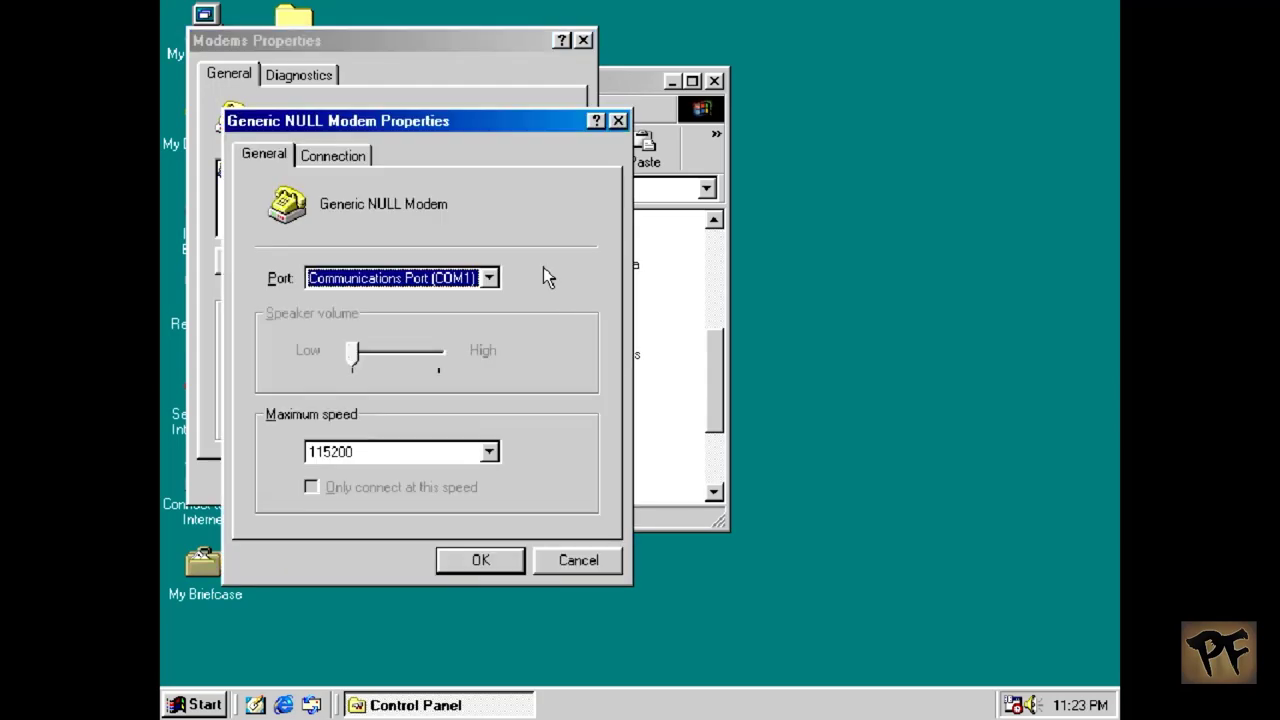
pyautogui.click(364, 155)
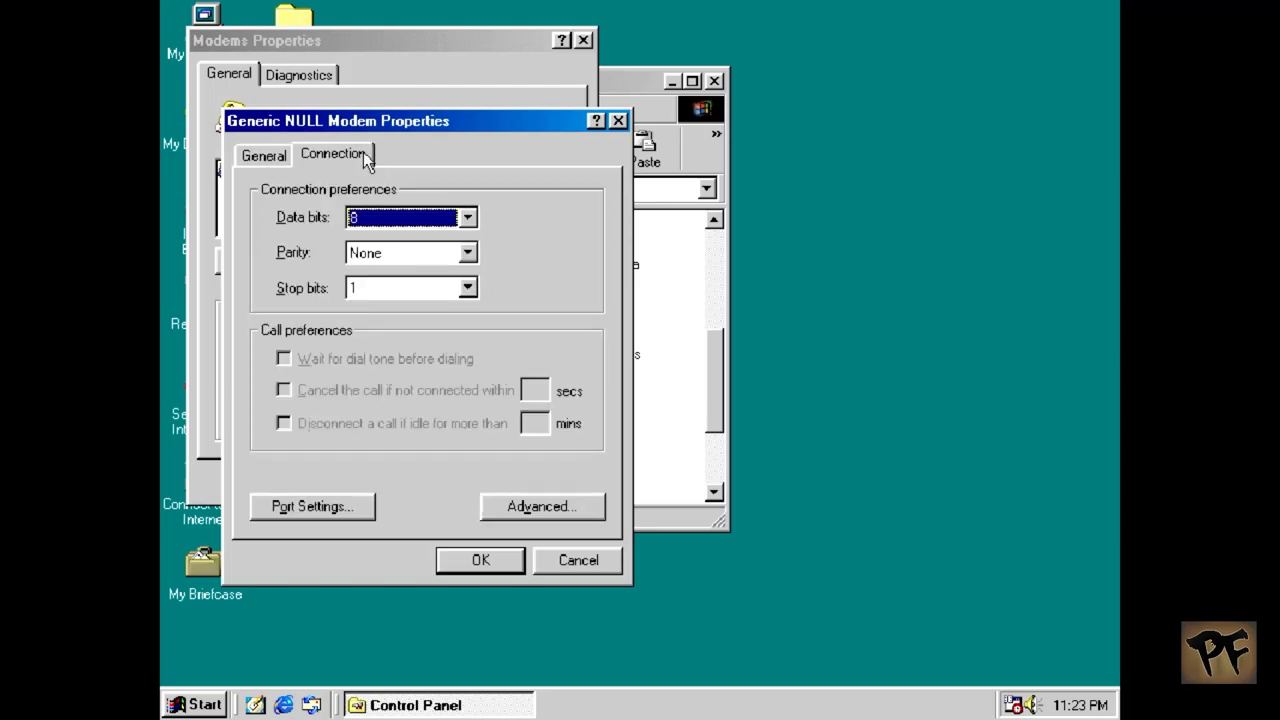
pyautogui.click(542, 503)
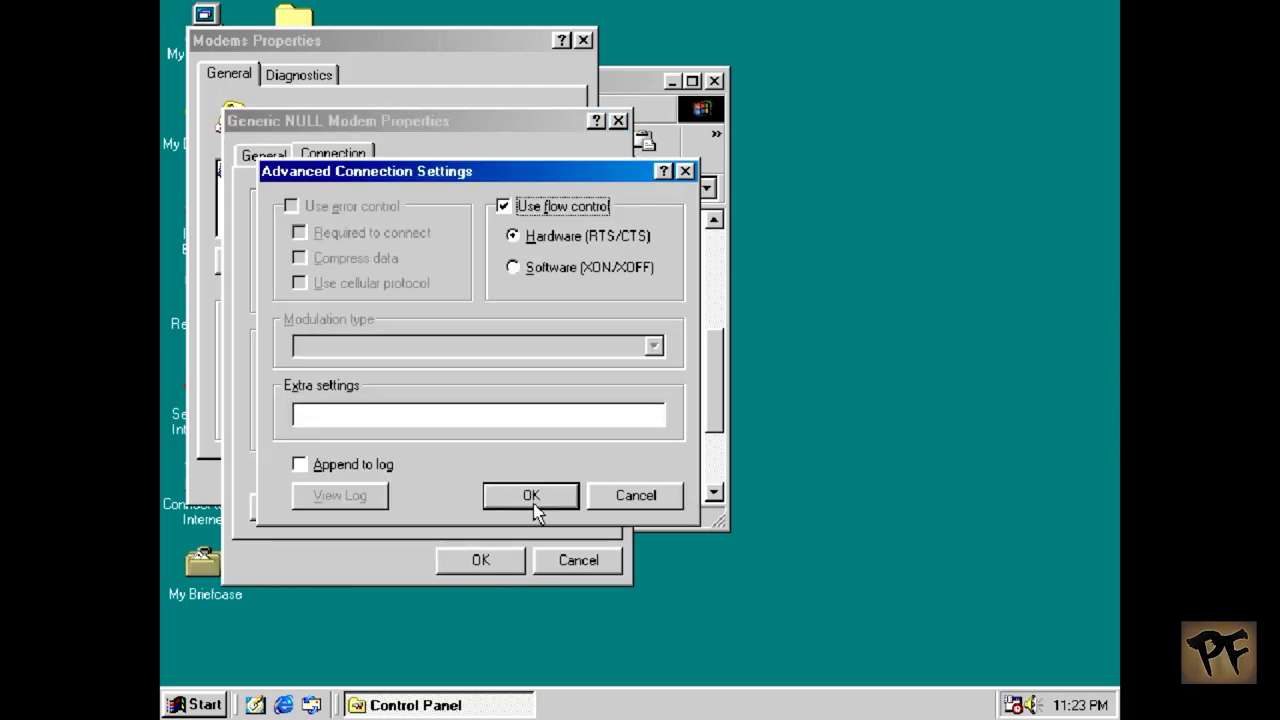
pyautogui.click(668, 498)
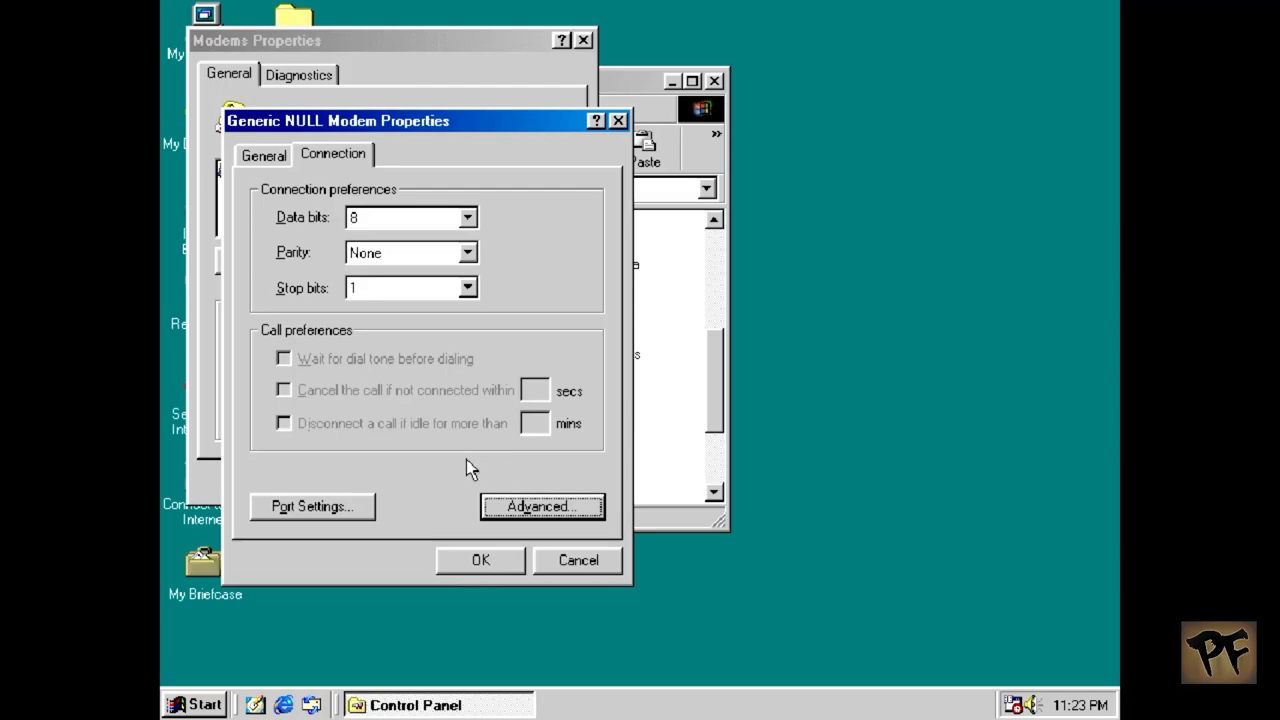
pyautogui.click(307, 506)
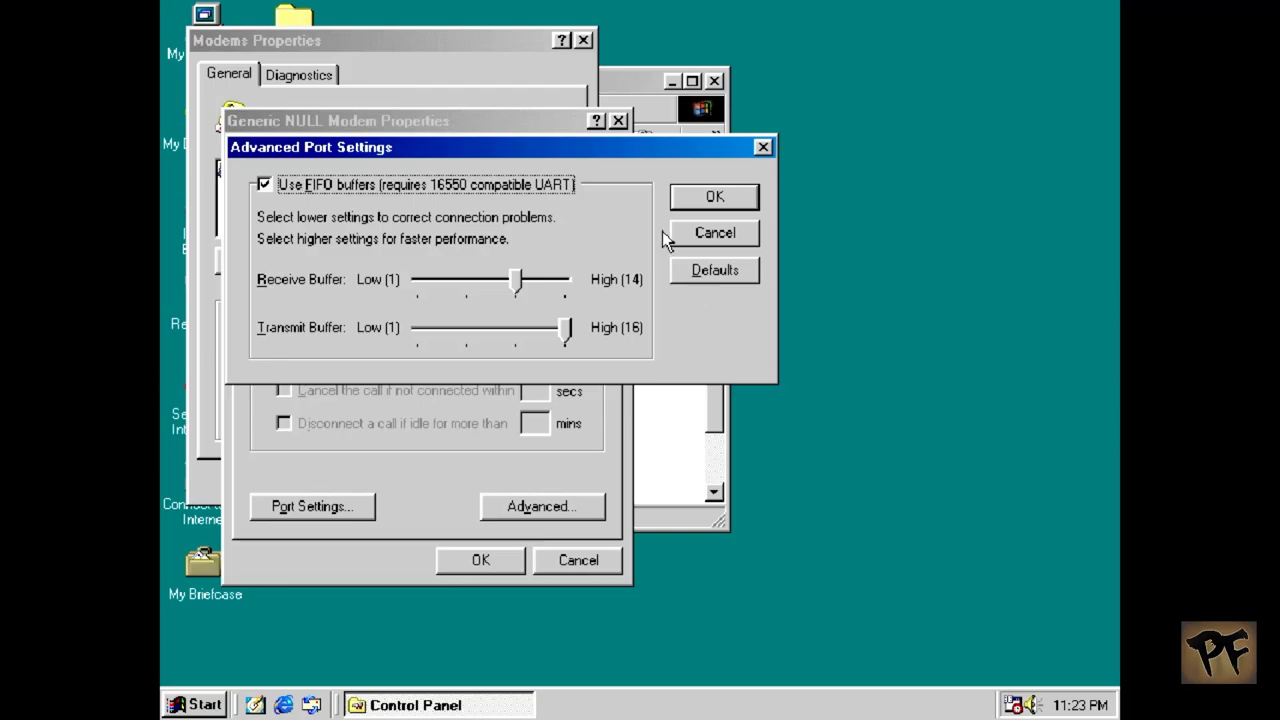
pyautogui.click(714, 236)
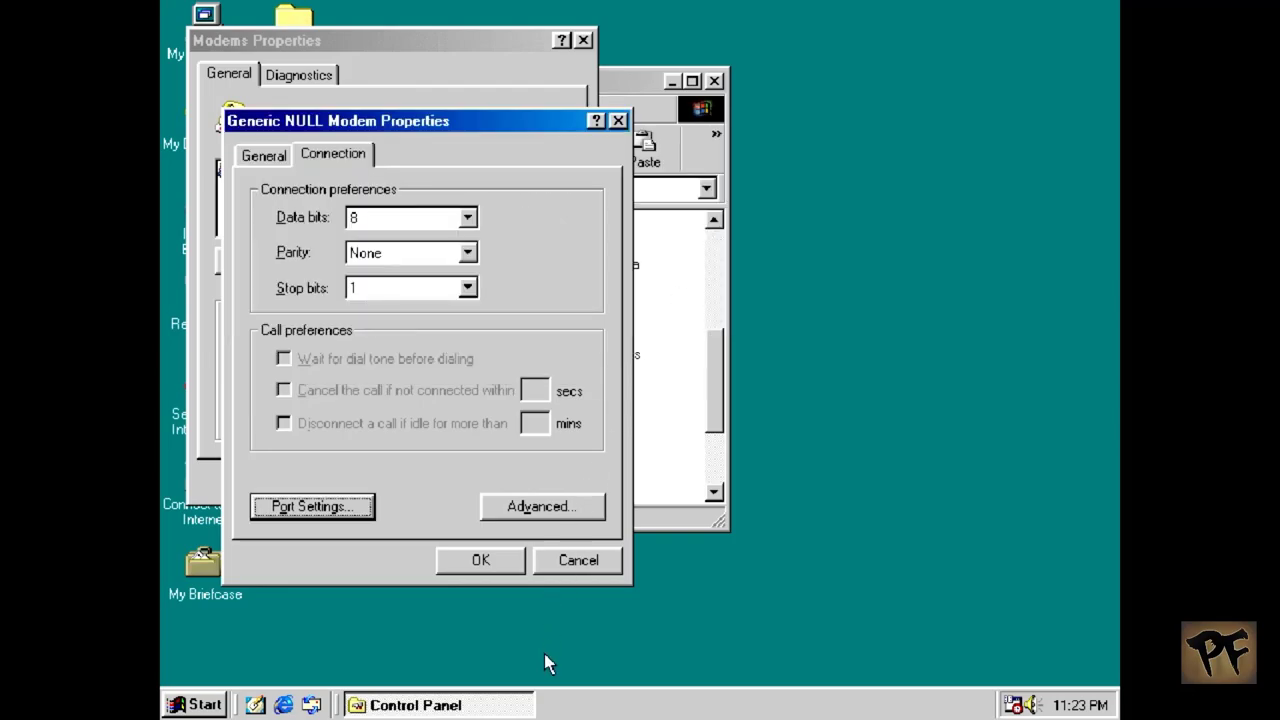
pyautogui.click(572, 562)
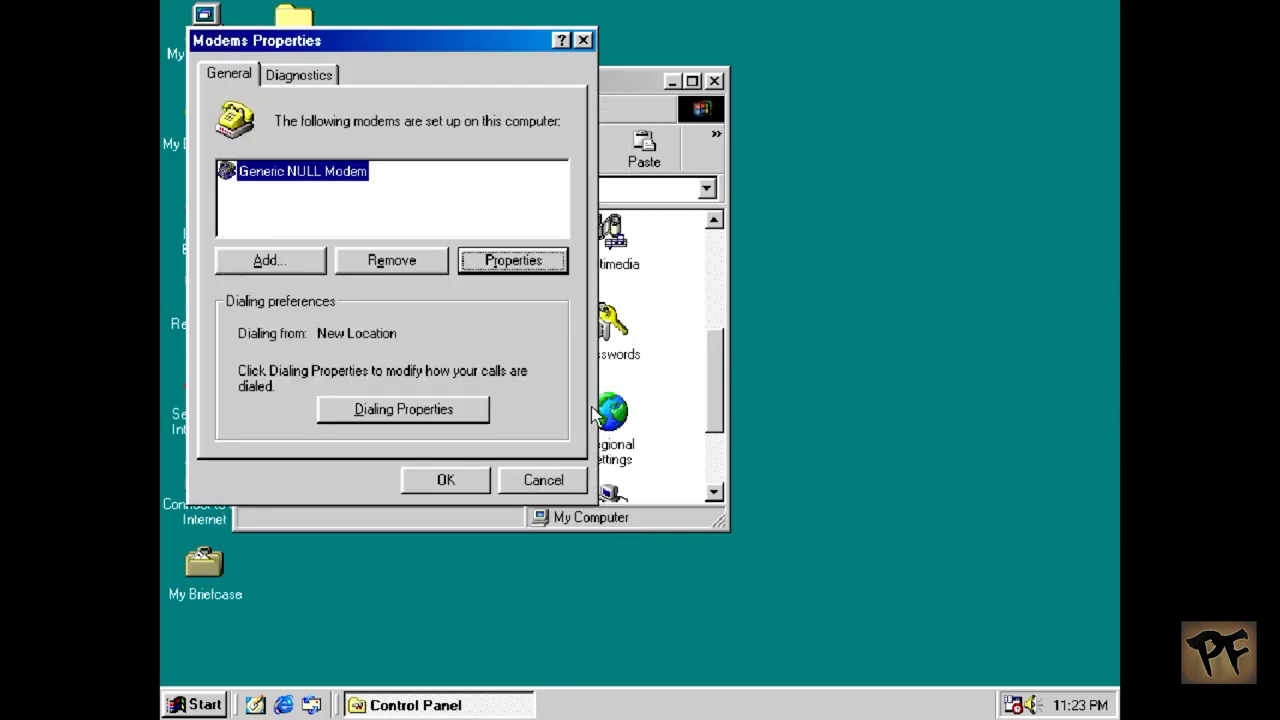
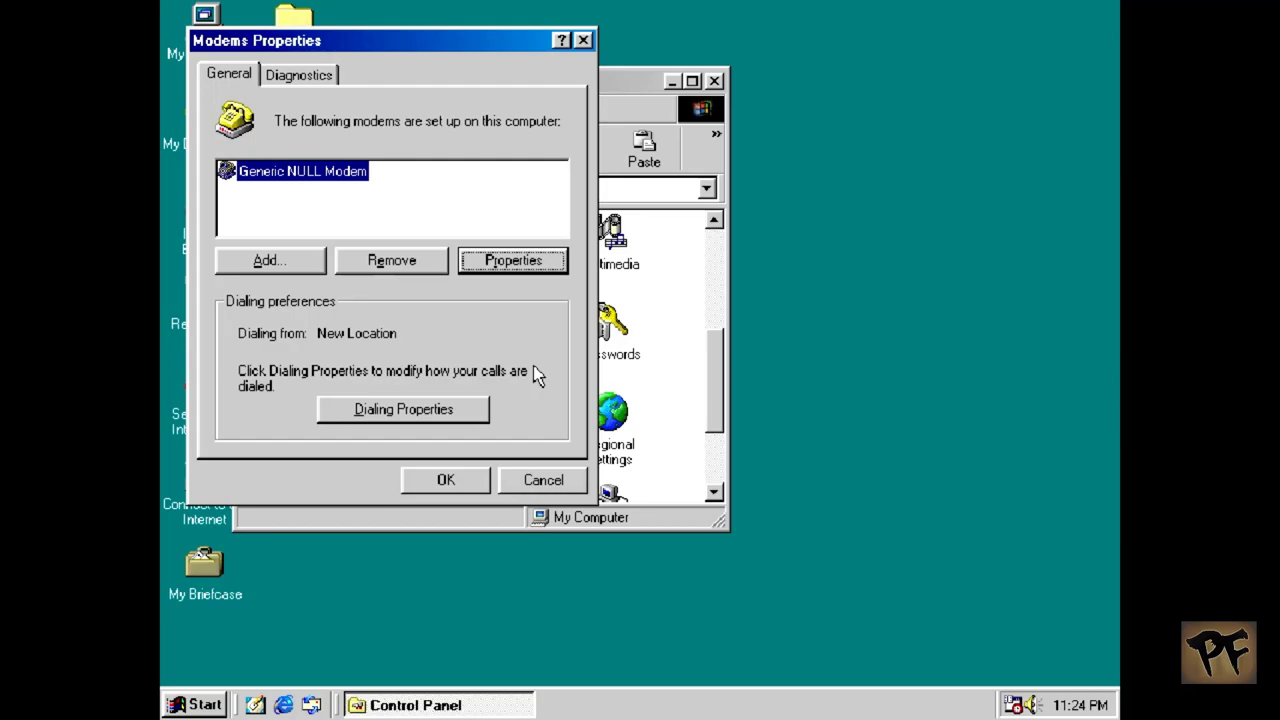
# Step: Close Modems Properties keeping the settings and open Network from Control Panel
pyautogui.click(450, 479)
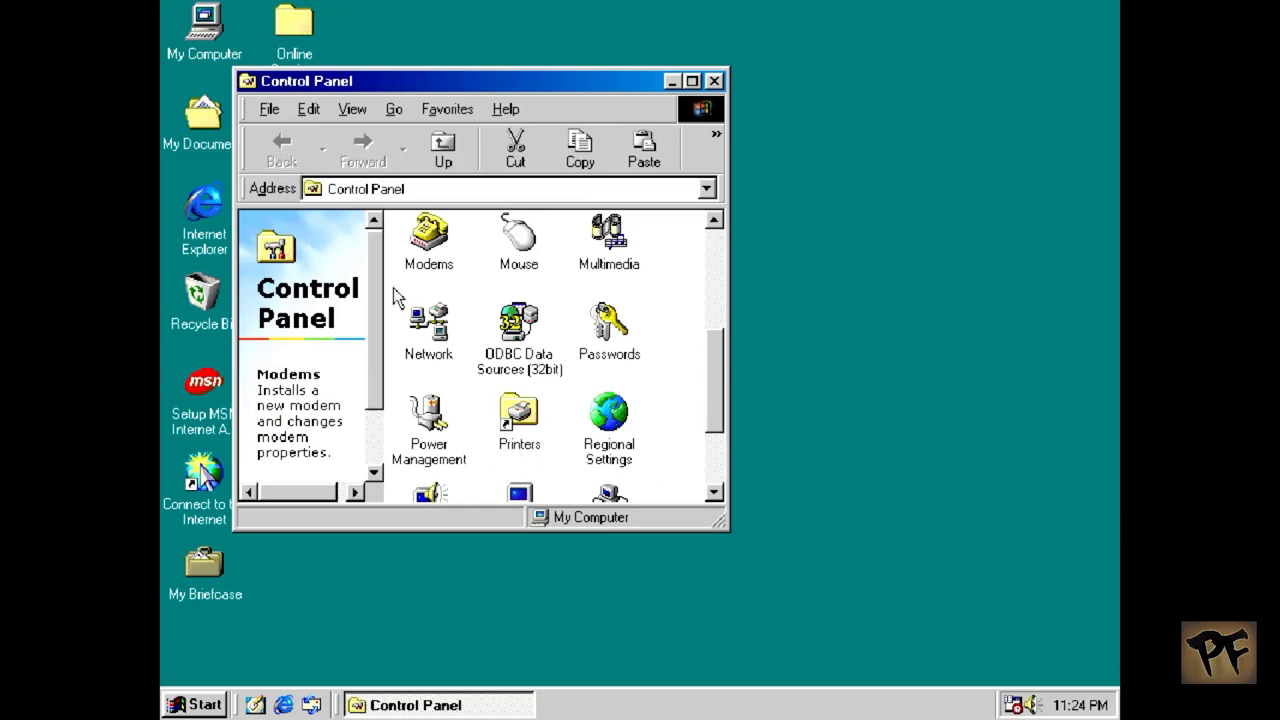
pyautogui.doubleClick(455, 342)
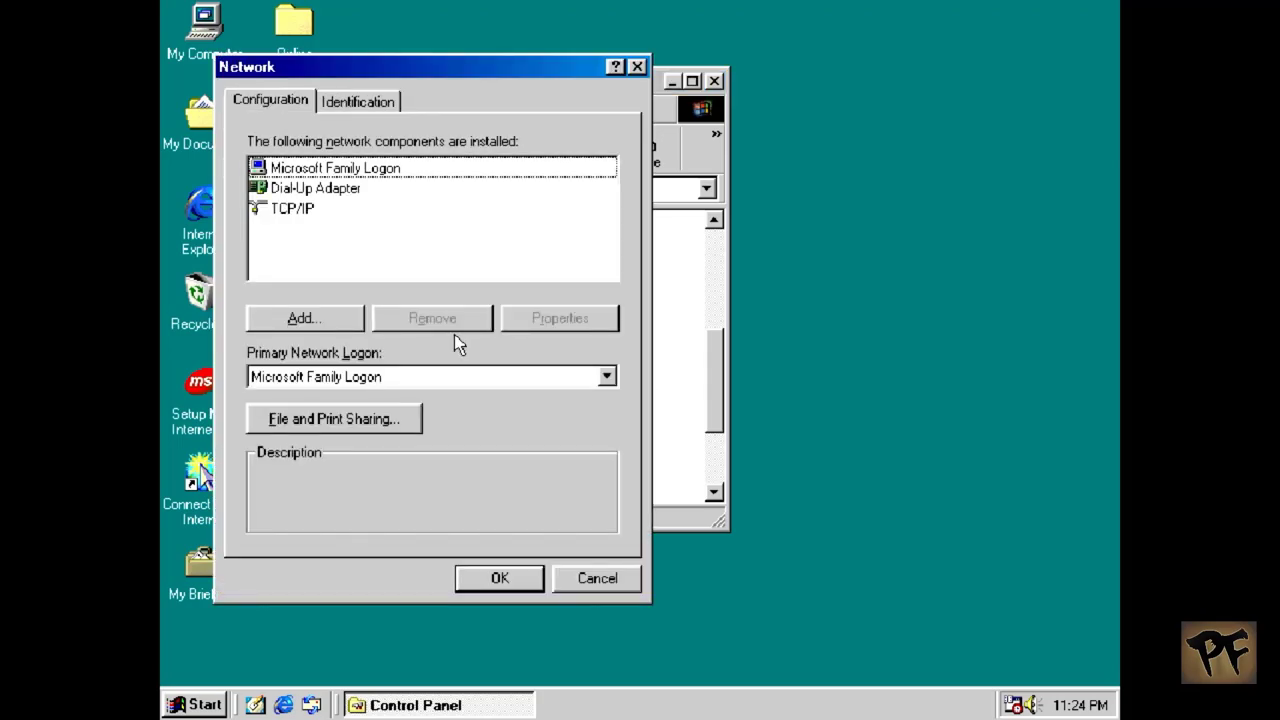
pyautogui.click(301, 188)
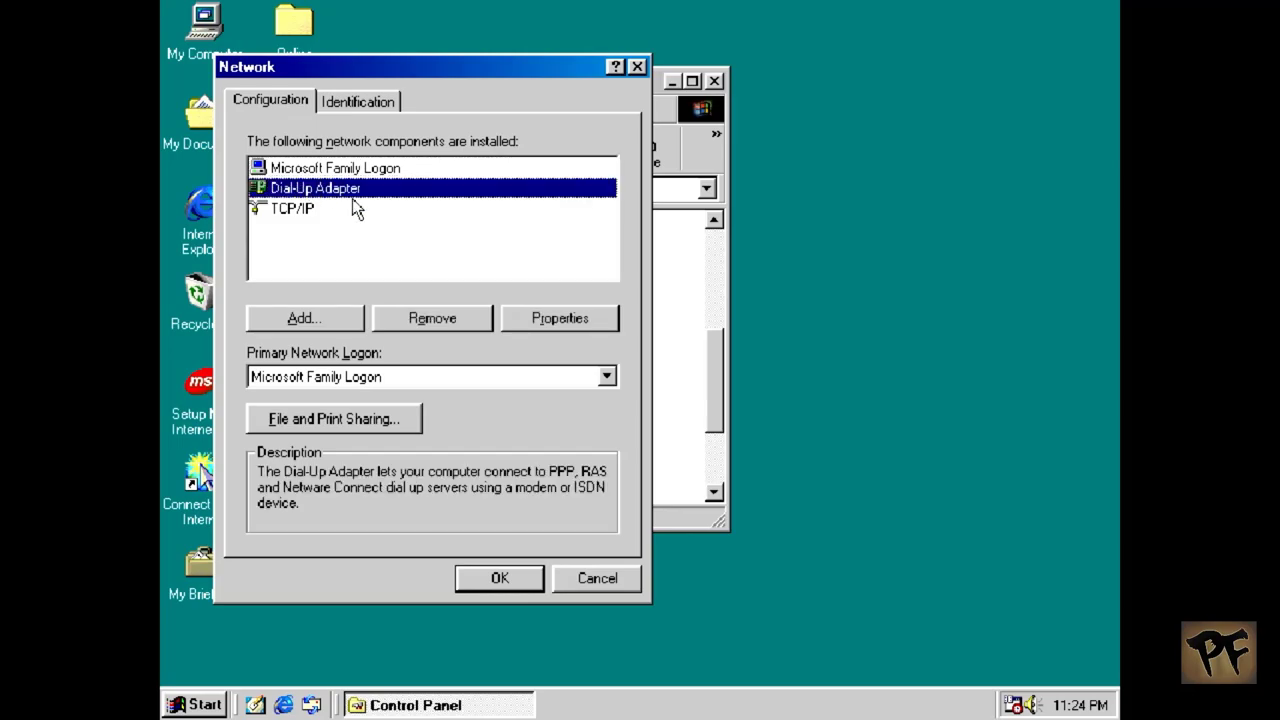
pyautogui.click(589, 325)
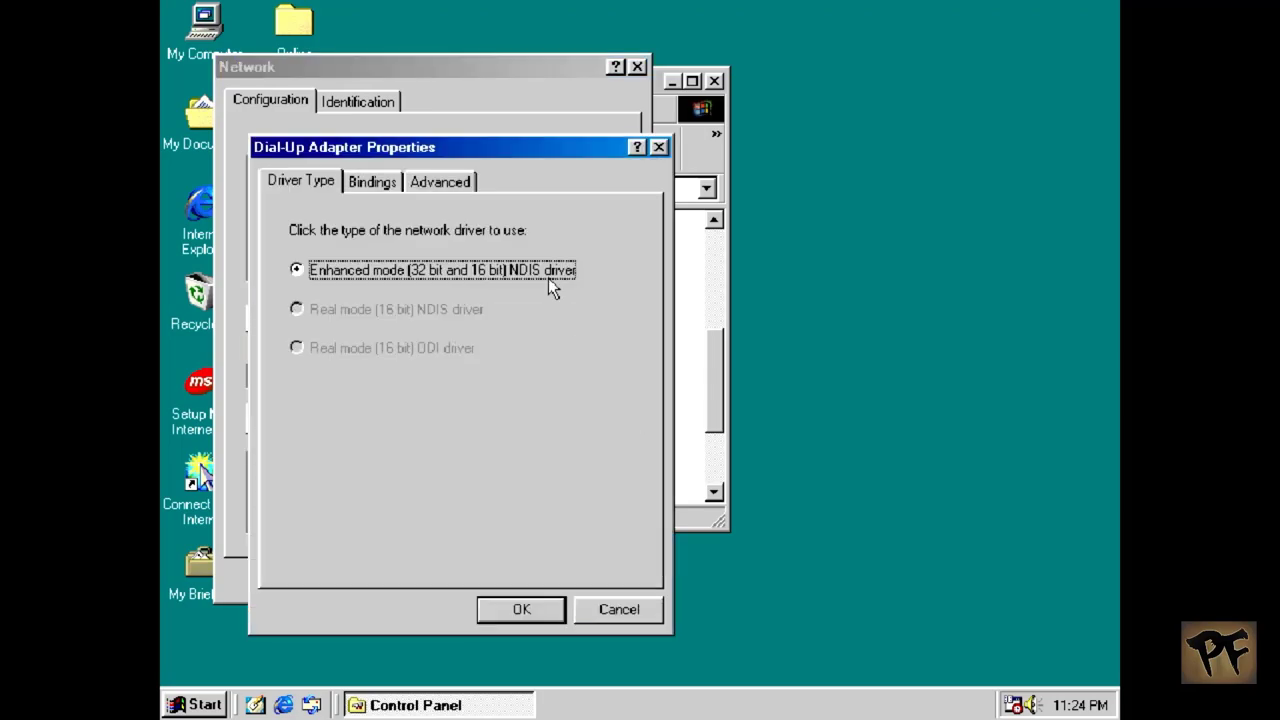
pyautogui.click(470, 184)
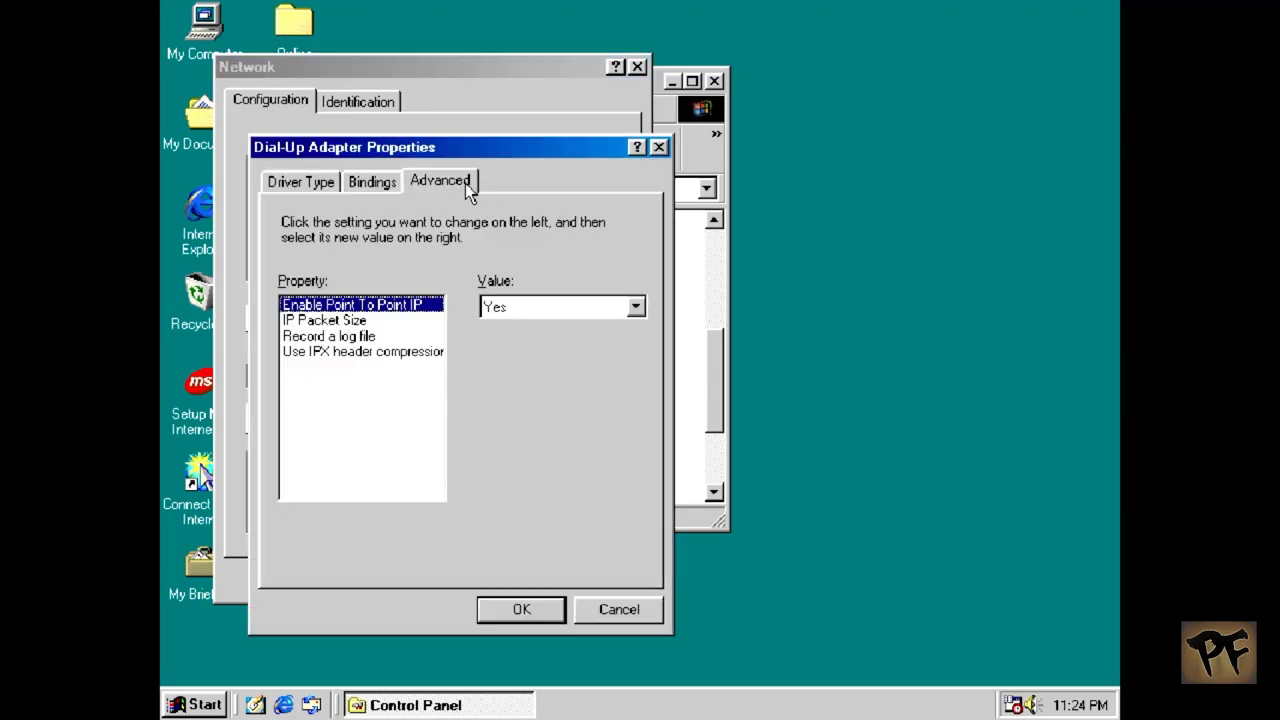
pyautogui.click(362, 187)
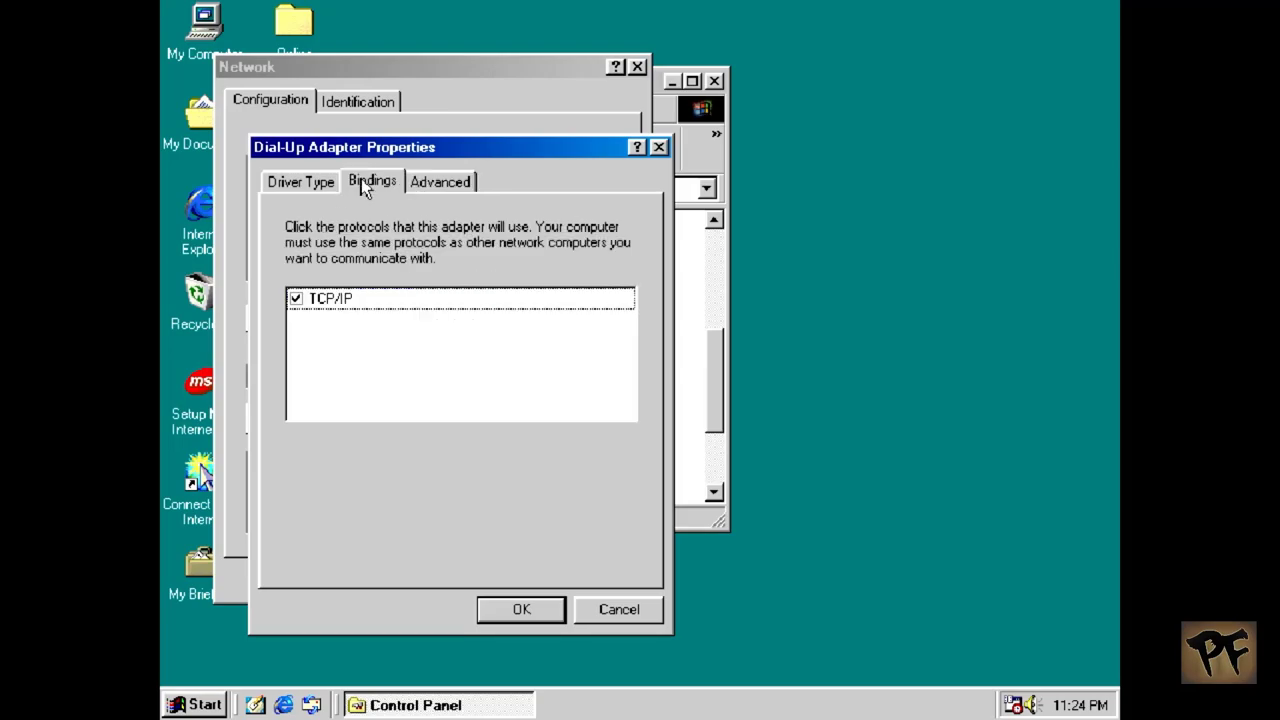
pyautogui.click(336, 188)
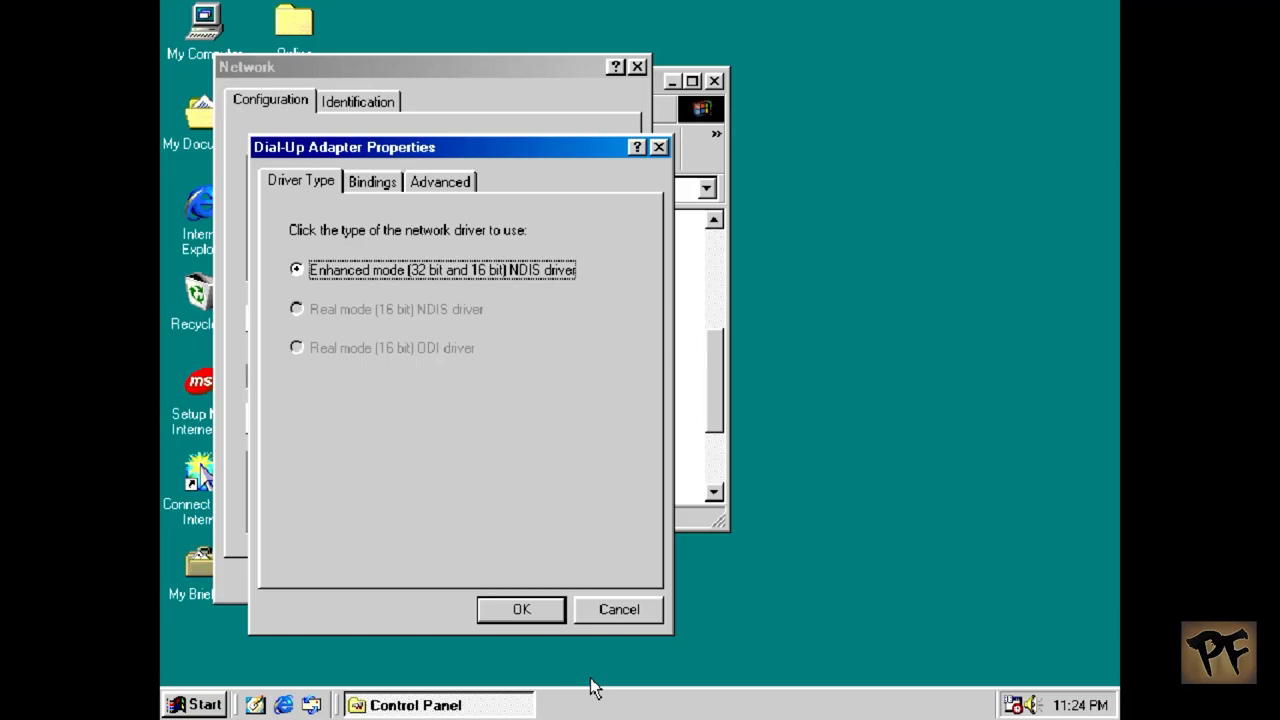
pyautogui.click(611, 619)
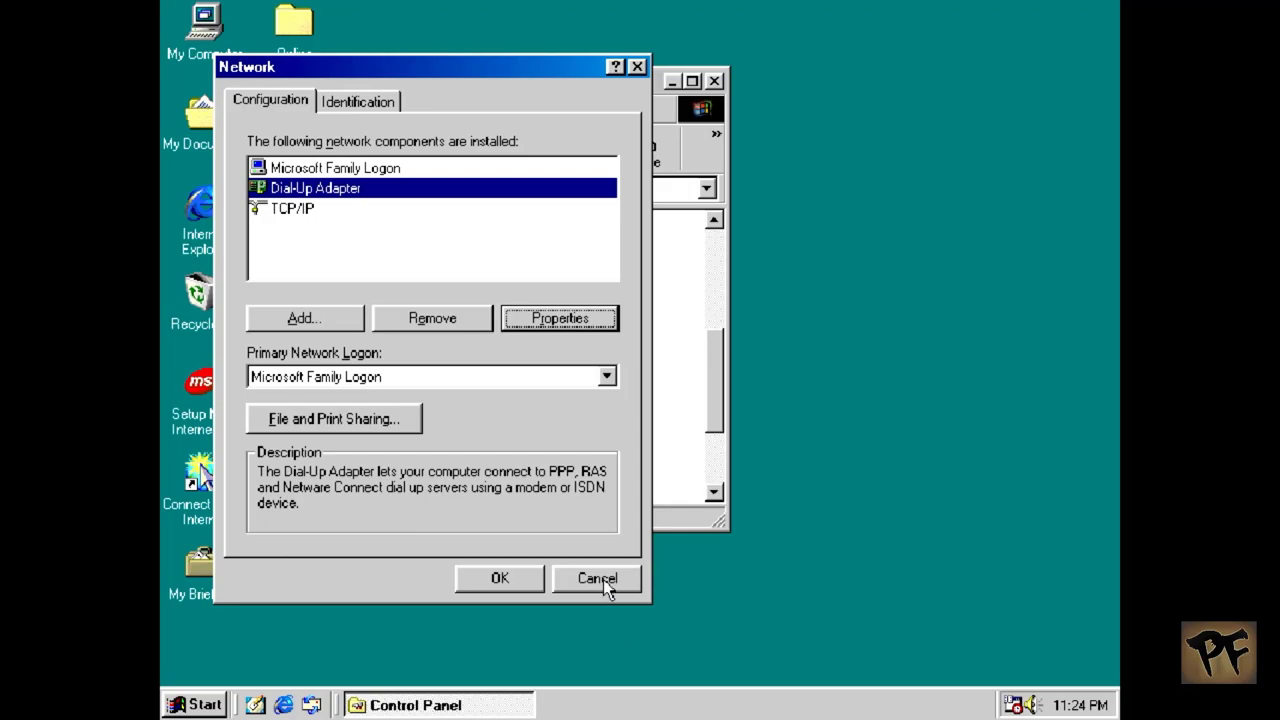
pyautogui.click(600, 579)
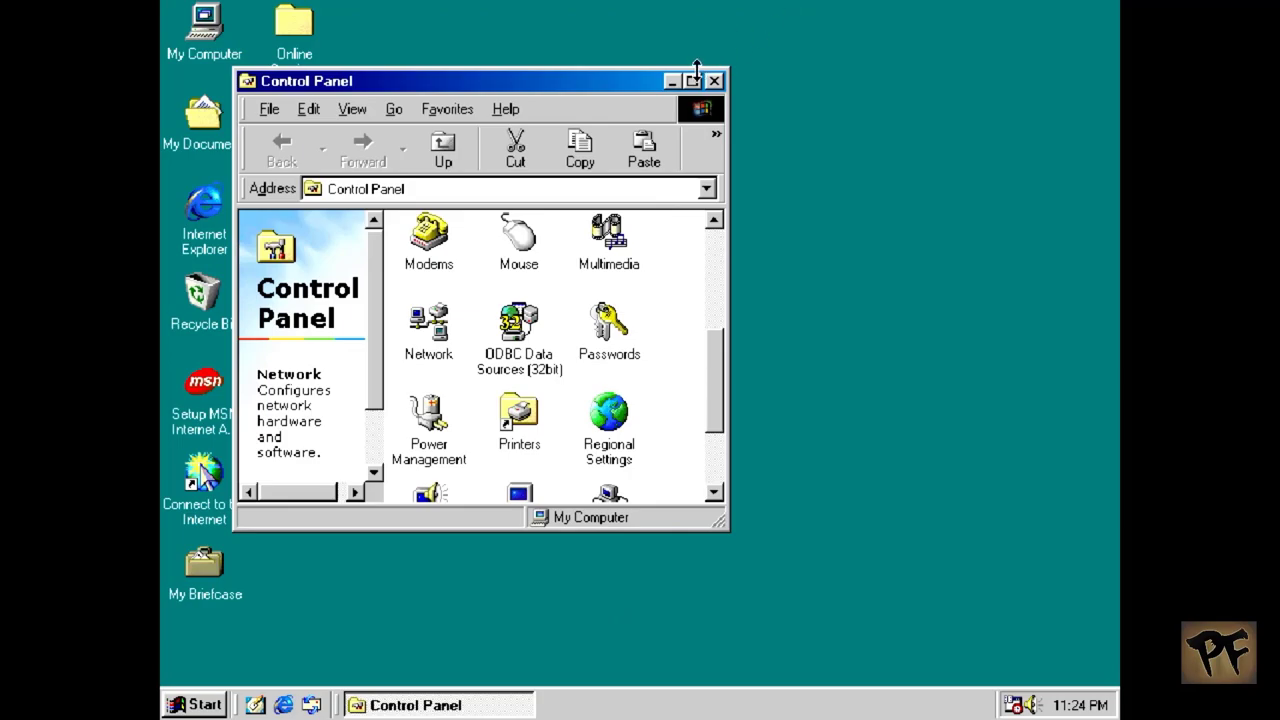
# Step: Close Control Panel and launch Windows Explorer from Start > Programs
pyautogui.click(714, 81)
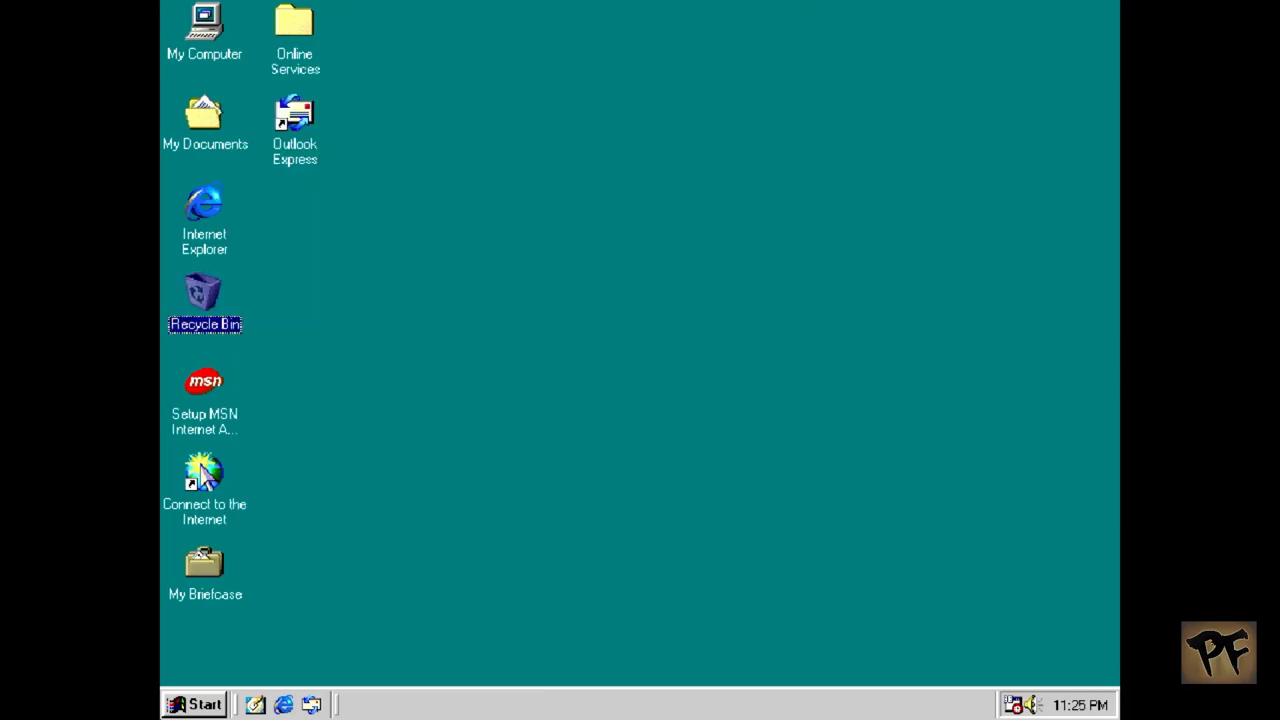
pyautogui.click(217, 705)
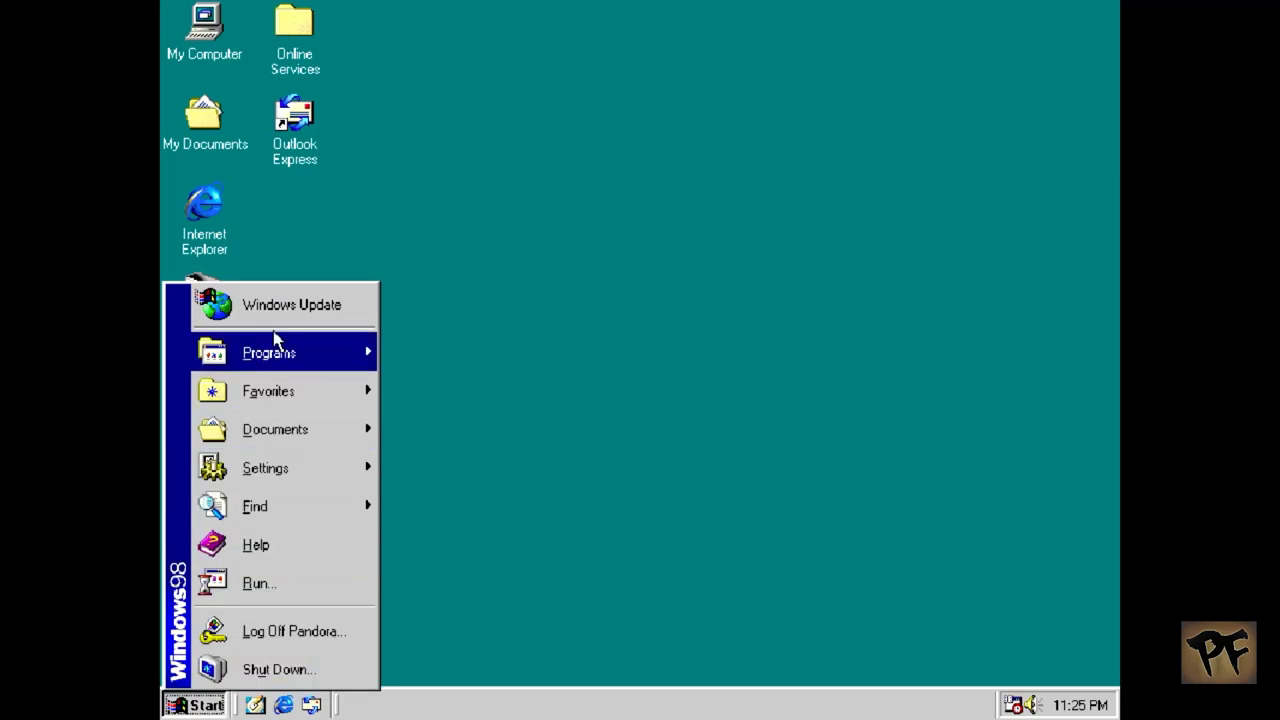
pyautogui.moveTo(275, 350)
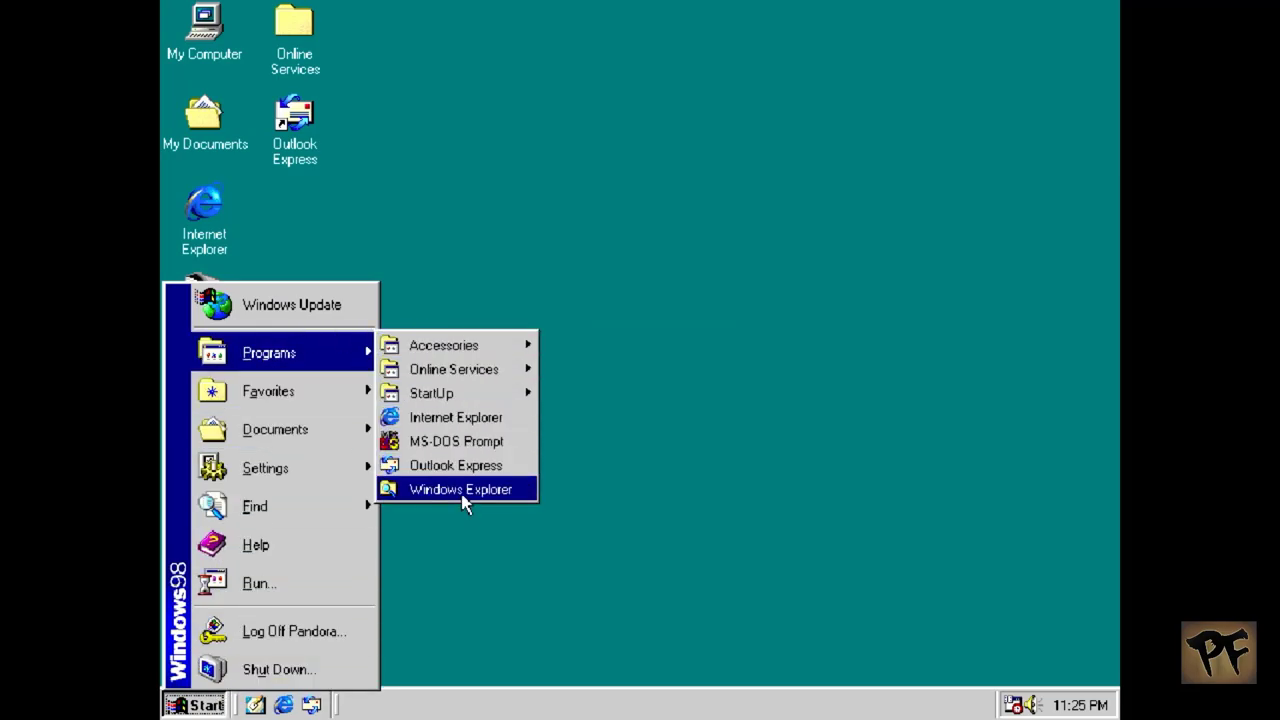
pyautogui.click(462, 497)
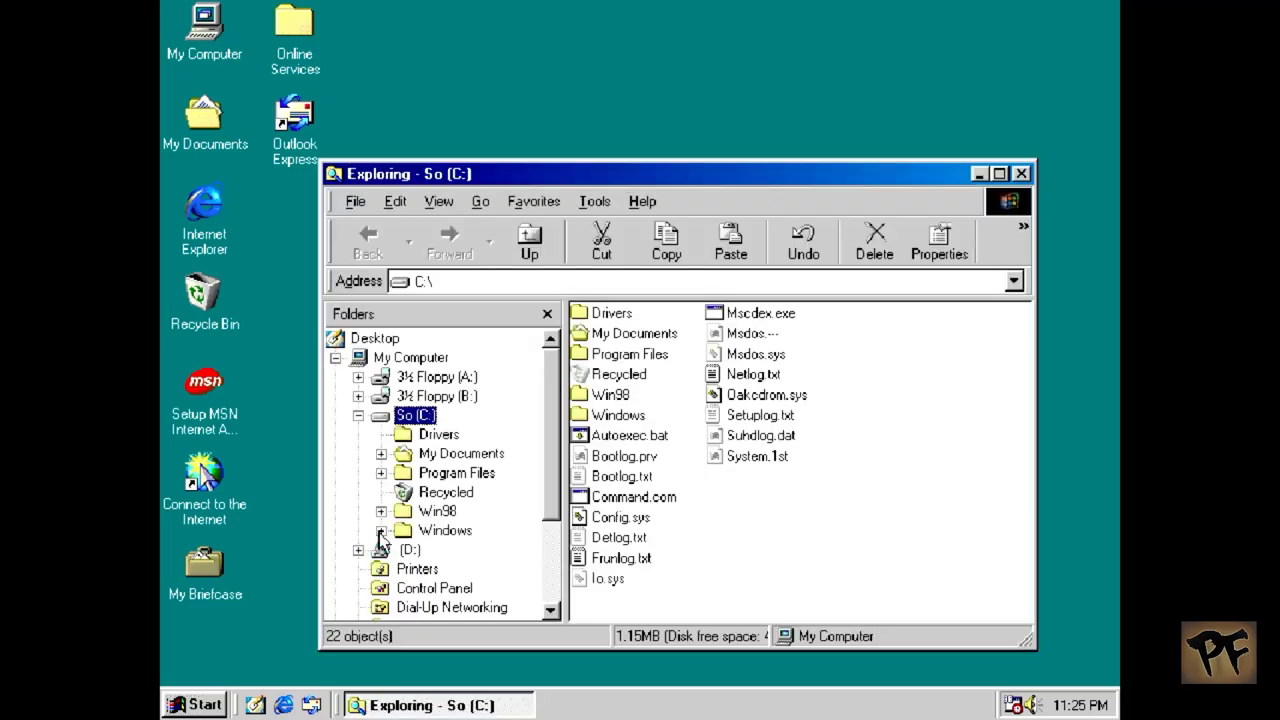
# Step: Browse the drive tree in Explorer and open the Dial-Up Networking folder
pyautogui.click(357, 417)
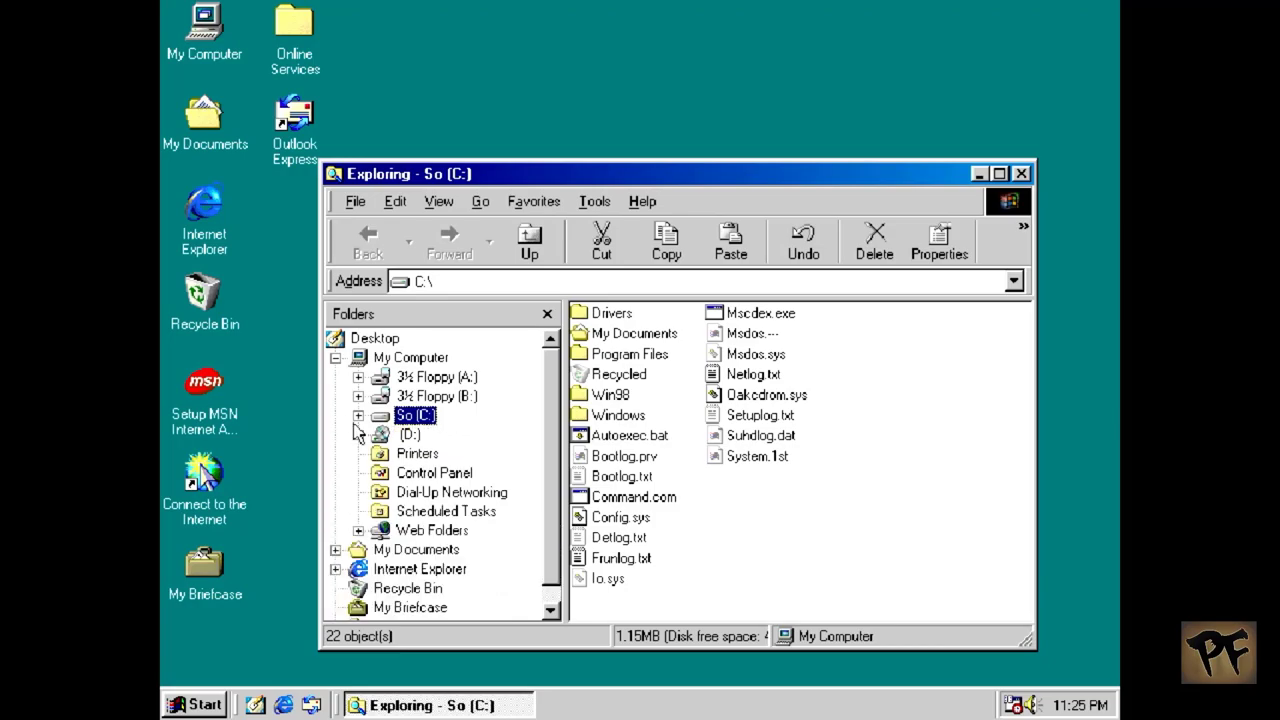
pyautogui.click(359, 436)
pyautogui.click(552, 609)
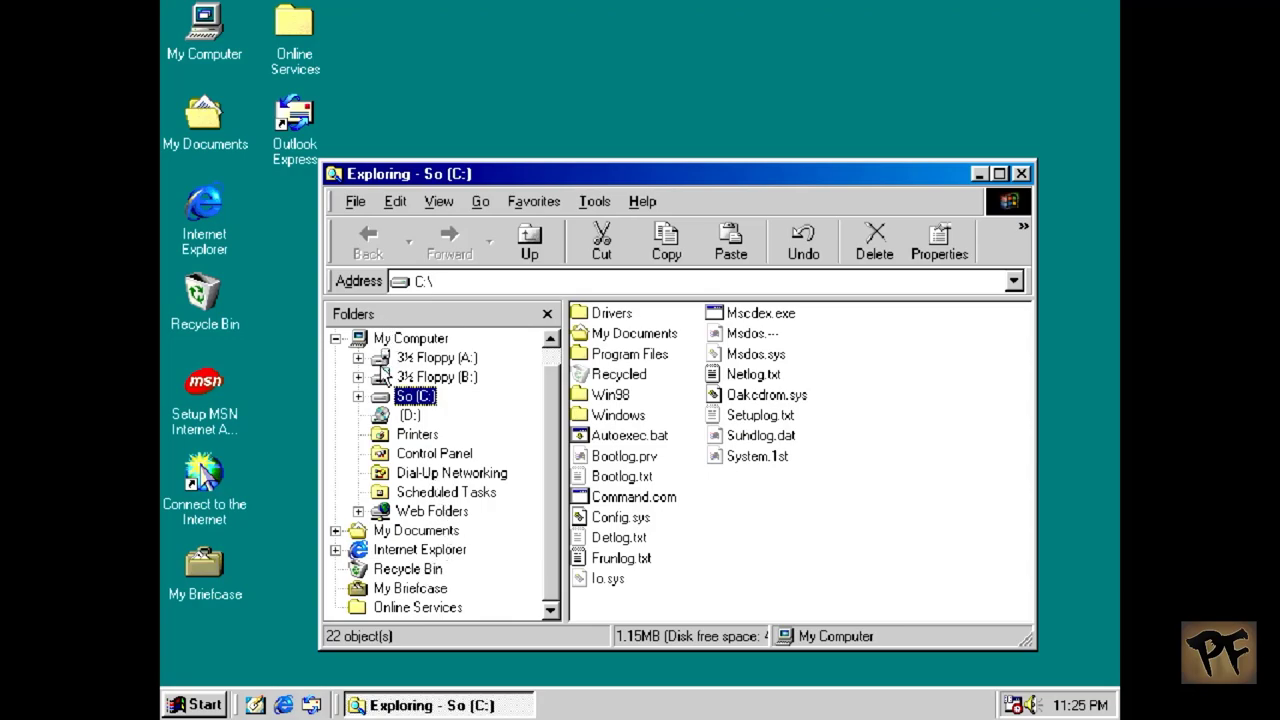
pyautogui.click(359, 397)
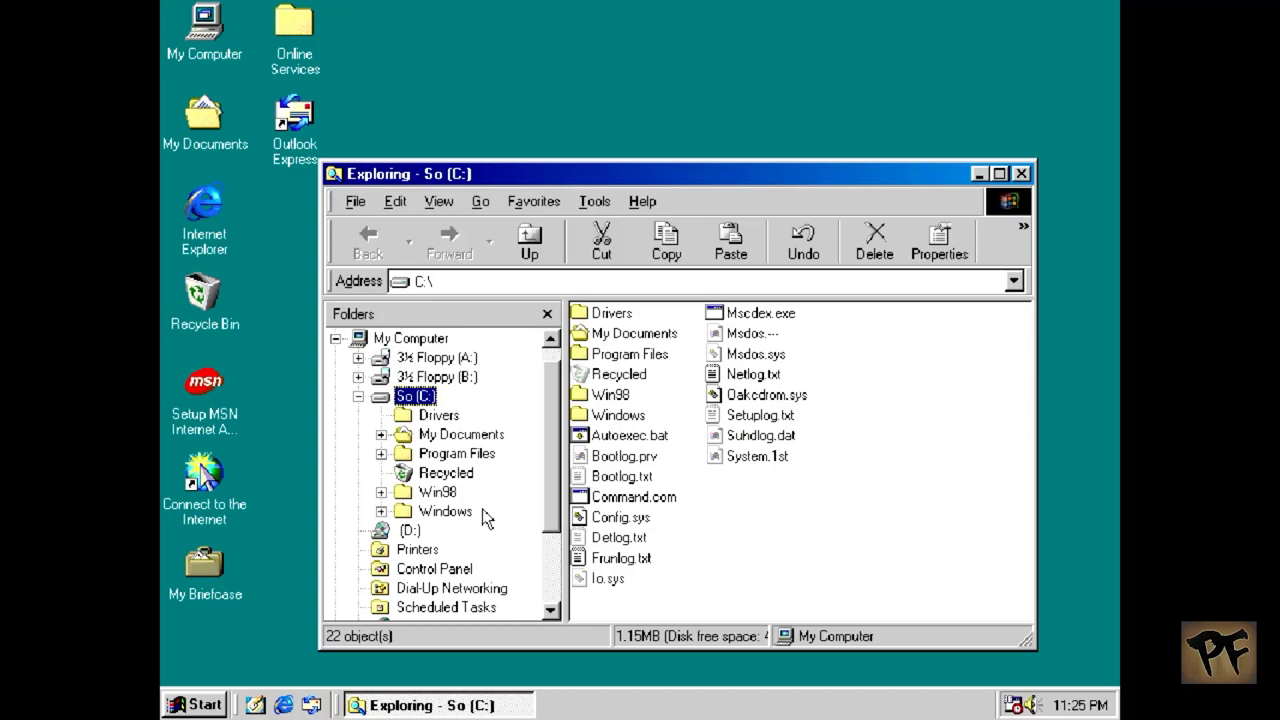
pyautogui.click(470, 590)
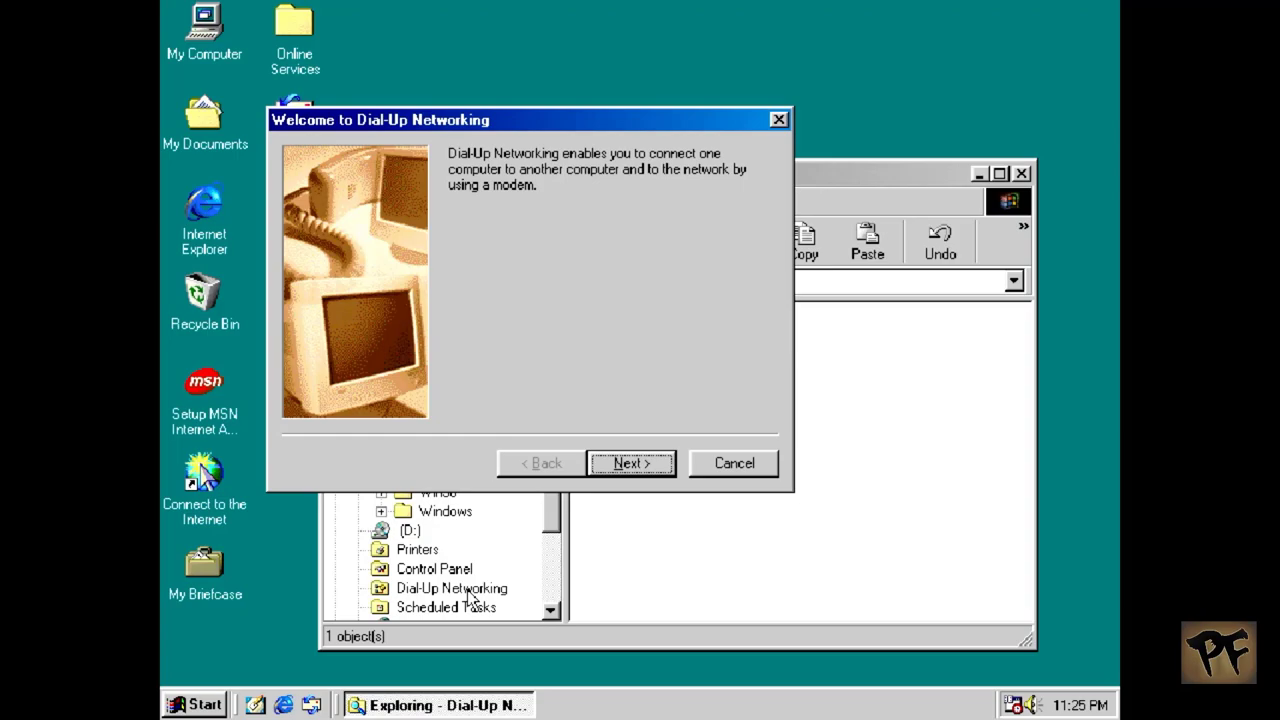
# Step: Name the new connection MiSTer and keep Generic NULL Modem as its device
pyautogui.click(638, 458)
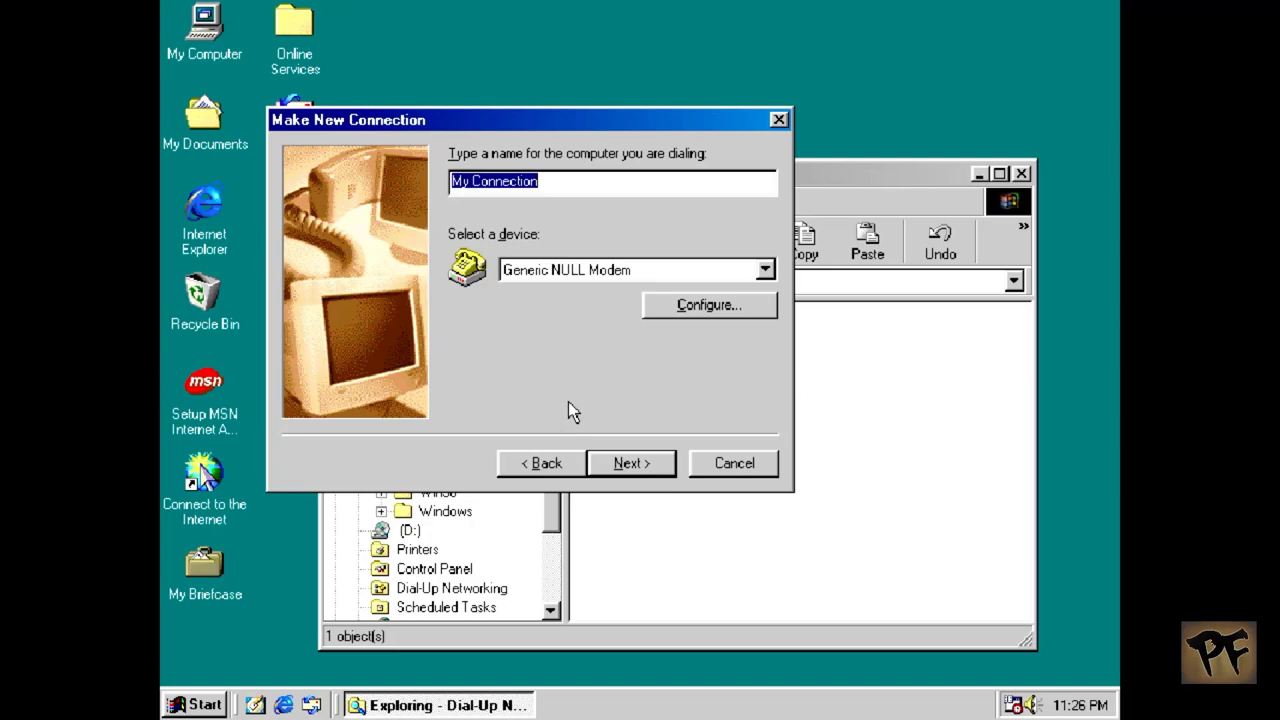
pyautogui.write('MiSTer')
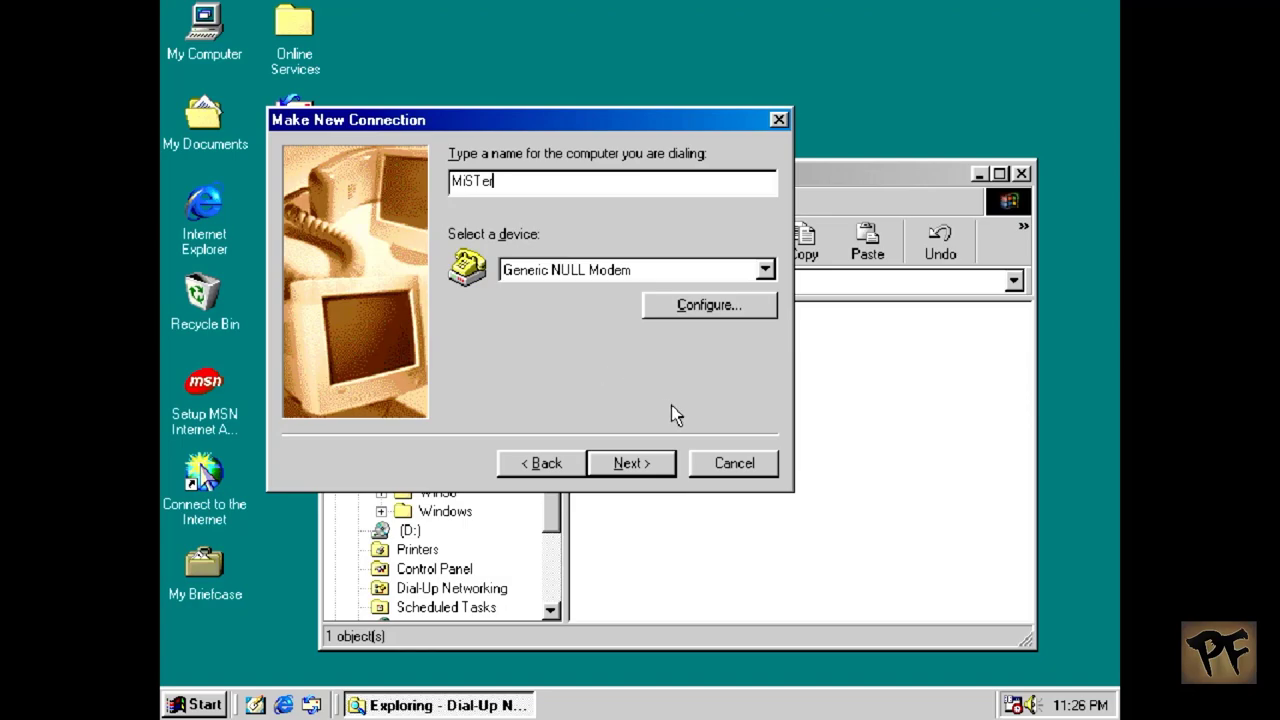
pyautogui.click(765, 270)
pyautogui.click(766, 271)
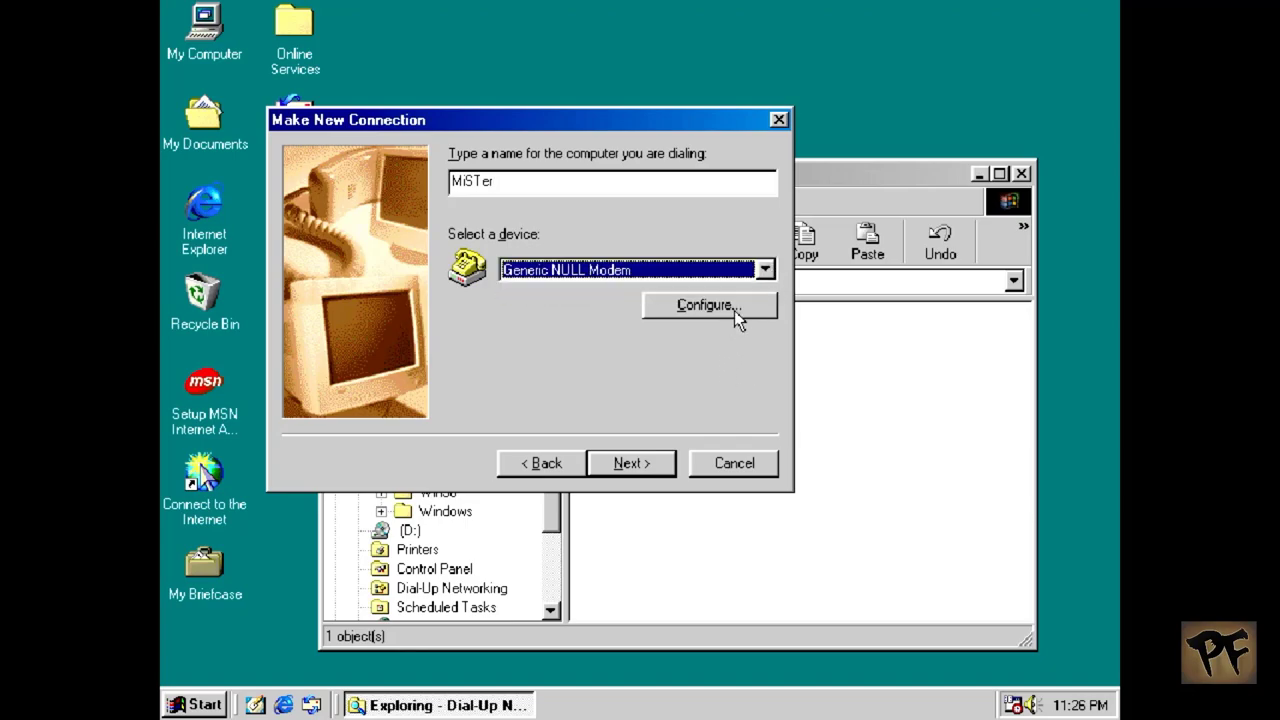
pyautogui.click(724, 306)
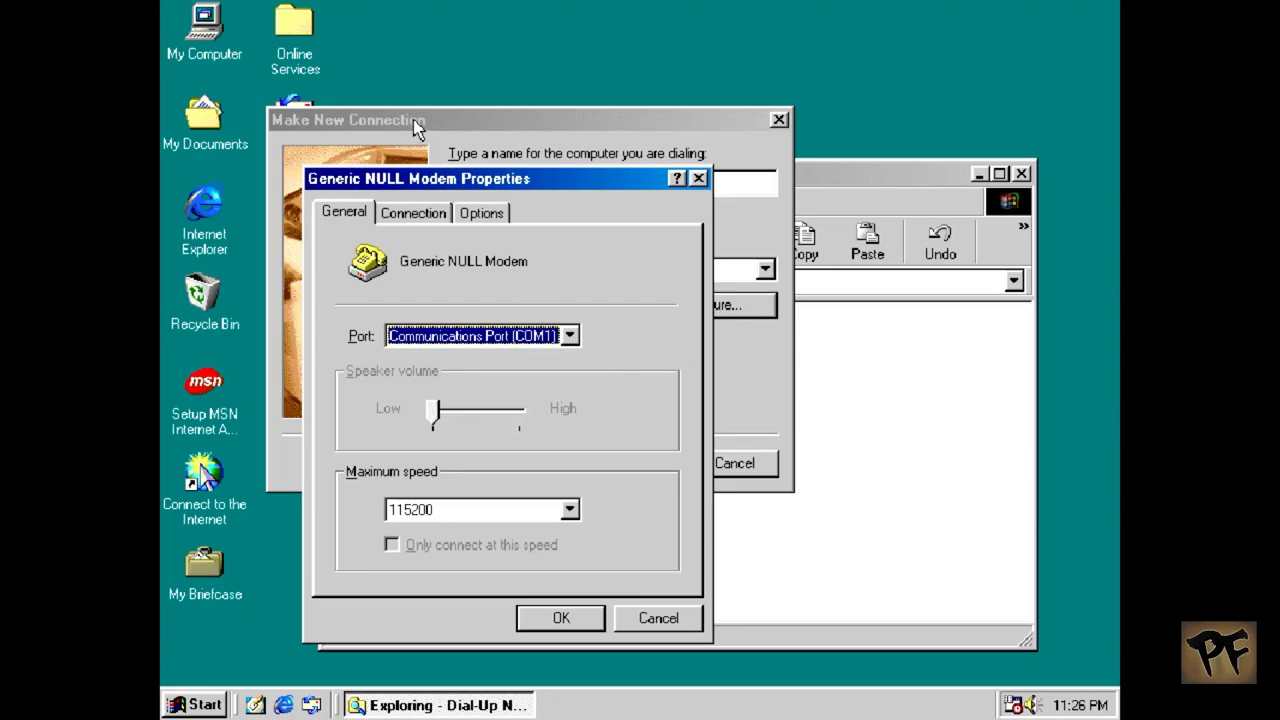
pyautogui.click(417, 213)
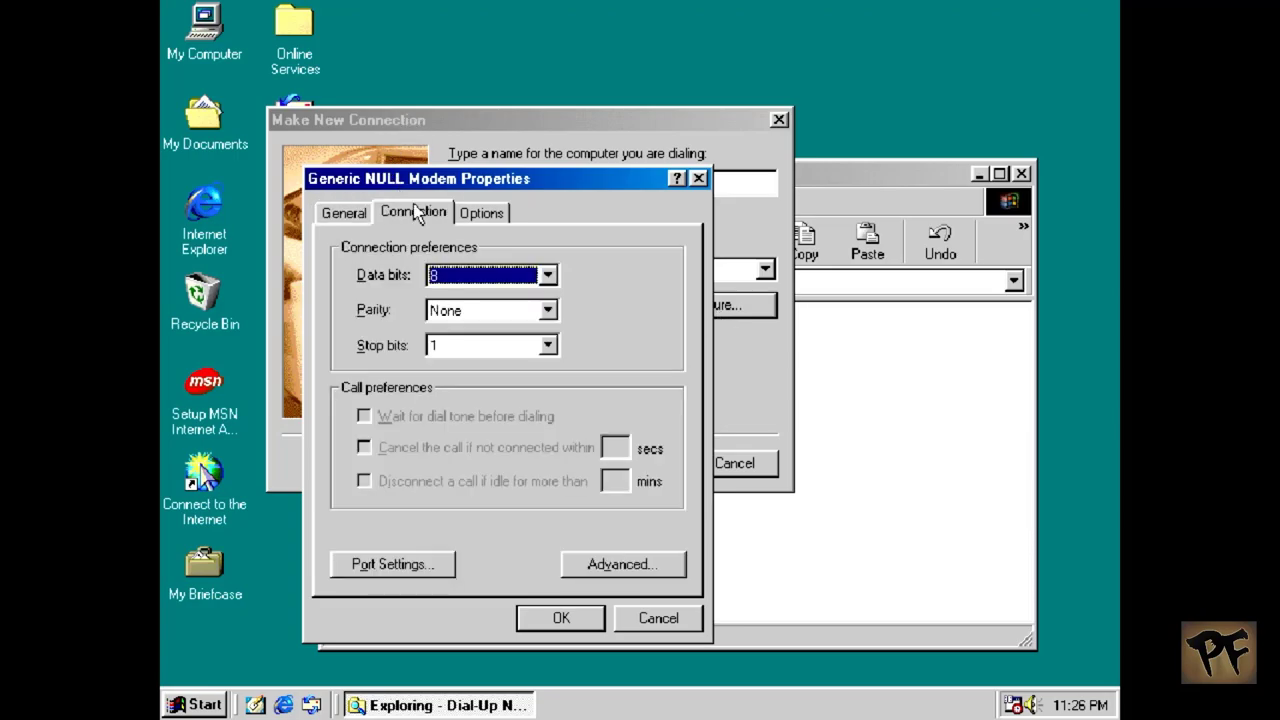
pyautogui.click(495, 212)
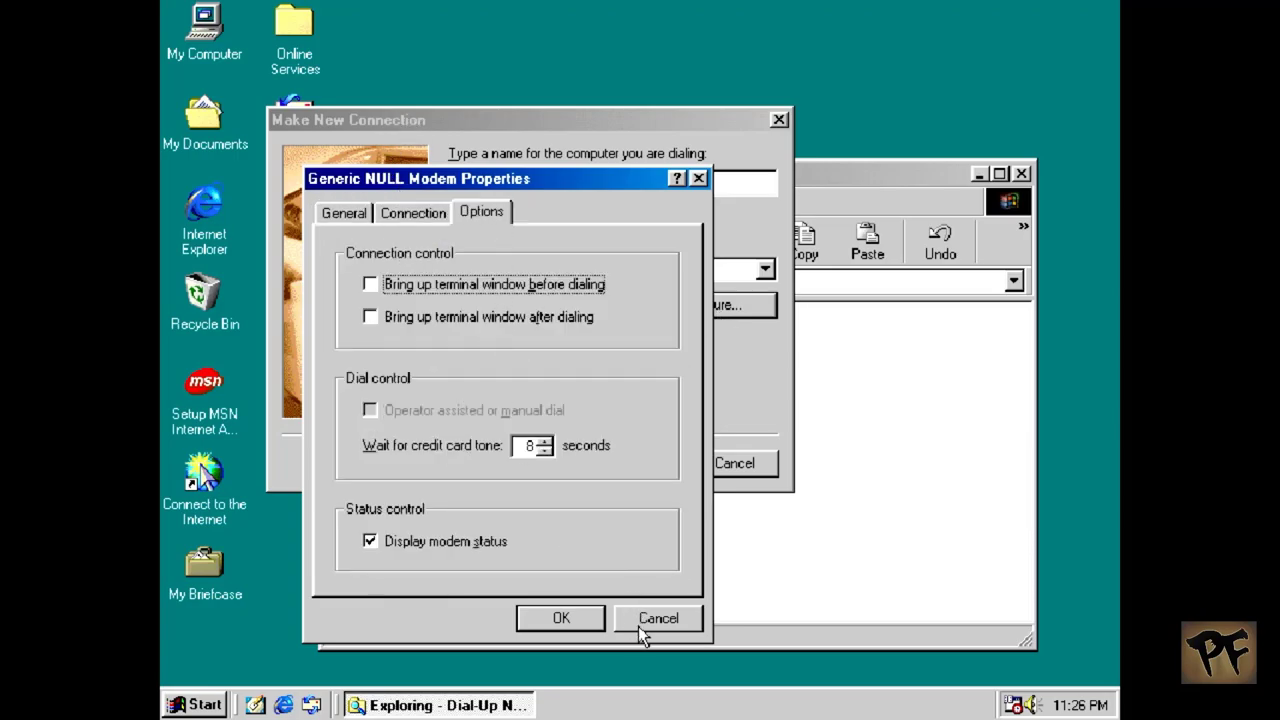
pyautogui.click(640, 624)
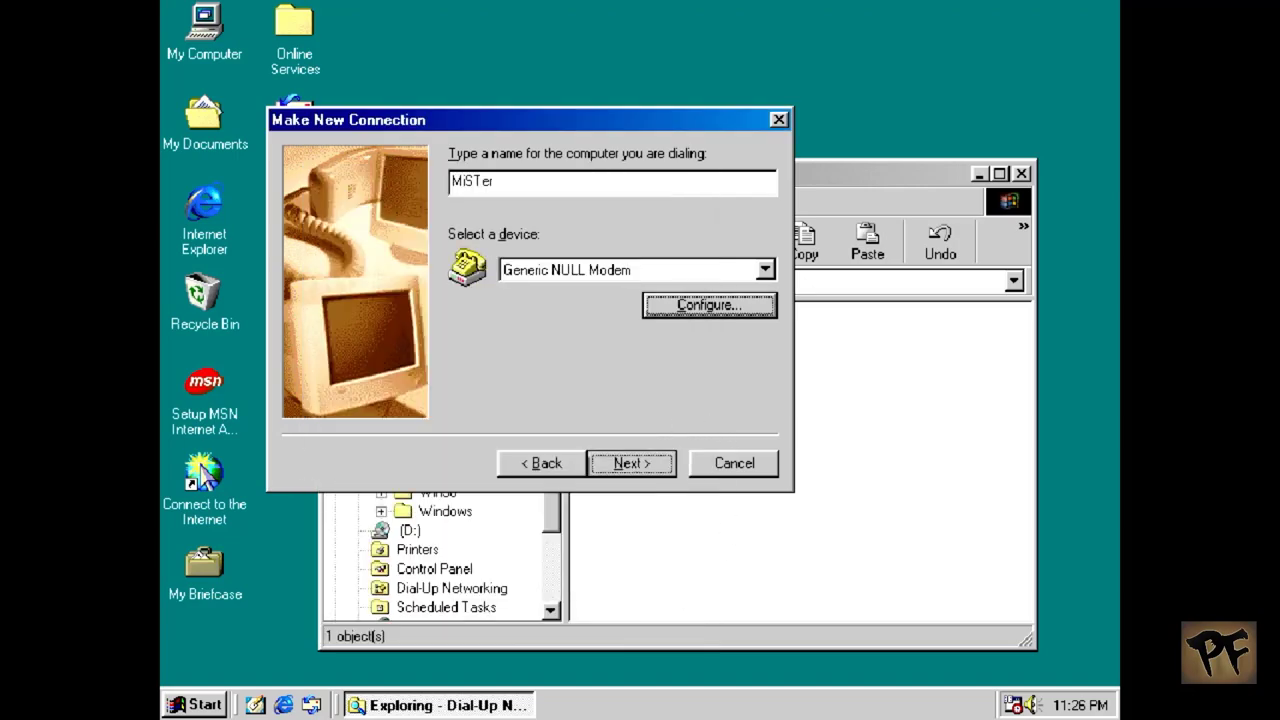
pyautogui.click(636, 462)
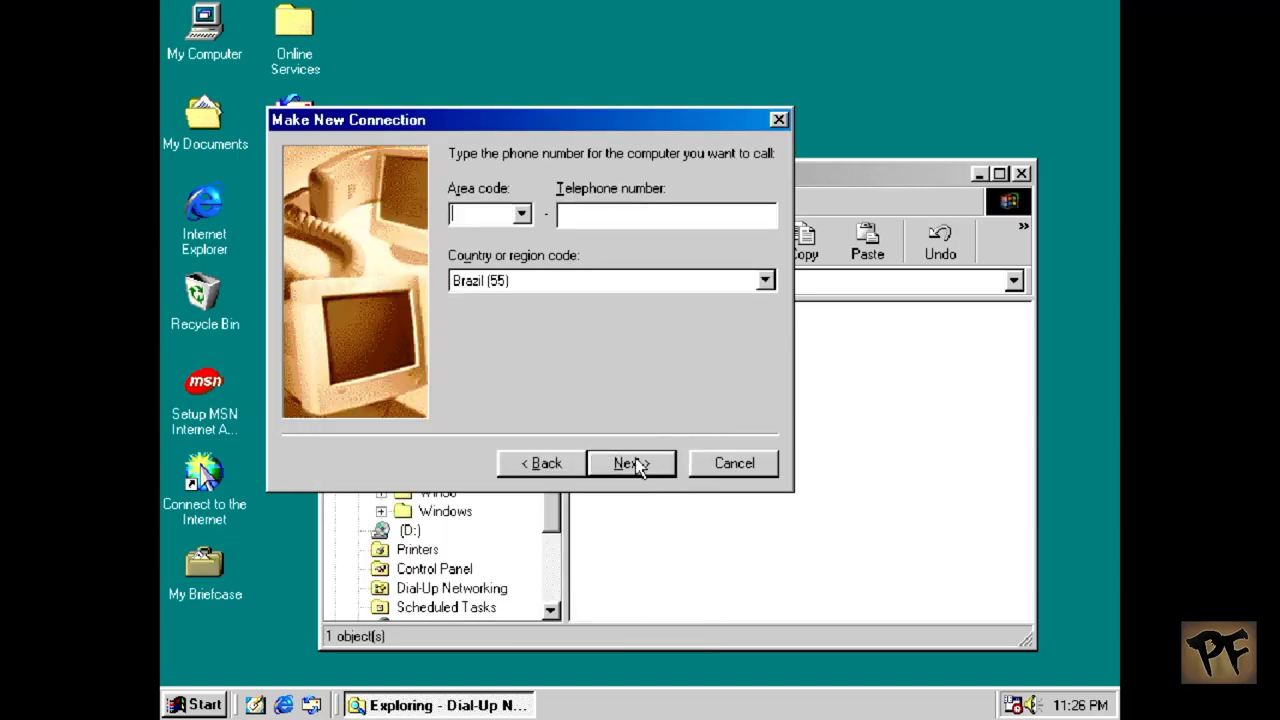
# Step: Enter area code 11 and telephone number 99999999 for the MiSTer connection
pyautogui.click(521, 214)
pyautogui.click(521, 214)
pyautogui.write('11')
pyautogui.press('Tab')
pyautogui.write('99999999')
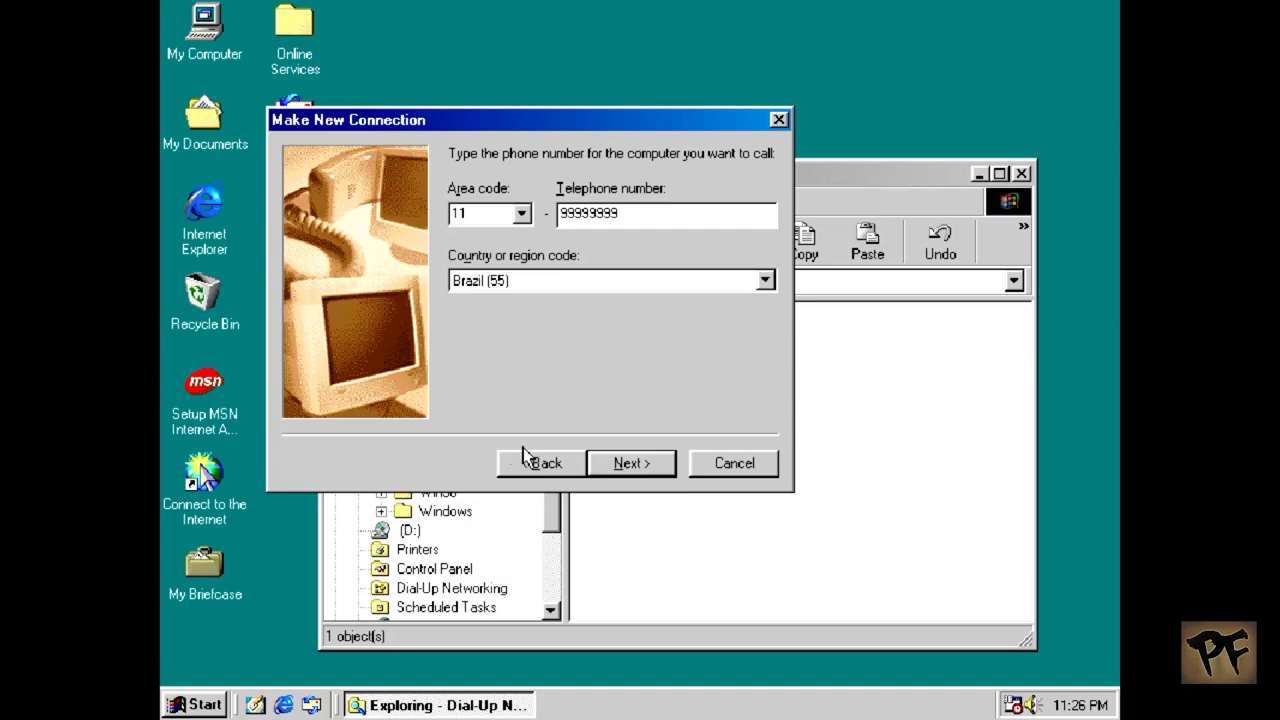
pyautogui.click(619, 468)
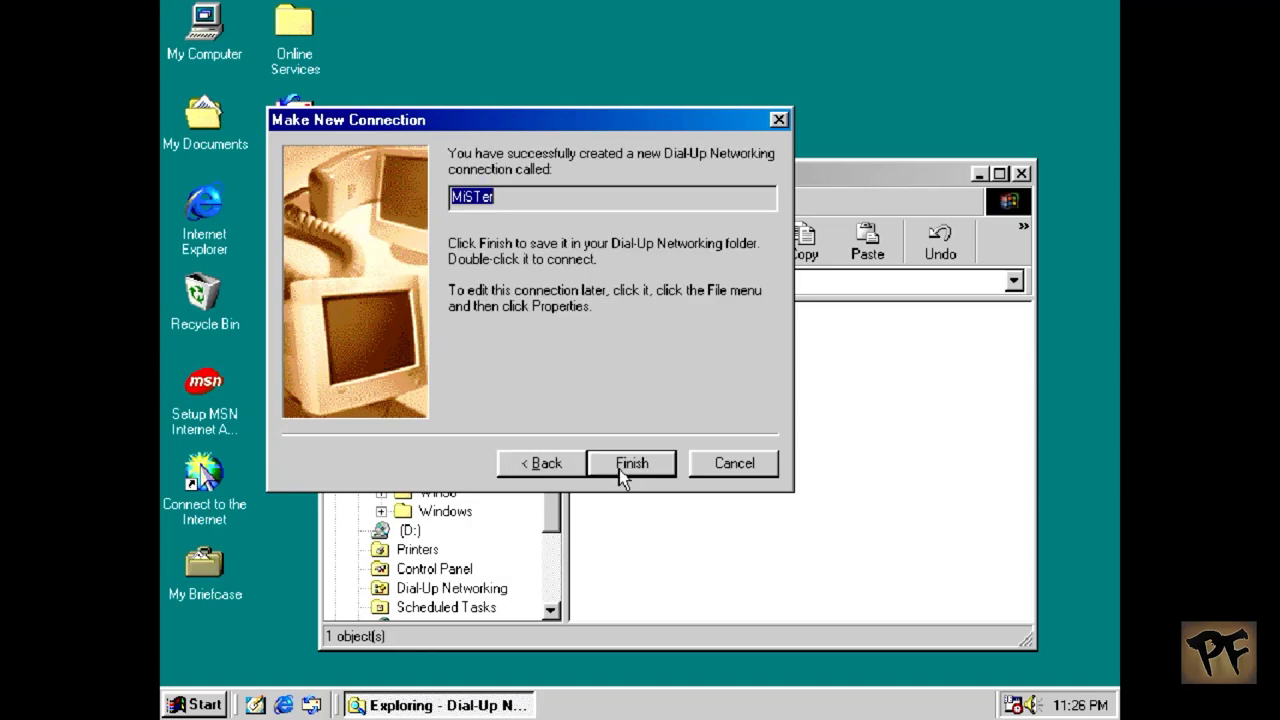
# Step: Save the MiSTer connection and create a desktop shortcut to it
pyautogui.click(619, 469)
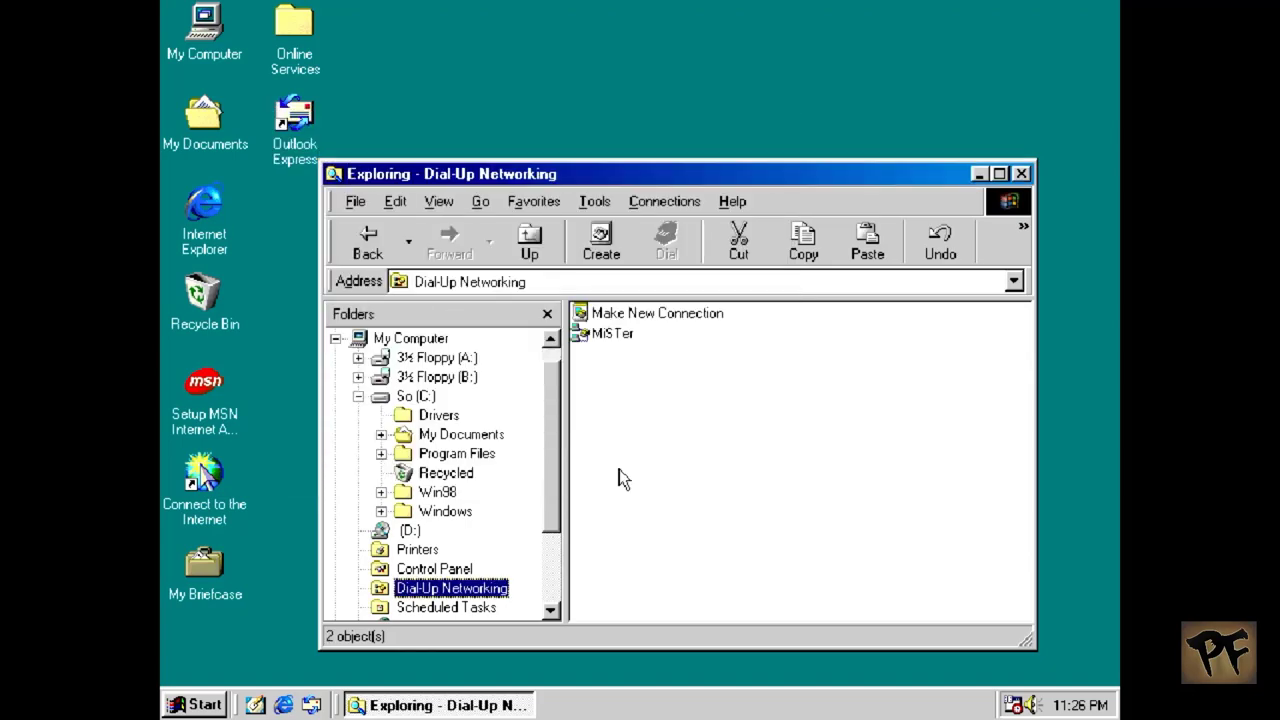
pyautogui.rightClick(596, 340)
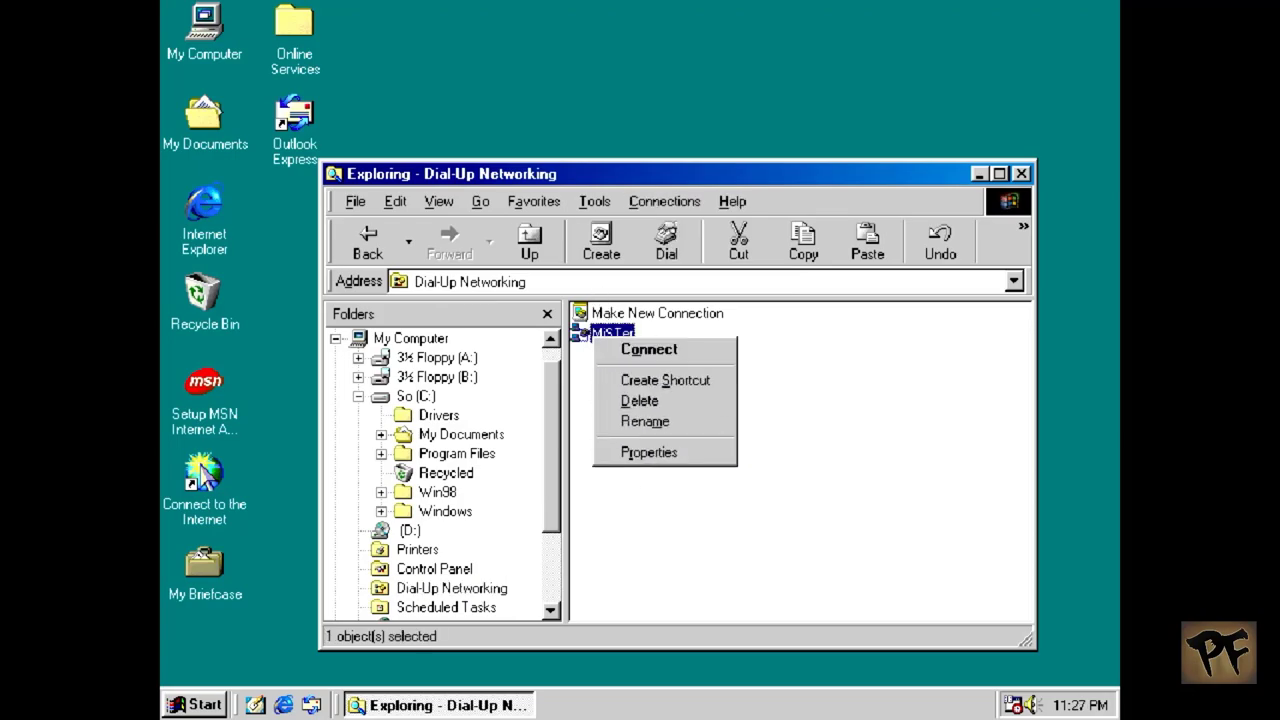
pyautogui.click(596, 342)
pyautogui.moveTo(600, 335); pyautogui.dragTo(403, 47)
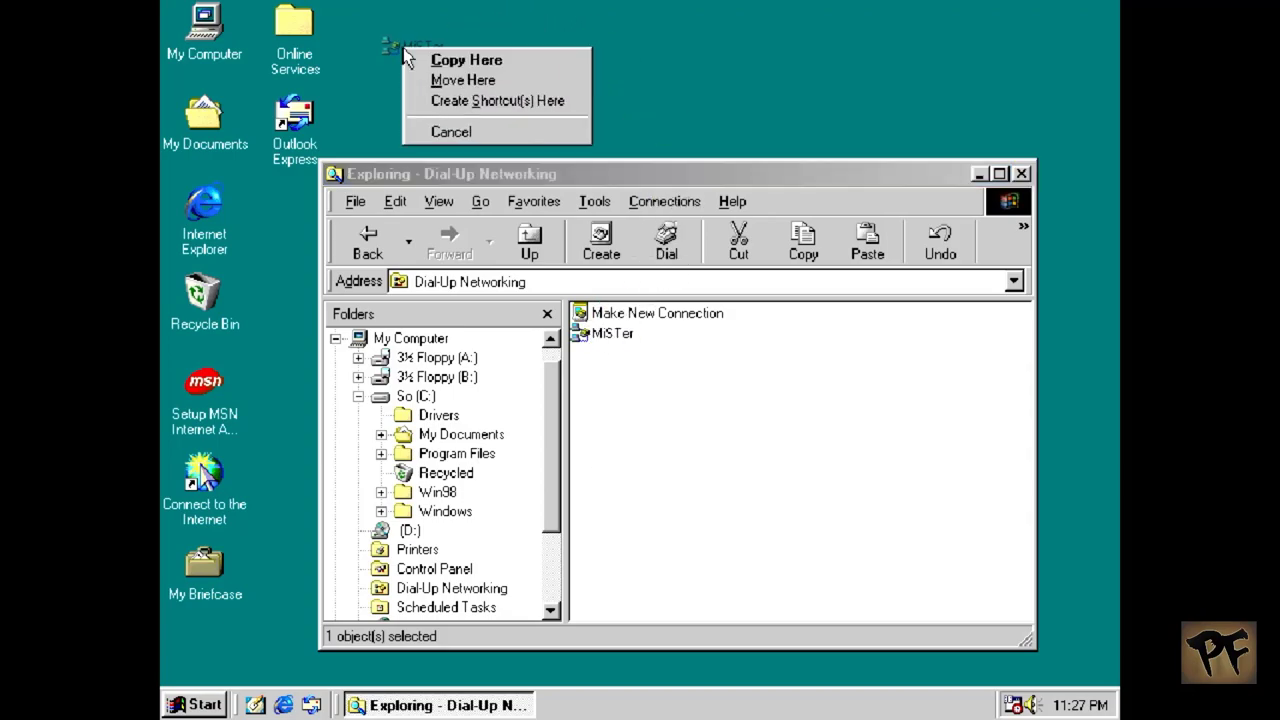
pyautogui.click(470, 100)
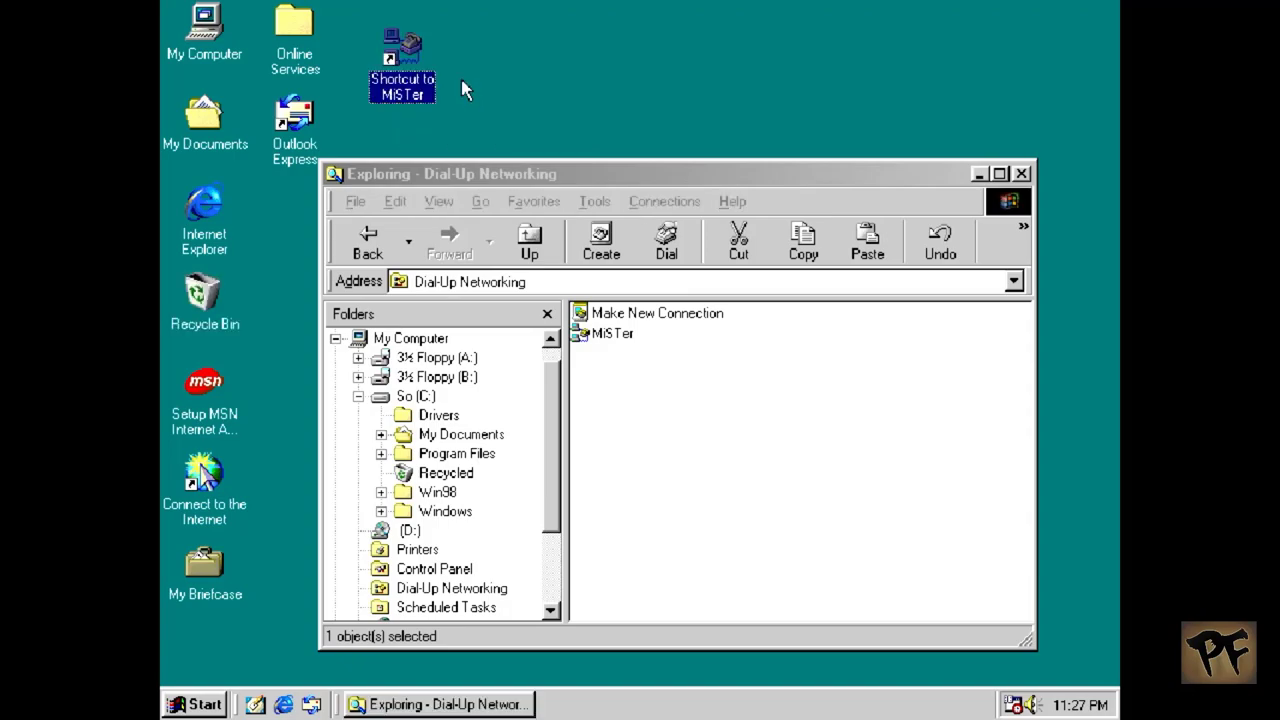
# Step: Test-launch the MiSTer shortcut, cancel the dialing, and close Dial-Up Networking
pyautogui.doubleClick(396, 92)
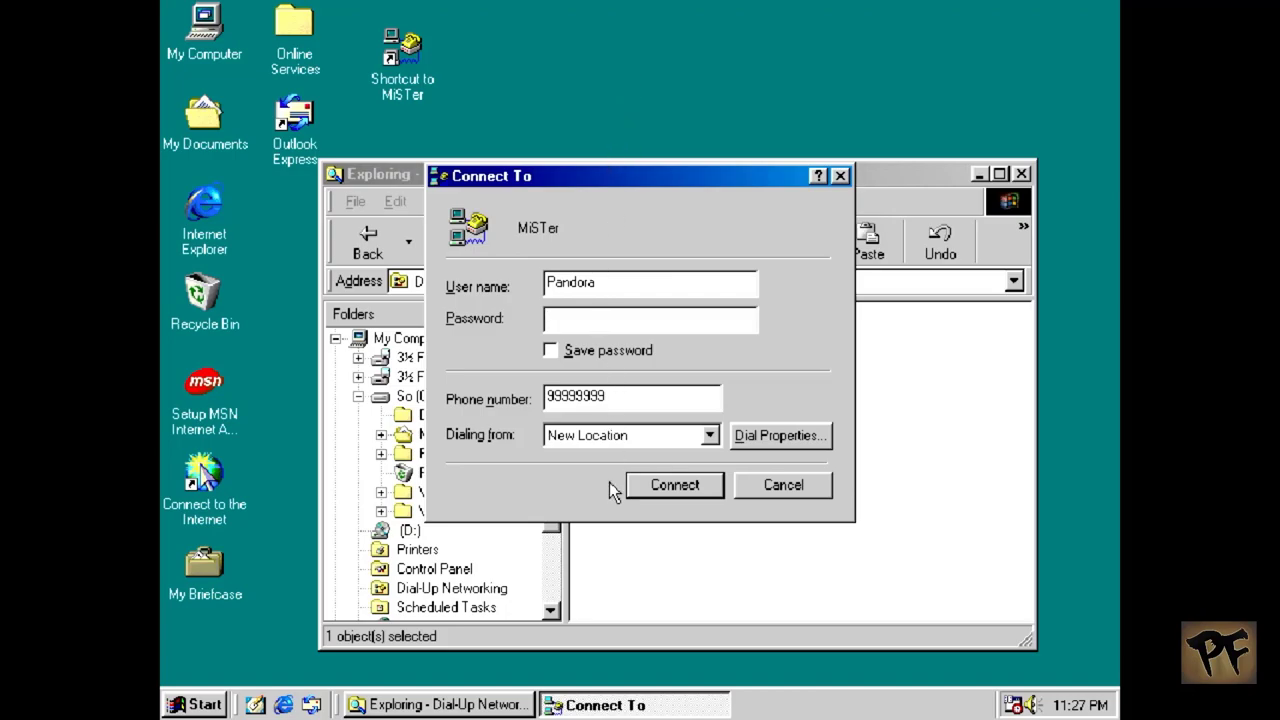
pyautogui.click(780, 490)
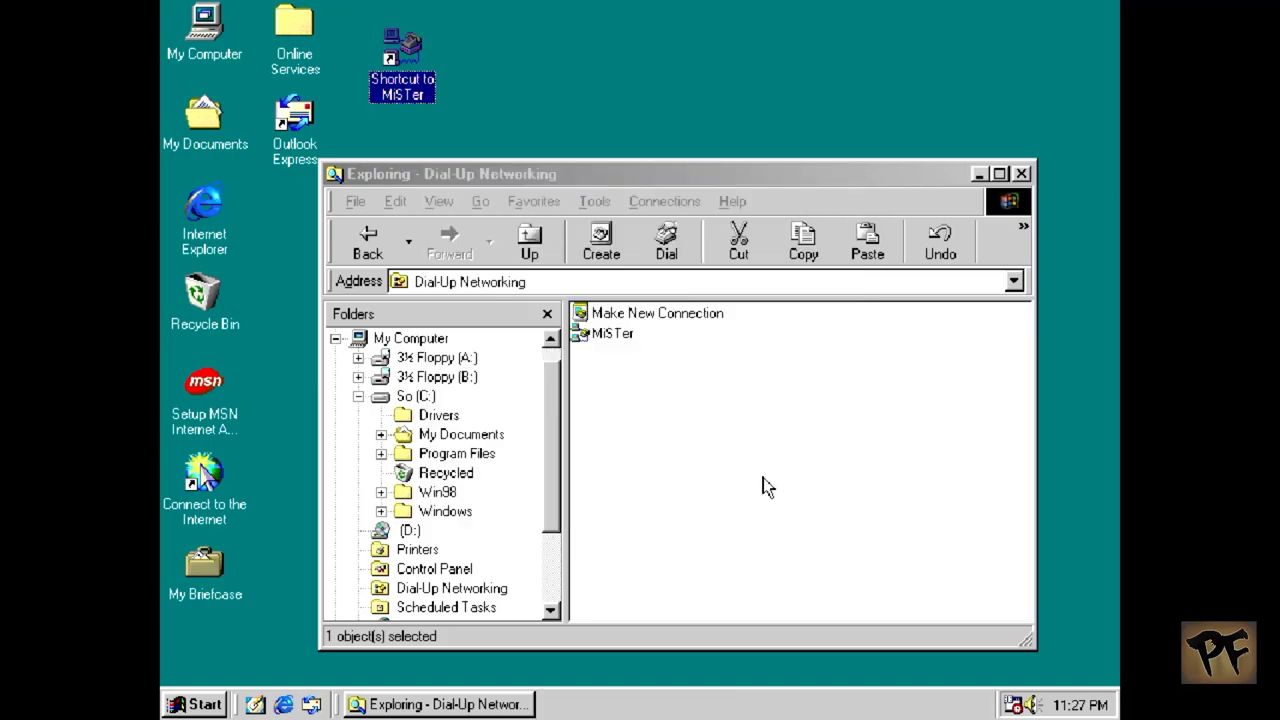
pyautogui.click(1021, 174)
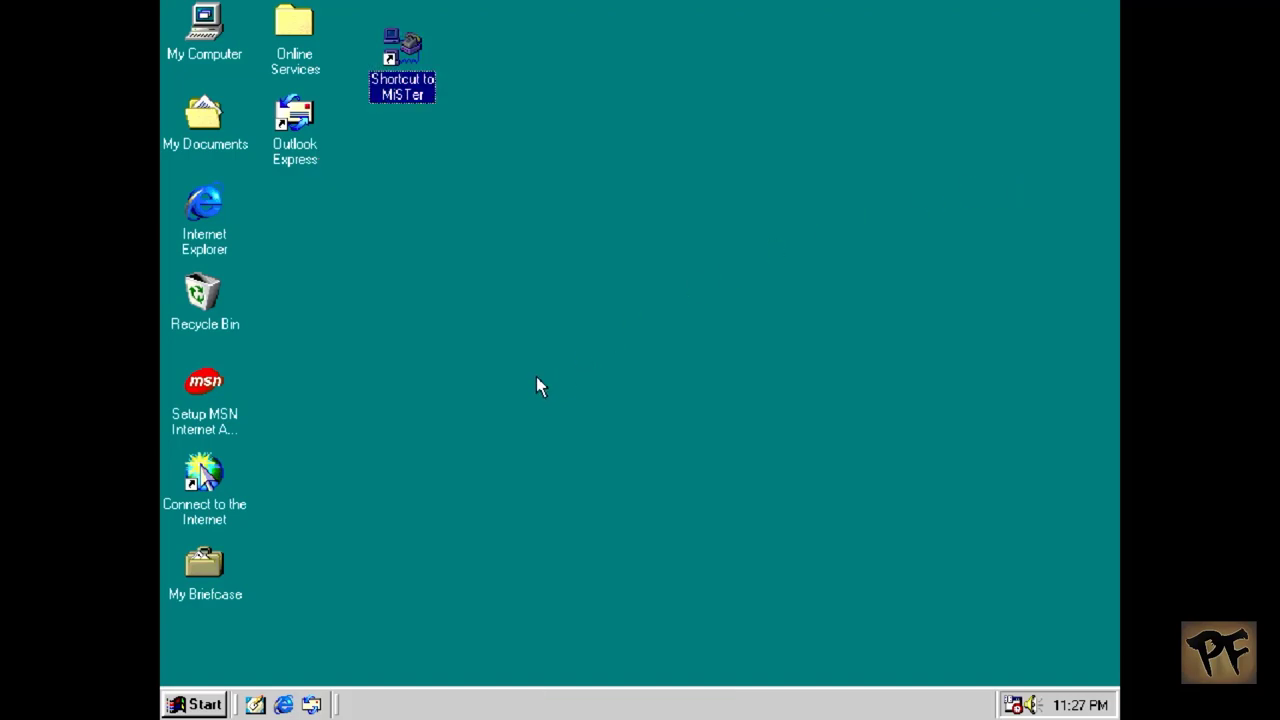
# Step: Move Online Services to the bottom of the first column and place MiSTer beside My Computer
pyautogui.moveTo(410, 74)
pyautogui.mouseDown()
pyautogui.moveTo(420, 161)
pyautogui.moveTo(414, 78)
pyautogui.mouseUp()
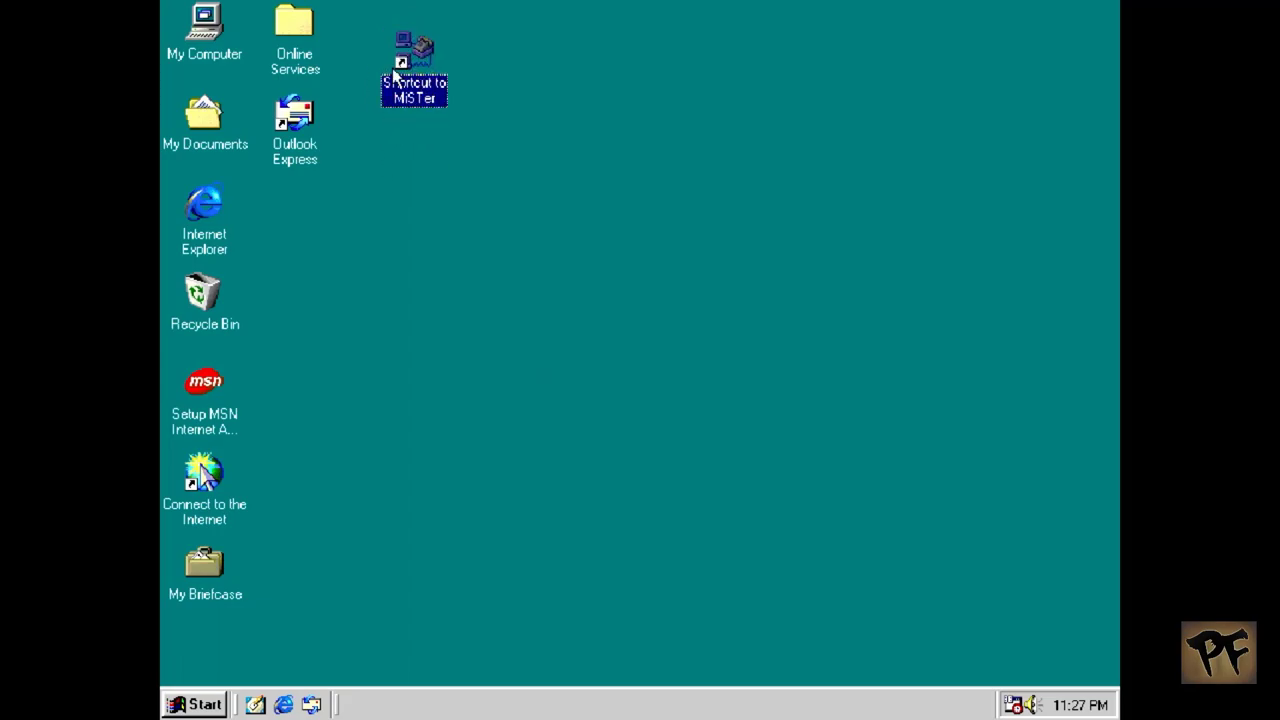
pyautogui.moveTo(298, 44); pyautogui.dragTo(202, 655)
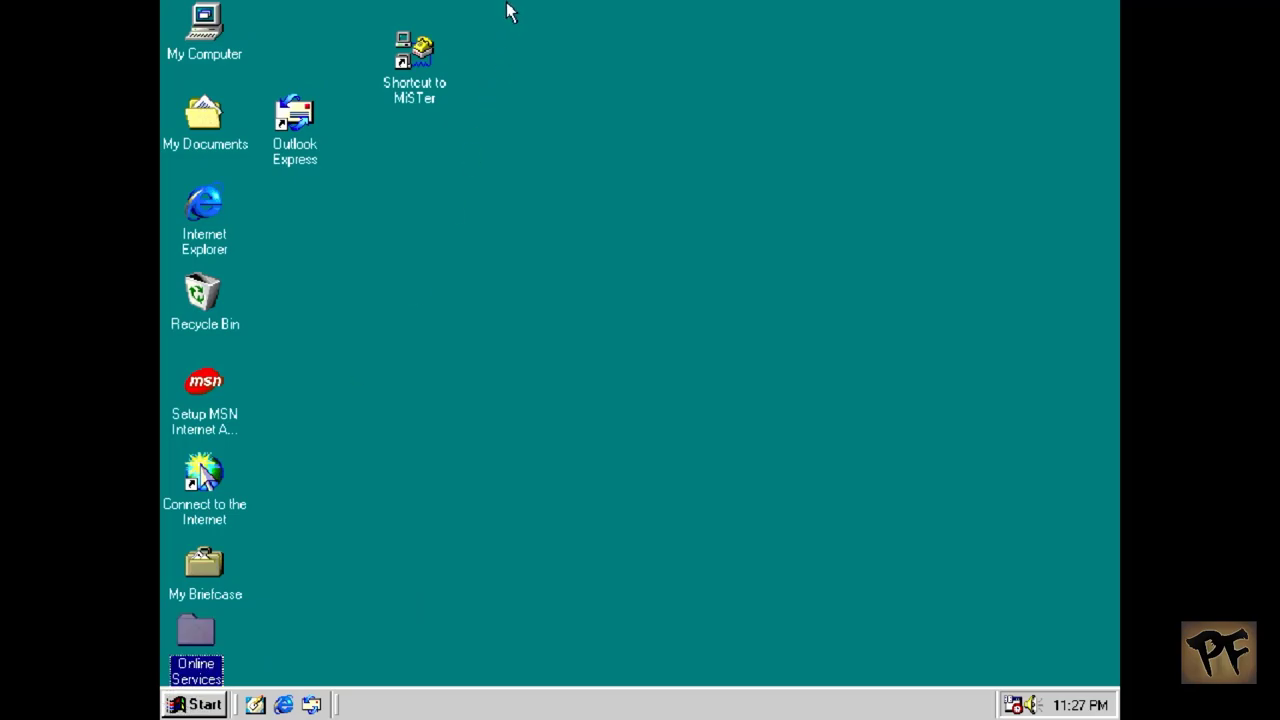
pyautogui.moveTo(412, 76); pyautogui.dragTo(284, 52)
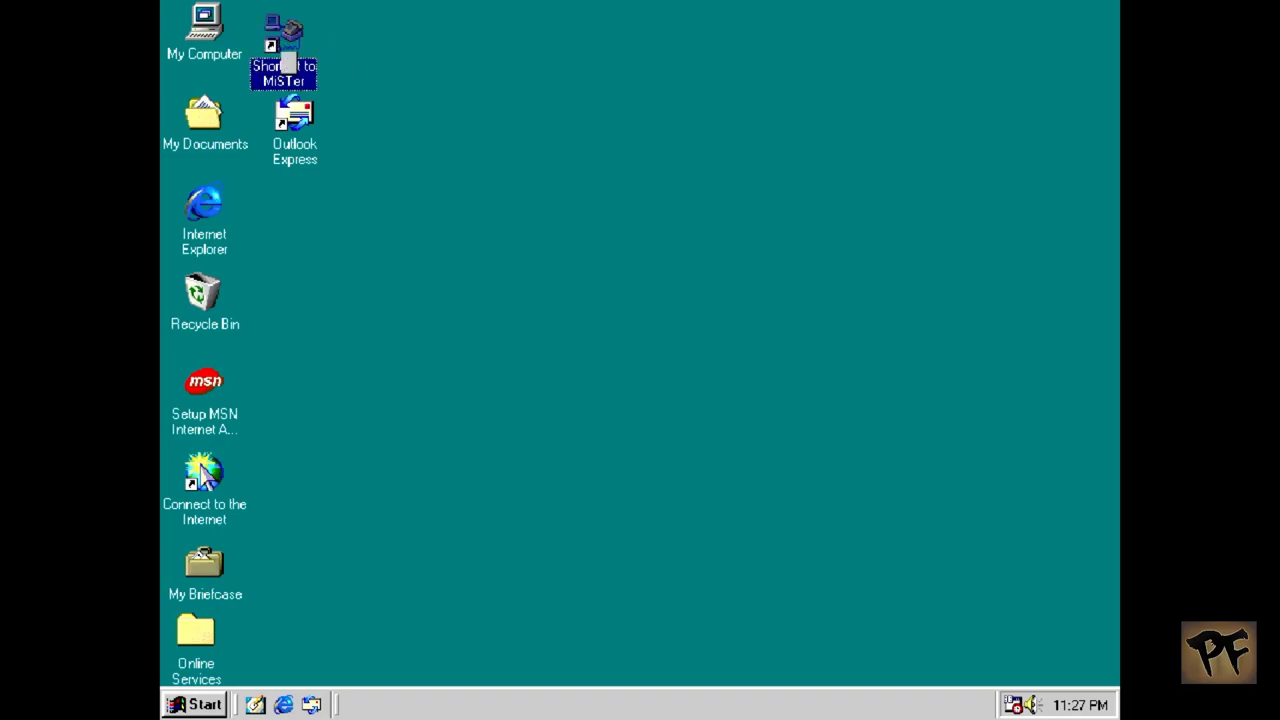
# Step: Rename the desktop shortcut from 'Shortcut to MiSTer' to 'MiSTer'
pyautogui.rightClick(283, 53)
pyautogui.click(333, 220)
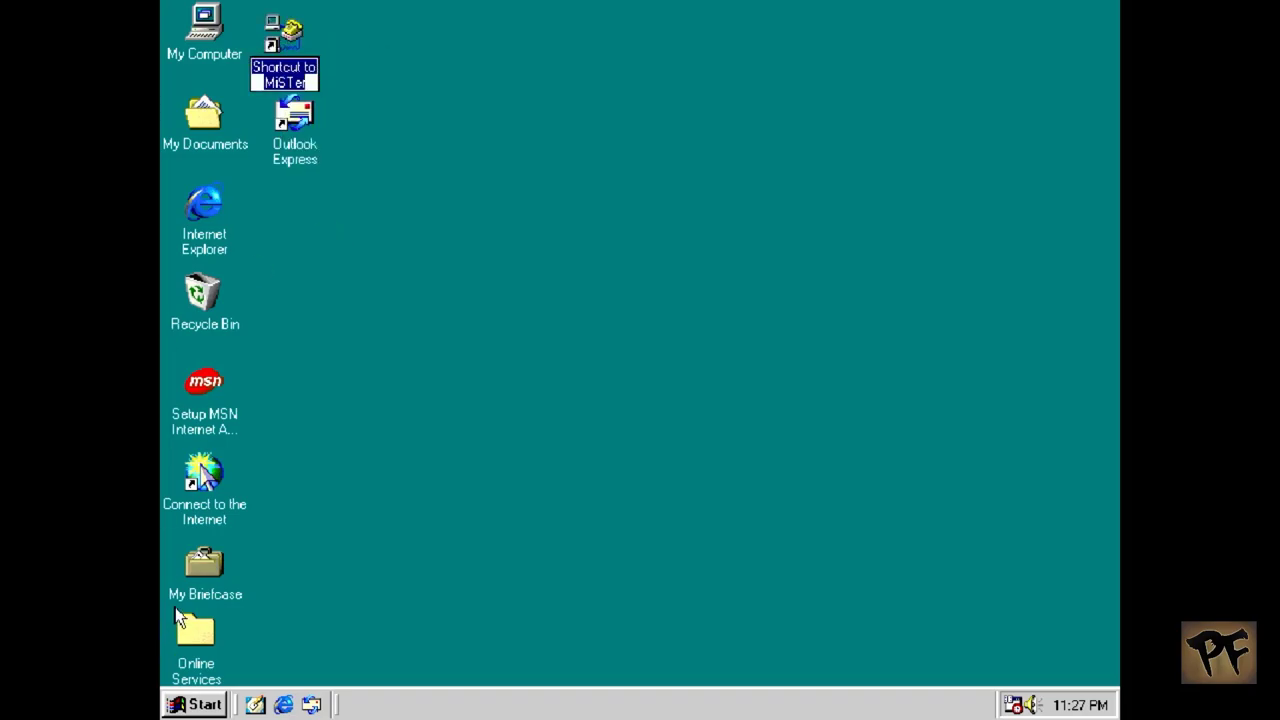
pyautogui.press('End')
pyautogui.press('Left')
pyautogui.press('Left')
pyautogui.press('Left')
pyautogui.press('Left')
pyautogui.press('Left')
pyautogui.press('Left')
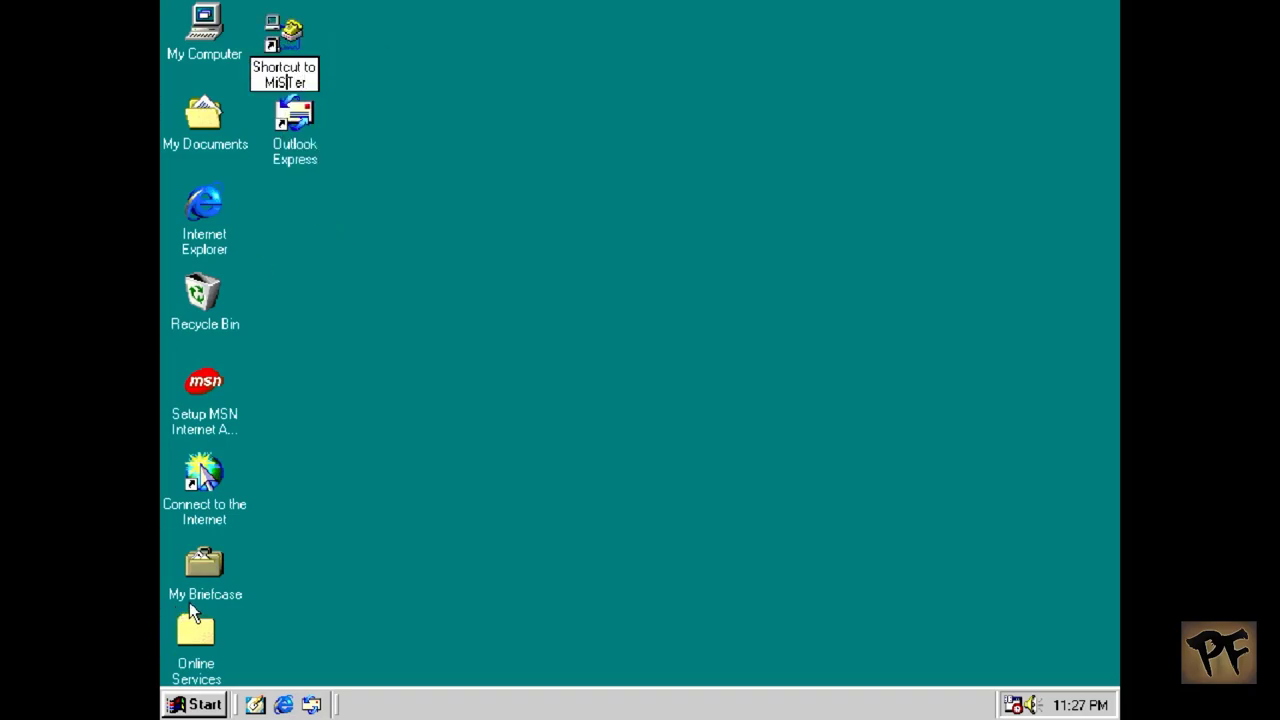
pyautogui.press('BackSpace')
pyautogui.press('BackSpace')
pyautogui.press('BackSpace')
pyautogui.press('BackSpace')
pyautogui.press('BackSpace')
pyautogui.press('BackSpace')
pyautogui.press('BackSpace')
pyautogui.press('BackSpace')
pyautogui.press('BackSpace')
pyautogui.press('BackSpace')
pyautogui.press('BackSpace')
pyautogui.press('BackSpace')
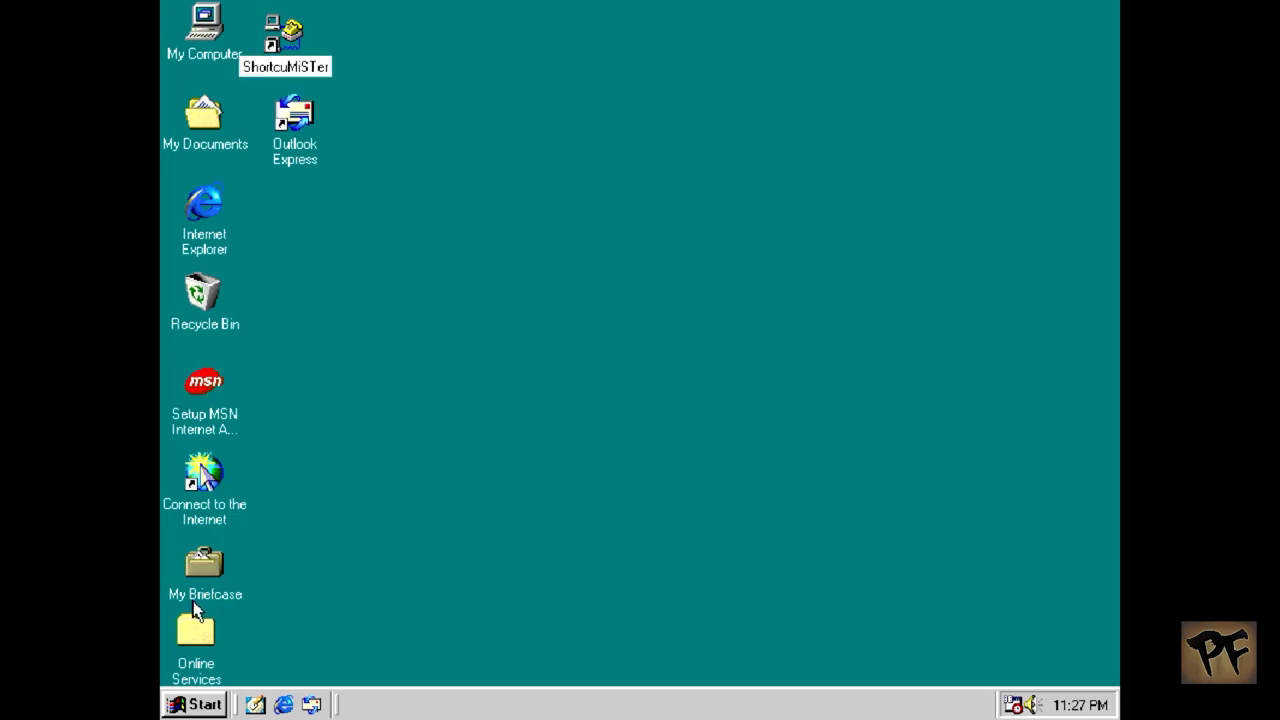
pyautogui.press('Return')
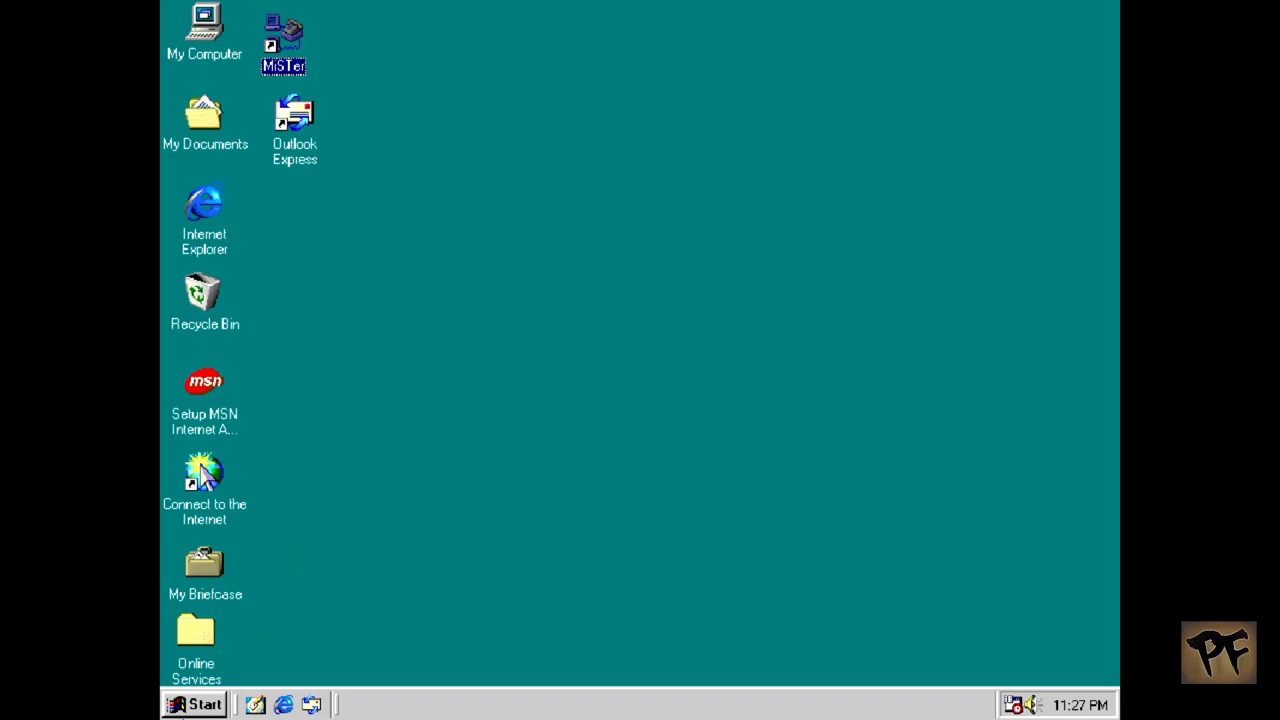
pyautogui.press('super')
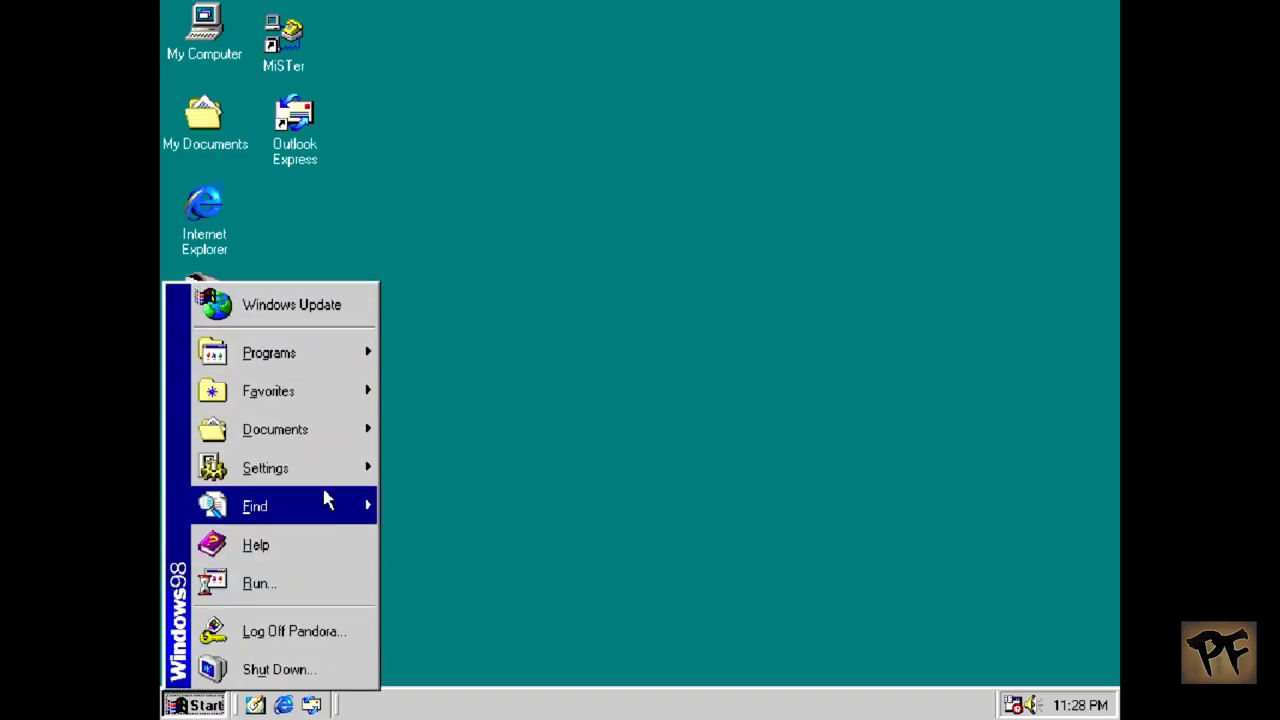
# Step: Reopen Network settings from Control Panel and select the TCP/IP component
pyautogui.moveTo(331, 463)
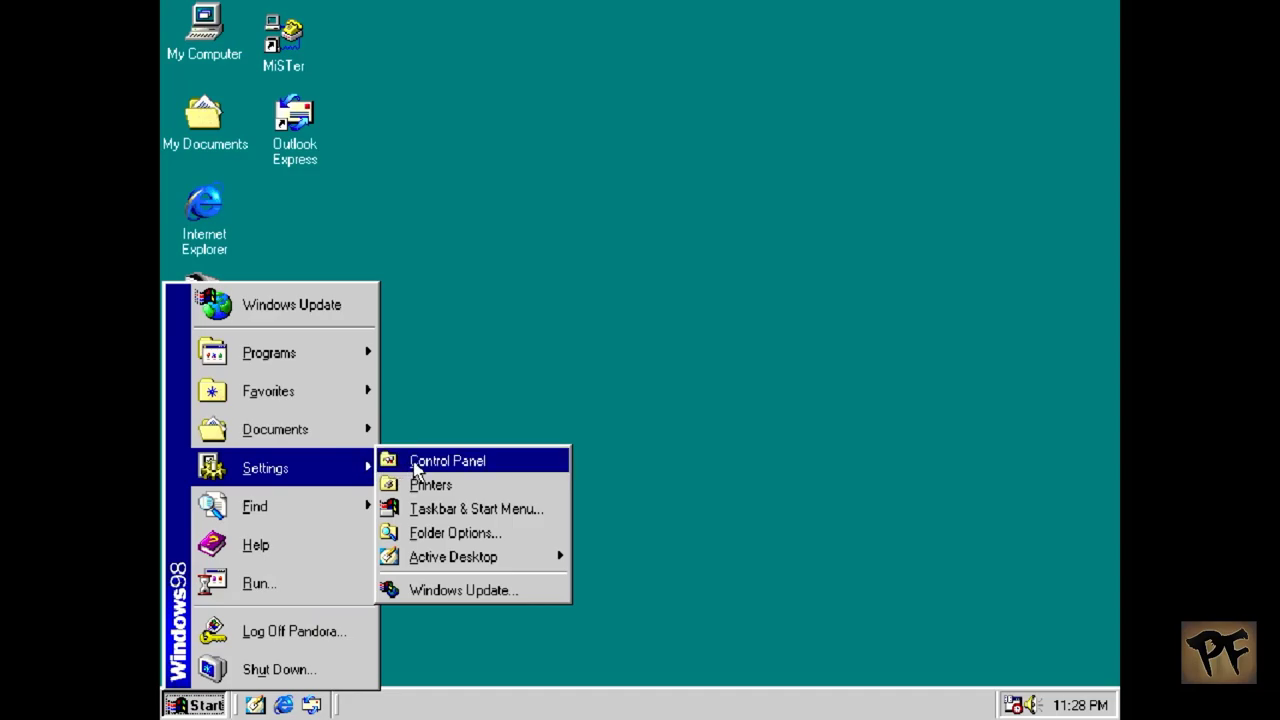
pyautogui.click(414, 466)
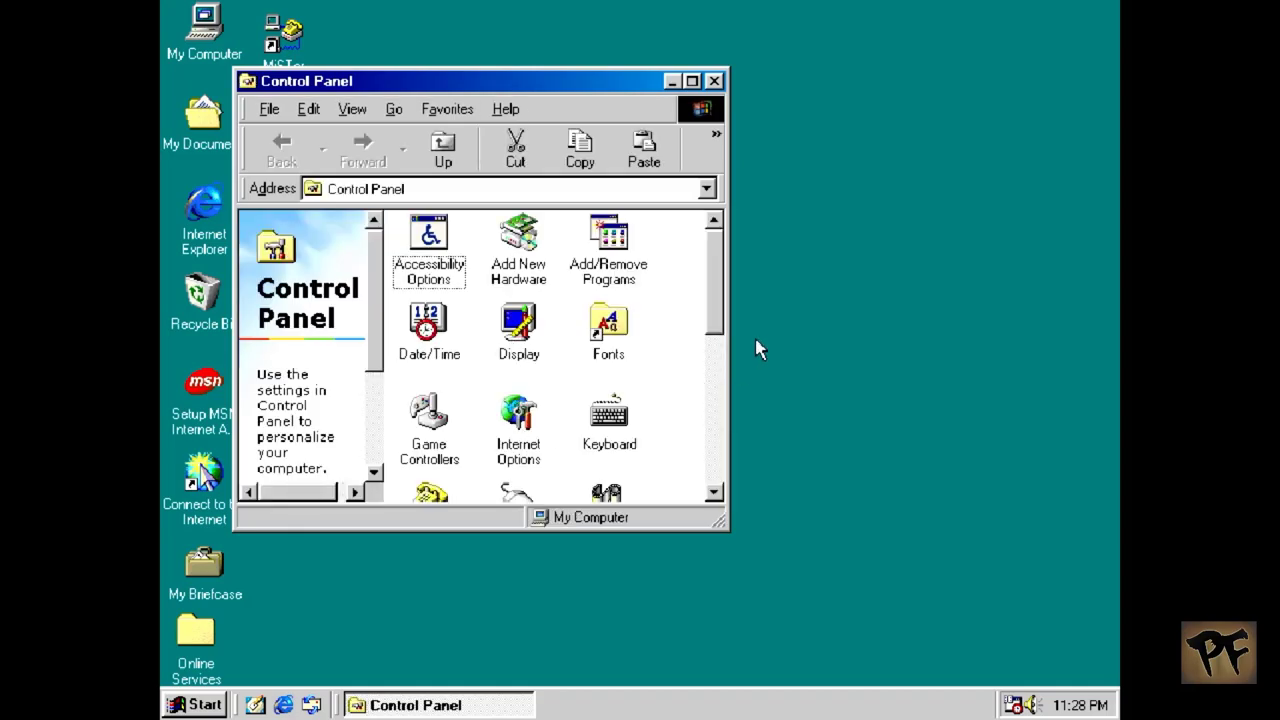
pyautogui.moveTo(718, 318); pyautogui.dragTo(709, 386)
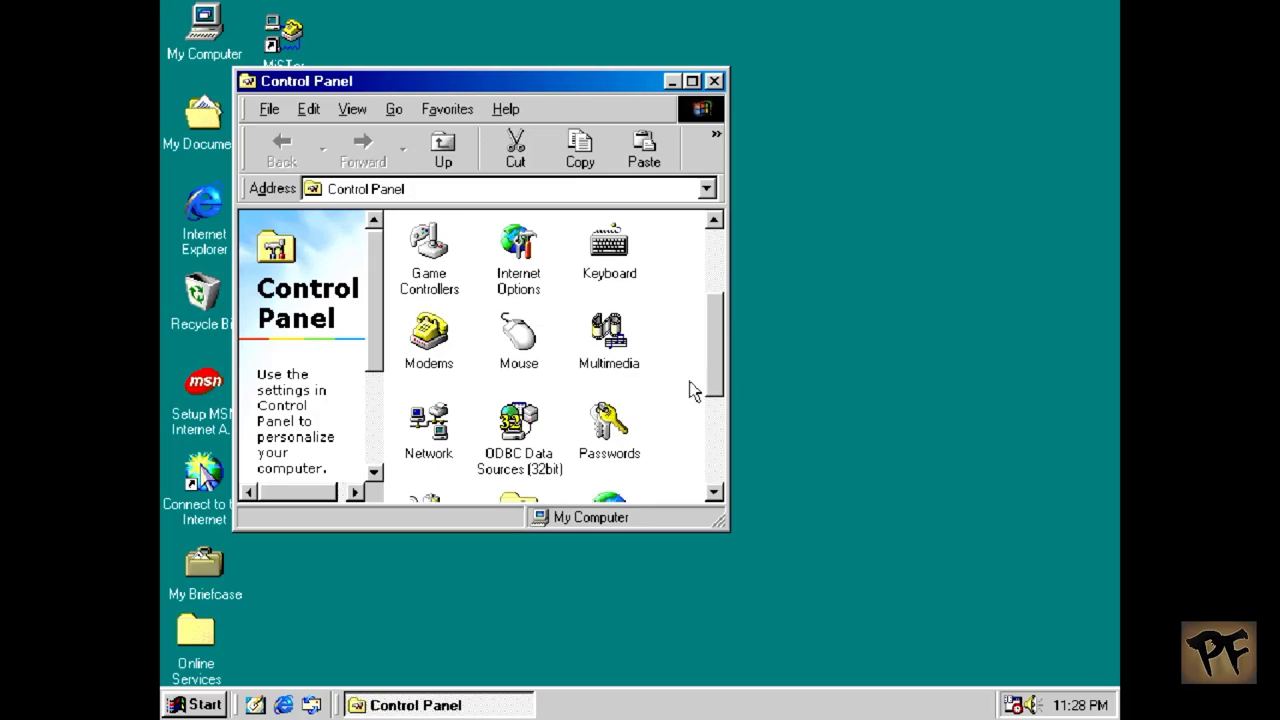
pyautogui.doubleClick(429, 452)
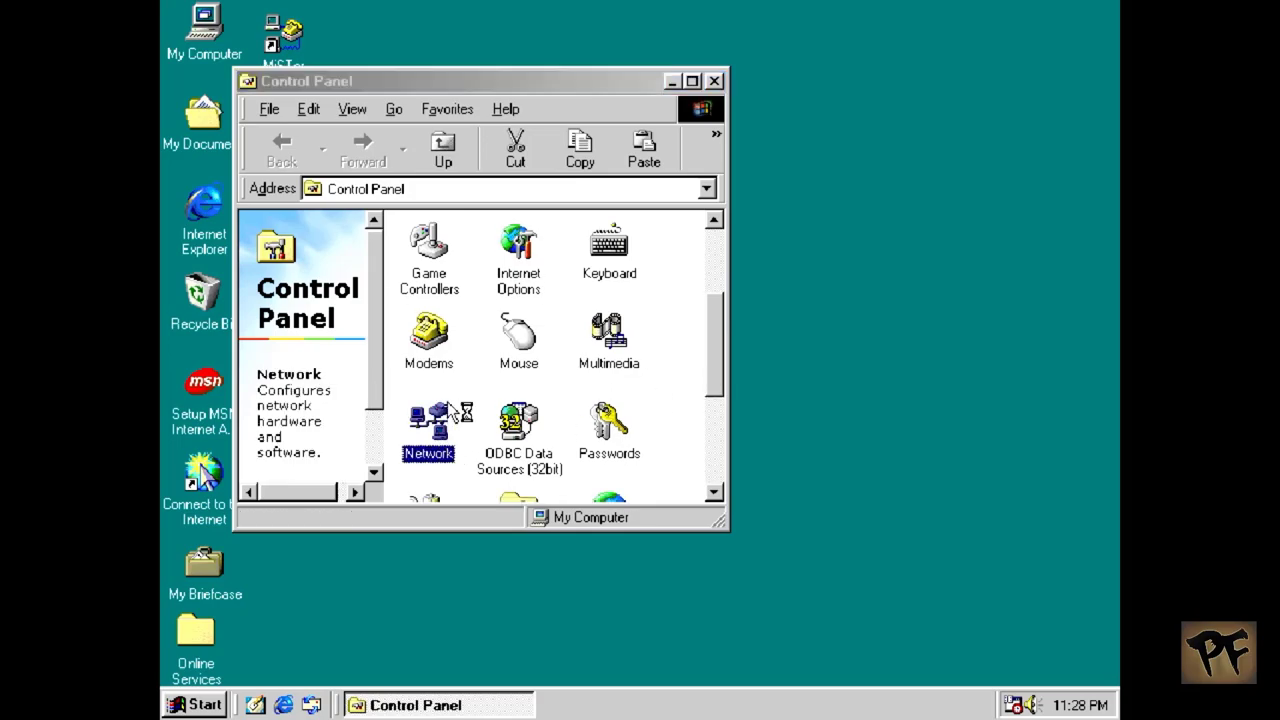
pyautogui.click(324, 238)
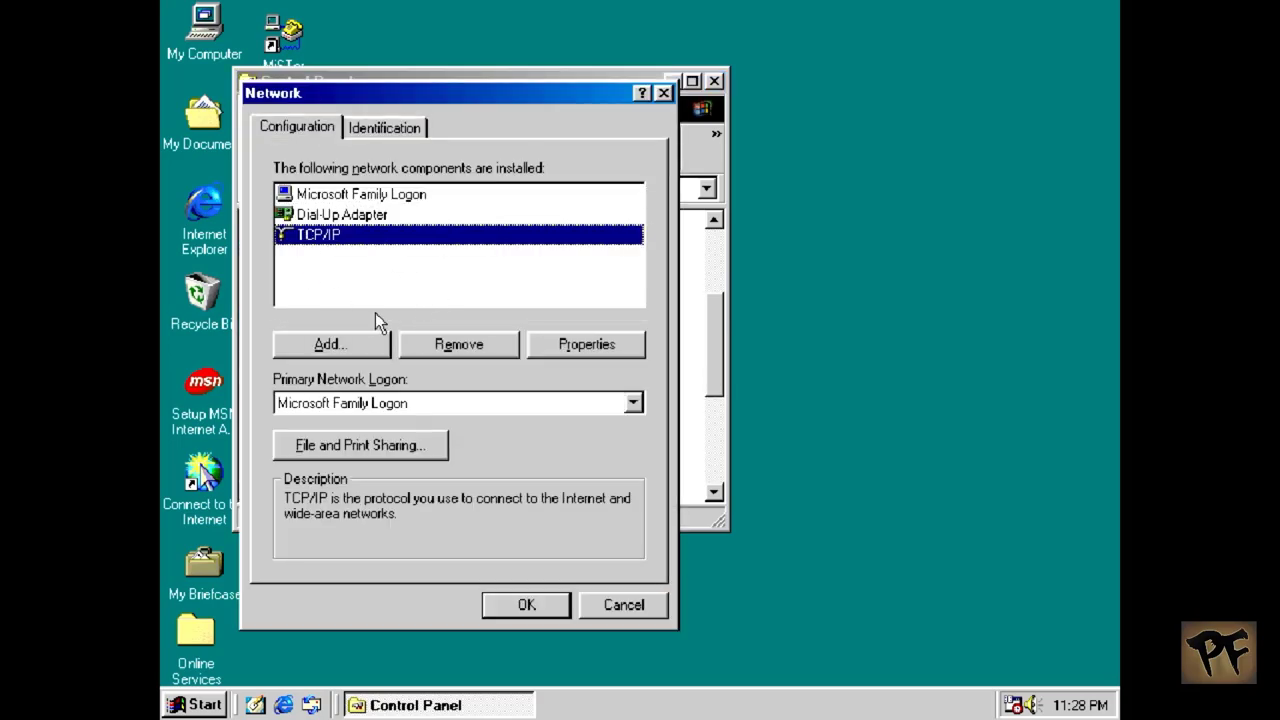
# Step: In TCP/IP Properties, enable DNS and add 8.8.8.8 to the DNS server list
pyautogui.click(586, 350)
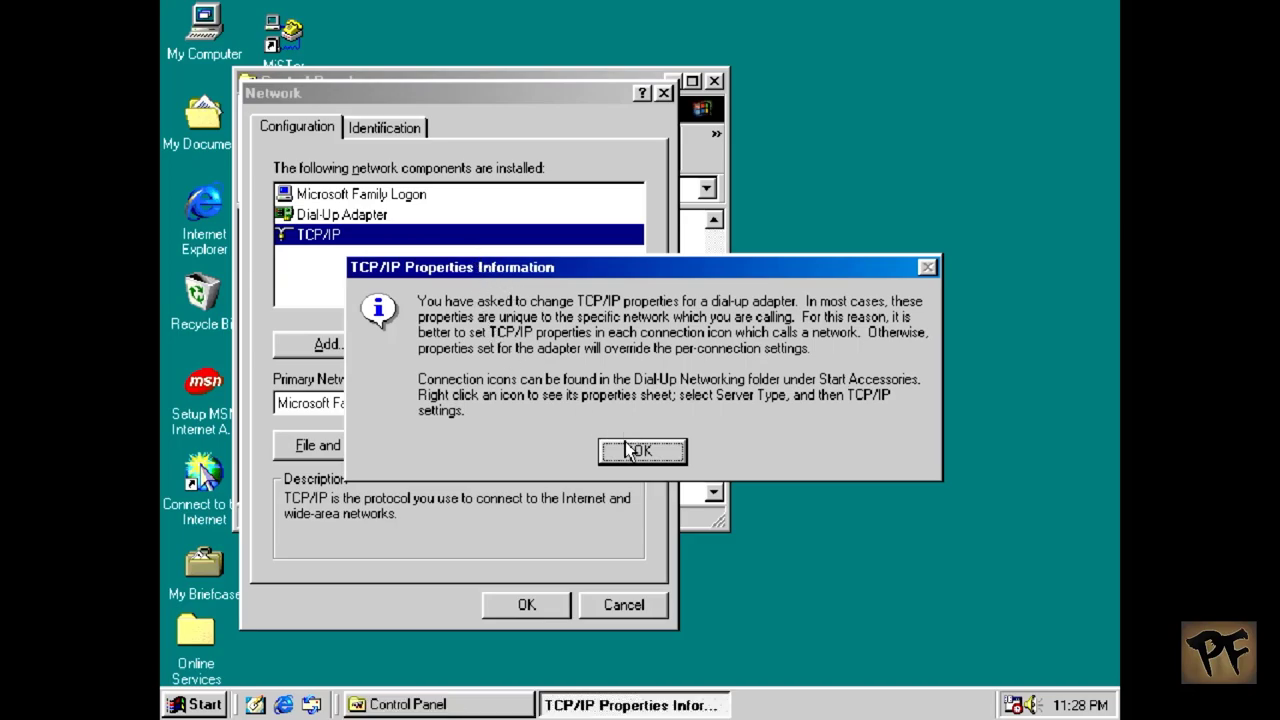
pyautogui.click(636, 448)
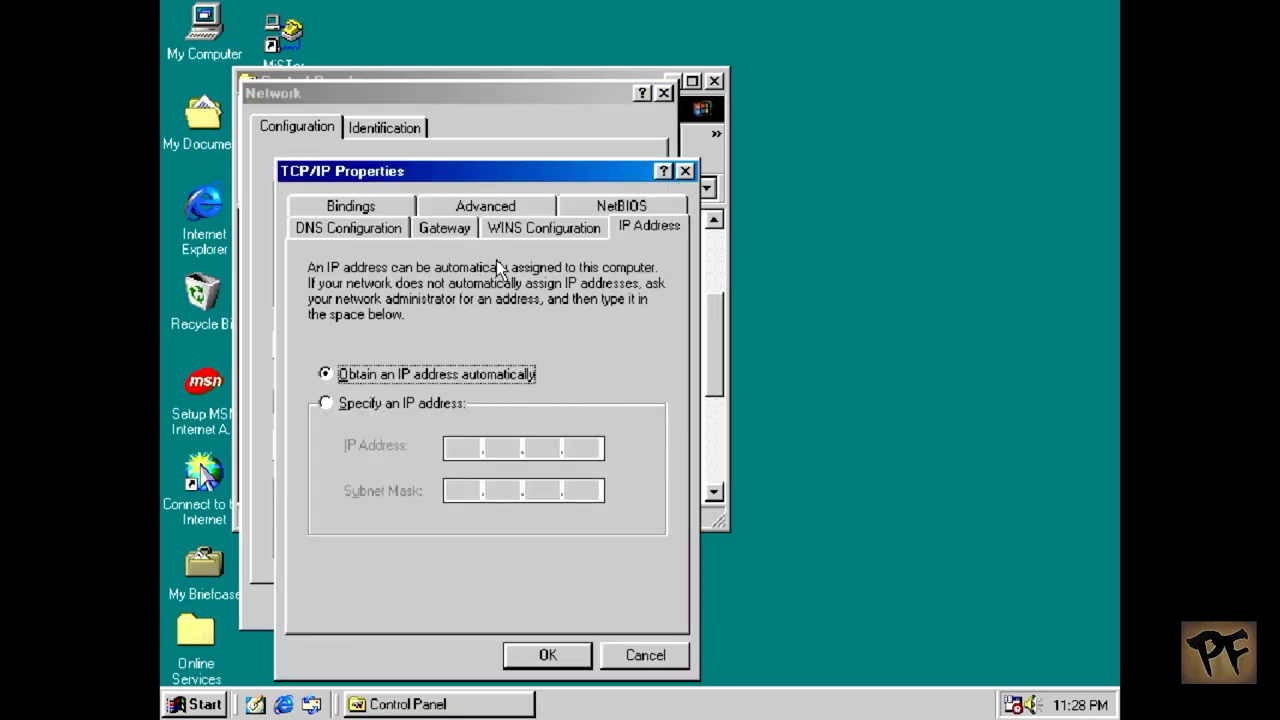
pyautogui.click(363, 231)
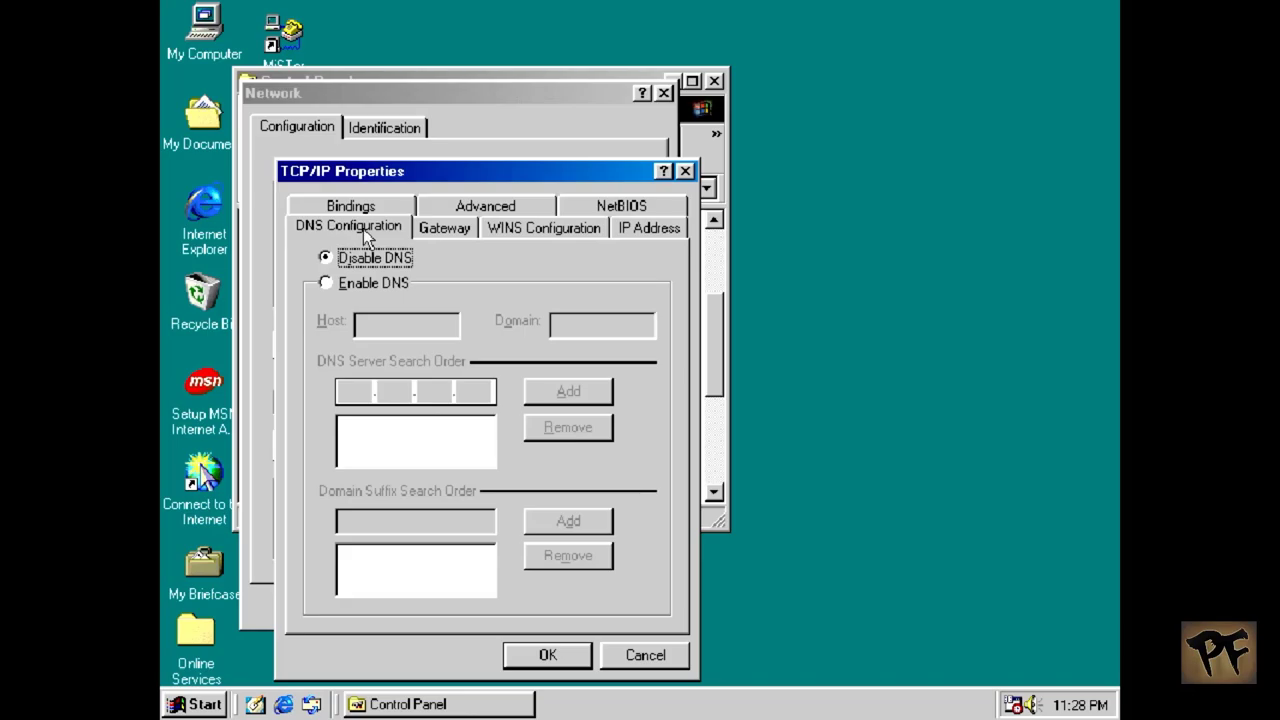
pyautogui.click(363, 283)
pyautogui.click(355, 390)
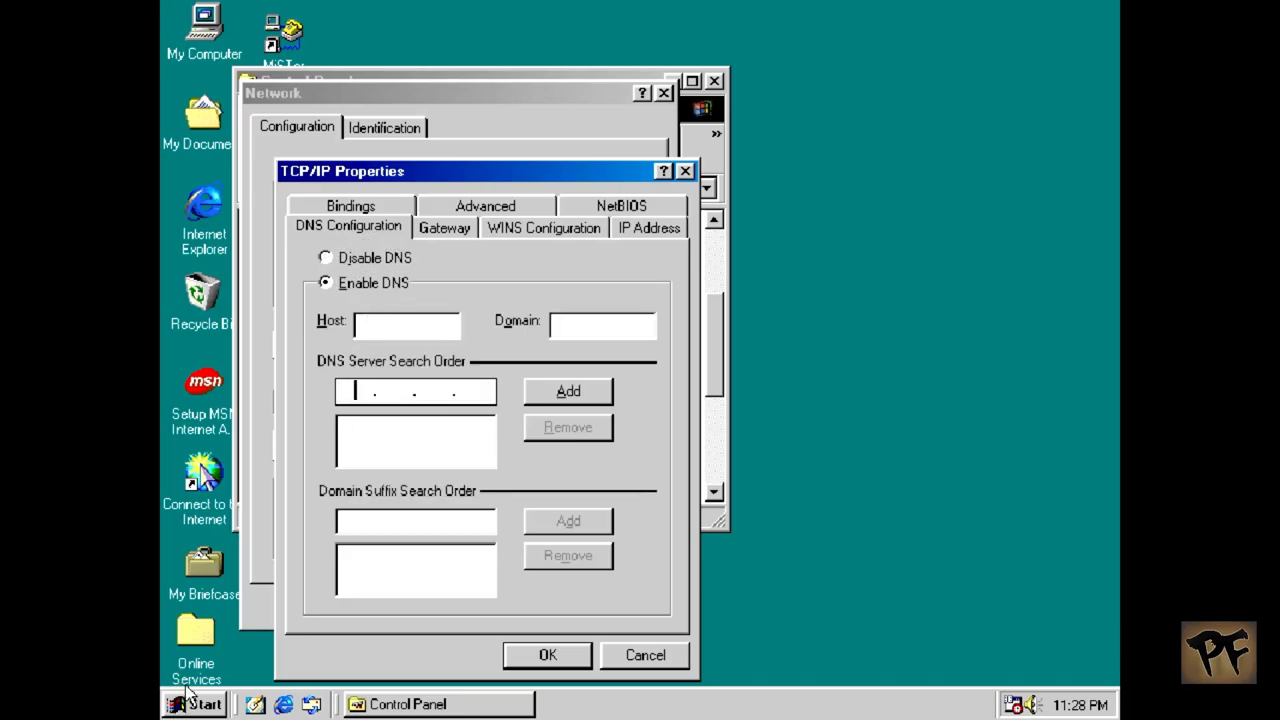
pyautogui.write('8.8.8.8')
pyautogui.click(566, 393)
# Step: Attempt to save the TCP/IP settings, dismissing the missing host name errors
pyautogui.click(540, 660)
pyautogui.click(650, 410)
pyautogui.click(554, 646)
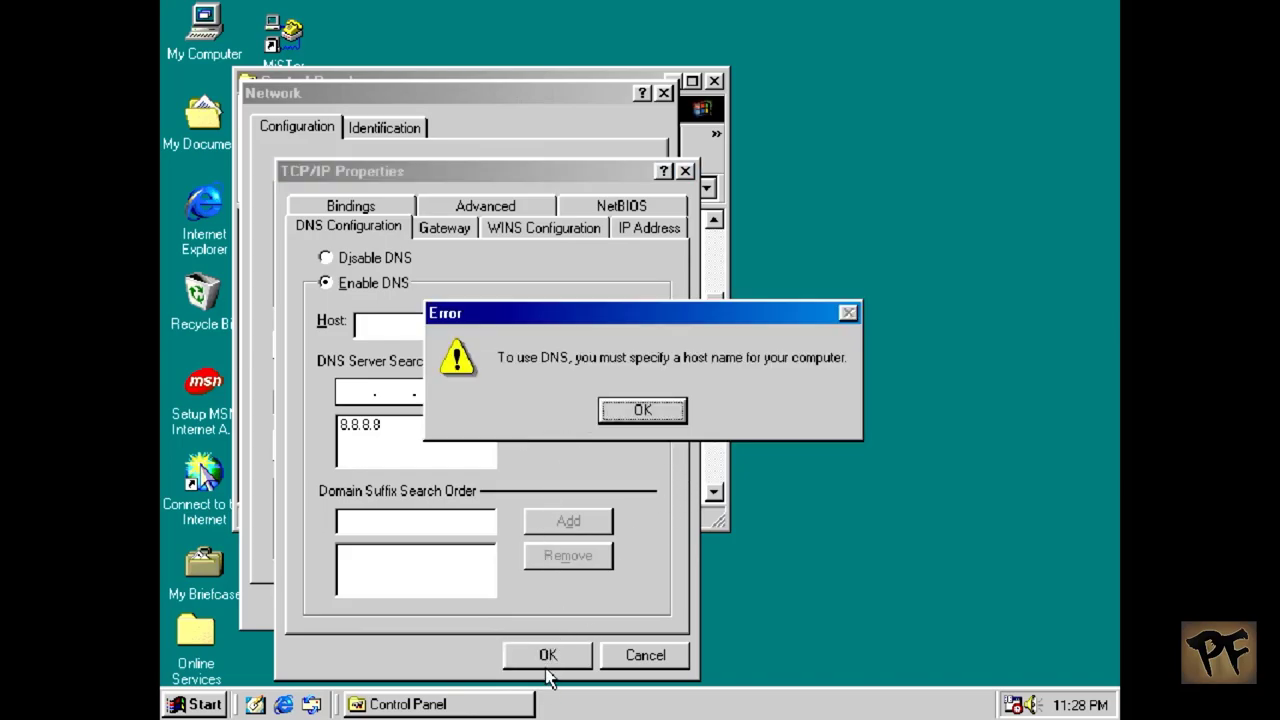
pyautogui.click(654, 410)
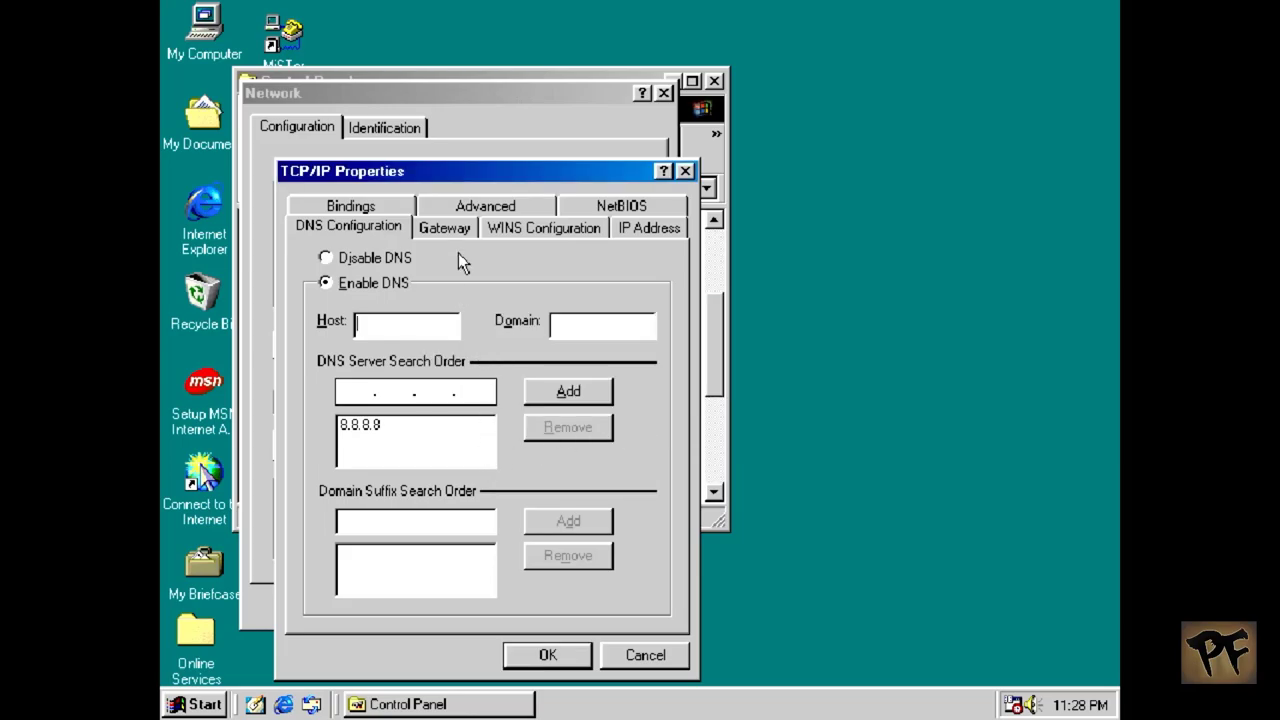
# Step: Set host pc-win98 and domain how2sec.local, apply network settings, and postpone the restart
pyautogui.write('pc-win98')
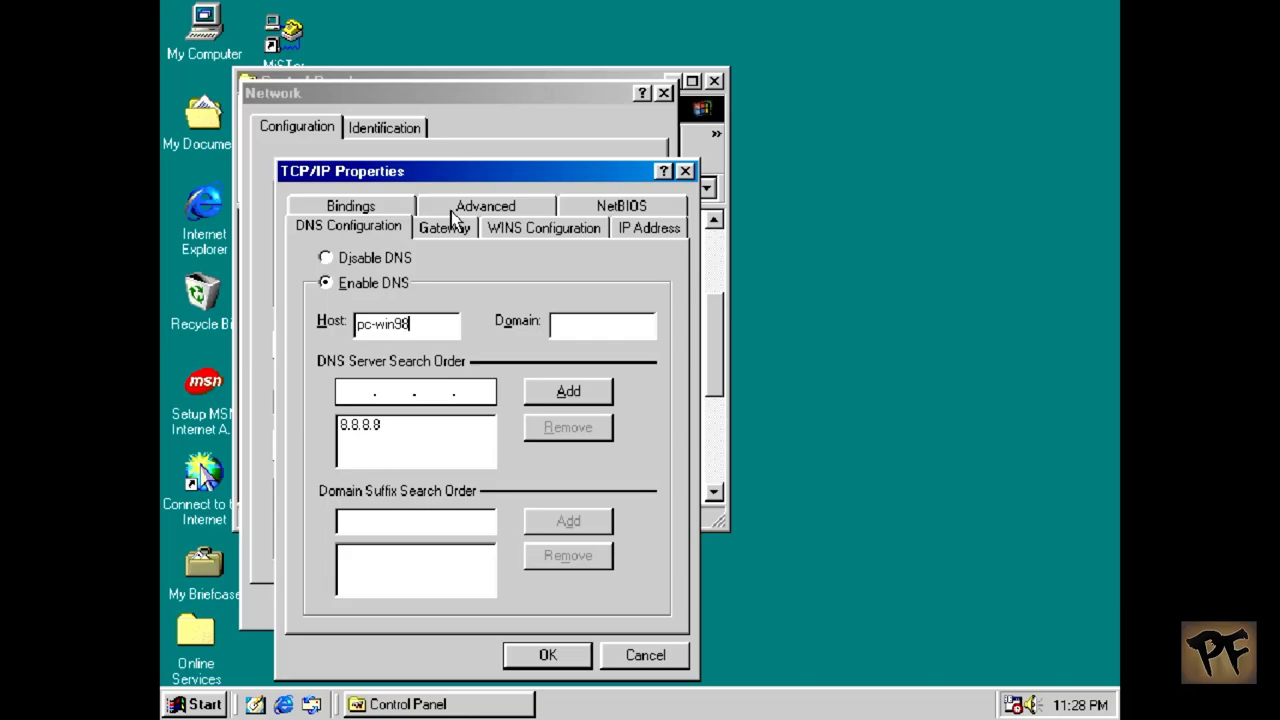
pyautogui.press('Tab')
pyautogui.write('how2sec')
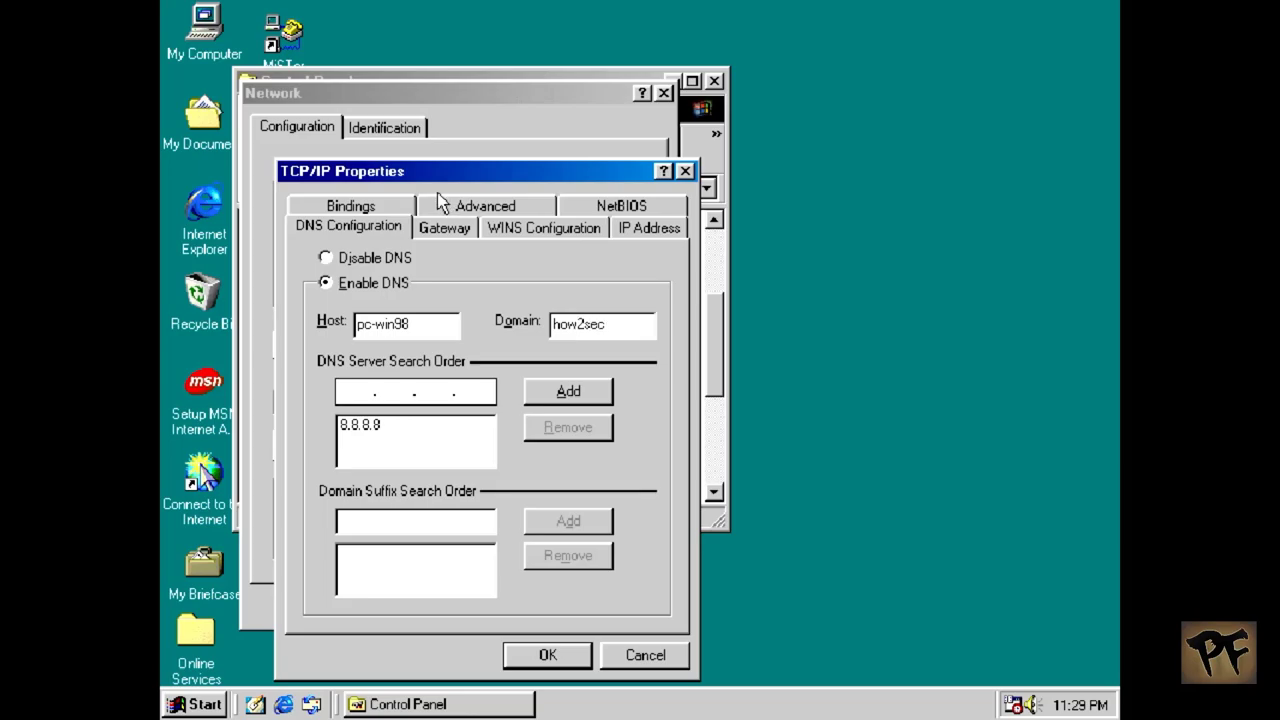
pyautogui.write('.local')
pyautogui.click(554, 661)
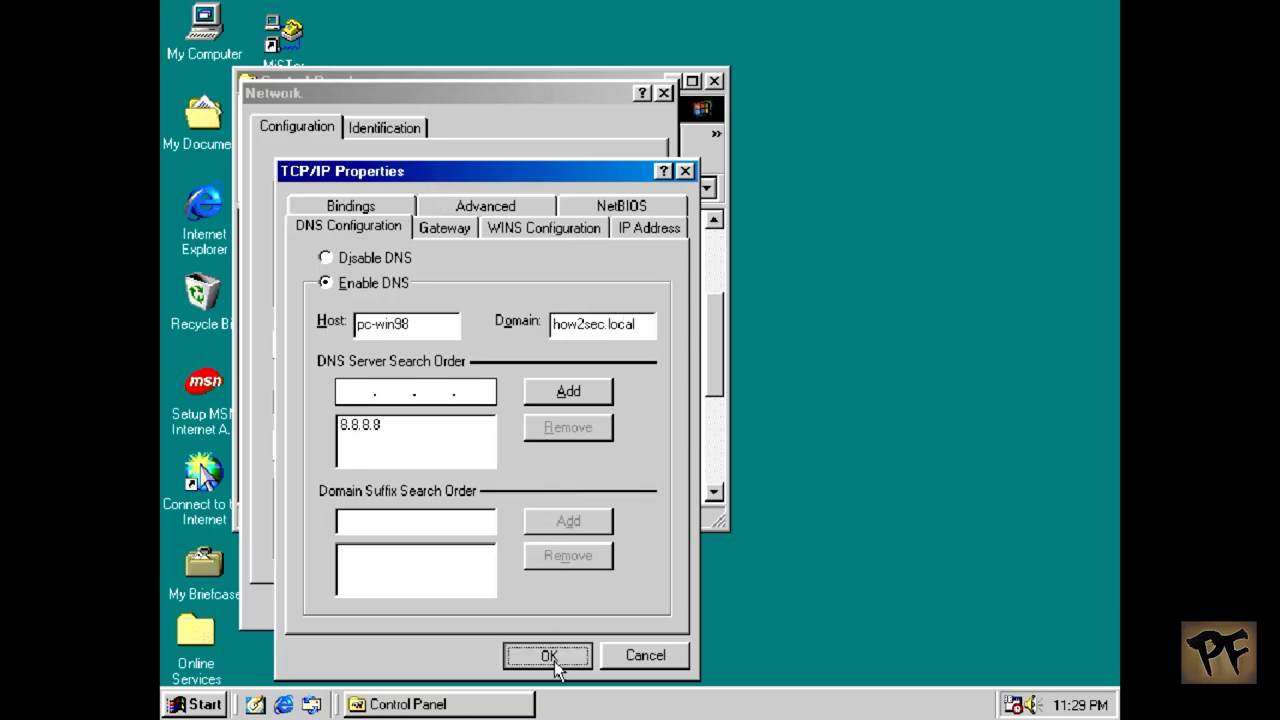
pyautogui.click(555, 612)
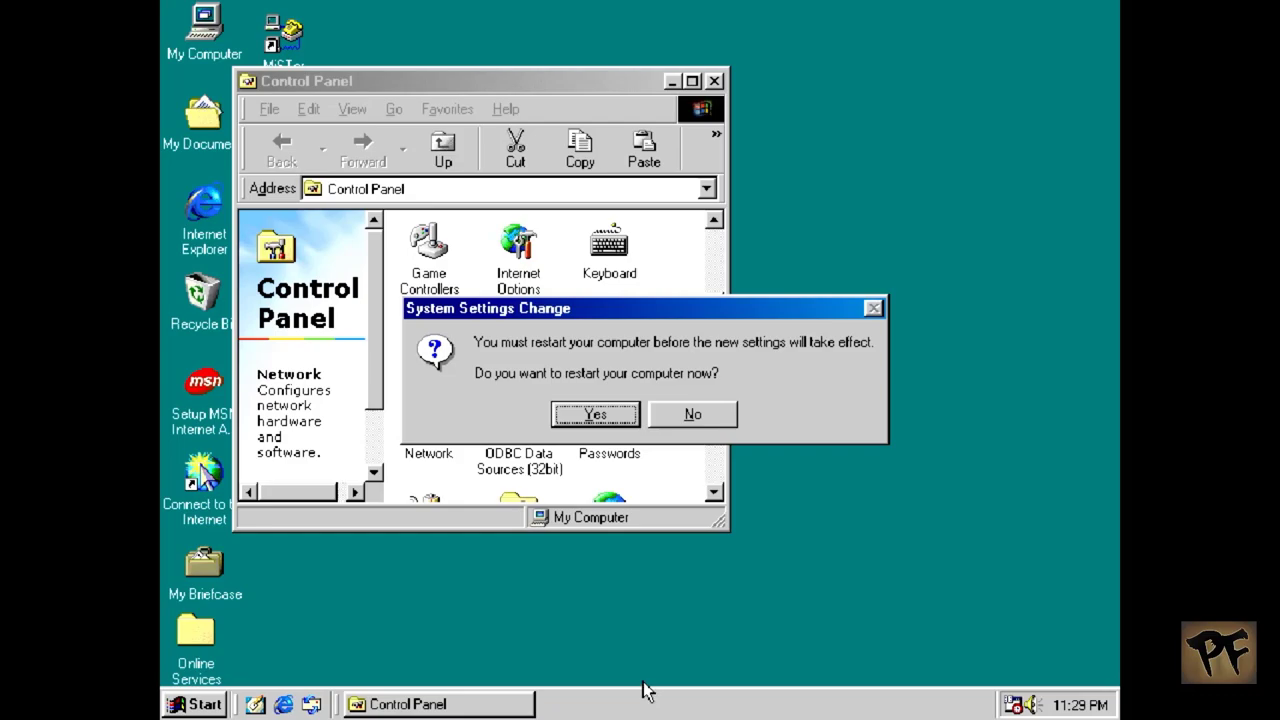
pyautogui.click(694, 416)
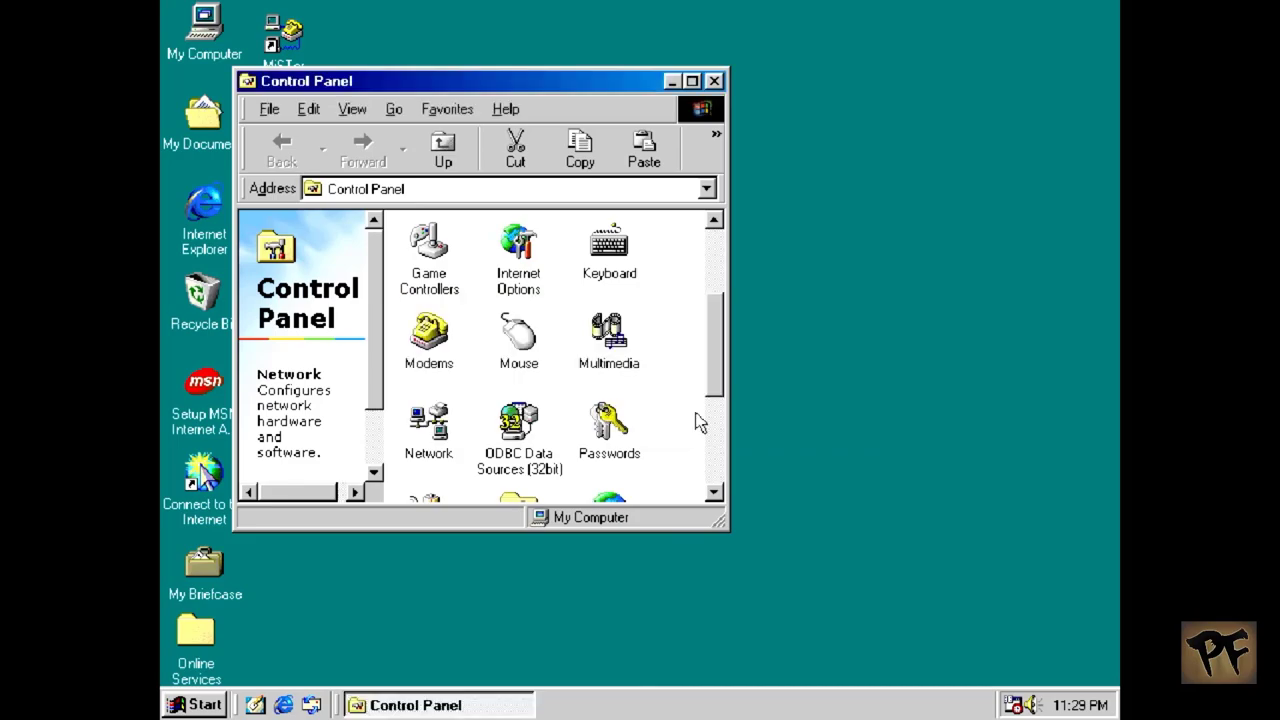
pyautogui.doubleClick(415, 343)
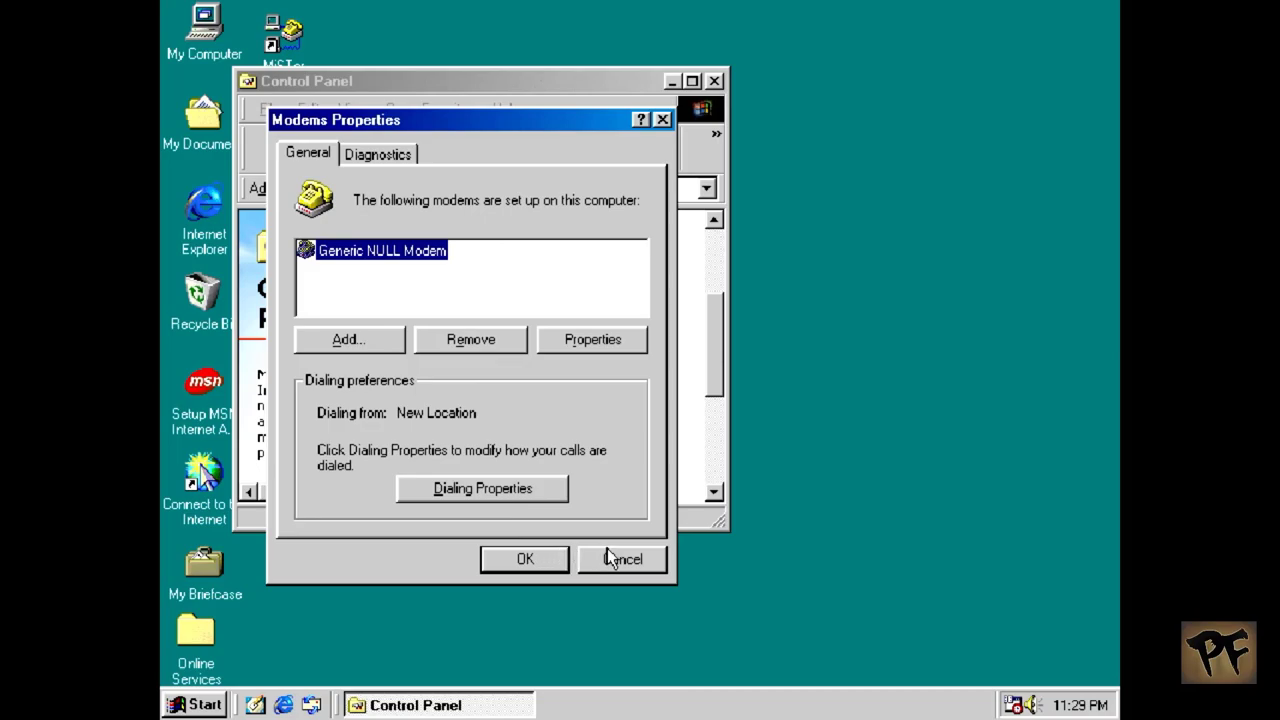
pyautogui.click(657, 549)
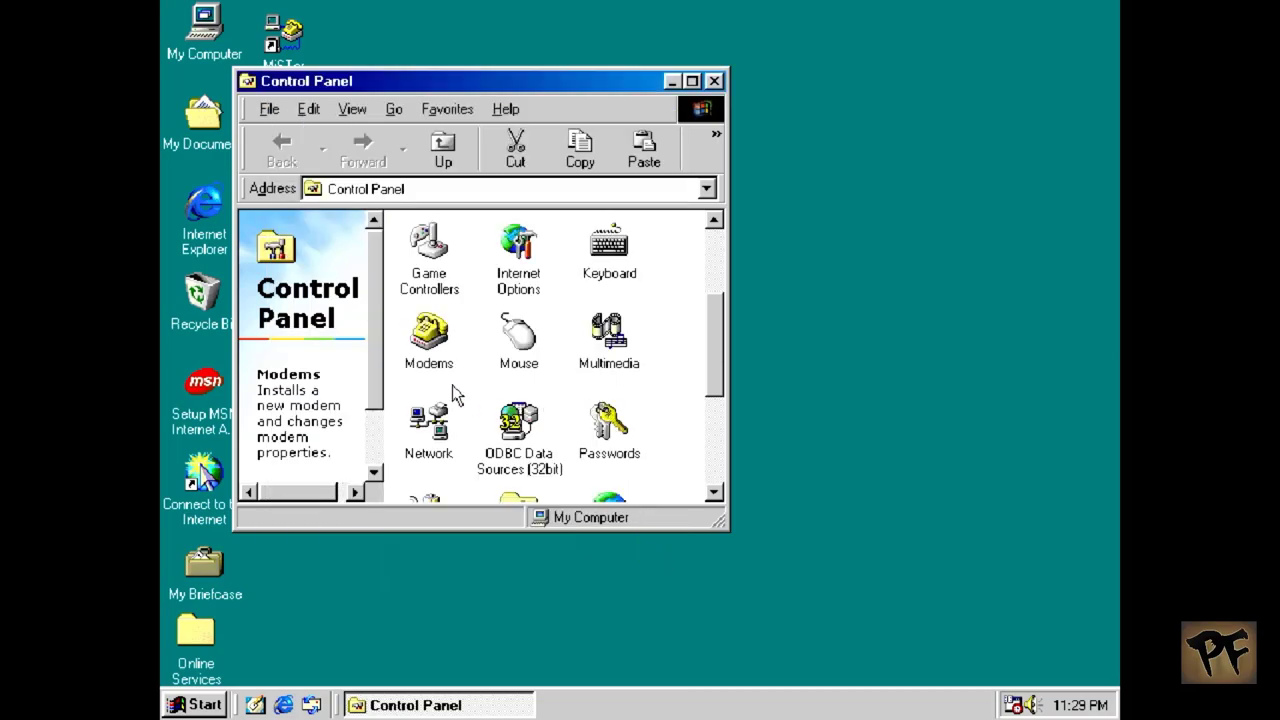
pyautogui.doubleClick(428, 422)
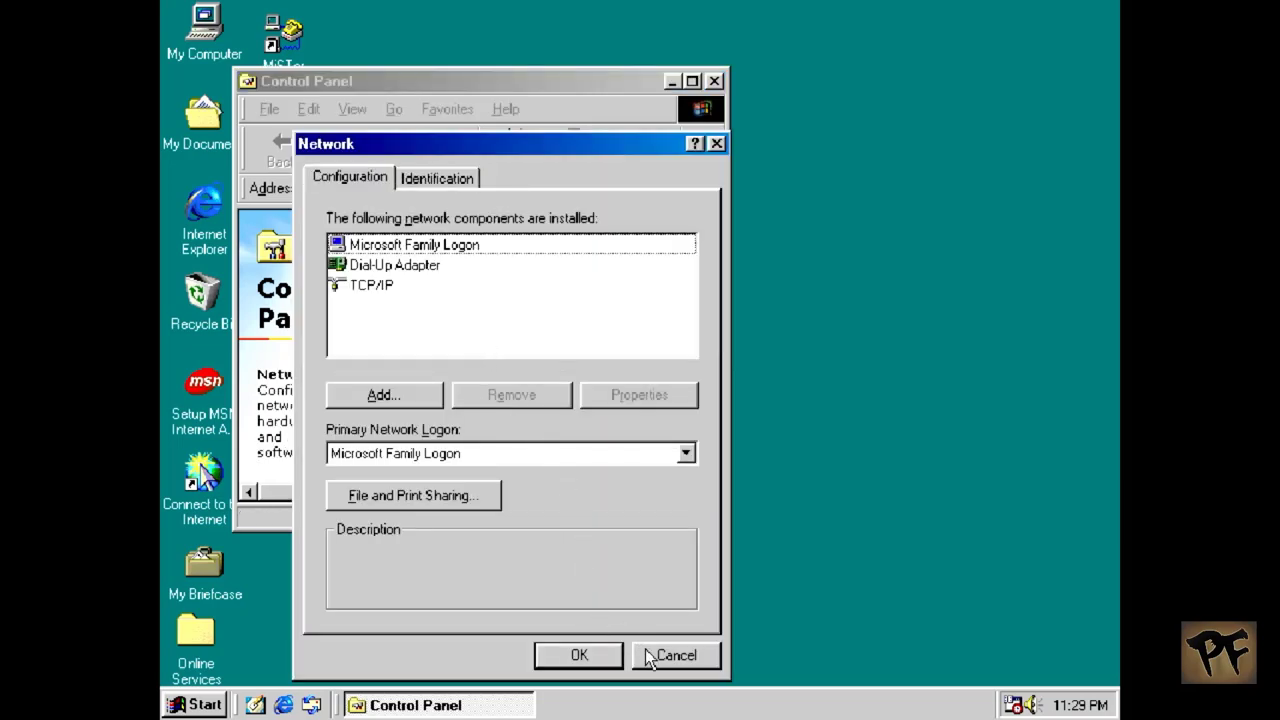
pyautogui.click(678, 458)
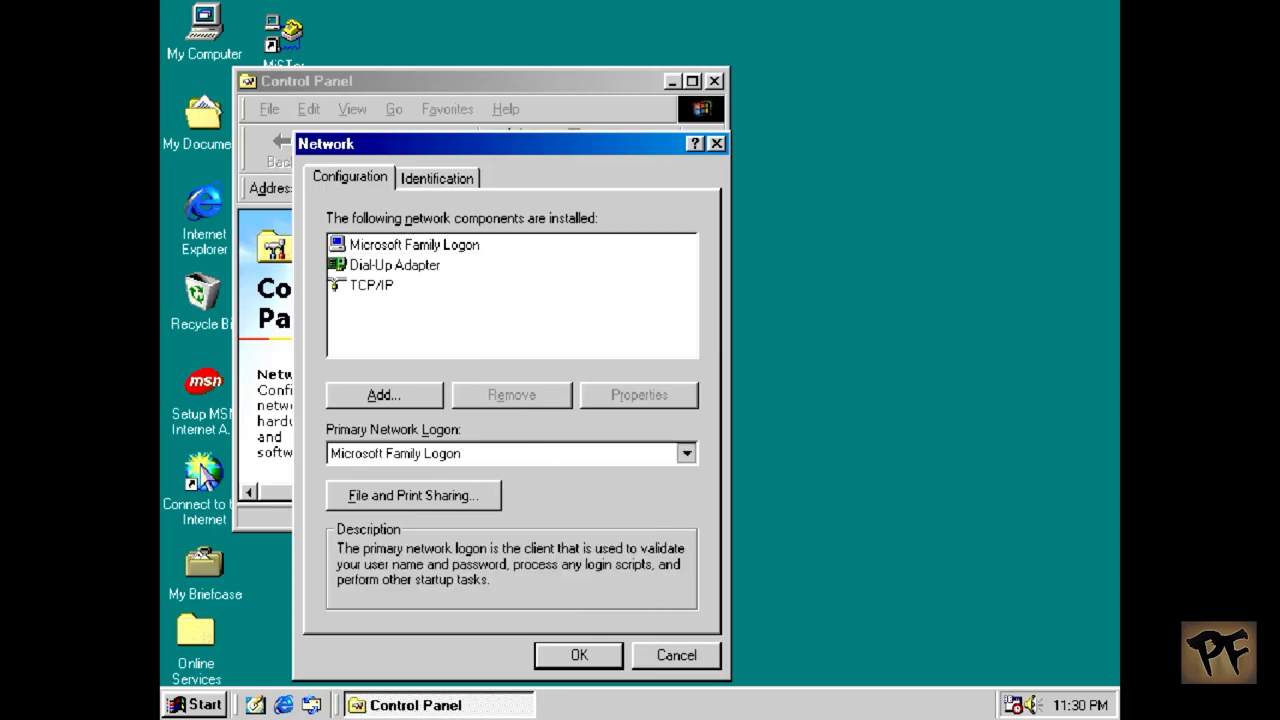
pyautogui.click(678, 468)
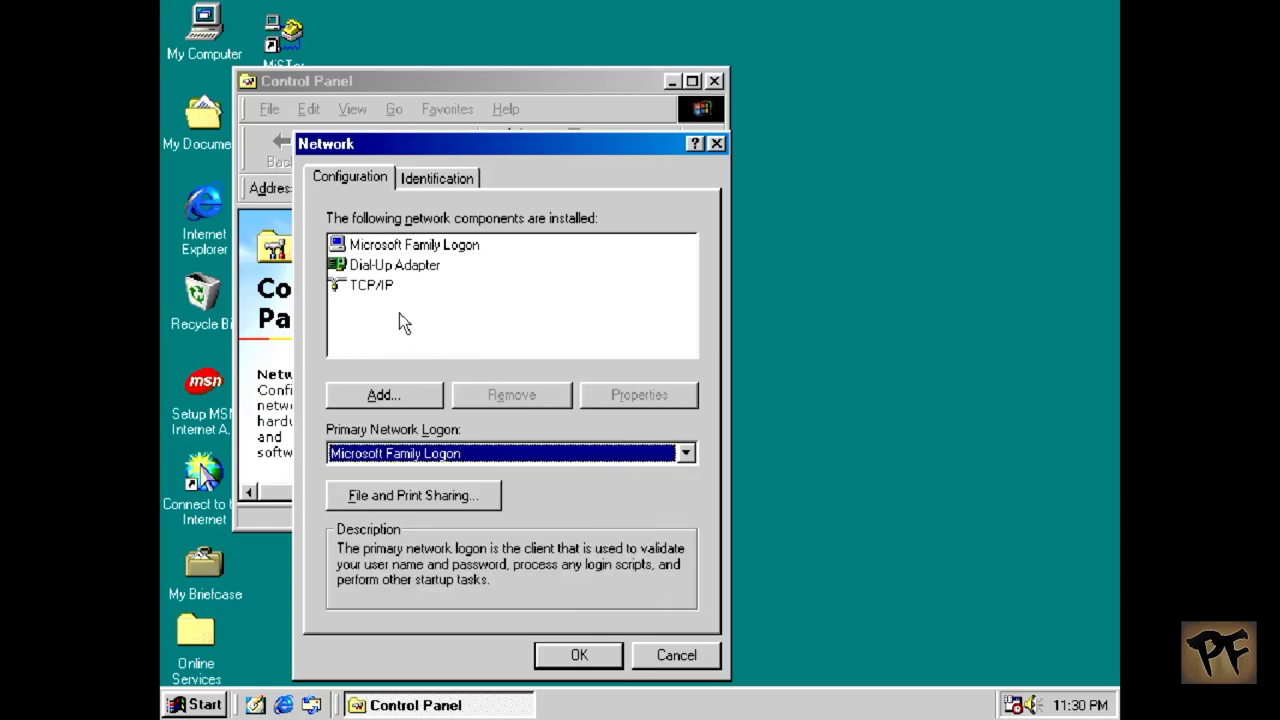
pyautogui.click(715, 655)
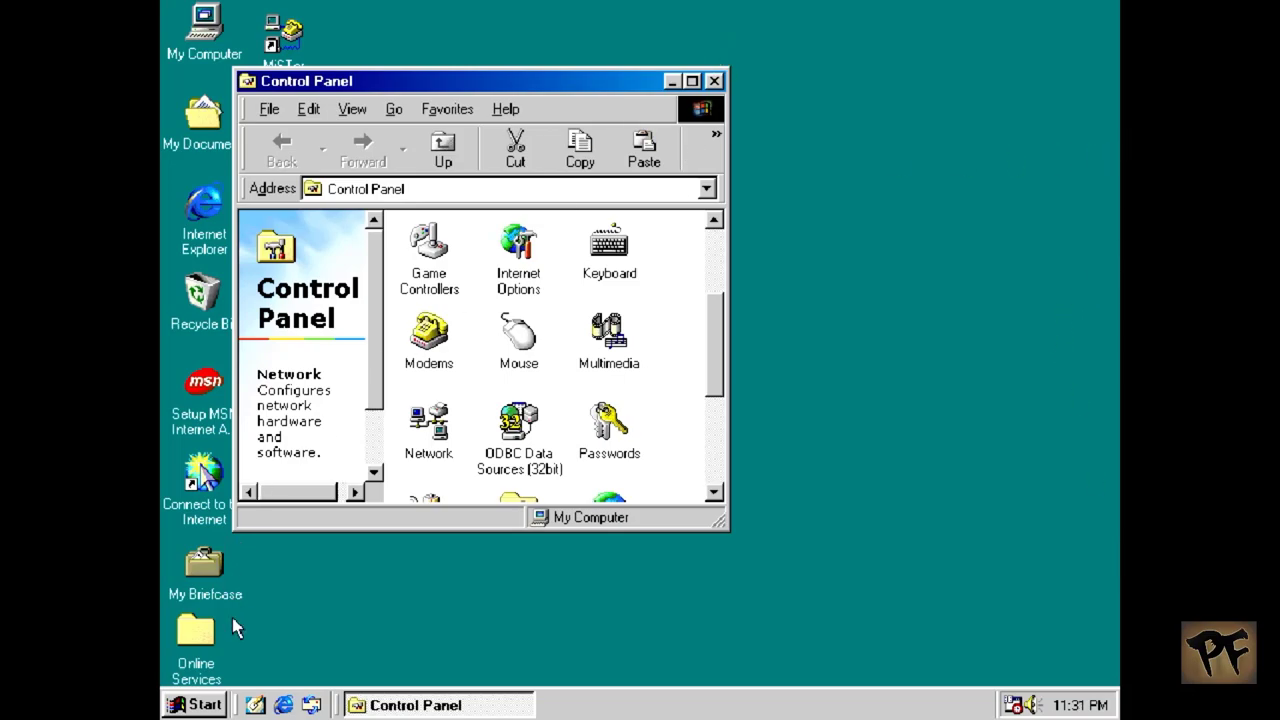
# Step: Launch Windows Explorer and open the MiSTer connection's Properties from Dial-Up Networking
pyautogui.click(192, 705)
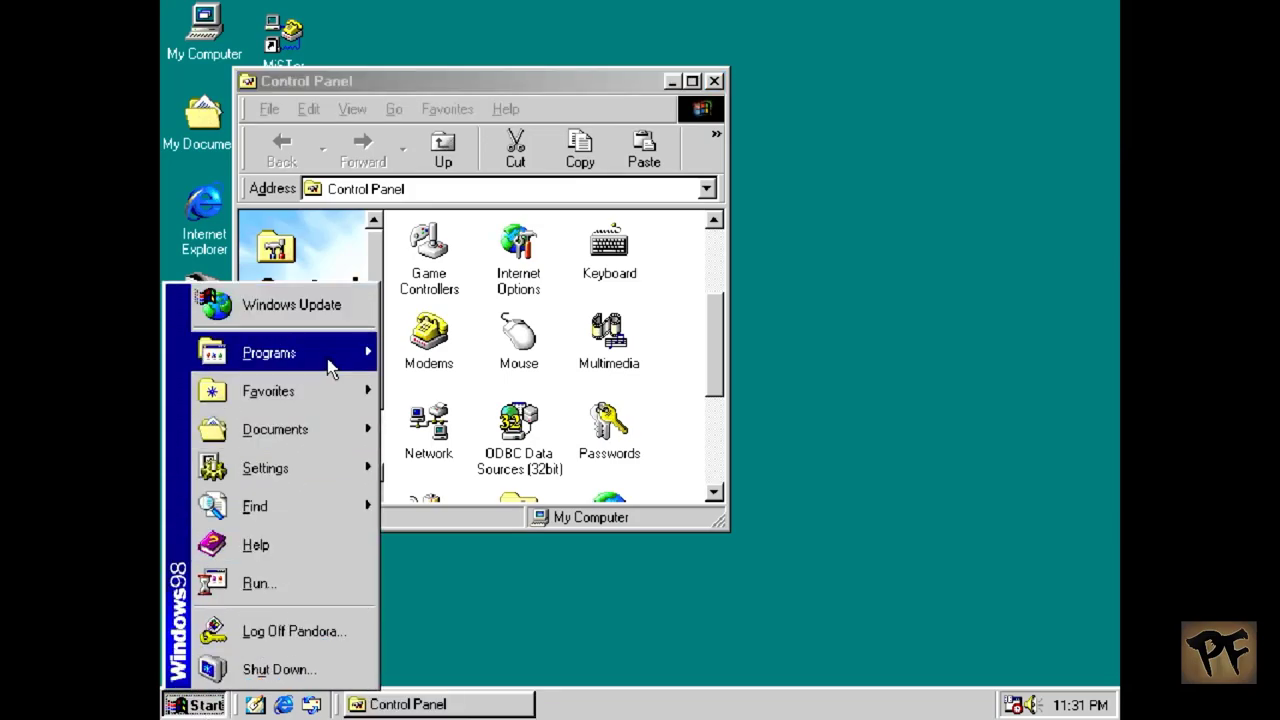
pyautogui.moveTo(335, 362)
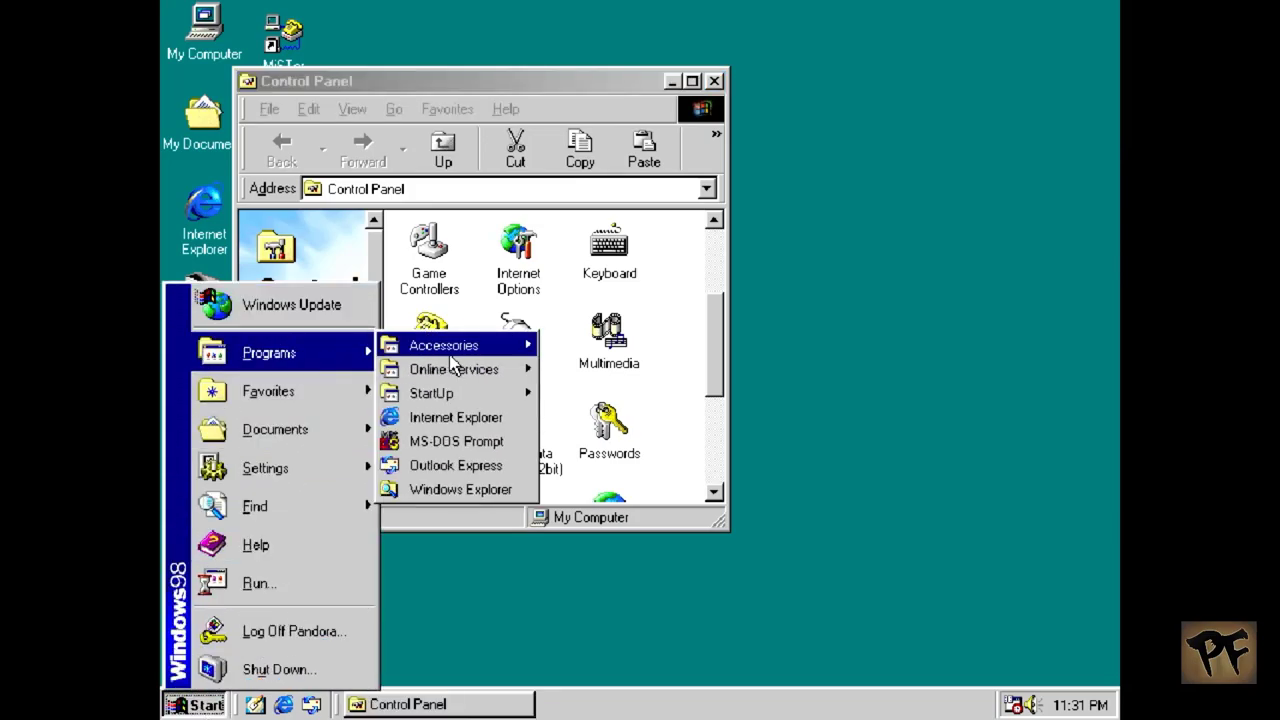
pyautogui.click(500, 490)
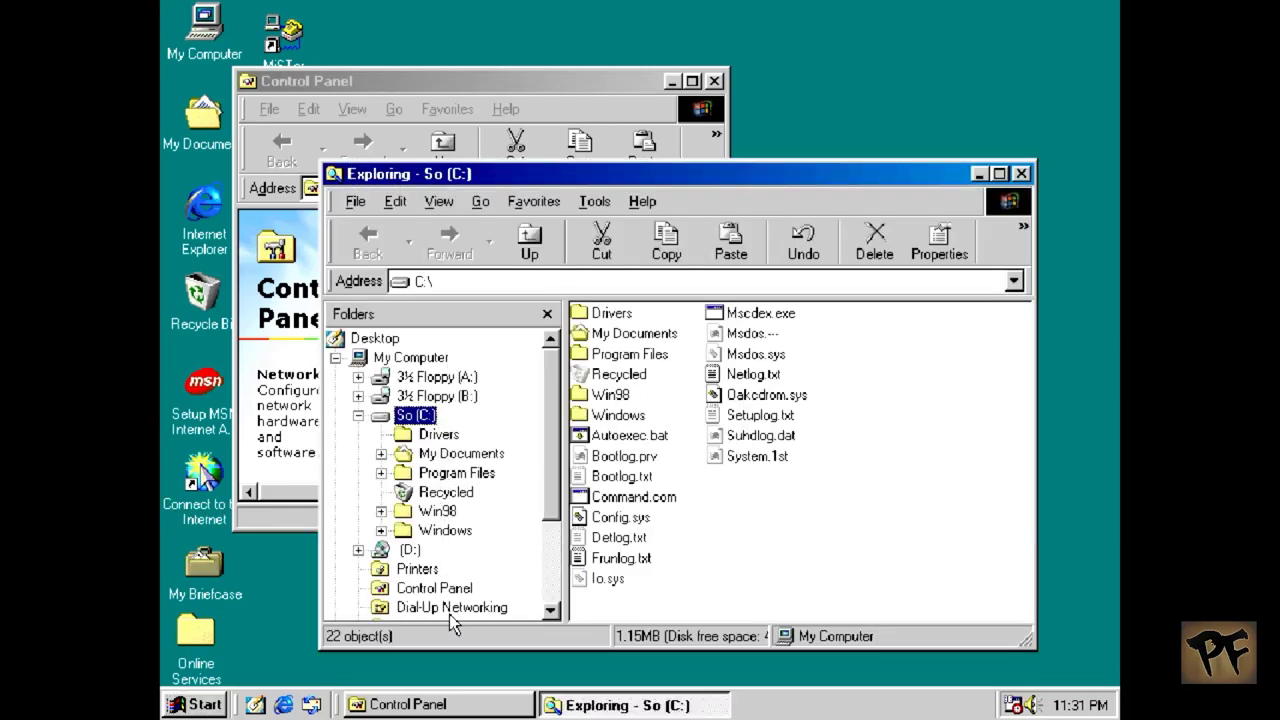
pyautogui.click(449, 609)
pyautogui.click(631, 332)
pyautogui.rightClick(631, 333)
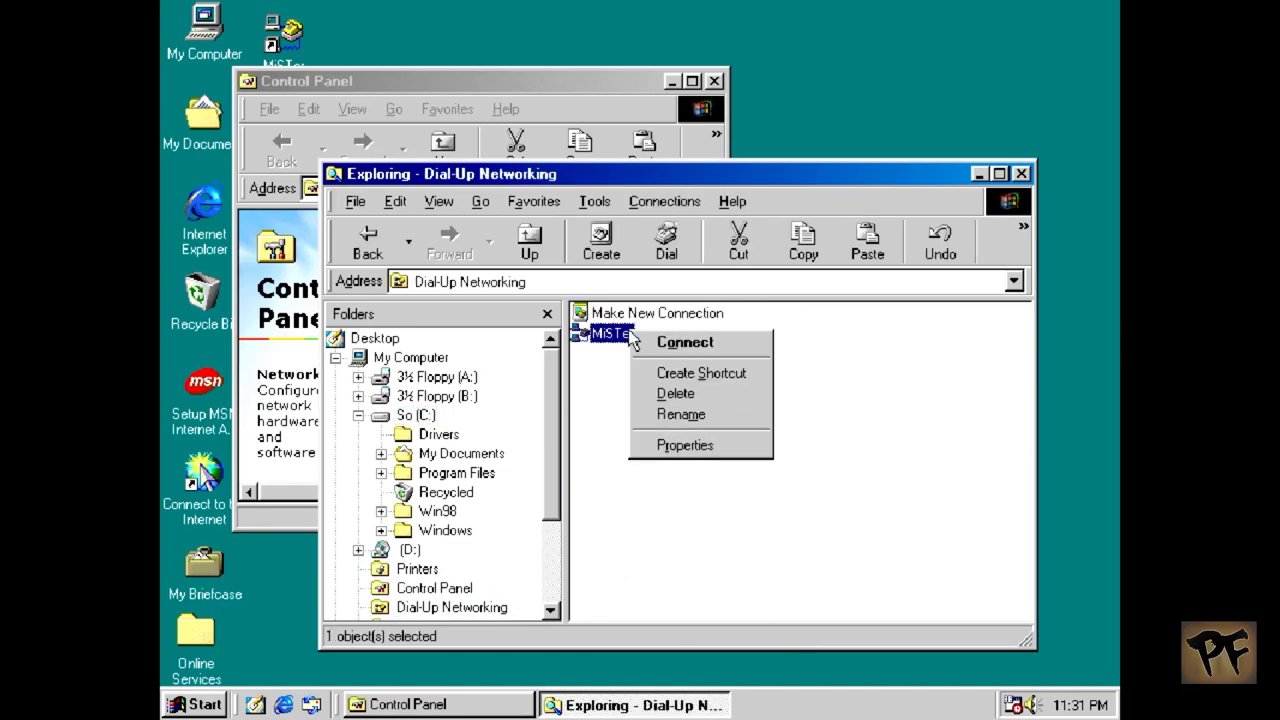
pyautogui.click(640, 445)
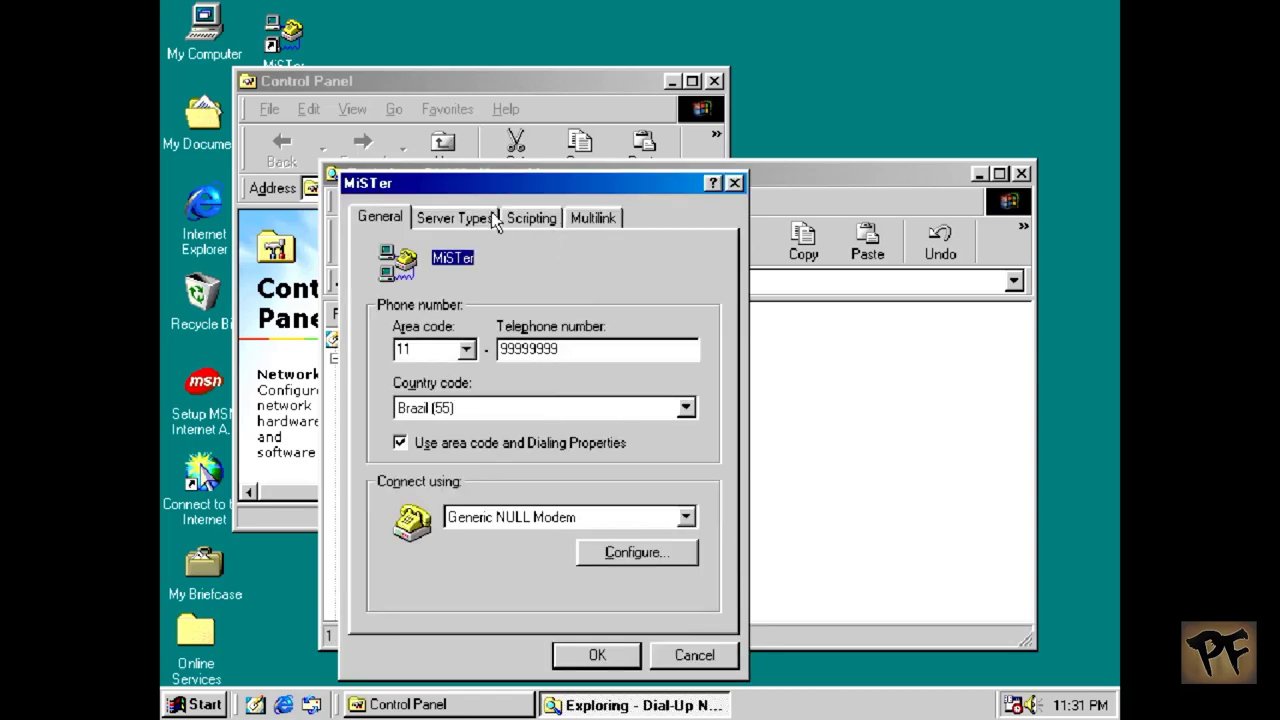
# Step: Under Server Types, turn off network logon, NetBEUI and IPX/SPX Compatible, keeping only TCP/IP
pyautogui.click(462, 218)
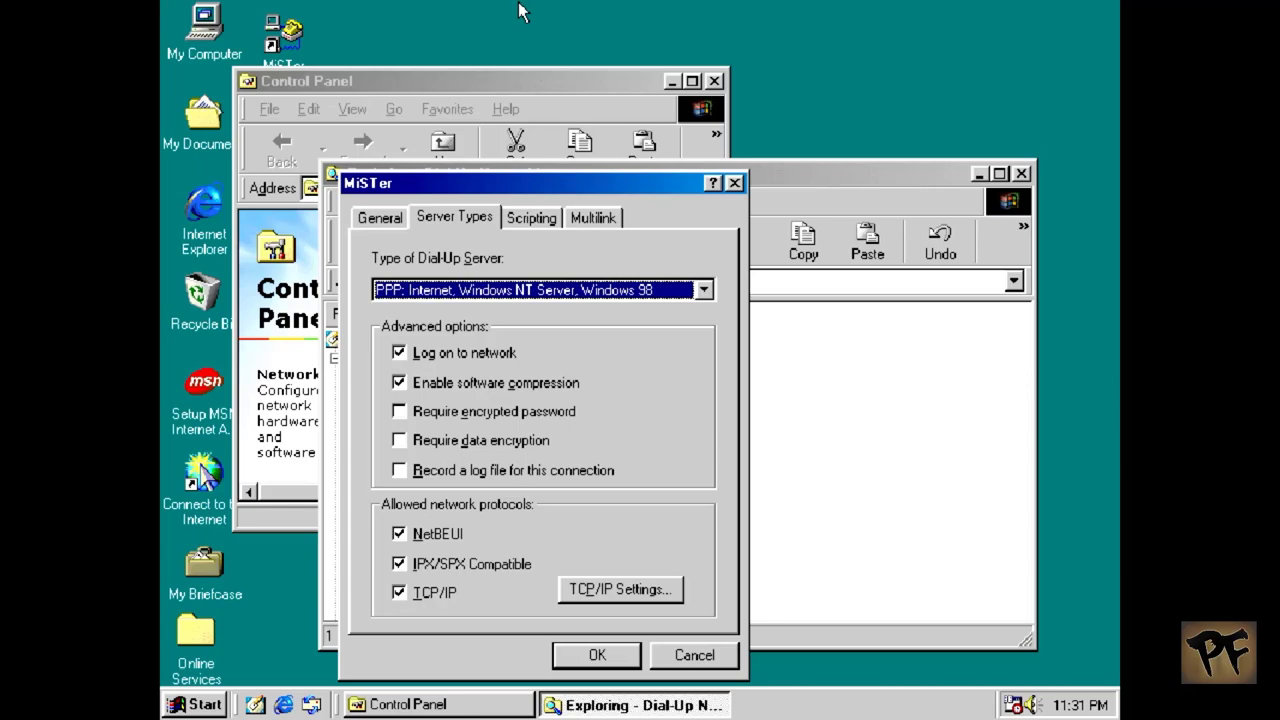
pyautogui.click(455, 354)
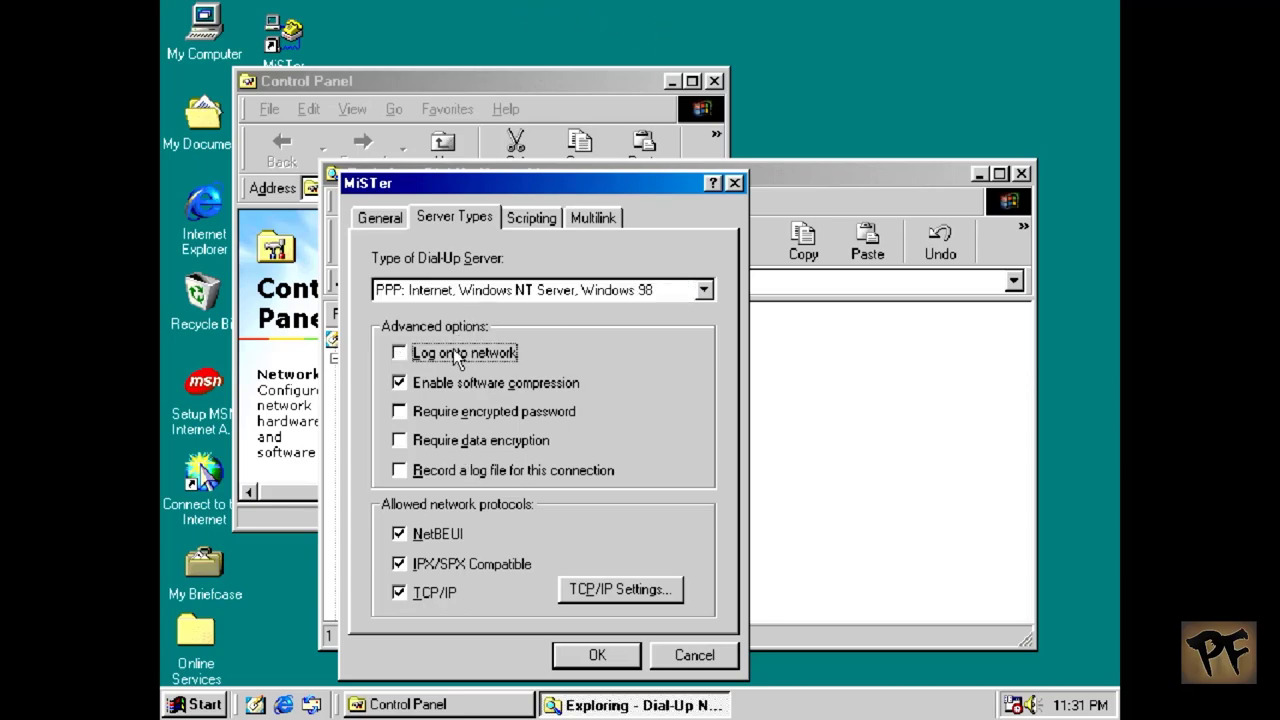
pyautogui.click(441, 535)
pyautogui.click(440, 564)
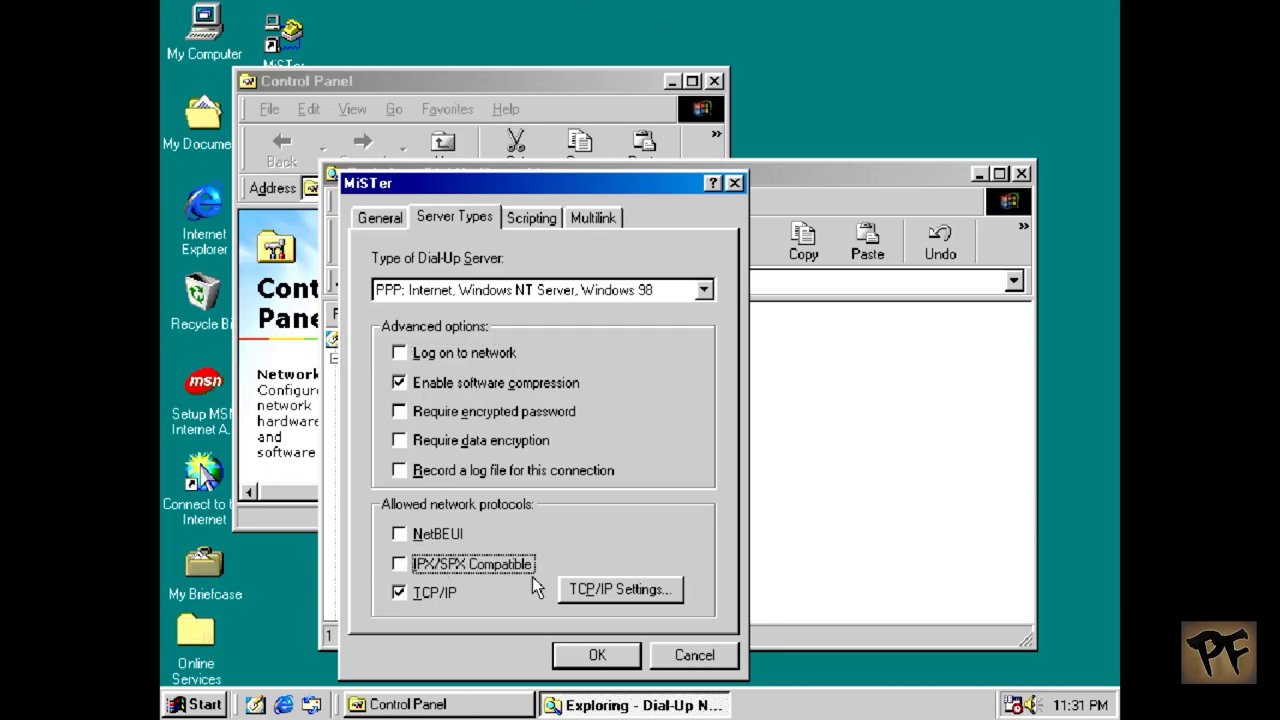
pyautogui.click(604, 588)
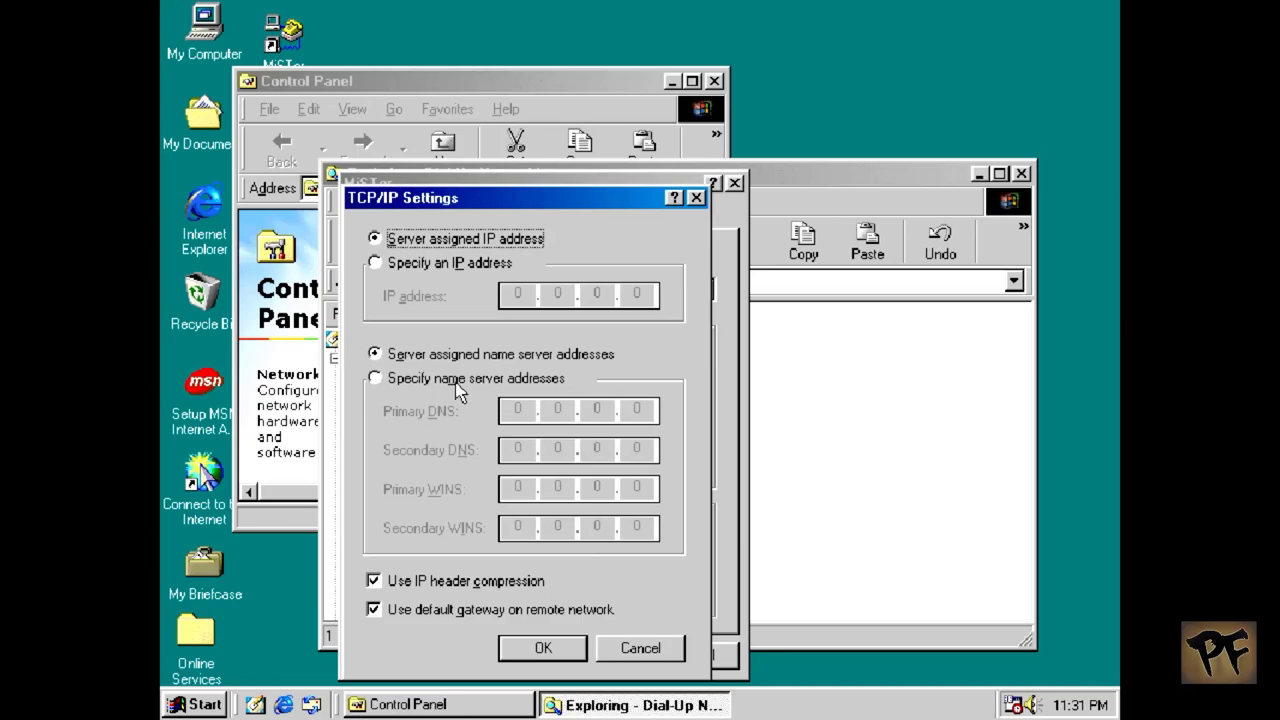
# Step: Specify 8.8.8.8 as the MiSTer connection's primary DNS server and save its properties
pyautogui.click(452, 380)
pyautogui.click(520, 411)
pyautogui.write('8.8.8.8')
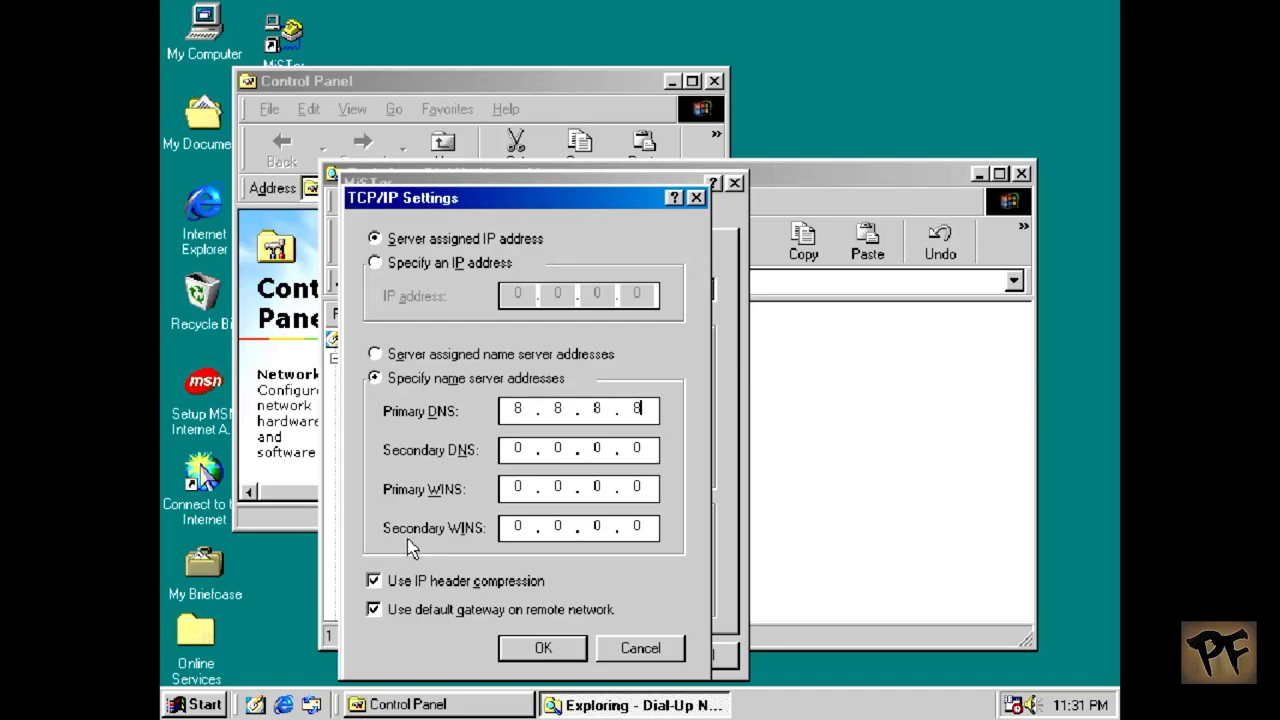
pyautogui.click(514, 655)
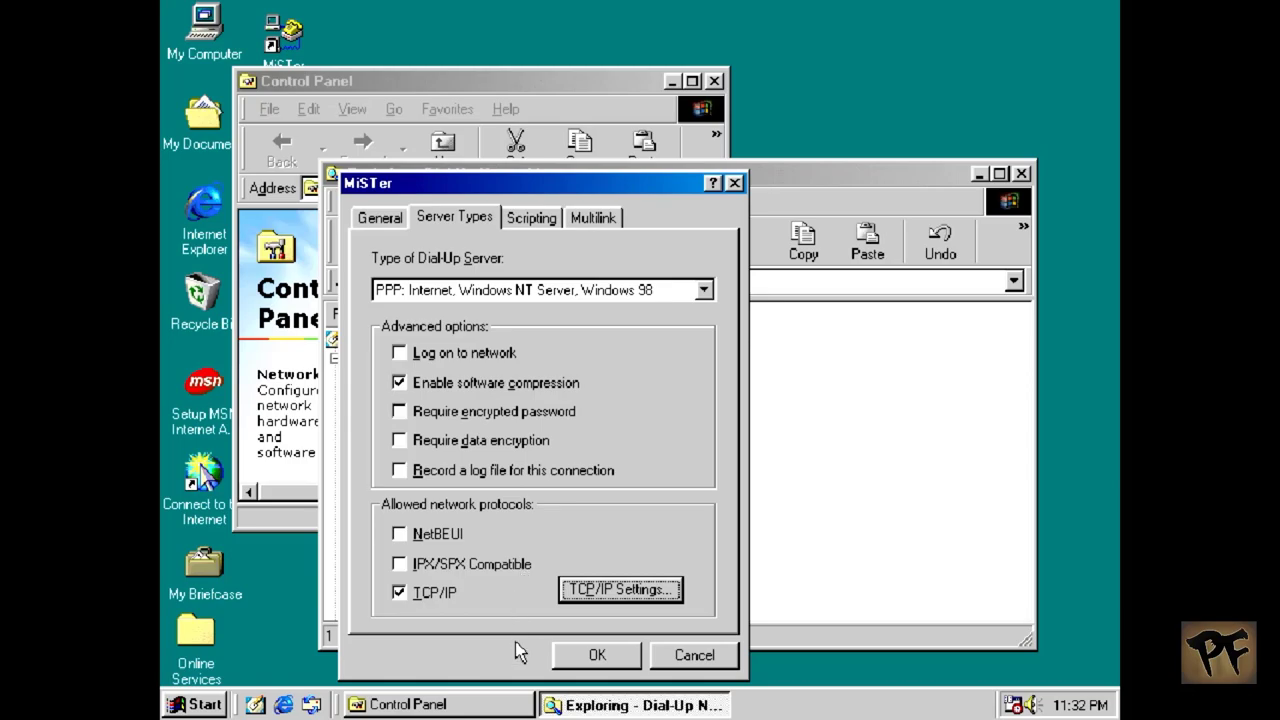
pyautogui.click(563, 662)
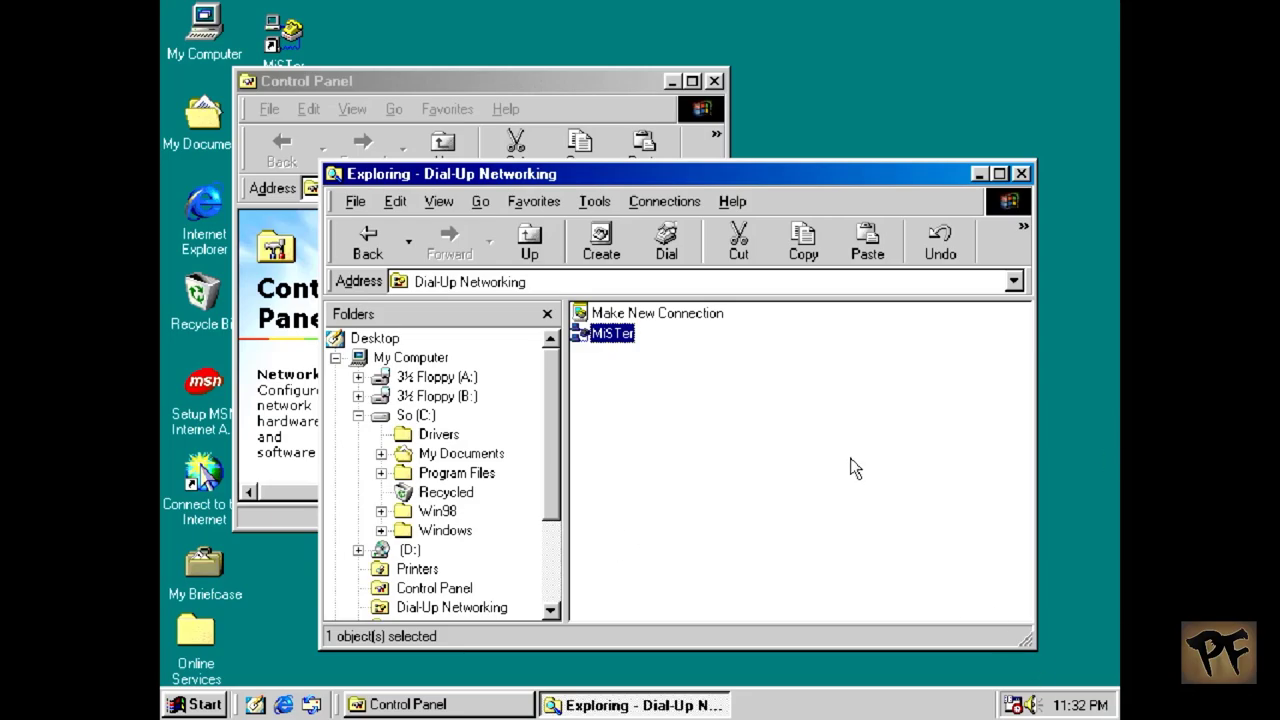
pyautogui.press('F12')
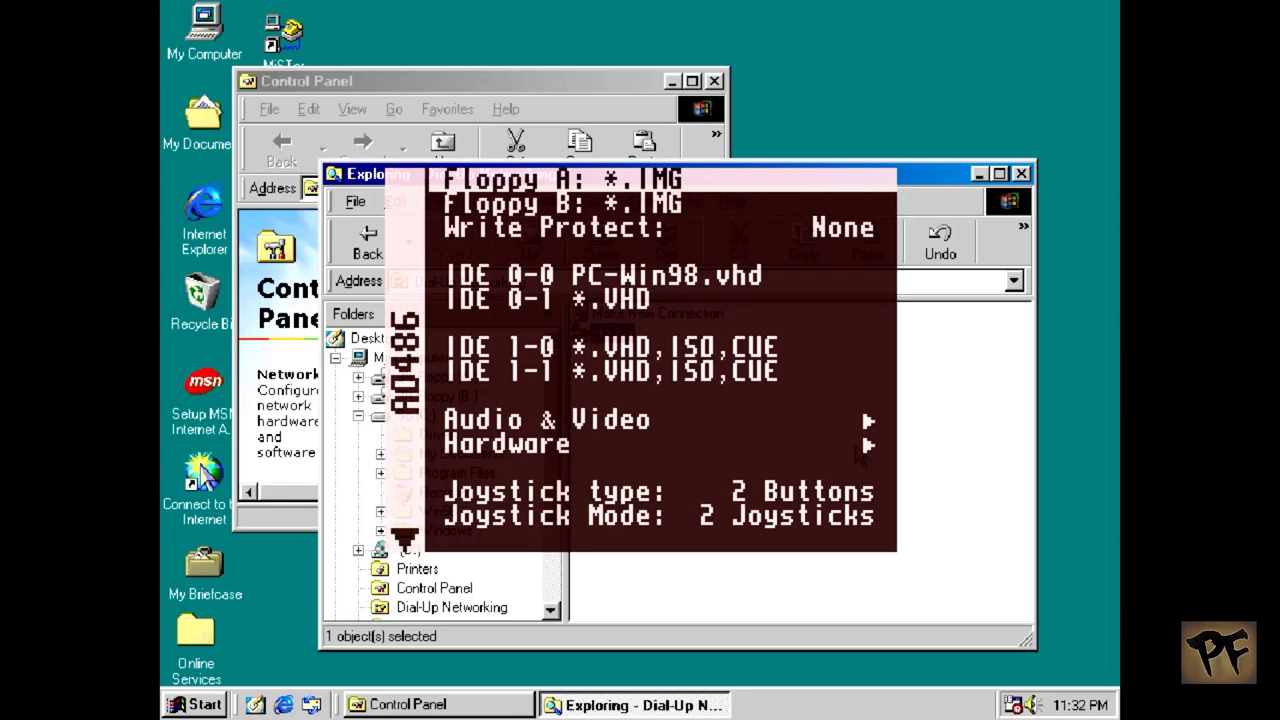
pyautogui.press('Down')
pyautogui.press('Down')
pyautogui.press('Down')
pyautogui.press('Down')
pyautogui.press('Down')
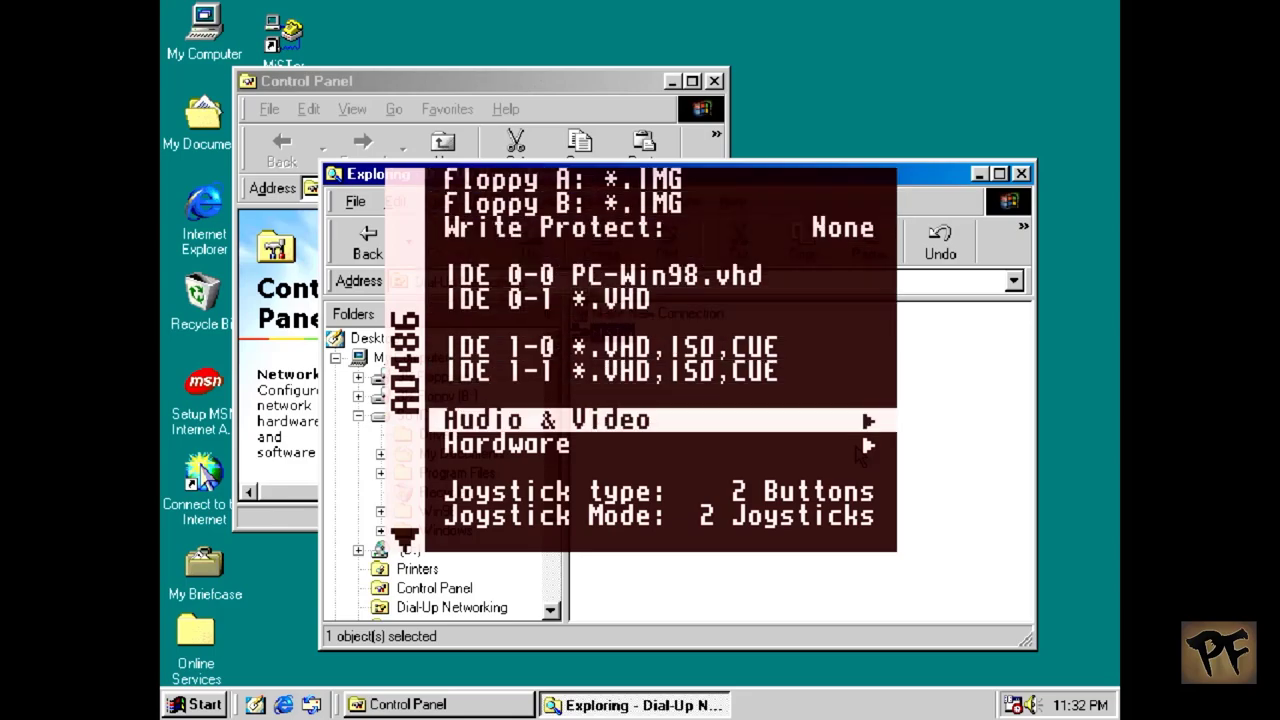
pyautogui.press('Return')
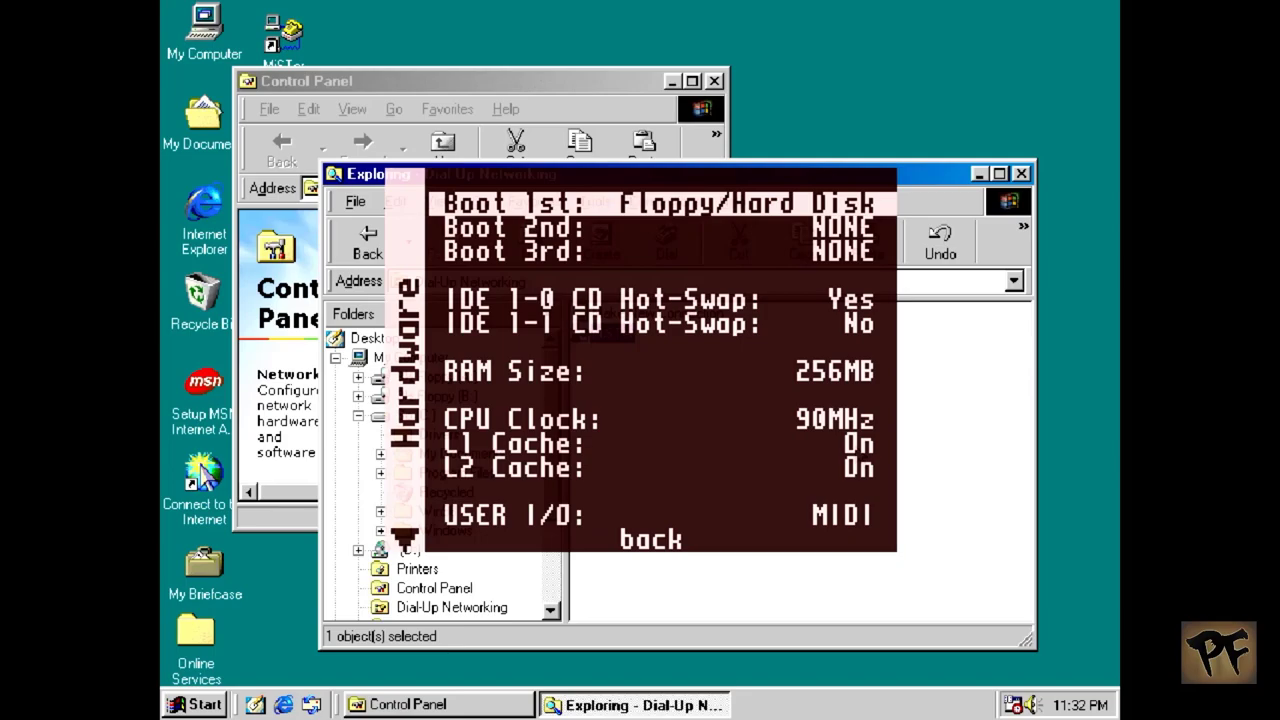
pyautogui.press('Down')
pyautogui.press('Down')
pyautogui.press('Down')
pyautogui.press('Down')
pyautogui.press('Down')
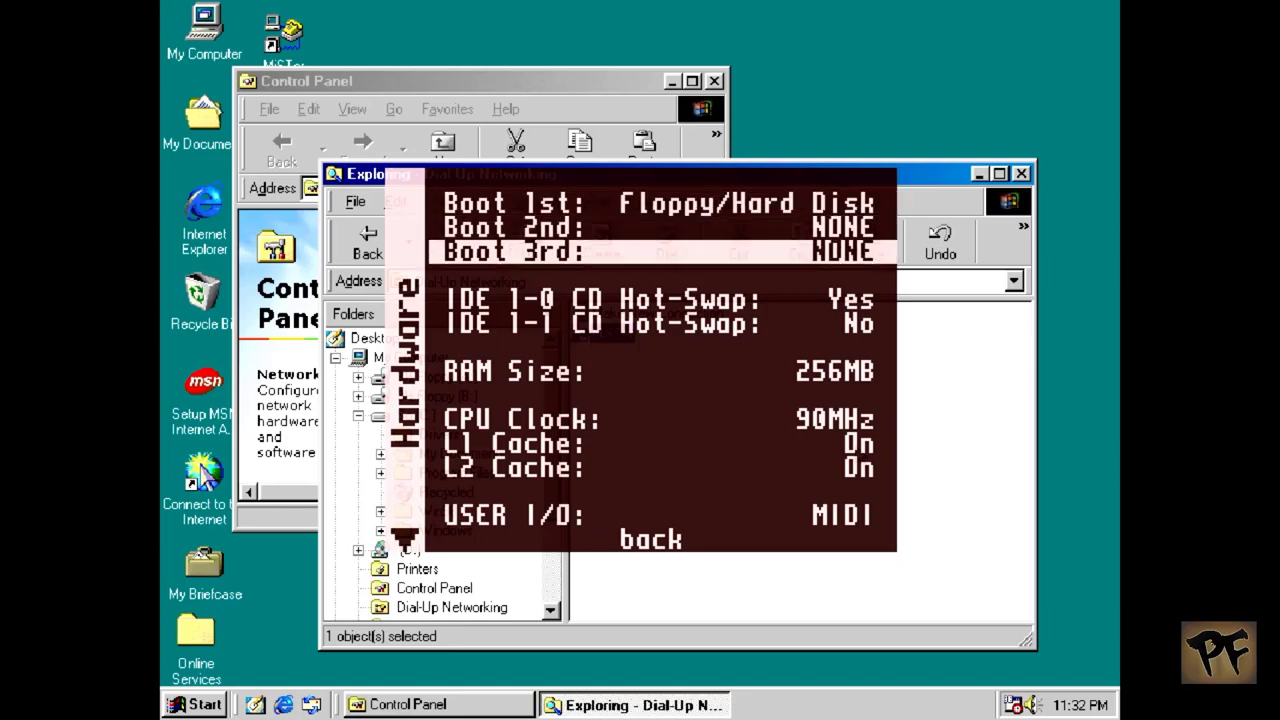
pyautogui.press('Down')
pyautogui.press('Down')
pyautogui.press('Down')
pyautogui.press('Down')
pyautogui.press('Down')
pyautogui.press('Down')
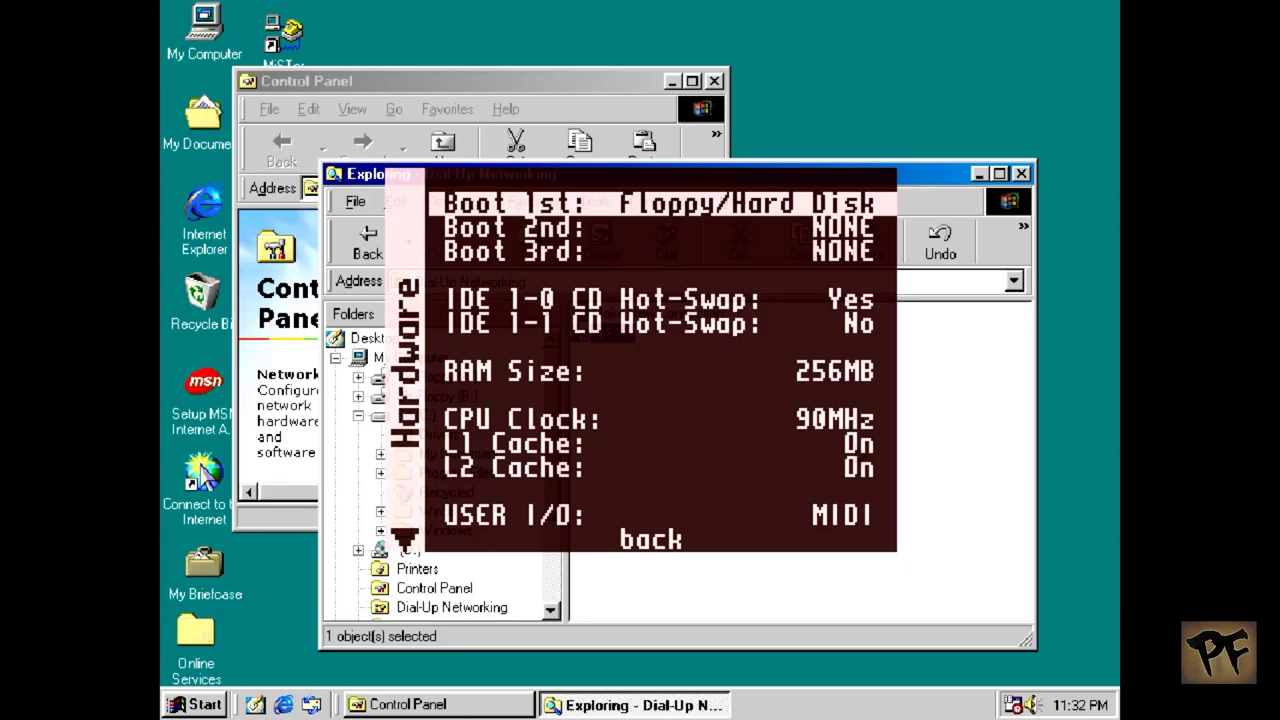
pyautogui.press('F12')
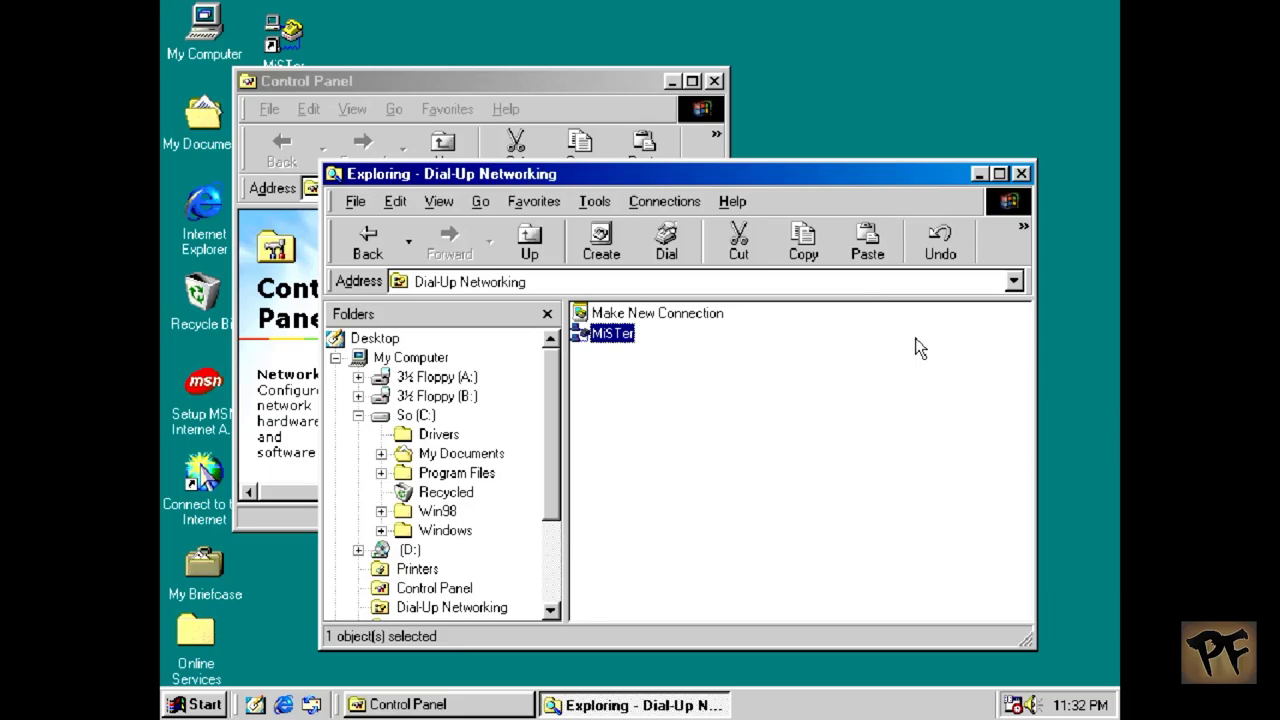
pyautogui.press('F12')
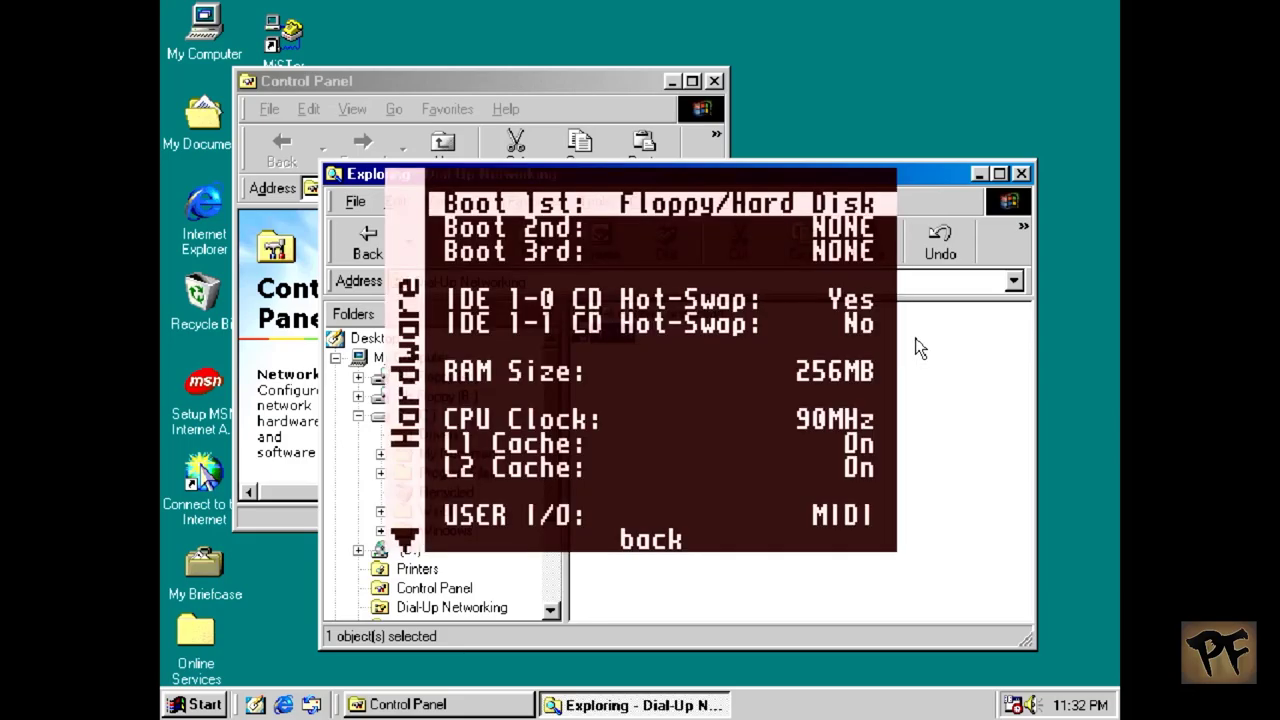
# Step: In the ao486 OSD, set the System menu's UART connection type to PPP
pyautogui.press('Up')
pyautogui.press('Return')
pyautogui.press('Down')
pyautogui.press('Down')
pyautogui.press('Down')
pyautogui.press('Down')
pyautogui.press('Down')
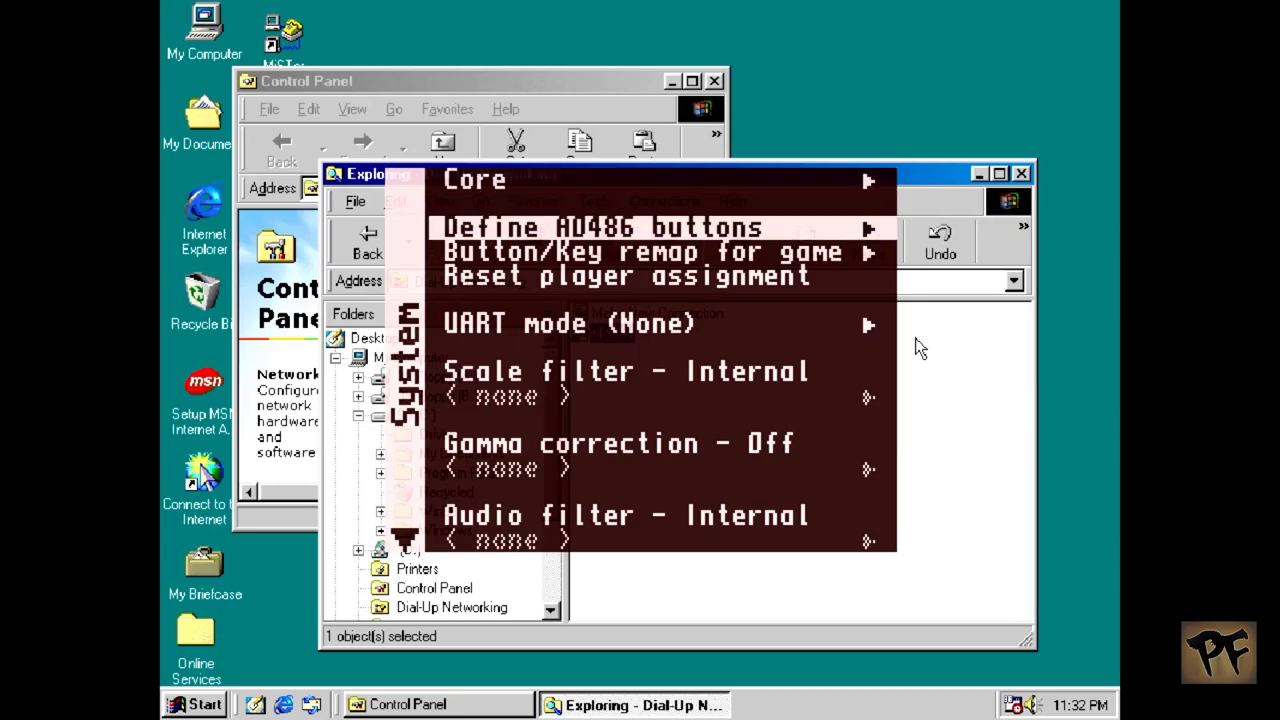
pyautogui.press('Up')
pyautogui.press('Return')
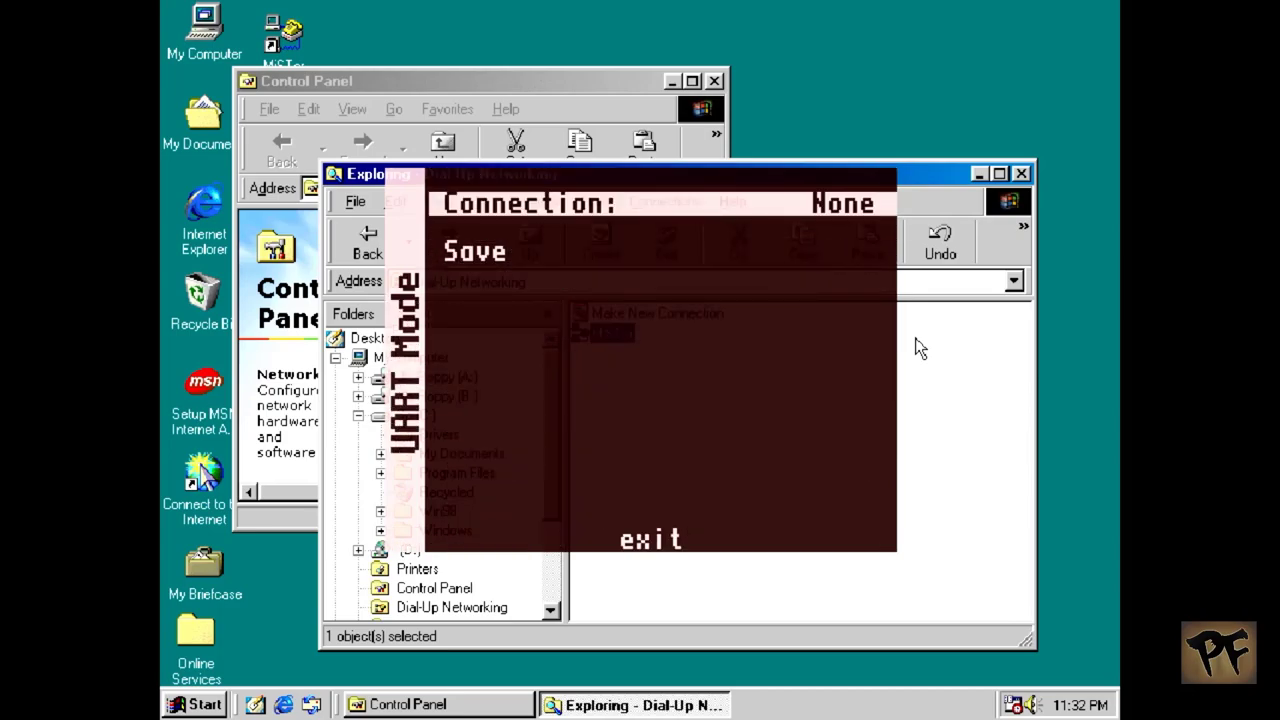
pyautogui.press('Return')
pyautogui.press('Down')
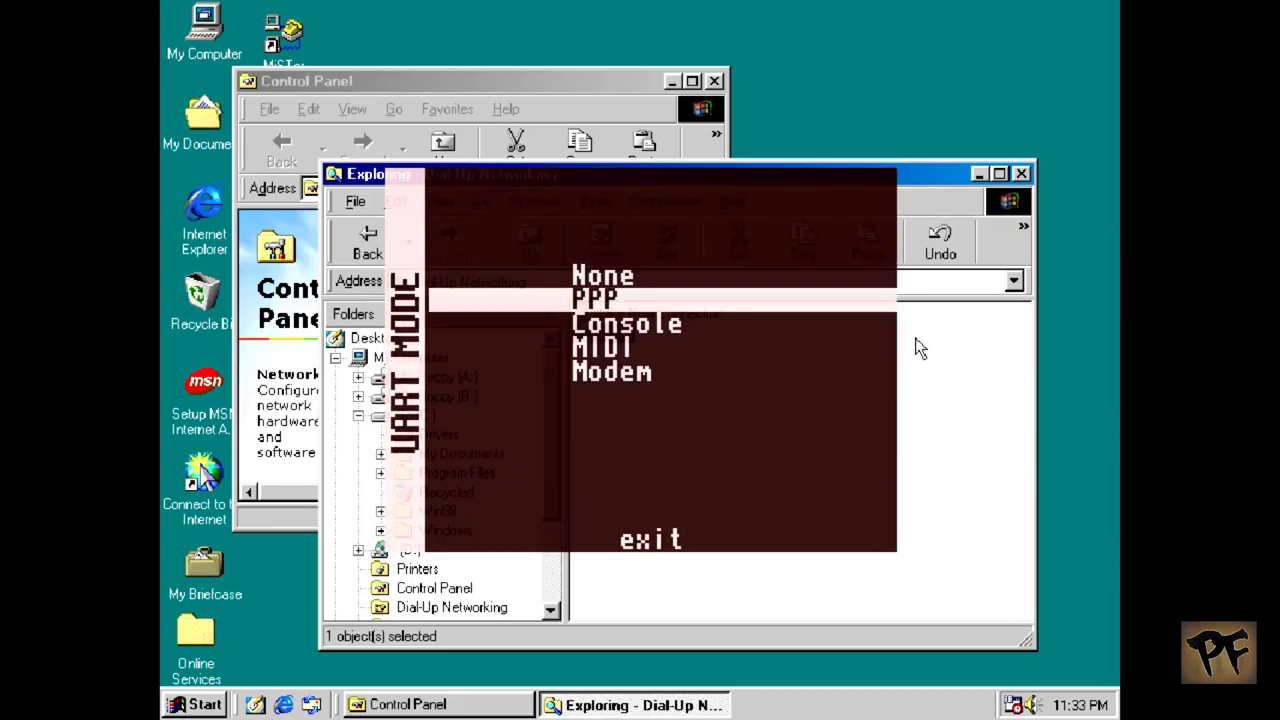
pyautogui.press('Return')
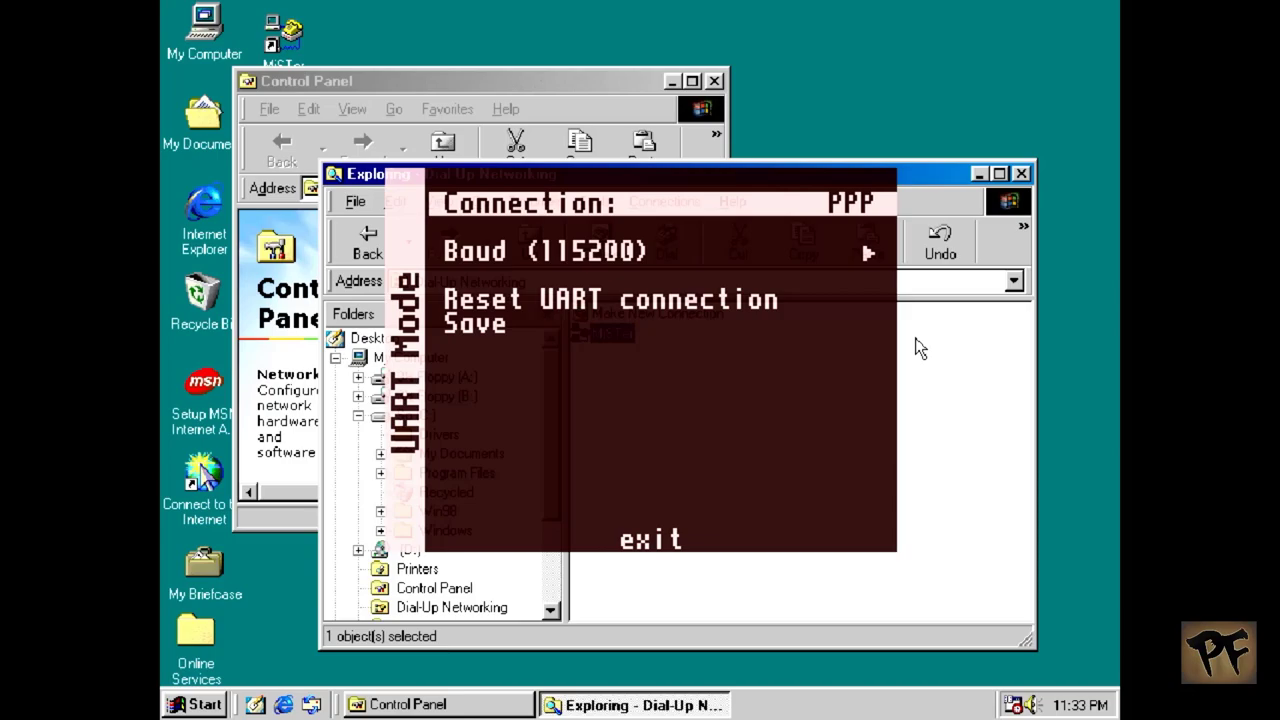
# Step: Back out to the System menu and close the MiSTer OSD
pyautogui.press('Down')
pyautogui.press('Down')
pyautogui.press('Escape')
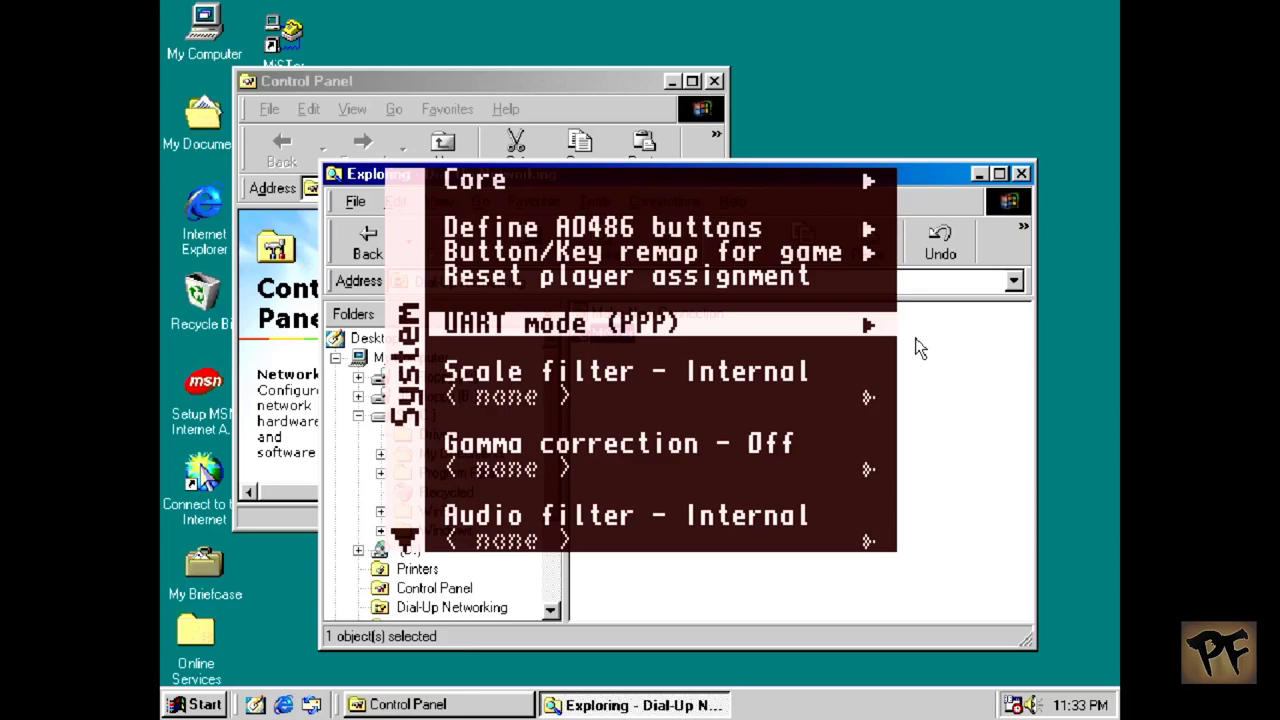
pyautogui.press('Escape')
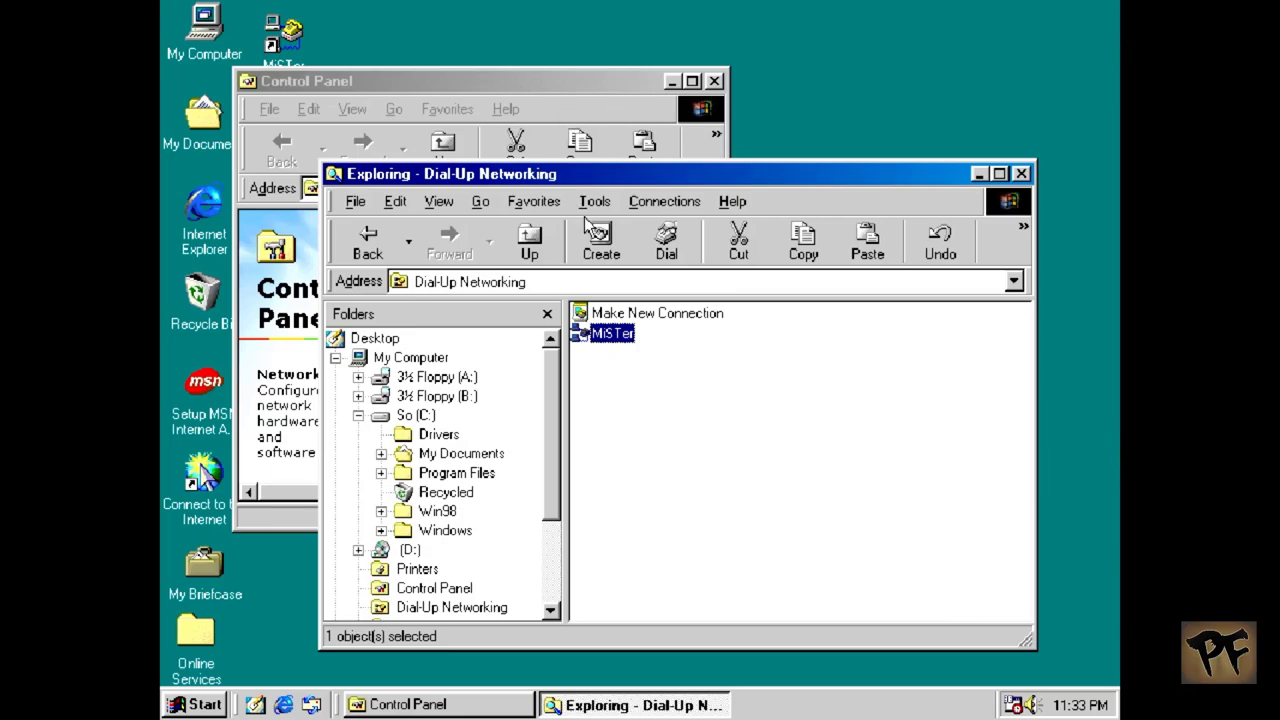
# Step: Dial the MiSTer dial-up connection and dismiss the Connection Established notice
pyautogui.click(292, 45)
pyautogui.press('Return')
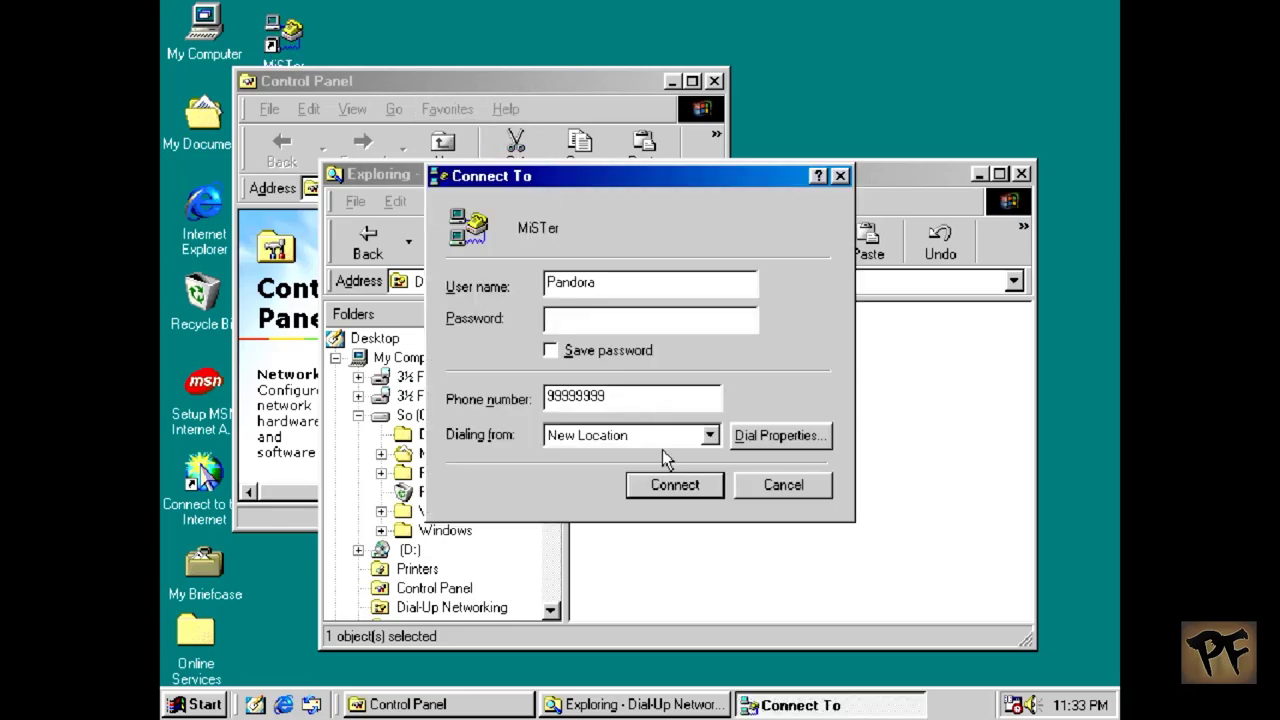
pyautogui.press('Escape')
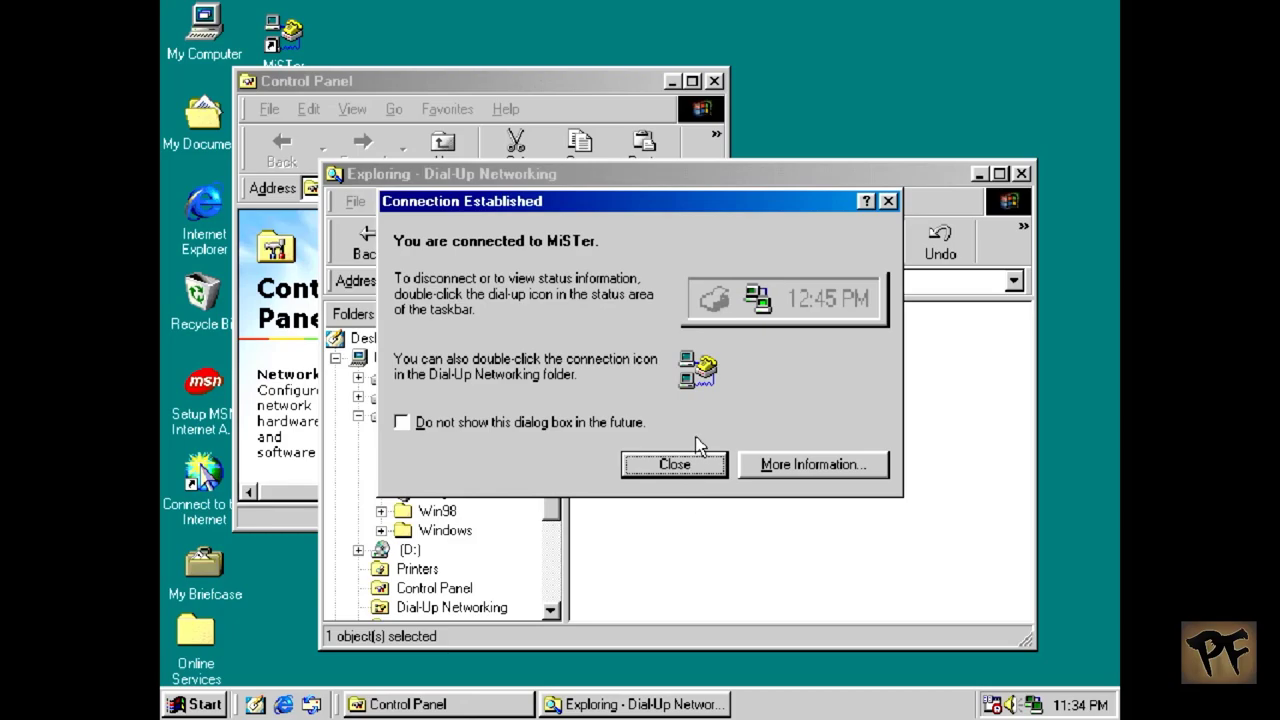
pyautogui.click(698, 462)
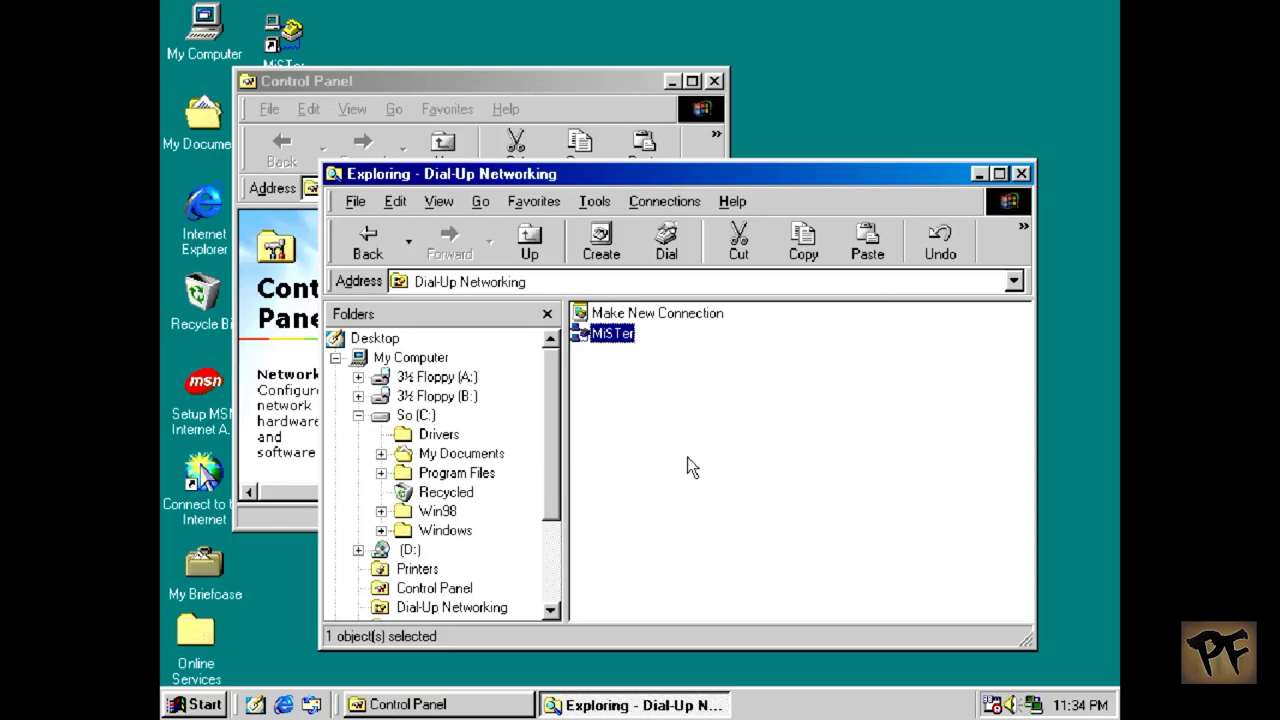
# Step: Open MS-DOS Prompt and run ipconfig, showing address 192.168.15.254
pyautogui.click(200, 704)
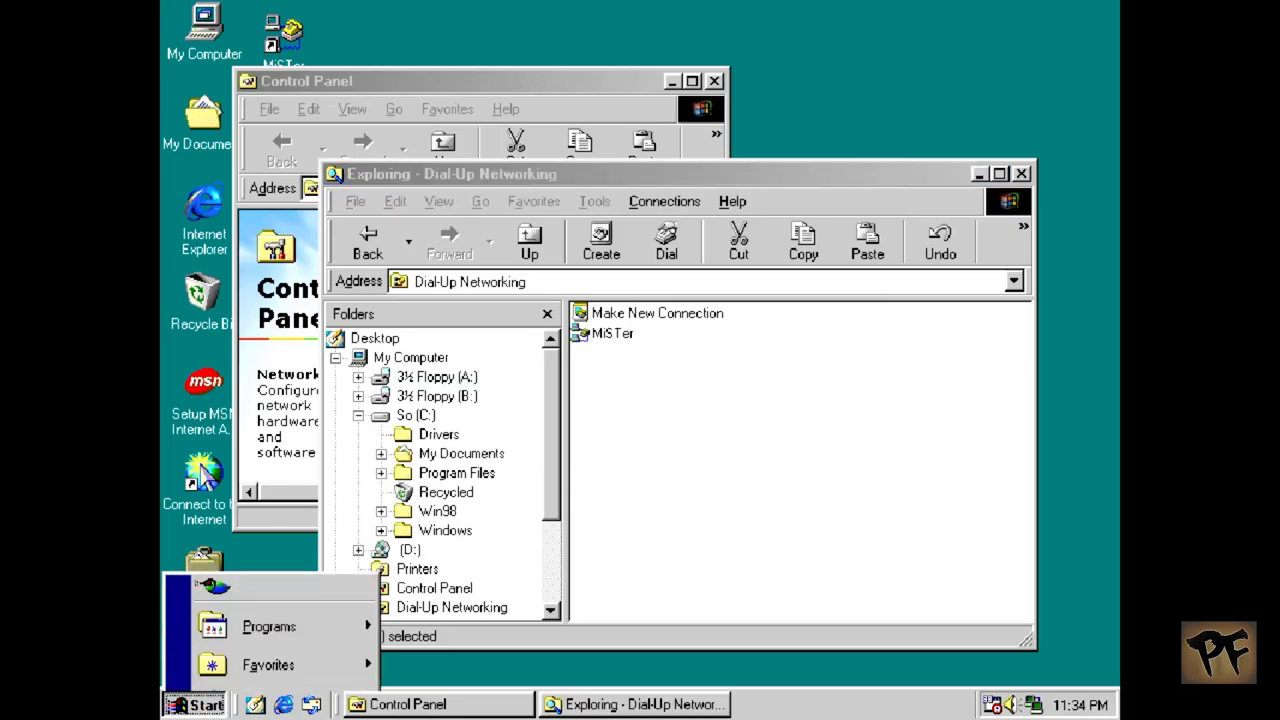
pyautogui.moveTo(330, 360)
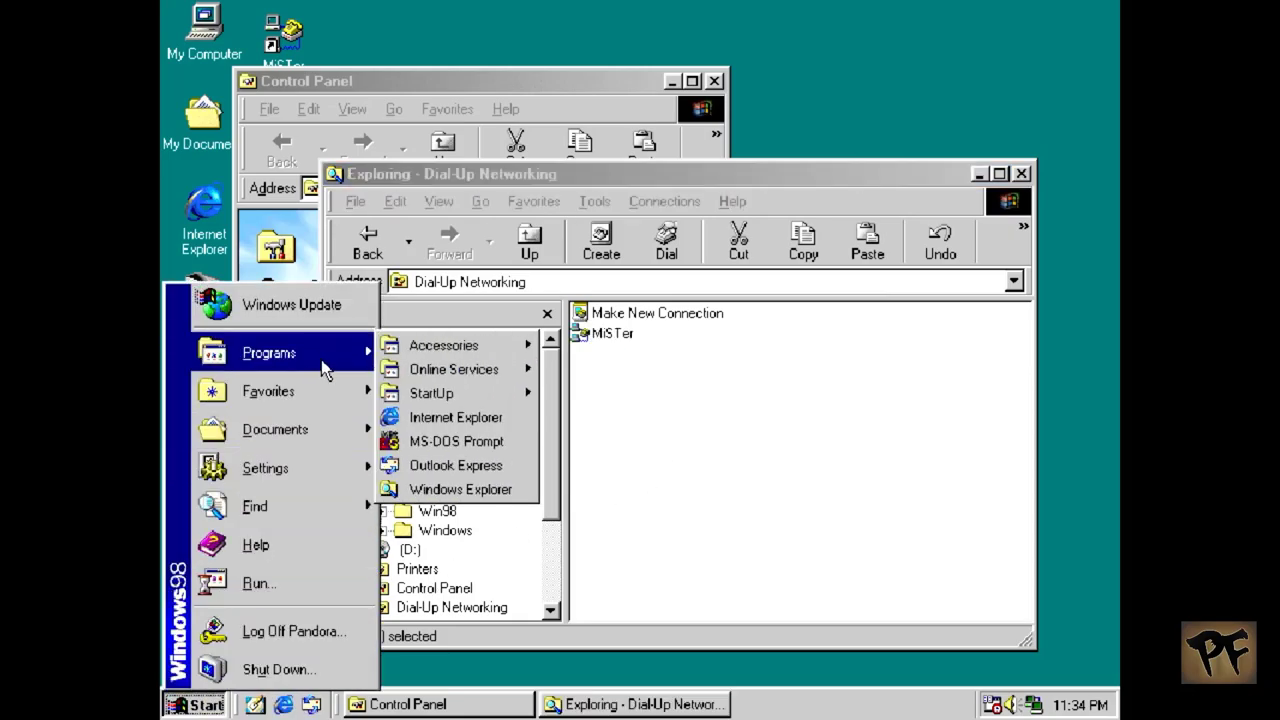
pyautogui.click(448, 450)
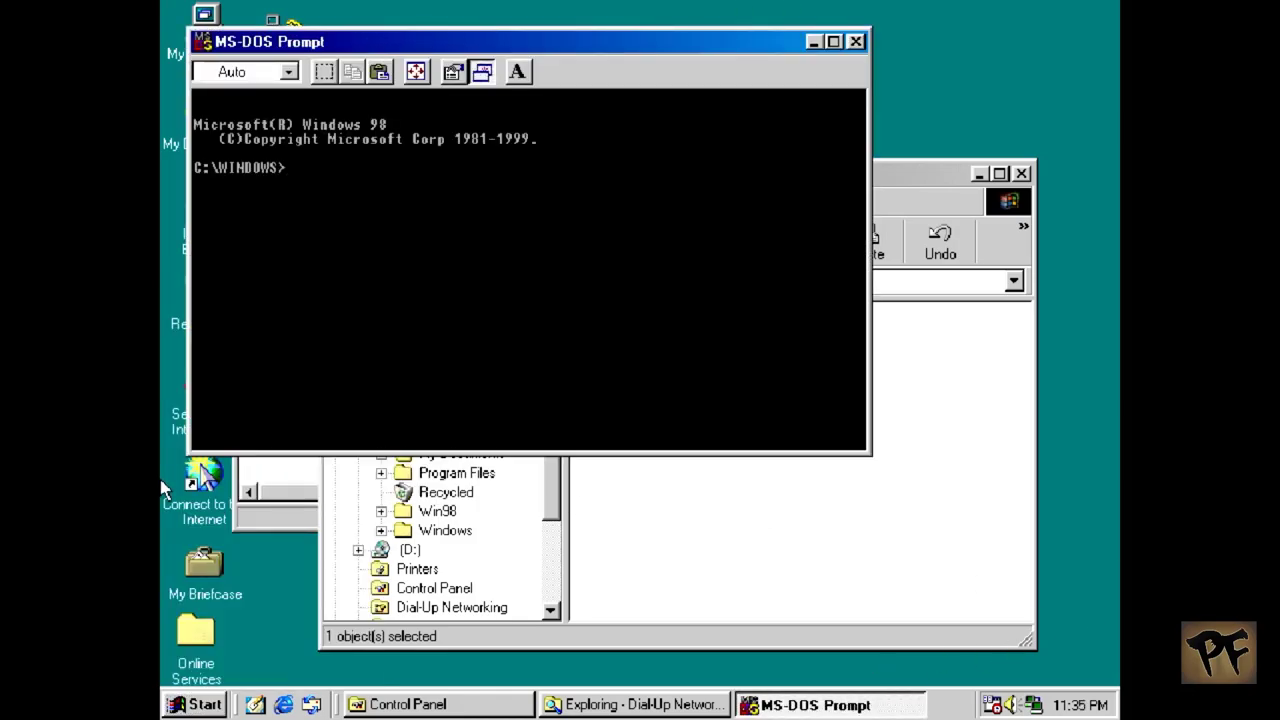
pyautogui.write('ipconfig')
pyautogui.press('Return')
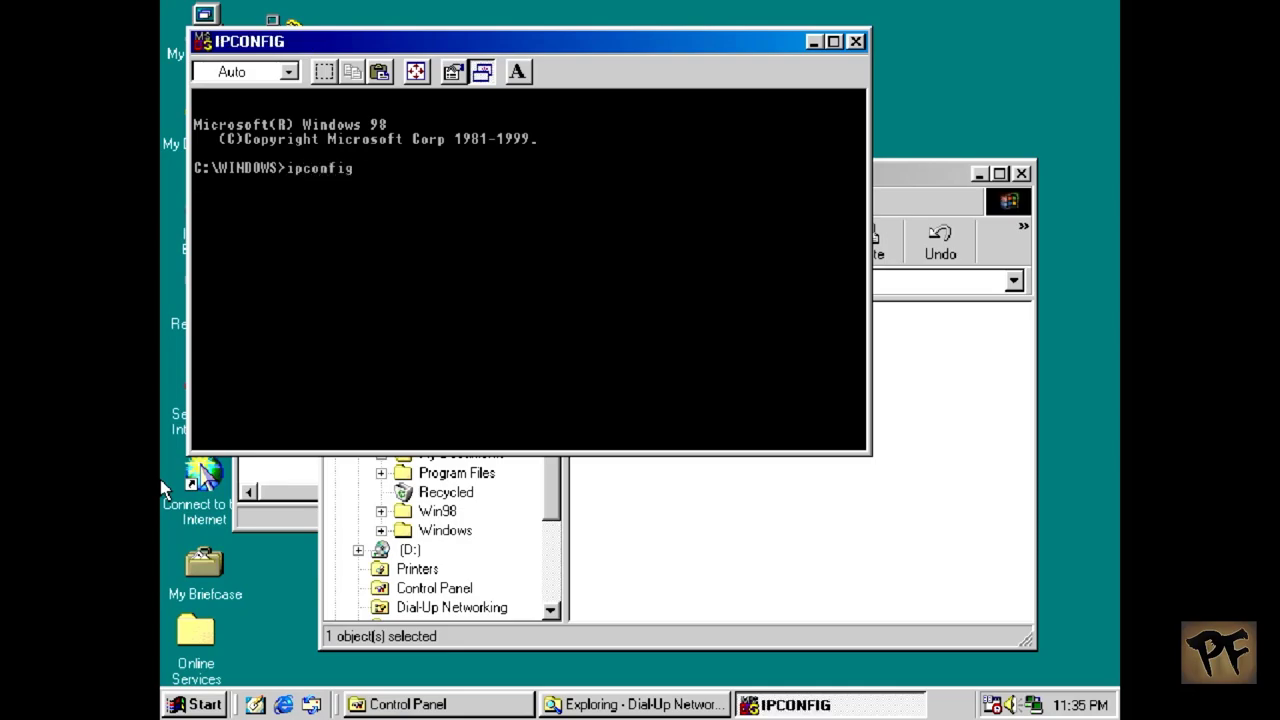
pyautogui.write('ping www.google.')
pyautogui.press('BackSpace')
pyautogui.press('BackSpace')
pyautogui.write('e.com')
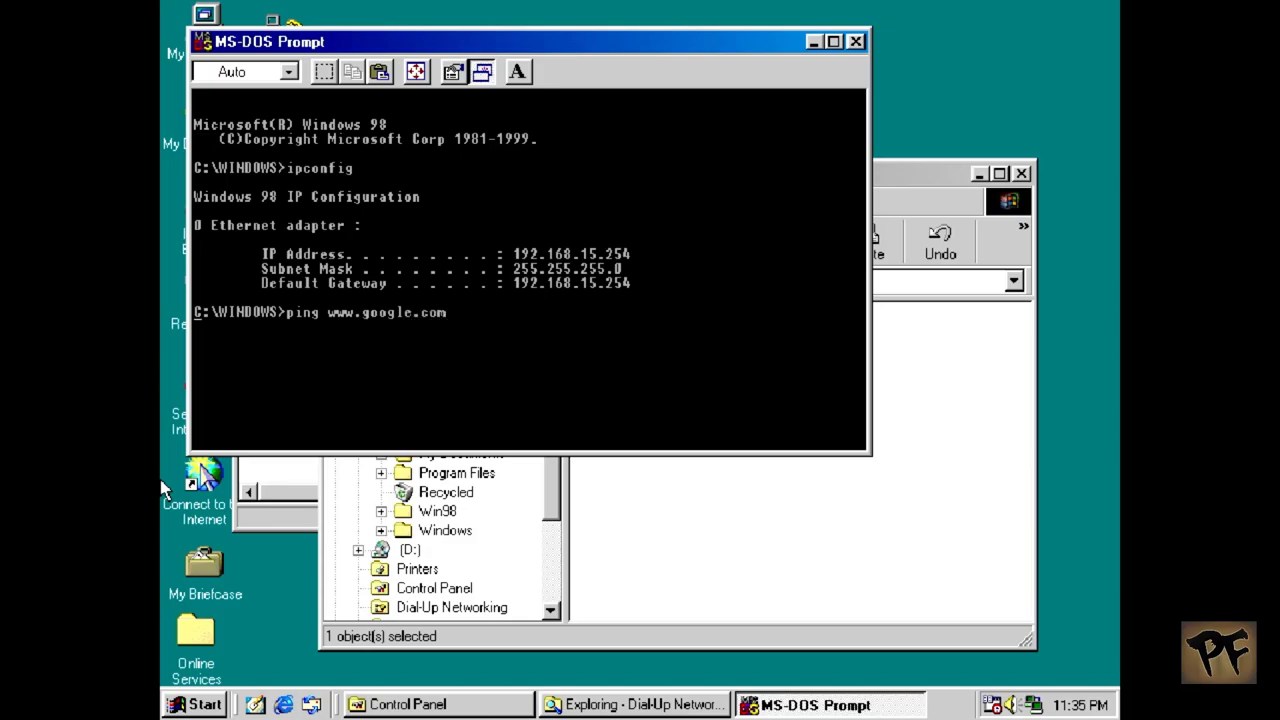
pyautogui.press('Return')
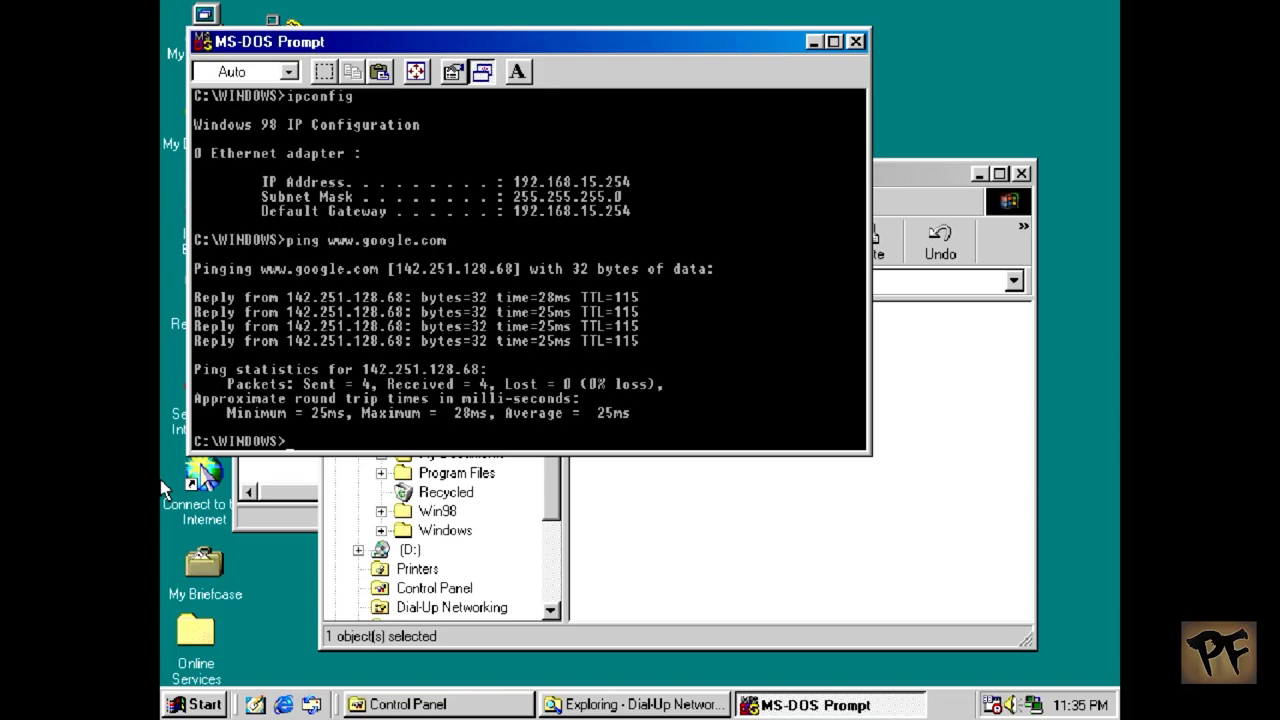
pyautogui.write('exit')
pyautogui.press('Return')
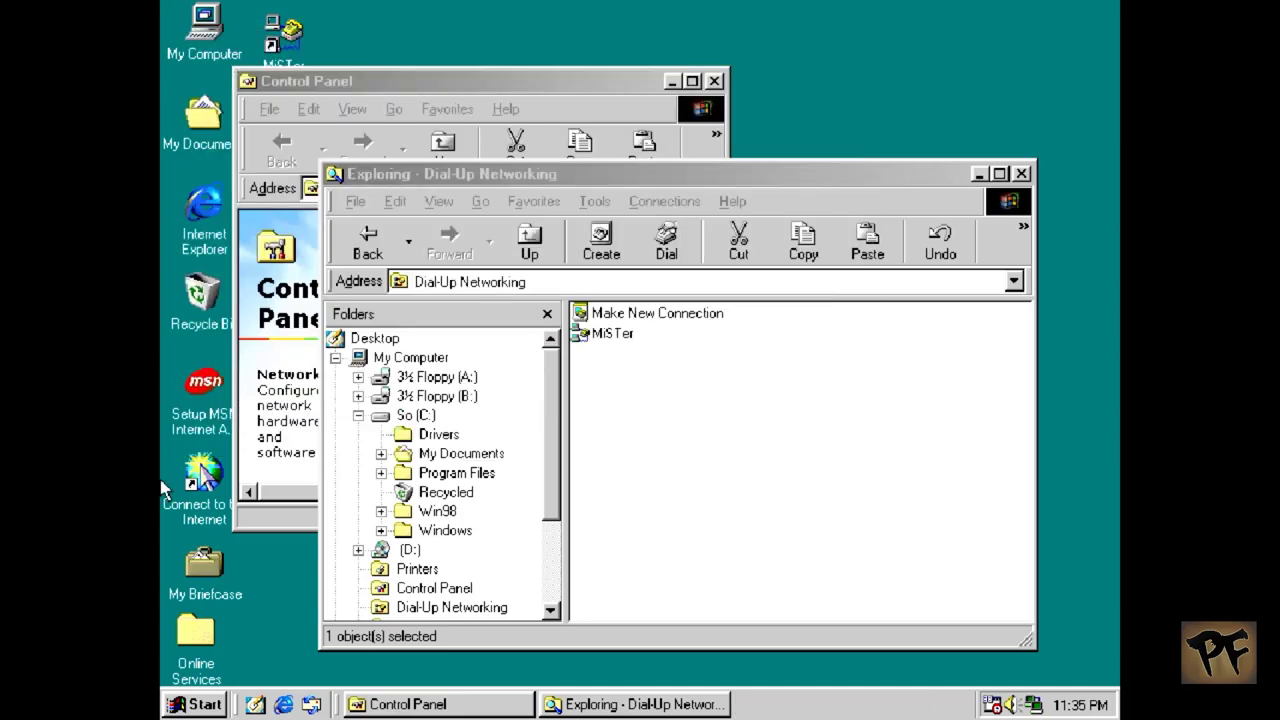
# Step: Close the Dial-Up Networking and Control Panel windows
pyautogui.hotkey('alt', 'Tab')
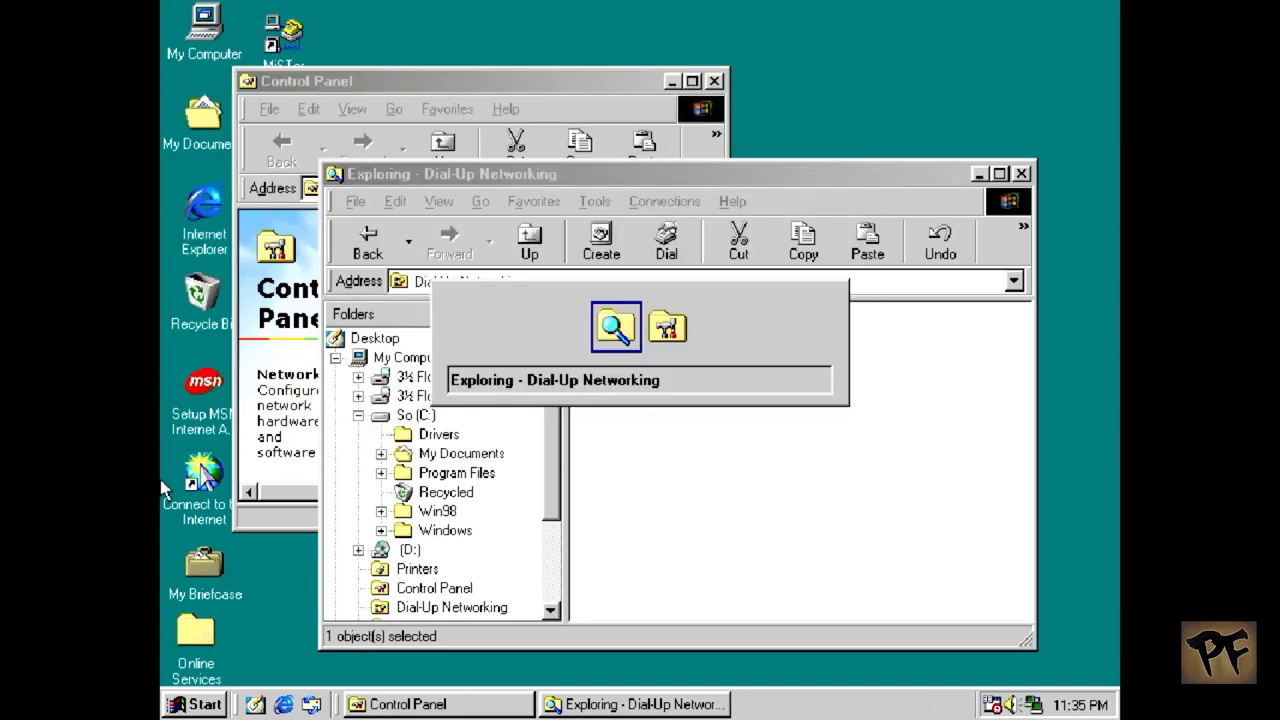
pyautogui.hotkey('alt', 'F4')
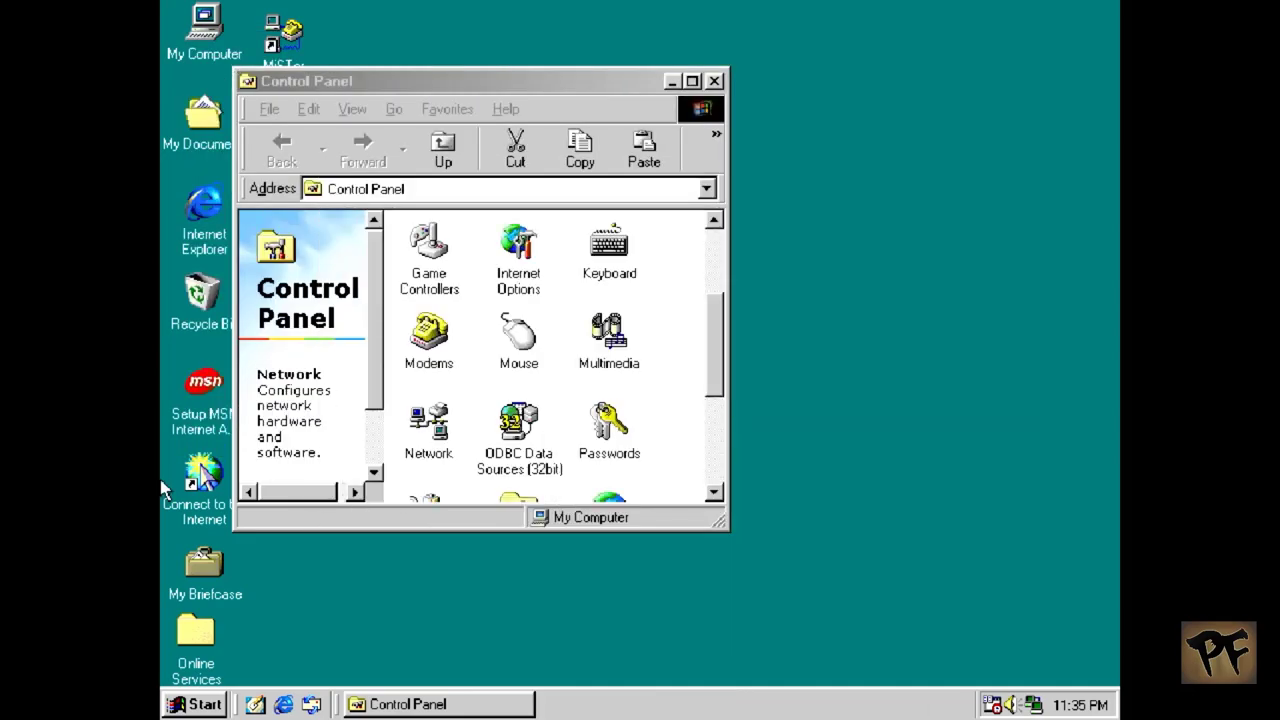
pyautogui.hotkey('alt', 'F4')
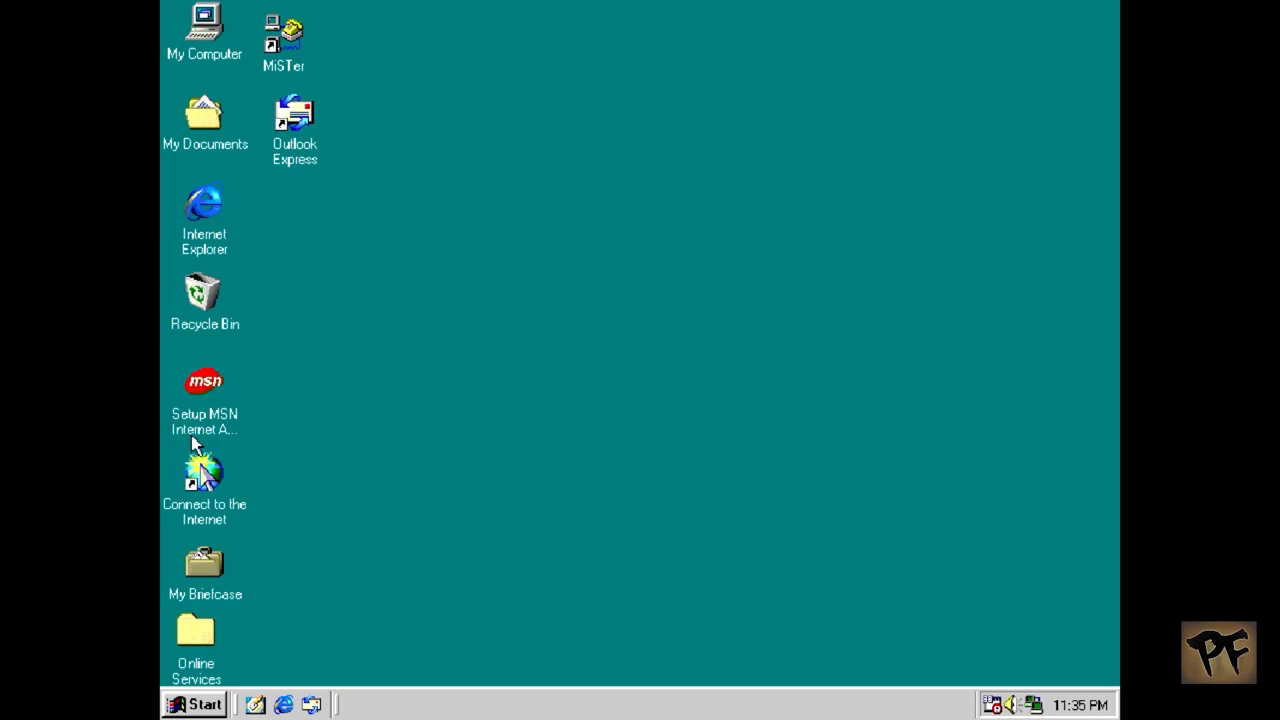
pyautogui.doubleClick(200, 205)
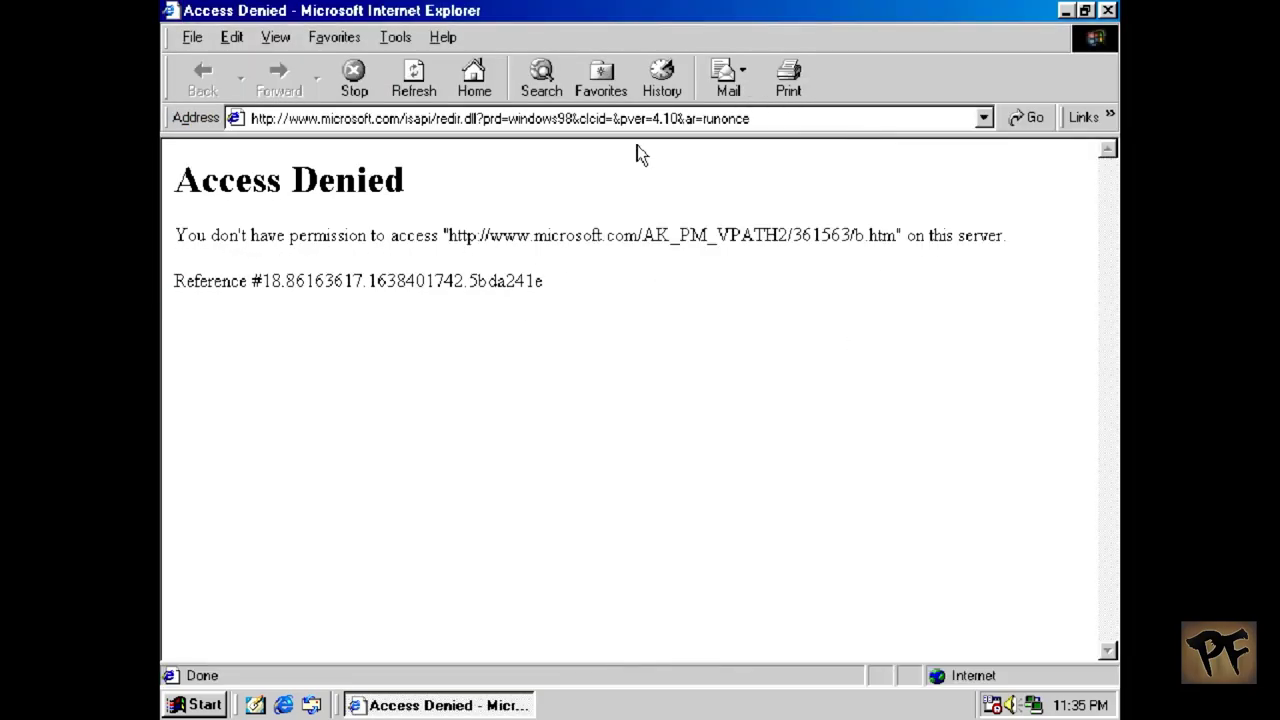
pyautogui.click(648, 118)
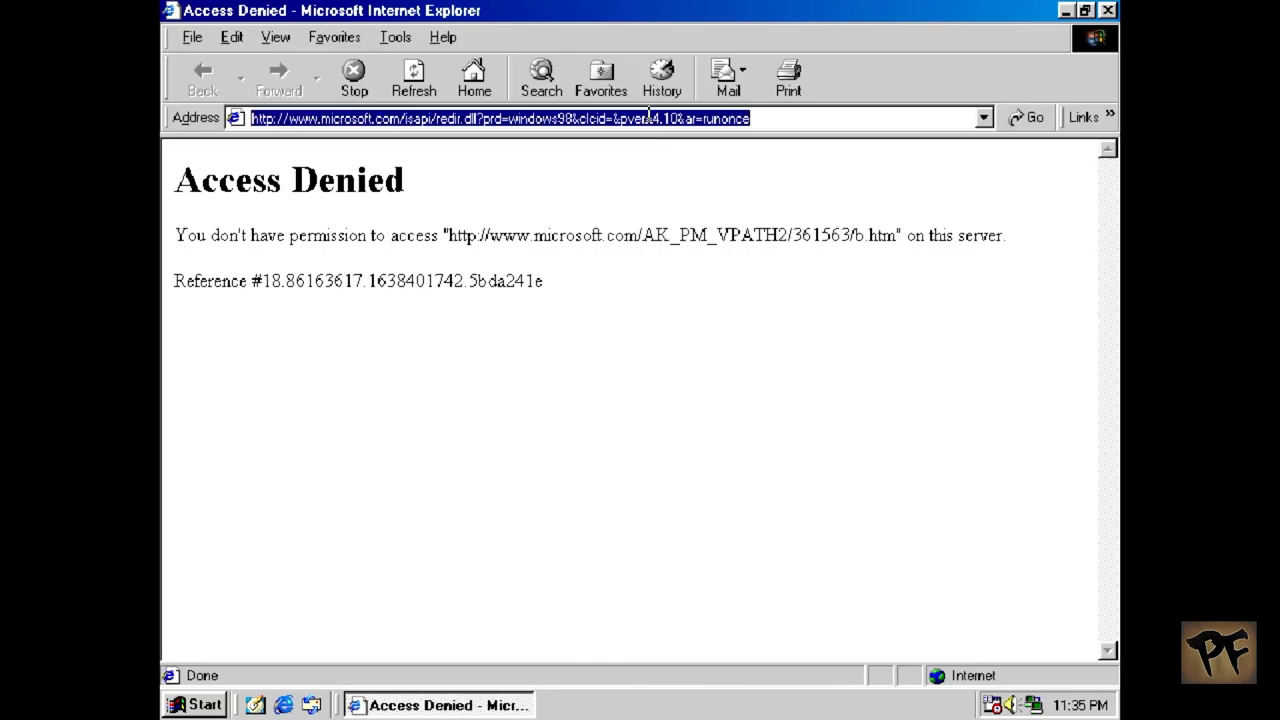
pyautogui.write('www.')
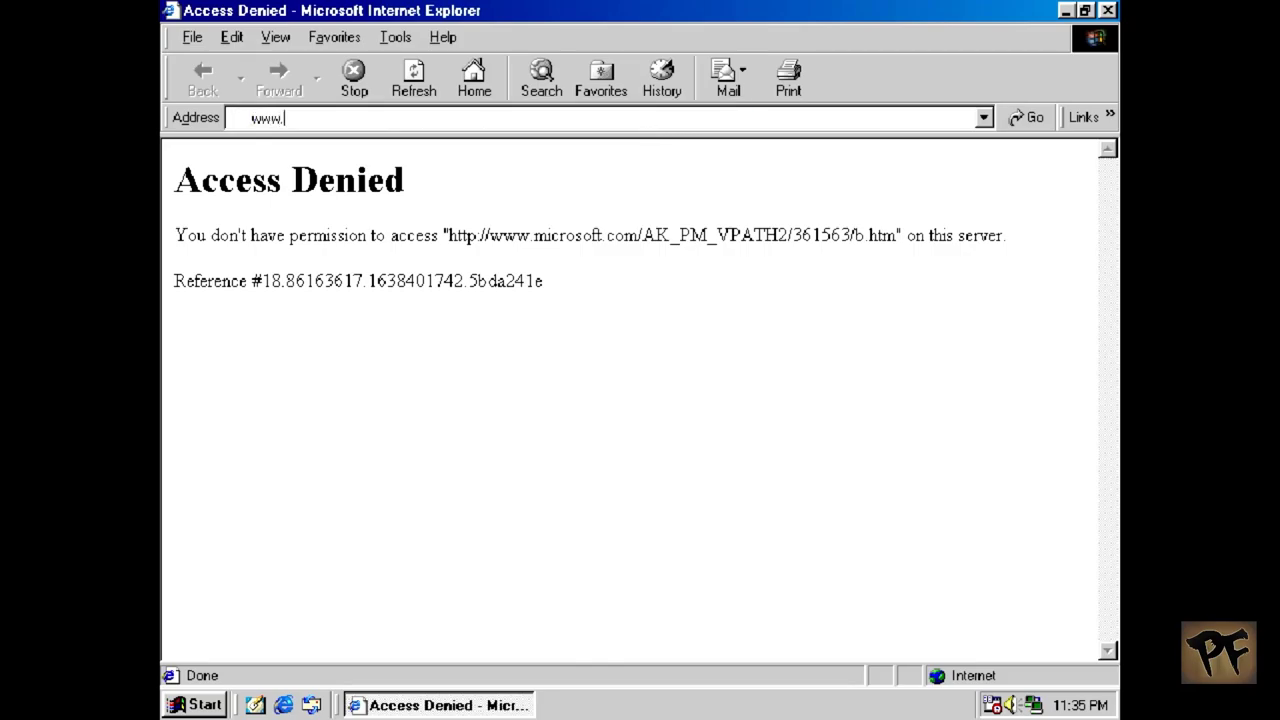
pyautogui.write('duckduckgo.com')
pyautogui.press('Return')
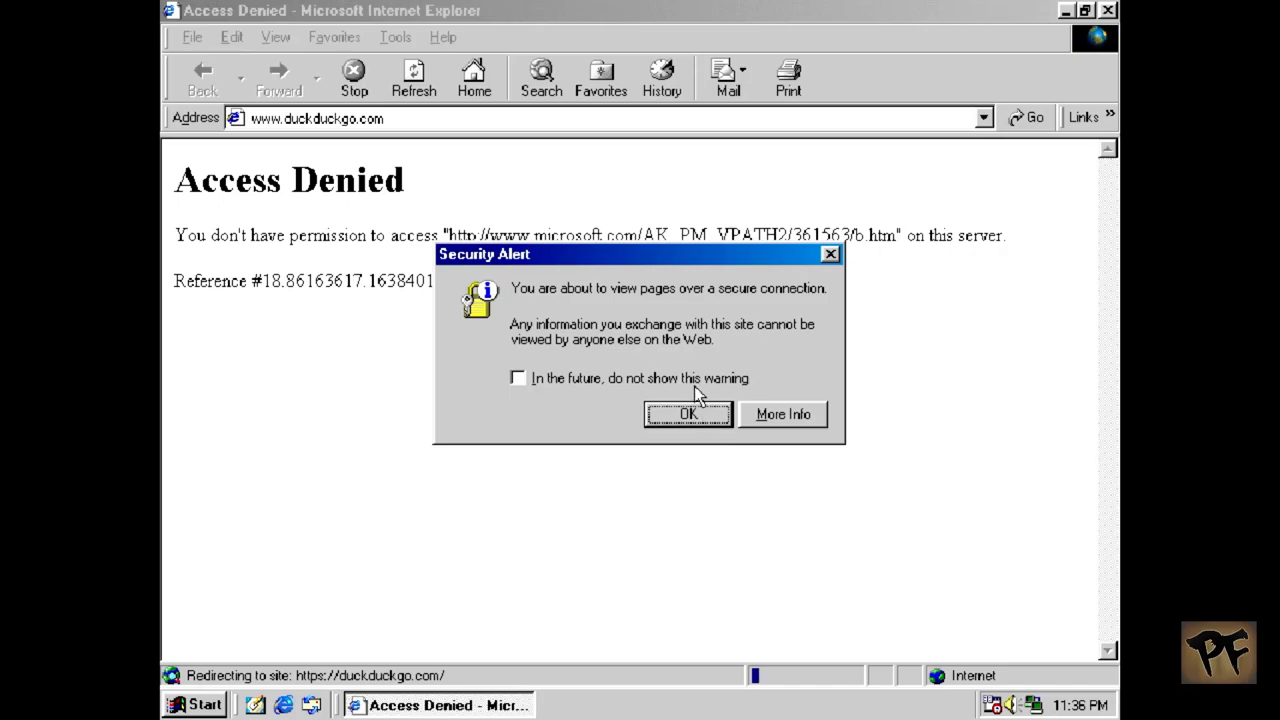
pyautogui.click(542, 377)
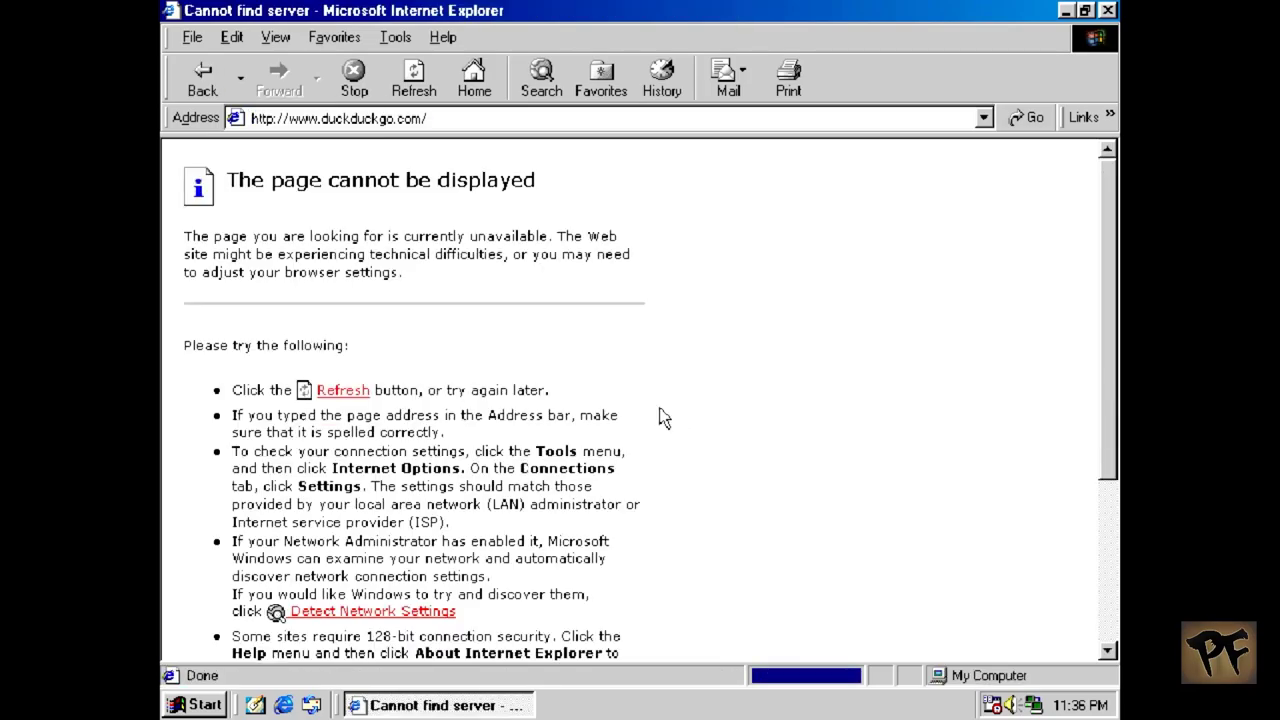
pyautogui.click(477, 126)
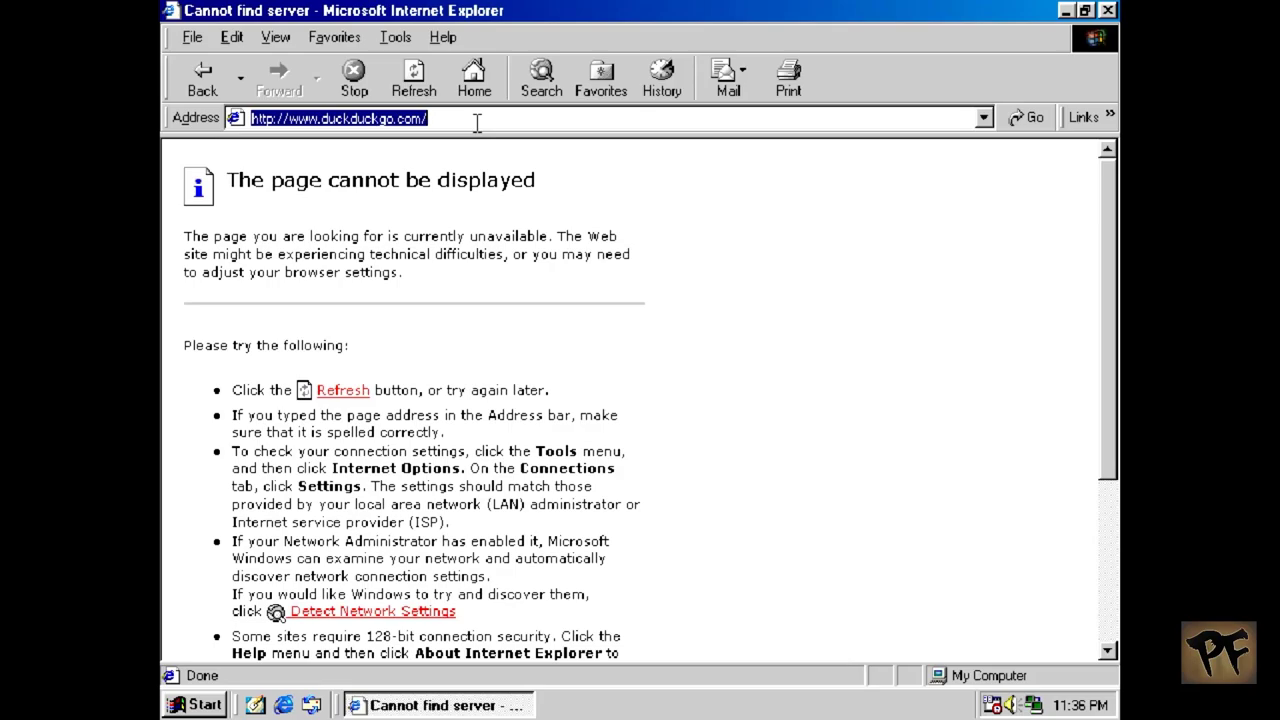
pyautogui.write('www.how2secur')
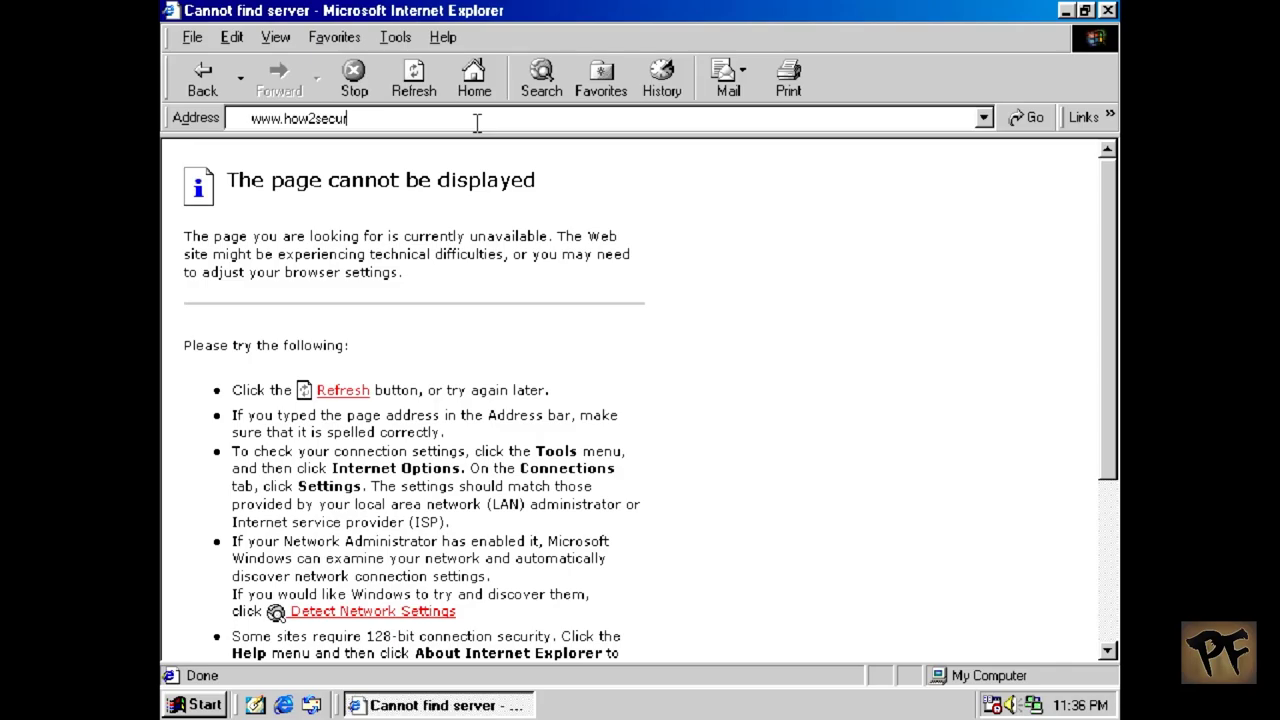
pyautogui.write('ity.com.br')
pyautogui.press('Return')
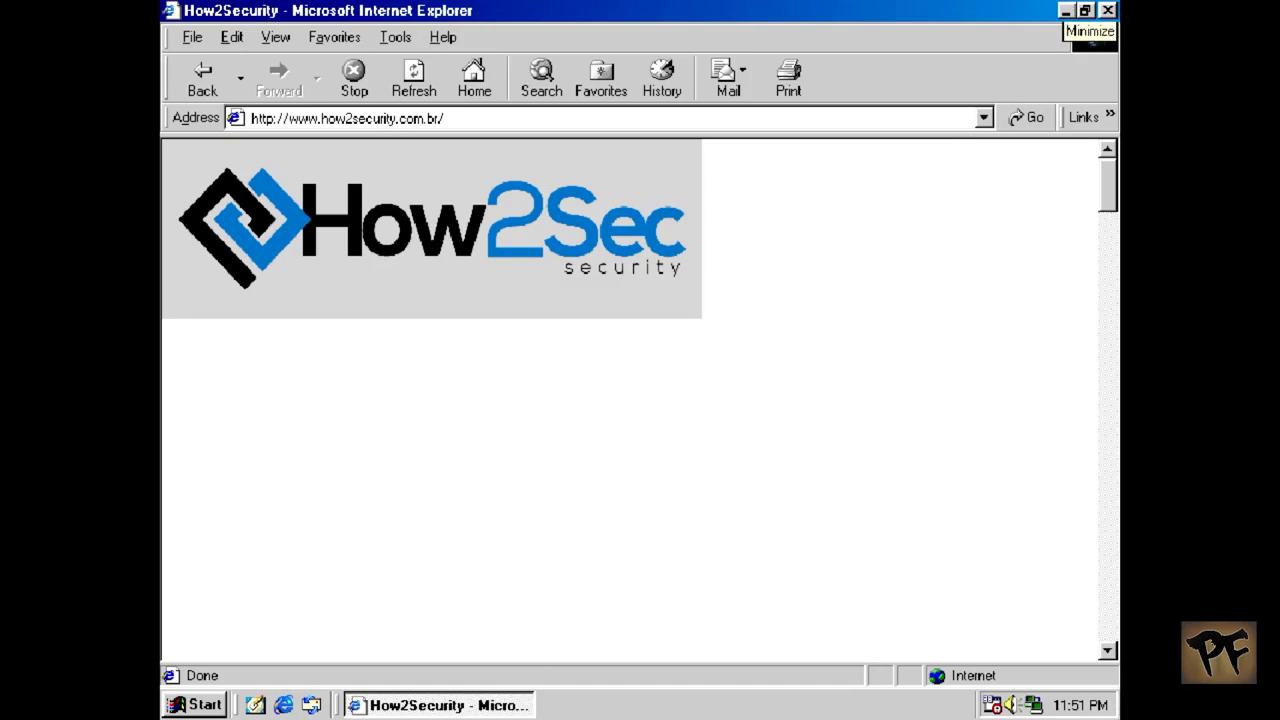
pyautogui.click(1108, 10)
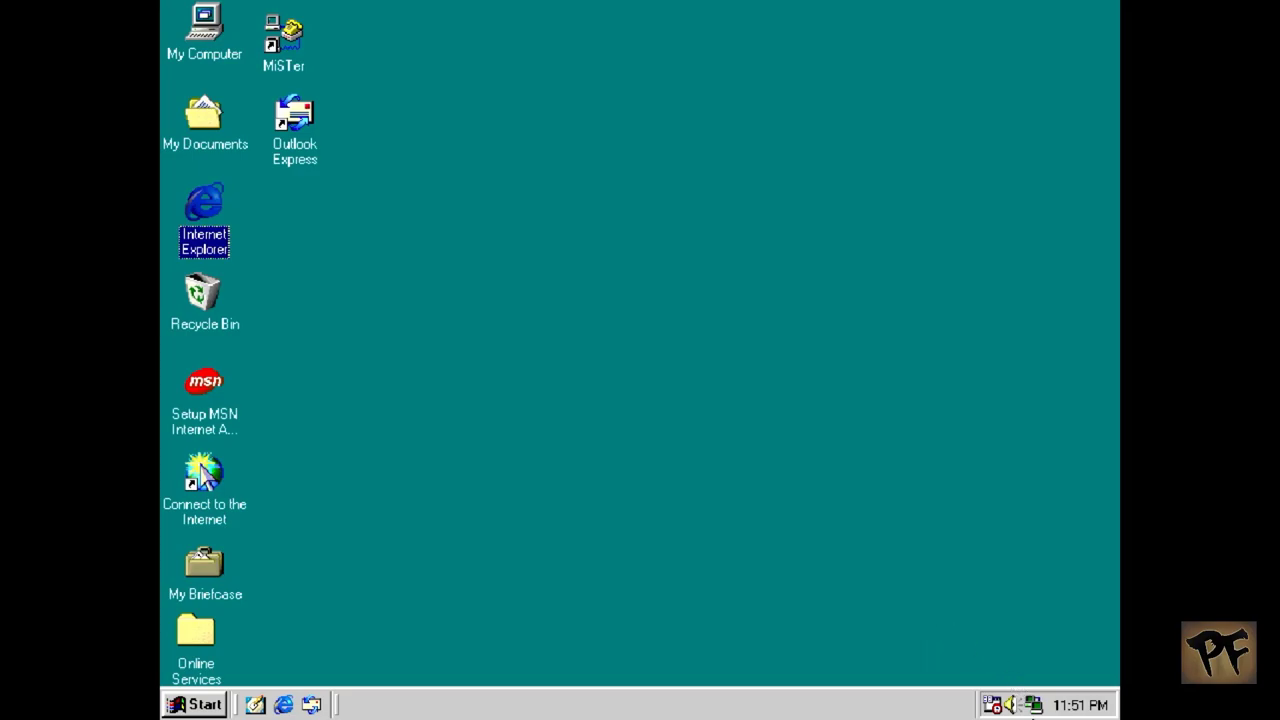
# Step: Disconnect the MiSTer dial-up connection and launch Windows Explorer from Start > Programs
pyautogui.doubleClick(1035, 707)
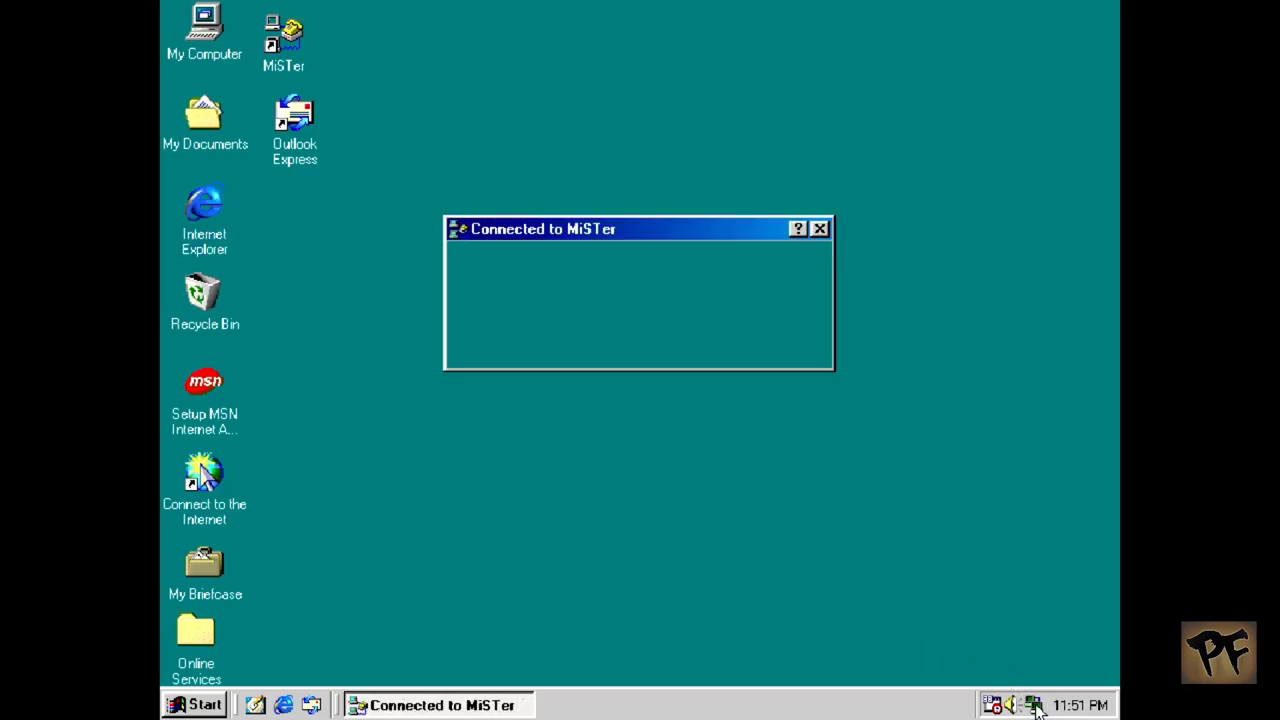
pyautogui.click(736, 309)
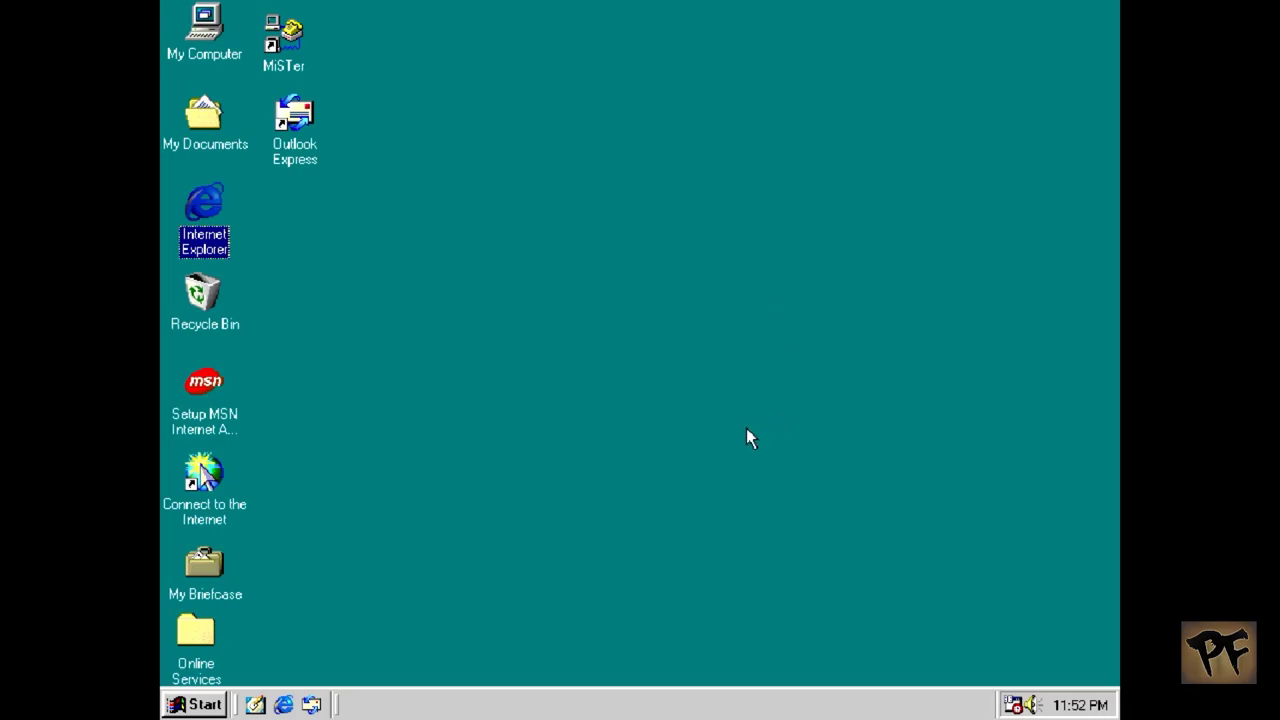
pyautogui.click(193, 705)
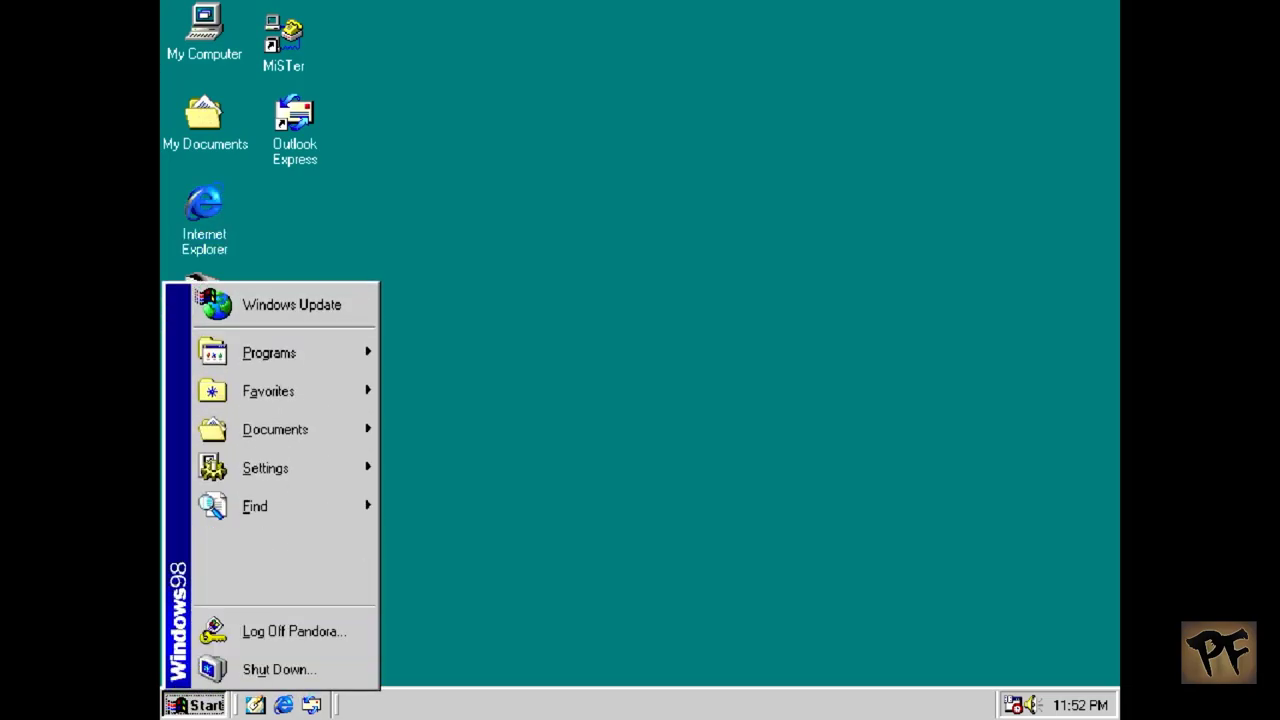
pyautogui.moveTo(368, 352)
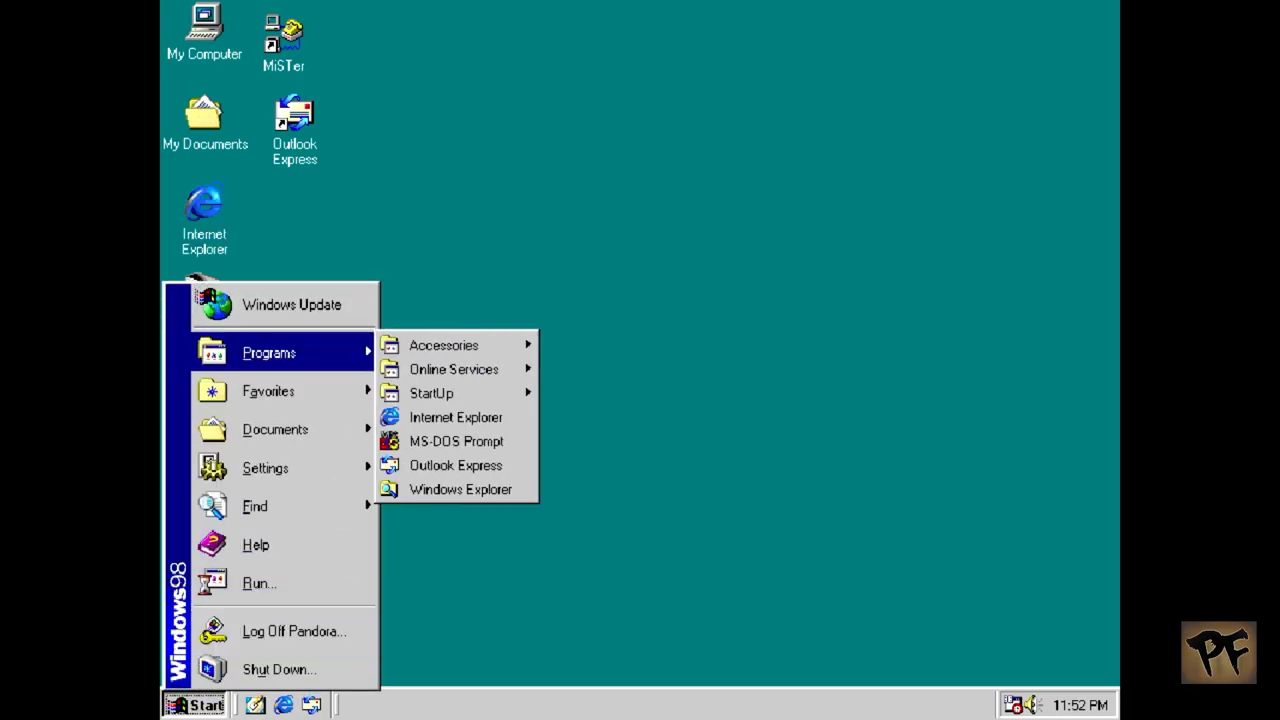
pyautogui.click(460, 489)
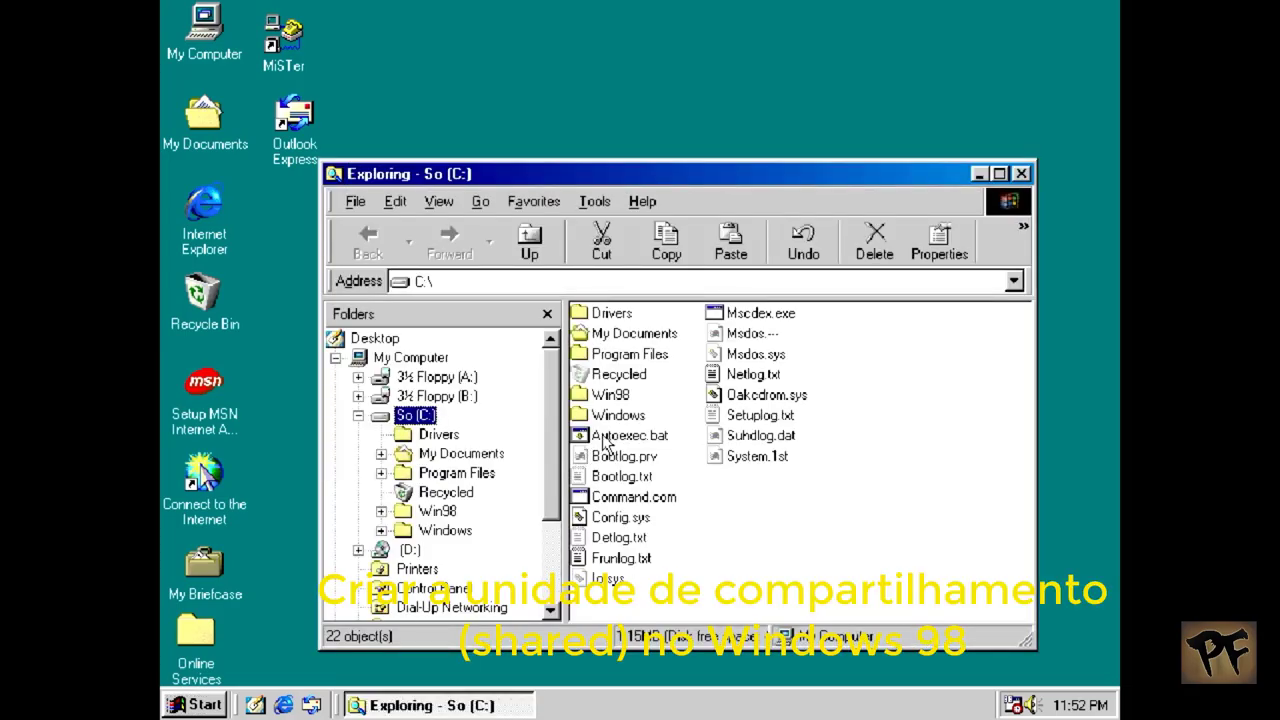
# Step: Open C:\Autoexec.bat for editing in Notepad
pyautogui.click(606, 438)
pyautogui.rightClick(605, 440)
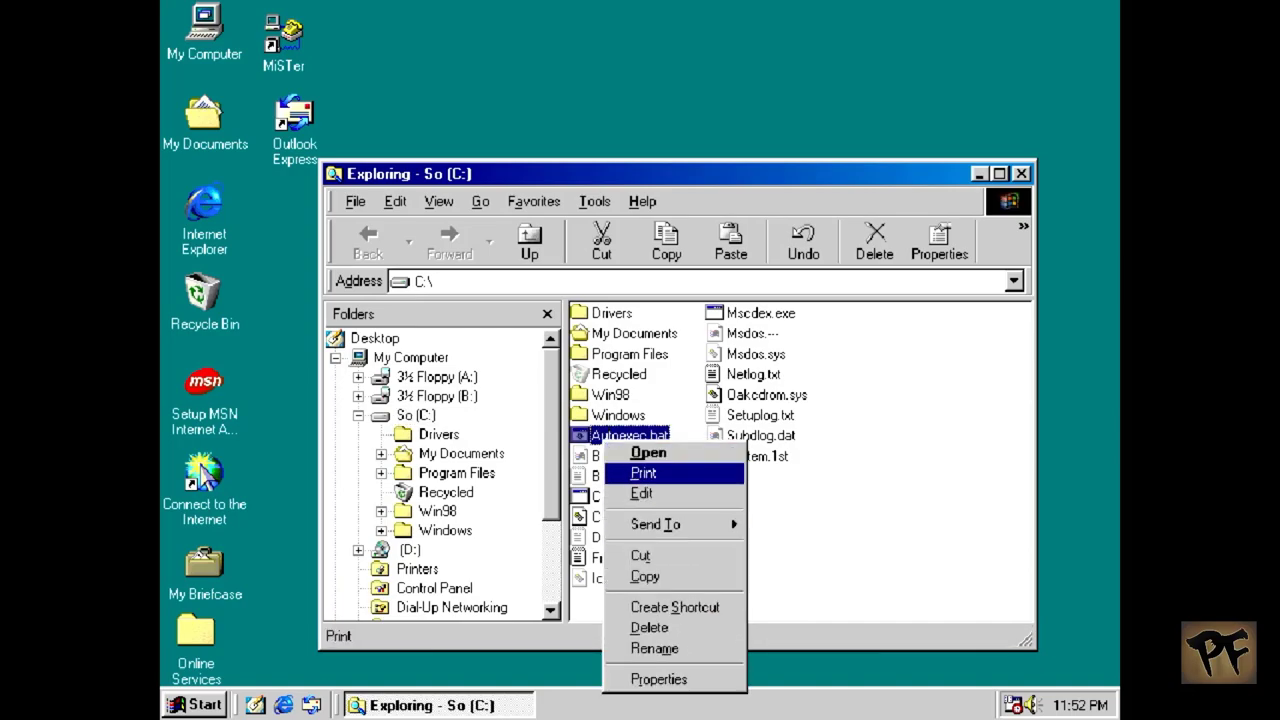
pyautogui.click(641, 493)
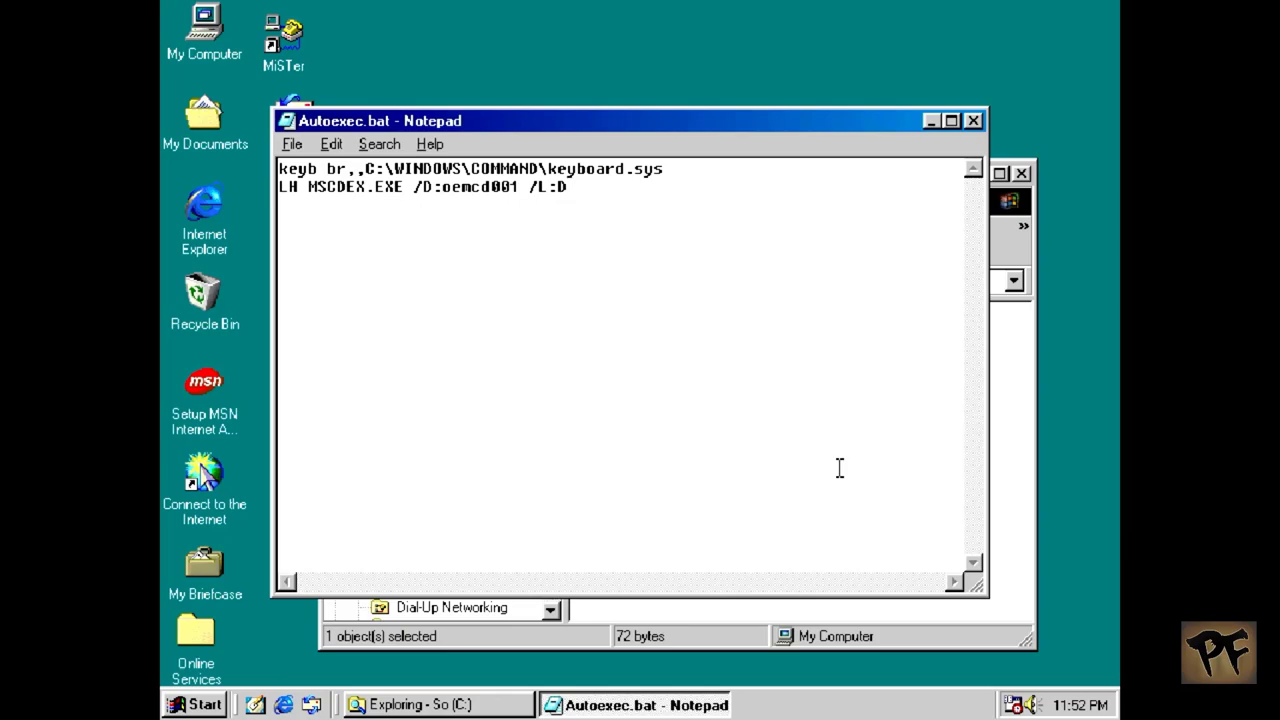
# Step: Add a third line 'LH C:\DRIVERS\MISTERFS.EXE E' to Autoexec.bat
pyautogui.press('Return')
pyautogui.write('LH C:\\DRIVERS\\')
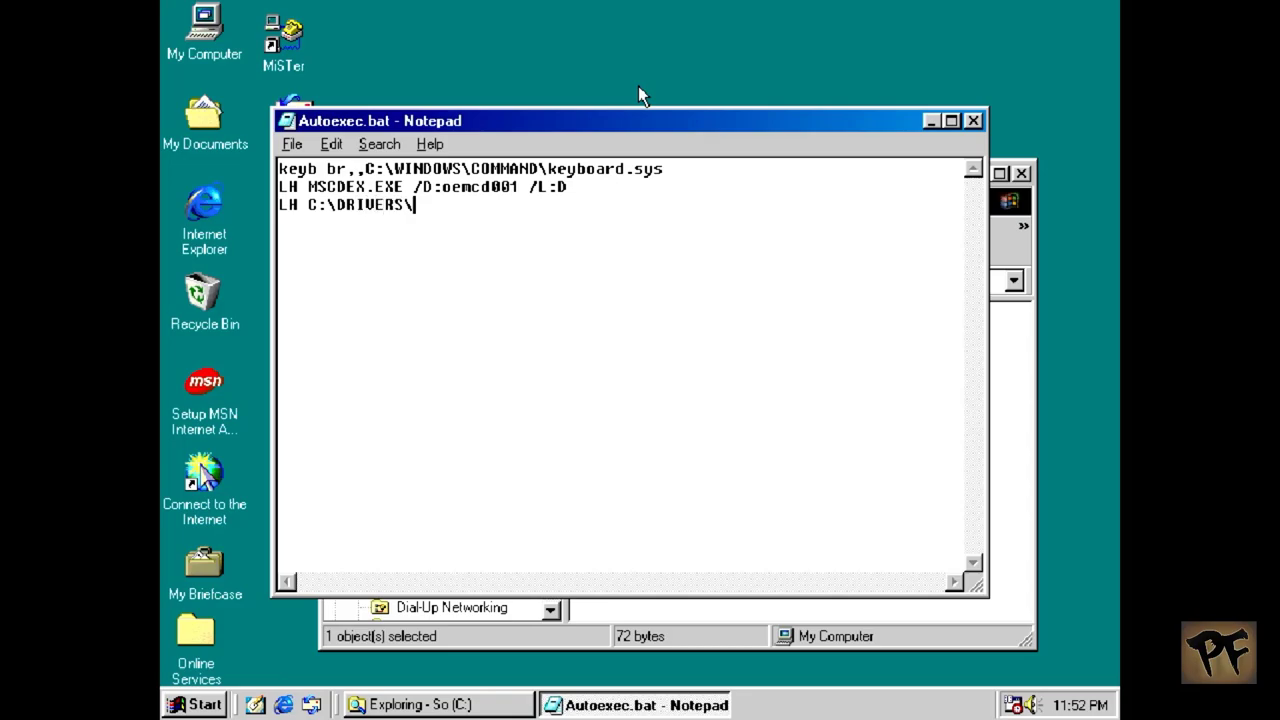
pyautogui.write('MISTERFS.EXE ')
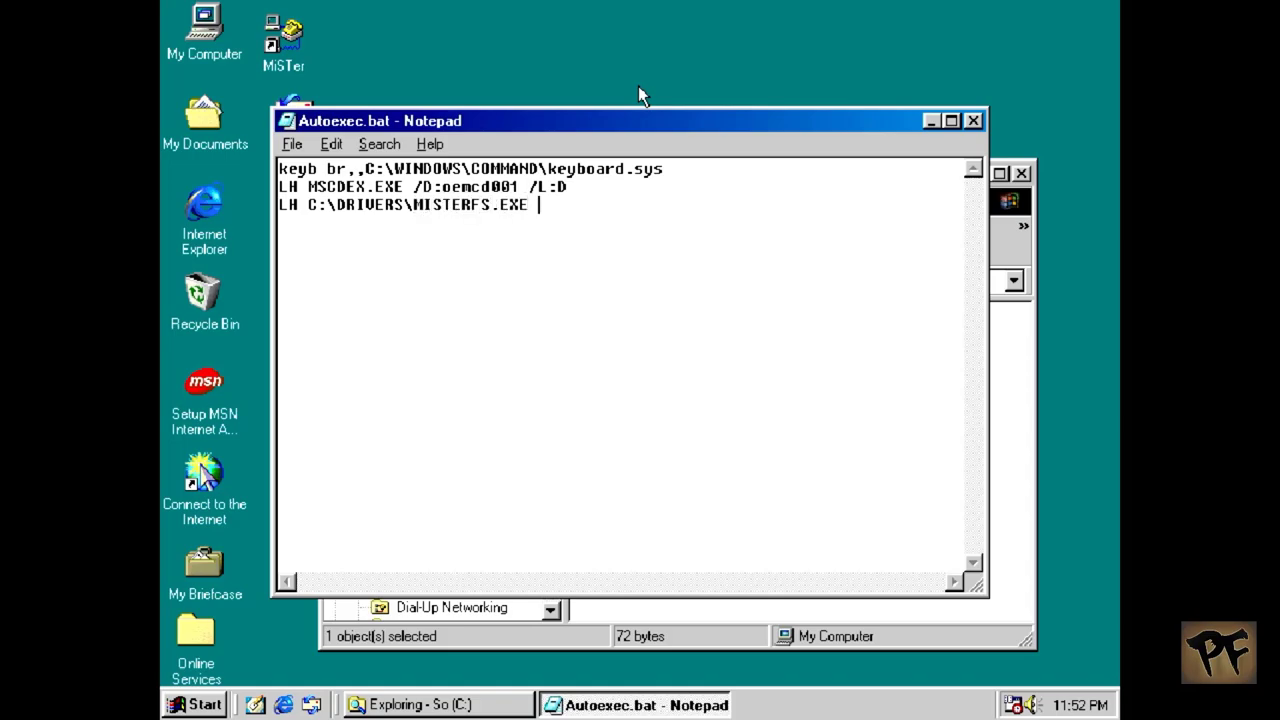
pyautogui.write('E')
# Step: Confirm Misterfs.exe exists in C:\DRIVERS, then close Notepad saving Autoexec.bat
pyautogui.moveTo(520, 117); pyautogui.dragTo(413, 71)
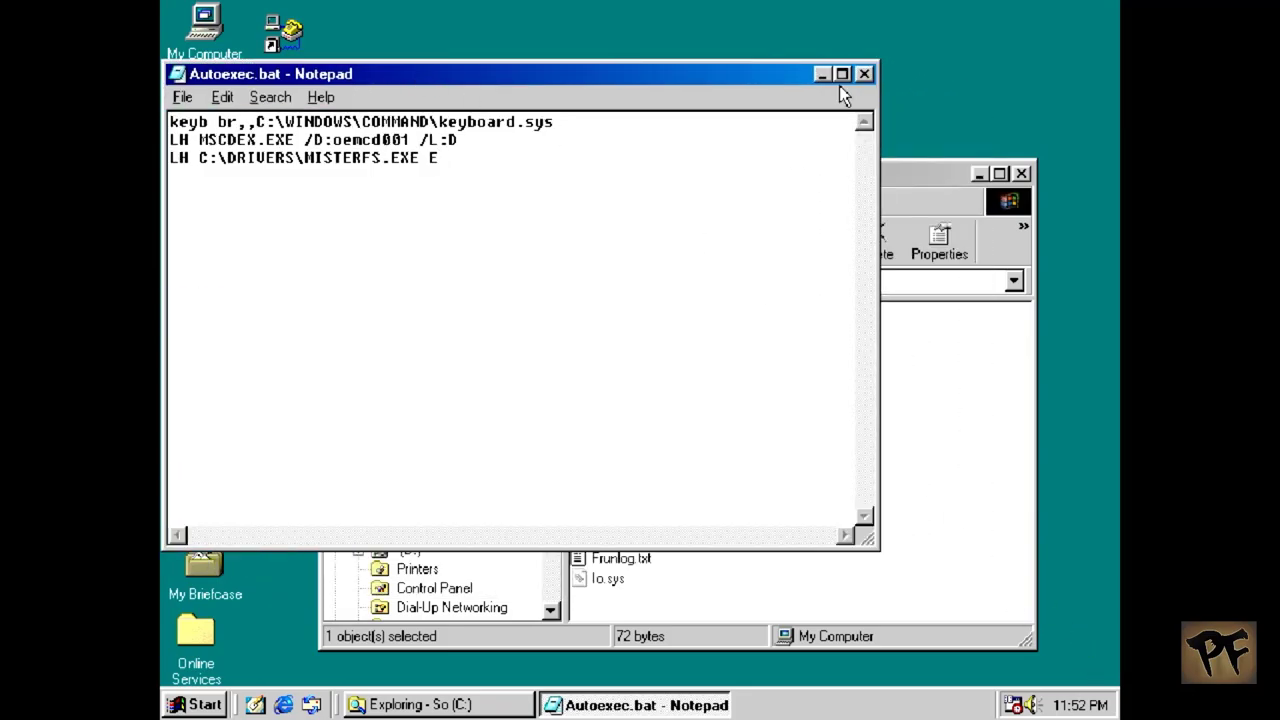
pyautogui.click(951, 213)
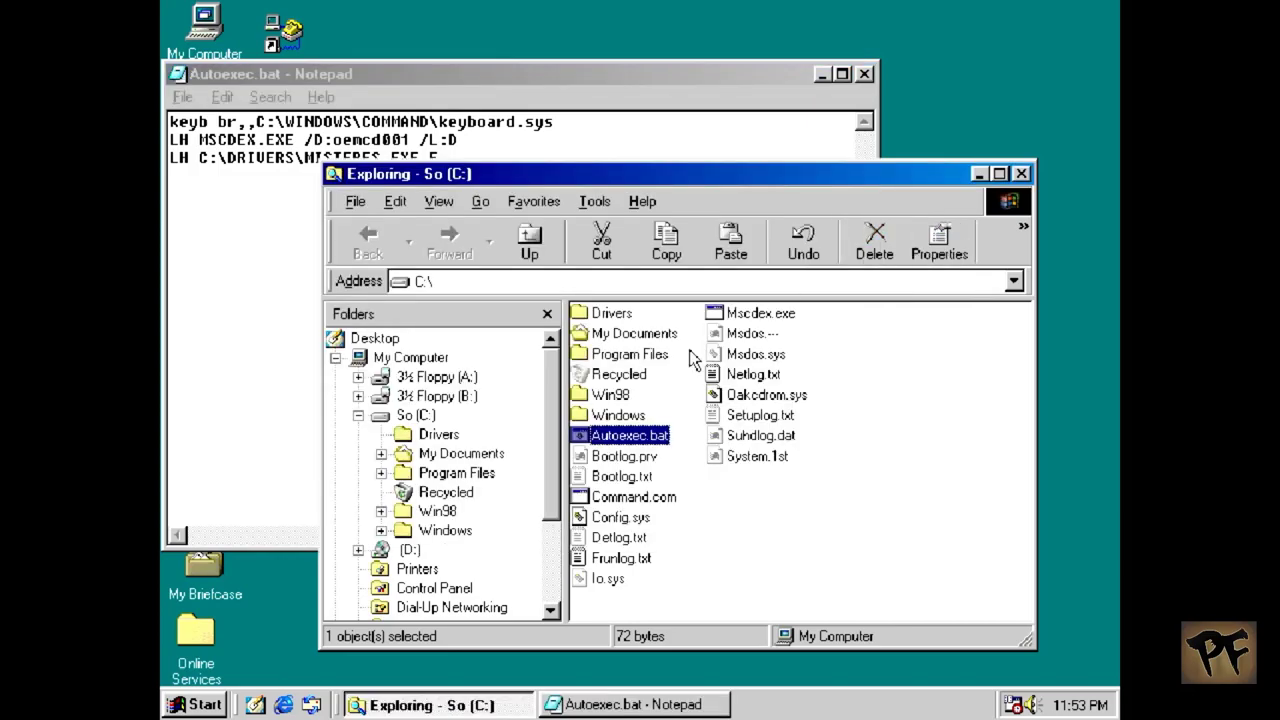
pyautogui.doubleClick(623, 318)
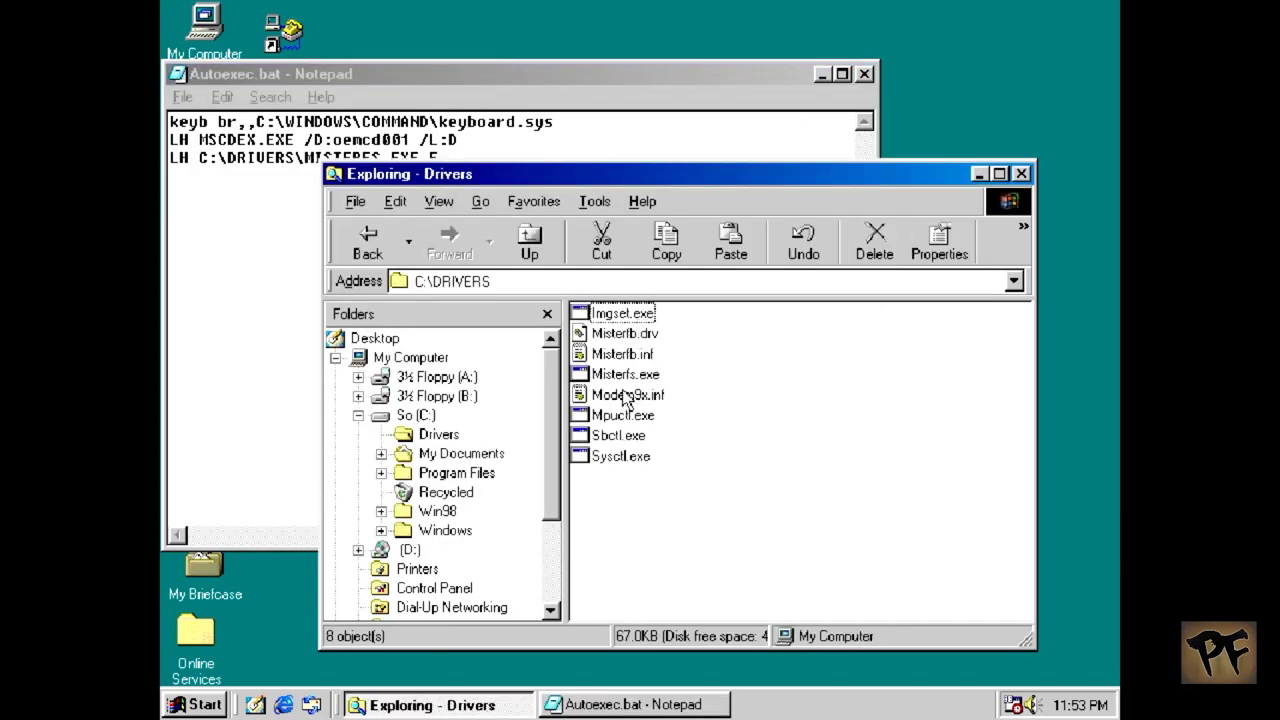
pyautogui.click(626, 376)
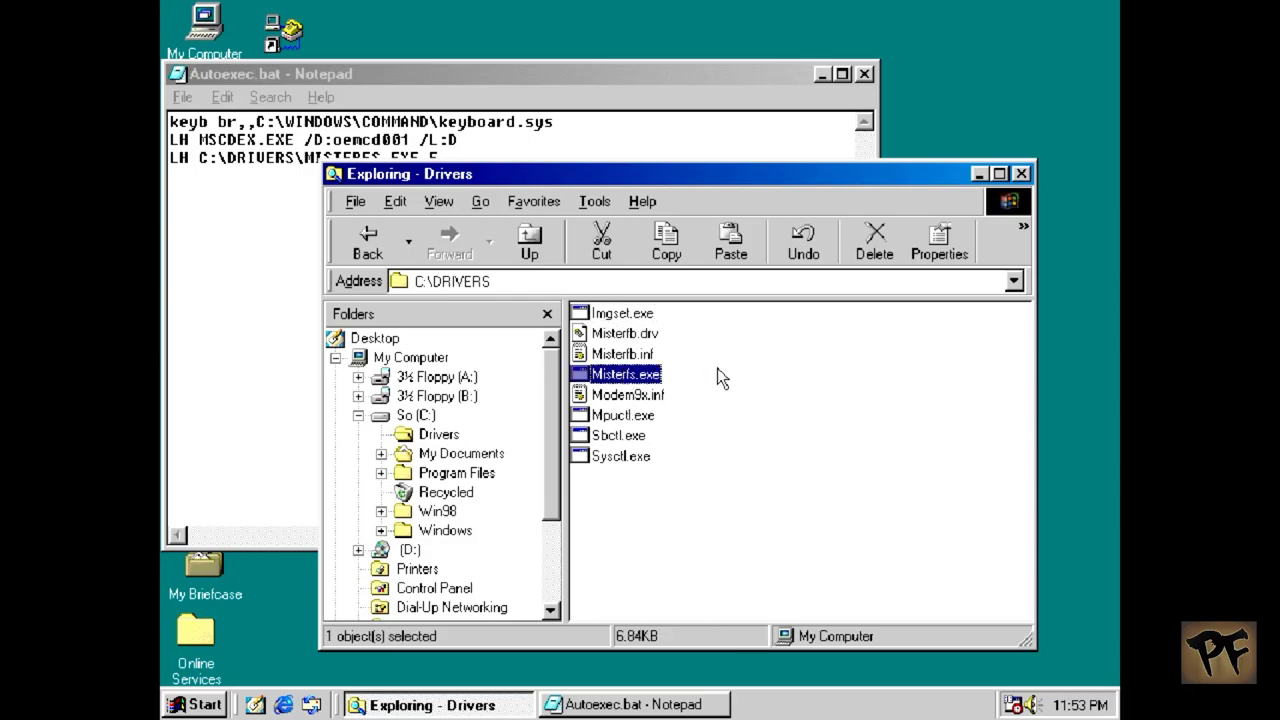
pyautogui.click(864, 74)
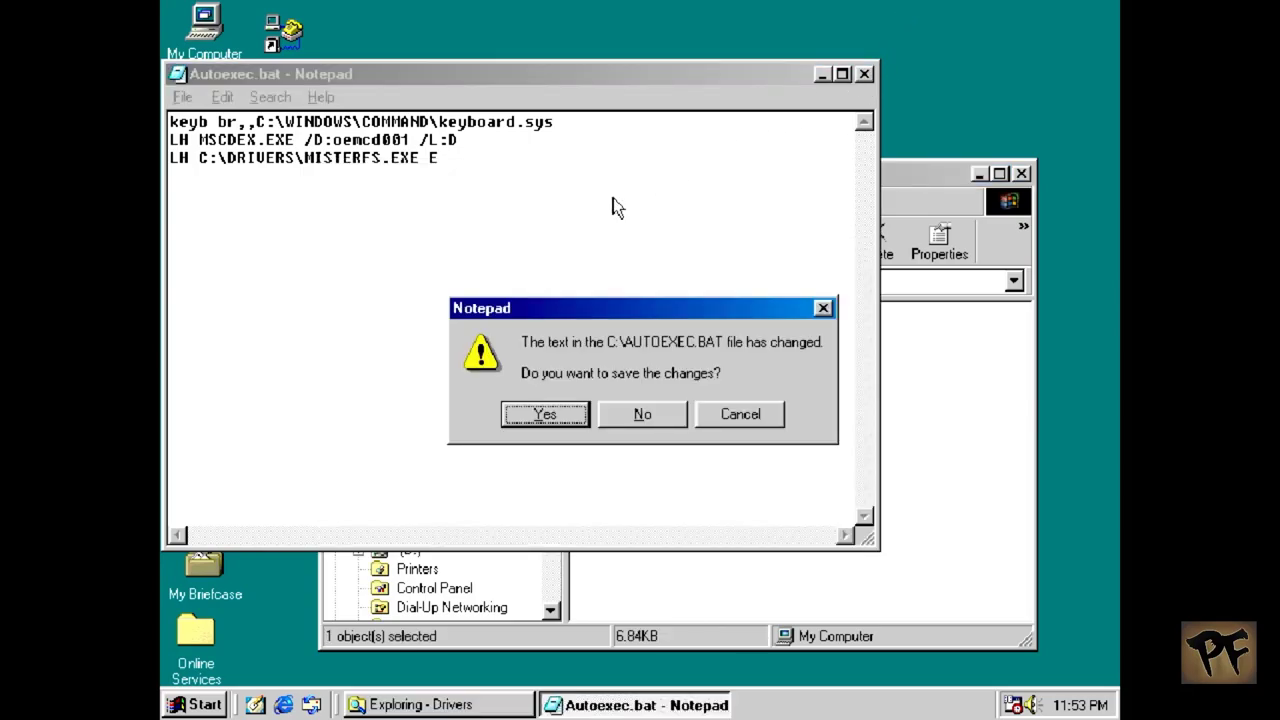
pyautogui.click(520, 416)
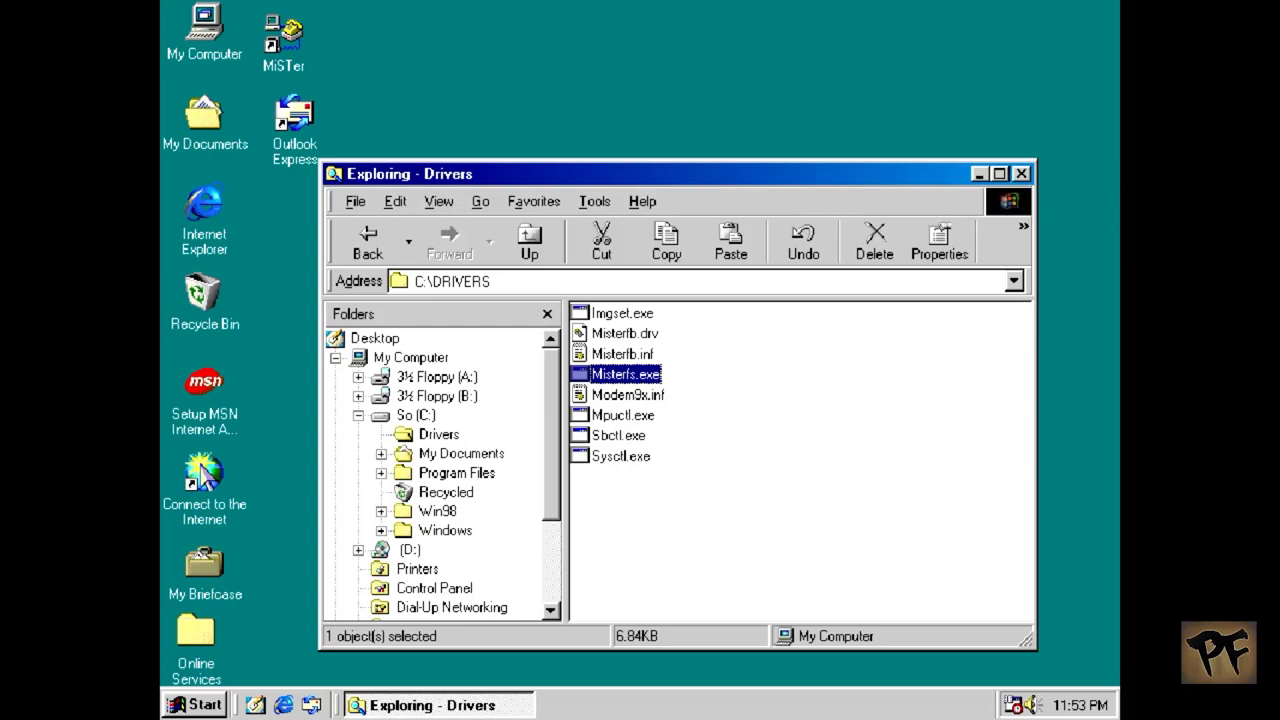
# Step: Close Windows Explorer, leaving the desktop, and bring up the Start menu
pyautogui.click(1021, 174)
pyautogui.click(226, 703)
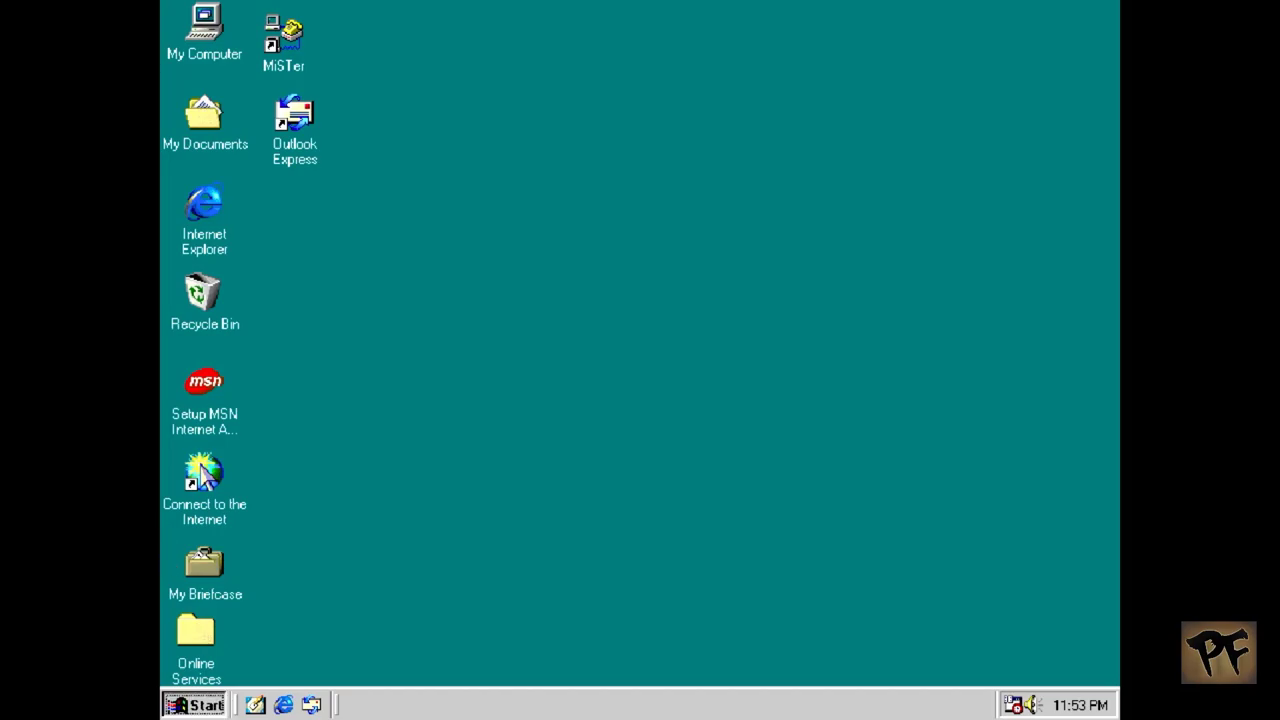
# Step: Restart Windows 98 via Shut Down with Restart selected
pyautogui.click(230, 670)
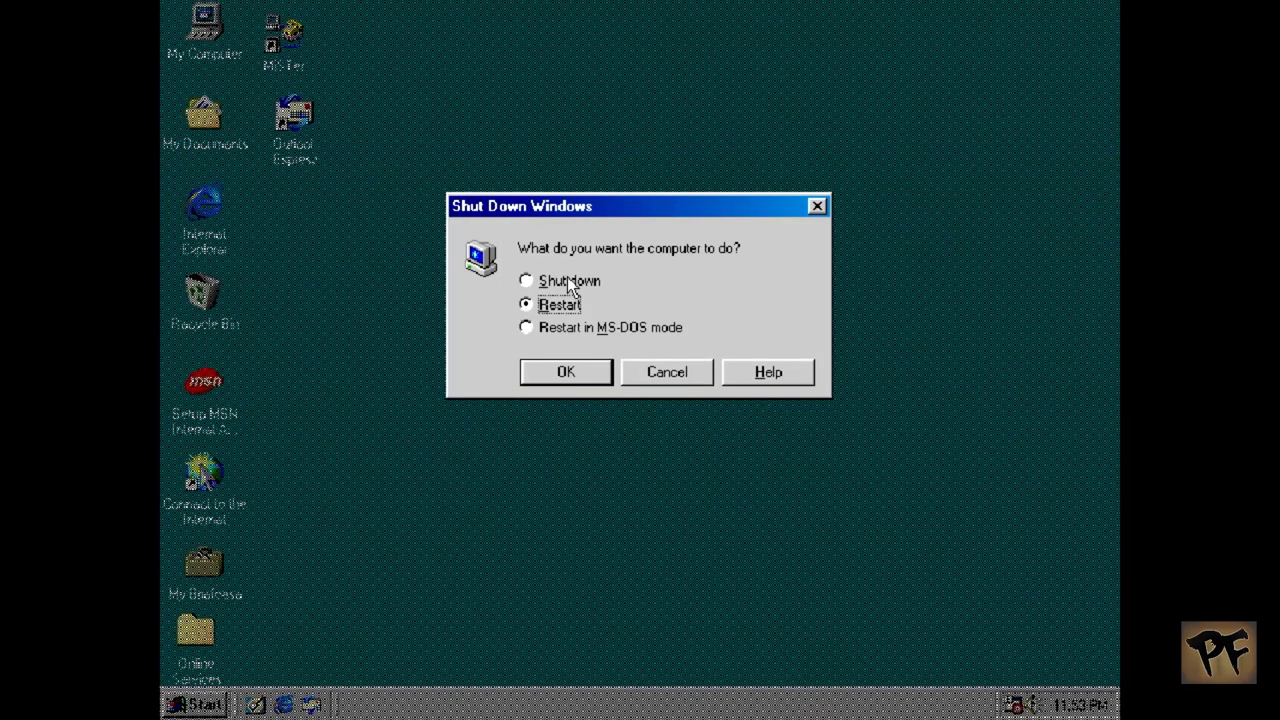
pyautogui.click(550, 375)
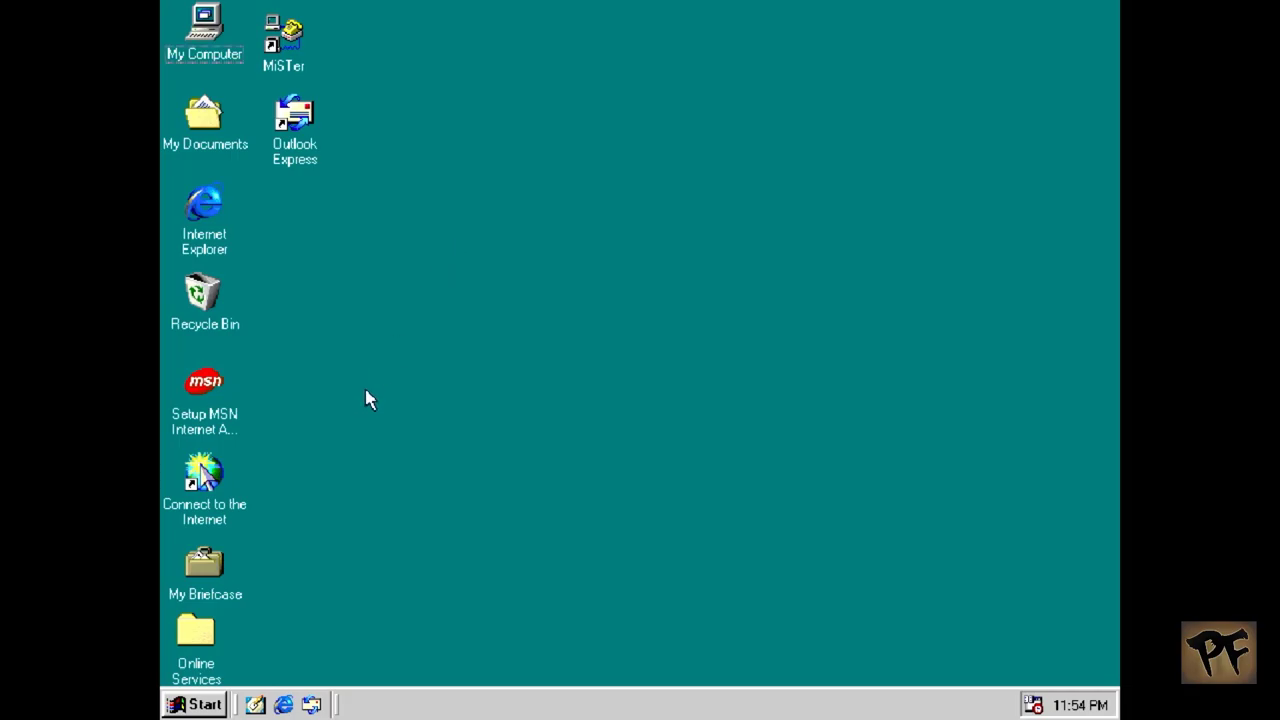
pyautogui.click(192, 704)
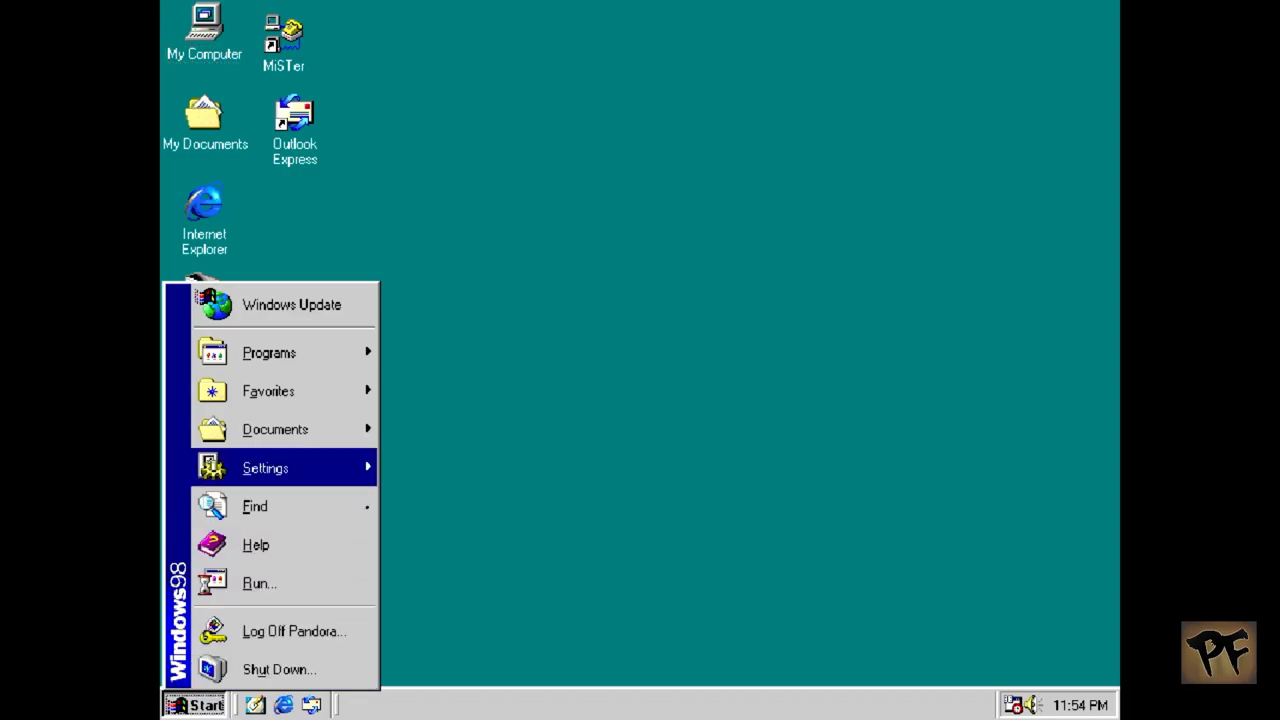
pyautogui.moveTo(331, 354)
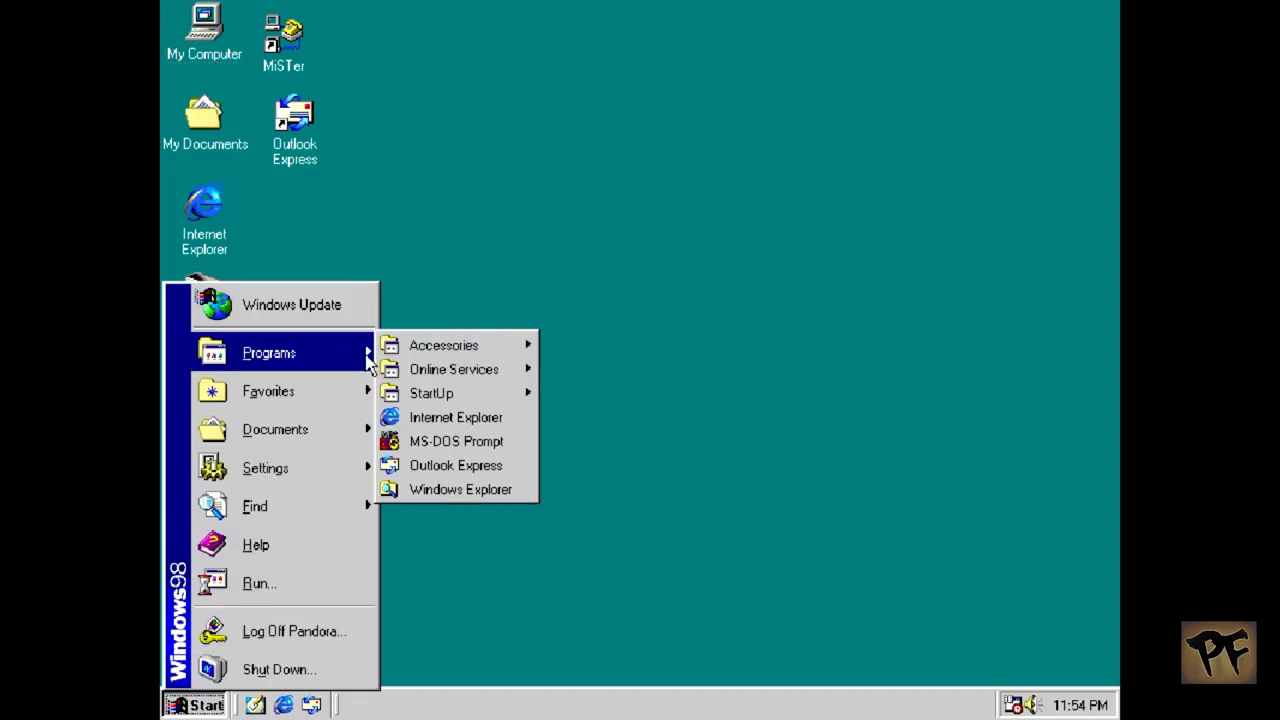
pyautogui.click(462, 489)
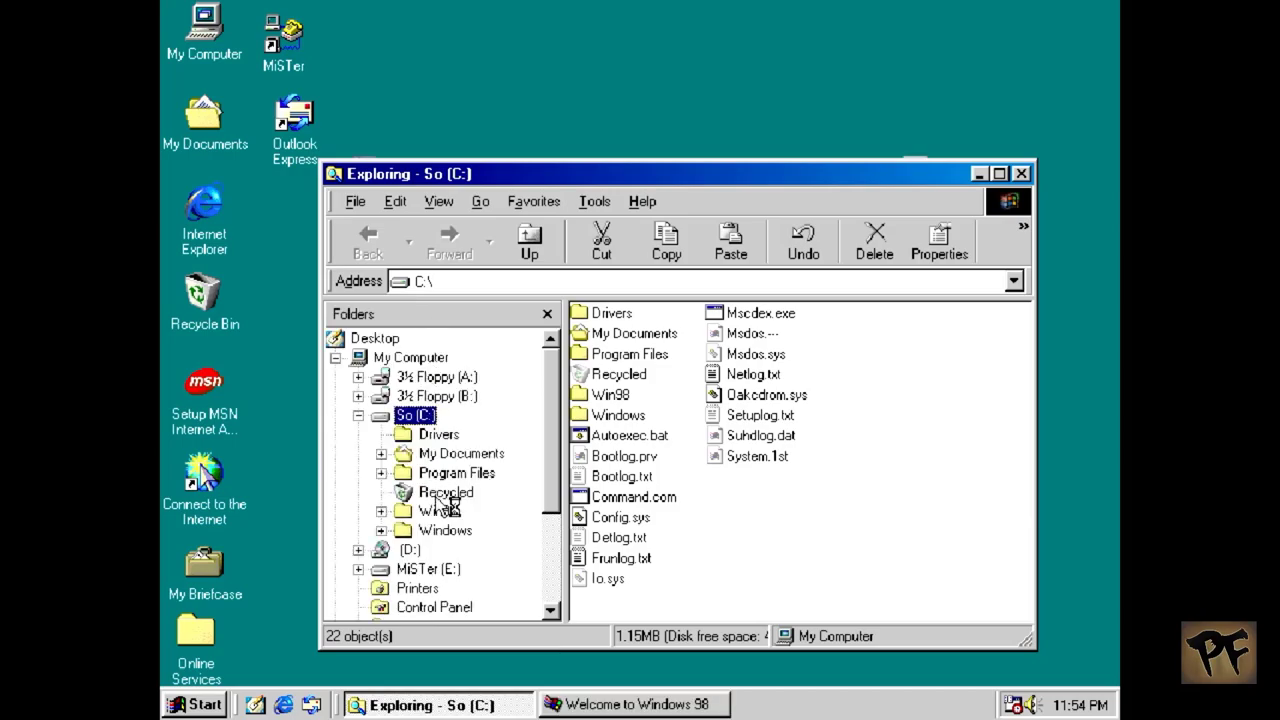
pyautogui.click(428, 569)
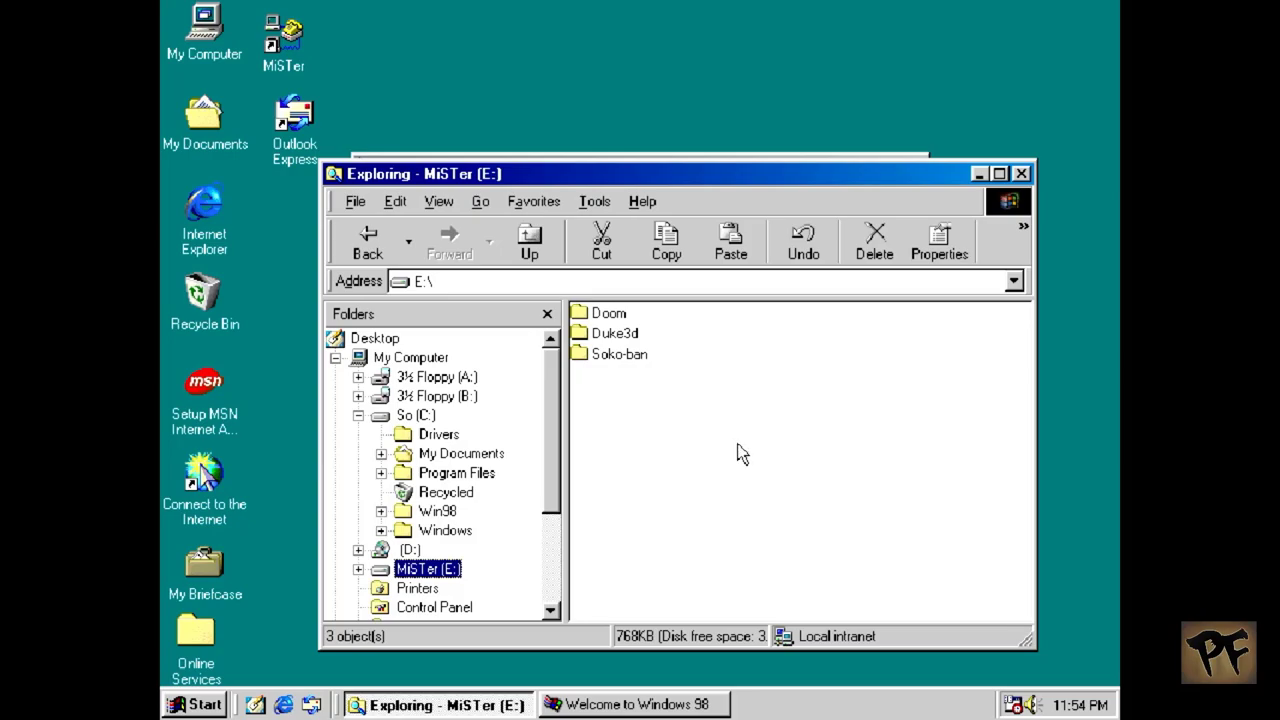
pyautogui.click(1021, 174)
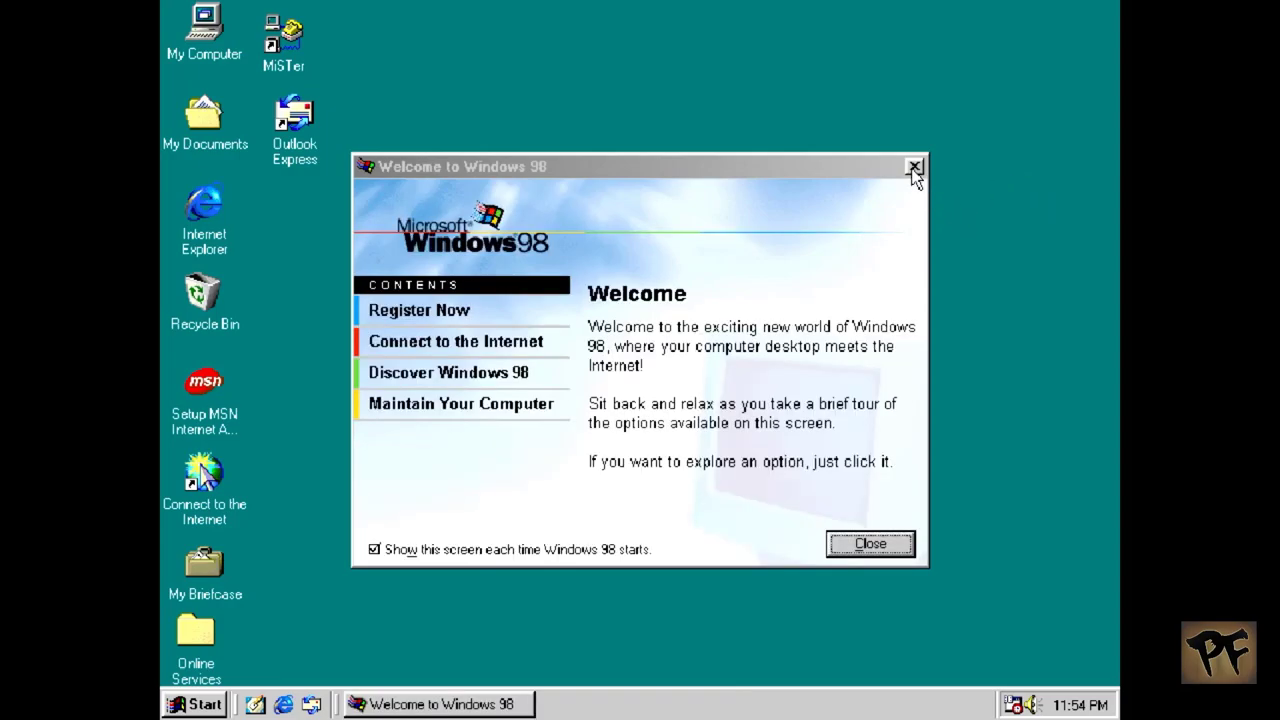
pyautogui.click(914, 167)
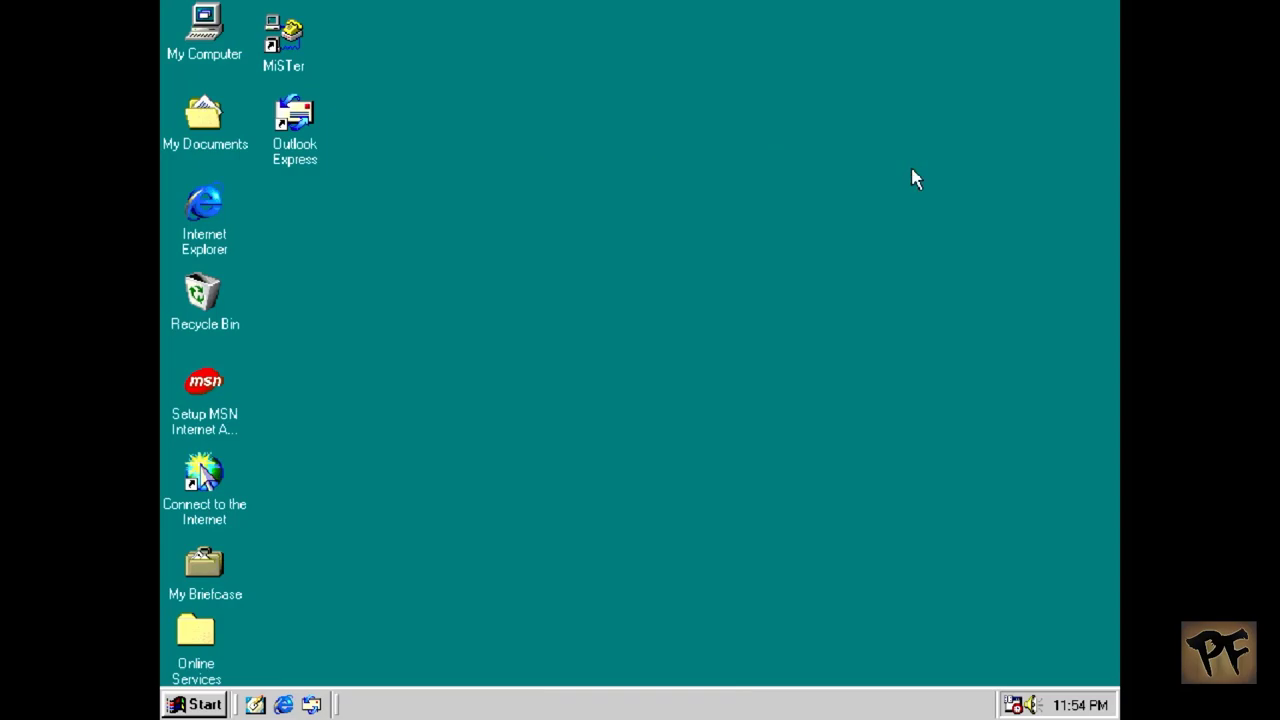